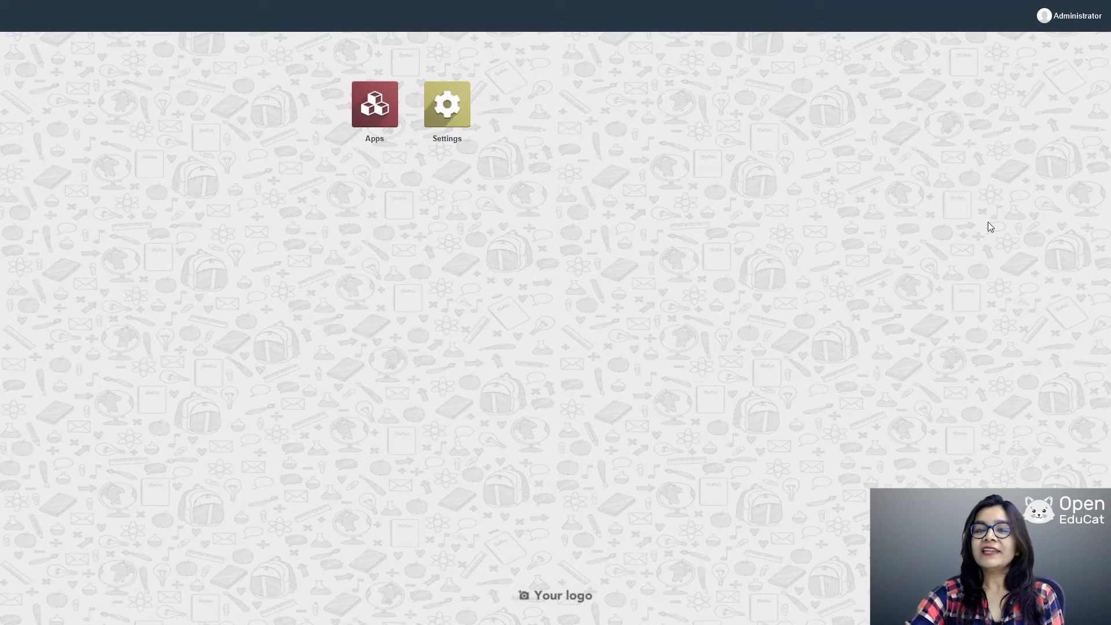
Step: Open the My Company record under Settings > Users & Companies > Companies
{"action": "left_click", "coordinate": [447, 107]}
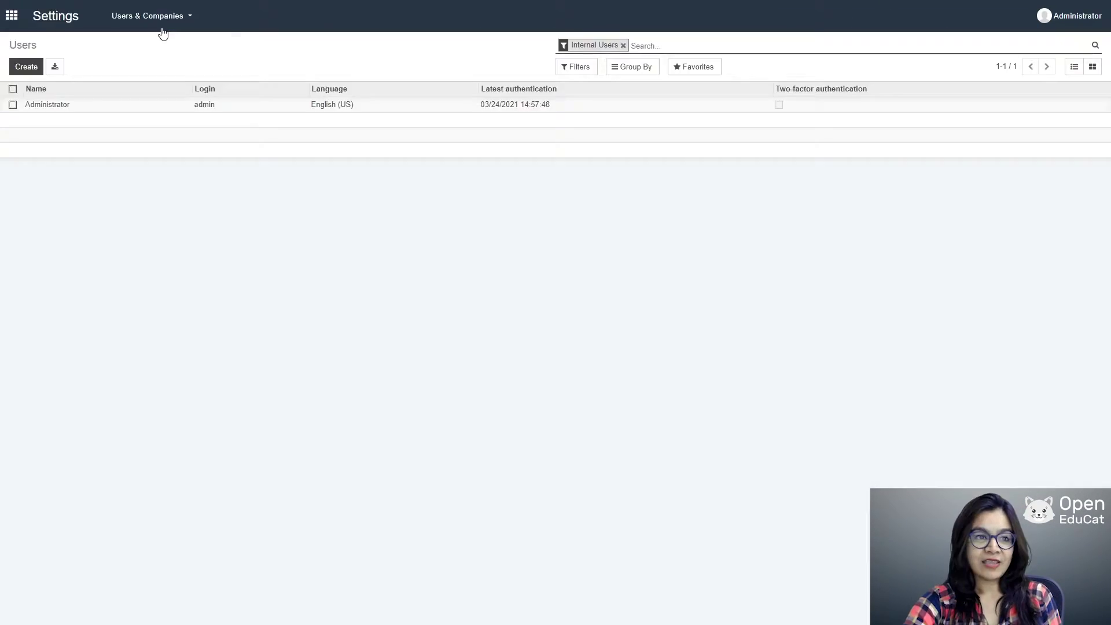
{"action": "left_click", "coordinate": [164, 20]}
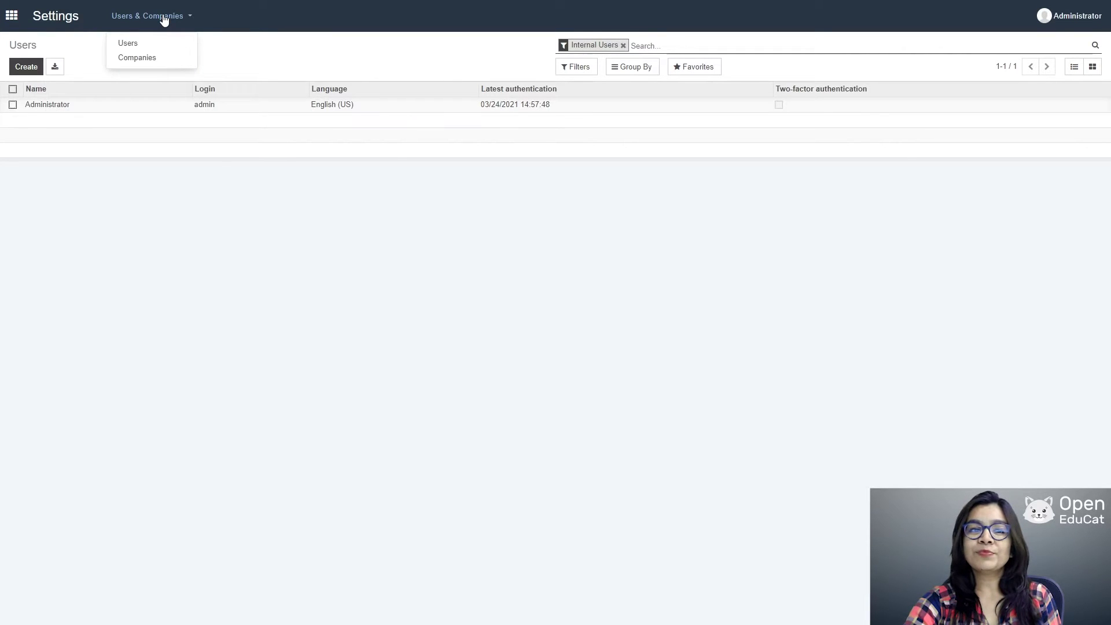
{"action": "left_click", "coordinate": [149, 58]}
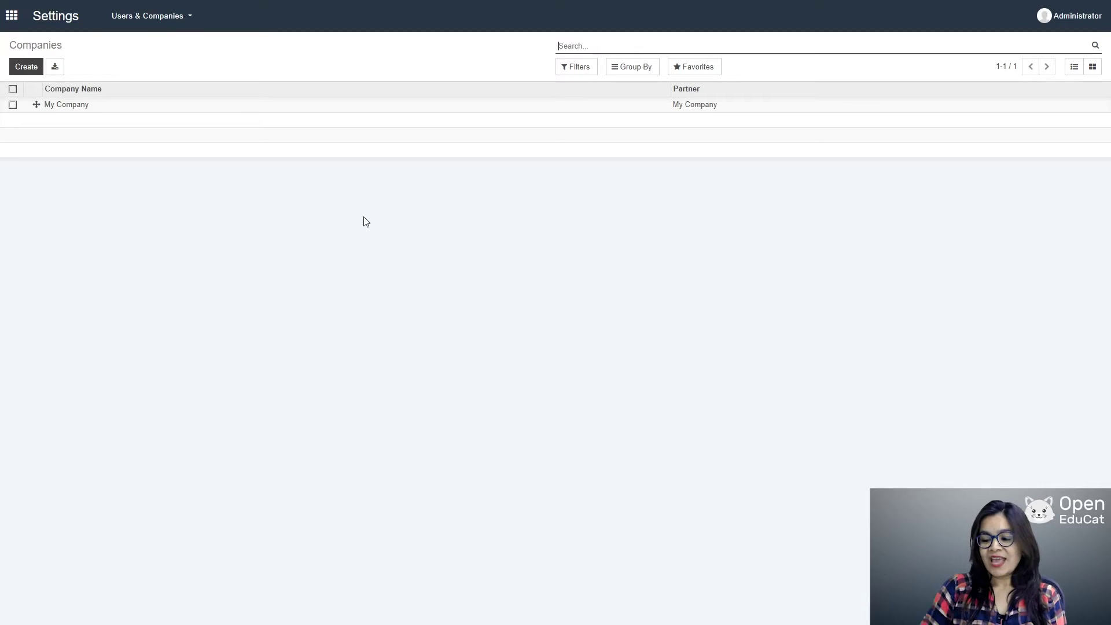
{"action": "left_click", "coordinate": [85, 109]}
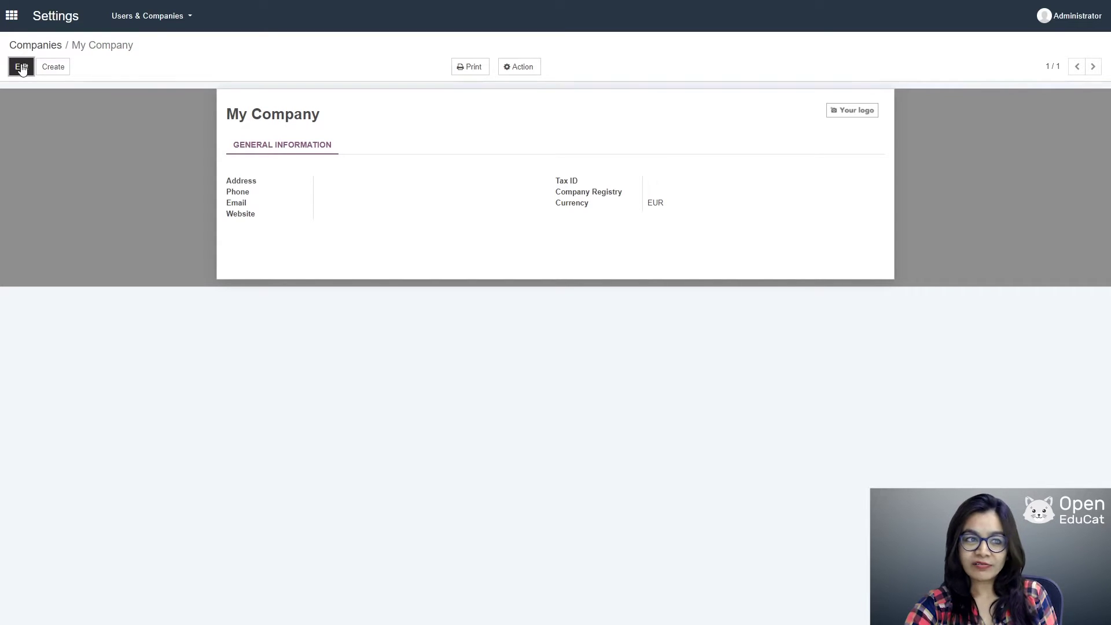
Step: Change the company name from My Company to 'The catholic university' and save it
{"action": "left_click", "coordinate": [21, 67]}
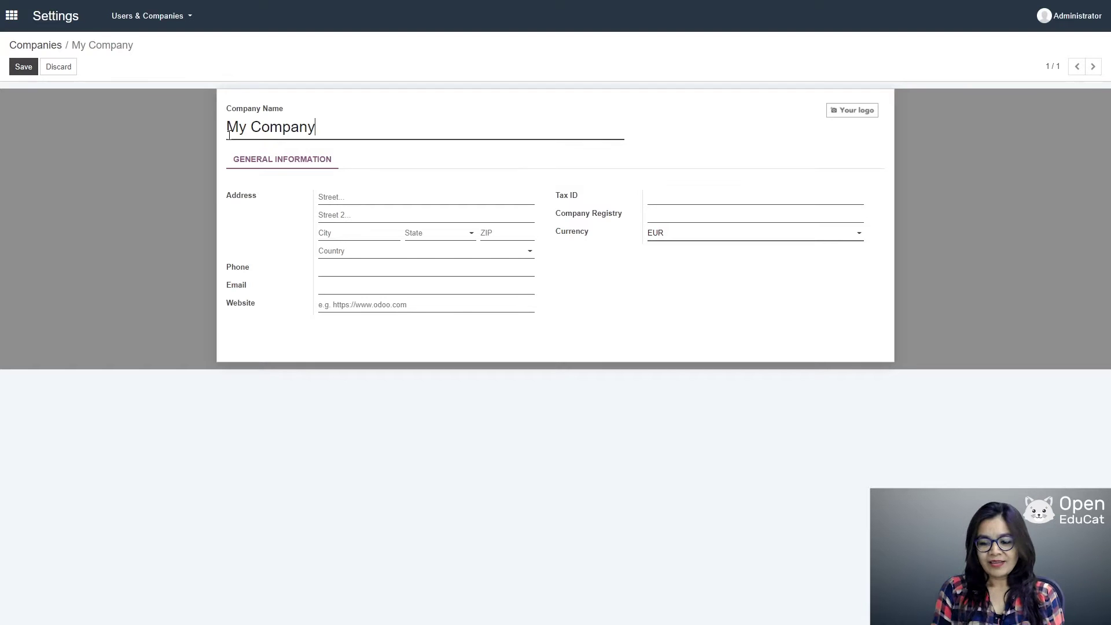
{"action": "key", "text": "BackSpace"}
{"action": "key", "text": "BackSpace"}
{"action": "key", "text": "BackSpace"}
{"action": "key", "text": "BackSpace"}
{"action": "key", "text": "BackSpace"}
{"action": "key", "text": "BackSpace"}
{"action": "key", "text": "BackSpace"}
{"action": "key", "text": "BackSpace"}
{"action": "key", "text": "BackSpace"}
{"action": "key", "text": "BackSpace"}
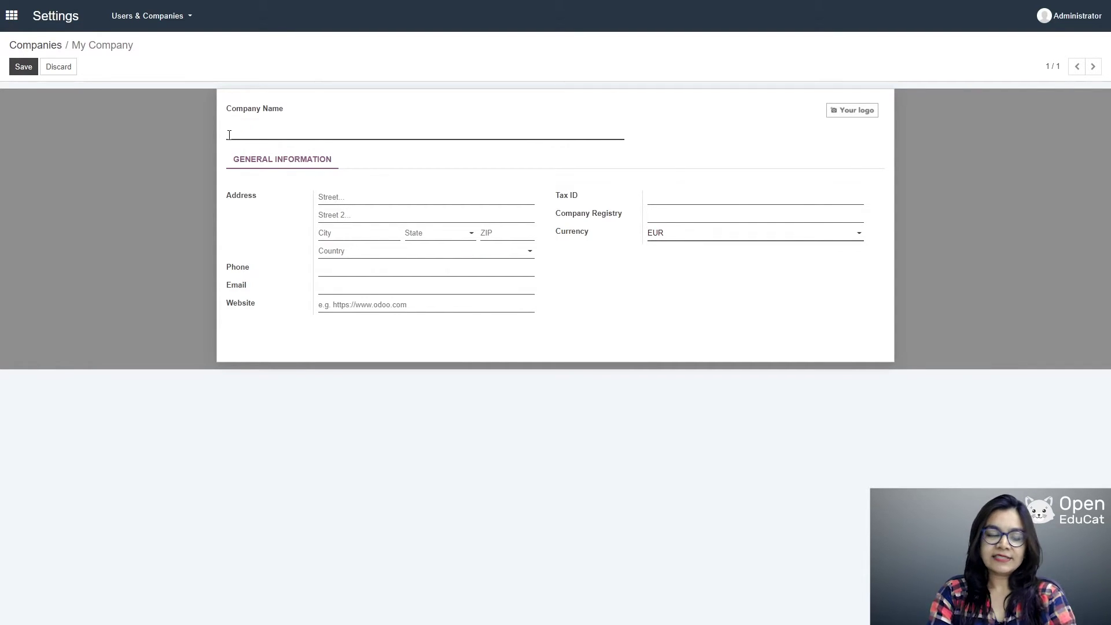
{"action": "type", "text": "The cat"}
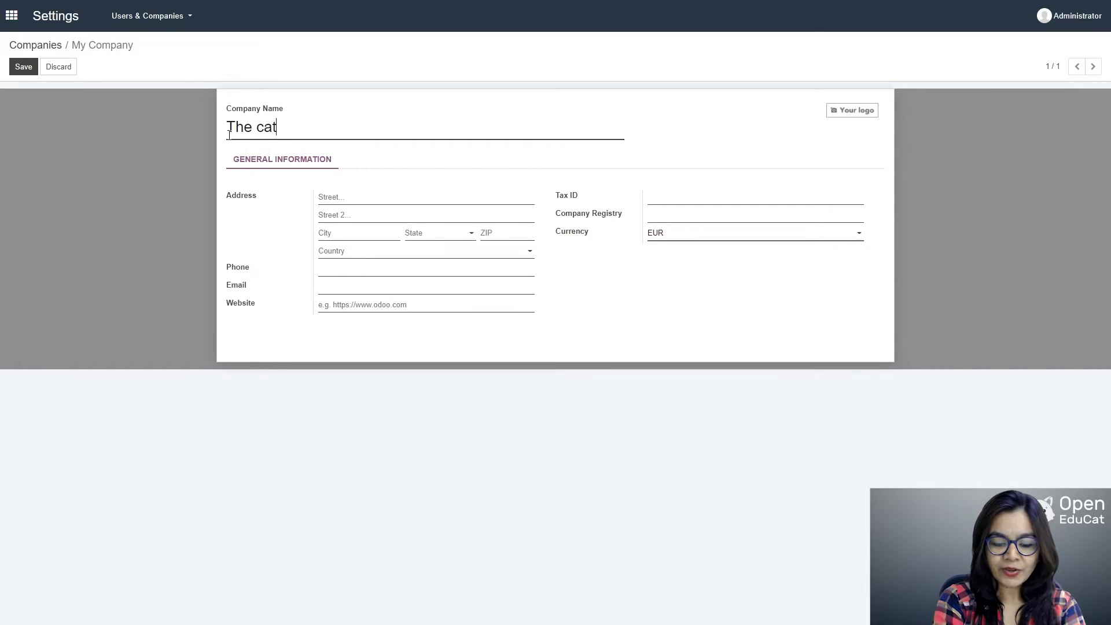
{"action": "type", "text": "holic "}
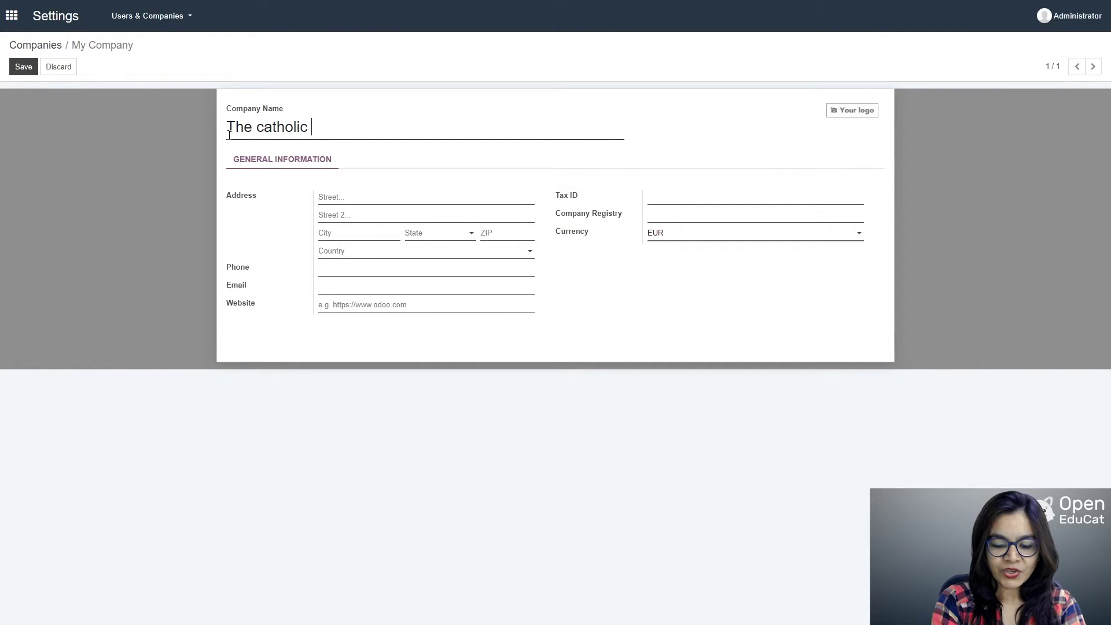
{"action": "type", "text": "univers"}
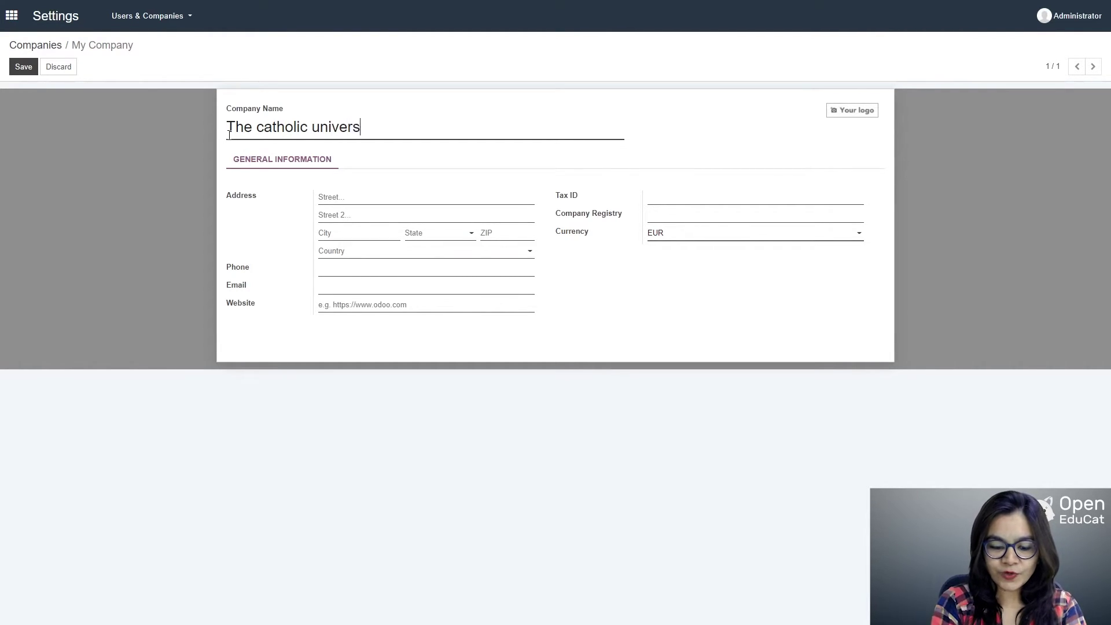
{"action": "type", "text": "ity"}
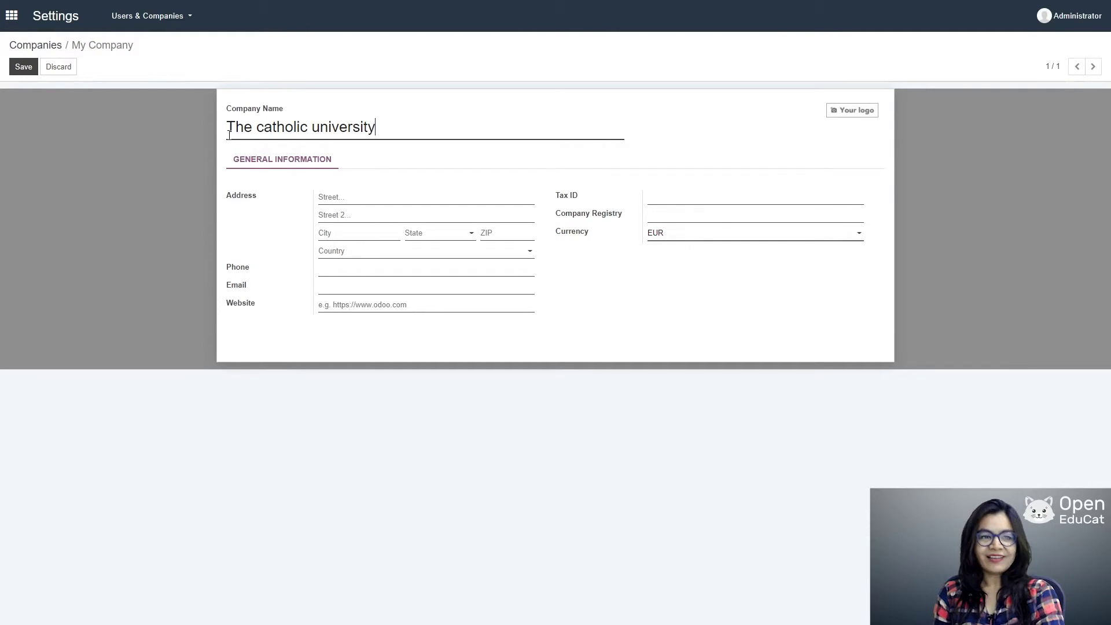
{"action": "left_click", "coordinate": [21, 67]}
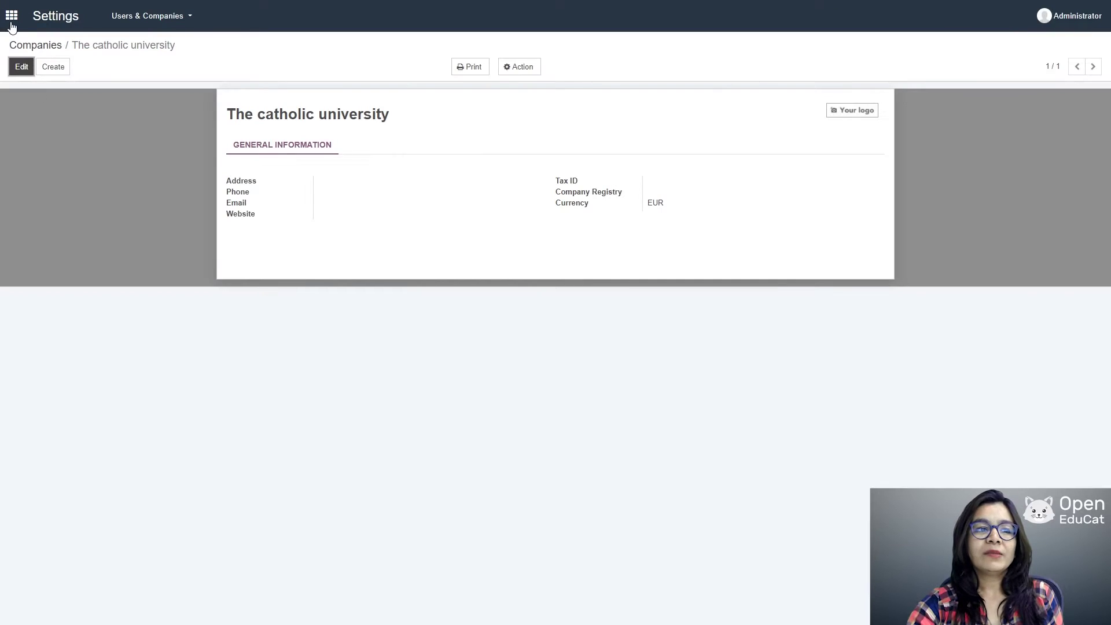
Step: Install the OpenEduCat Core Enterprise module from the Apps list view
{"action": "left_click", "coordinate": [11, 17]}
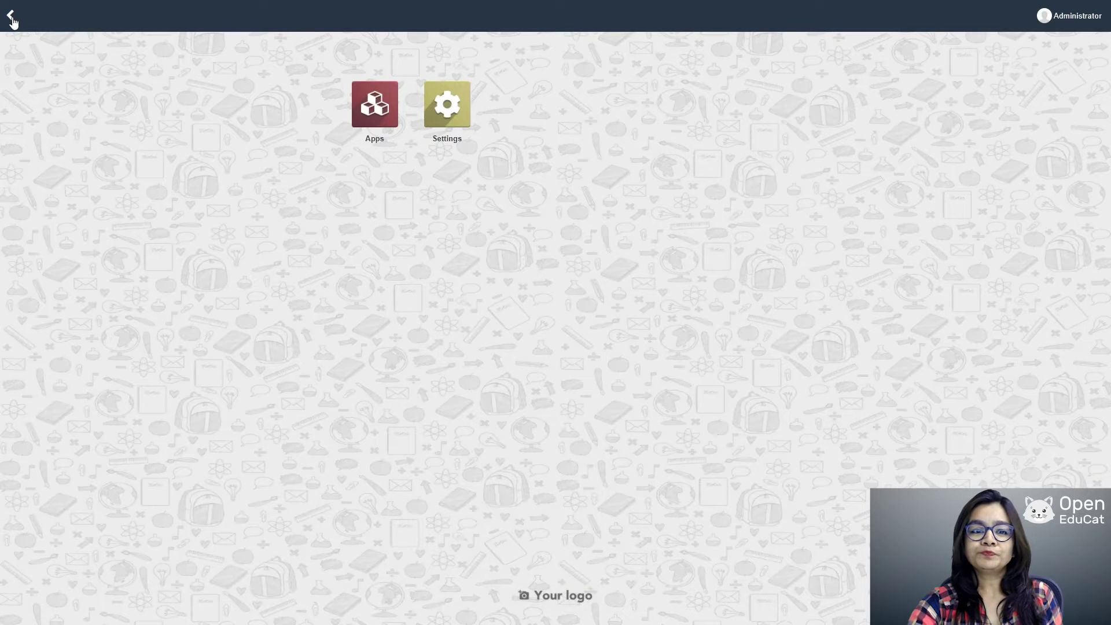
{"action": "left_click", "coordinate": [373, 118]}
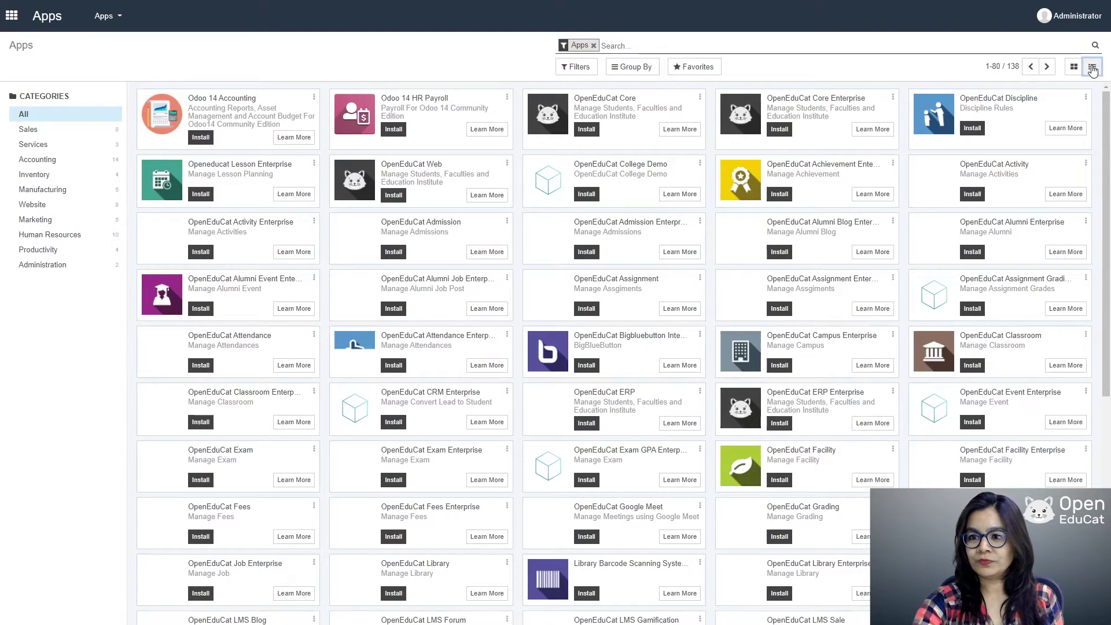
{"action": "left_click", "coordinate": [1092, 67]}
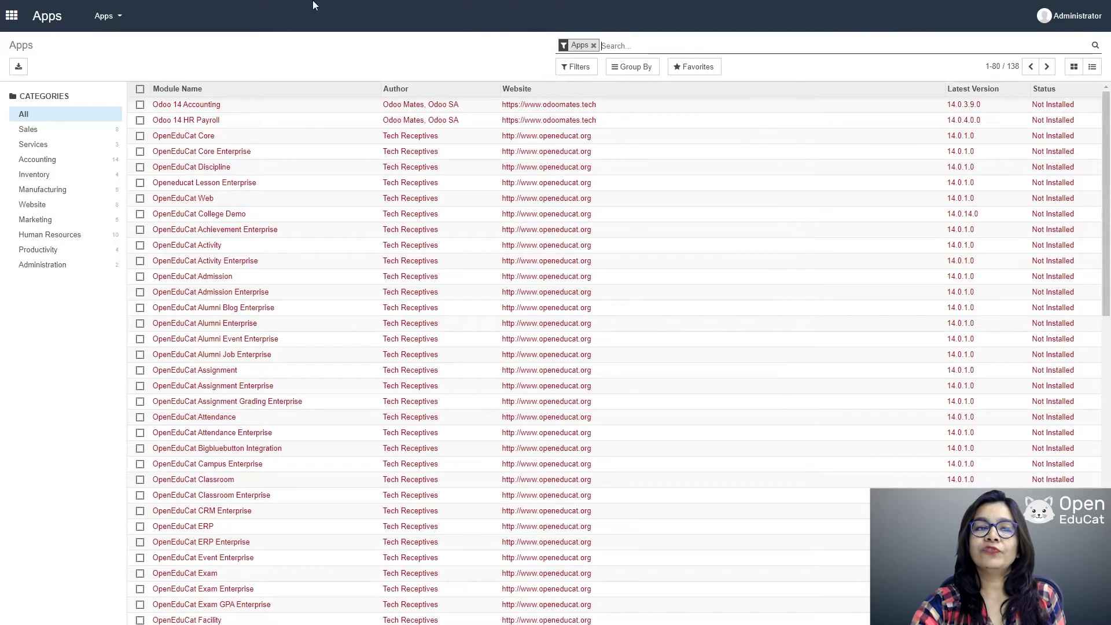
{"action": "left_click", "coordinate": [141, 153]}
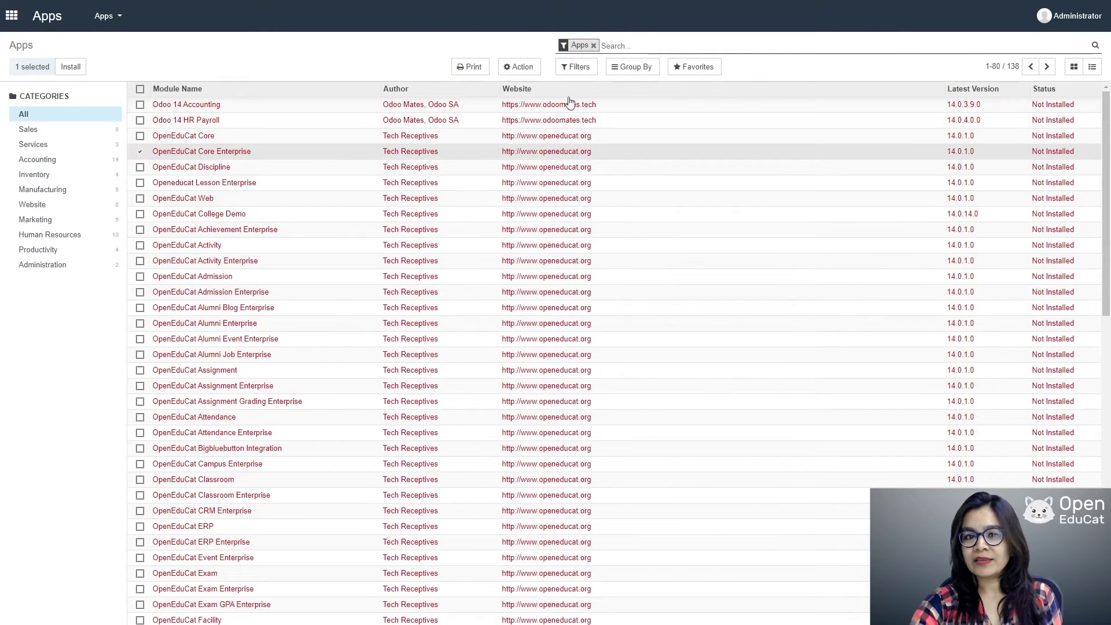
{"action": "left_click", "coordinate": [521, 68]}
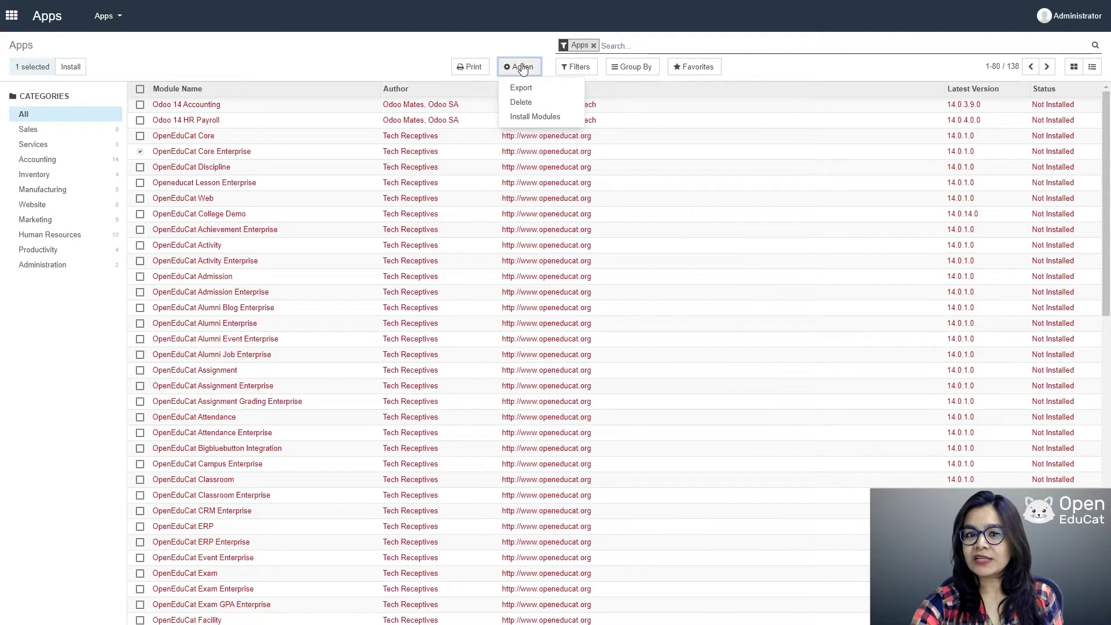
{"action": "left_click", "coordinate": [533, 118]}
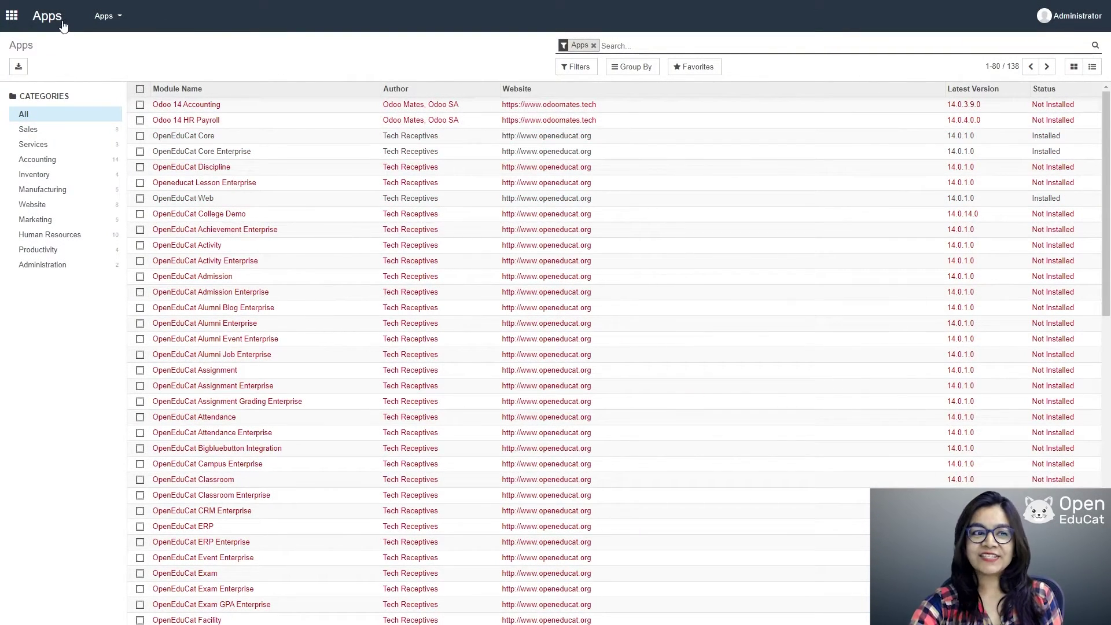
{"action": "left_click", "coordinate": [10, 15]}
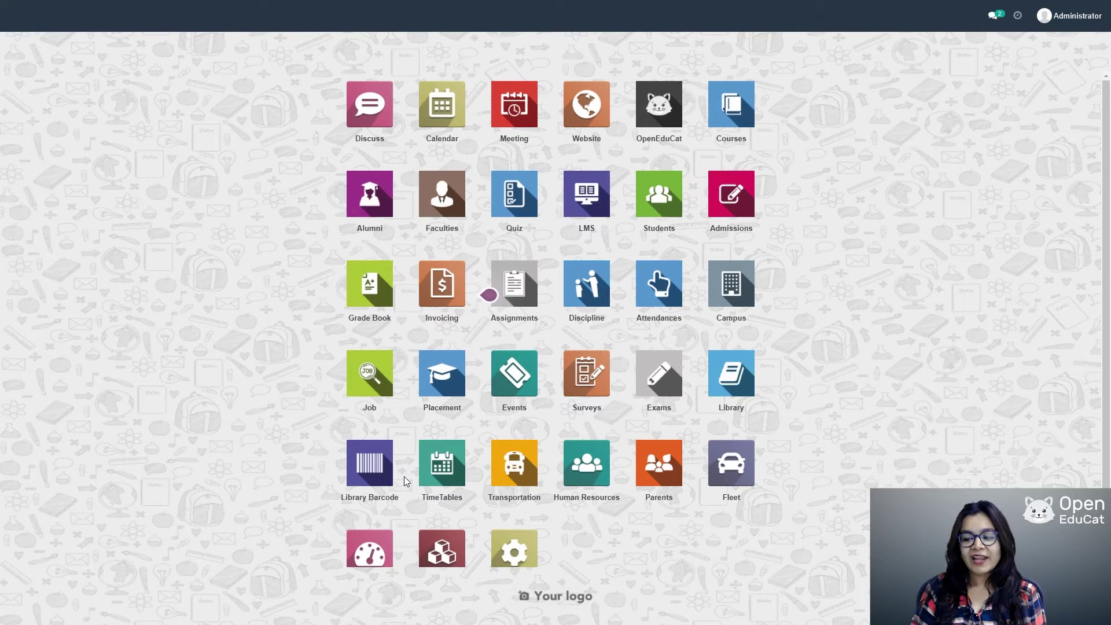
Step: Open the OpenEduCat app from the home screen
{"action": "left_click", "coordinate": [669, 121]}
Step: Create a new academic year named 2021_22 starting 06/01/2021
{"action": "left_click", "coordinate": [425, 19]}
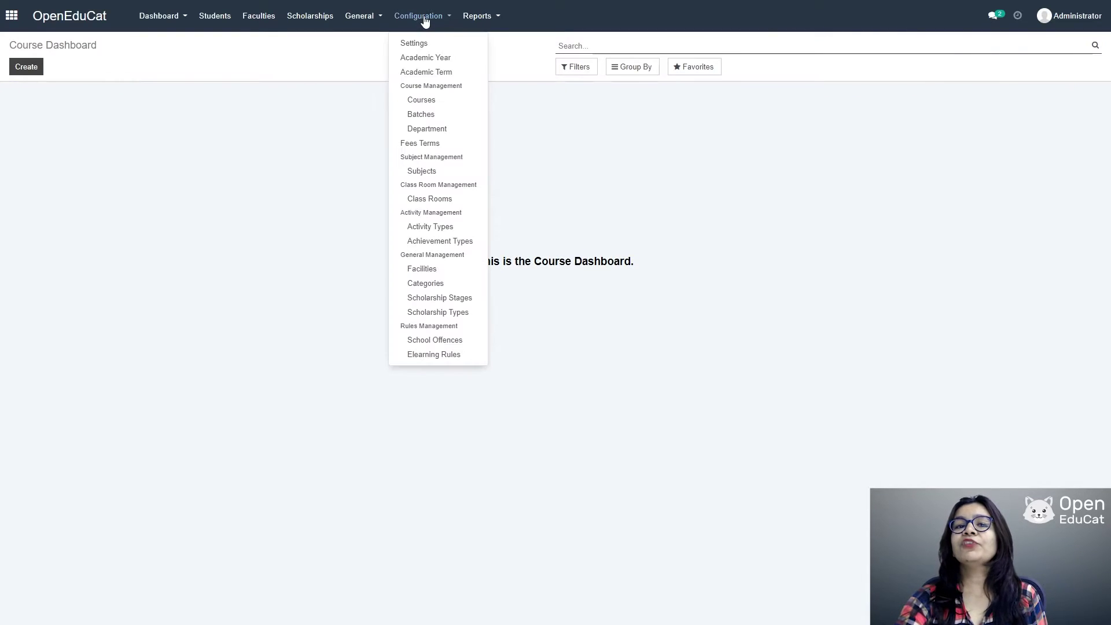
{"action": "left_click", "coordinate": [433, 59]}
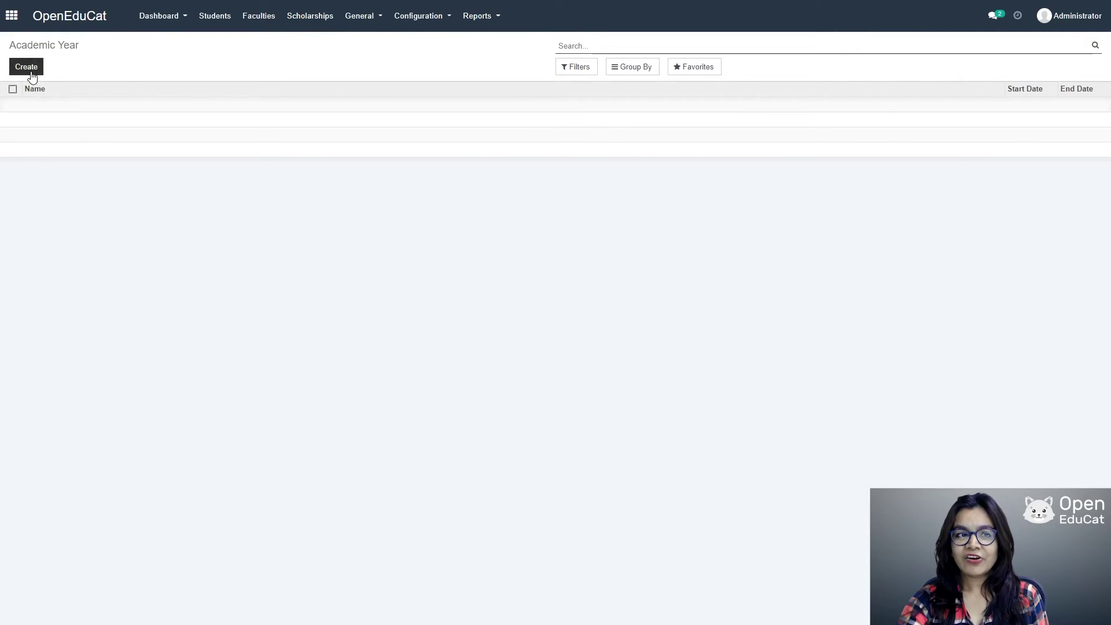
{"action": "left_click", "coordinate": [26, 67]}
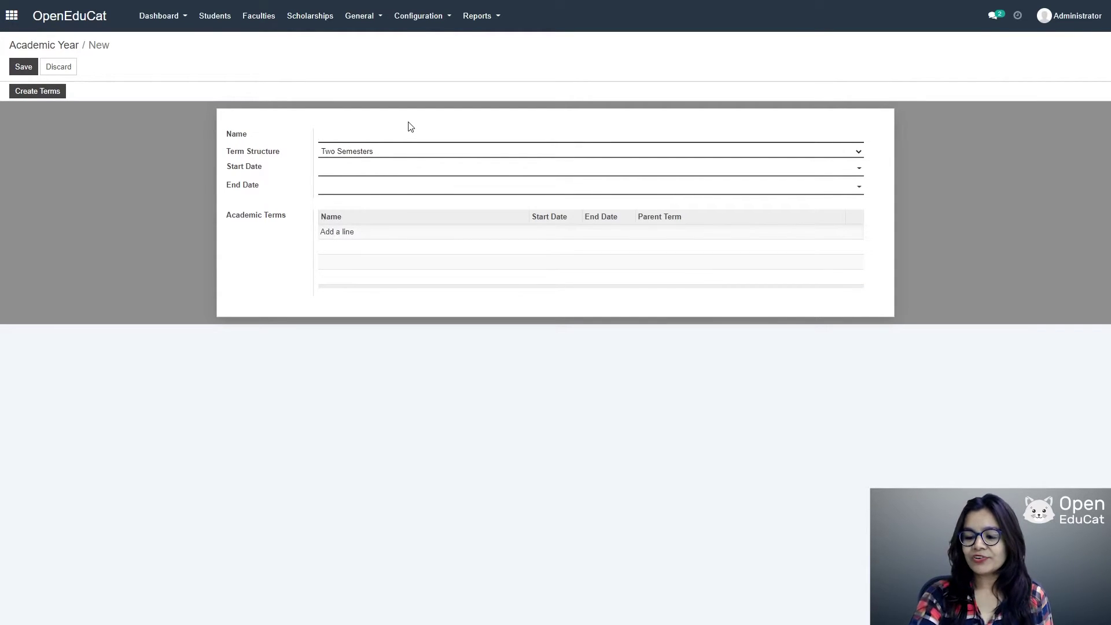
{"action": "type", "text": "2021"}
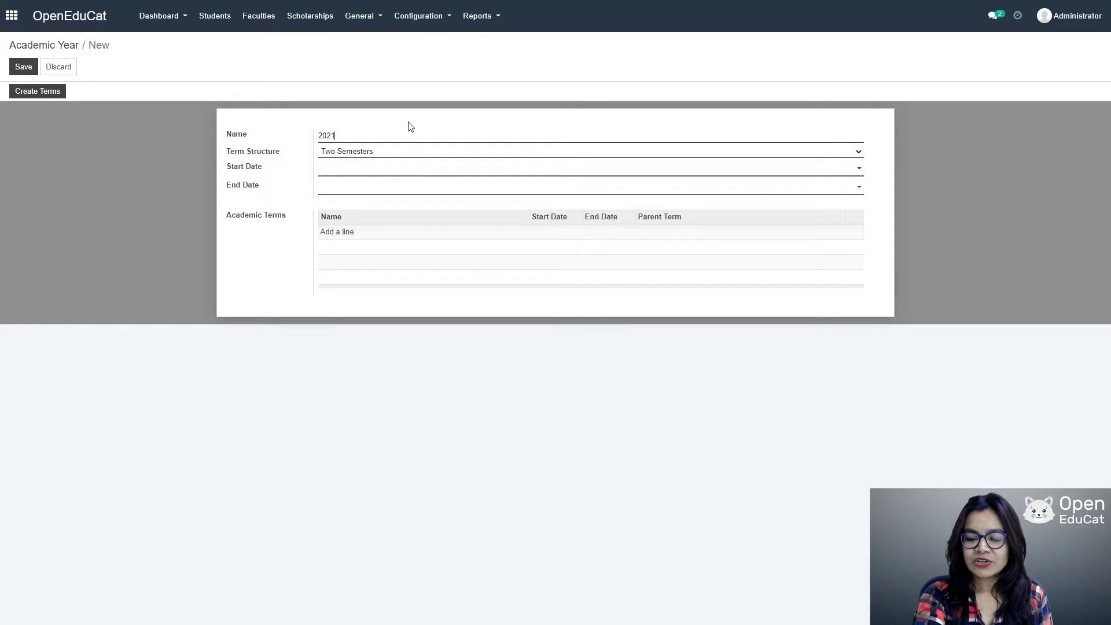
{"action": "type", "text": "_2"}
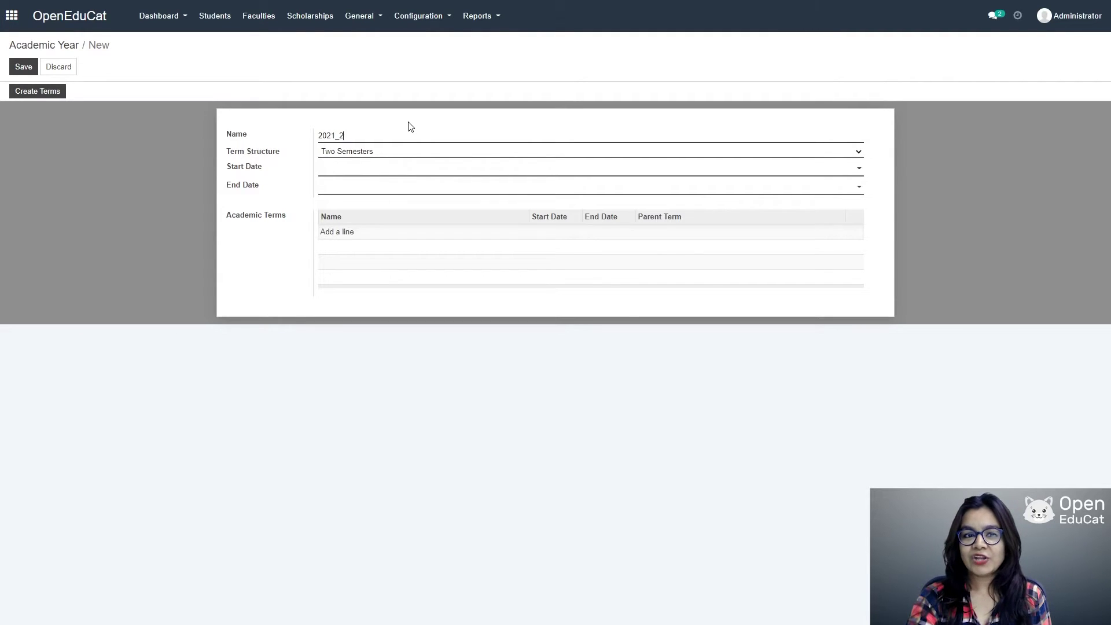
{"action": "type", "text": "2"}
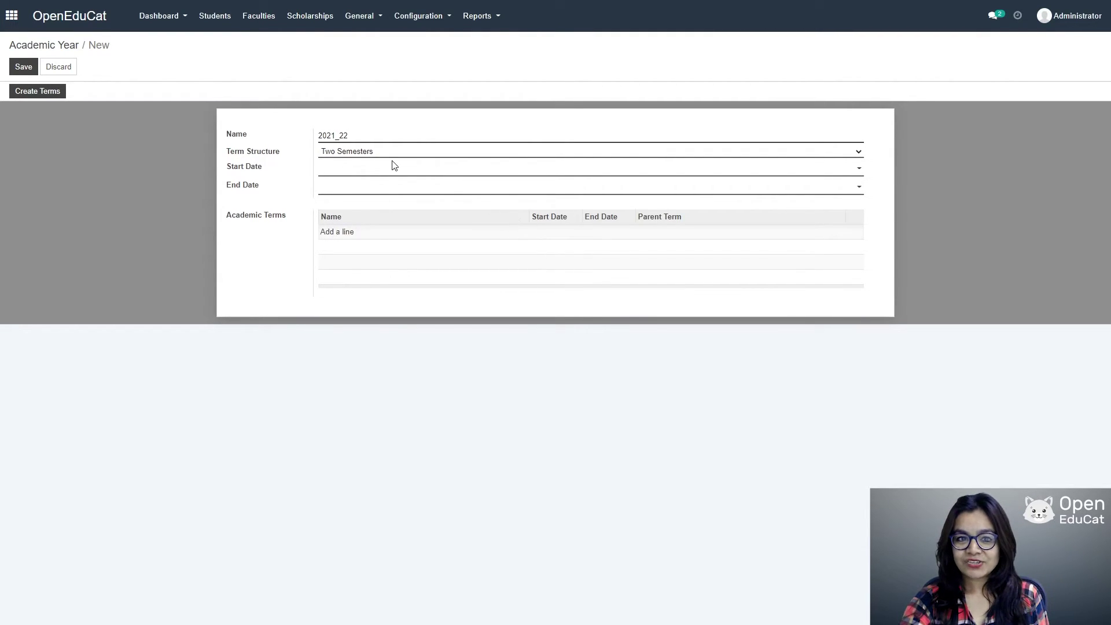
{"action": "left_click", "coordinate": [409, 169]}
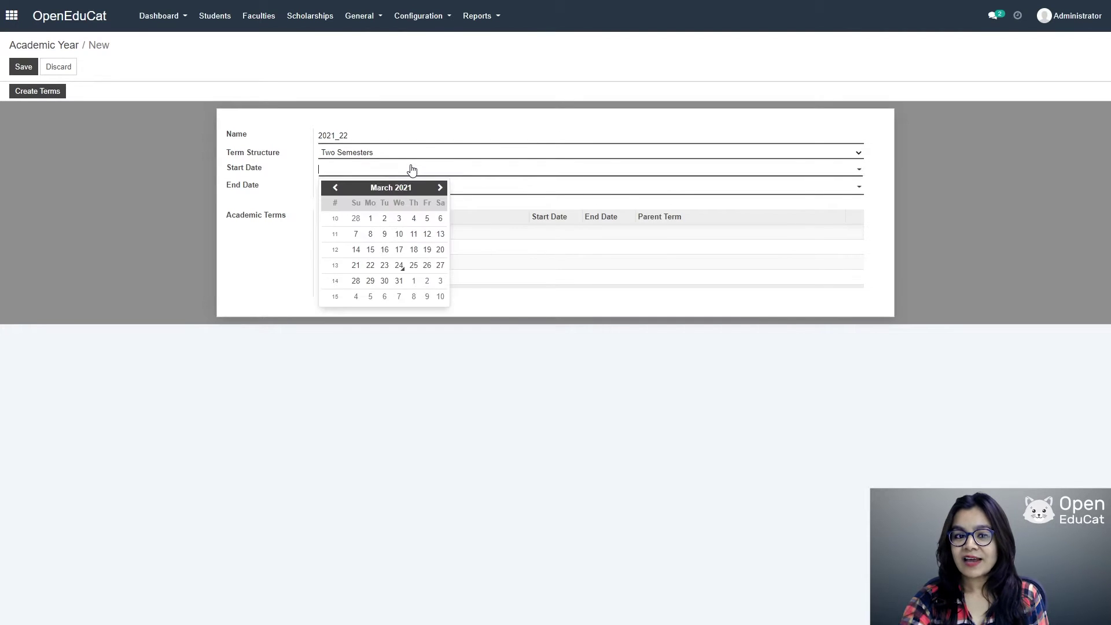
{"action": "left_click", "coordinate": [439, 188]}
{"action": "left_click", "coordinate": [440, 188]}
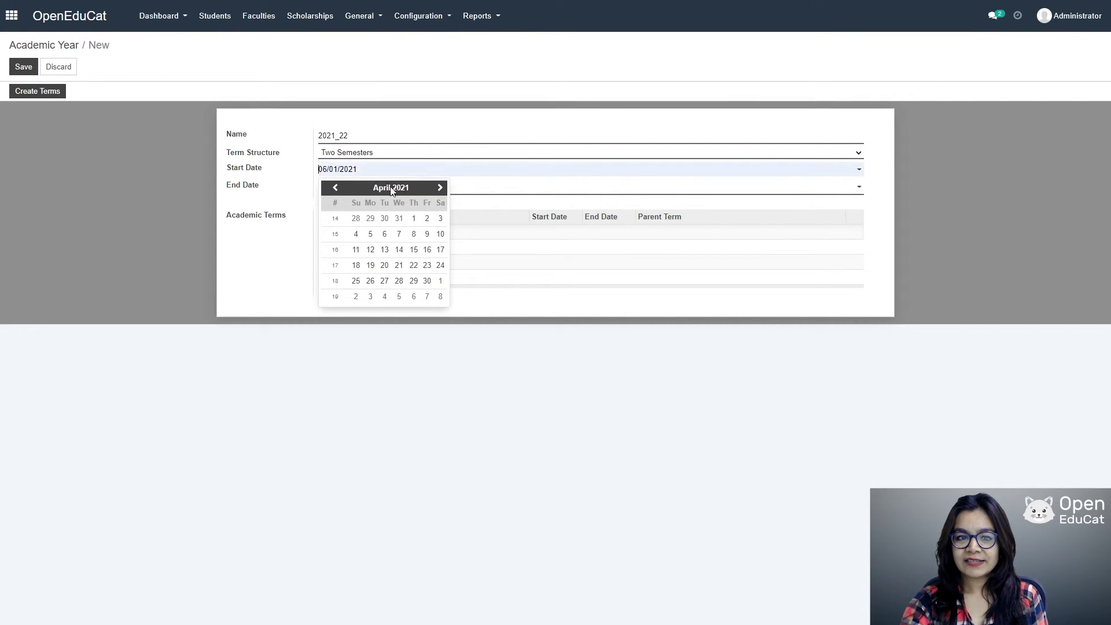
{"action": "left_click", "coordinate": [439, 188]}
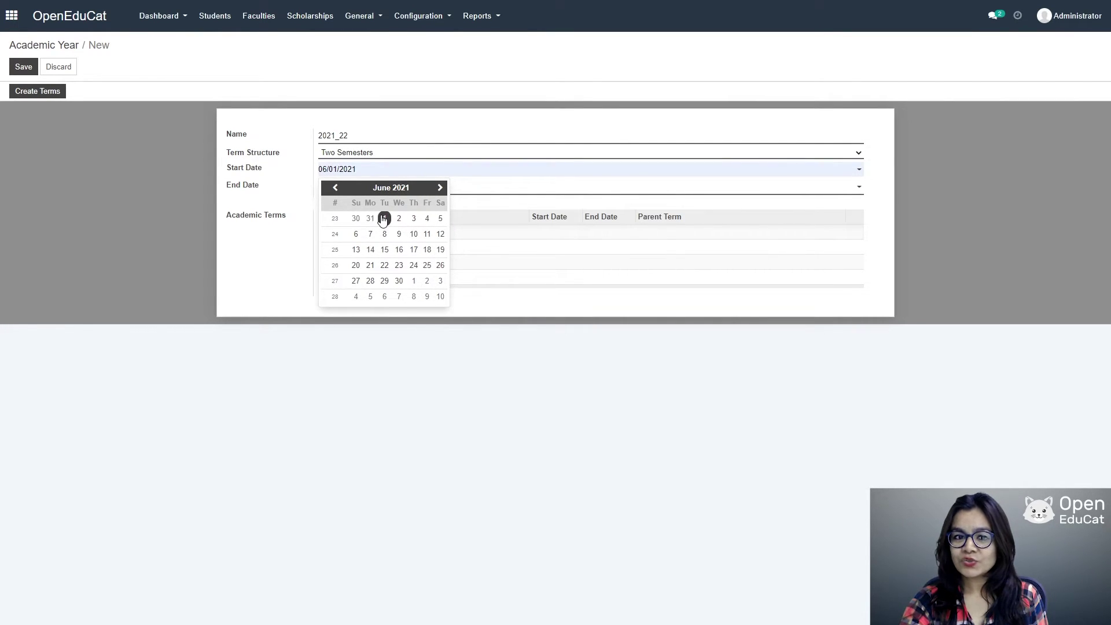
Step: Set the academic year's end date to 04/30/2022 and save it
{"action": "left_click", "coordinate": [502, 194]}
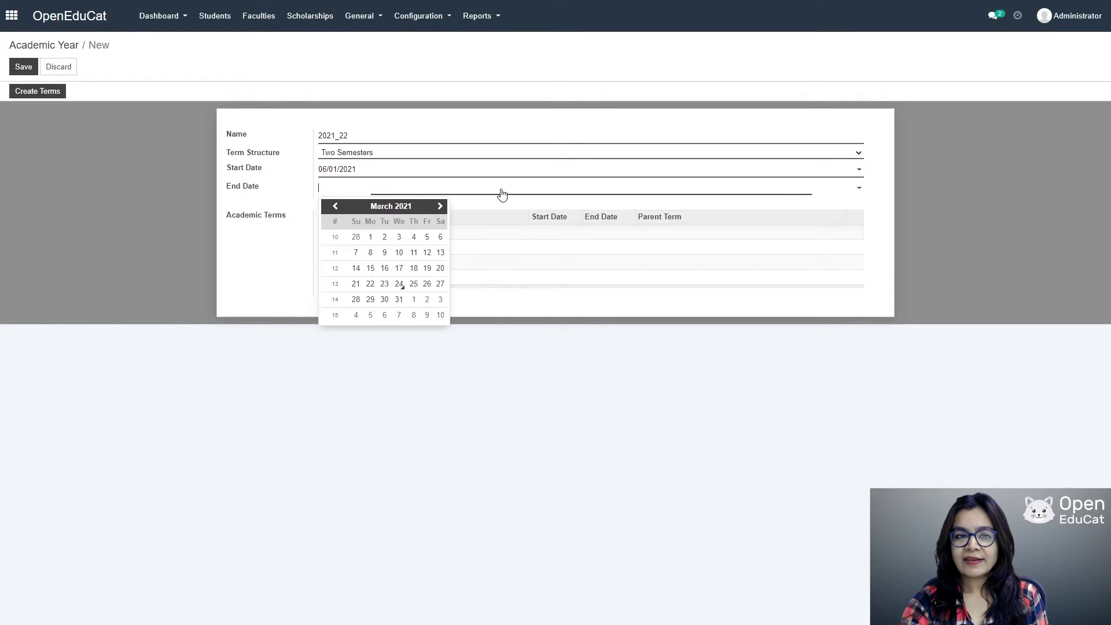
{"action": "left_click", "coordinate": [858, 190]}
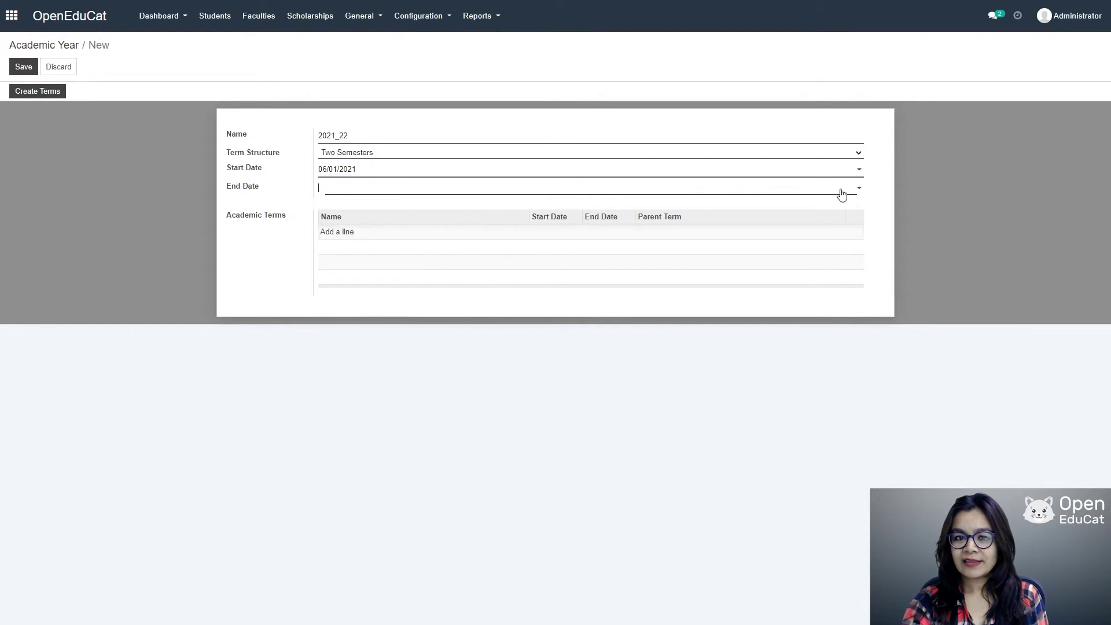
{"action": "left_click", "coordinate": [857, 187]}
{"action": "type", "text": "11/30/2021"}
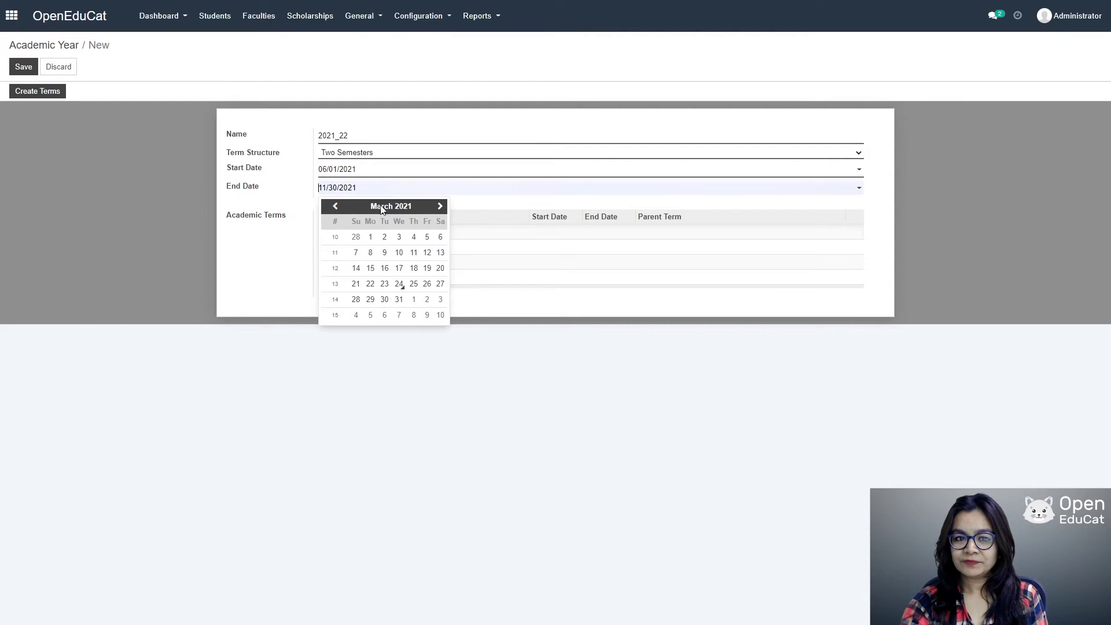
{"action": "left_click", "coordinate": [440, 207]}
{"action": "left_click", "coordinate": [440, 206]}
{"action": "left_click", "coordinate": [439, 206]}
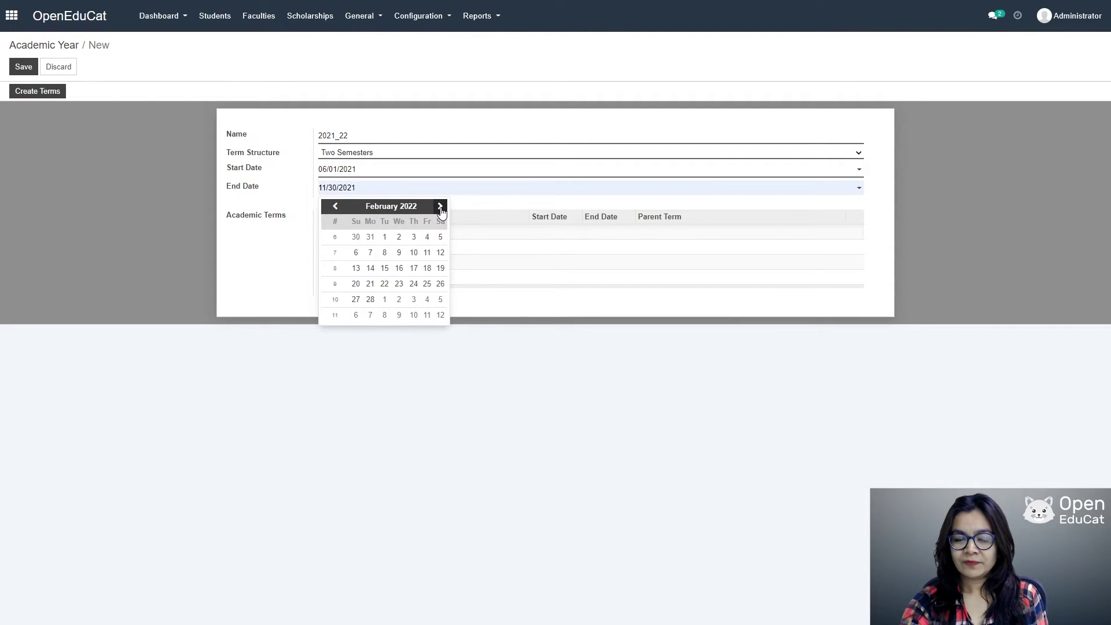
{"action": "left_click", "coordinate": [440, 206]}
{"action": "left_click", "coordinate": [440, 206]}
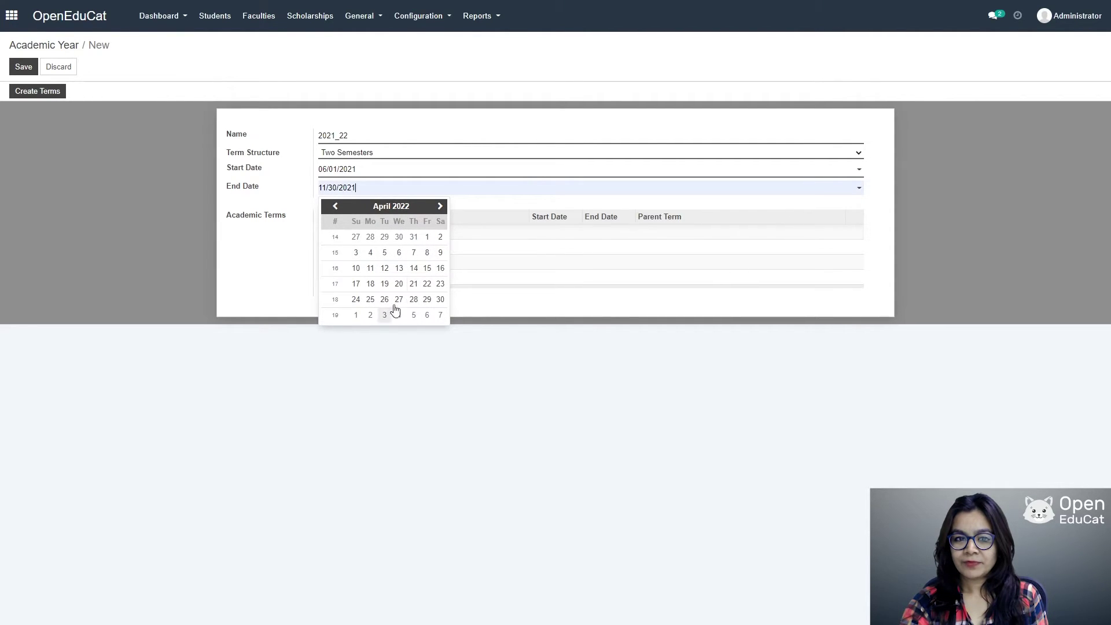
{"action": "left_click", "coordinate": [439, 299]}
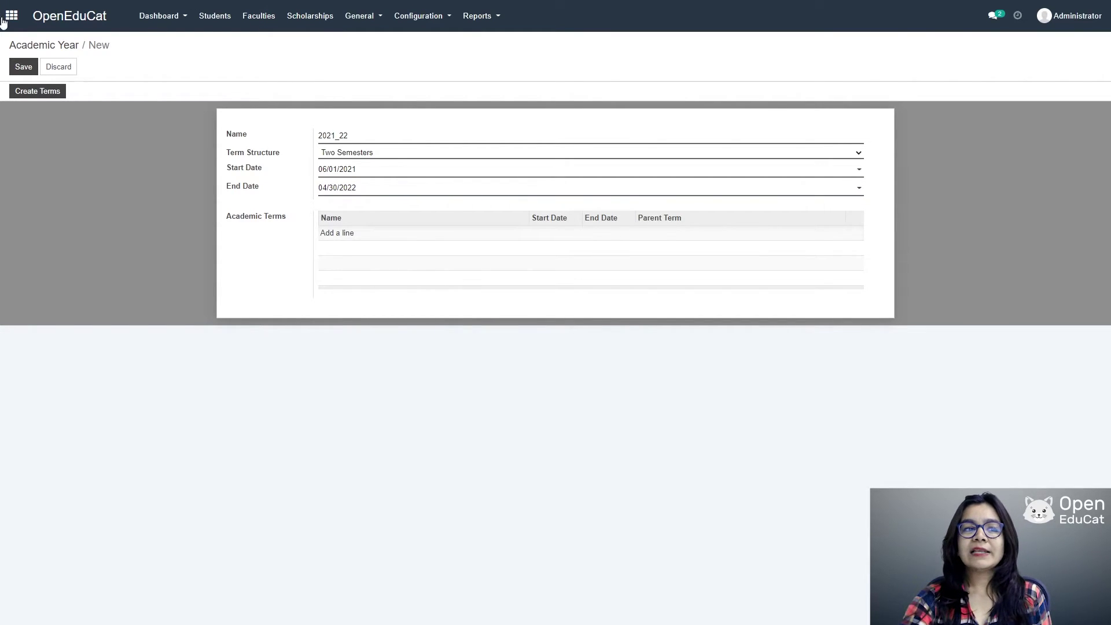
{"action": "left_click", "coordinate": [22, 67]}
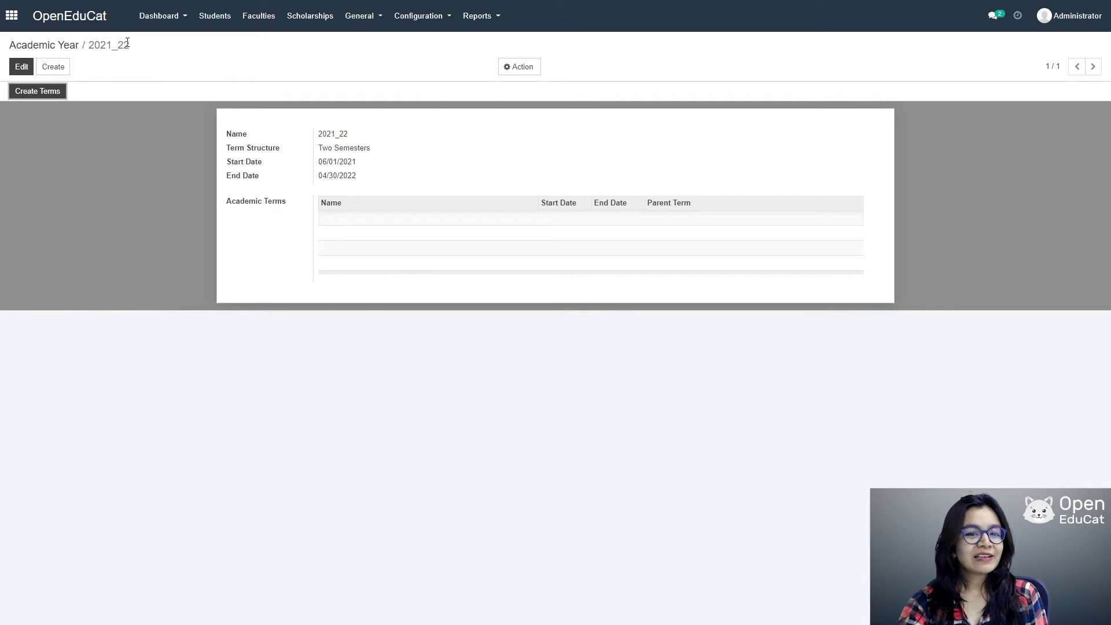
Step: Create a new academic term named semester I starting 06/01/2021
{"action": "left_click", "coordinate": [406, 19]}
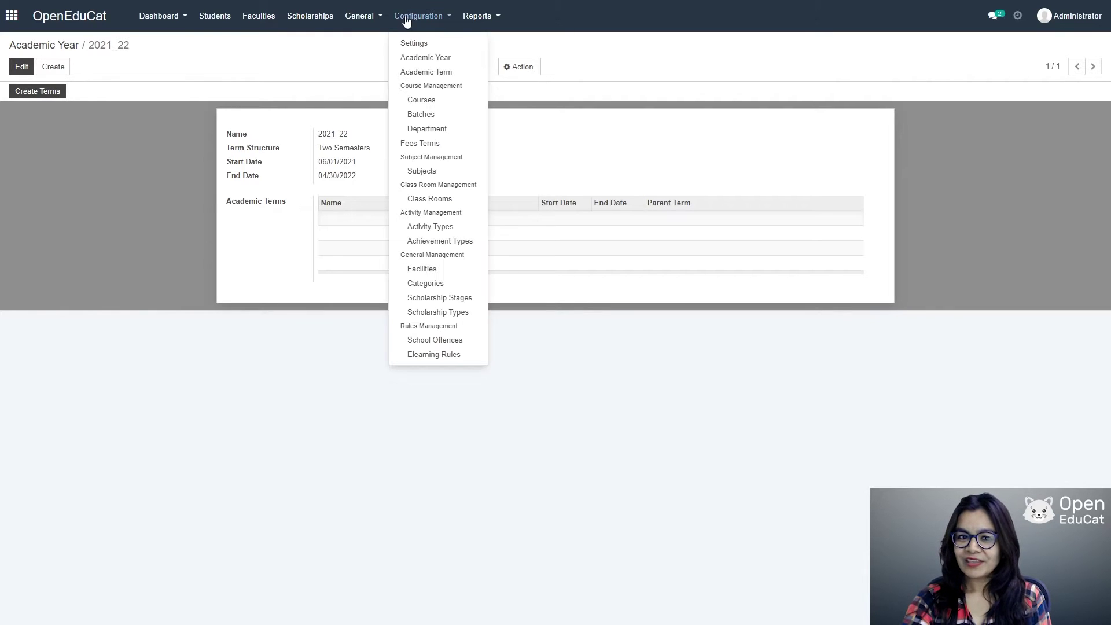
{"action": "left_click", "coordinate": [420, 75]}
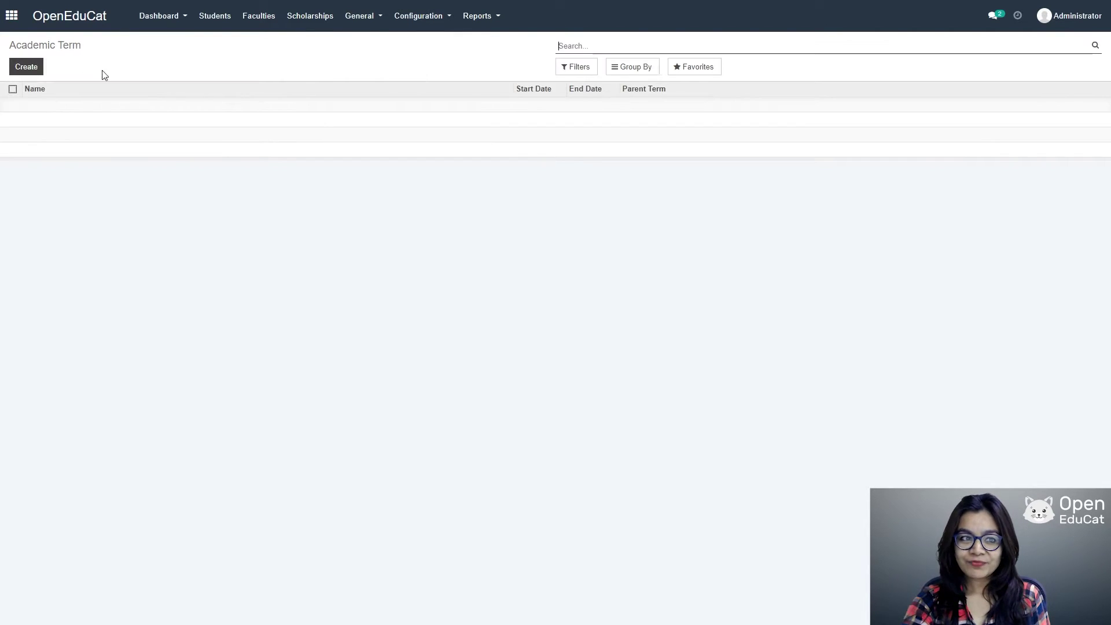
{"action": "left_click", "coordinate": [31, 69]}
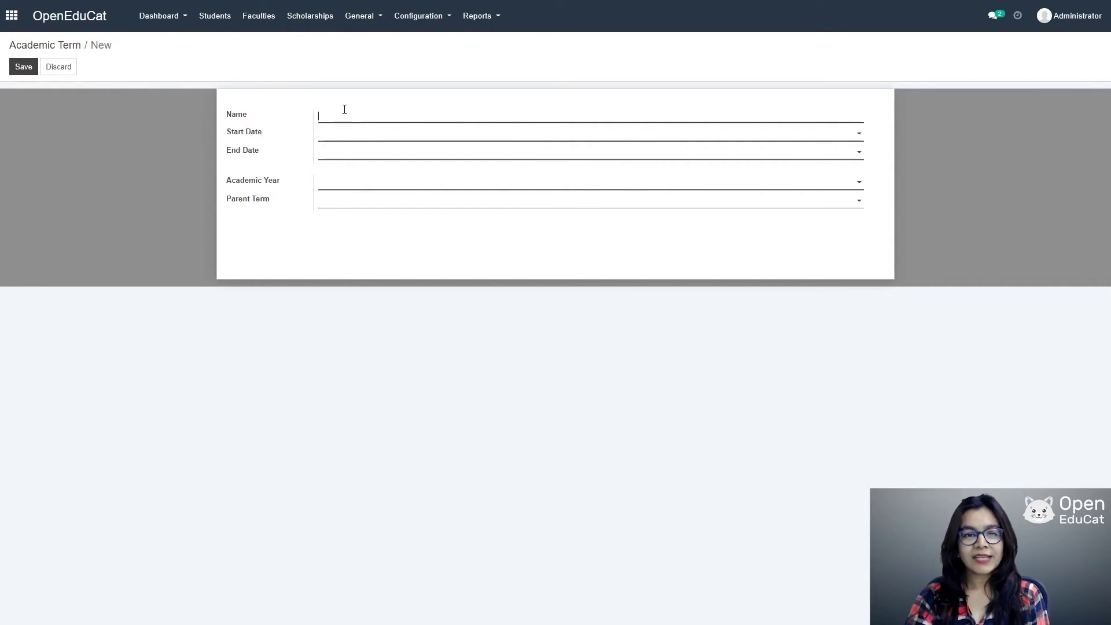
{"action": "type", "text": "se"}
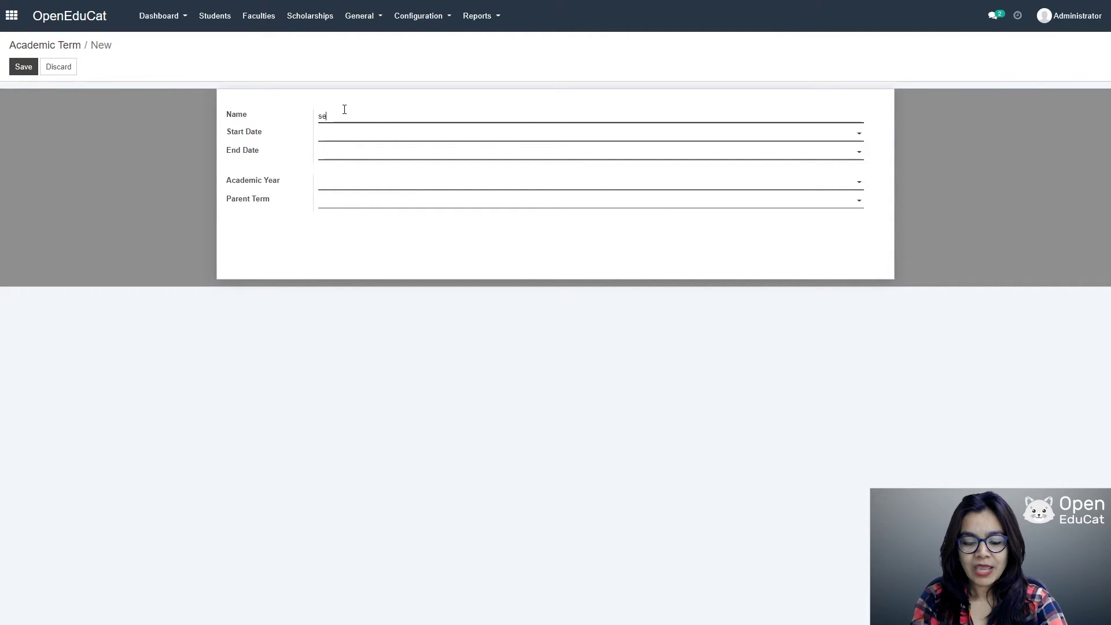
{"action": "type", "text": "mester I"}
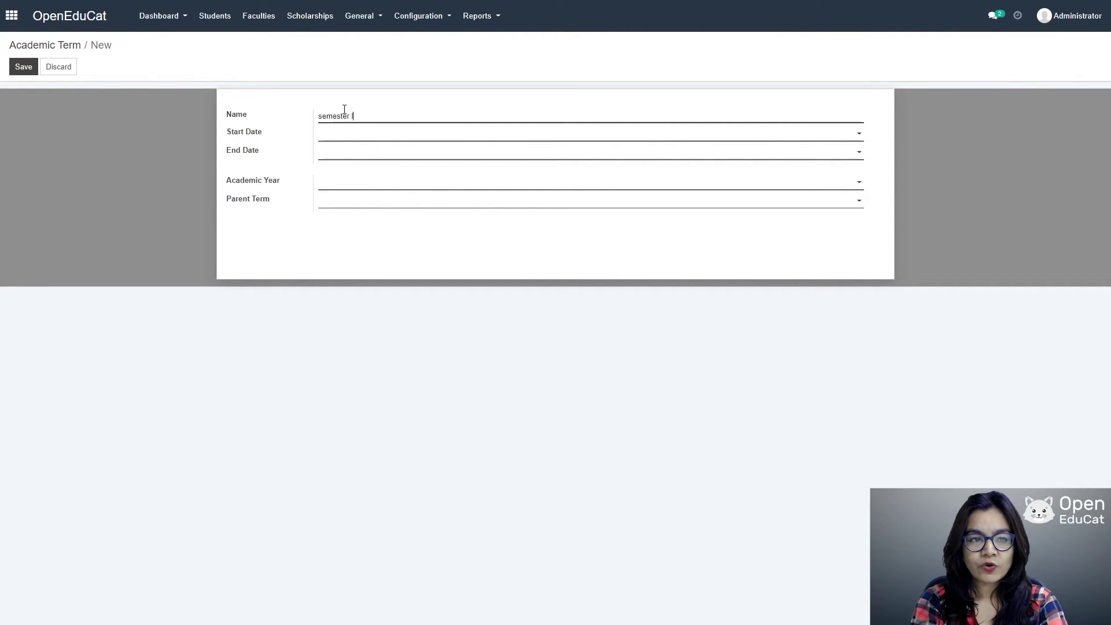
{"action": "key", "text": "Tab"}
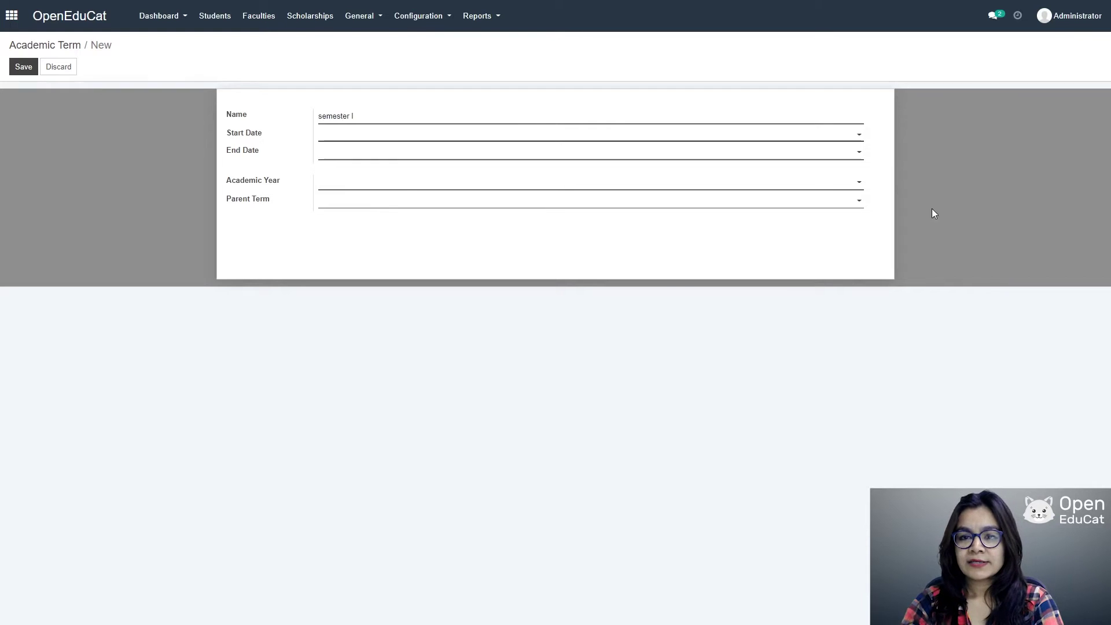
{"action": "left_click", "coordinate": [859, 134]}
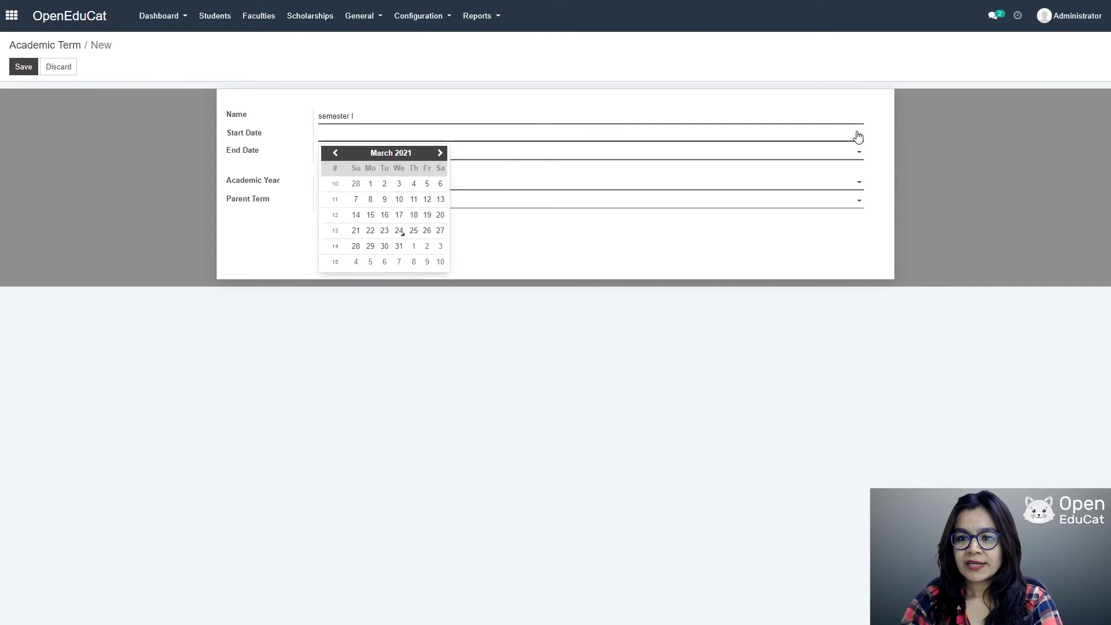
{"action": "left_click", "coordinate": [440, 153]}
{"action": "left_click", "coordinate": [440, 153]}
{"action": "left_click", "coordinate": [440, 153]}
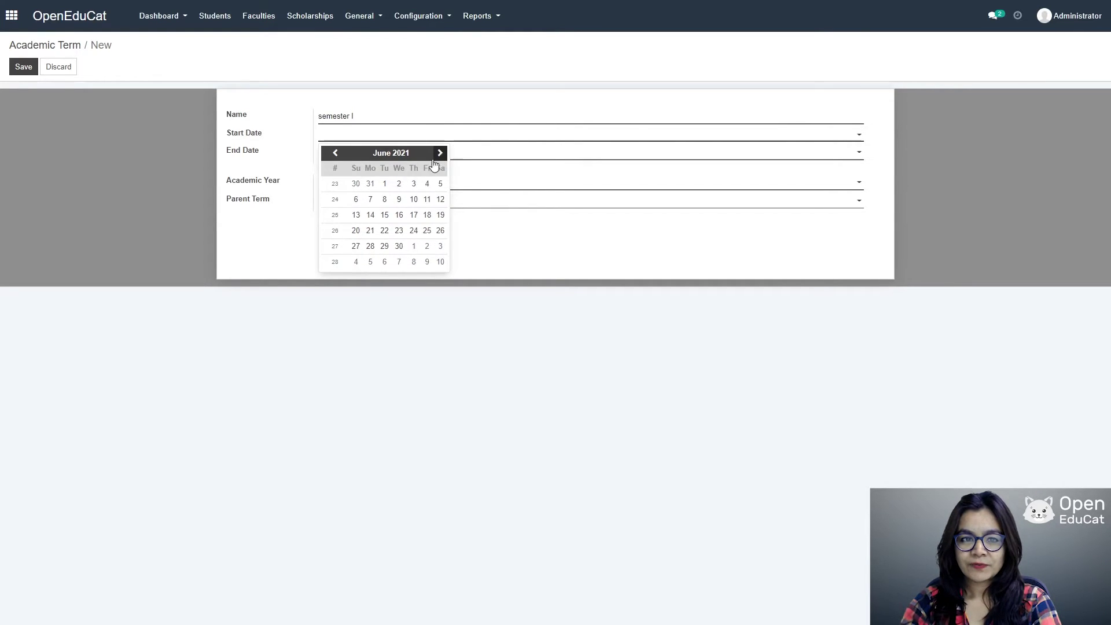
{"action": "left_click", "coordinate": [384, 183]}
Step: Give semester I end date 11/30/2021 and academic year 2021_22, then save
{"action": "left_click", "coordinate": [856, 153]}
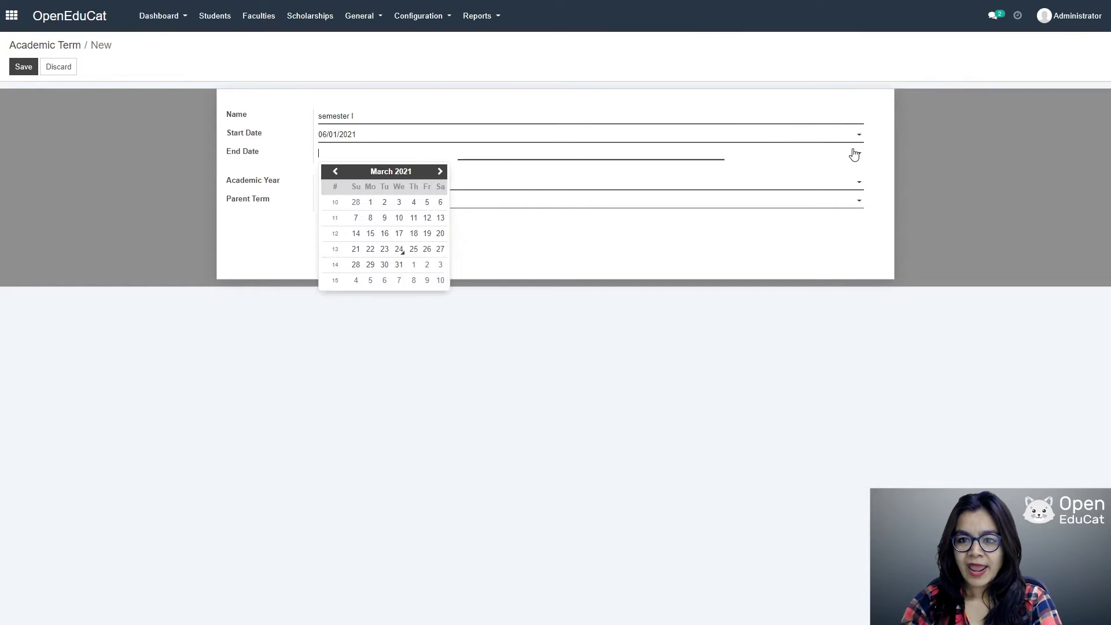
{"action": "left_click", "coordinate": [440, 171]}
{"action": "left_click", "coordinate": [439, 171]}
{"action": "left_click", "coordinate": [440, 171]}
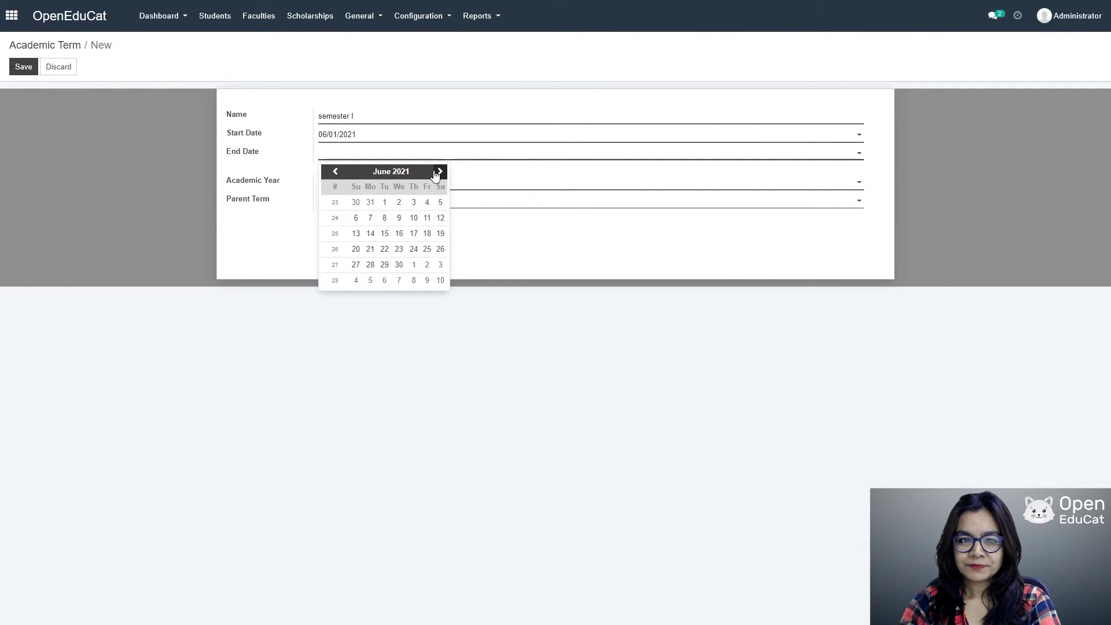
{"action": "left_click", "coordinate": [438, 172]}
{"action": "left_click", "coordinate": [438, 172]}
{"action": "left_click", "coordinate": [438, 172]}
{"action": "left_click", "coordinate": [438, 172]}
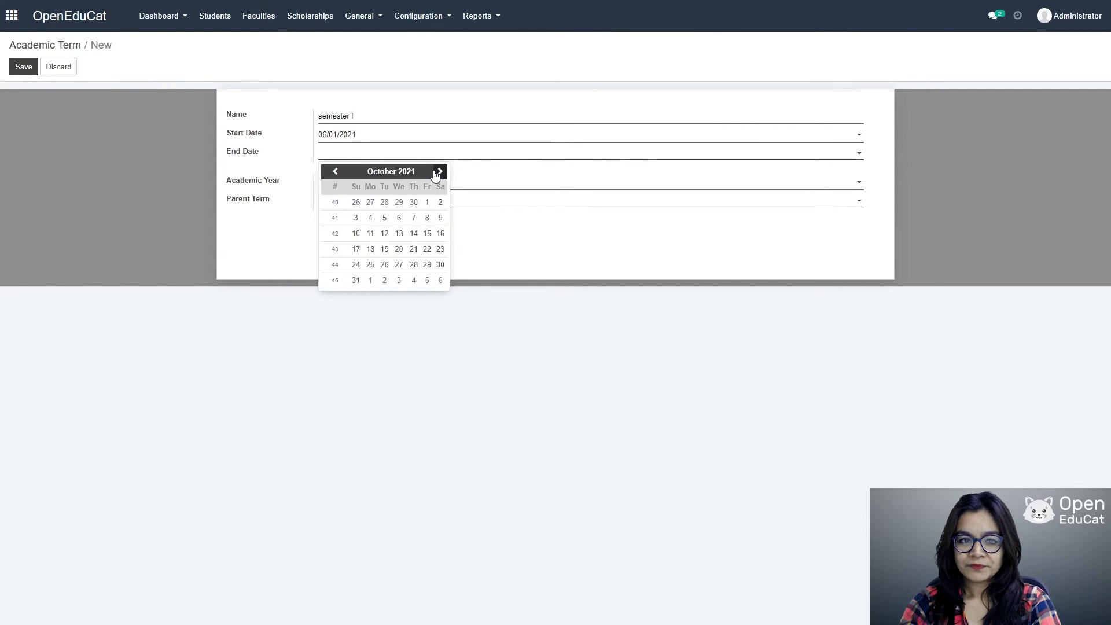
{"action": "left_click", "coordinate": [438, 172]}
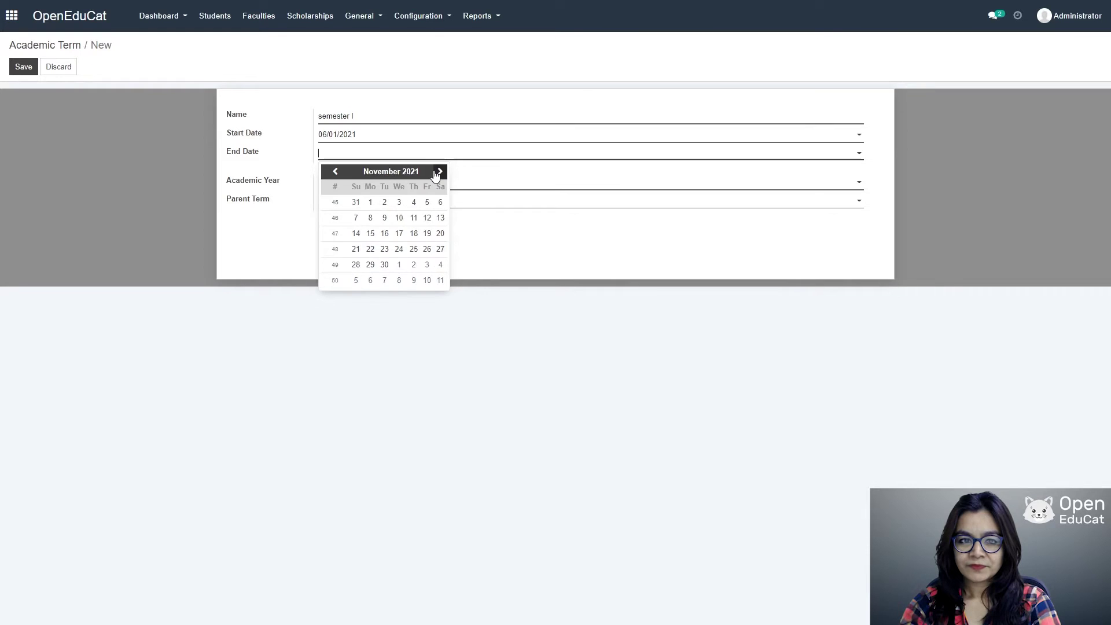
{"action": "left_click", "coordinate": [384, 264]}
{"action": "left_click", "coordinate": [340, 183]}
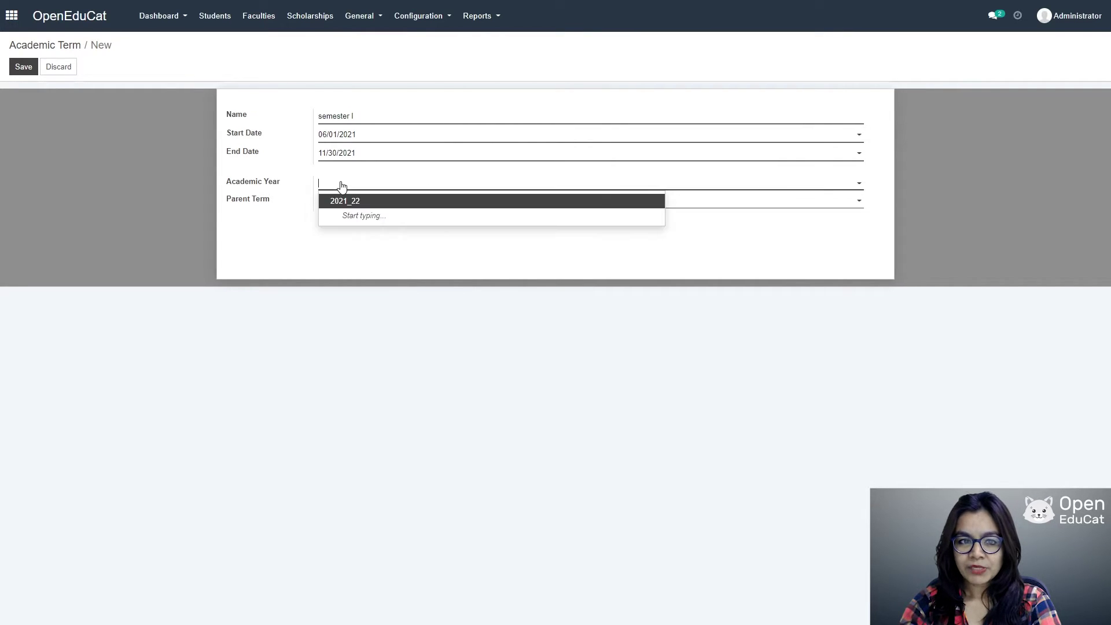
{"action": "left_click", "coordinate": [336, 202]}
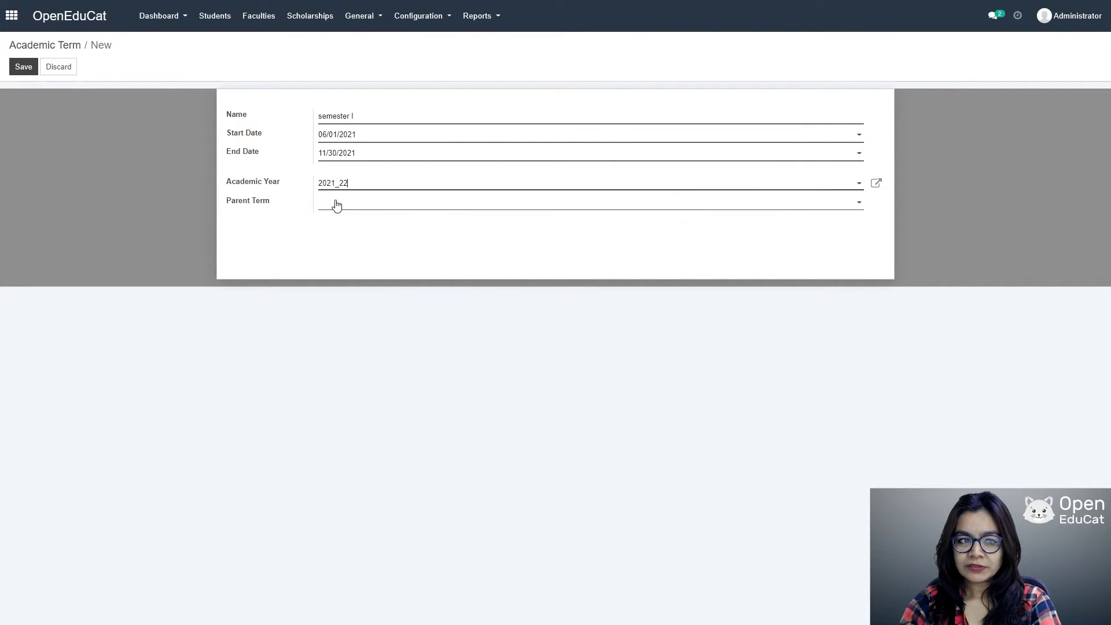
{"action": "left_click", "coordinate": [17, 67]}
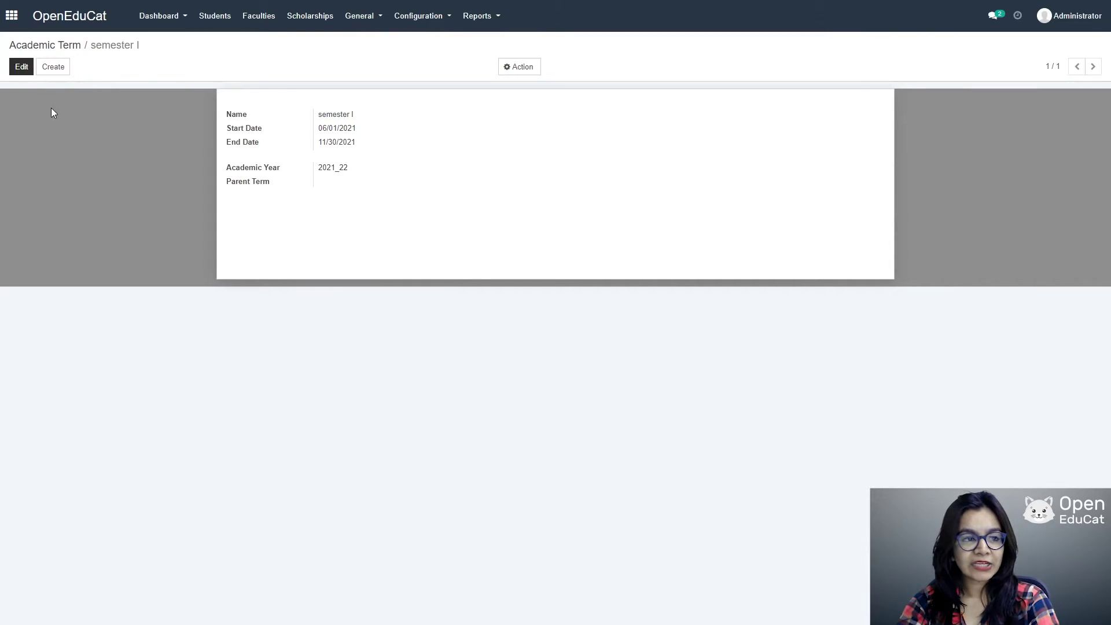
Step: Create a second academic term, Semester II, starting 12/01/2021
{"action": "left_click", "coordinate": [415, 17]}
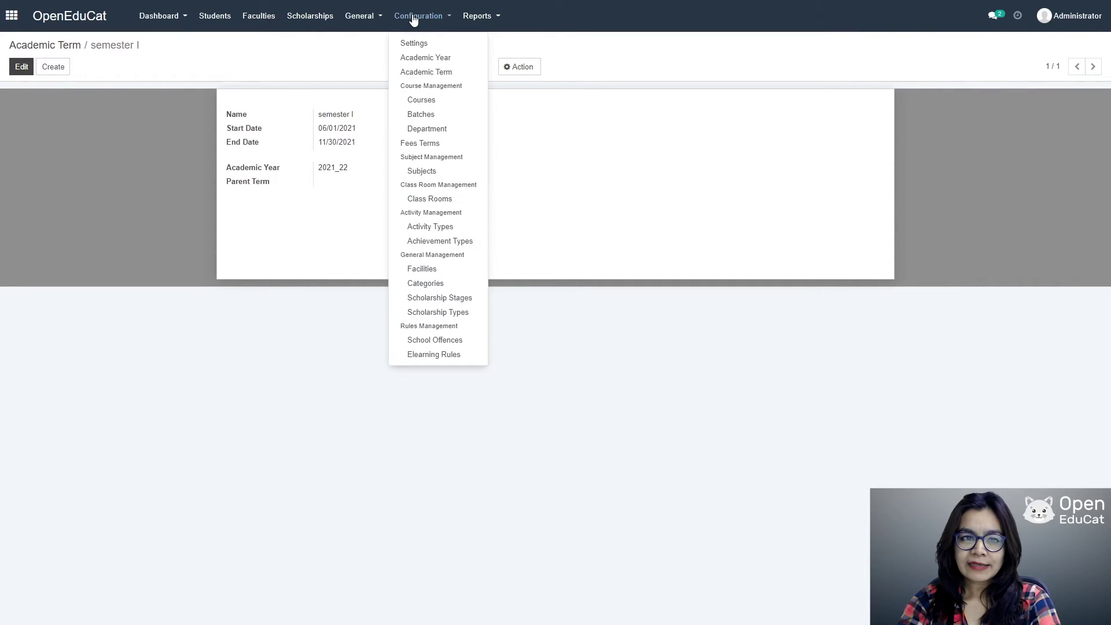
{"action": "left_click", "coordinate": [421, 72]}
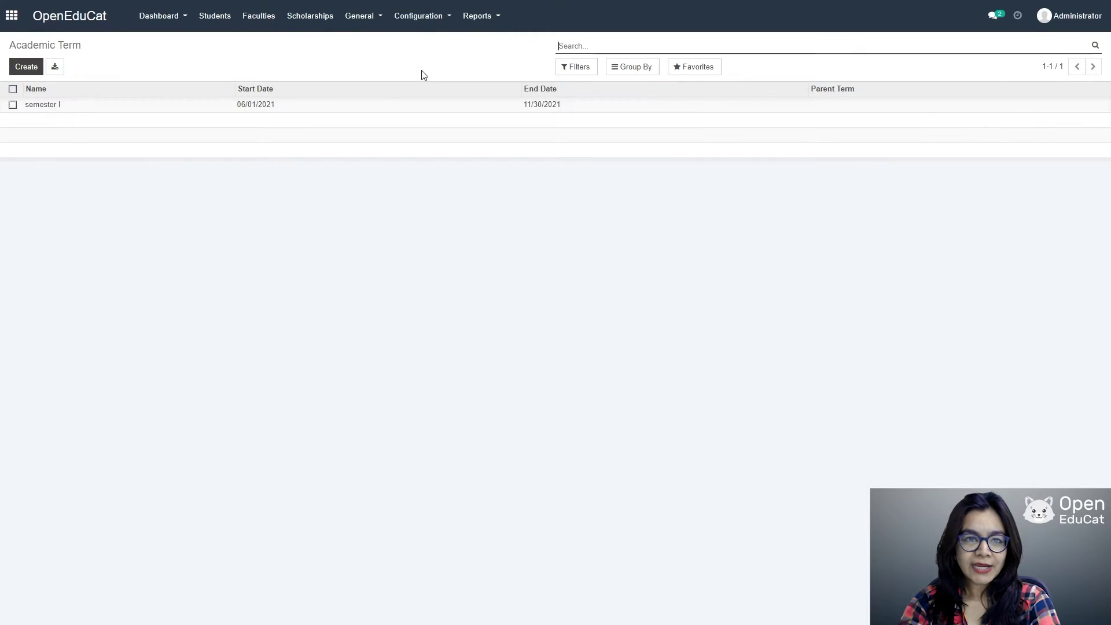
{"action": "left_click", "coordinate": [26, 67]}
{"action": "type", "text": "Se"}
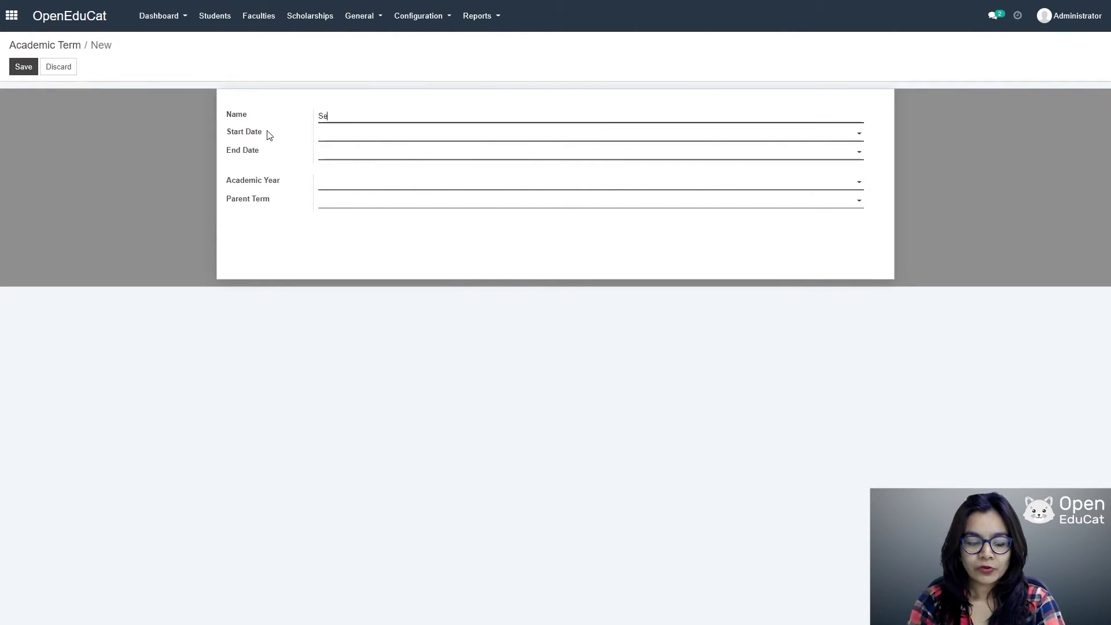
{"action": "type", "text": "mester"}
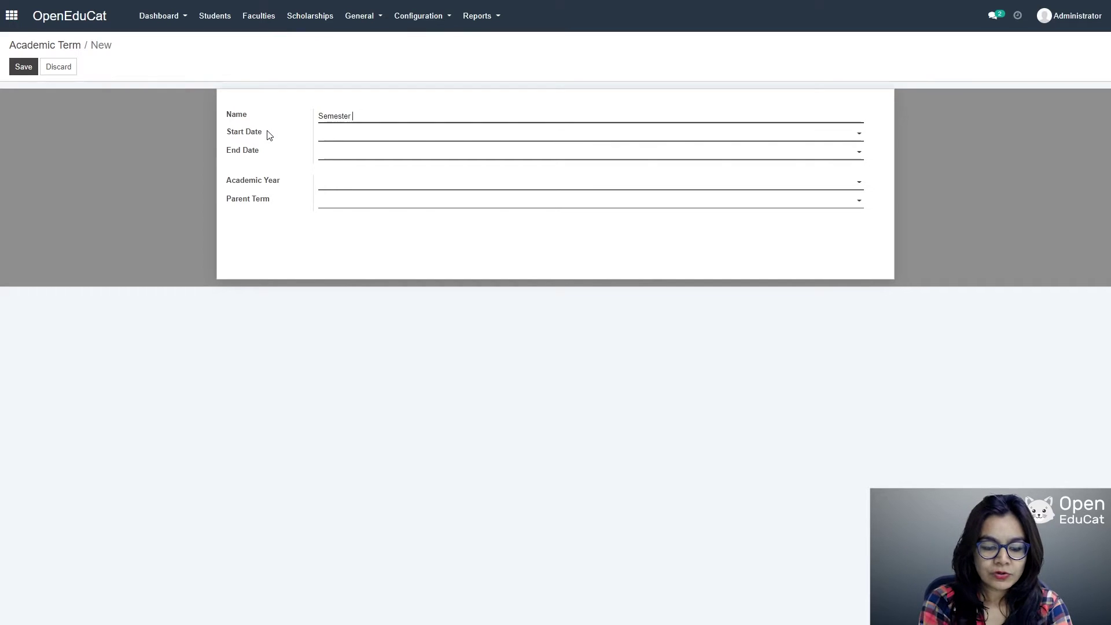
{"action": "left_click", "coordinate": [843, 134]}
{"action": "left_click", "coordinate": [440, 153]}
{"action": "left_click", "coordinate": [440, 153]}
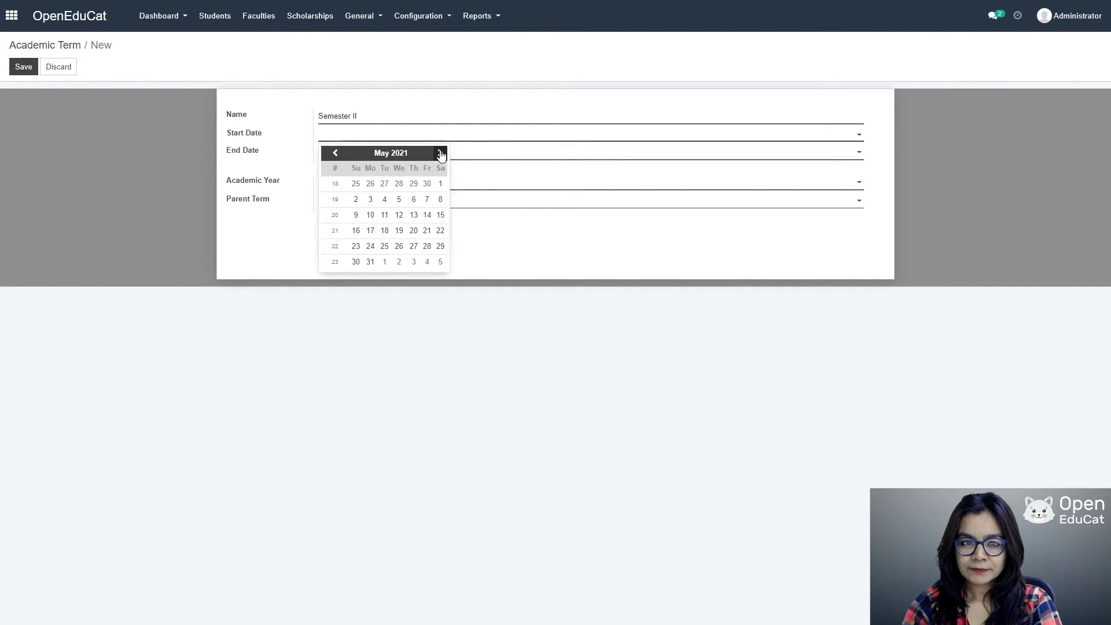
{"action": "left_click", "coordinate": [439, 153]}
{"action": "left_click", "coordinate": [439, 152]}
{"action": "left_click", "coordinate": [440, 153]}
{"action": "left_click", "coordinate": [440, 152]}
{"action": "left_click", "coordinate": [440, 152]}
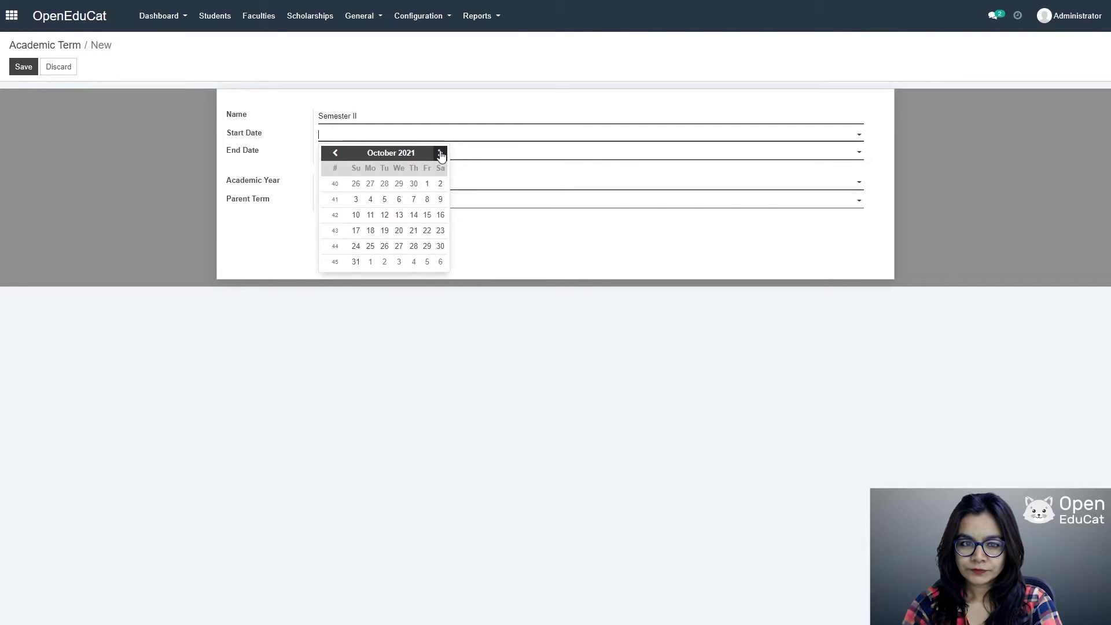
{"action": "left_click", "coordinate": [440, 153]}
{"action": "left_click", "coordinate": [440, 153]}
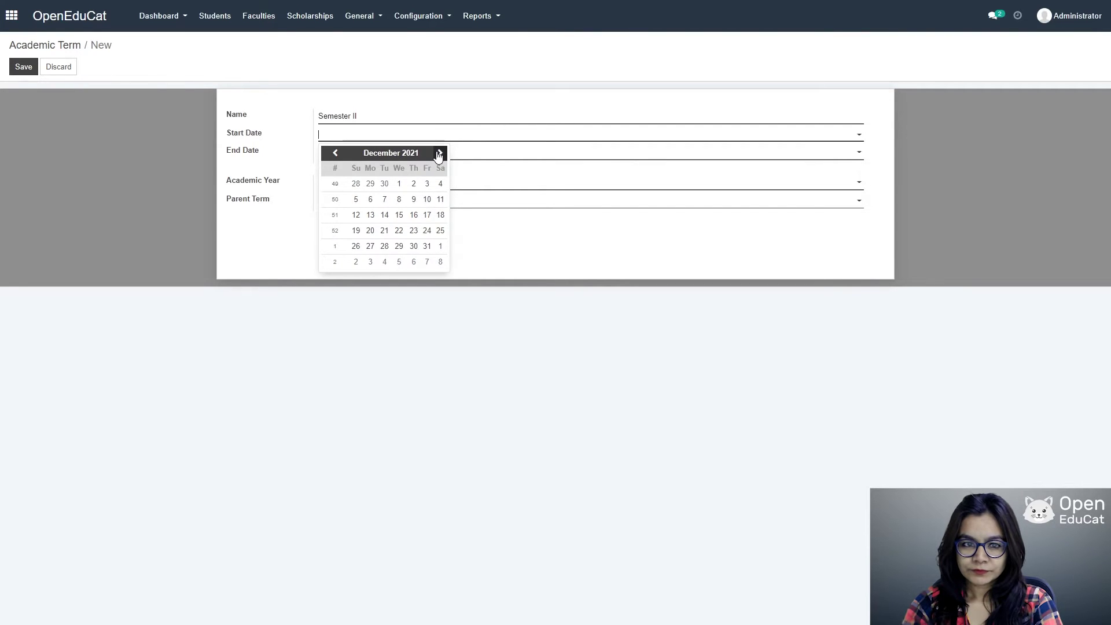
{"action": "left_click", "coordinate": [398, 184]}
Step: Give Semester II end date 04/30/2022 and academic year 2021_22, then save
{"action": "left_click", "coordinate": [651, 155]}
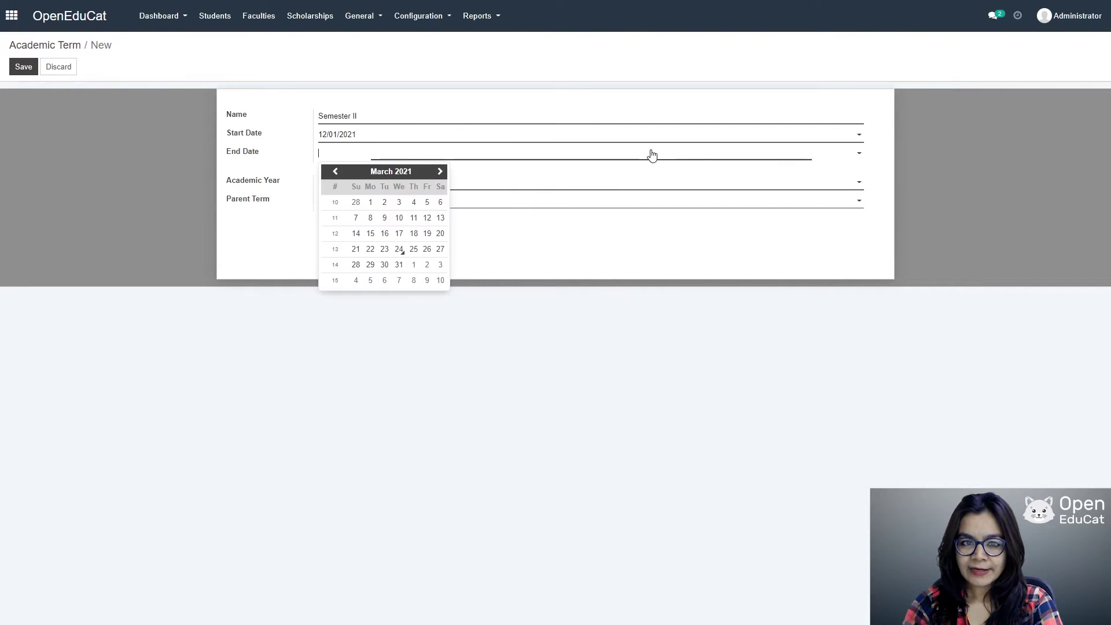
{"action": "left_click", "coordinate": [440, 171]}
{"action": "left_click", "coordinate": [440, 172]}
{"action": "left_click", "coordinate": [441, 171]}
{"action": "left_click", "coordinate": [440, 171]}
{"action": "left_click", "coordinate": [440, 172]}
{"action": "left_click", "coordinate": [440, 171]}
{"action": "left_click", "coordinate": [440, 172]}
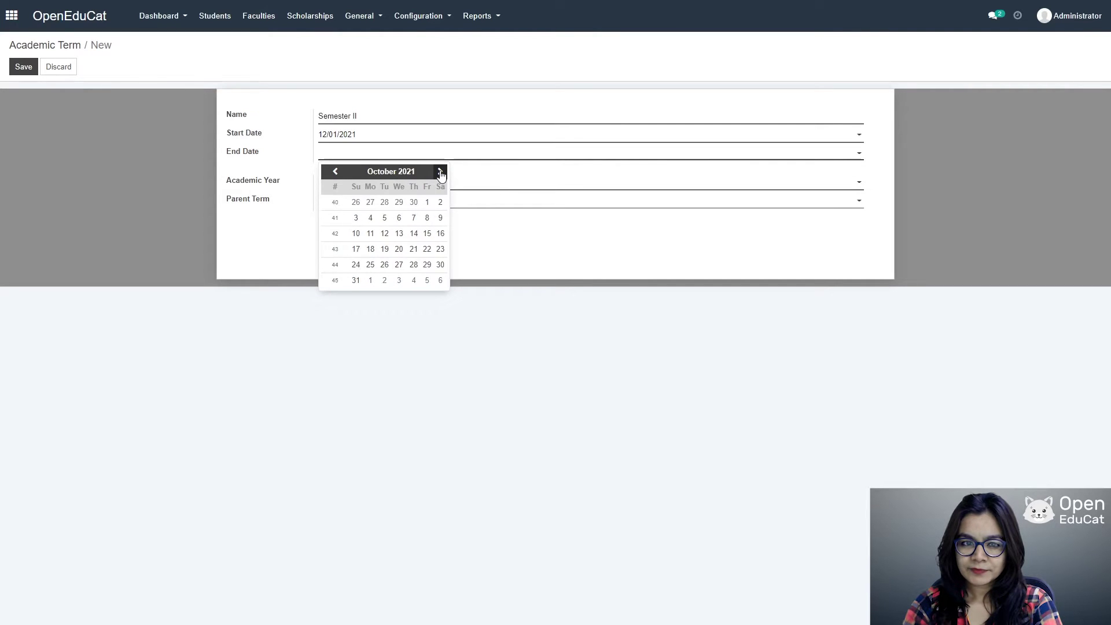
{"action": "left_click", "coordinate": [441, 172]}
{"action": "left_click", "coordinate": [440, 172]}
{"action": "left_click", "coordinate": [440, 172]}
{"action": "left_click", "coordinate": [440, 172]}
{"action": "left_click", "coordinate": [441, 172]}
{"action": "left_click", "coordinate": [441, 172]}
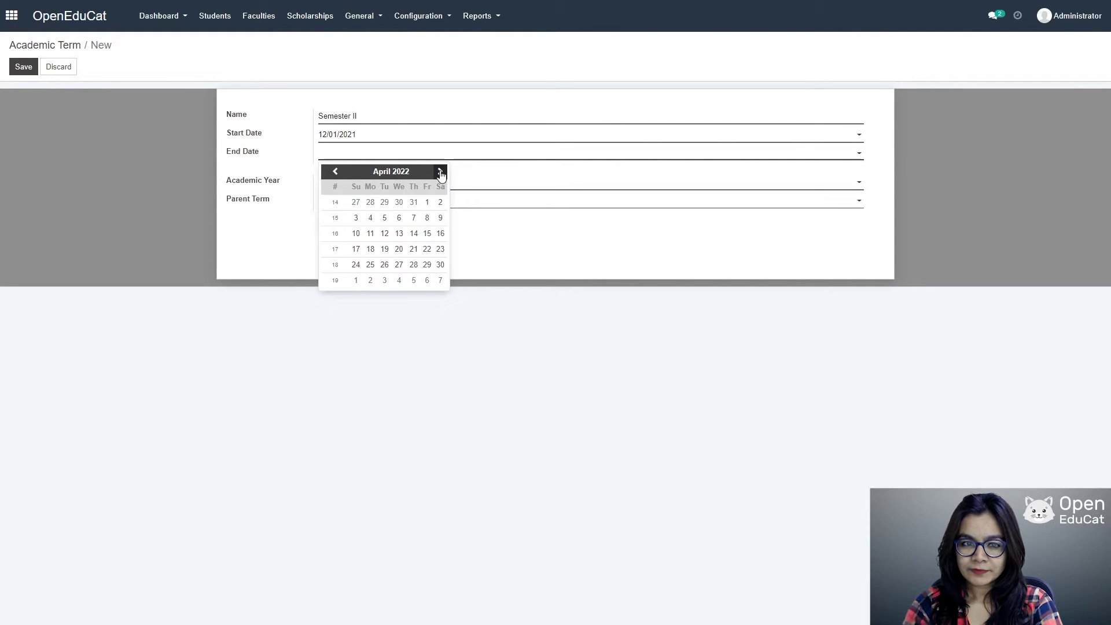
{"action": "left_click", "coordinate": [440, 264]}
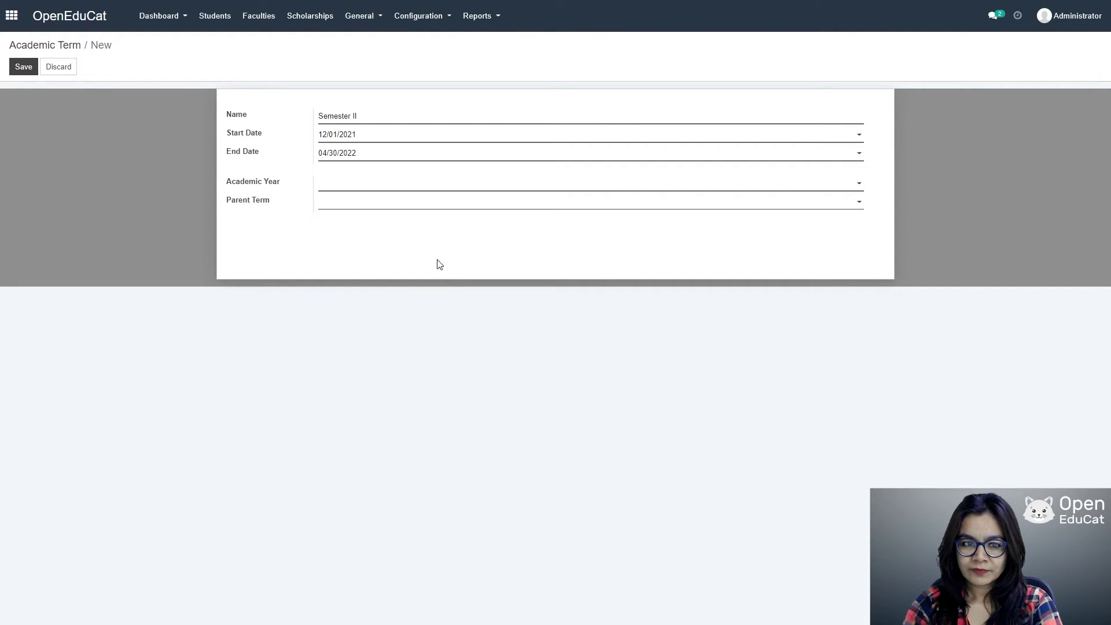
{"action": "left_click", "coordinate": [857, 184]}
{"action": "left_click", "coordinate": [403, 201]}
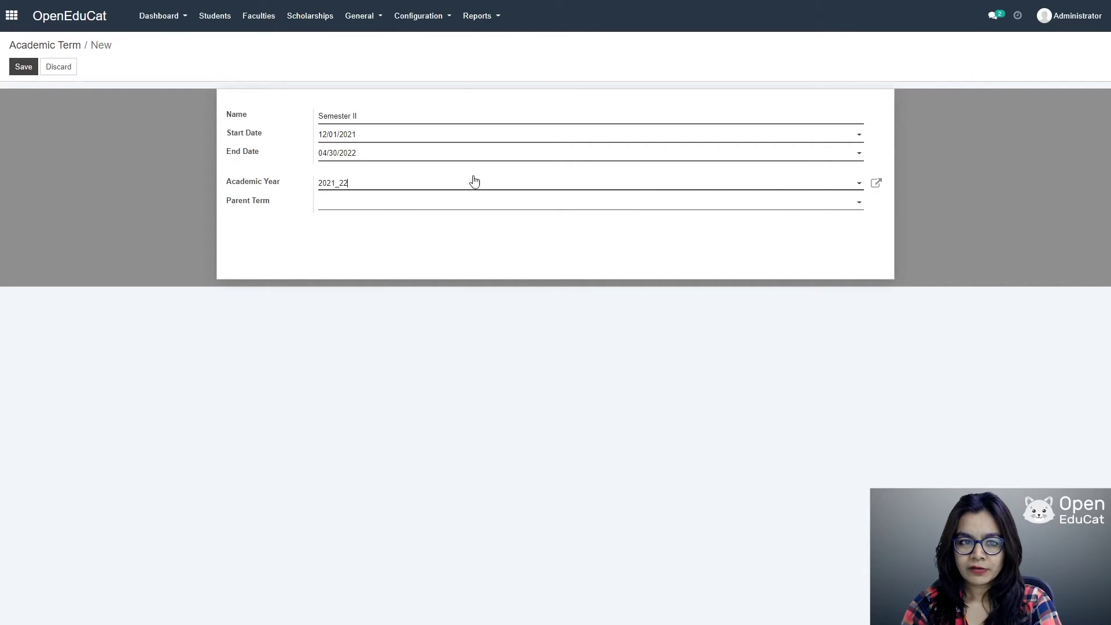
{"action": "left_click", "coordinate": [22, 66]}
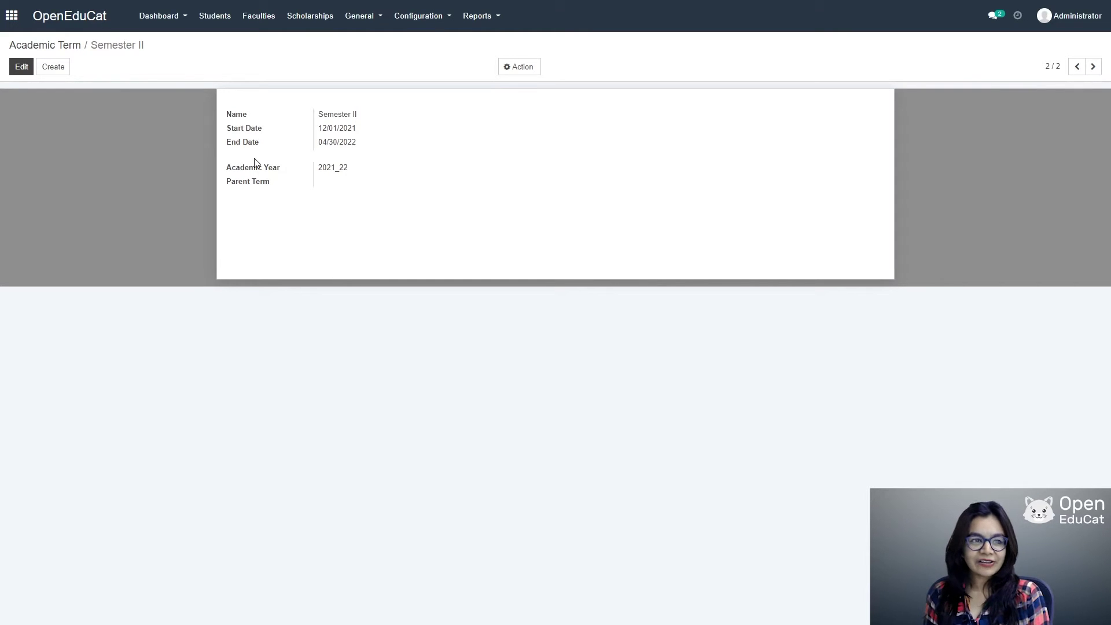
{"action": "left_click", "coordinate": [11, 15]}
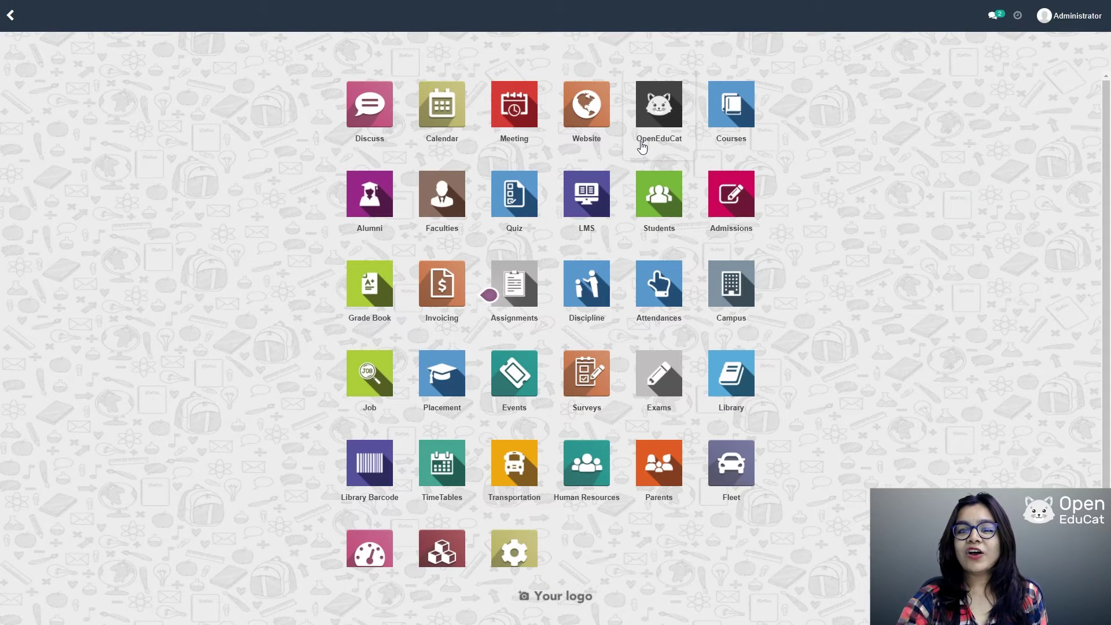
Step: Start a new course named 'computer Science SEm 3' with code CS 3
{"action": "left_click", "coordinate": [662, 109]}
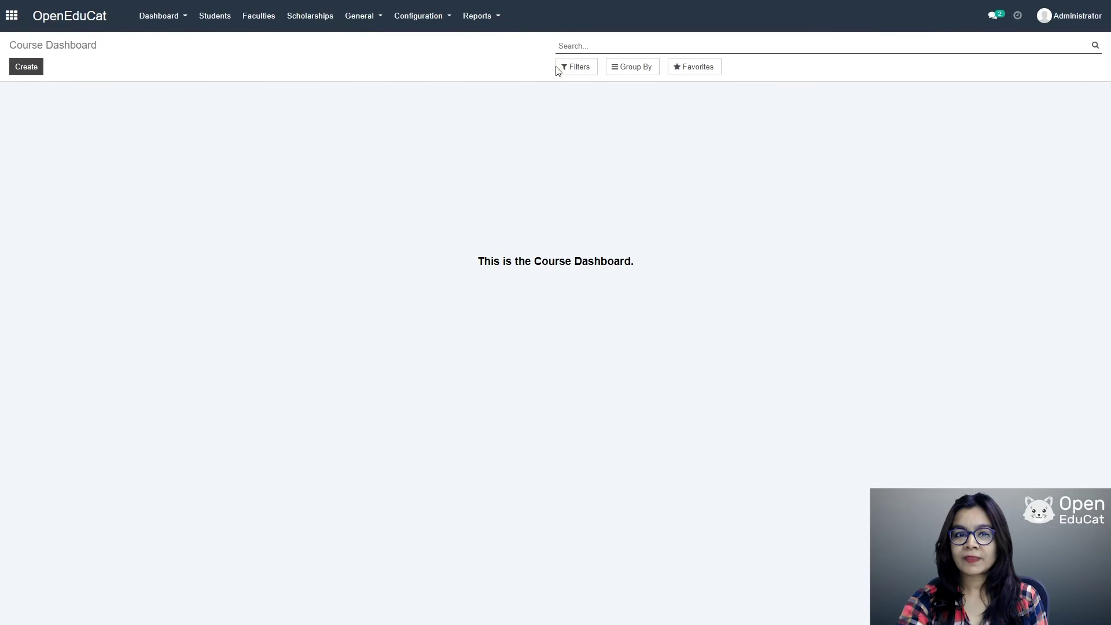
{"action": "left_click", "coordinate": [413, 19]}
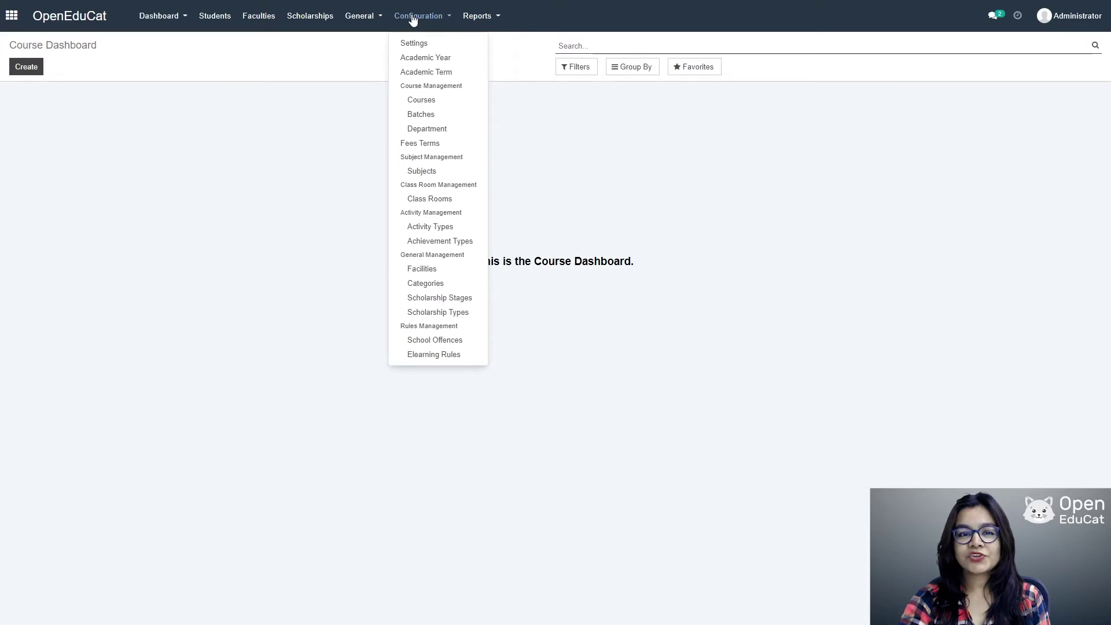
{"action": "left_click", "coordinate": [425, 102]}
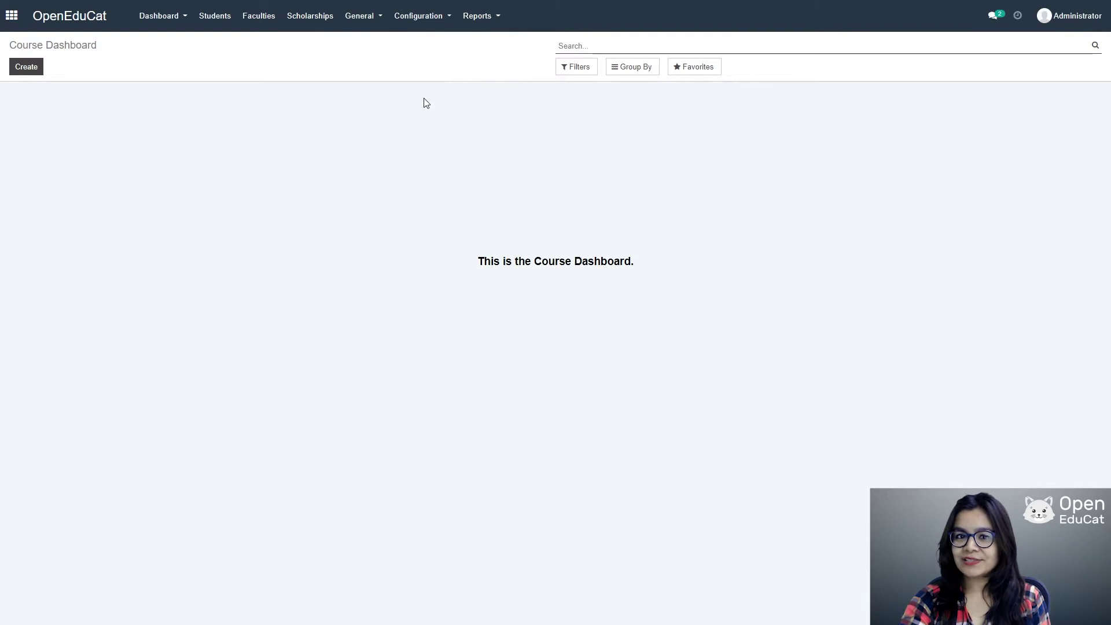
{"action": "left_click", "coordinate": [25, 67]}
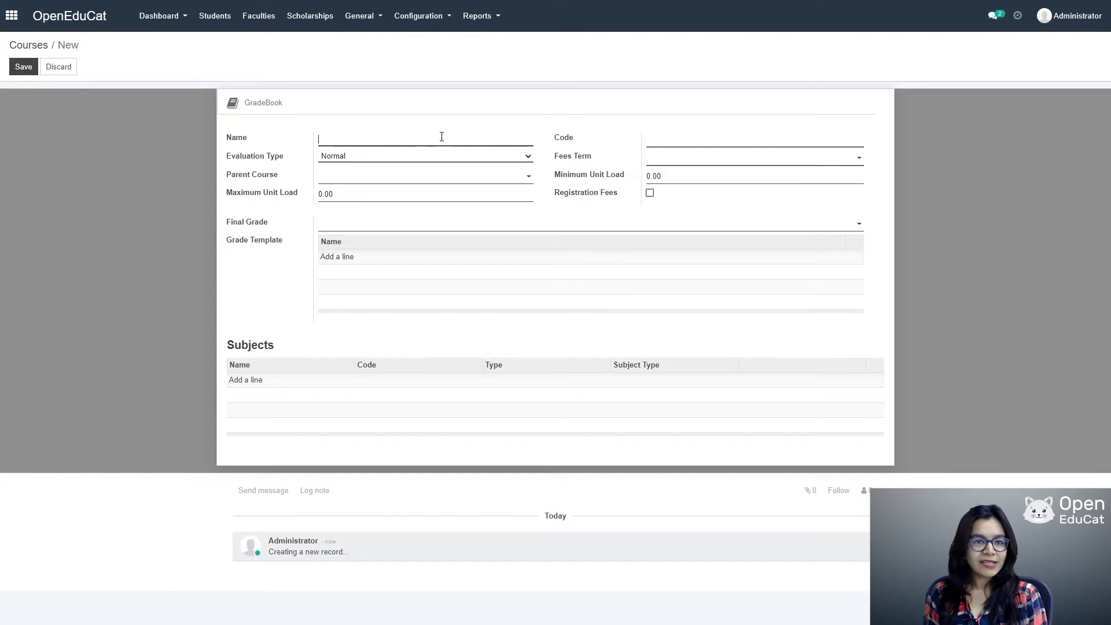
{"action": "type", "text": "om"}
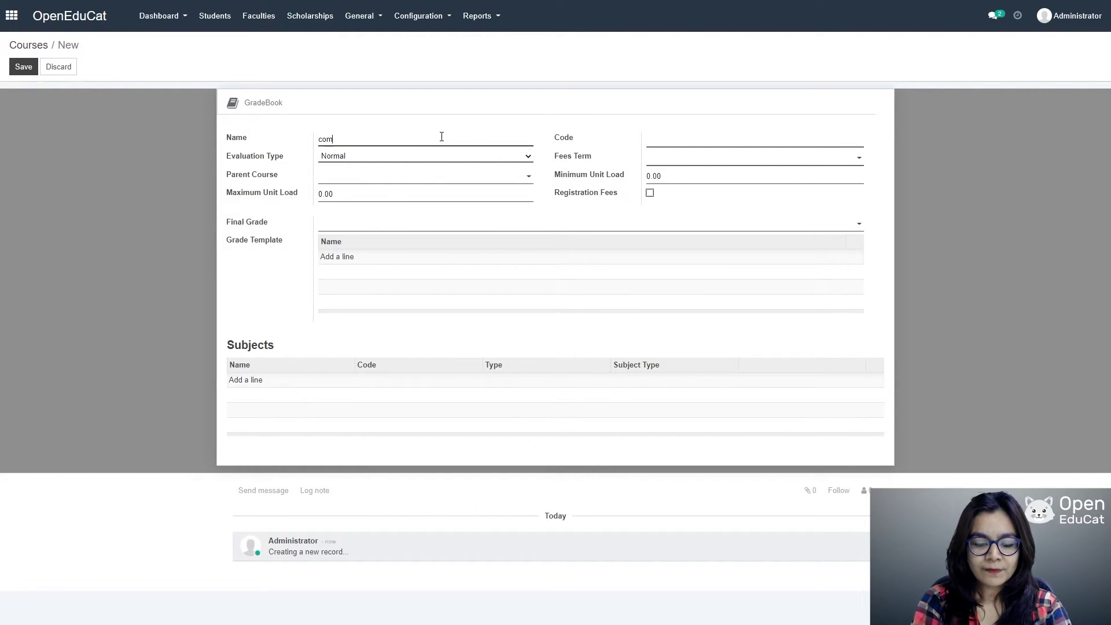
{"action": "type", "text": "puter "}
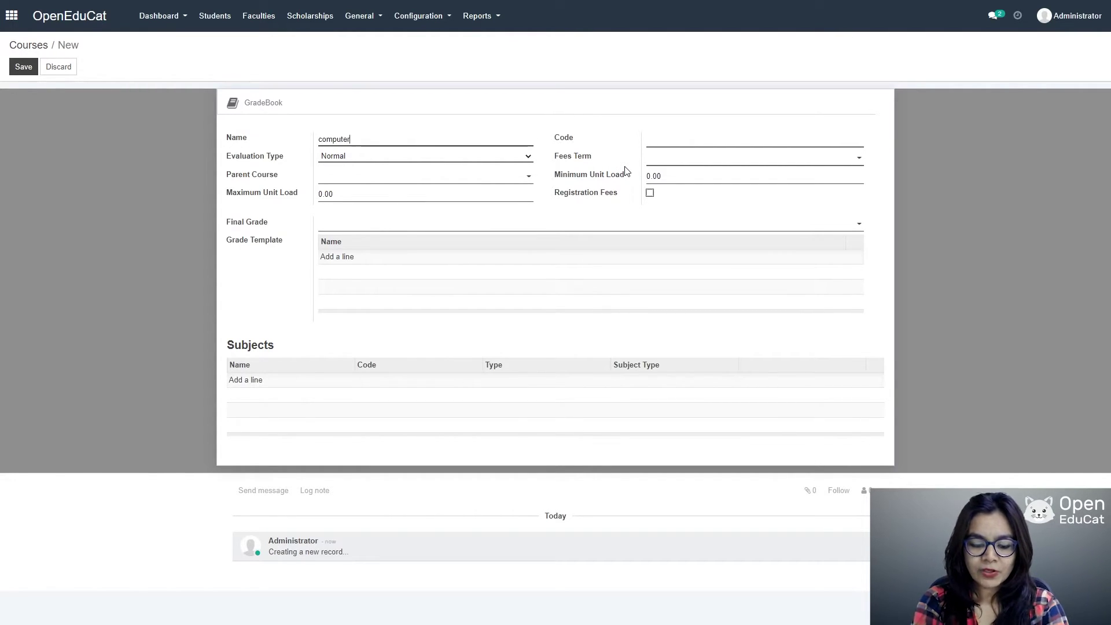
{"action": "type", "text": "Scien"}
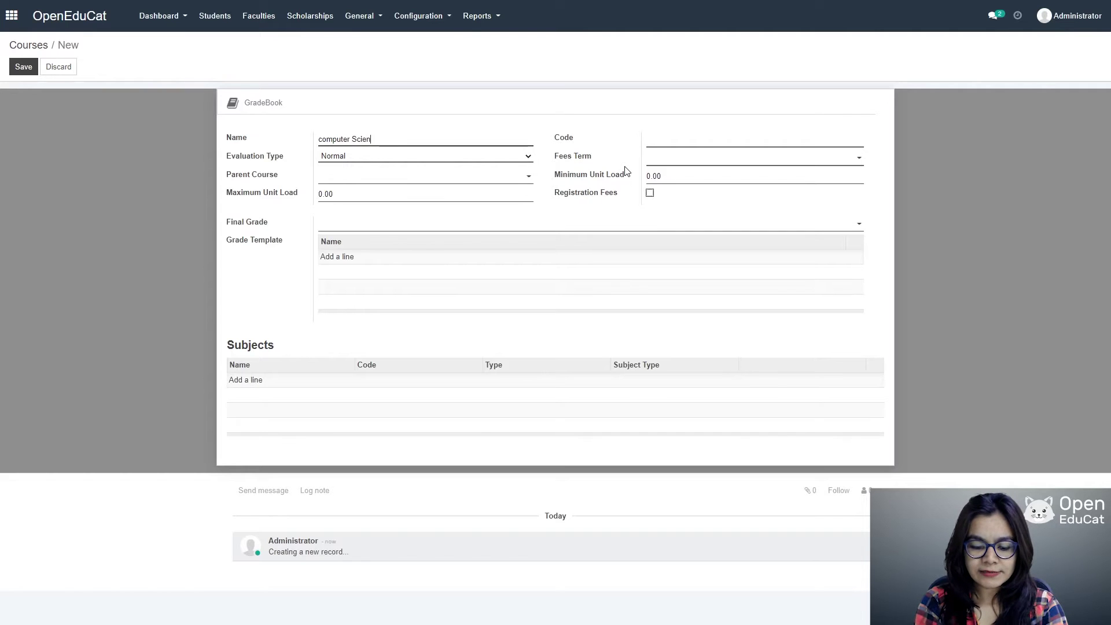
{"action": "type", "text": "ce SEm"}
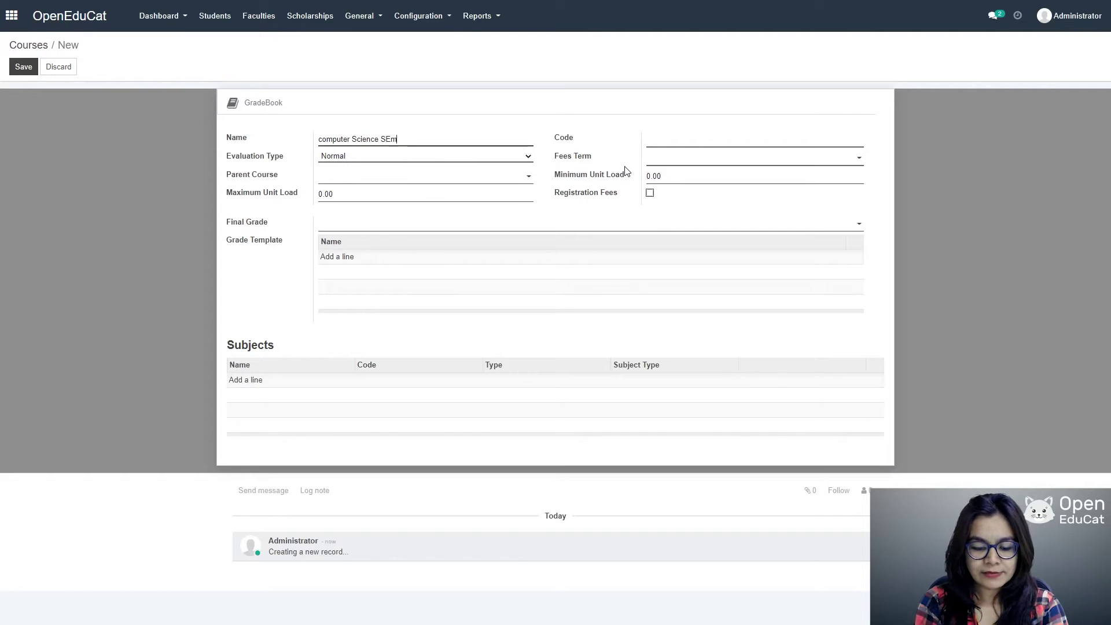
{"action": "type", "text": " 3"}
{"action": "left_click", "coordinate": [646, 139]}
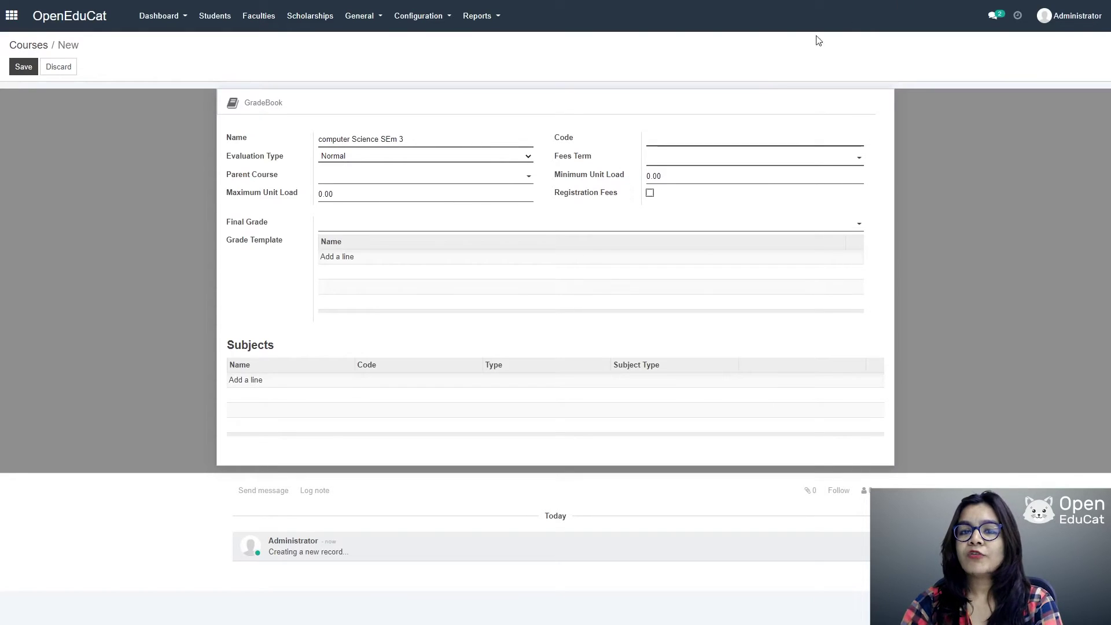
{"action": "type", "text": "CS 3"}
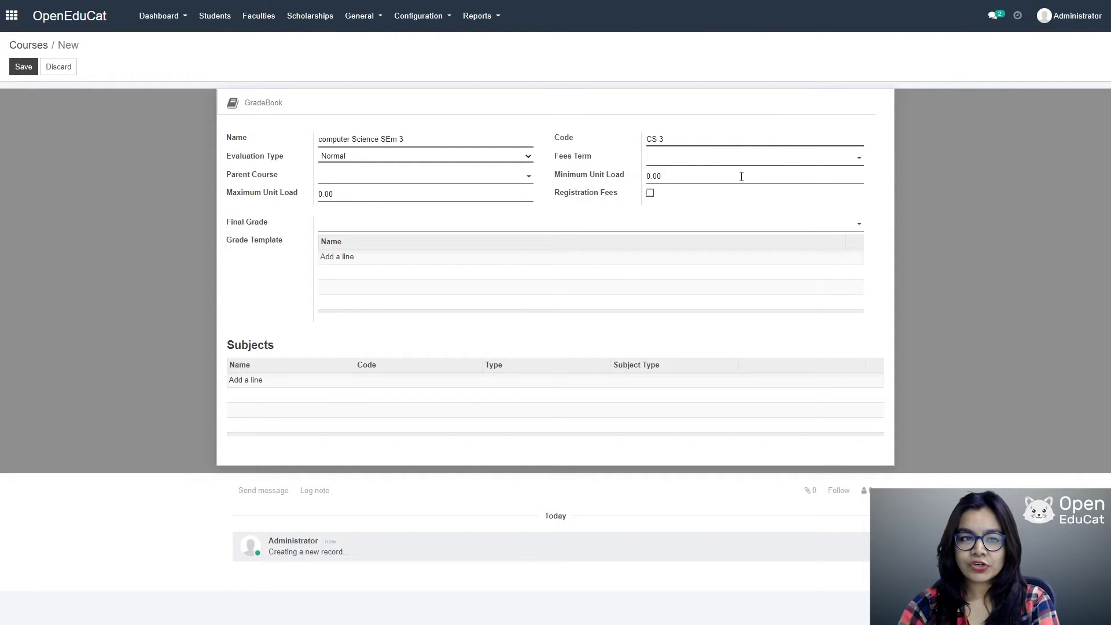
{"action": "left_click", "coordinate": [523, 155]}
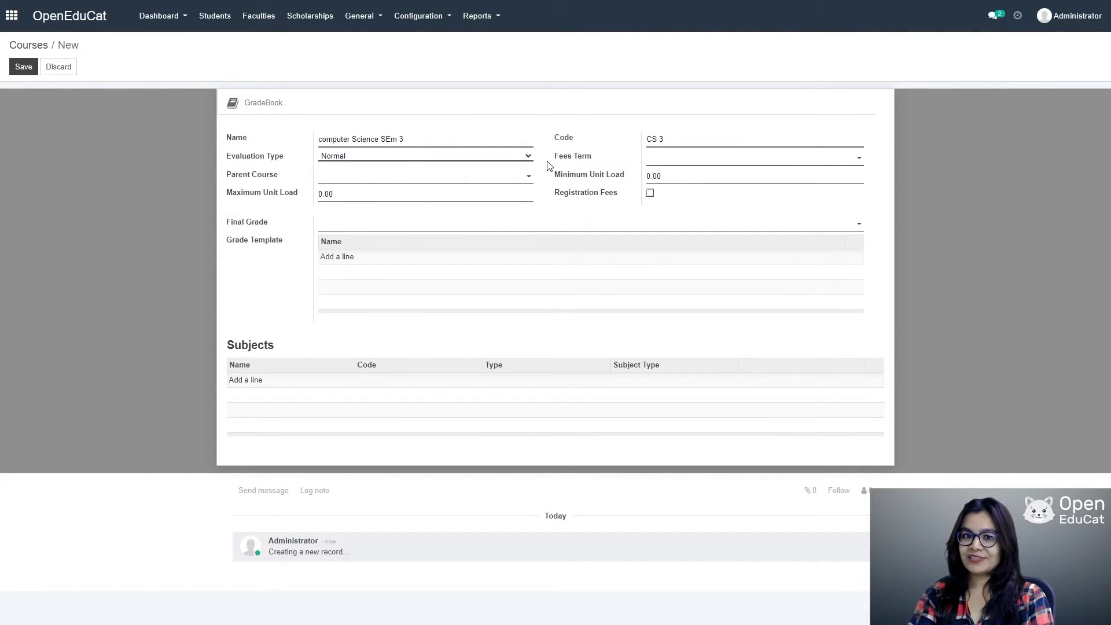
Step: Create a new fees term 'General fees term' for the course via Create and Edit
{"action": "left_click", "coordinate": [671, 165]}
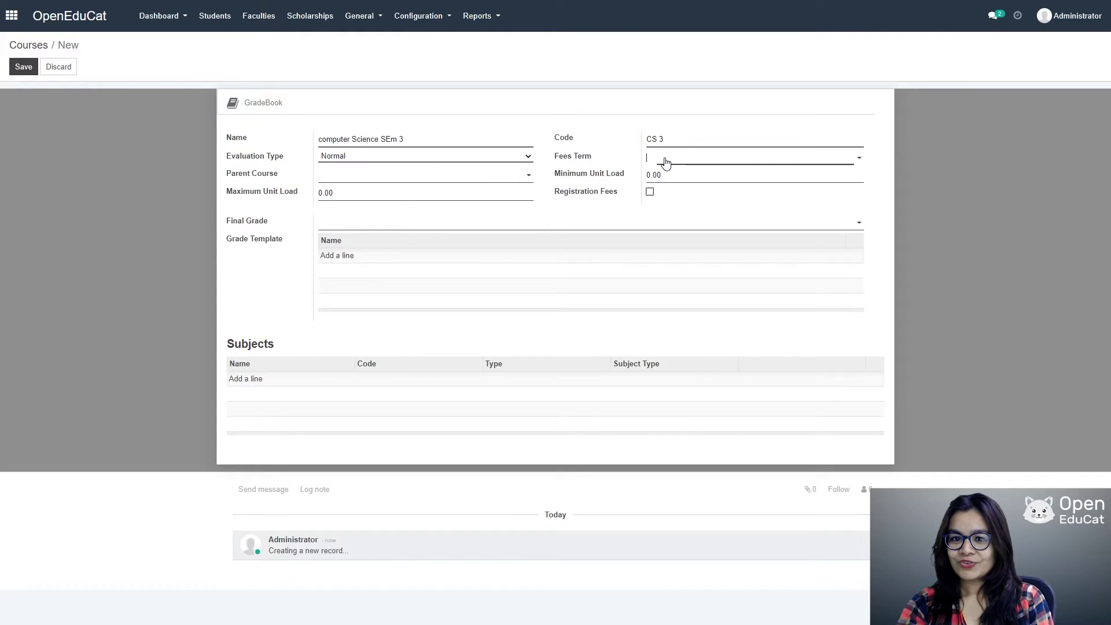
{"action": "type", "text": "Gener"}
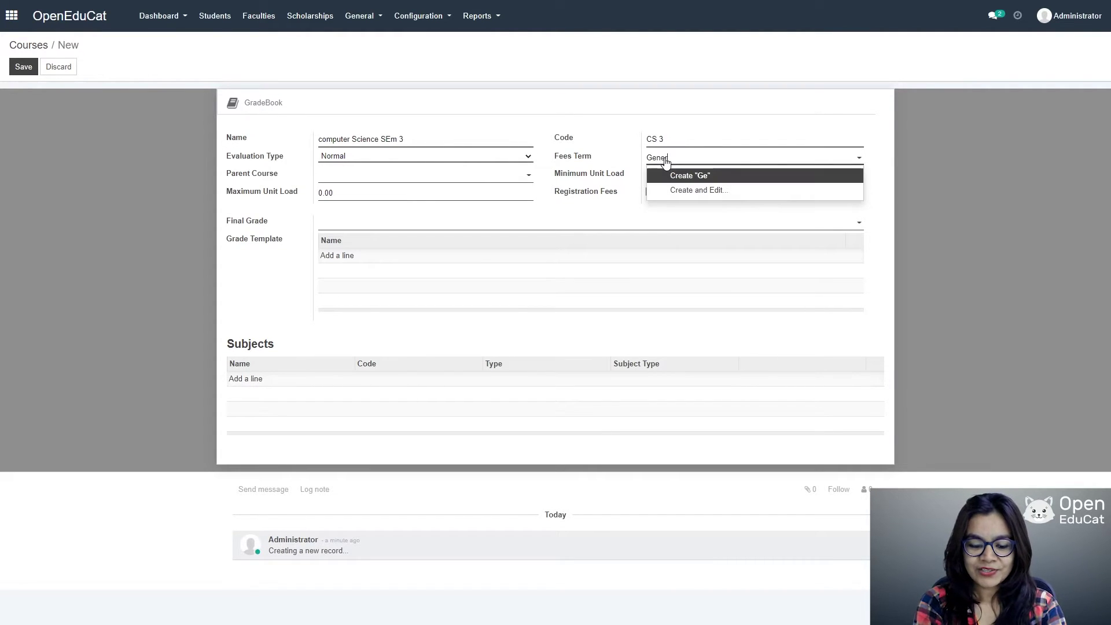
{"action": "type", "text": "al fees term"}
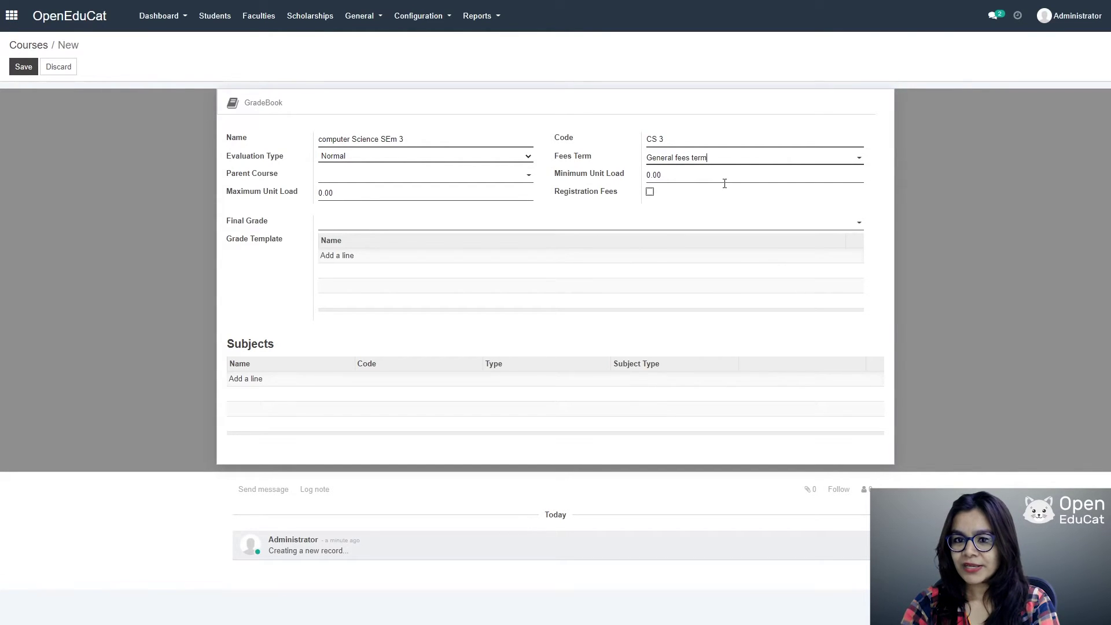
{"action": "left_click", "coordinate": [859, 157]}
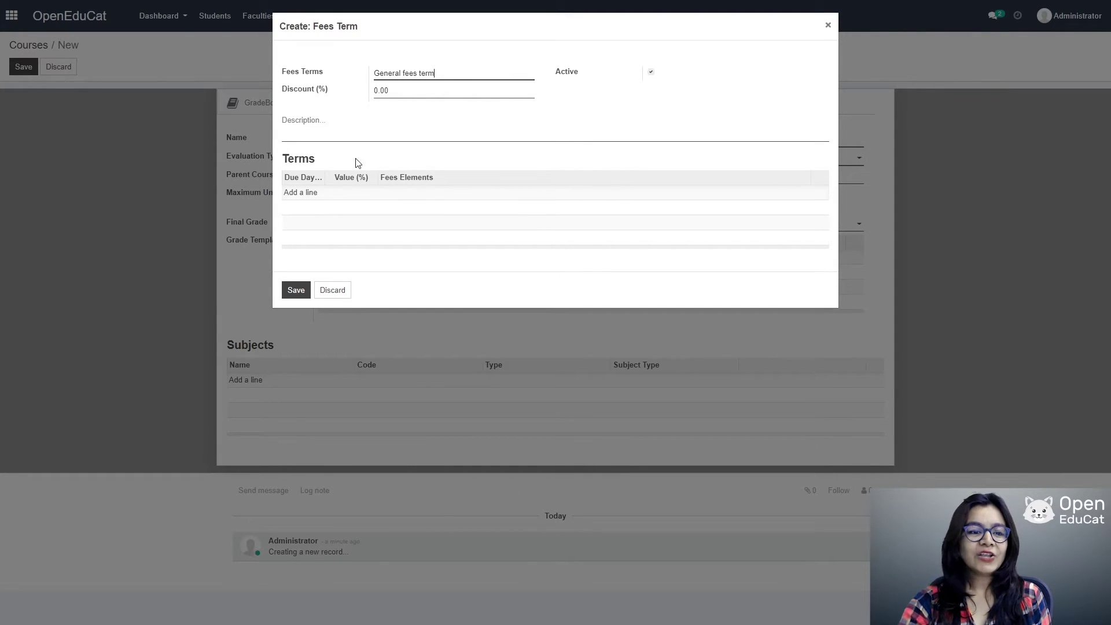
Step: Add a fees term line due in 15 days for 50%
{"action": "left_click", "coordinate": [311, 193]}
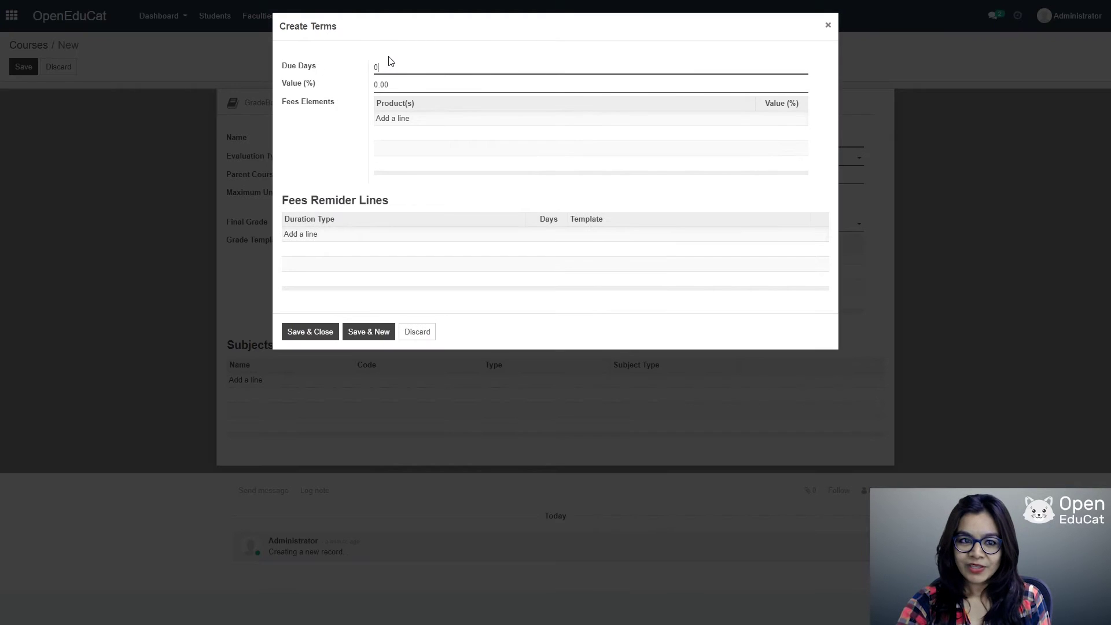
{"action": "key", "text": "BackSpace"}
{"action": "type", "text": "15"}
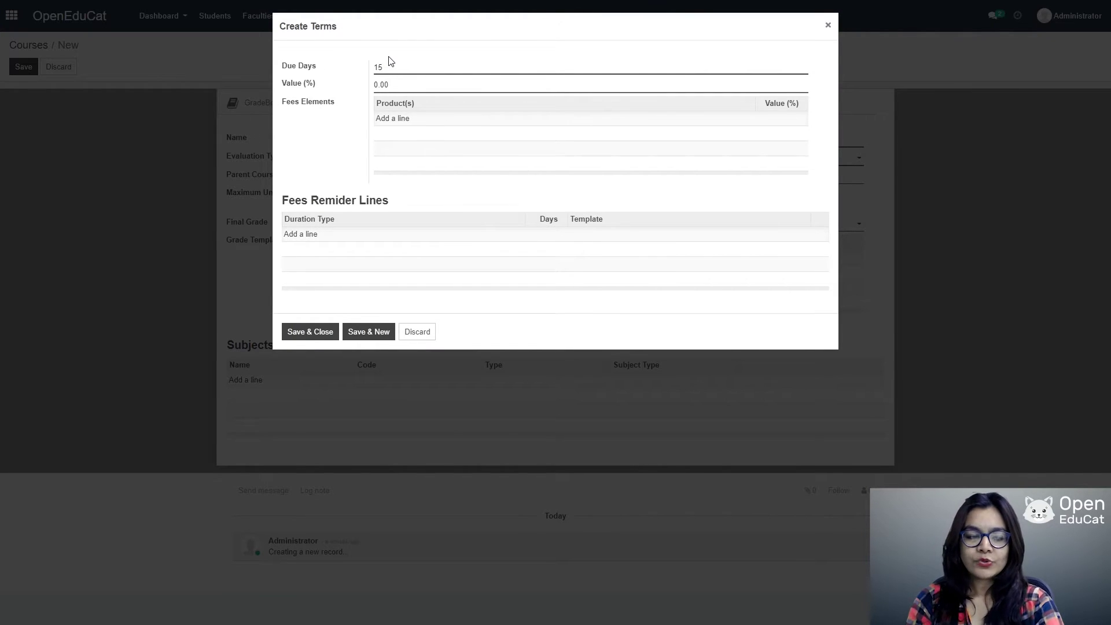
{"action": "key", "text": "Tab"}
{"action": "type", "text": "50"}
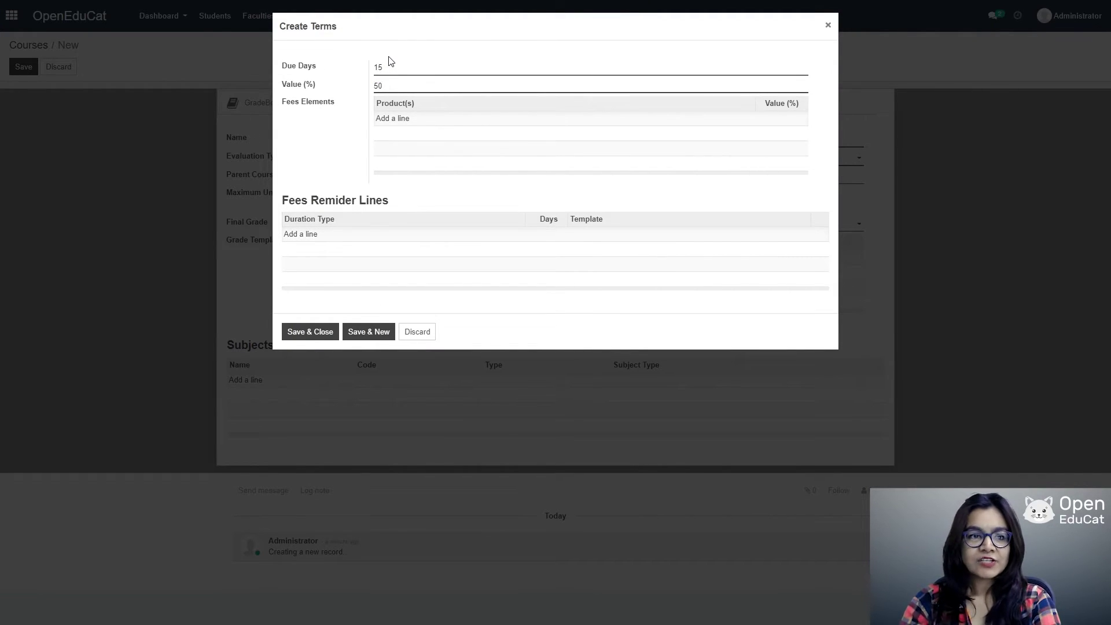
Step: Add the tution fee element at 50%
{"action": "key", "text": "Tab"}
{"action": "type", "text": "t"}
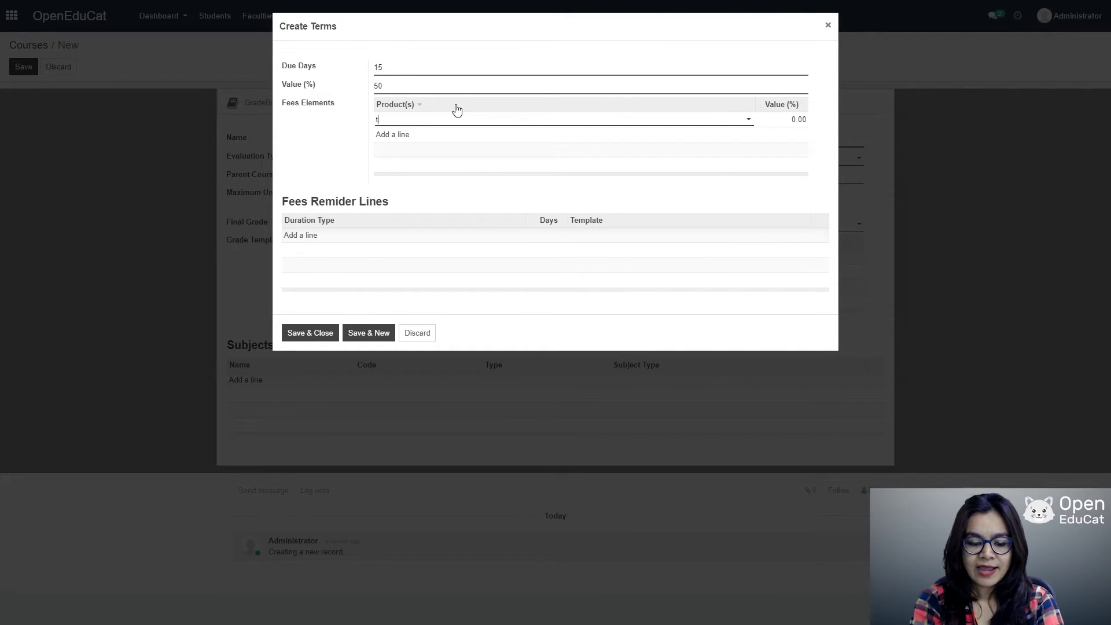
{"action": "type", "text": "u"}
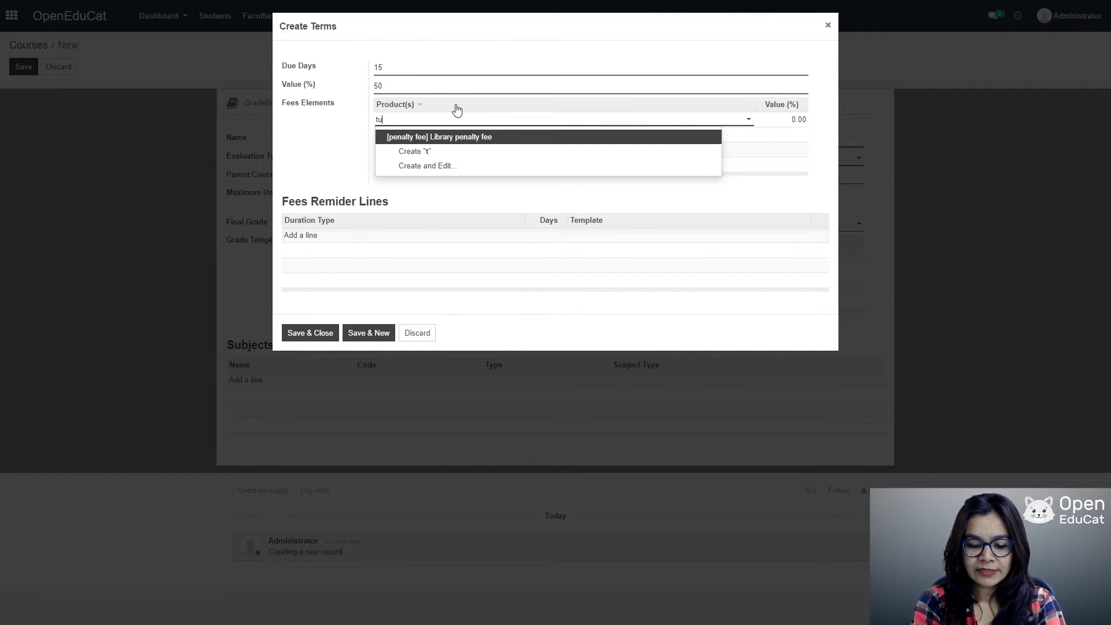
{"action": "type", "text": "tion"}
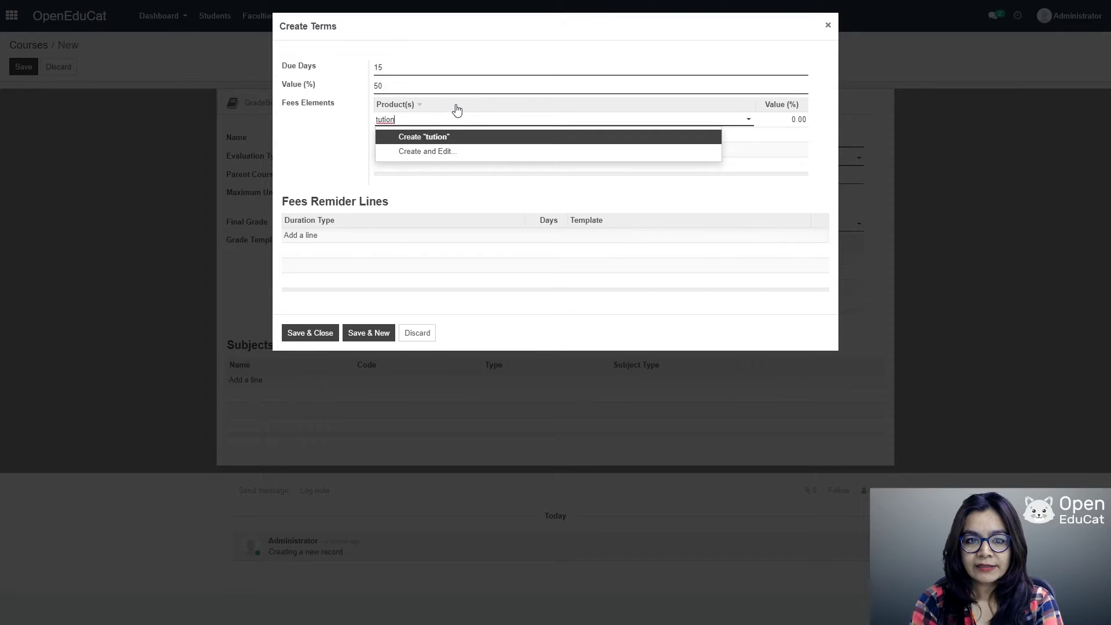
{"action": "left_click", "coordinate": [446, 137]}
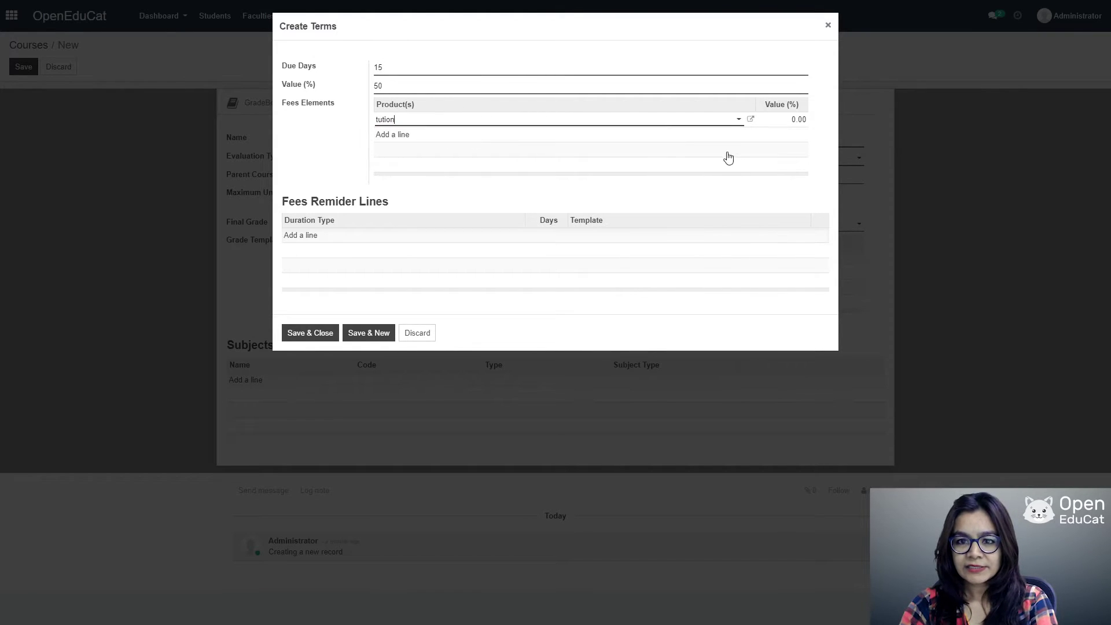
{"action": "key", "text": "BackSpace"}
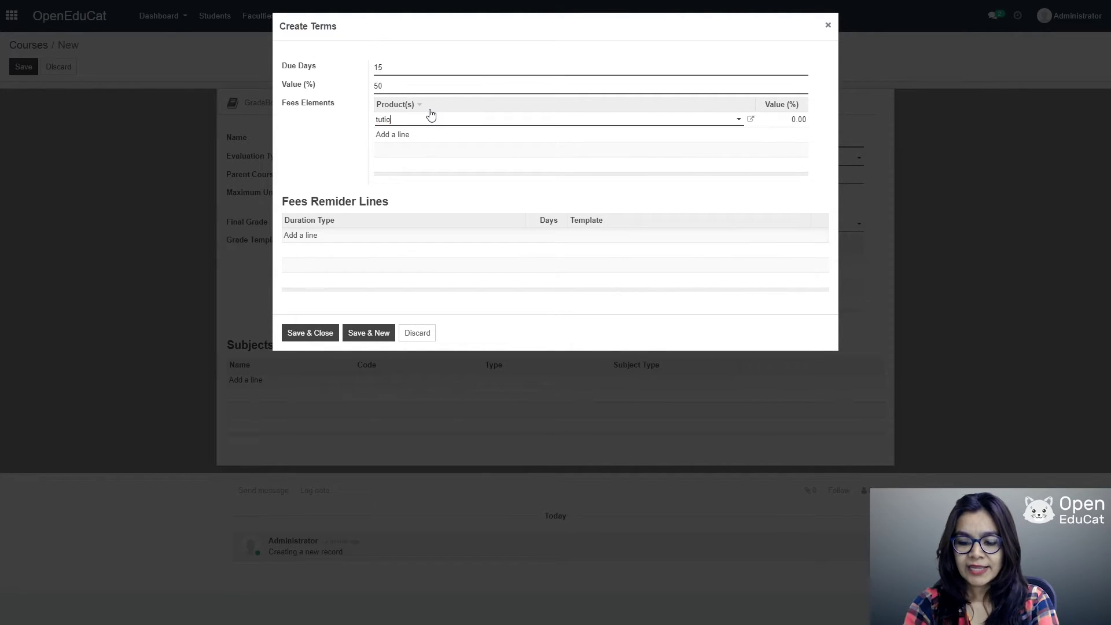
{"action": "key", "text": "BackSpace"}
{"action": "key", "text": "BackSpace"}
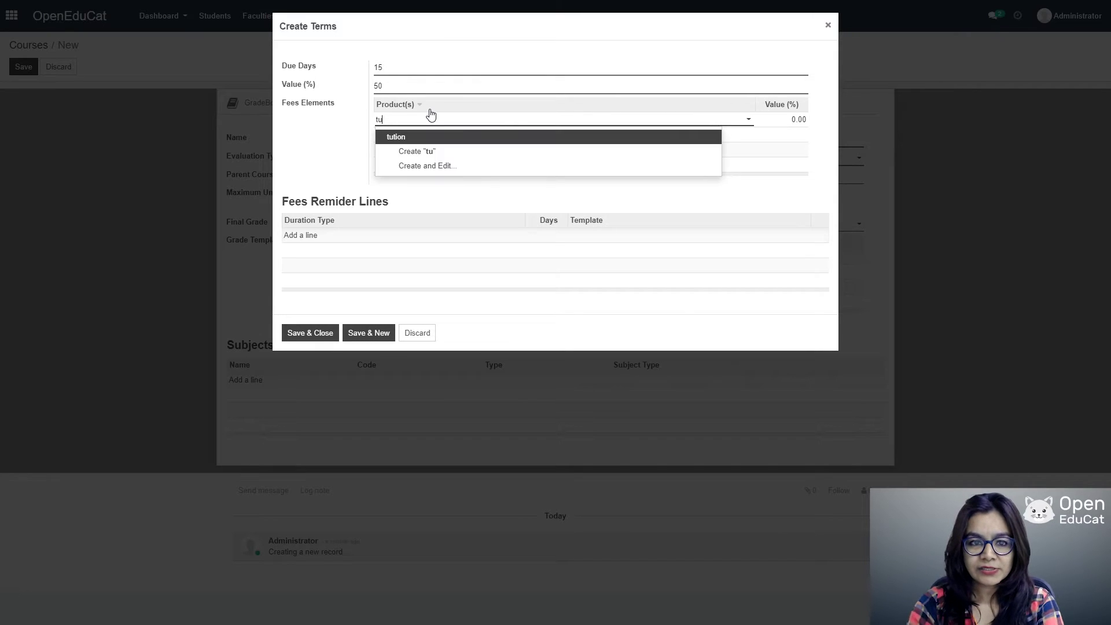
{"action": "left_click", "coordinate": [400, 138]}
{"action": "left_click", "coordinate": [800, 113]}
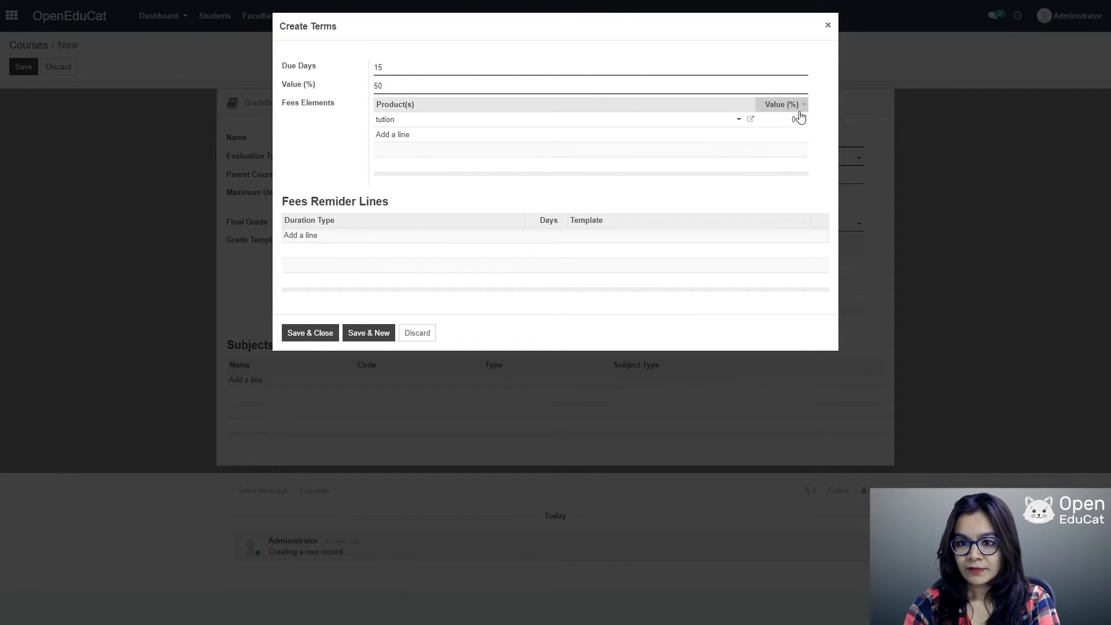
{"action": "left_click", "coordinate": [798, 119]}
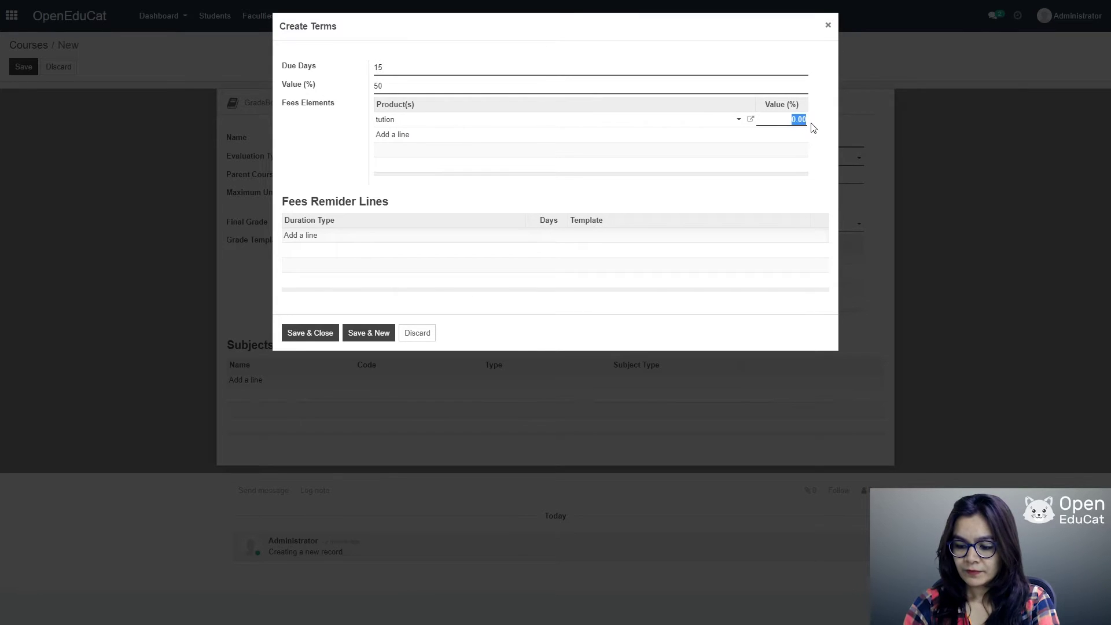
{"action": "type", "text": "50"}
{"action": "left_click", "coordinate": [393, 135]}
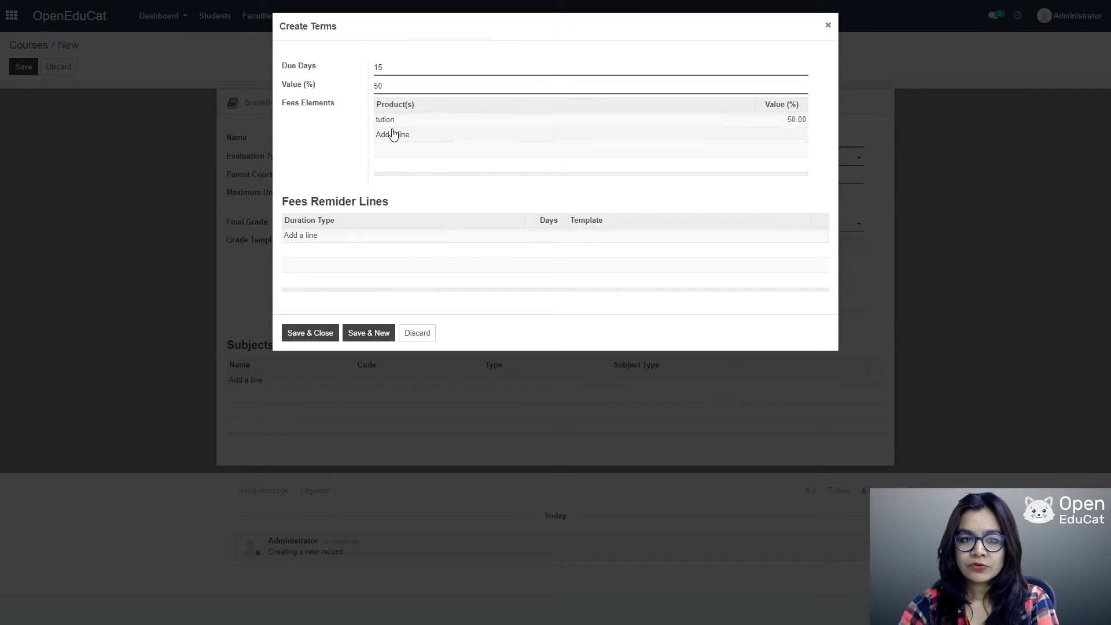
Step: Add a new library fee element at 50% and save the term line
{"action": "left_click", "coordinate": [399, 135]}
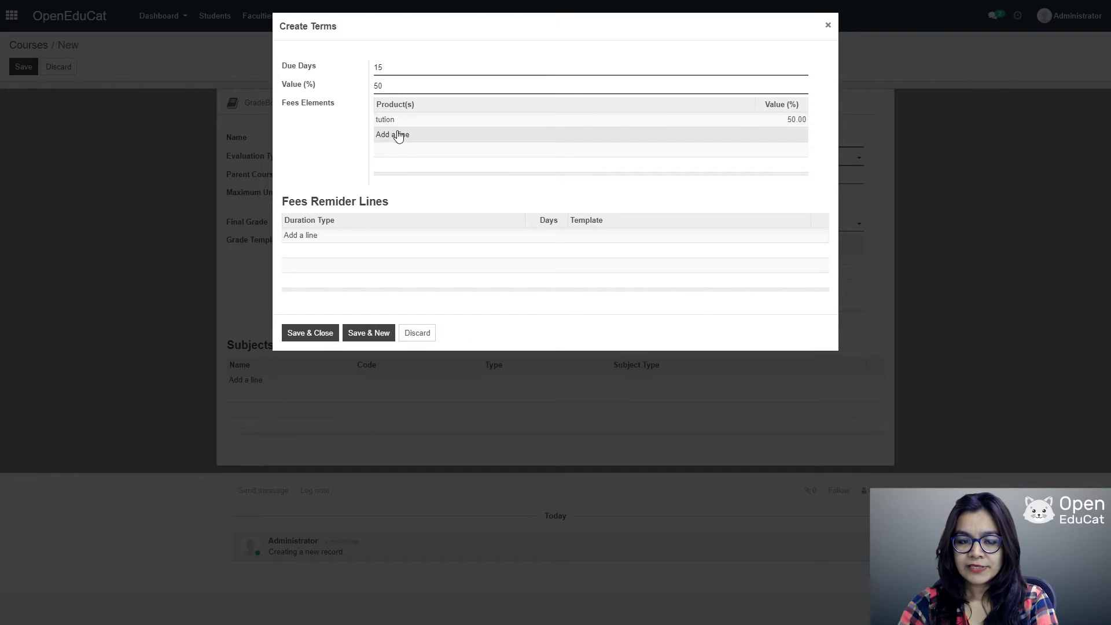
{"action": "left_click", "coordinate": [410, 120]}
{"action": "type", "text": "l"}
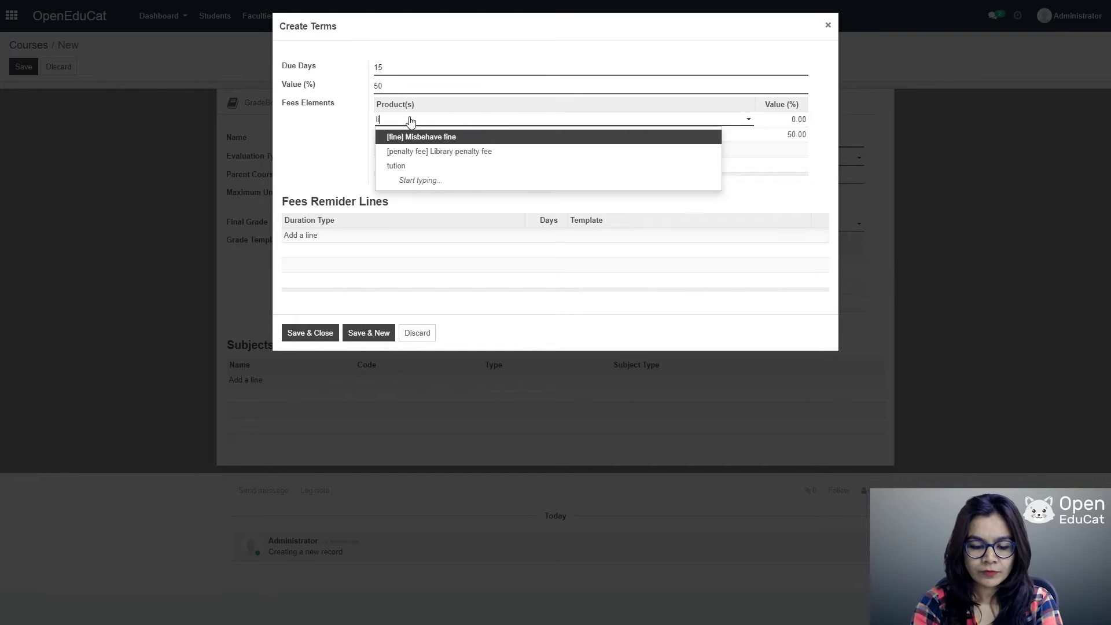
{"action": "type", "text": "ibrary"}
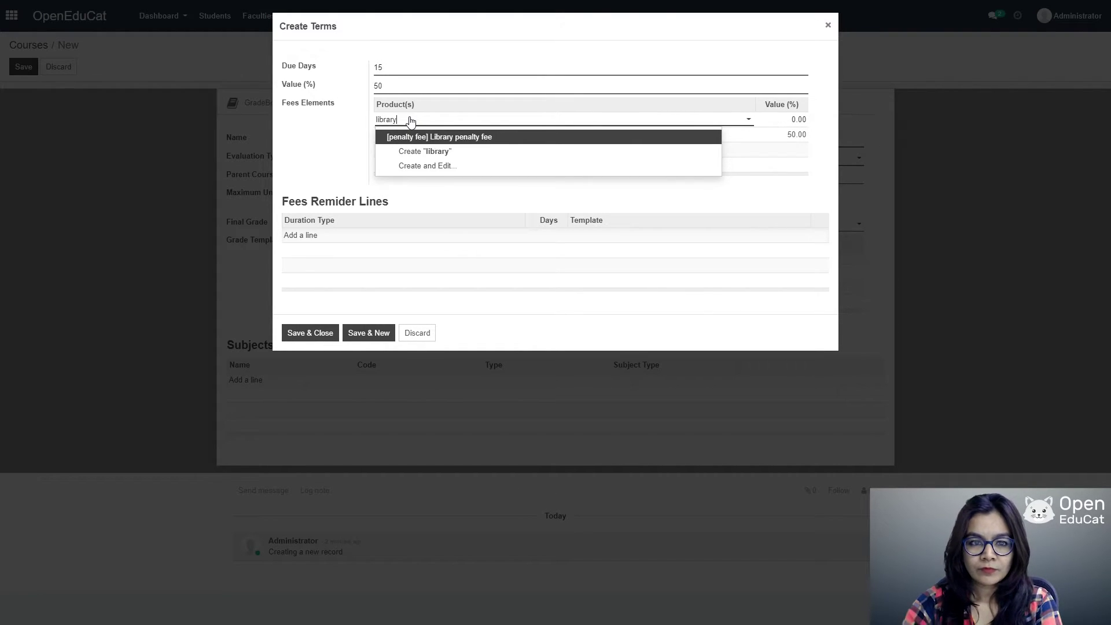
{"action": "left_click", "coordinate": [434, 151]}
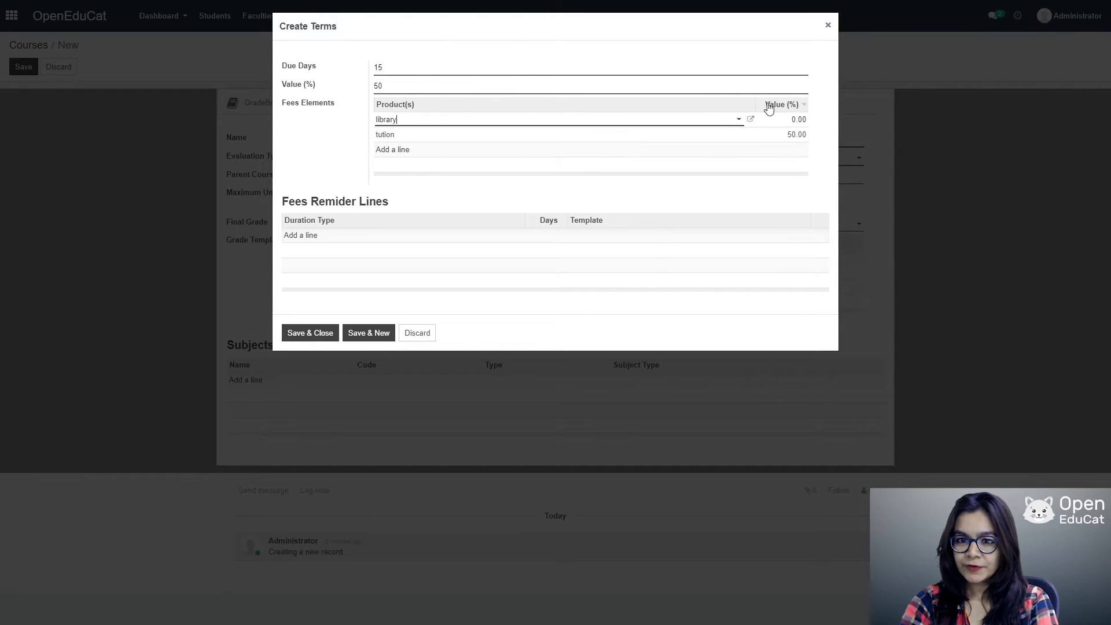
{"action": "left_click", "coordinate": [795, 120]}
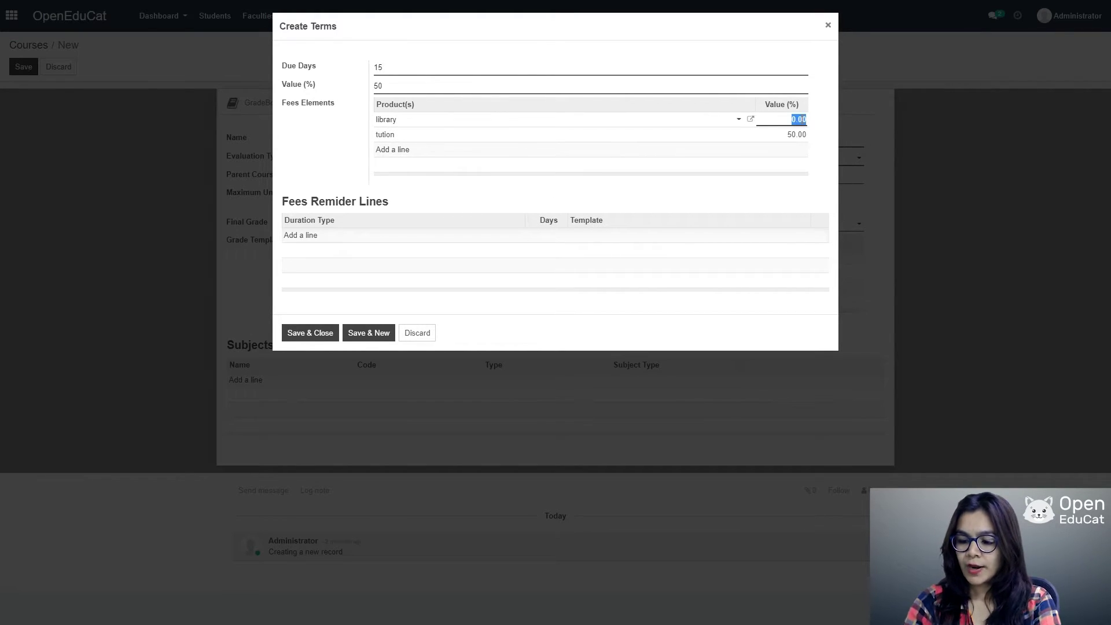
{"action": "type", "text": "50"}
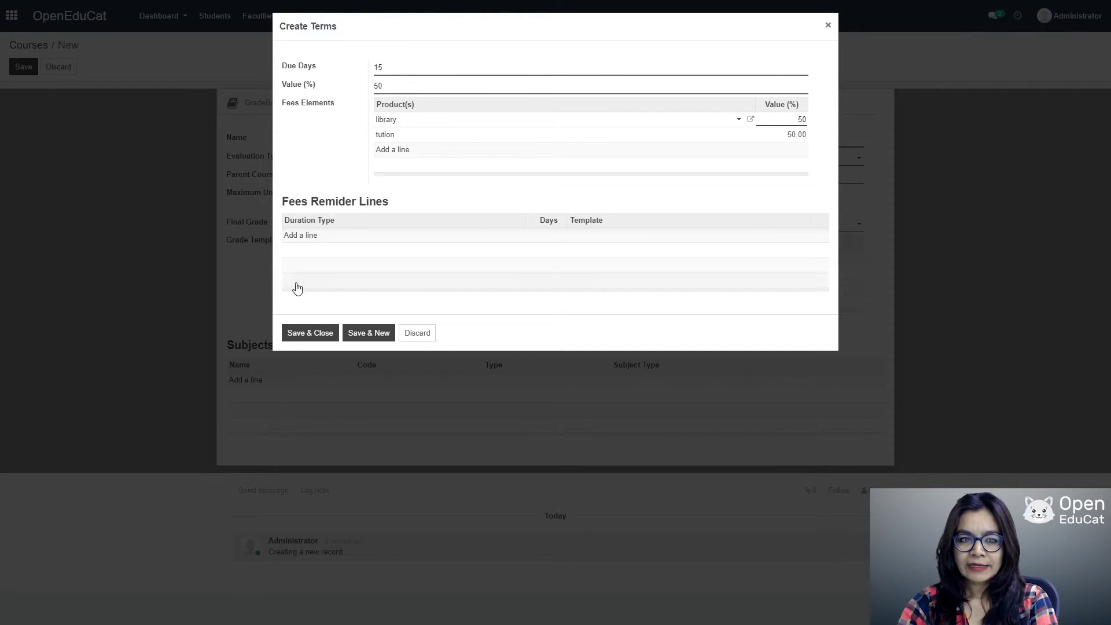
{"action": "left_click", "coordinate": [299, 335]}
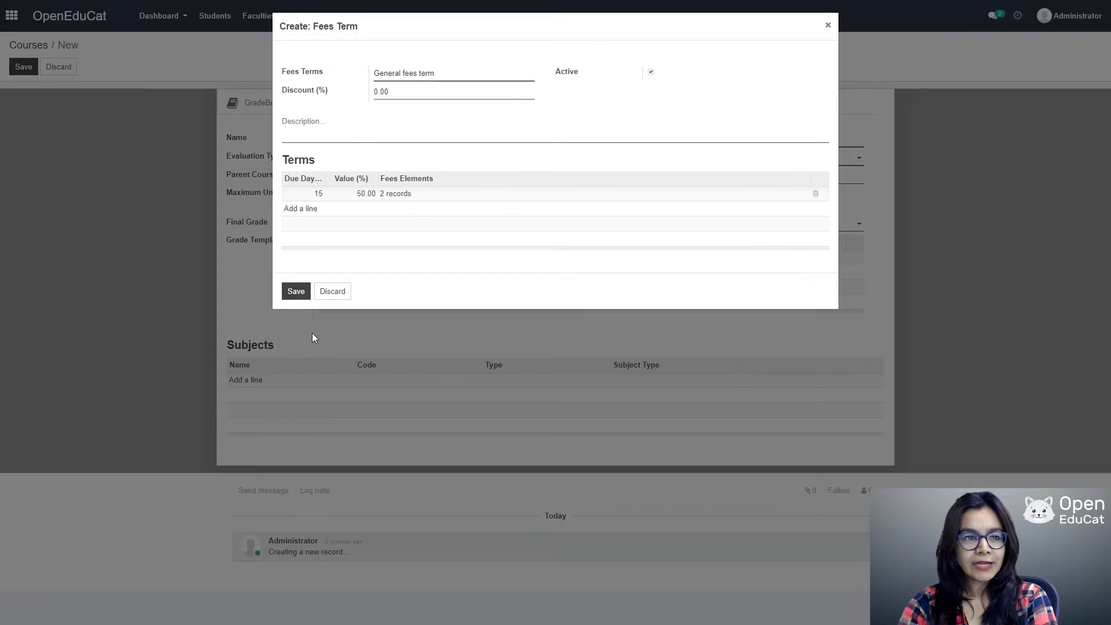
Step: Add a second term due in 20 days at 50%, with a 50% tuition fee element, and save it
{"action": "left_click", "coordinate": [311, 211]}
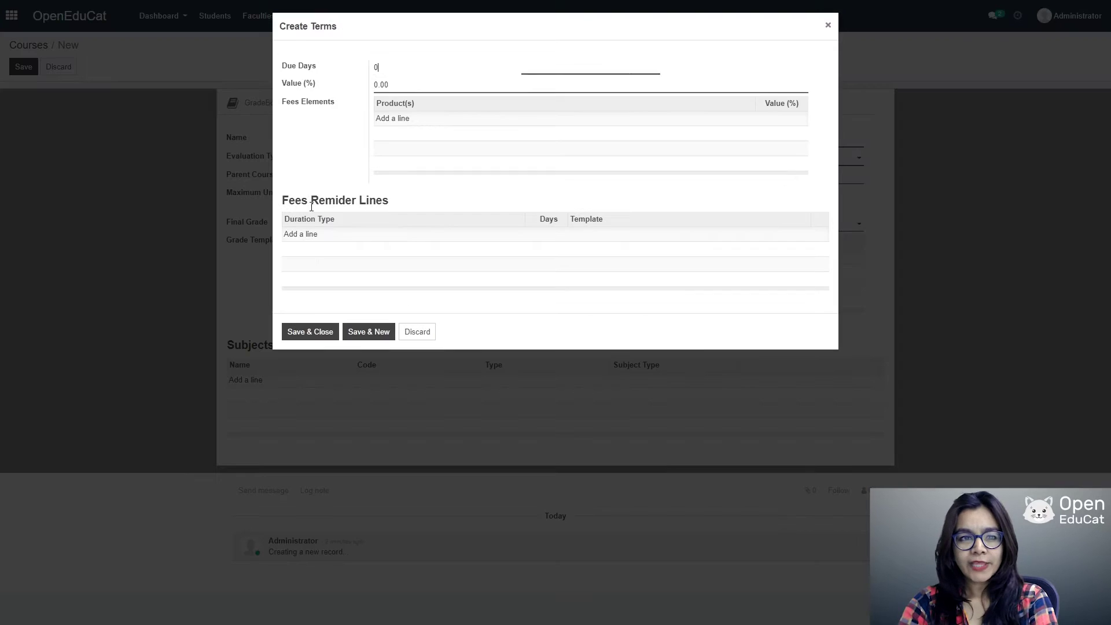
{"action": "type", "text": "20"}
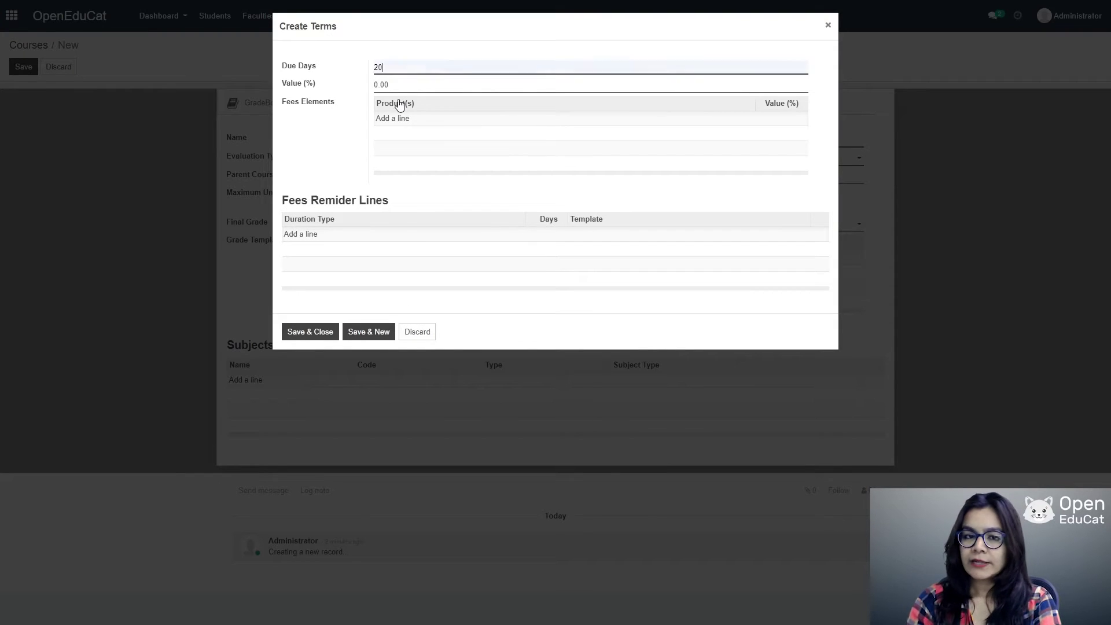
{"action": "left_click_drag", "start_coordinate": [391, 90], "coordinate": [354, 88]}
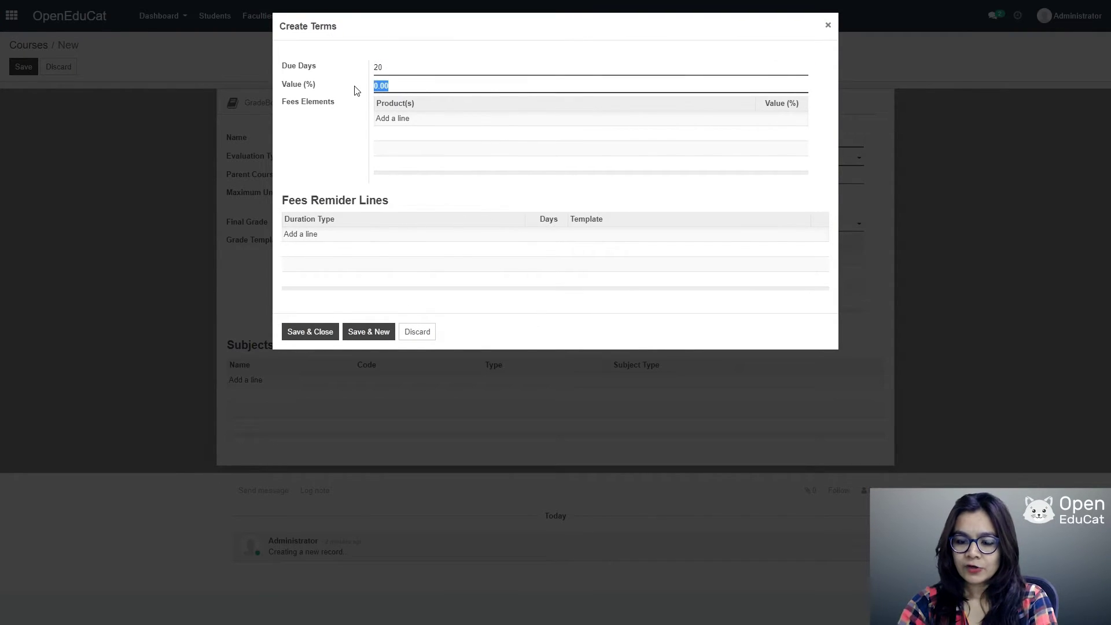
{"action": "type", "text": "50"}
{"action": "left_click", "coordinate": [383, 119]}
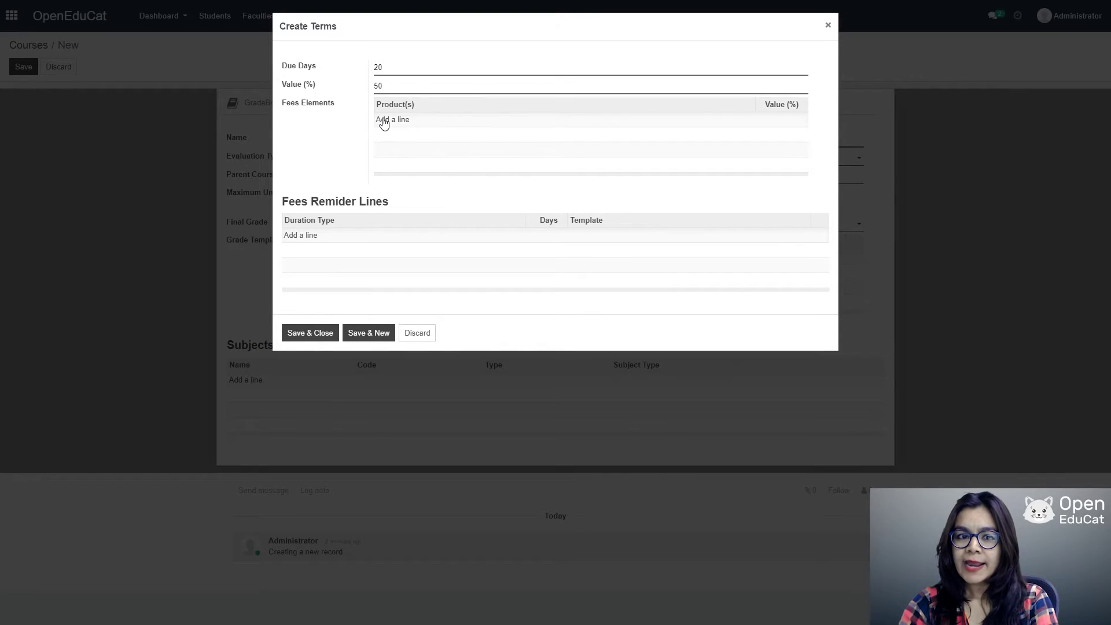
{"action": "type", "text": "tui"}
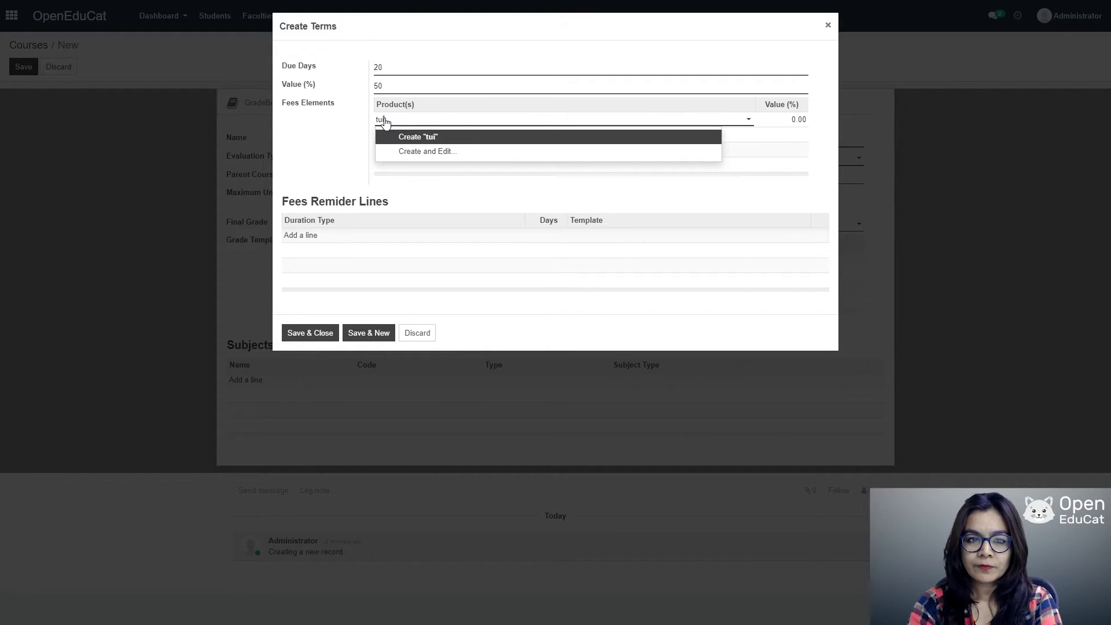
{"action": "type", "text": "tion"}
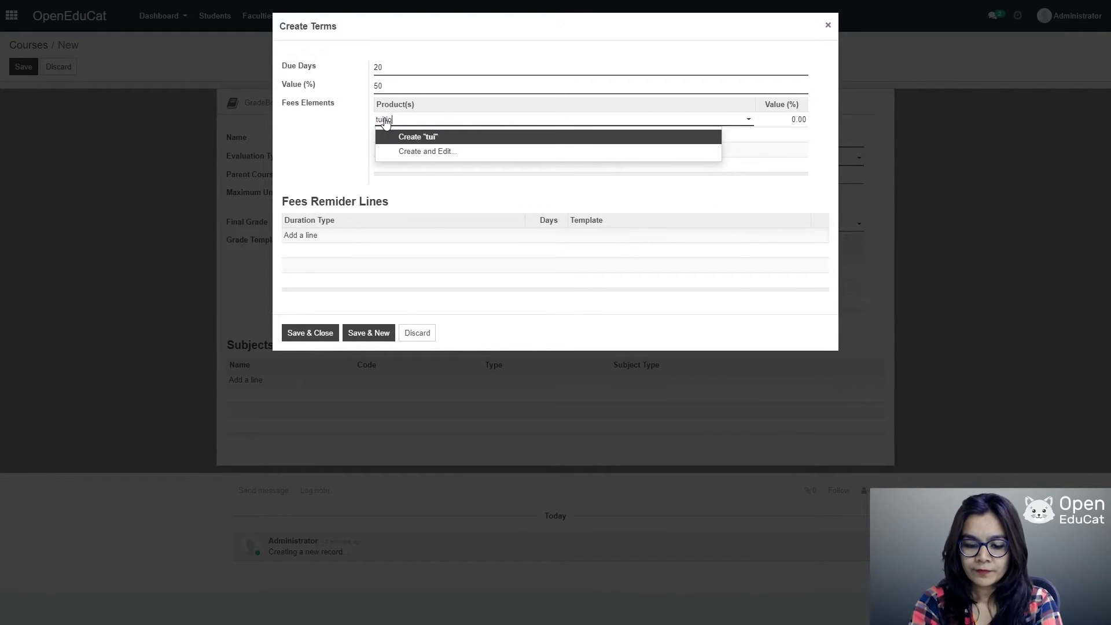
{"action": "left_click", "coordinate": [403, 136]}
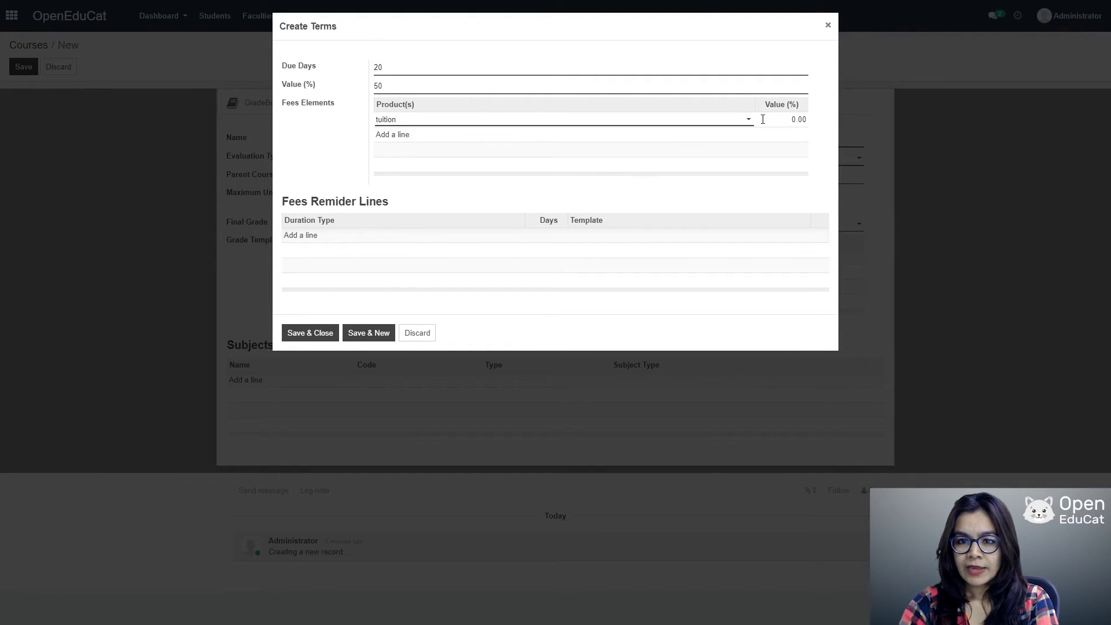
{"action": "left_click", "coordinate": [802, 119]}
{"action": "type", "text": "50"}
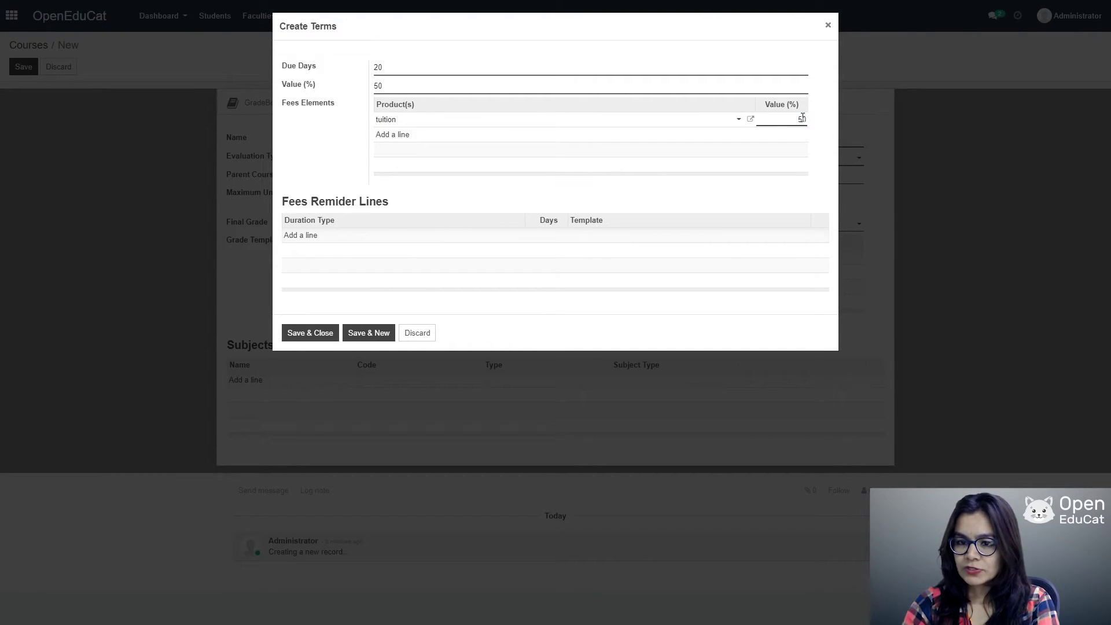
{"action": "left_click", "coordinate": [320, 331]}
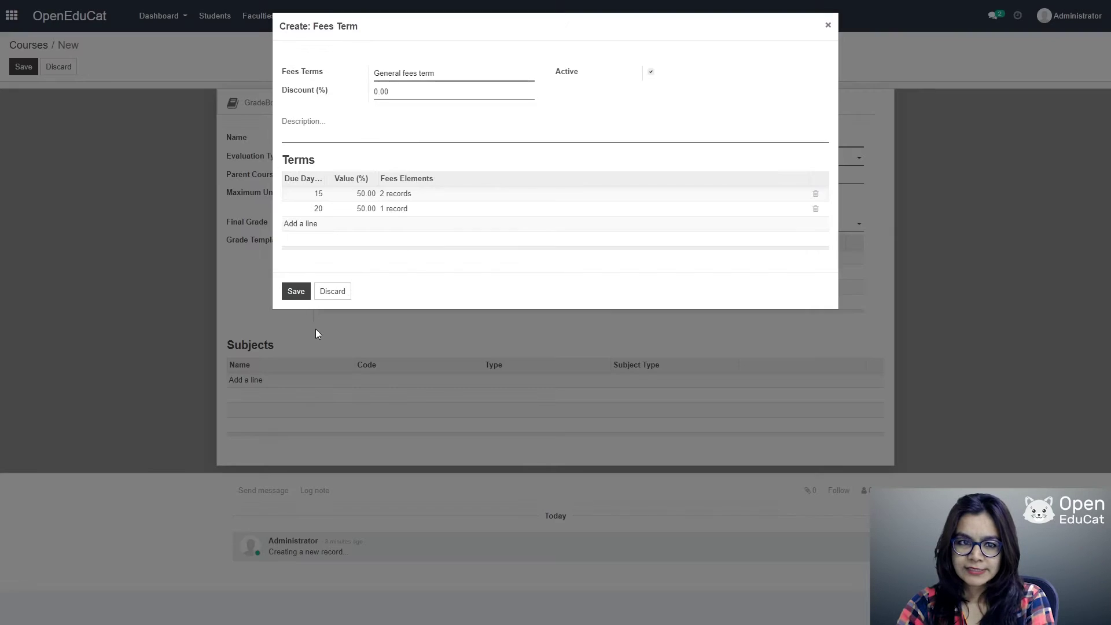
Step: Save the General fees term, set unit load minimum 5 and maximum 50, and save the course
{"action": "left_click", "coordinate": [296, 291]}
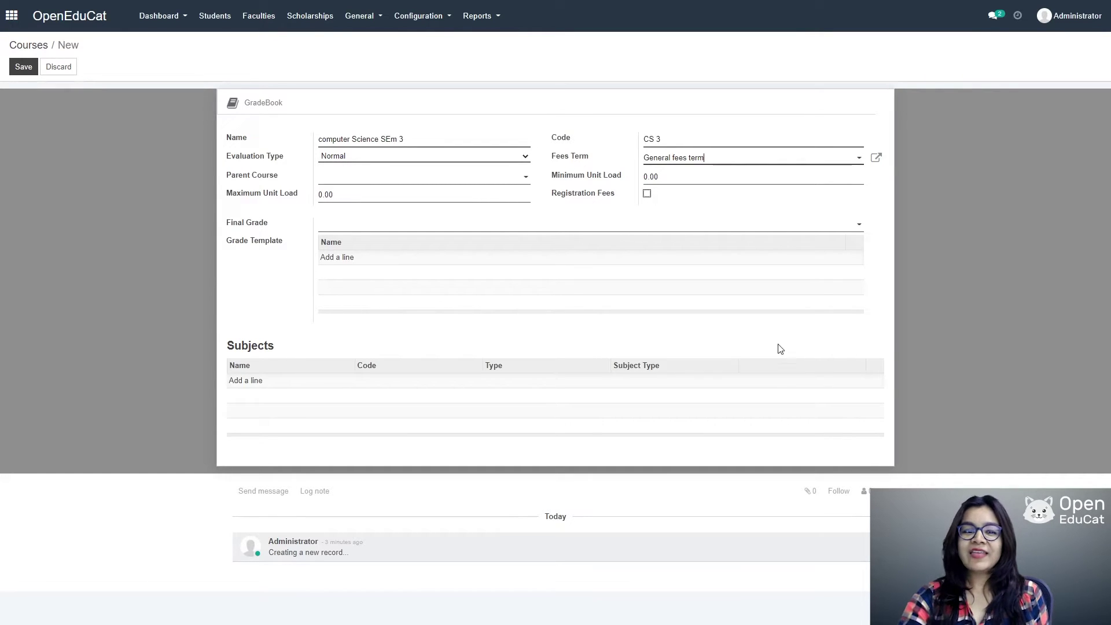
{"action": "left_click", "coordinate": [655, 178]}
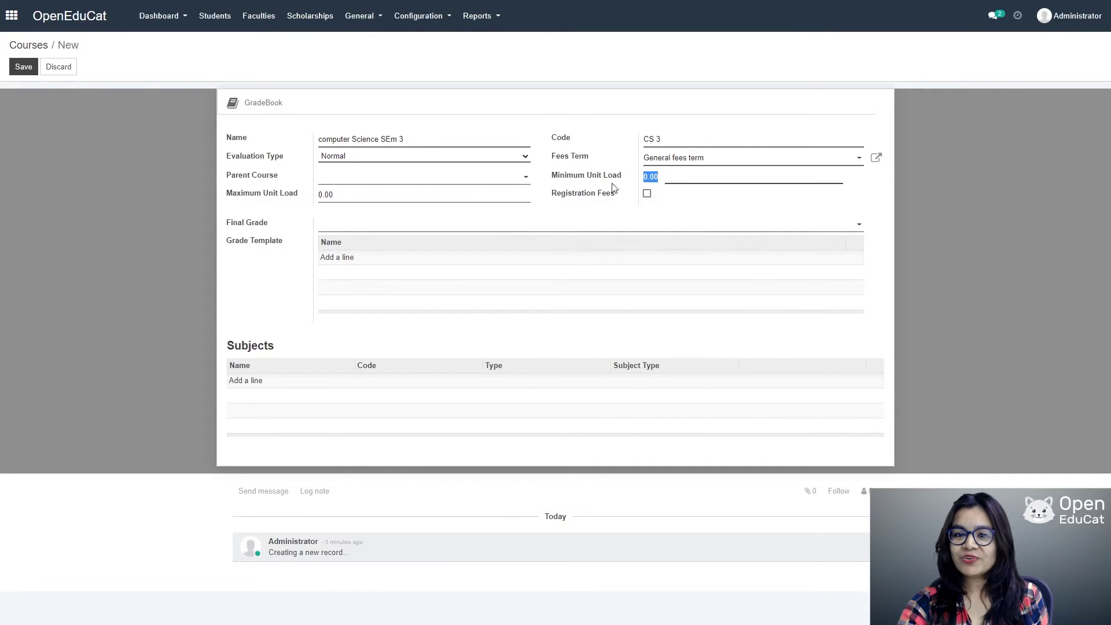
{"action": "type", "text": "5"}
{"action": "key", "text": "Tab"}
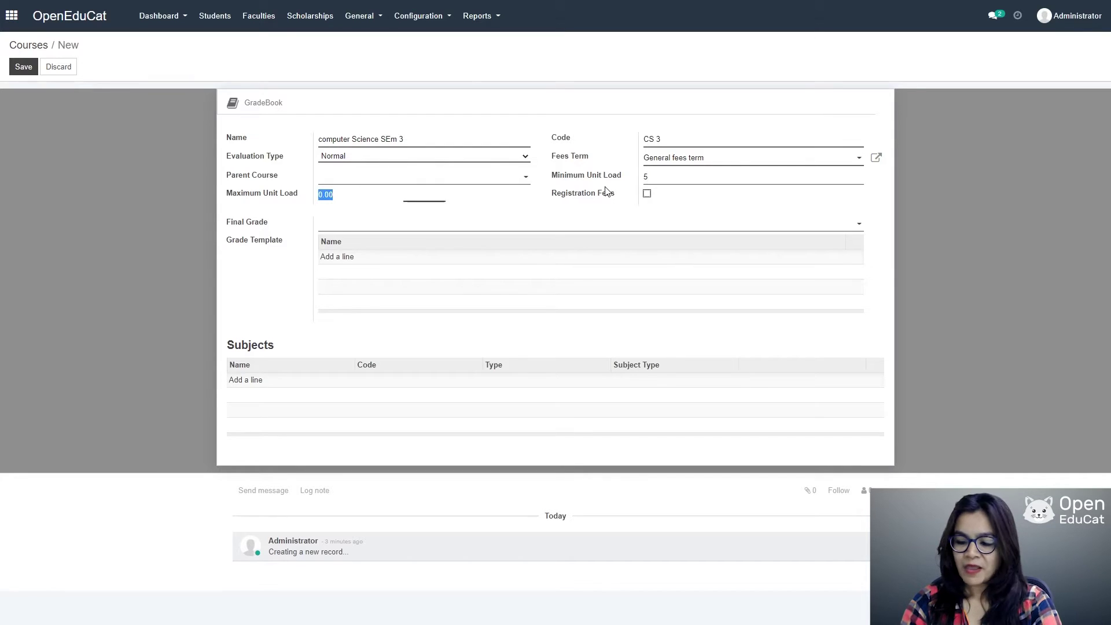
{"action": "type", "text": "50"}
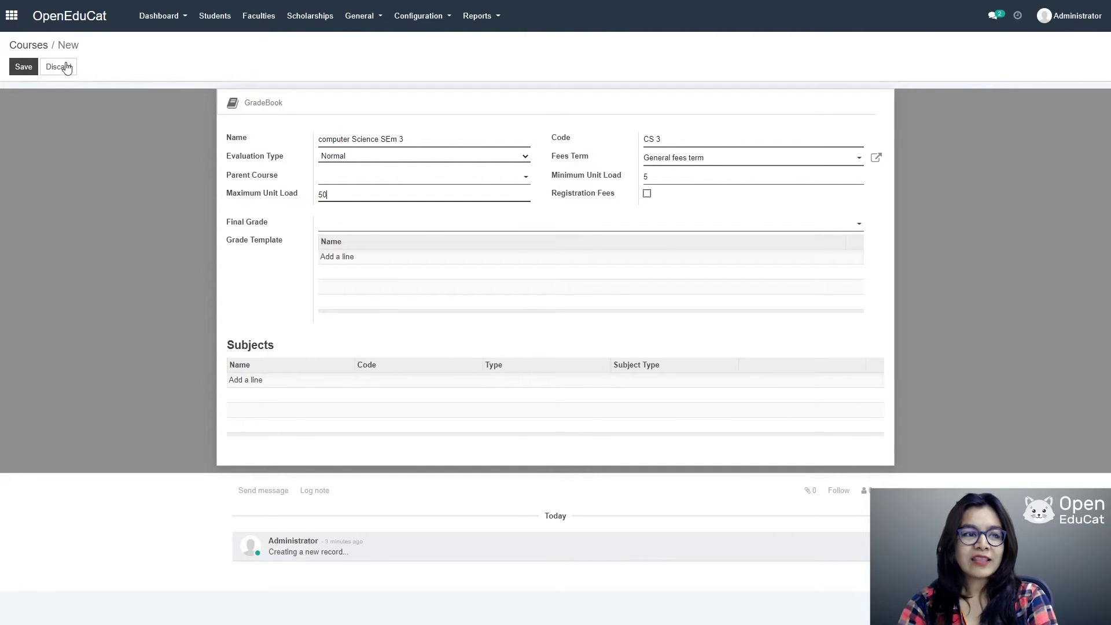
{"action": "left_click", "coordinate": [23, 67]}
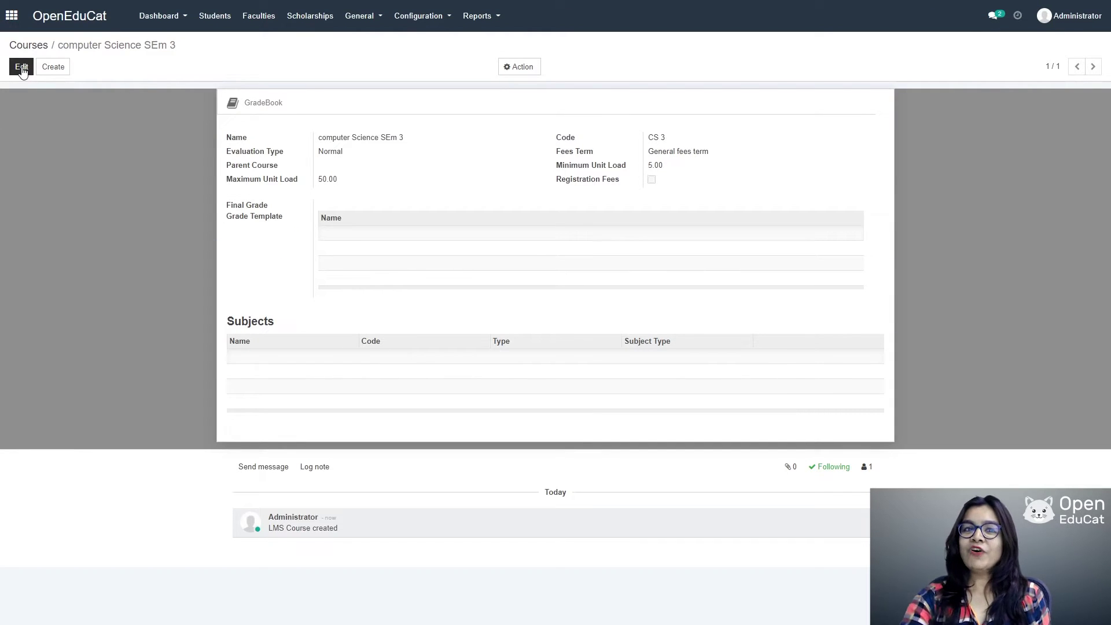
{"action": "left_click", "coordinate": [433, 20]}
Step: Start a new batch named 'batch i' with code B I
{"action": "left_click", "coordinate": [422, 114]}
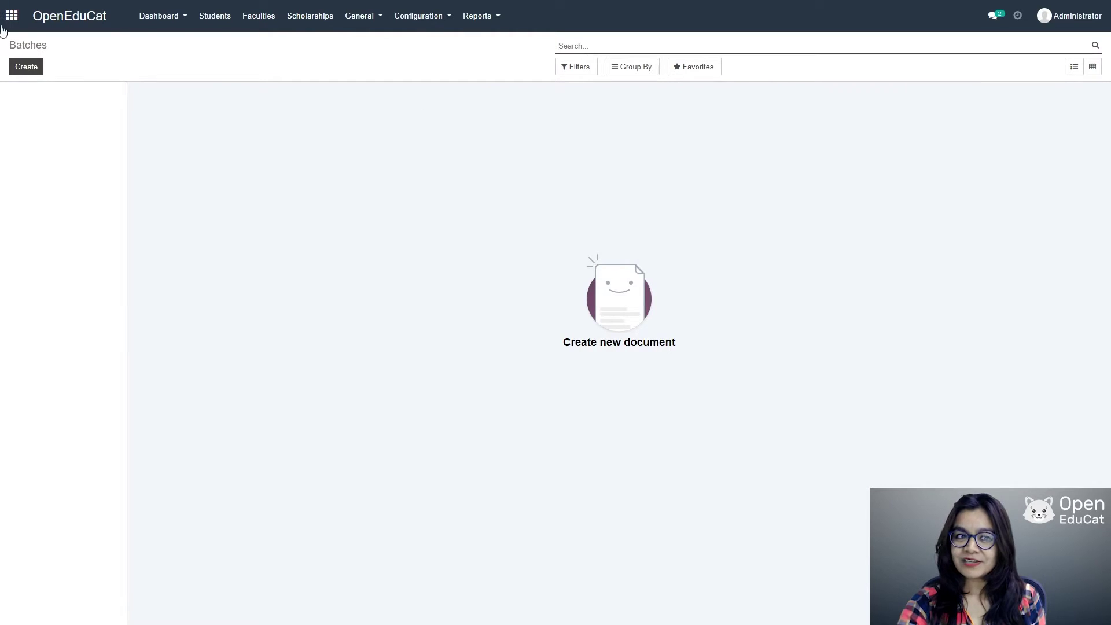
{"action": "left_click", "coordinate": [26, 68]}
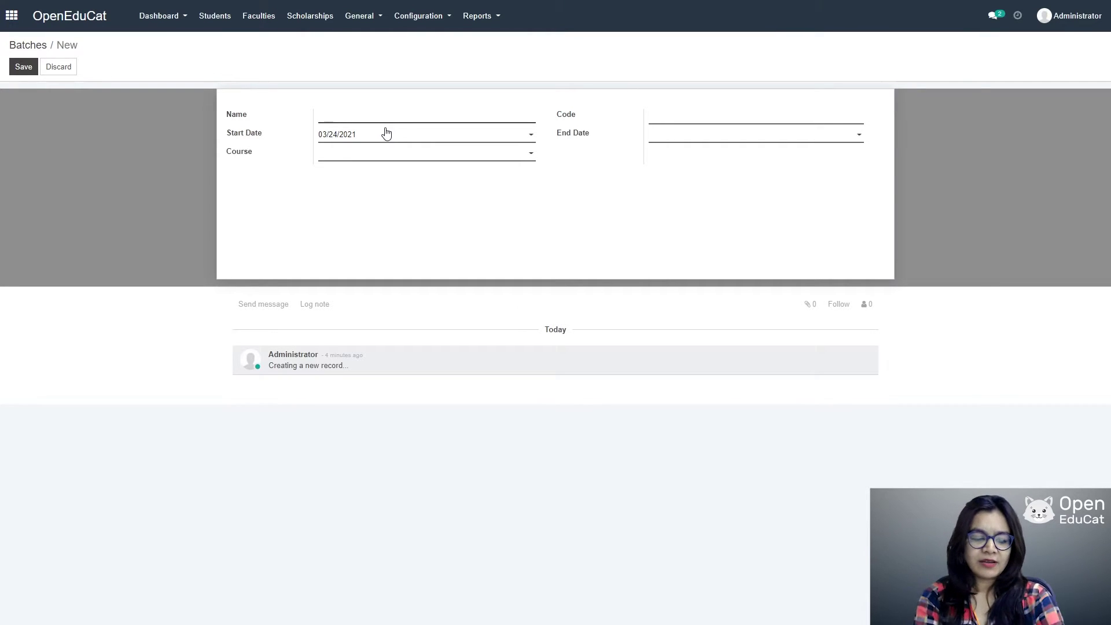
{"action": "type", "text": "batch "}
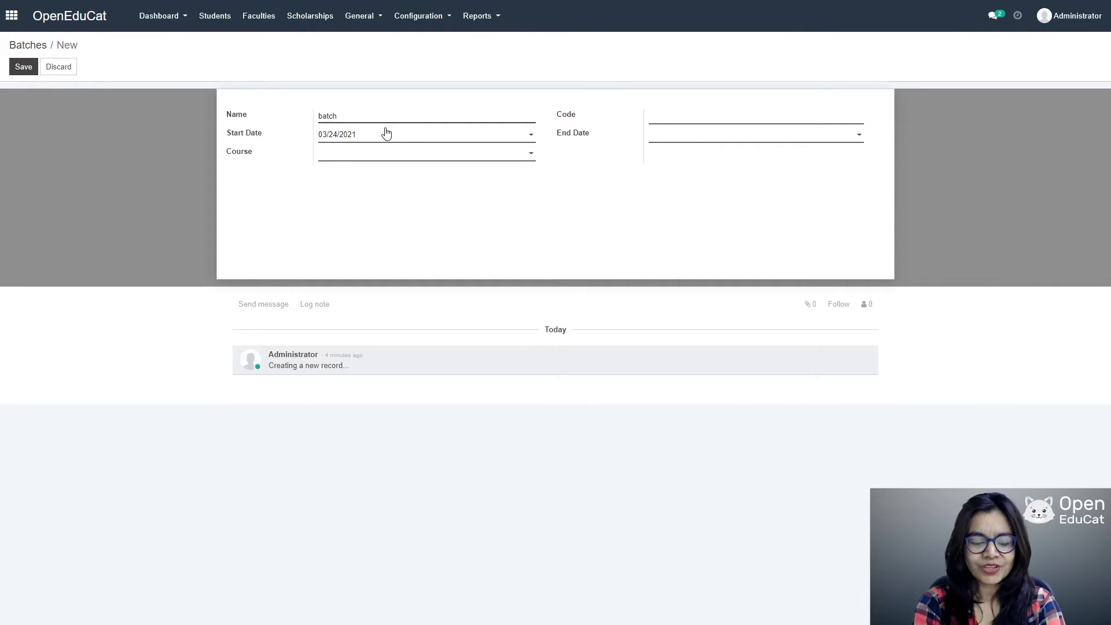
{"action": "type", "text": "i"}
{"action": "key", "text": "Tab"}
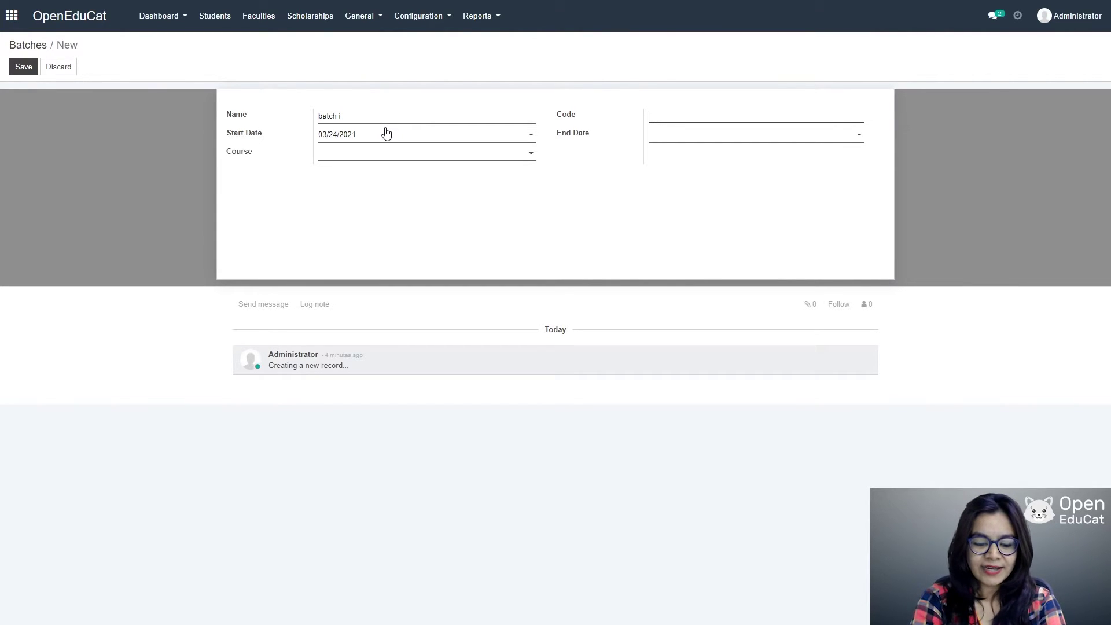
{"action": "type", "text": "B"}
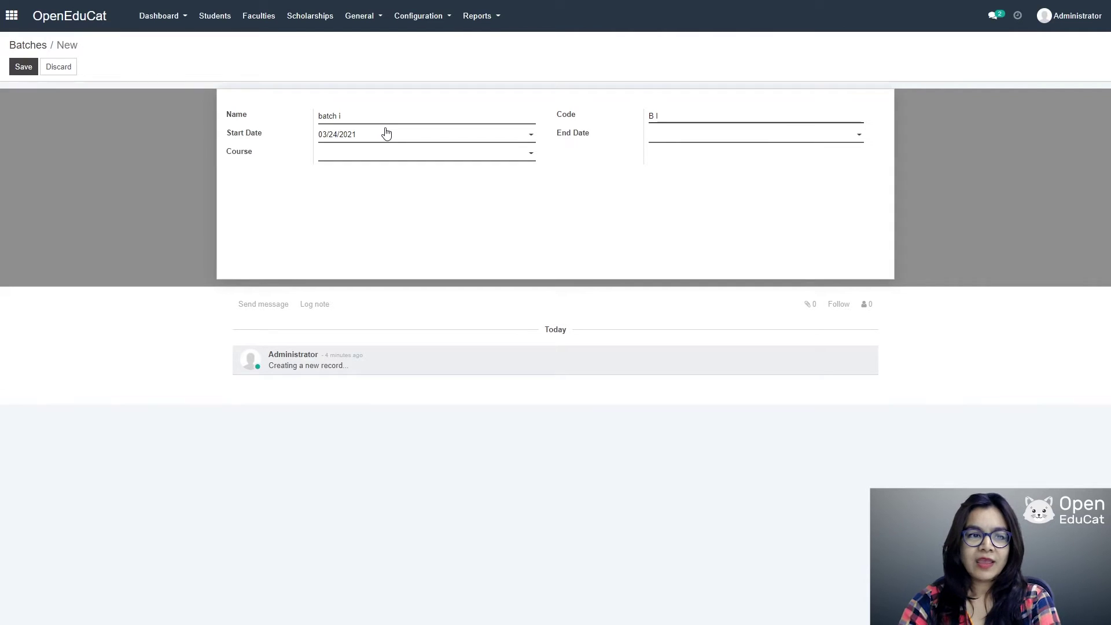
Step: Set the batch dates 06/01/2021–11/30/2021 and course computer Science SEm 3, then save
{"action": "left_click", "coordinate": [418, 134]}
{"action": "left_click", "coordinate": [440, 153]}
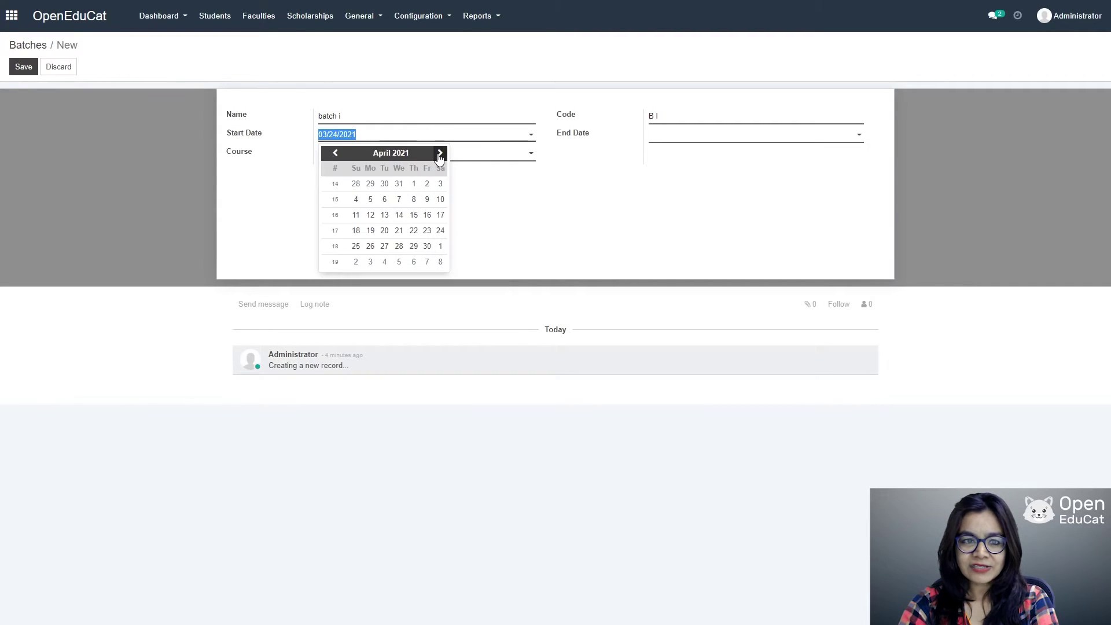
{"action": "left_click", "coordinate": [440, 154]}
{"action": "left_click", "coordinate": [440, 153]}
{"action": "left_click", "coordinate": [384, 184]}
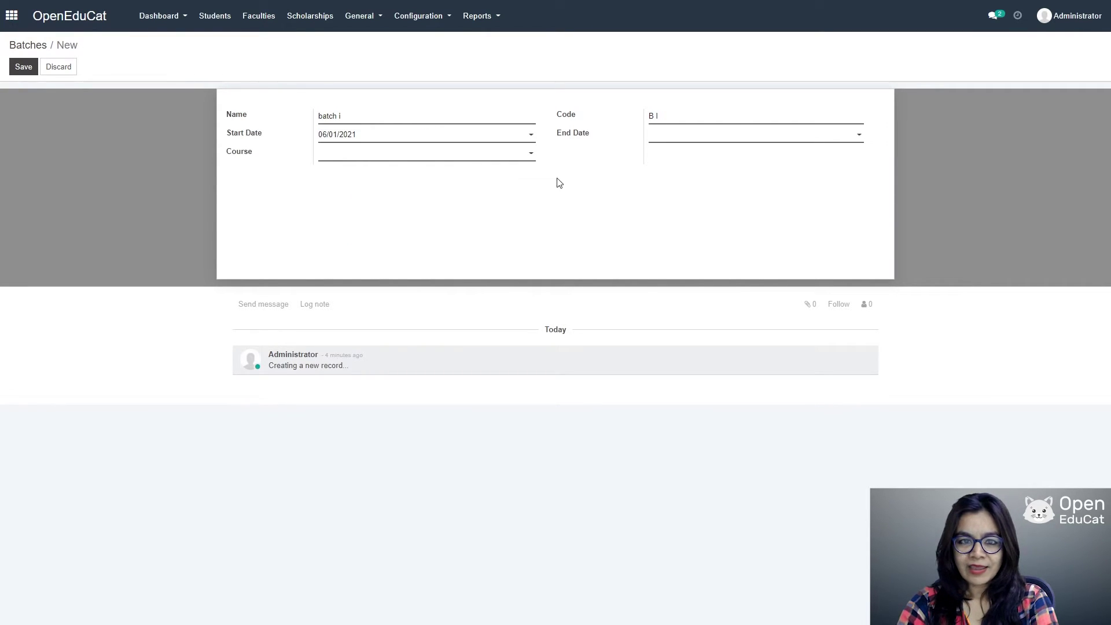
{"action": "left_click", "coordinate": [859, 135]}
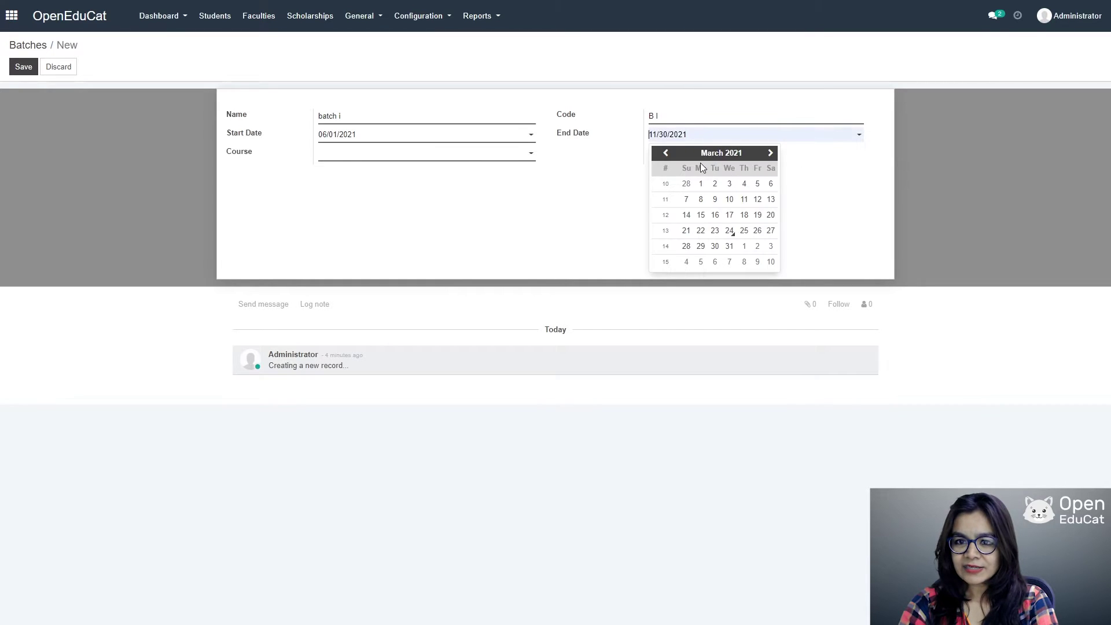
{"action": "left_click", "coordinate": [714, 246]}
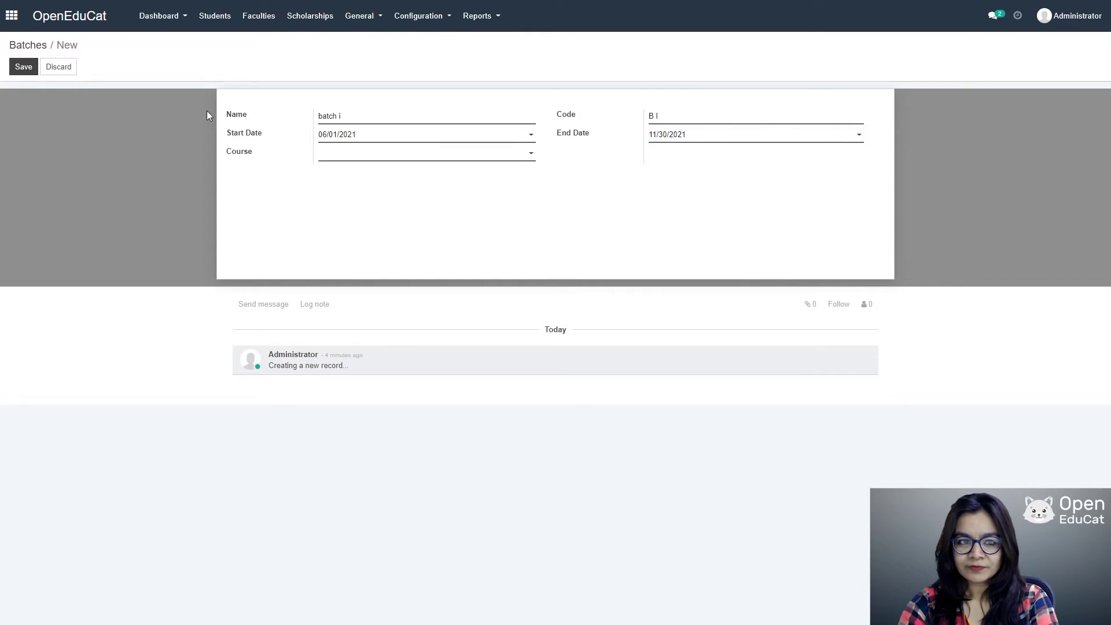
{"action": "left_click", "coordinate": [493, 154]}
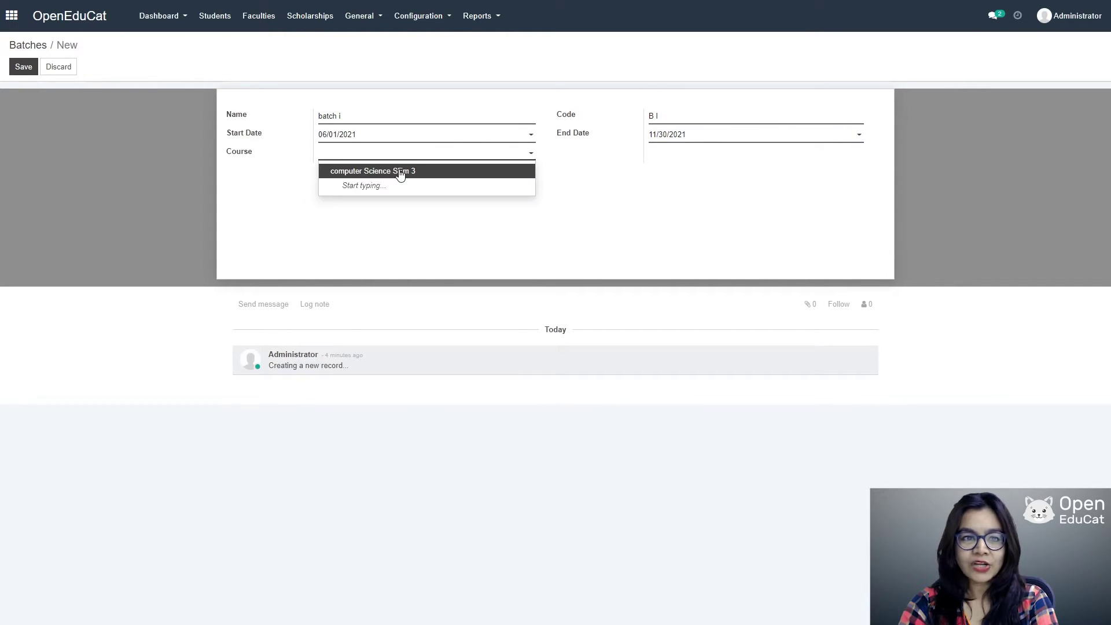
{"action": "left_click", "coordinate": [400, 171]}
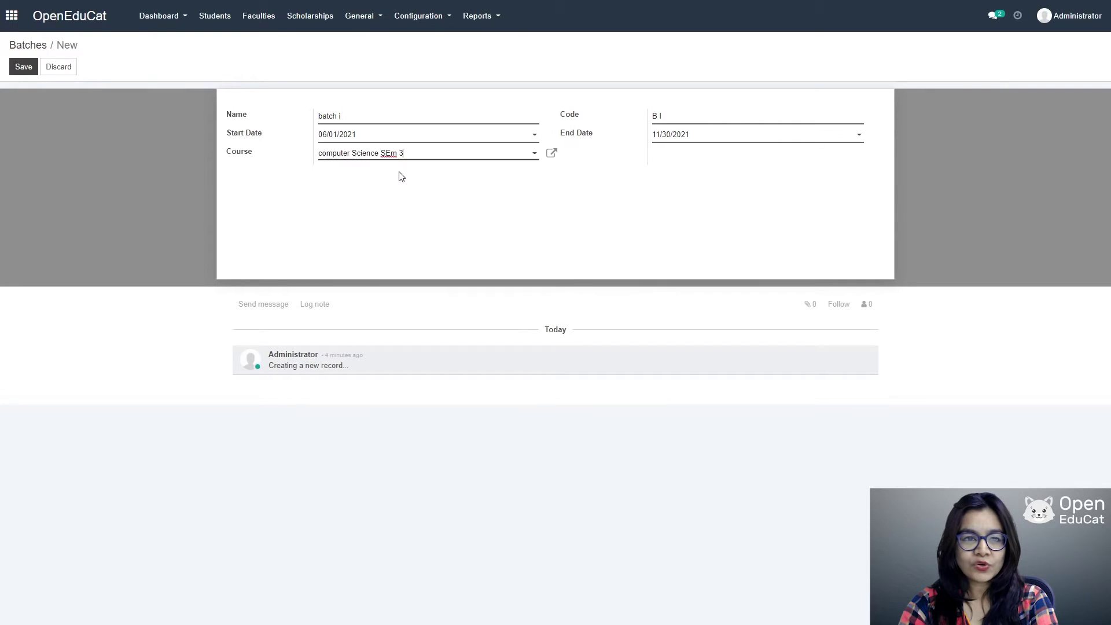
{"action": "left_click", "coordinate": [18, 67]}
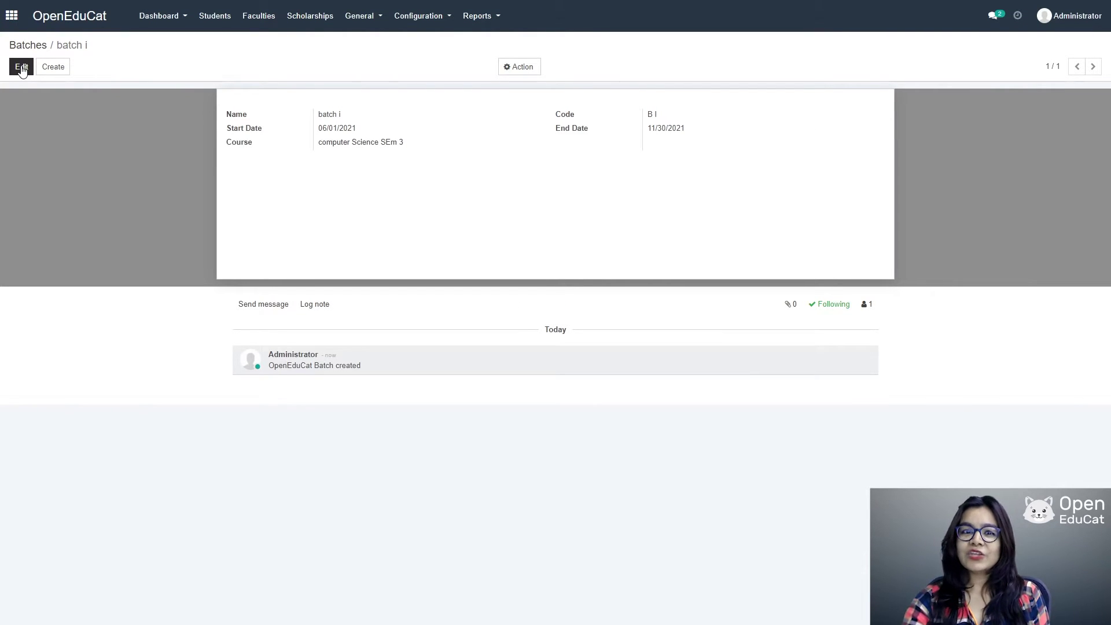
Step: Go to the Subjects list under Configuration and start a new subject record
{"action": "left_click", "coordinate": [409, 16]}
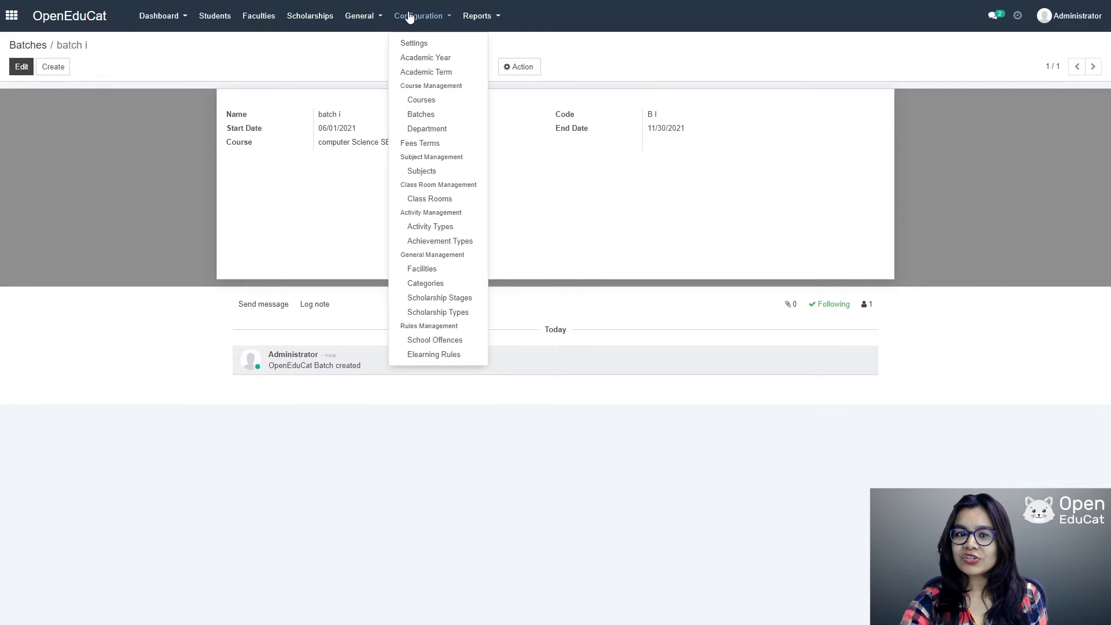
{"action": "left_click", "coordinate": [420, 172]}
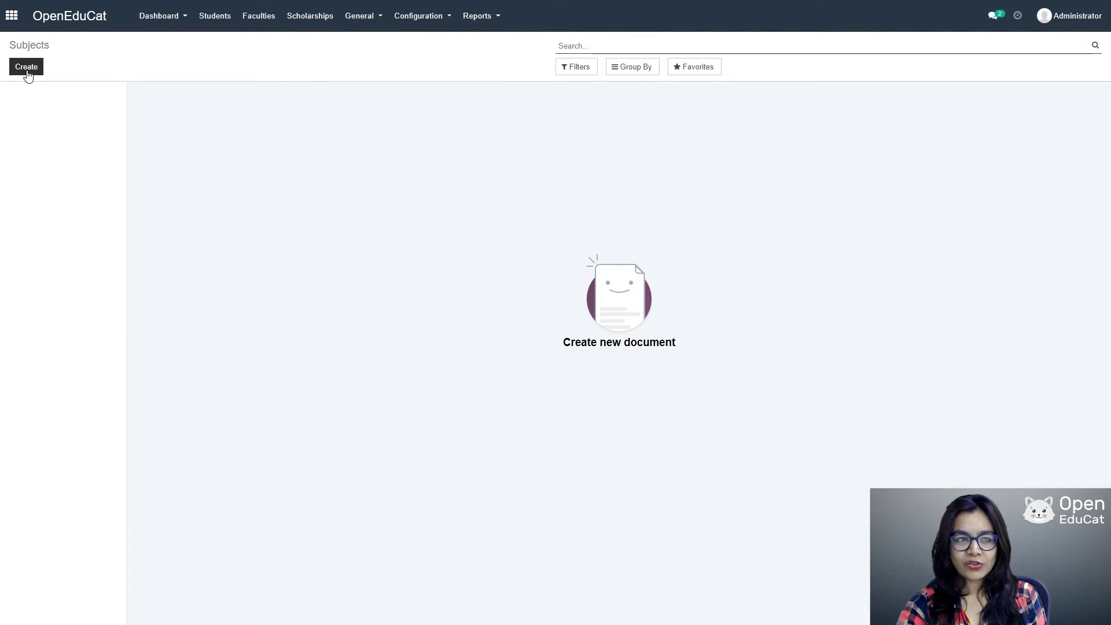
{"action": "left_click", "coordinate": [27, 73]}
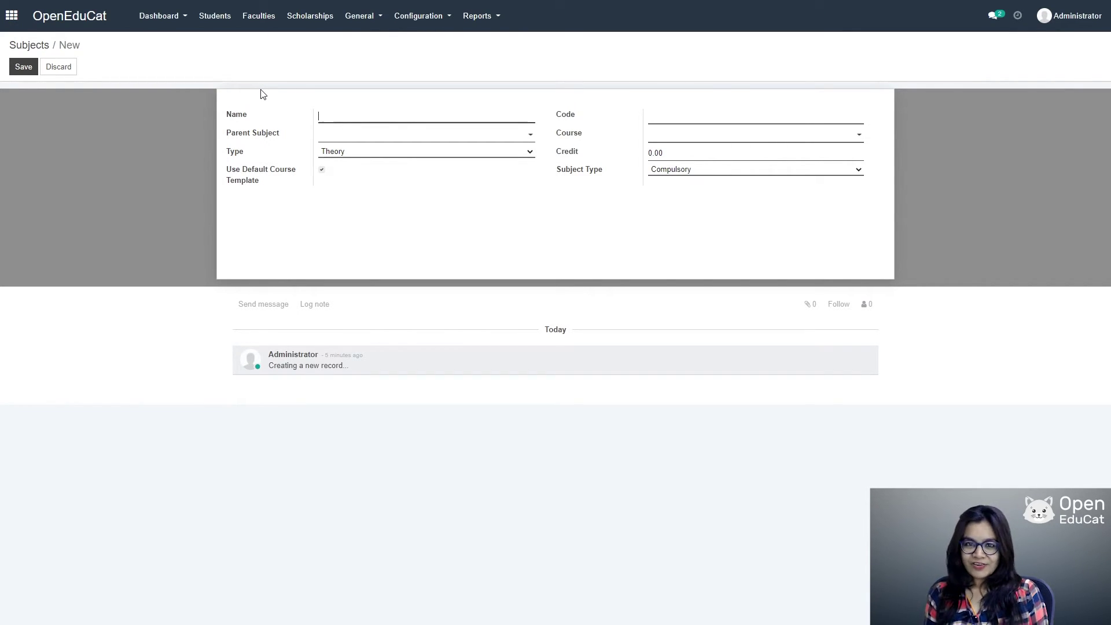
Step: Save subject 'Data structure & application', code 101, for course computer Science SEm 3
{"action": "type", "text": "D"}
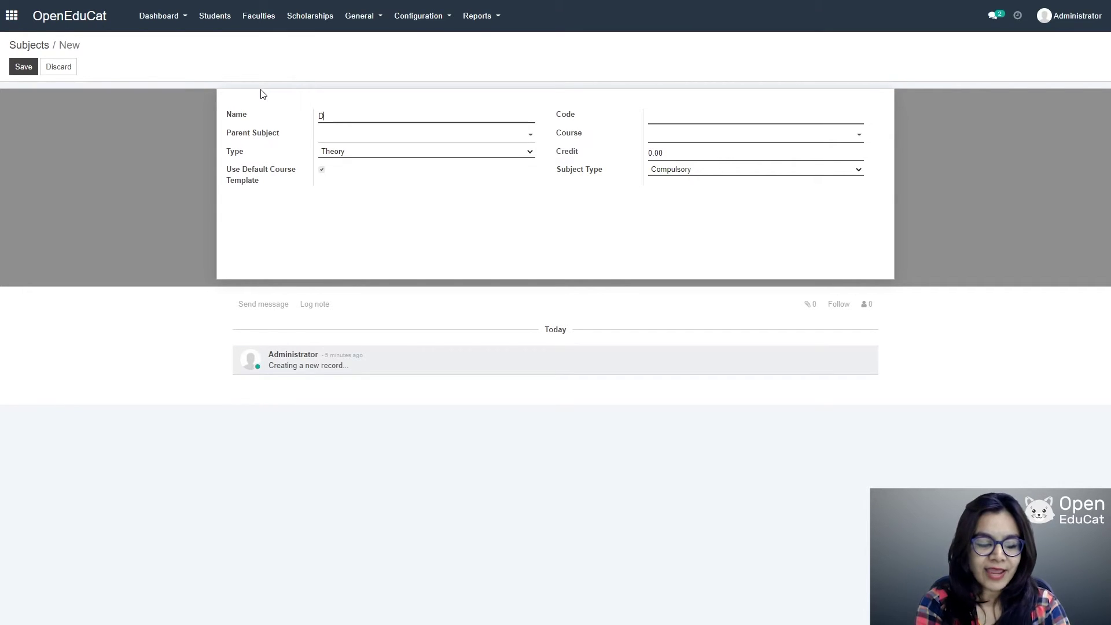
{"action": "type", "text": "ata str"}
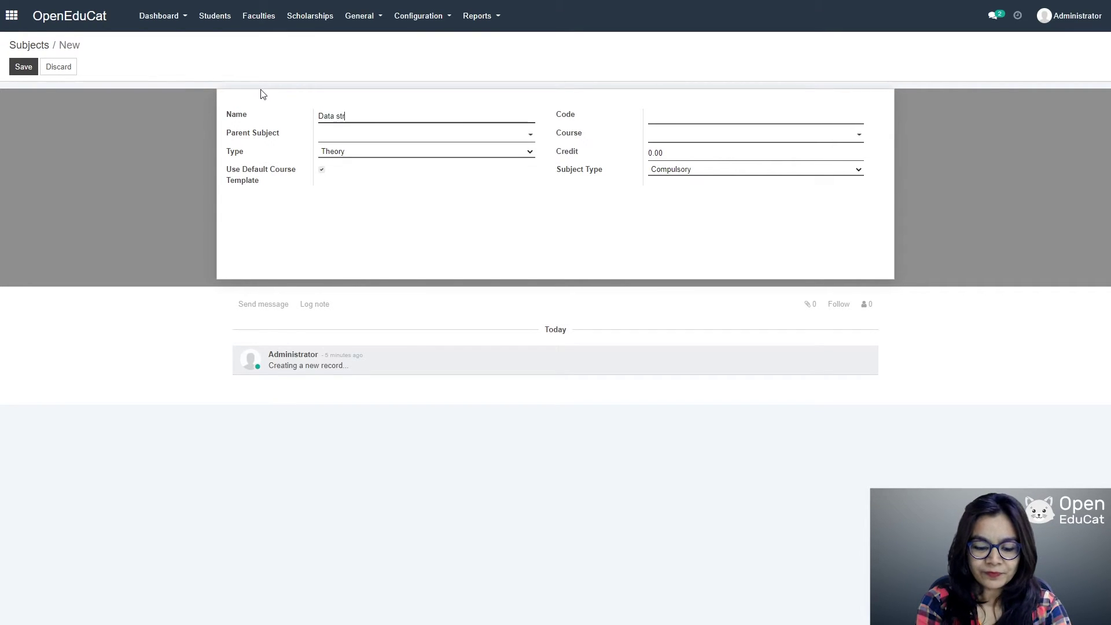
{"action": "type", "text": "ucture "}
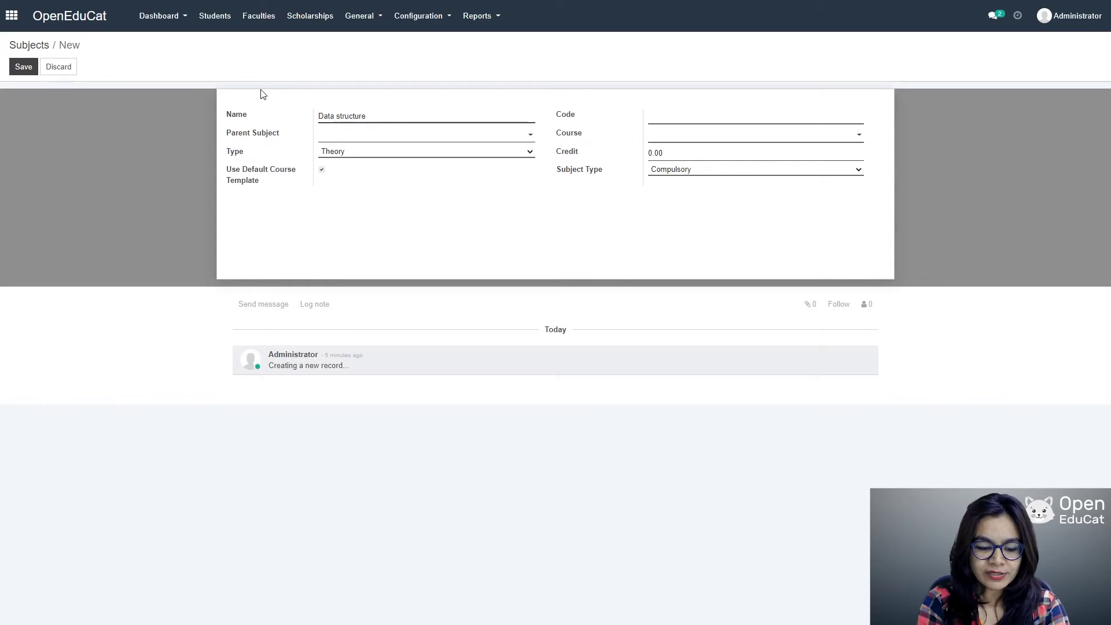
{"action": "type", "text": "& appl"}
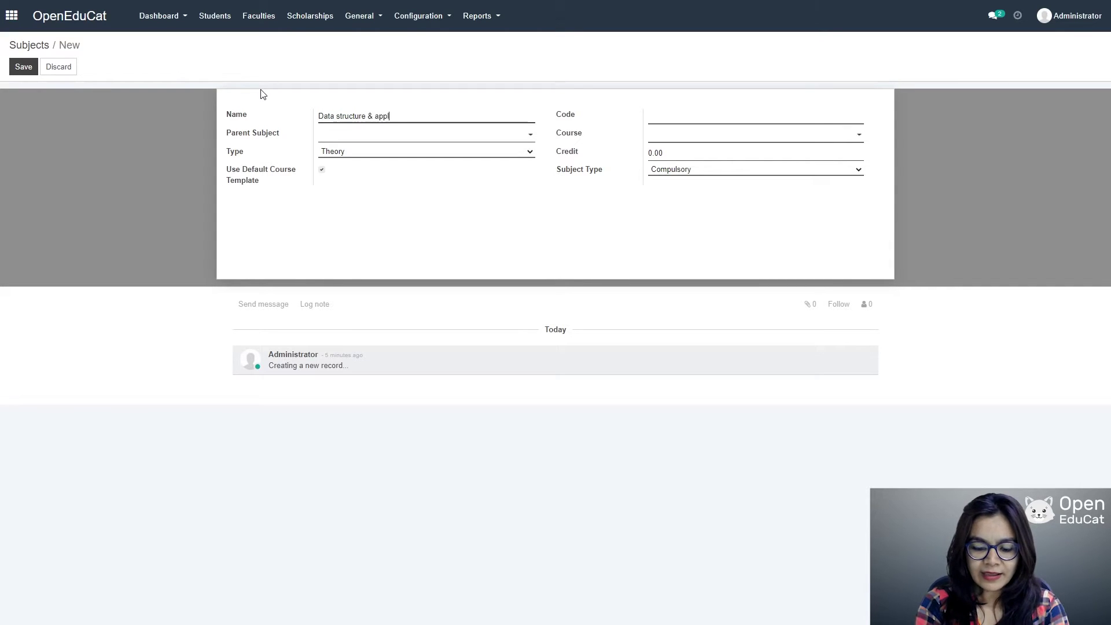
{"action": "type", "text": "ication"}
{"action": "key", "text": "Tab"}
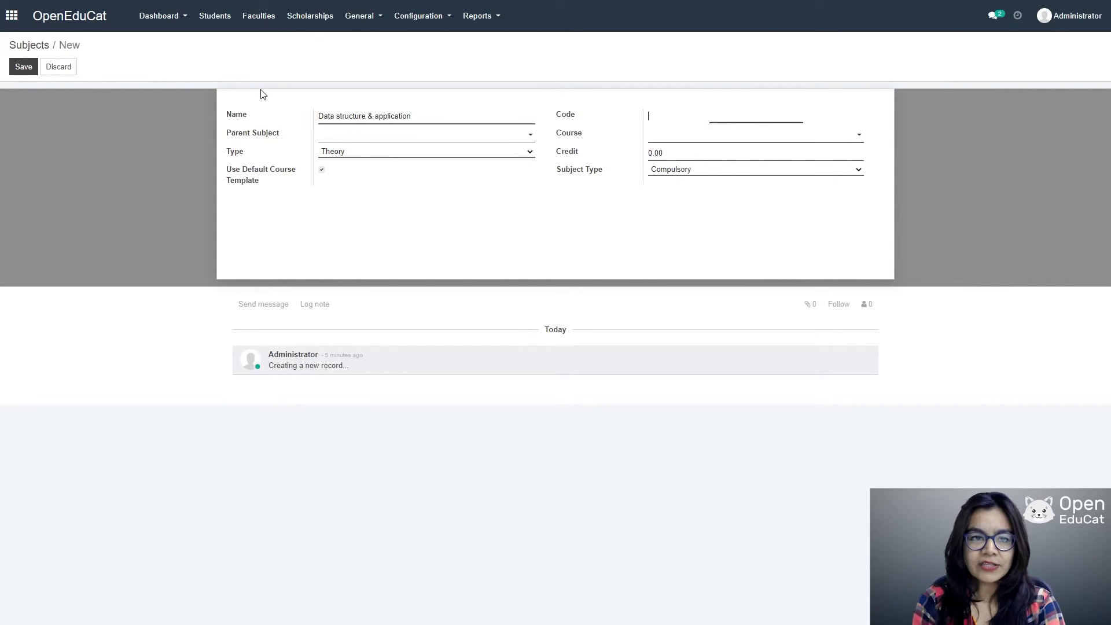
{"action": "type", "text": "101"}
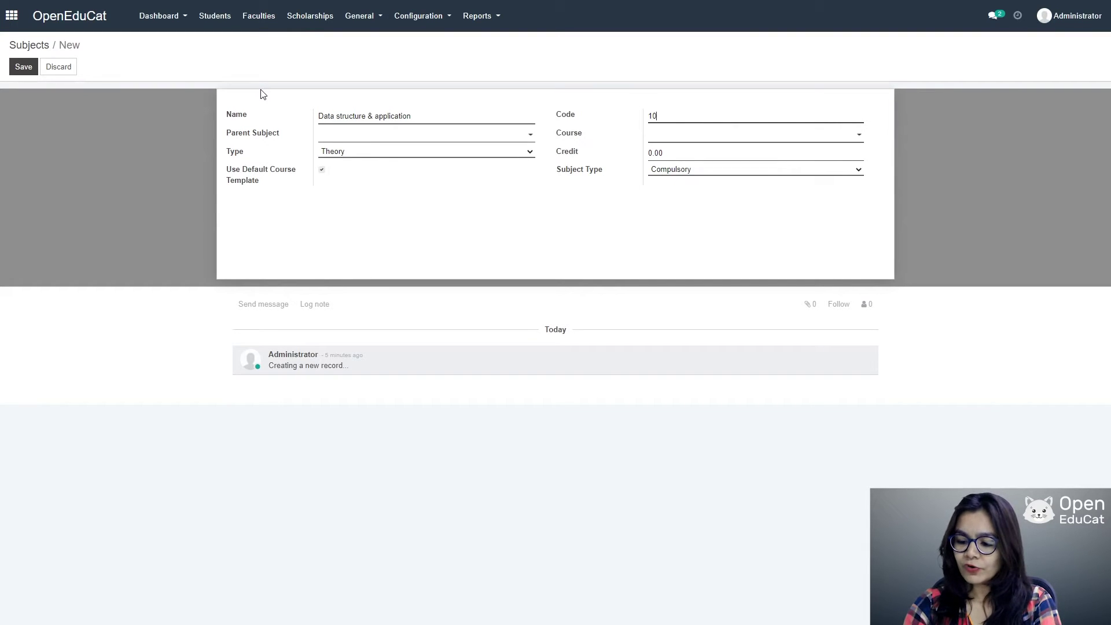
{"action": "left_click", "coordinate": [700, 135]}
{"action": "left_click", "coordinate": [696, 153]}
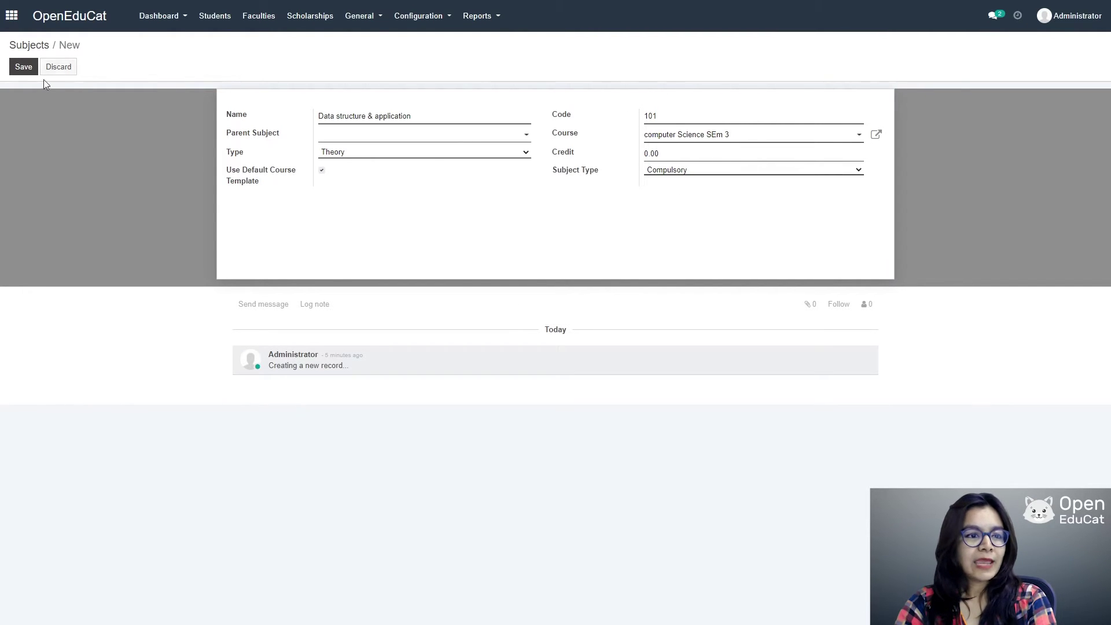
{"action": "left_click", "coordinate": [29, 71]}
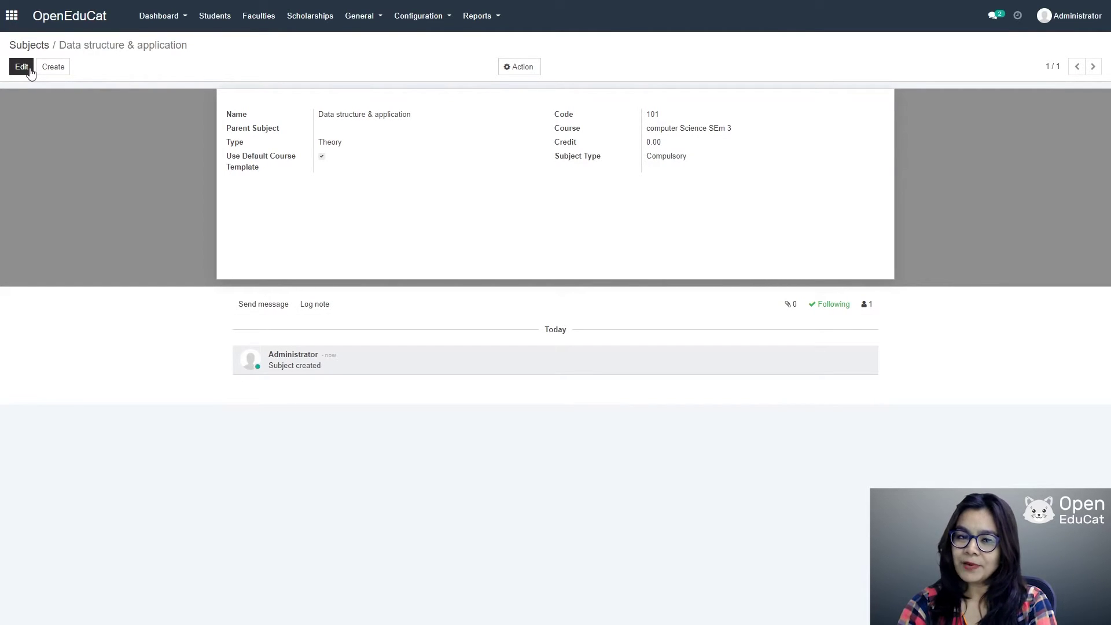
Step: Open another new subject form from Configuration > Subjects
{"action": "left_click", "coordinate": [416, 18]}
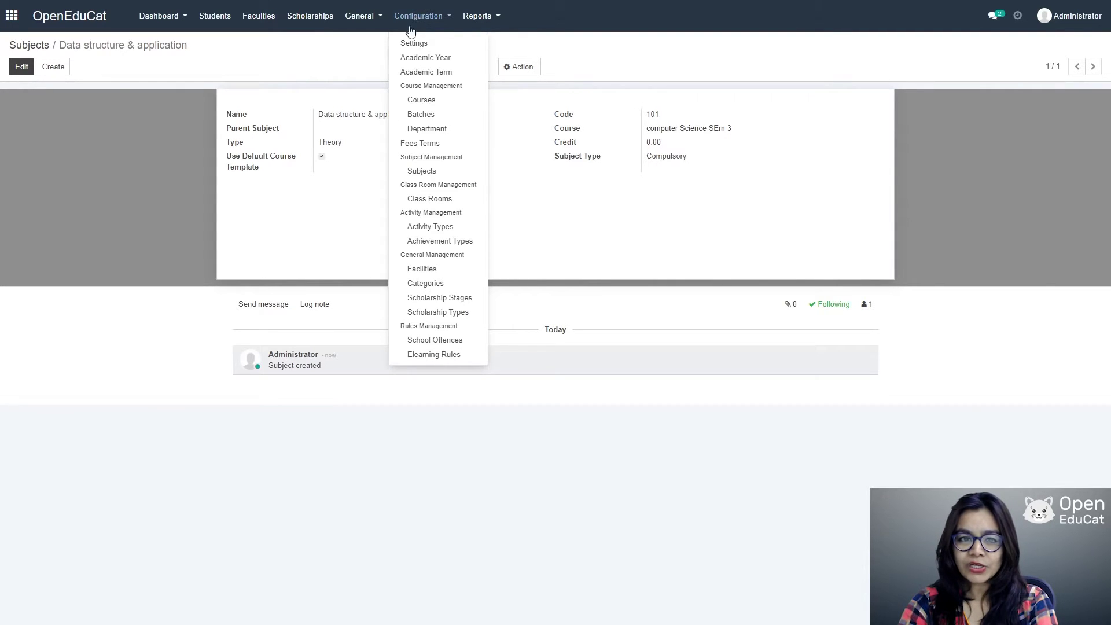
{"action": "left_click", "coordinate": [429, 173]}
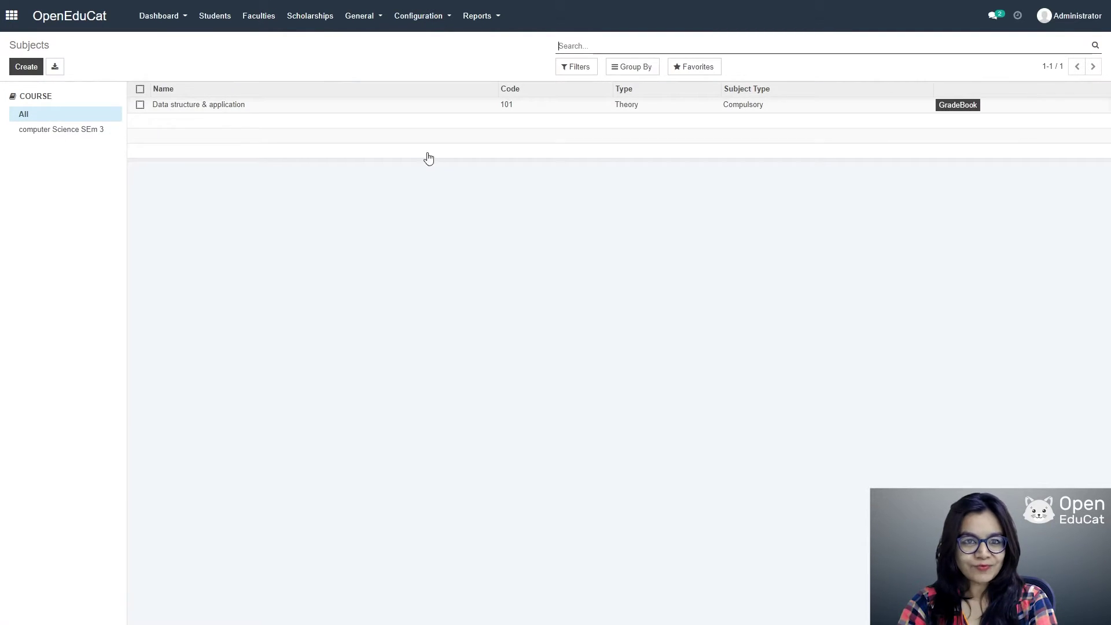
{"action": "left_click", "coordinate": [28, 69]}
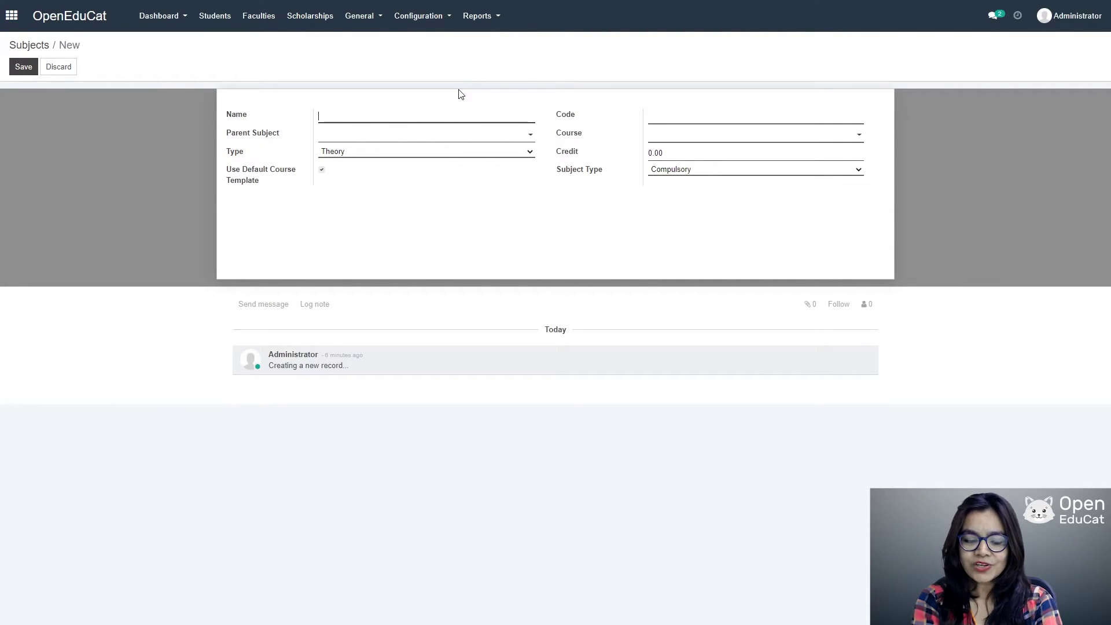
Step: Enter subject 'Software engineering', code 102, for course computer Science SEm 3
{"action": "type", "text": "Soft"}
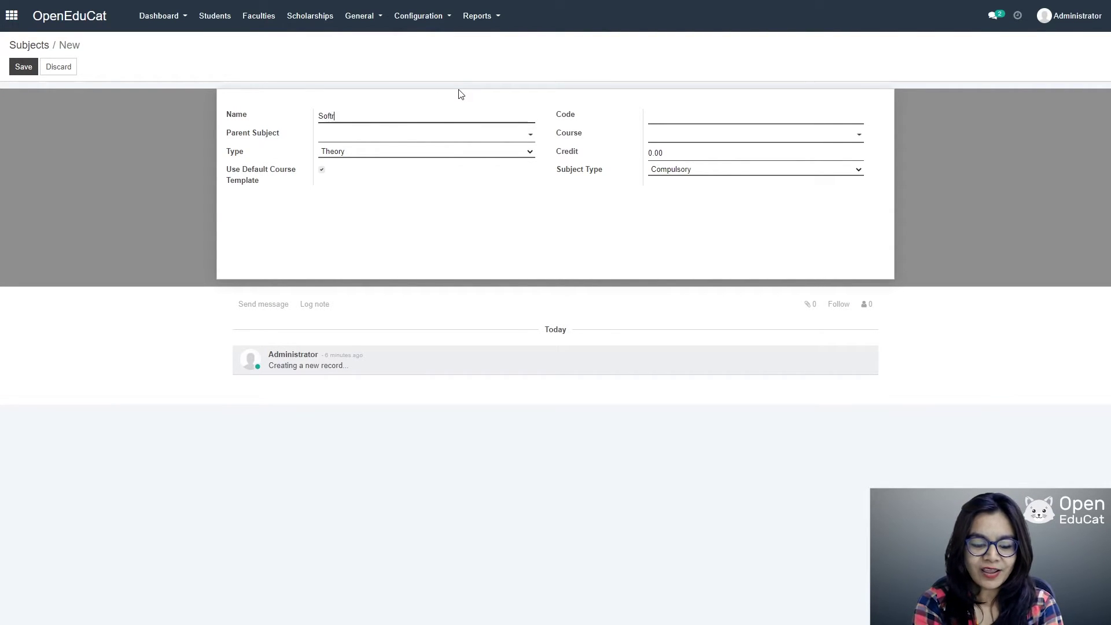
{"action": "type", "text": "ware"}
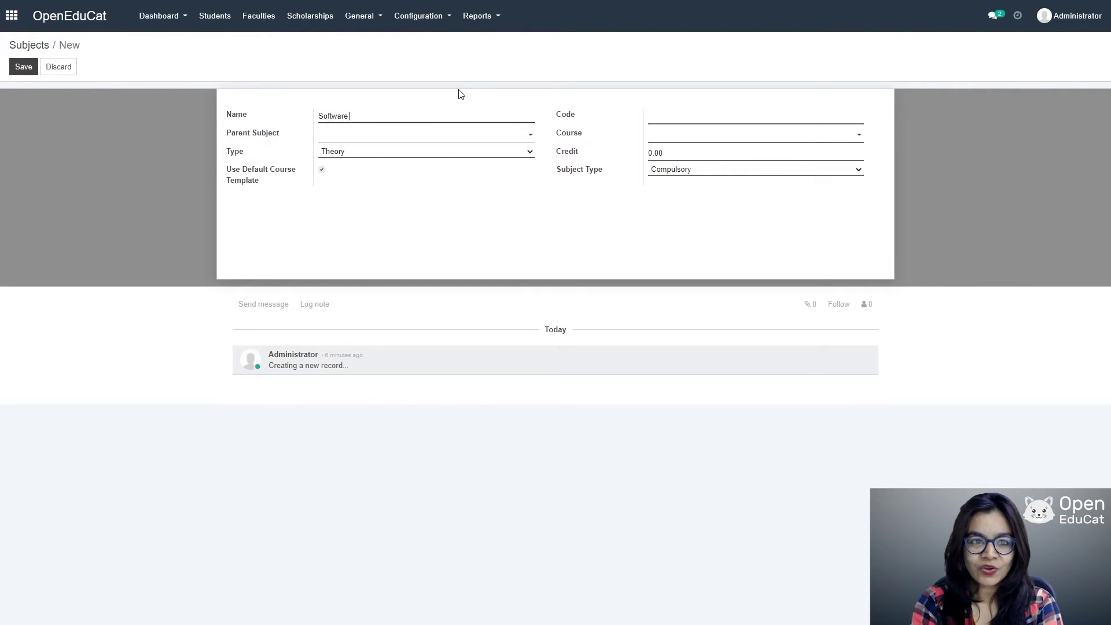
{"action": "type", "text": " en"}
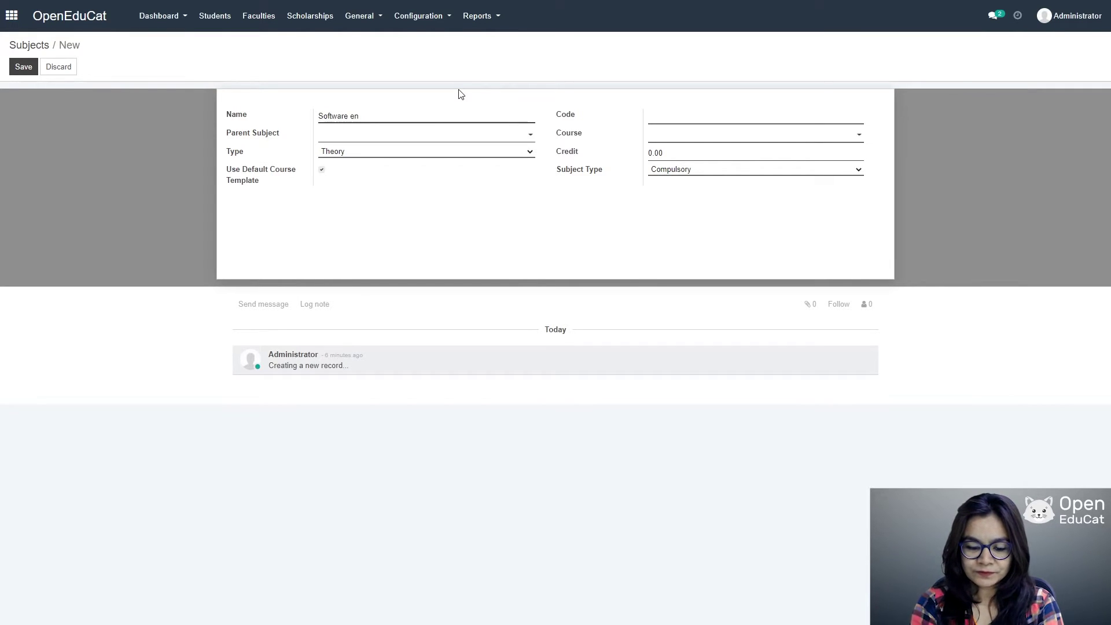
{"action": "type", "text": "gineering"}
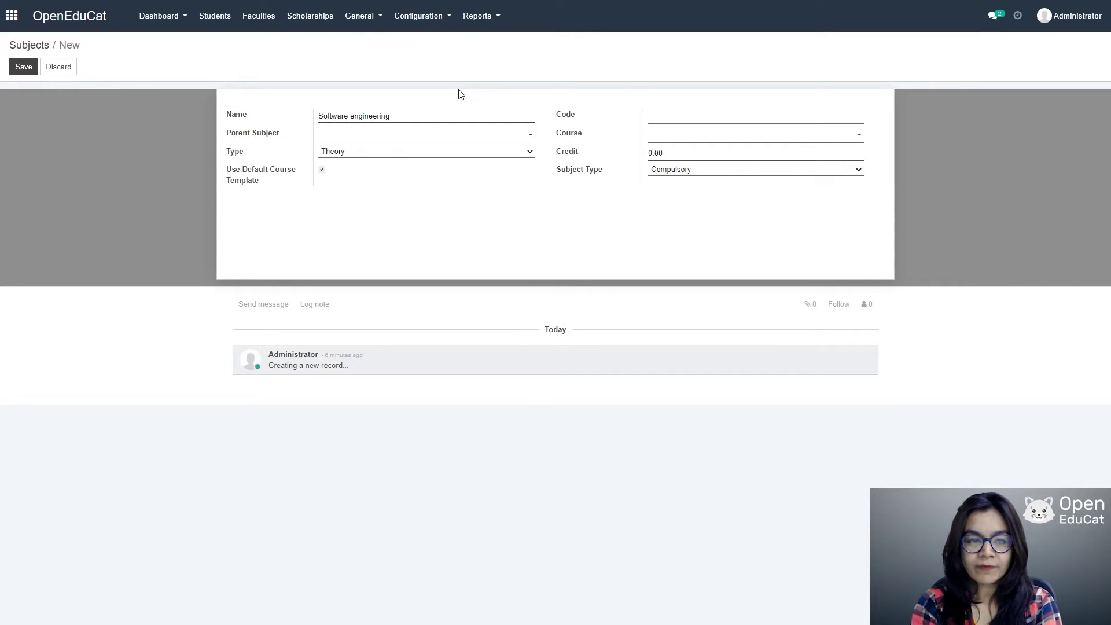
{"action": "key", "text": "Tab"}
{"action": "type", "text": "102"}
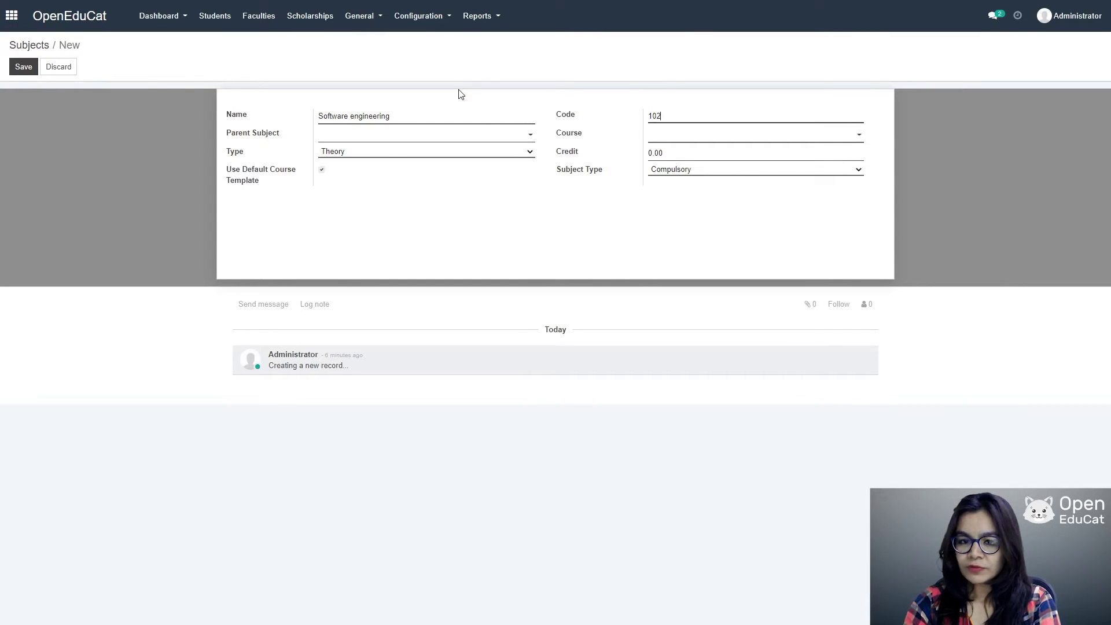
{"action": "left_click", "coordinate": [828, 143]}
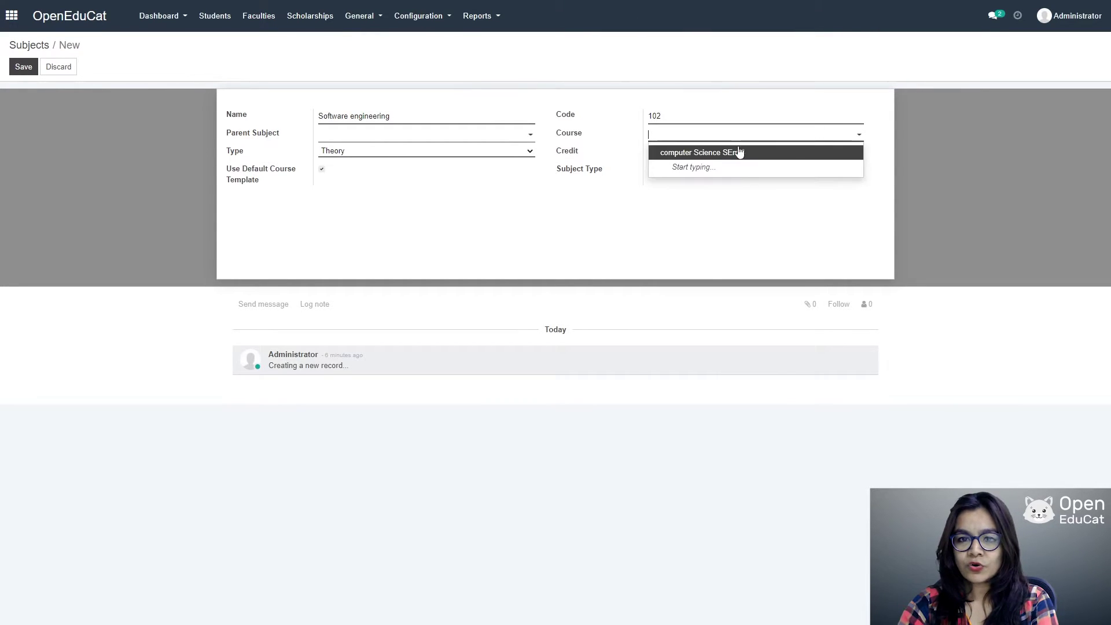
{"action": "left_click", "coordinate": [737, 151]}
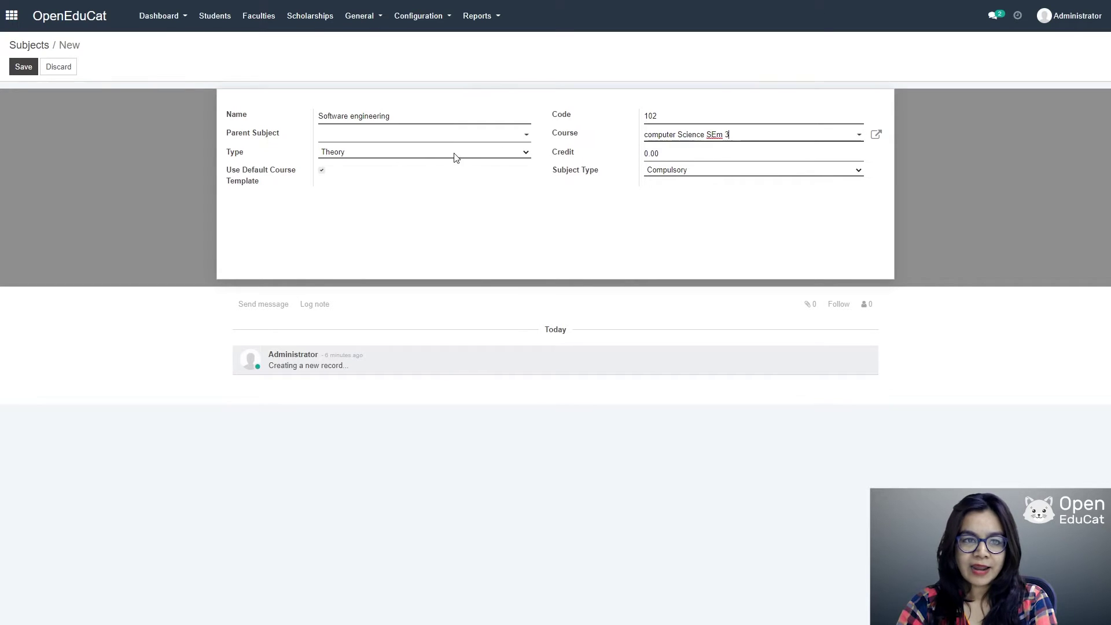
Step: Set the subject type to Both, keep it Compulsory, and save the subject
{"action": "left_click", "coordinate": [472, 154]}
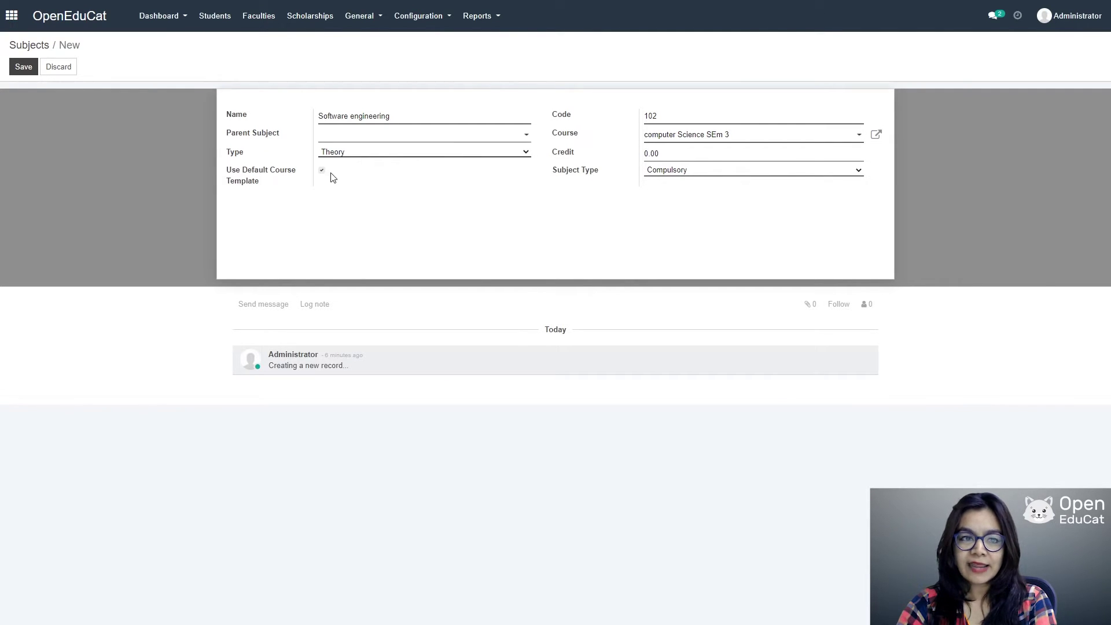
{"action": "left_click", "coordinate": [334, 193]}
{"action": "left_click", "coordinate": [521, 158]}
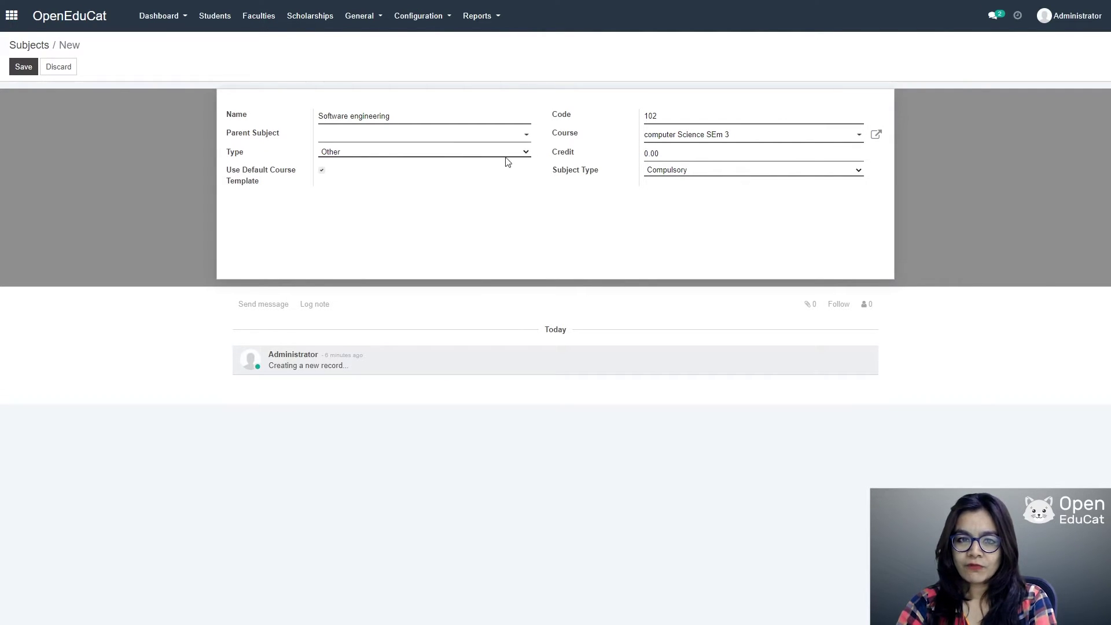
{"action": "left_click", "coordinate": [373, 184]}
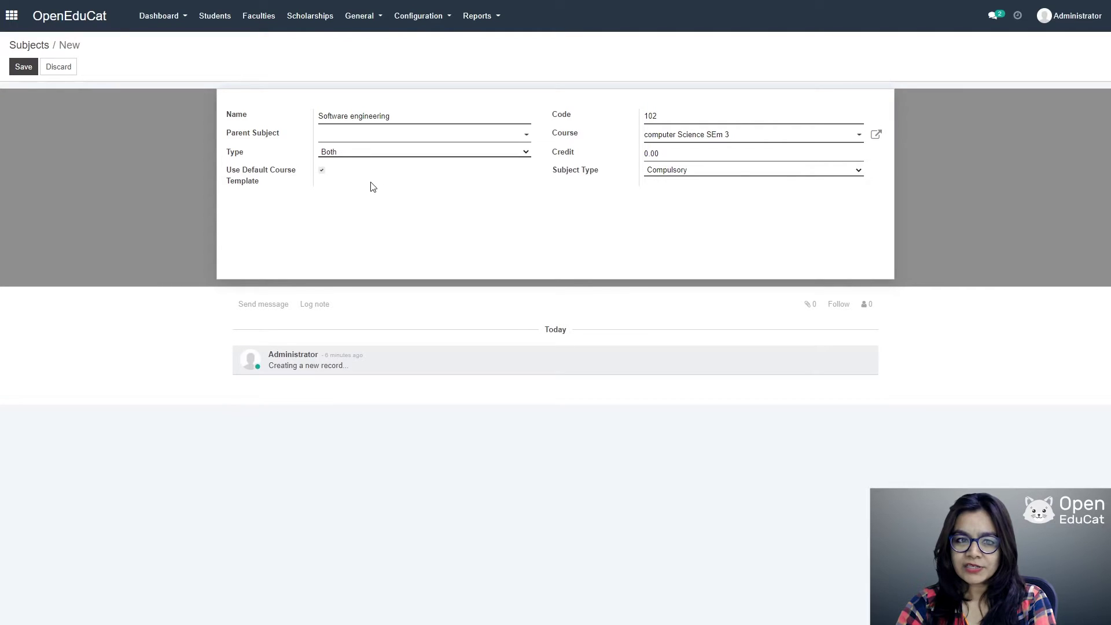
{"action": "left_click", "coordinate": [859, 172]}
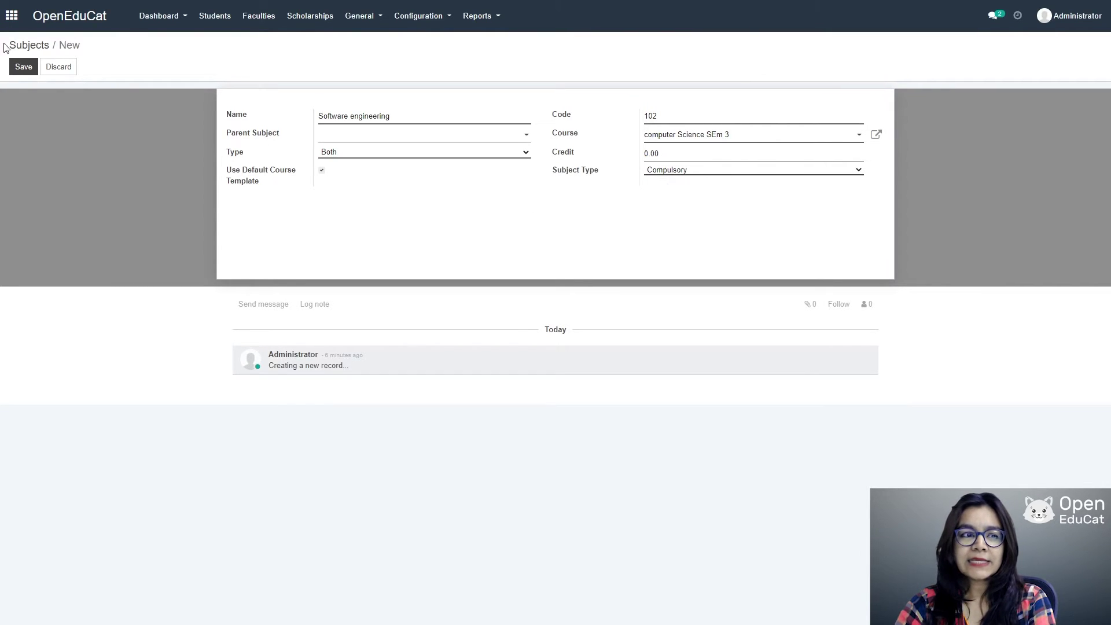
{"action": "left_click", "coordinate": [23, 70]}
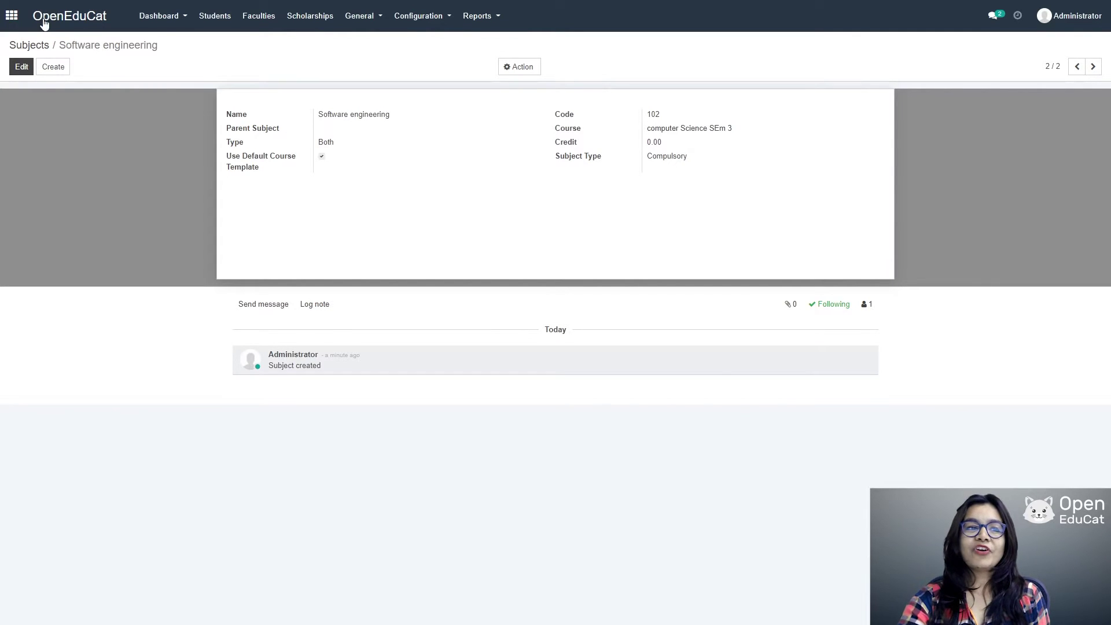
{"action": "left_click", "coordinate": [13, 17]}
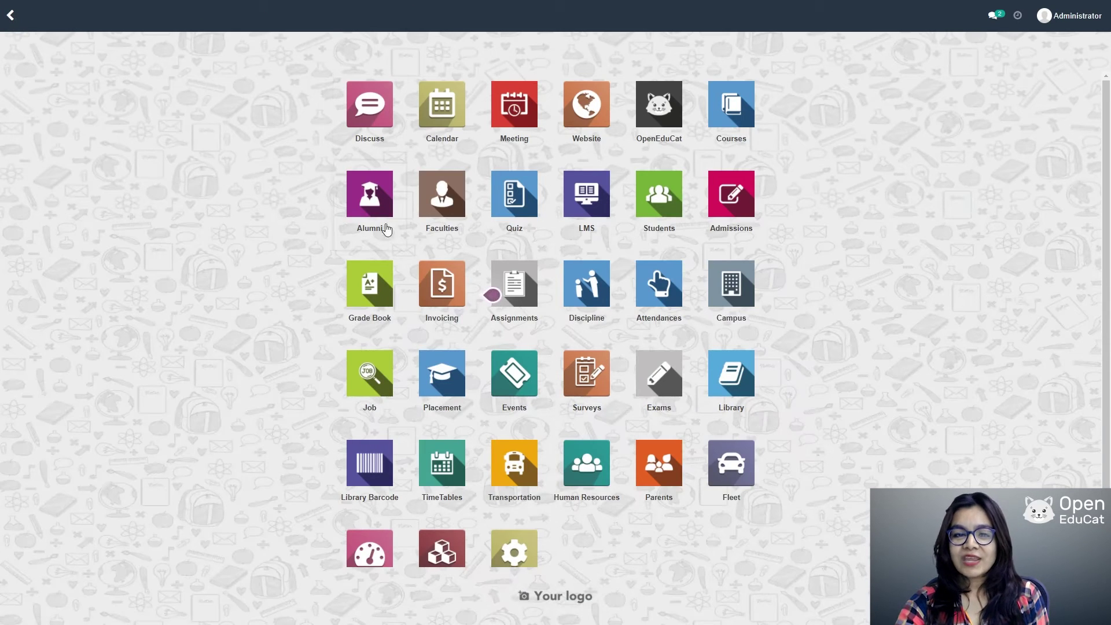
Step: Open Admissions > Admission Registers and start a new admission register
{"action": "left_click", "coordinate": [739, 195]}
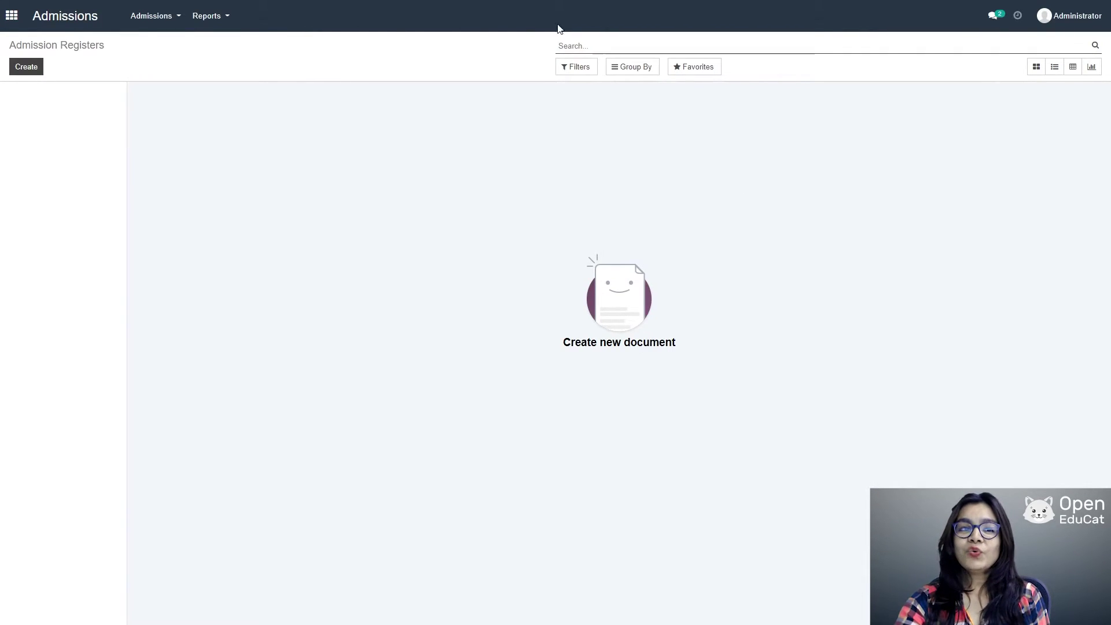
{"action": "left_click", "coordinate": [158, 14]}
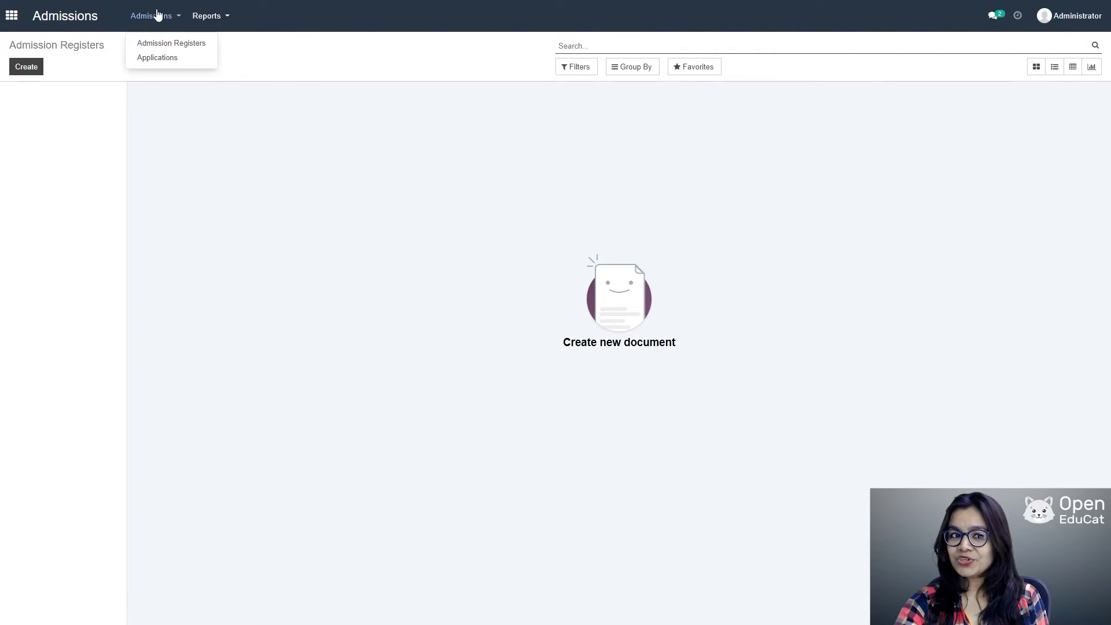
{"action": "left_click", "coordinate": [161, 42]}
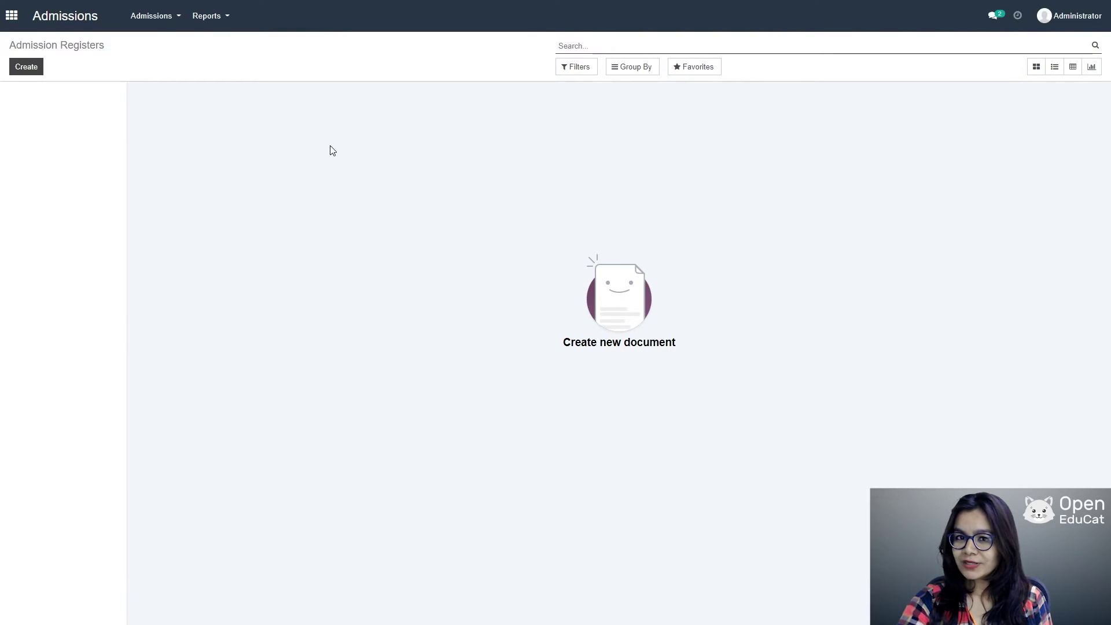
{"action": "left_click", "coordinate": [23, 68]}
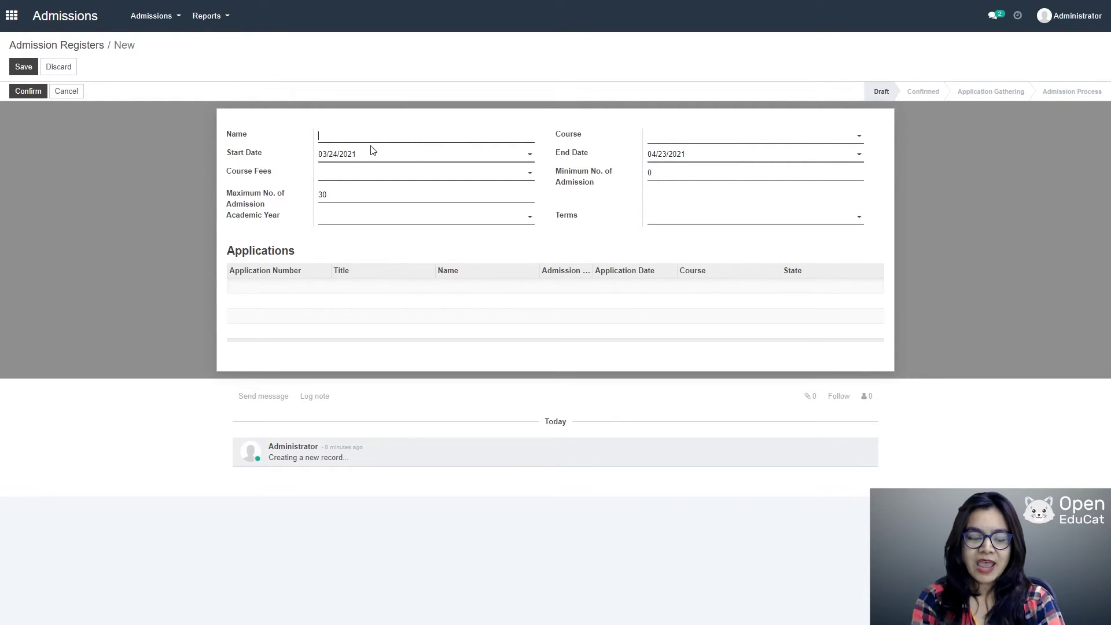
Step: Name the register CS AR 001 with course computer Science SEm 3, end date 04/30/2021, general fees
{"action": "type", "text": "CS"}
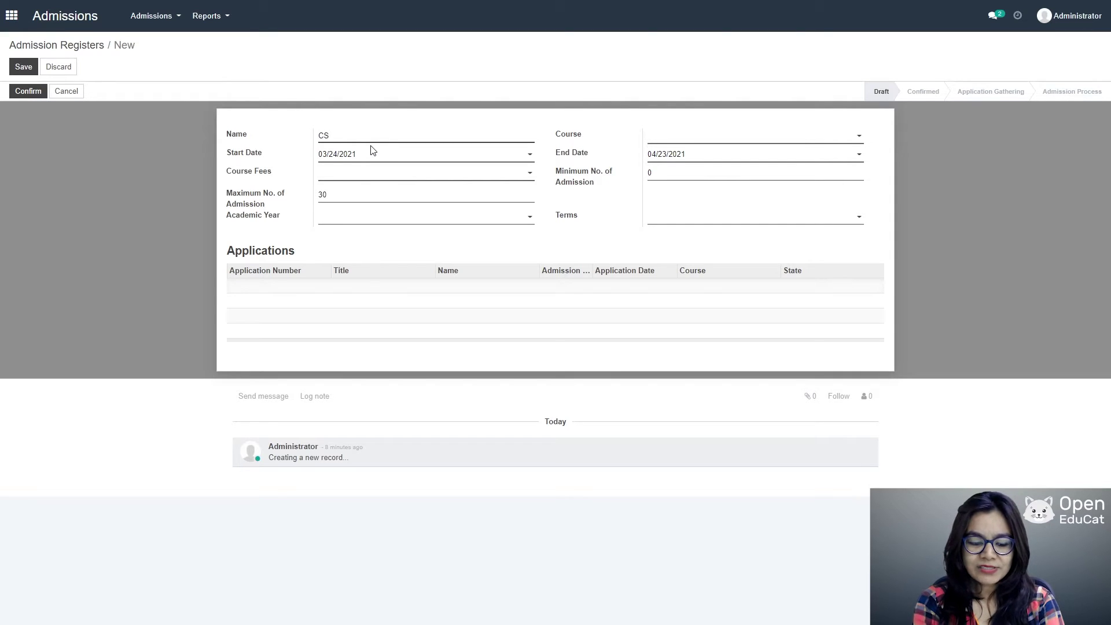
{"action": "type", "text": " AR"}
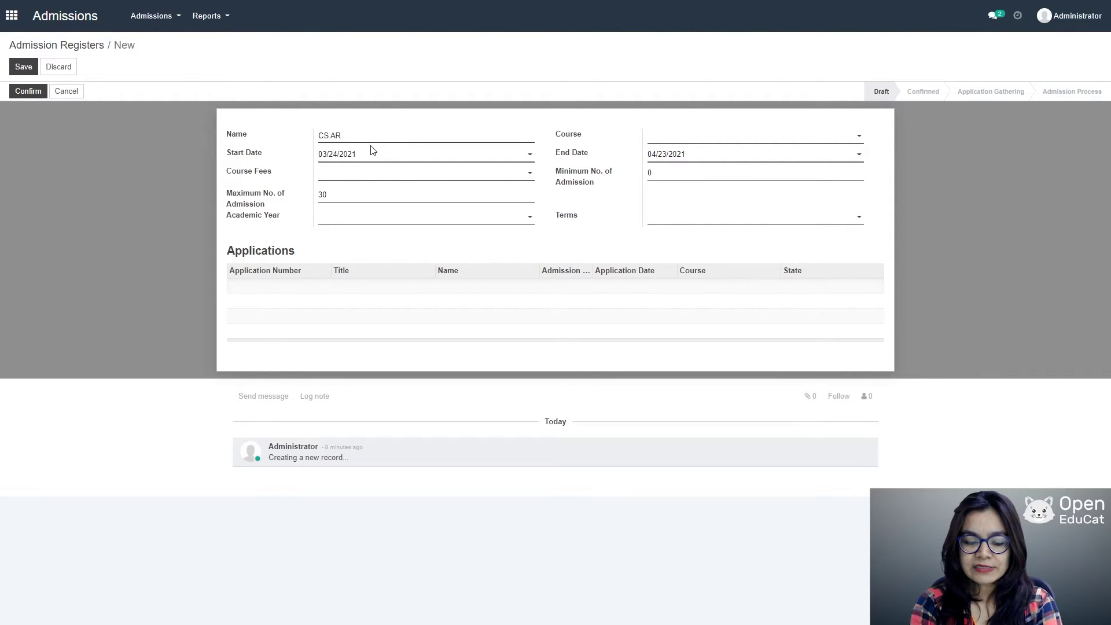
{"action": "type", "text": " 001"}
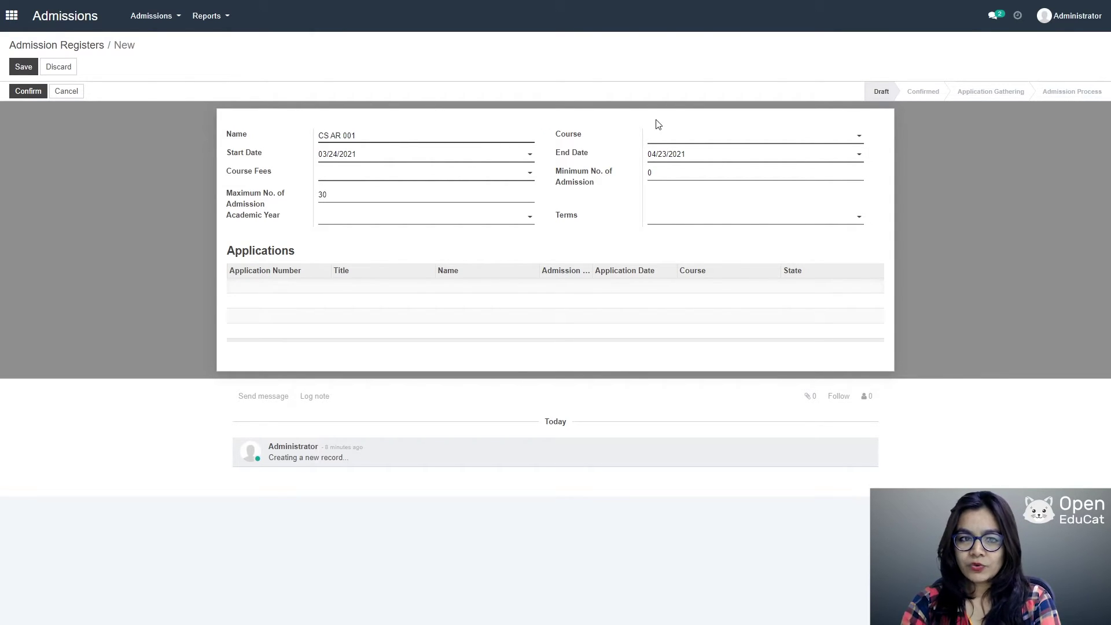
{"action": "left_click", "coordinate": [791, 136]}
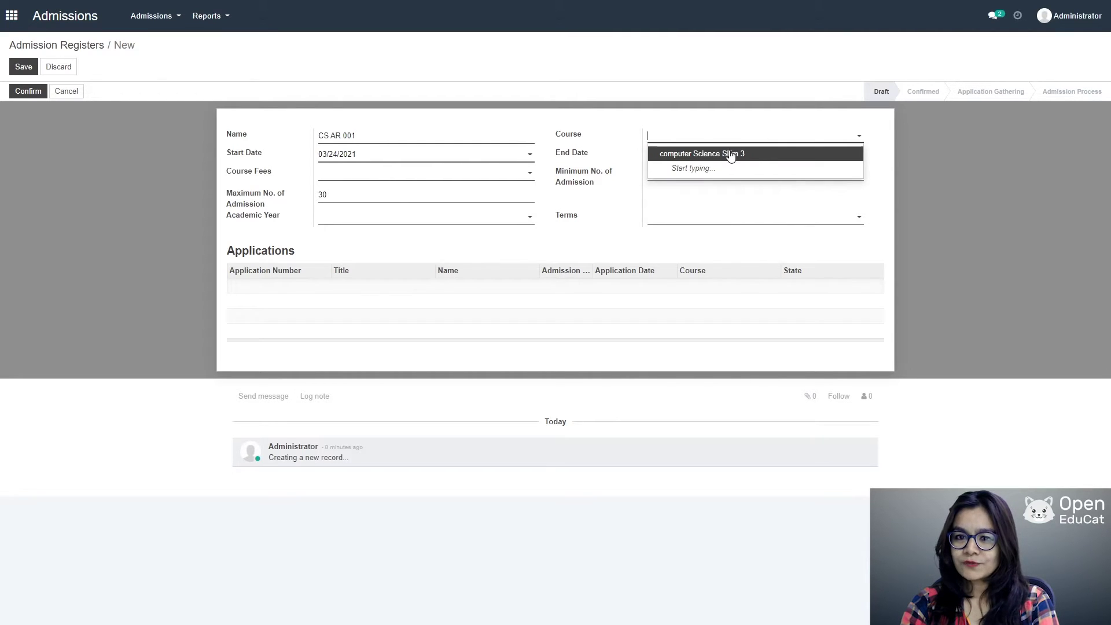
{"action": "left_click", "coordinate": [730, 155]}
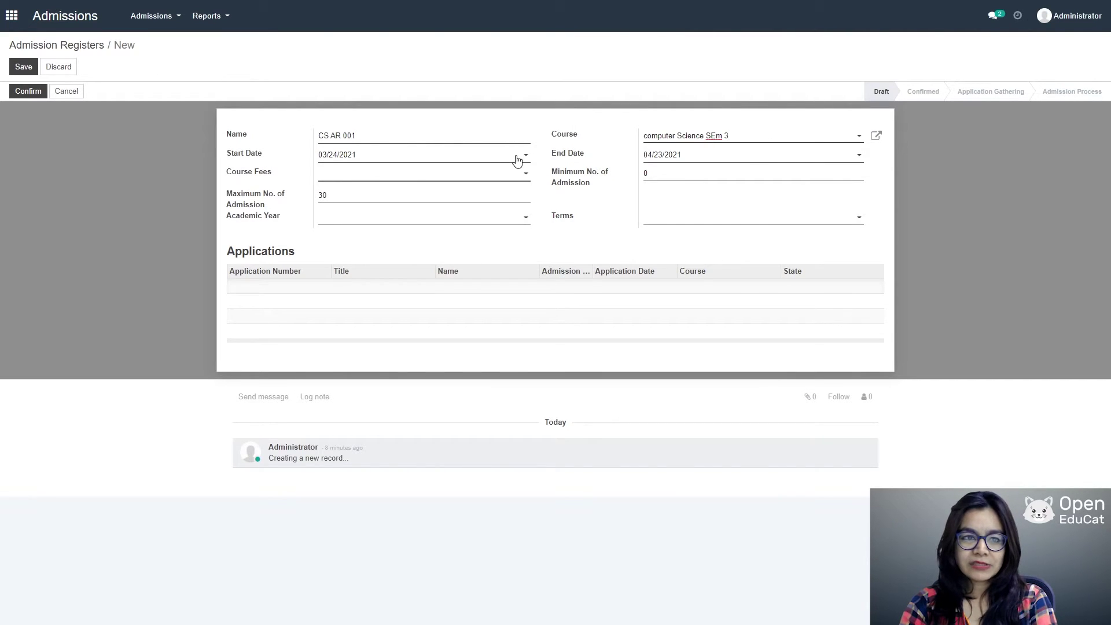
{"action": "left_click", "coordinate": [855, 157]}
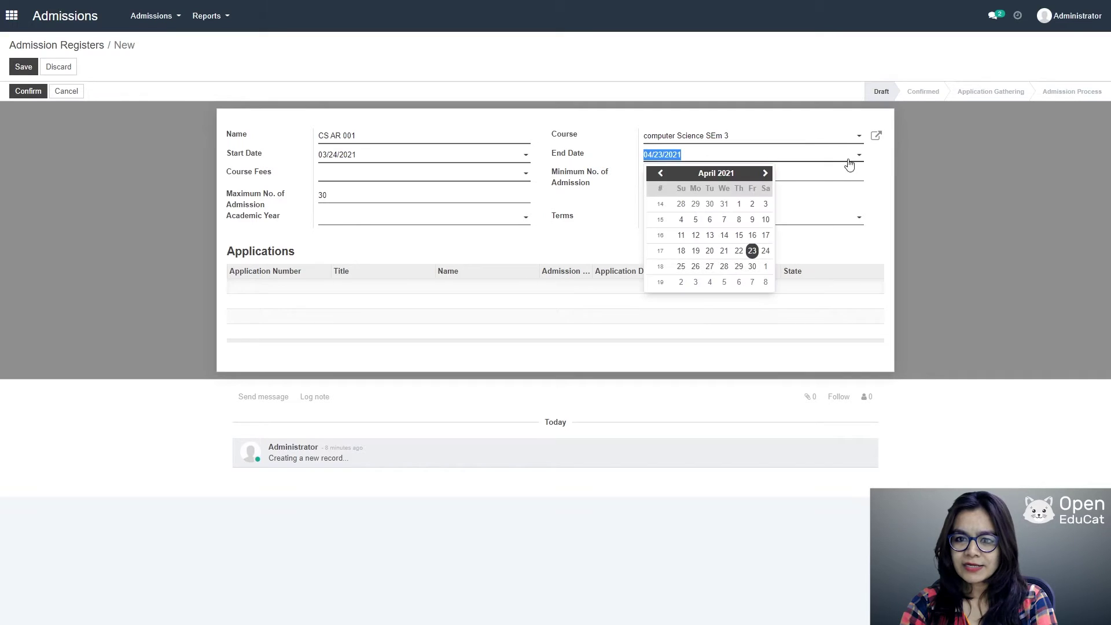
{"action": "left_click", "coordinate": [751, 269]}
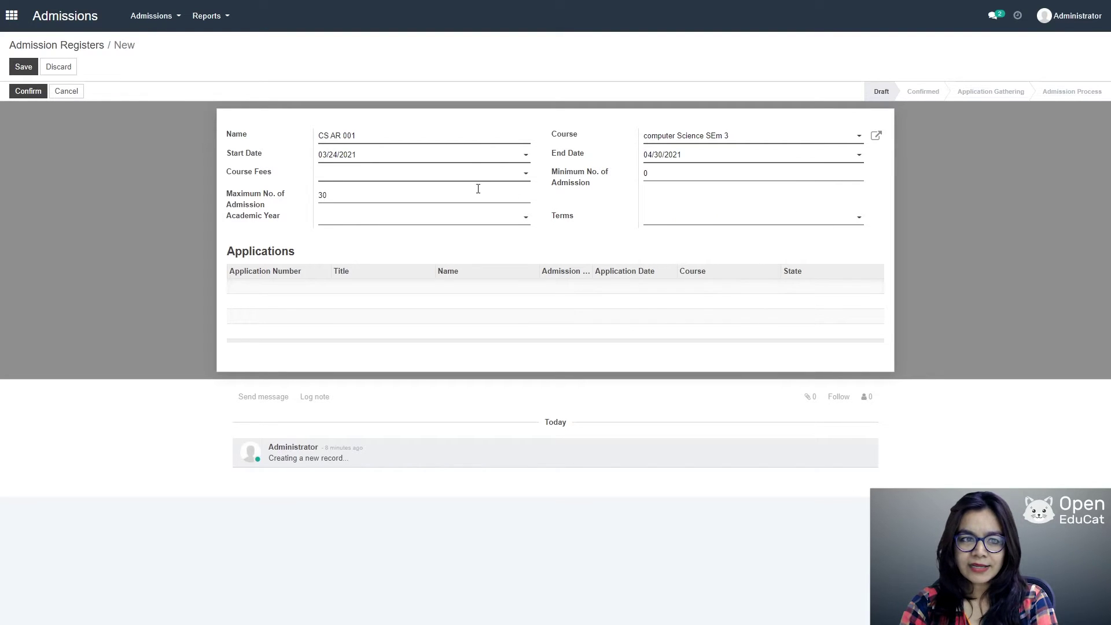
{"action": "left_click", "coordinate": [514, 175]}
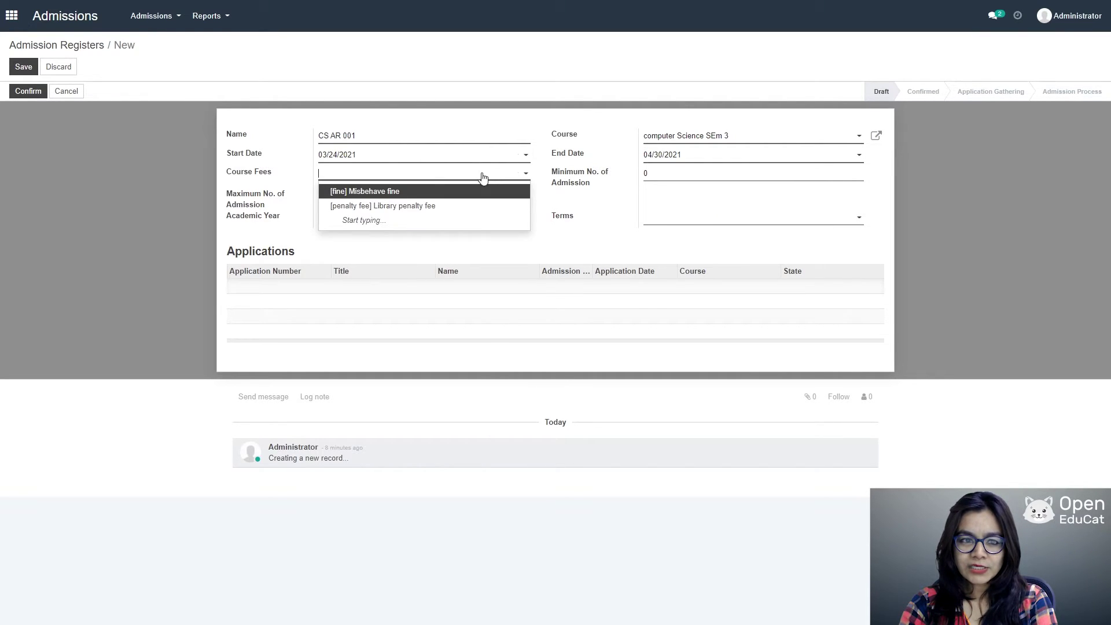
{"action": "type", "text": "gener"}
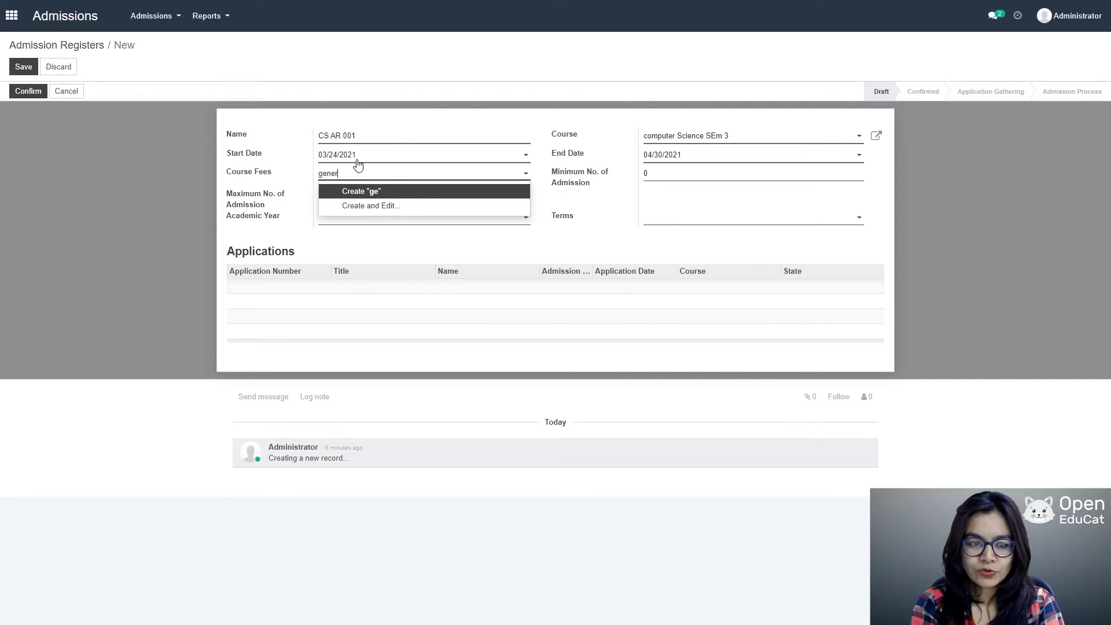
{"action": "type", "text": "al fees"}
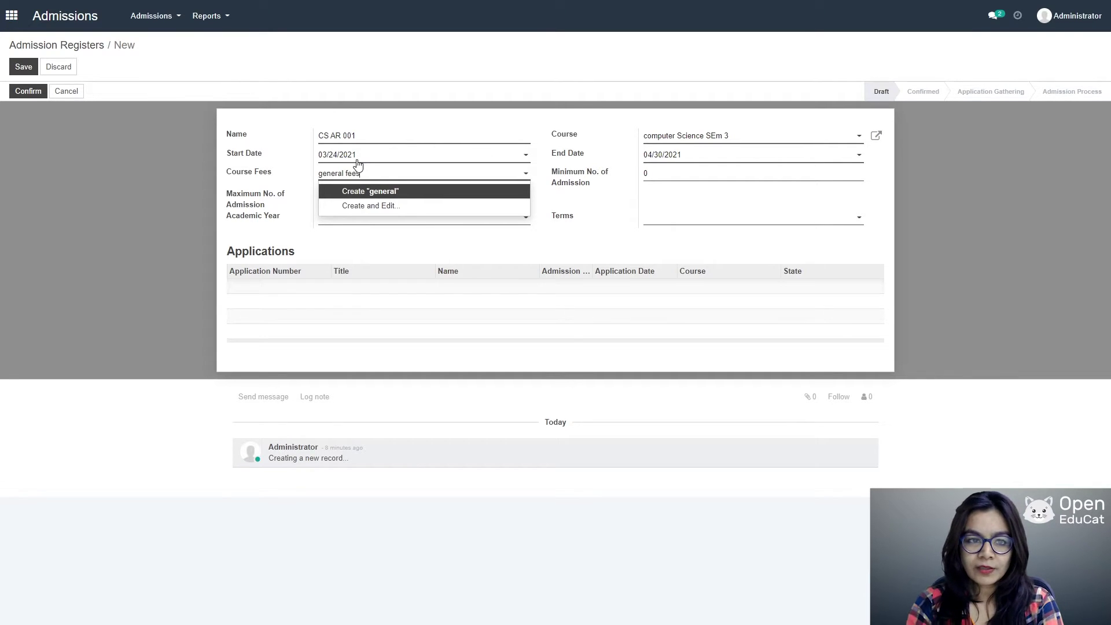
{"action": "key", "text": "Return"}
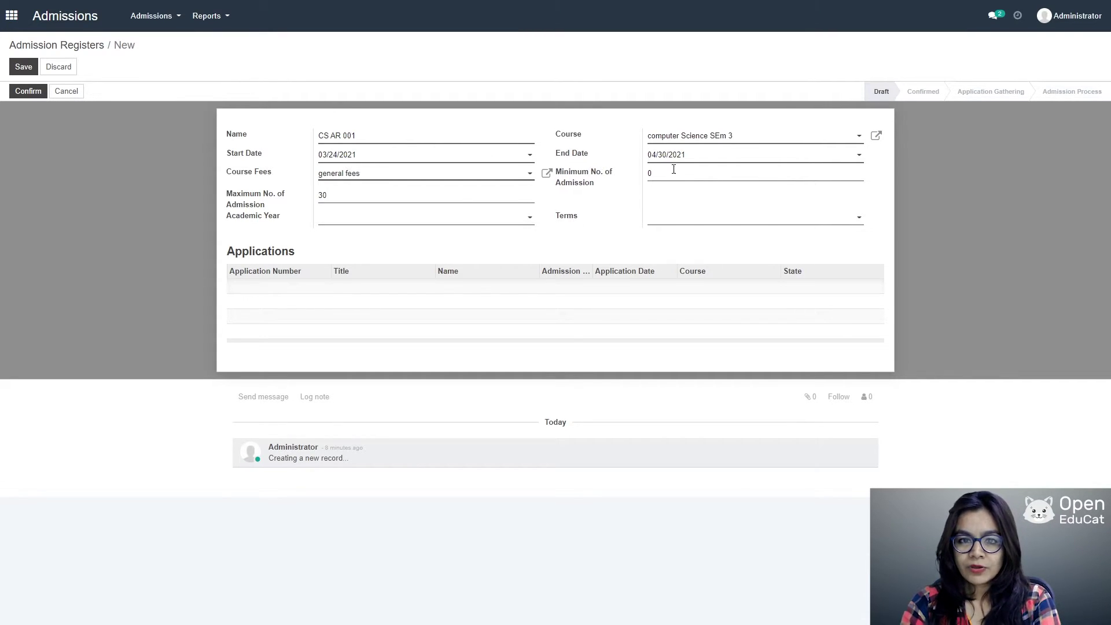
Step: Set admissions 10–45, academic year 2021_22, term semester I, and save the register
{"action": "left_click", "coordinate": [668, 169]}
{"action": "key", "text": "BackSpace"}
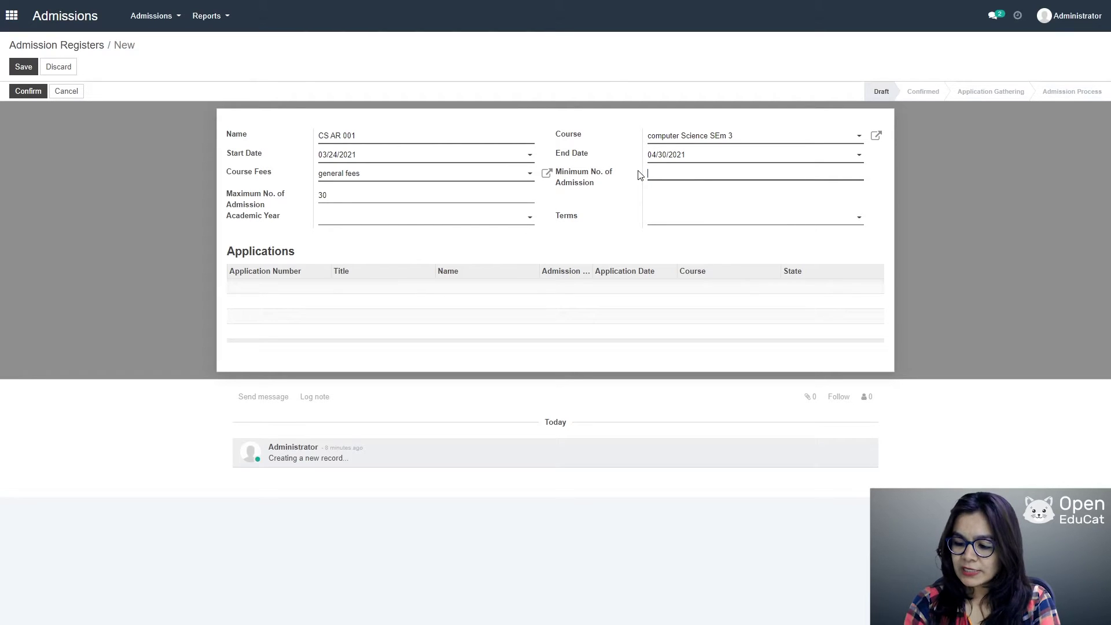
{"action": "type", "text": "10"}
{"action": "key", "text": "Tab"}
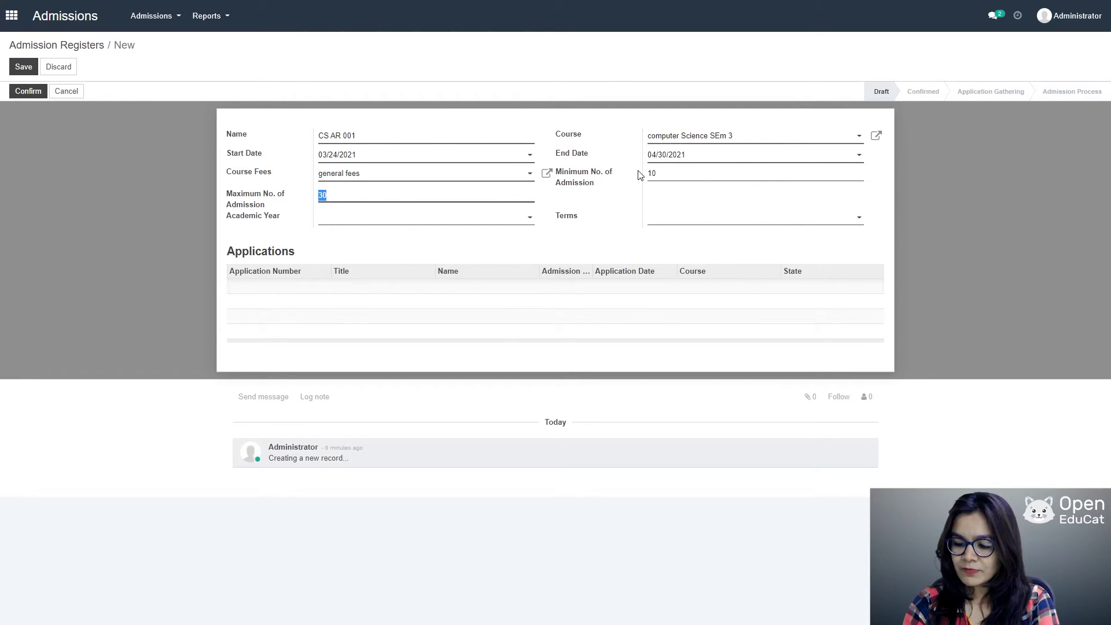
{"action": "type", "text": "45"}
{"action": "key", "text": "Tab"}
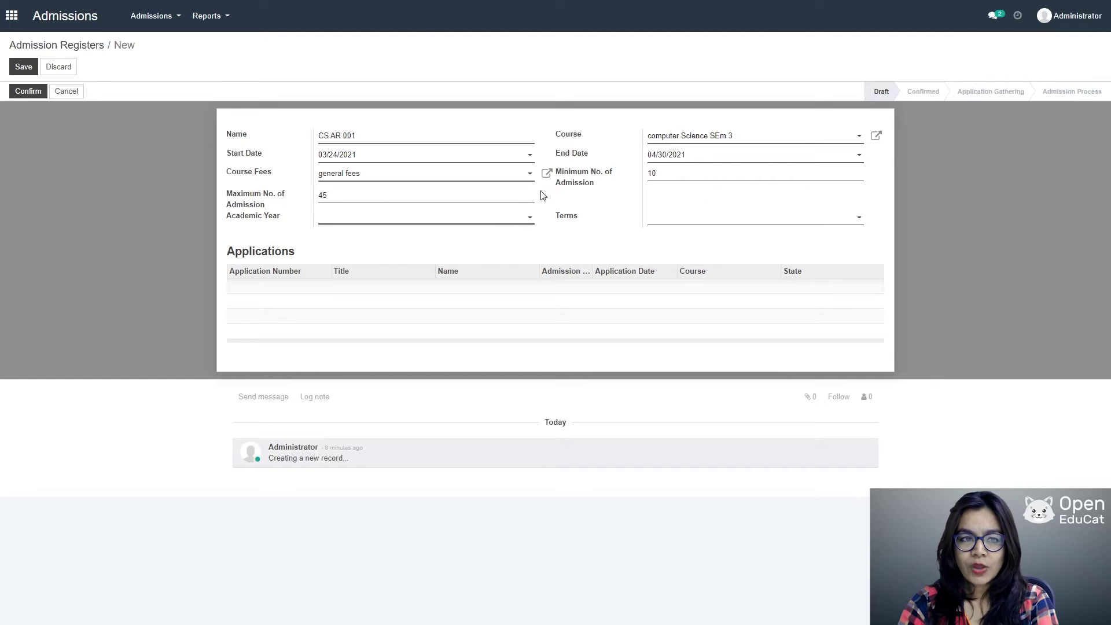
{"action": "left_click", "coordinate": [522, 224]}
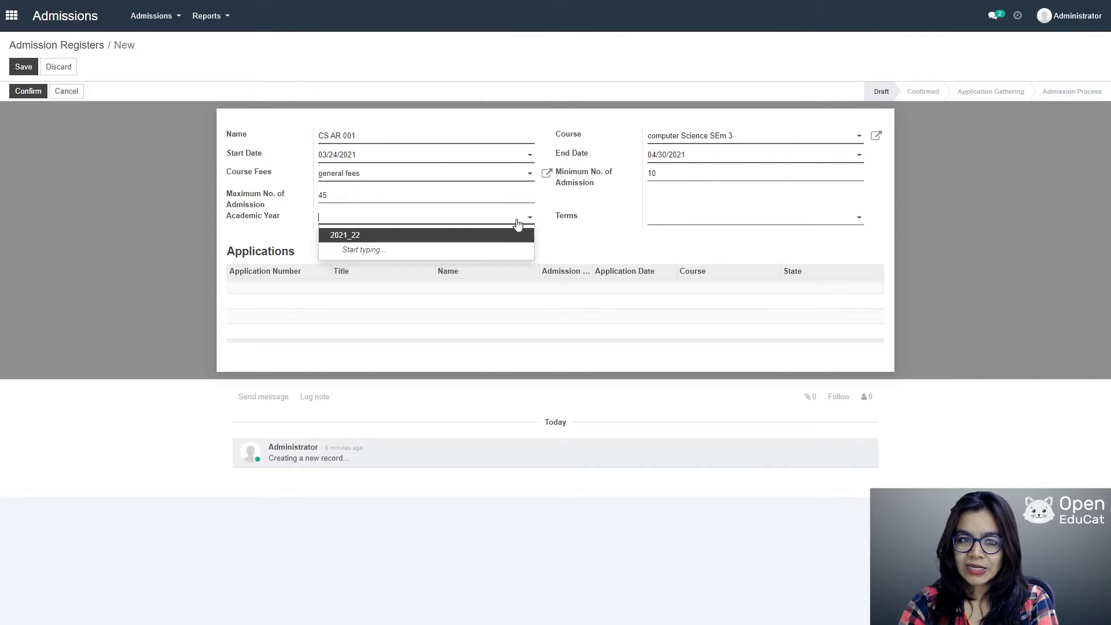
{"action": "left_click", "coordinate": [415, 236]}
{"action": "left_click", "coordinate": [853, 218]}
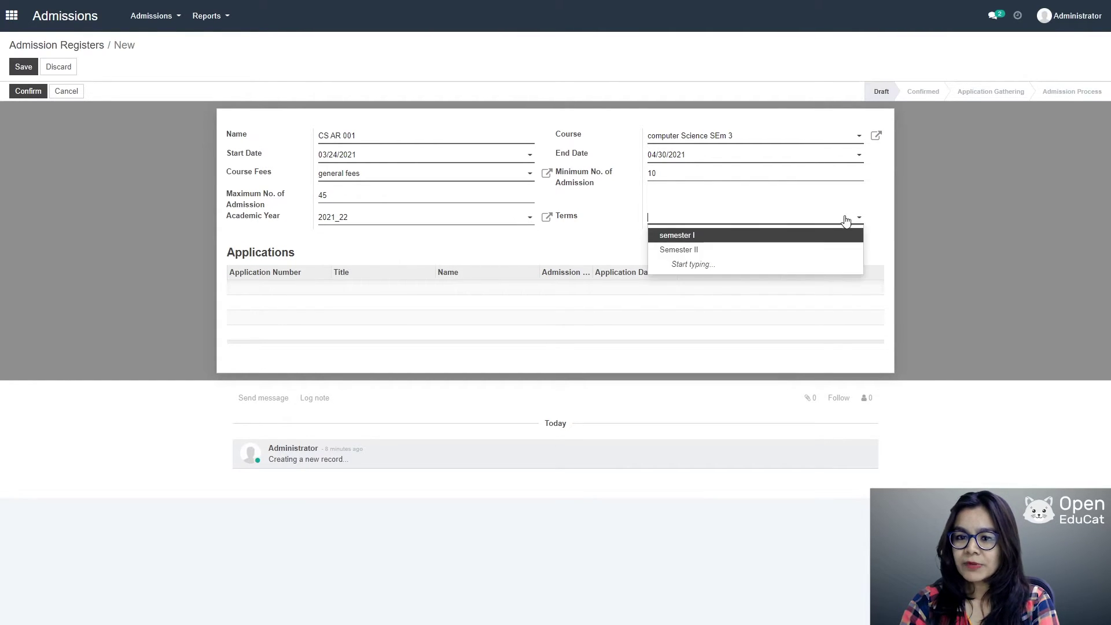
{"action": "left_click", "coordinate": [689, 237]}
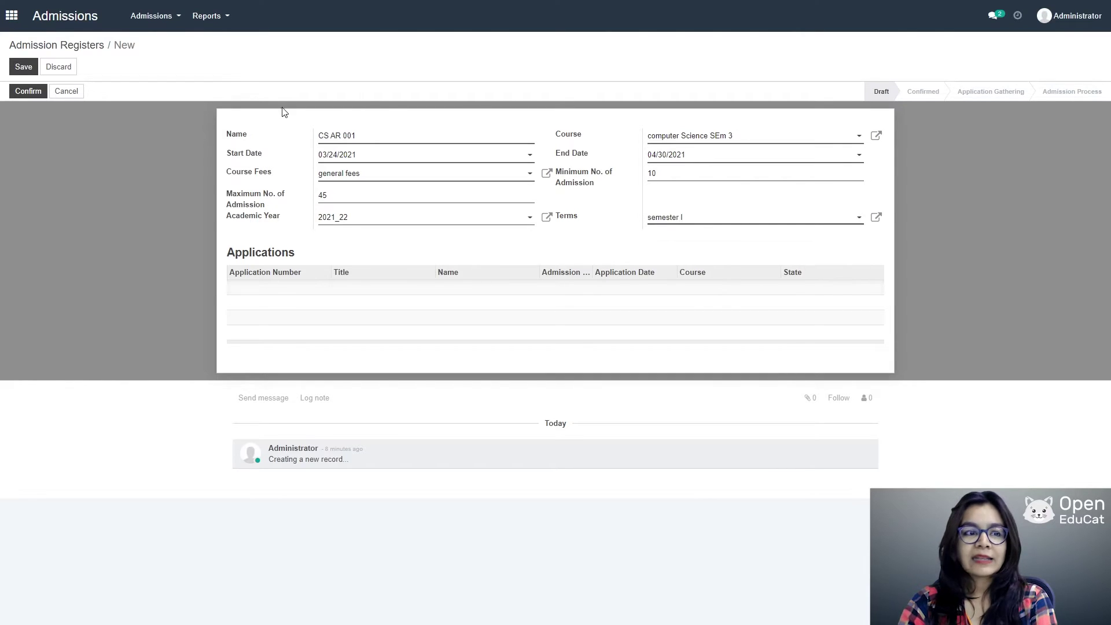
{"action": "left_click", "coordinate": [23, 69]}
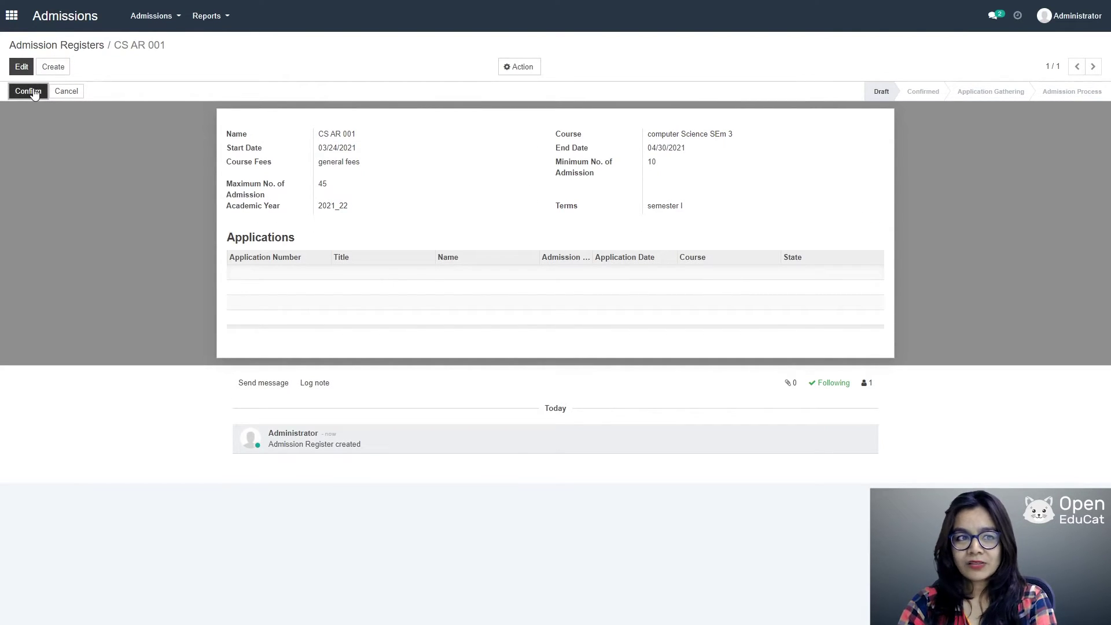
Step: Confirm register CS AR 001 and start gathering its applications
{"action": "left_click", "coordinate": [34, 93]}
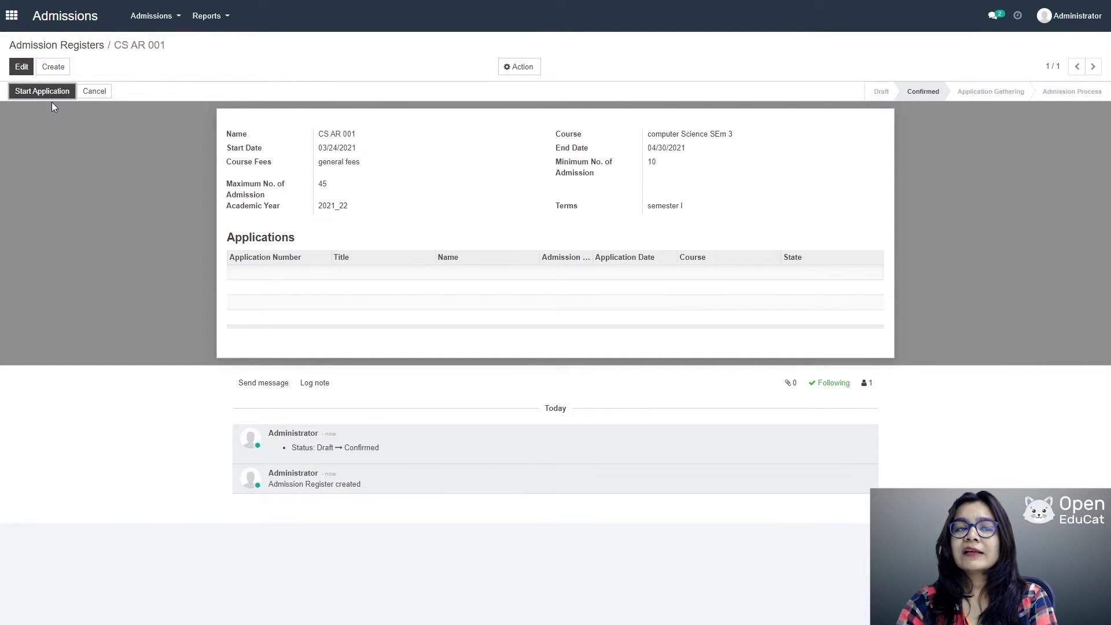
{"action": "left_click", "coordinate": [45, 93]}
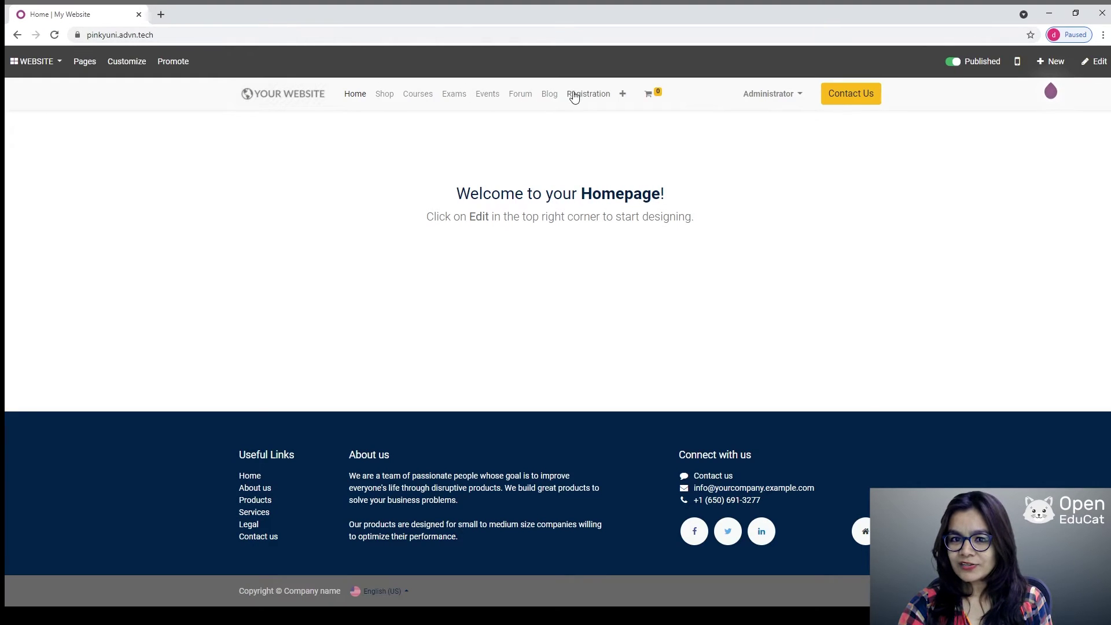
Step: On the registration page, choose course CS AR 001, enter the applicant's first, middle and last names, and select Female
{"action": "left_click", "coordinate": [576, 98]}
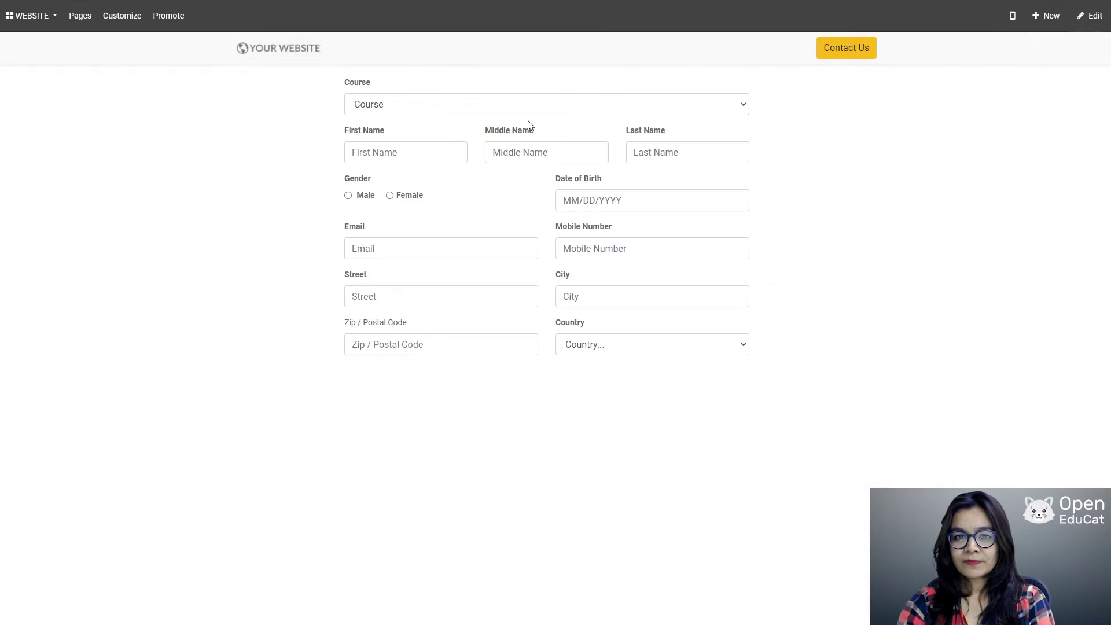
{"action": "left_click", "coordinate": [742, 106]}
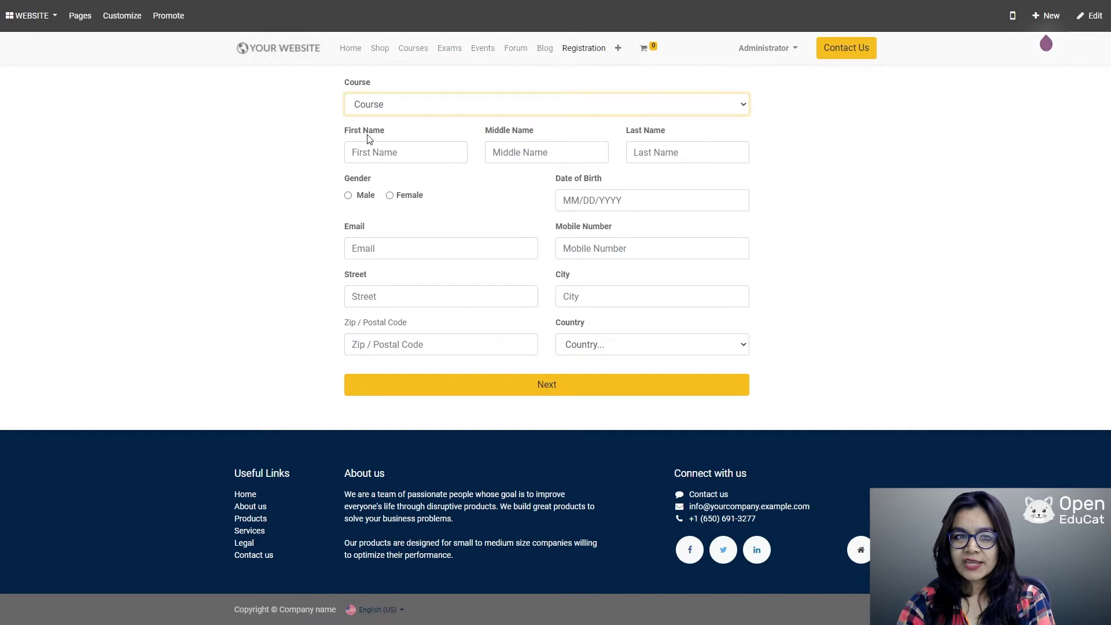
{"action": "key", "text": "Down"}
{"action": "left_click", "coordinate": [385, 150]}
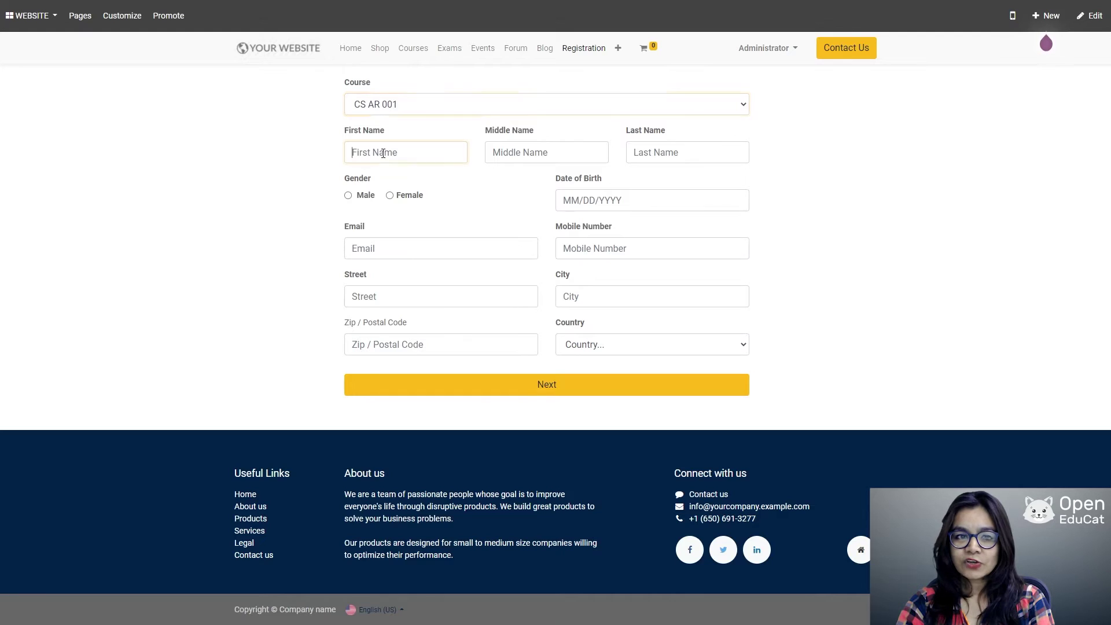
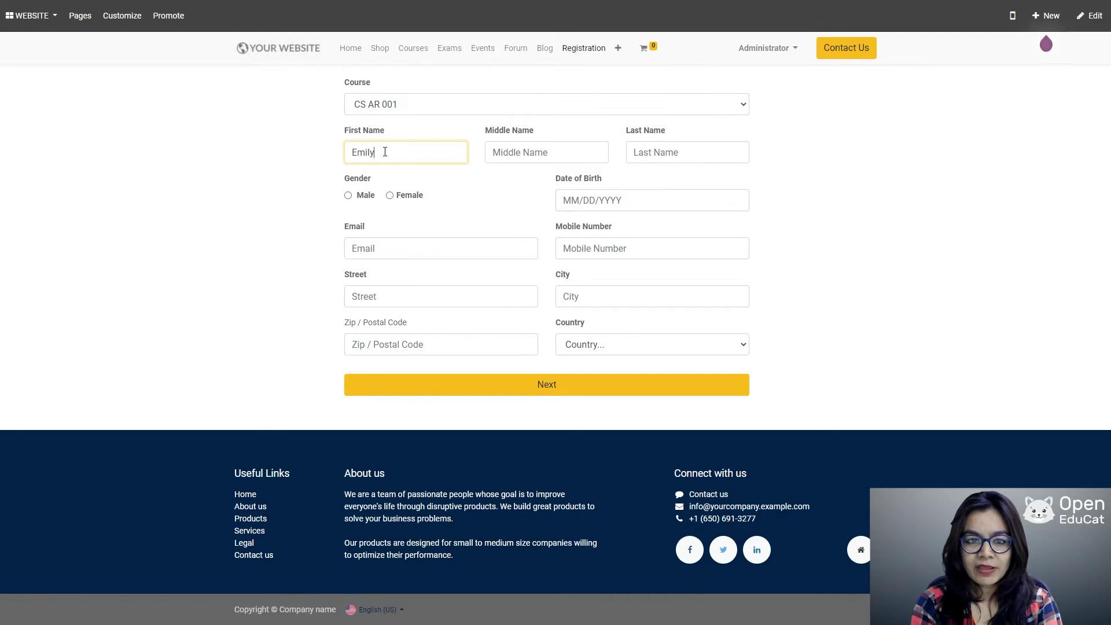
{"action": "key", "text": "Tab"}
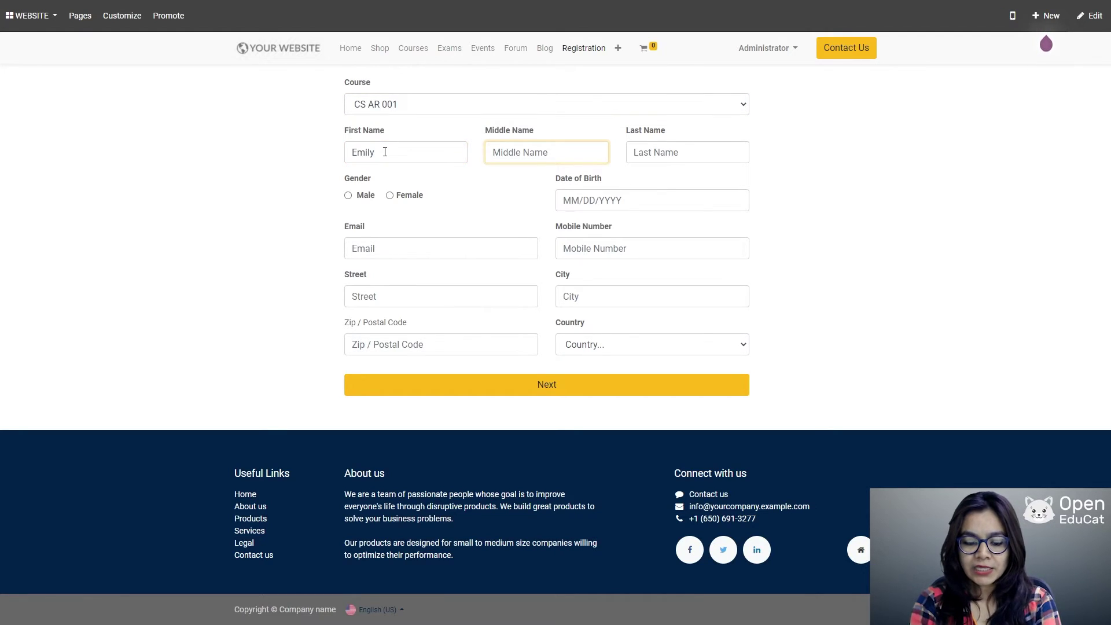
{"action": "key", "text": "Tab"}
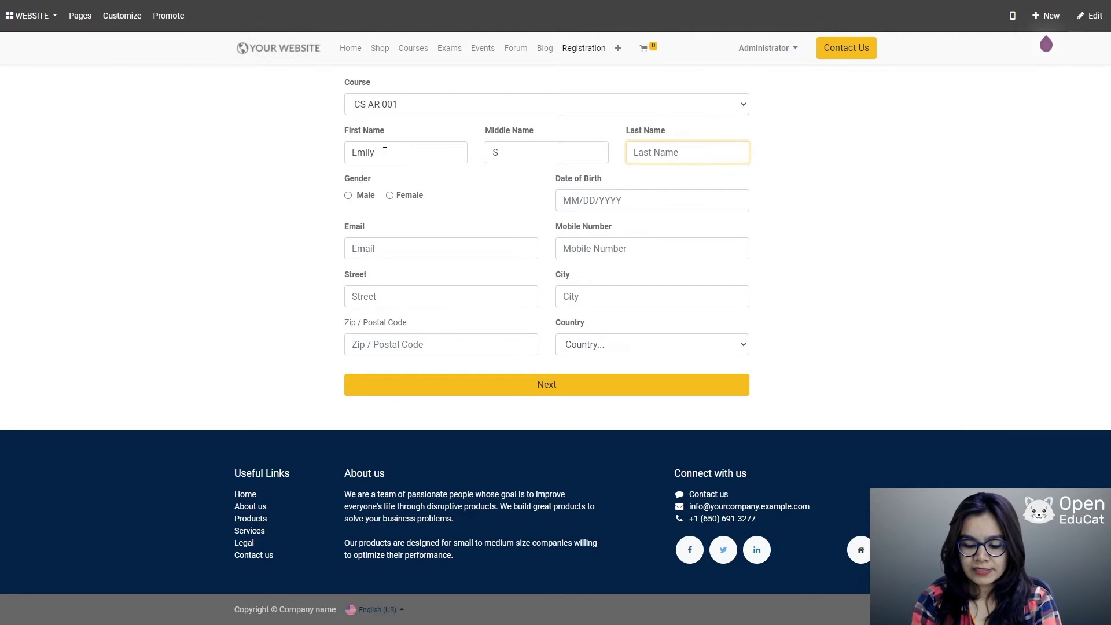
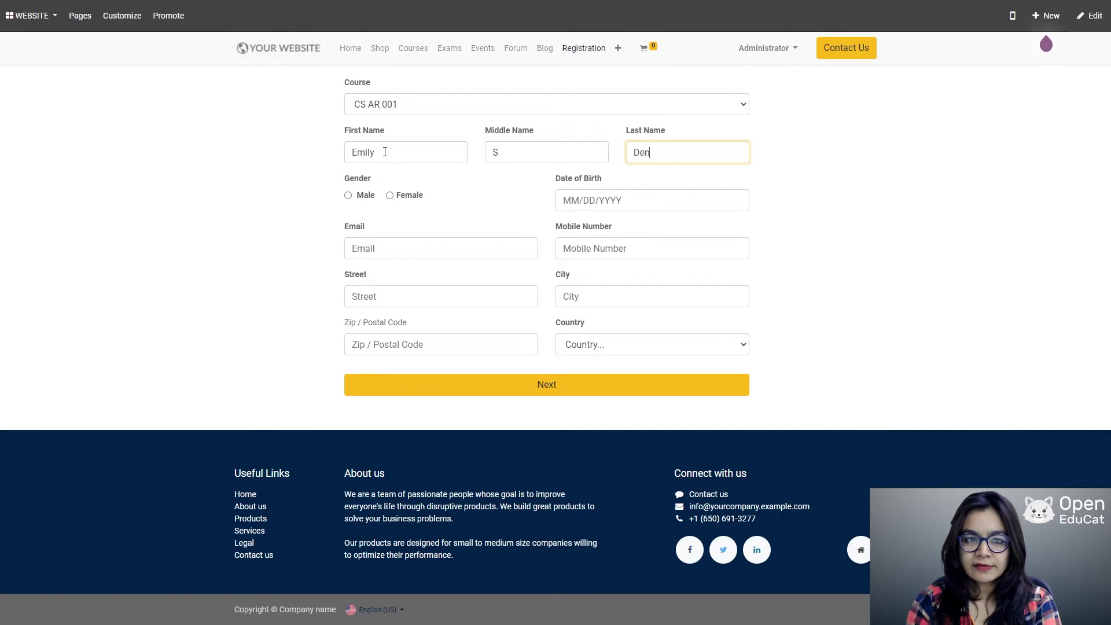
{"action": "left_click", "coordinate": [390, 196]}
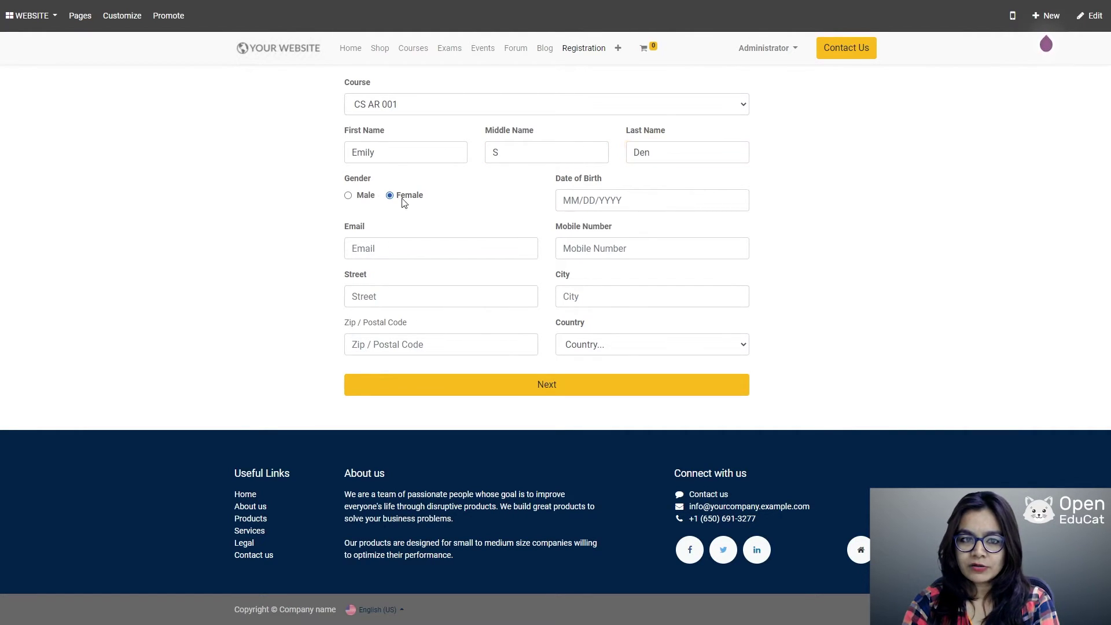
Step: Pick the applicant's date of birth and enter their e-mail address and mobile number
{"action": "left_click", "coordinate": [608, 200]}
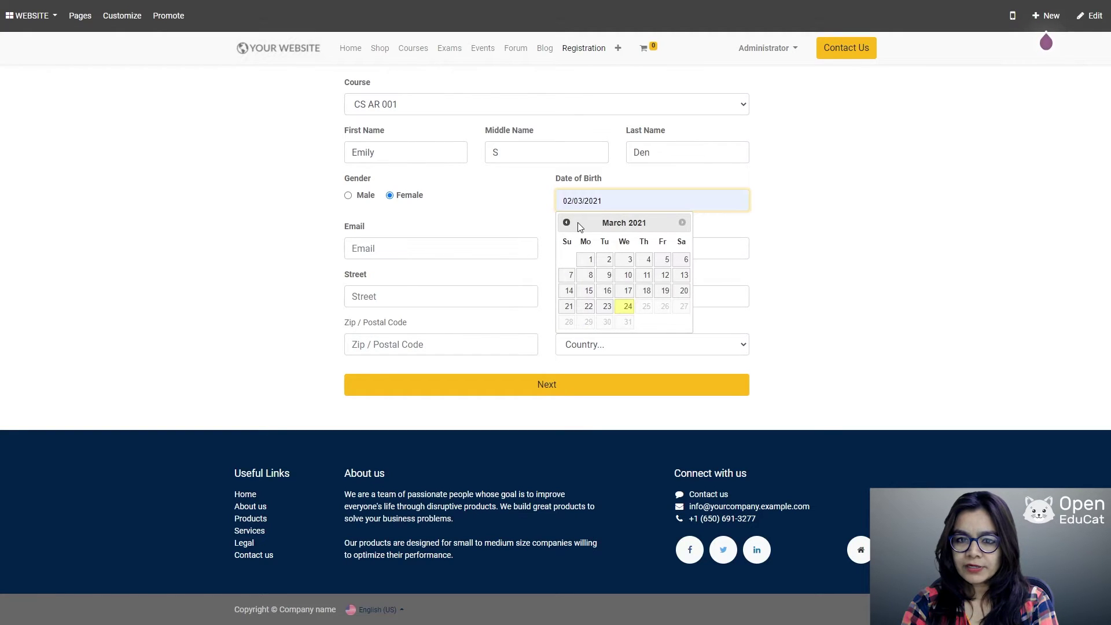
{"action": "left_click", "coordinate": [578, 223]}
{"action": "left_click", "coordinate": [398, 248]}
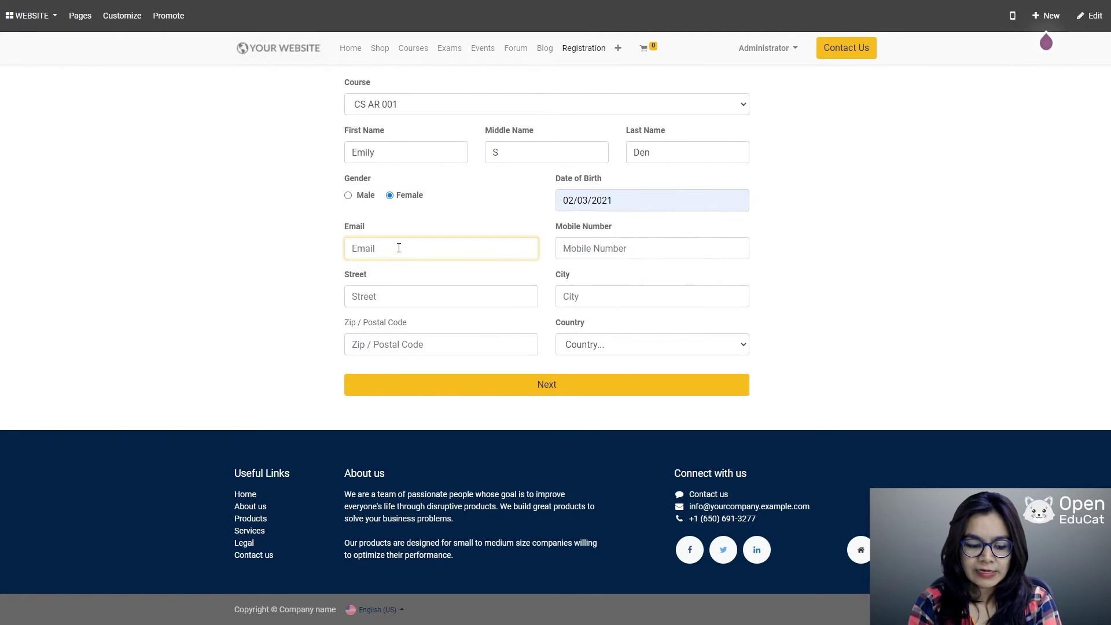
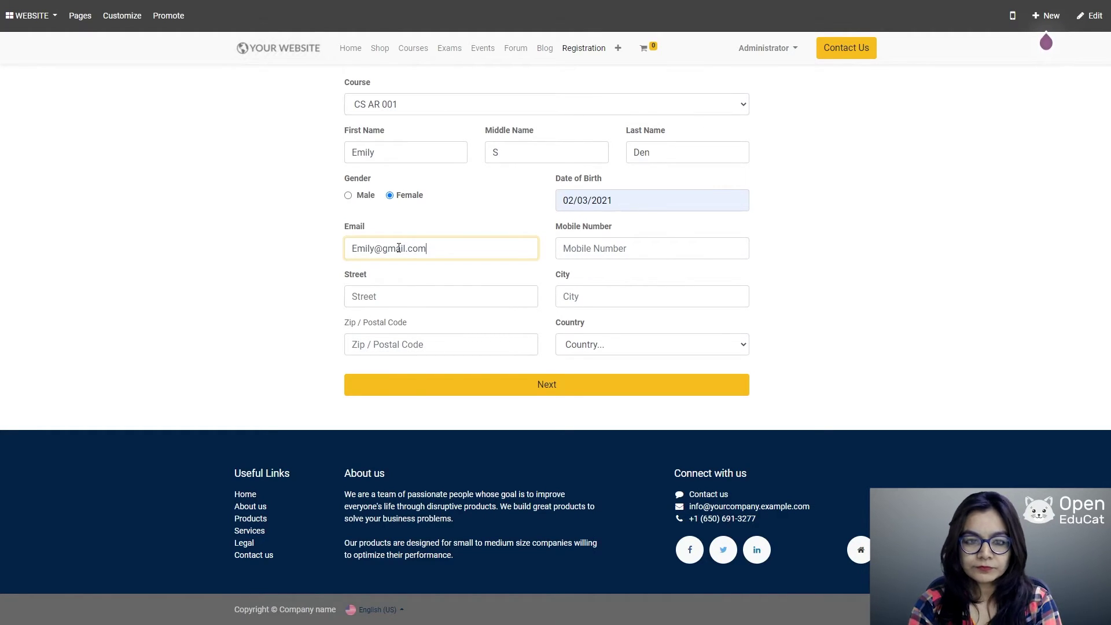
{"action": "key", "text": "Tab"}
{"action": "type", "text": "12345678"}
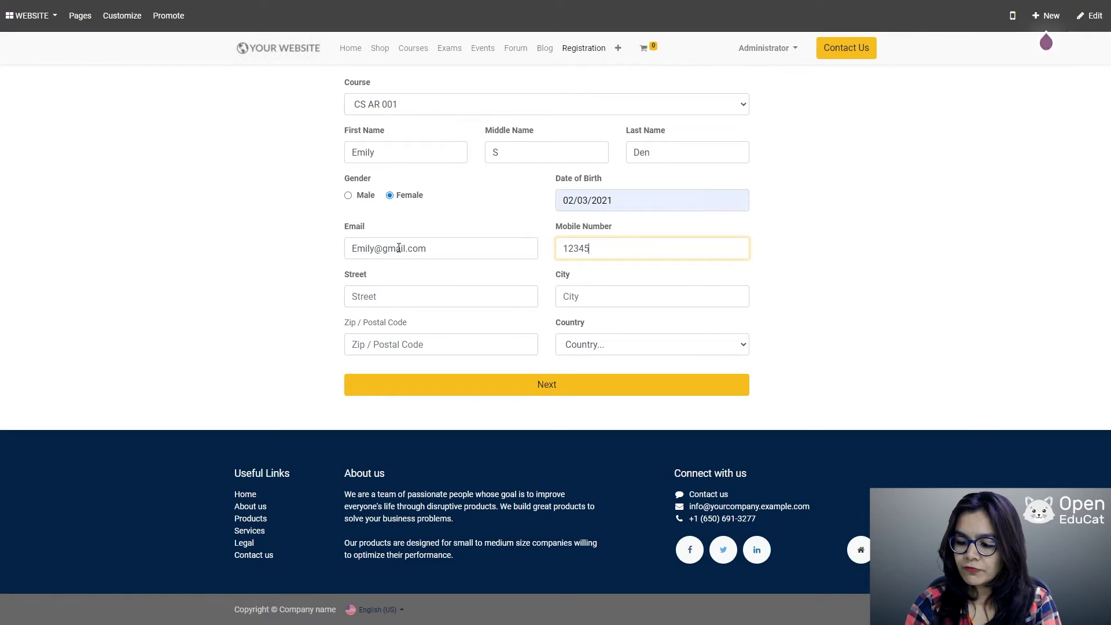
Step: Enter the street and city, correcting the misspelled city name
{"action": "left_click", "coordinate": [360, 295]}
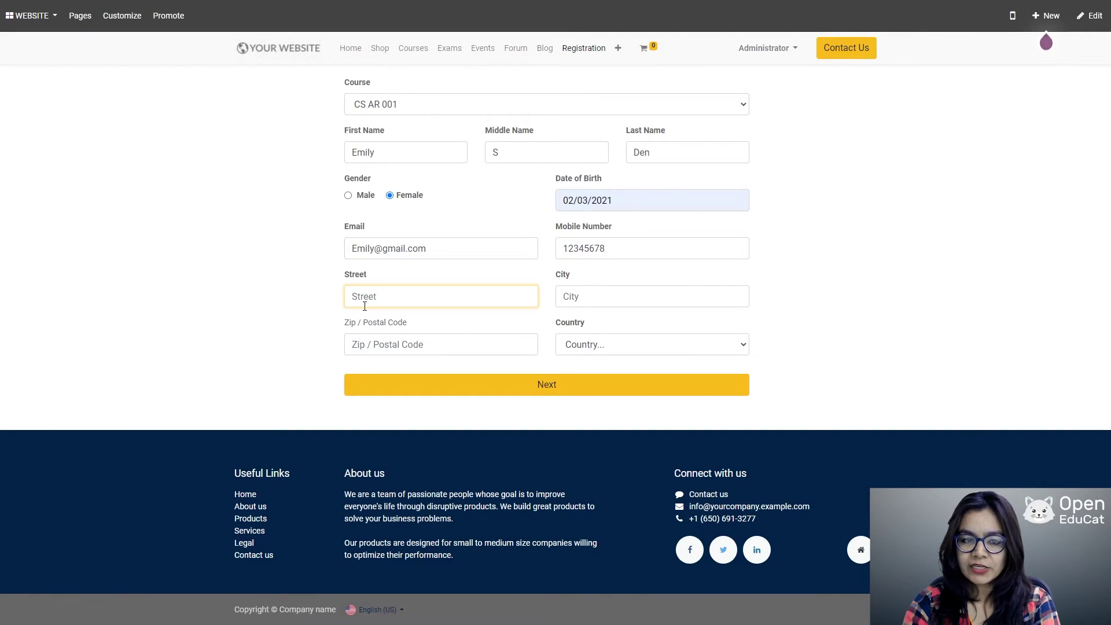
{"action": "type", "text": "TREET"}
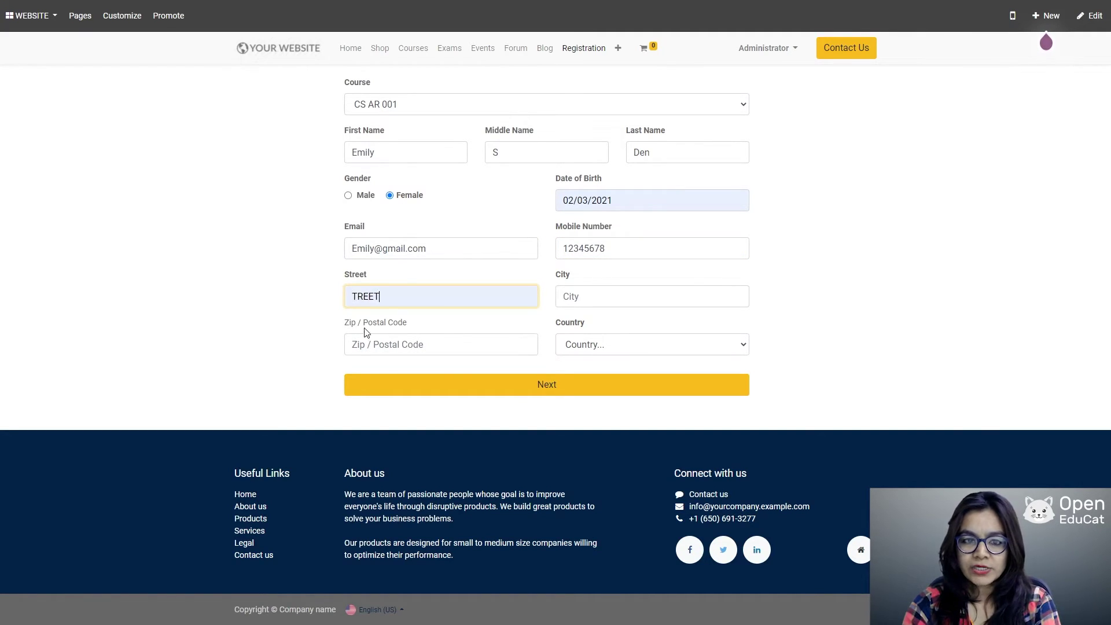
{"action": "left_click", "coordinate": [571, 297]}
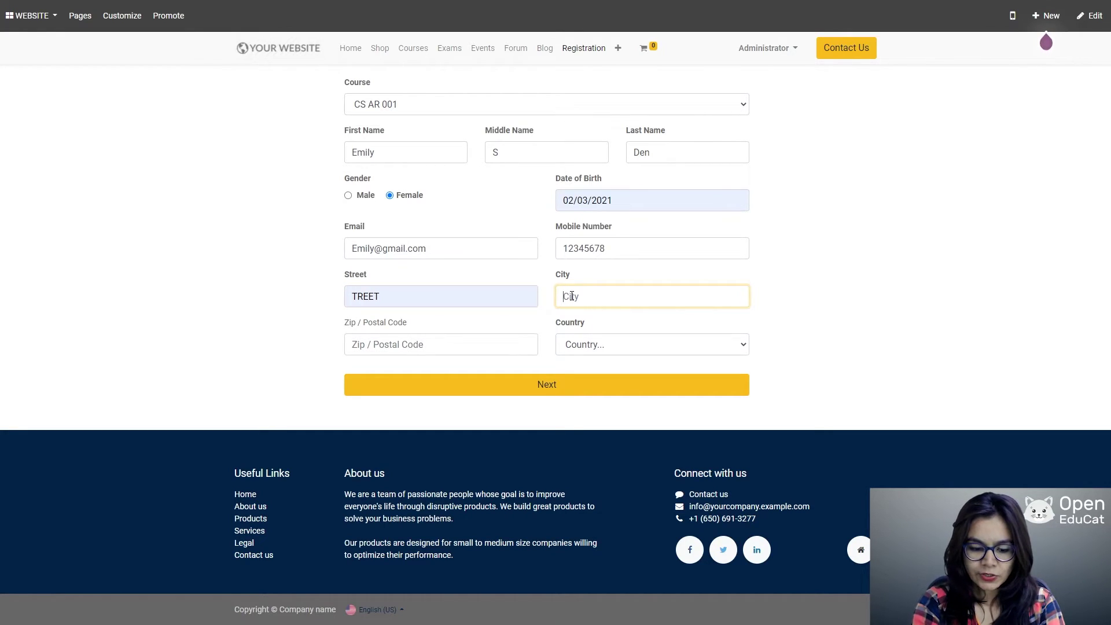
{"action": "type", "text": "Tora"}
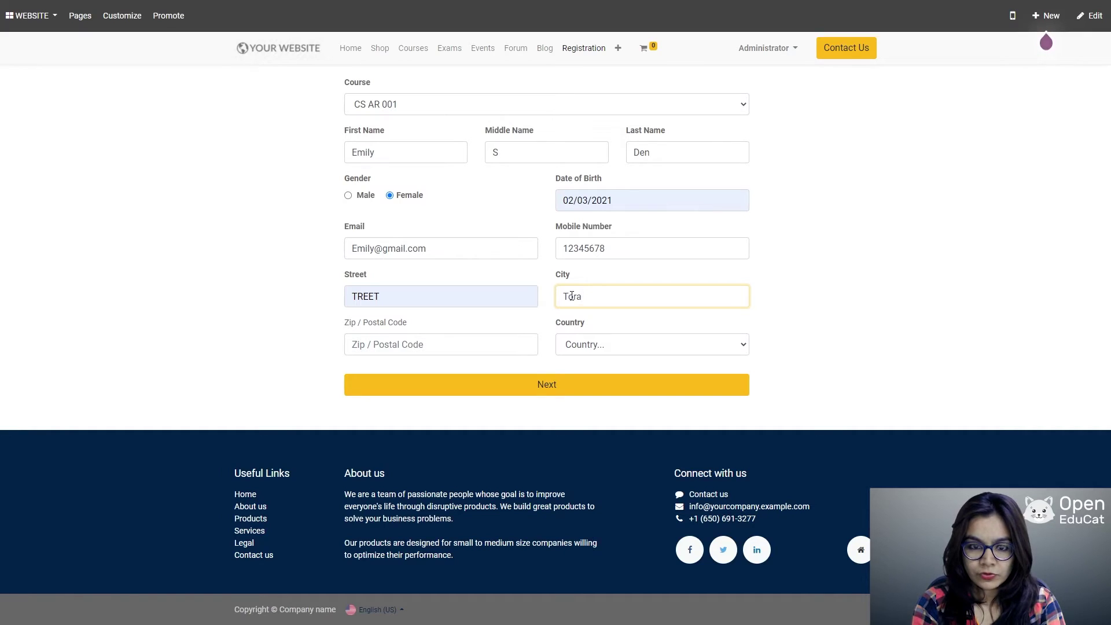
{"action": "type", "text": "nto"}
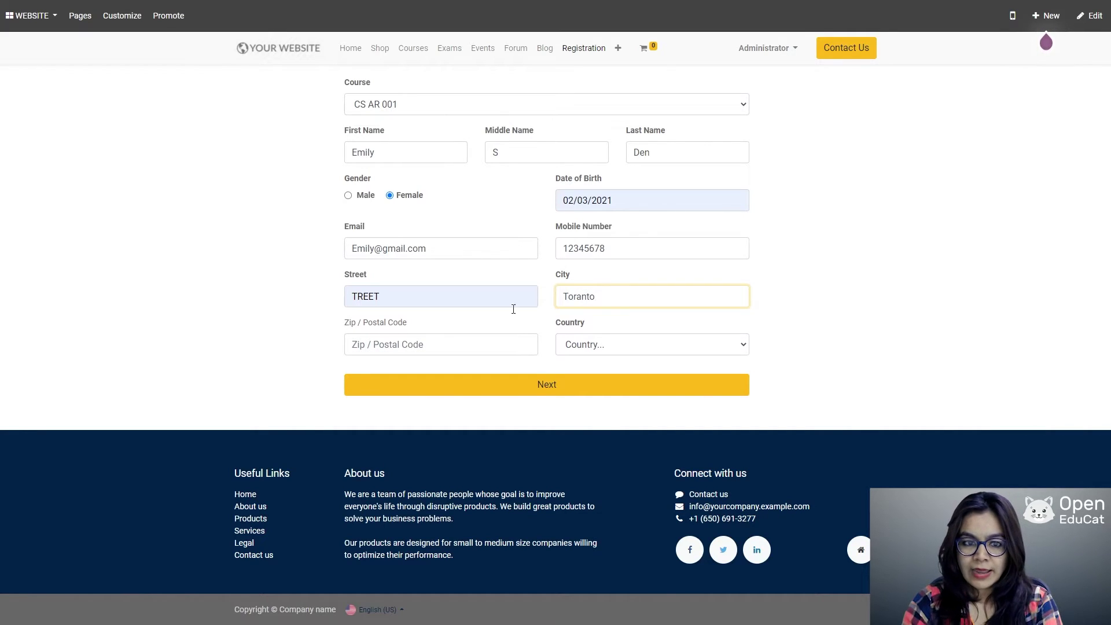
{"action": "left_click", "coordinate": [416, 348]}
{"action": "left_click", "coordinate": [580, 296]}
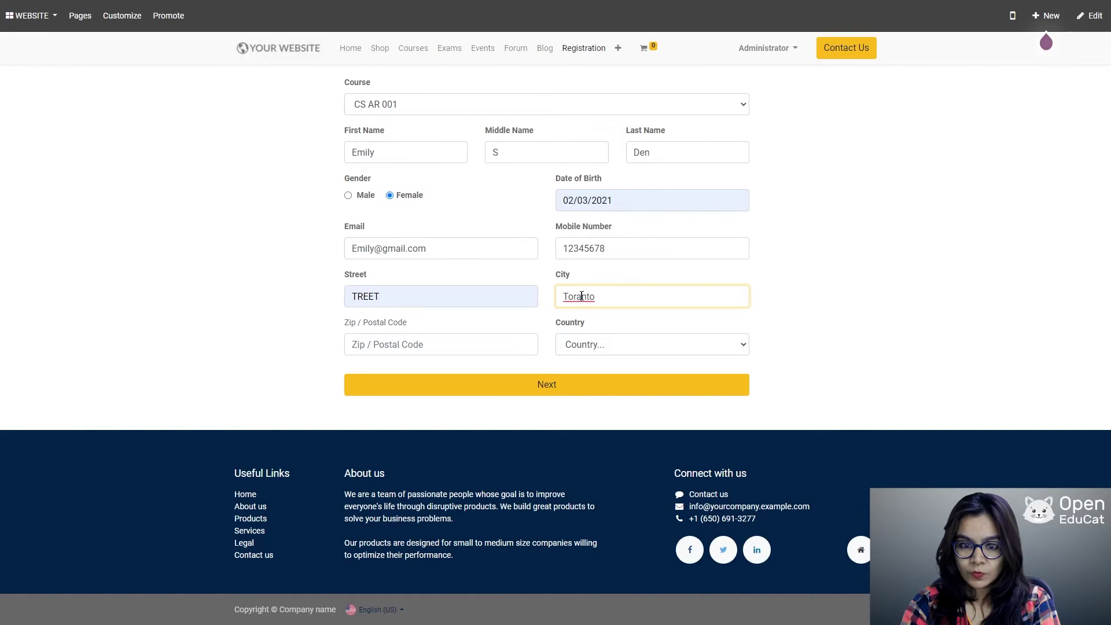
{"action": "key", "text": "BackSpace"}
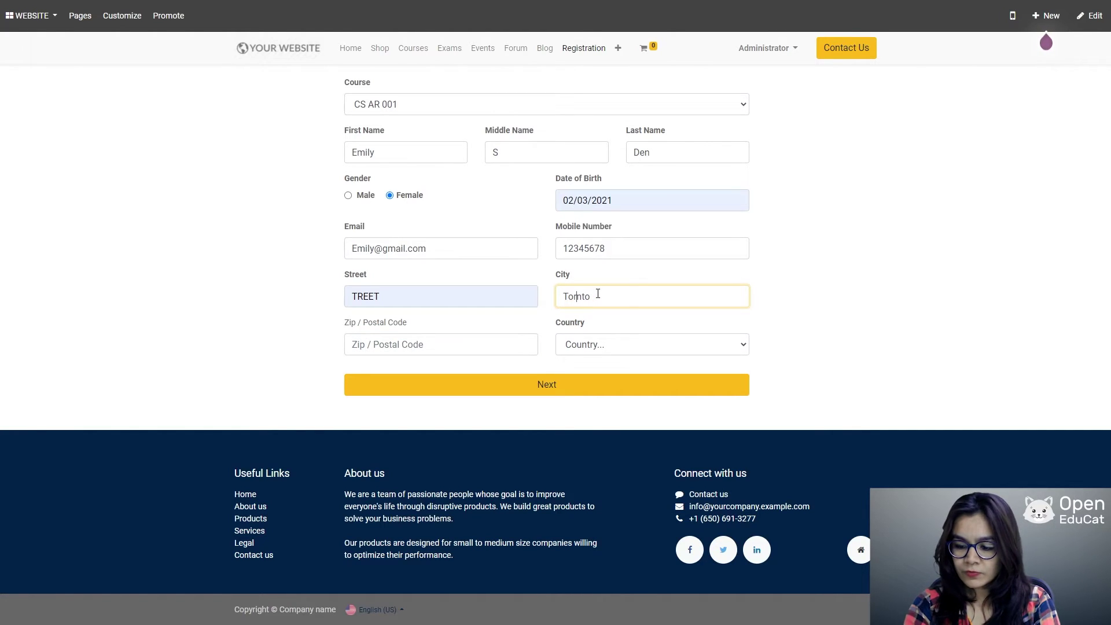
{"action": "type", "text": "or"}
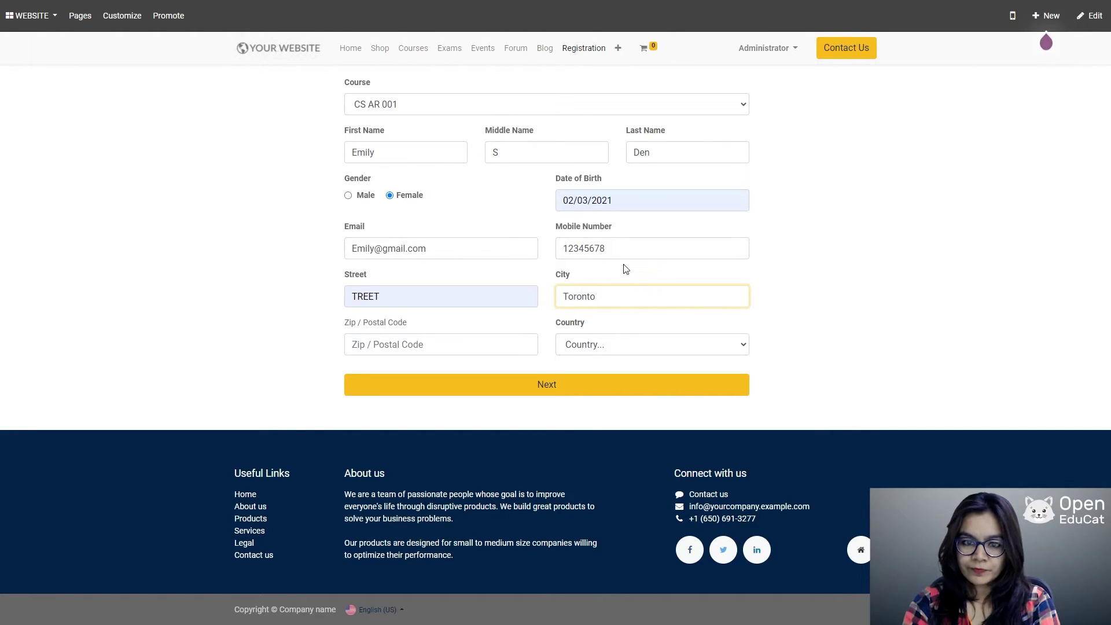
Step: Enter the zip code, choose Canada as the country, and submit the registration
{"action": "left_click", "coordinate": [438, 346]}
{"action": "type", "text": "12"}
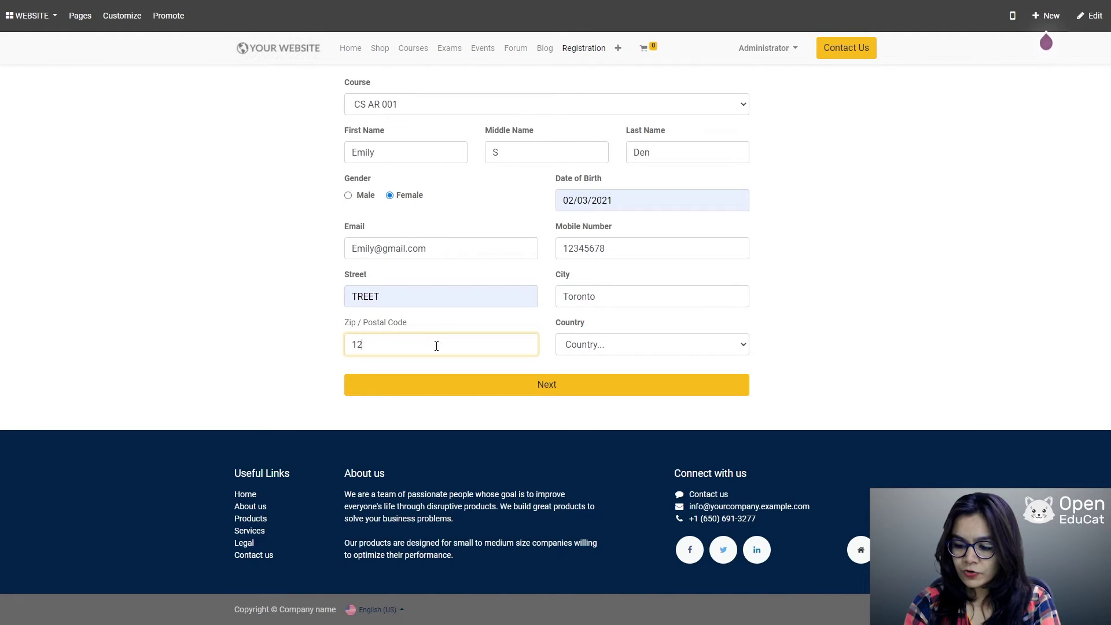
{"action": "type", "text": "3456"}
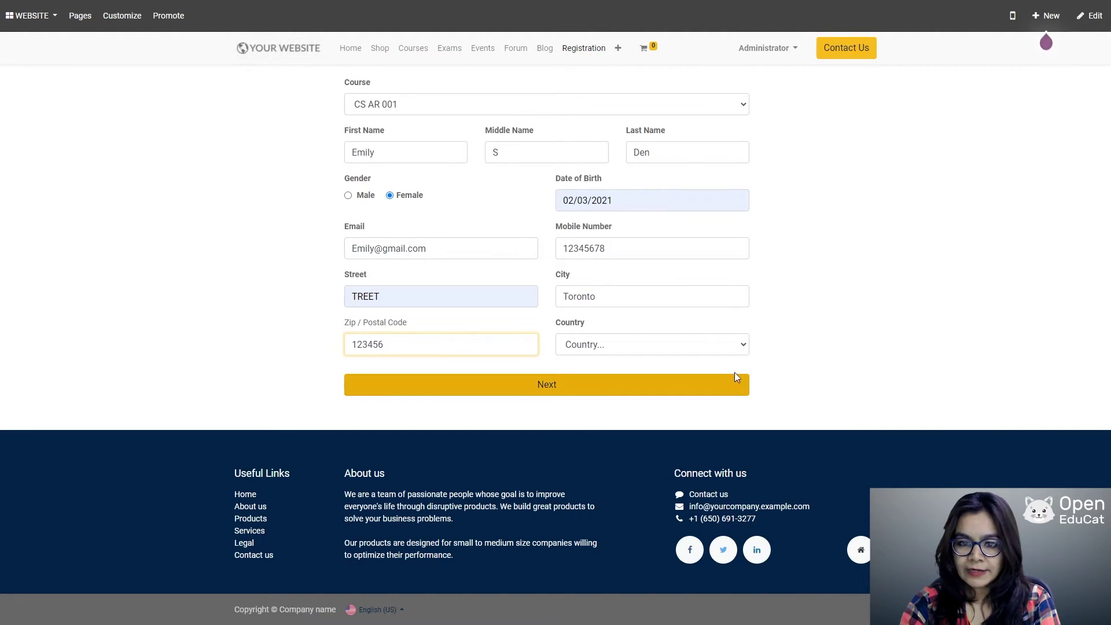
{"action": "left_click", "coordinate": [741, 347]}
{"action": "left_click", "coordinate": [602, 460]}
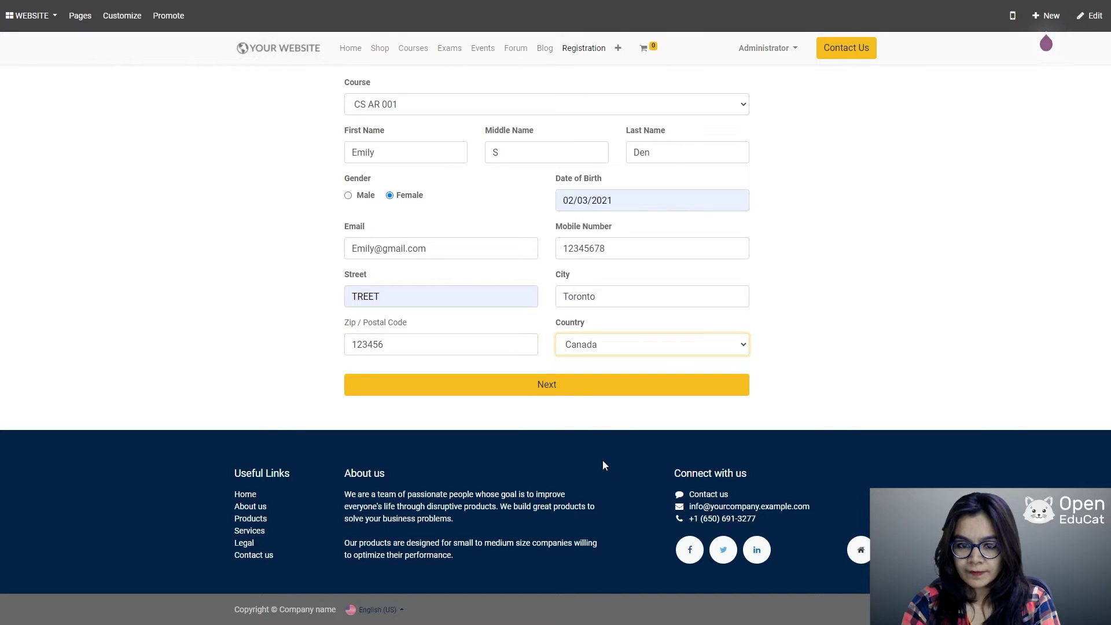
{"action": "left_click", "coordinate": [549, 387]}
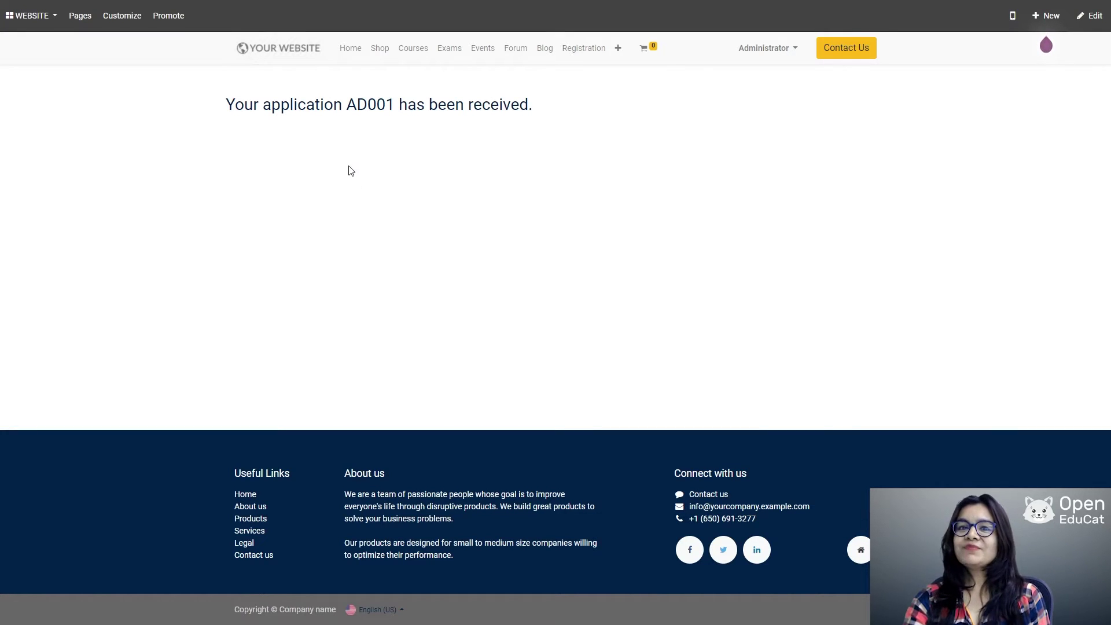
Step: Leave the website for the backend and open Admissions > Applications from the Admissions app
{"action": "left_click", "coordinate": [18, 14]}
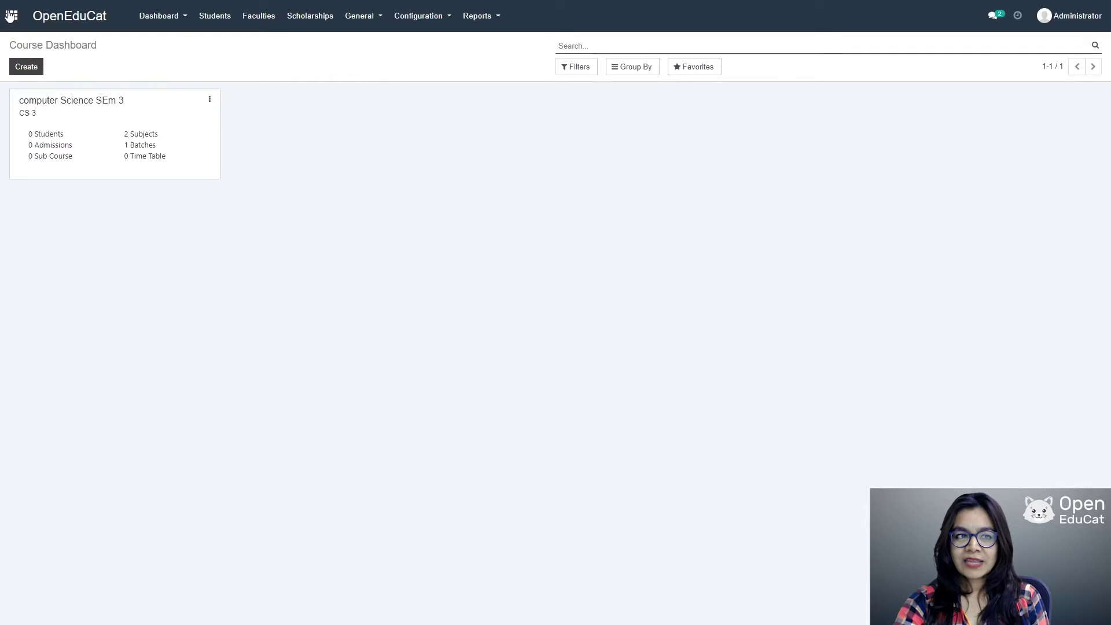
{"action": "left_click", "coordinate": [9, 15]}
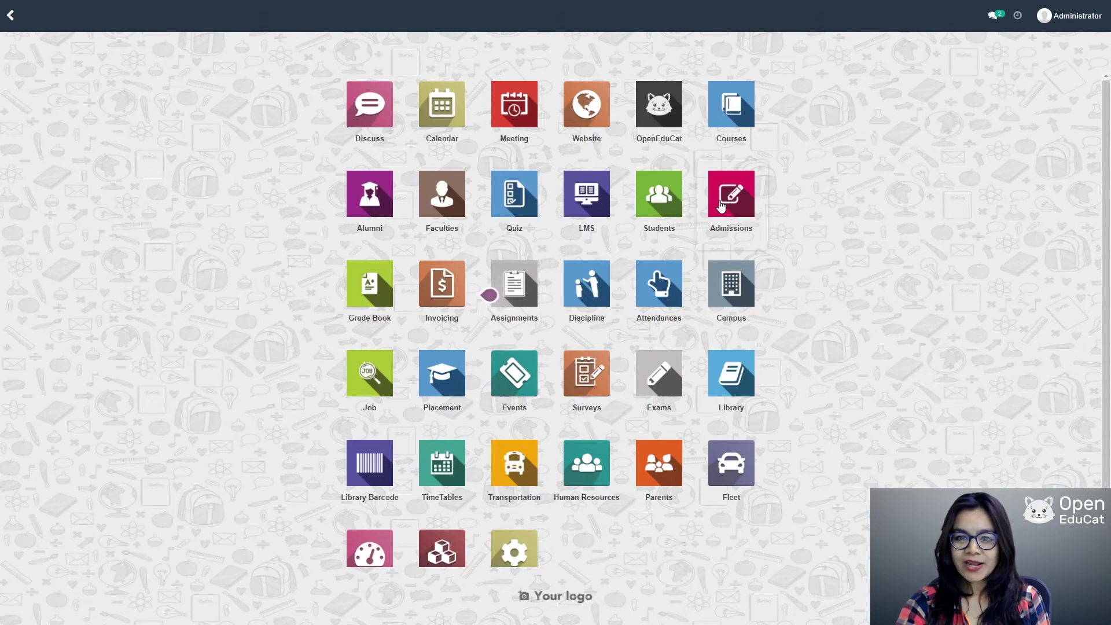
{"action": "left_click", "coordinate": [746, 209]}
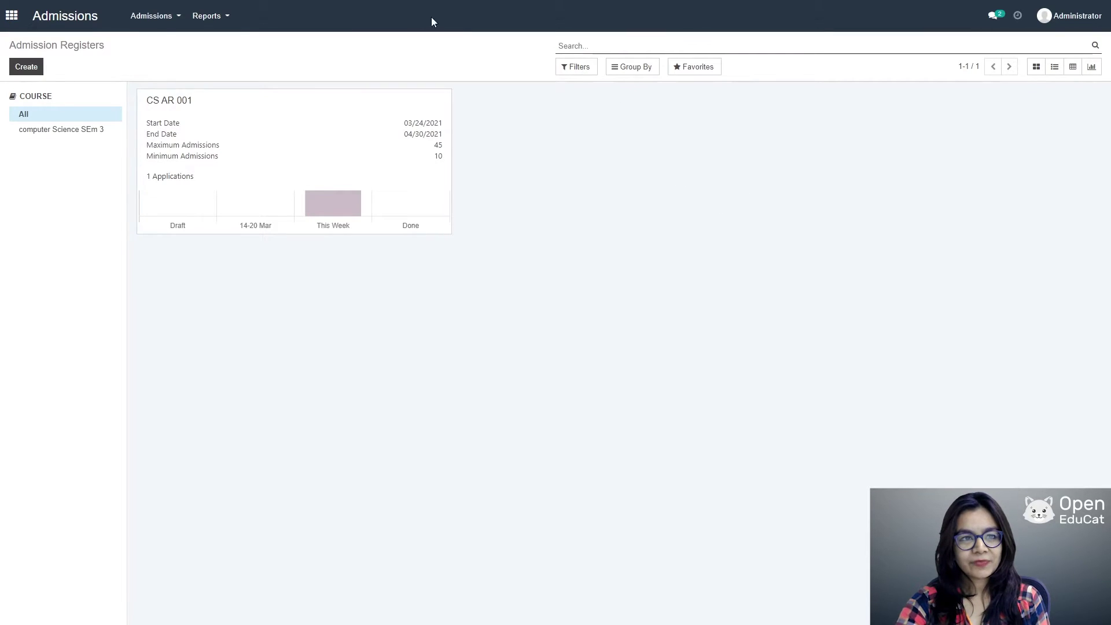
{"action": "left_click", "coordinate": [167, 18]}
{"action": "left_click", "coordinate": [168, 58]}
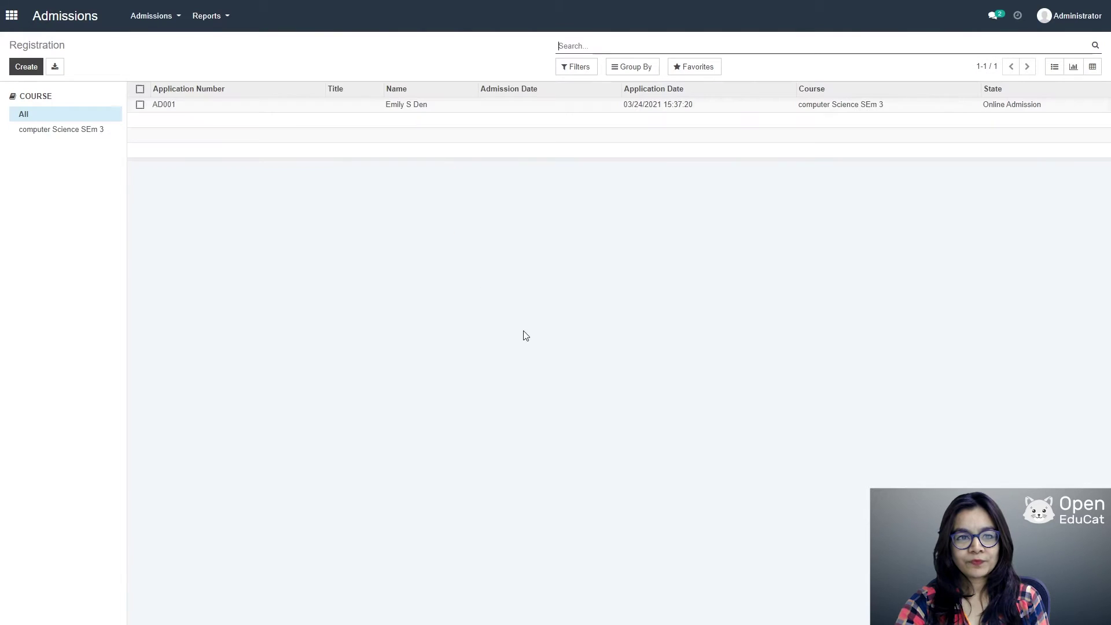
Step: Edit AD001 to set batch i, academic year 2021_22 and term semester I
{"action": "left_click", "coordinate": [330, 106]}
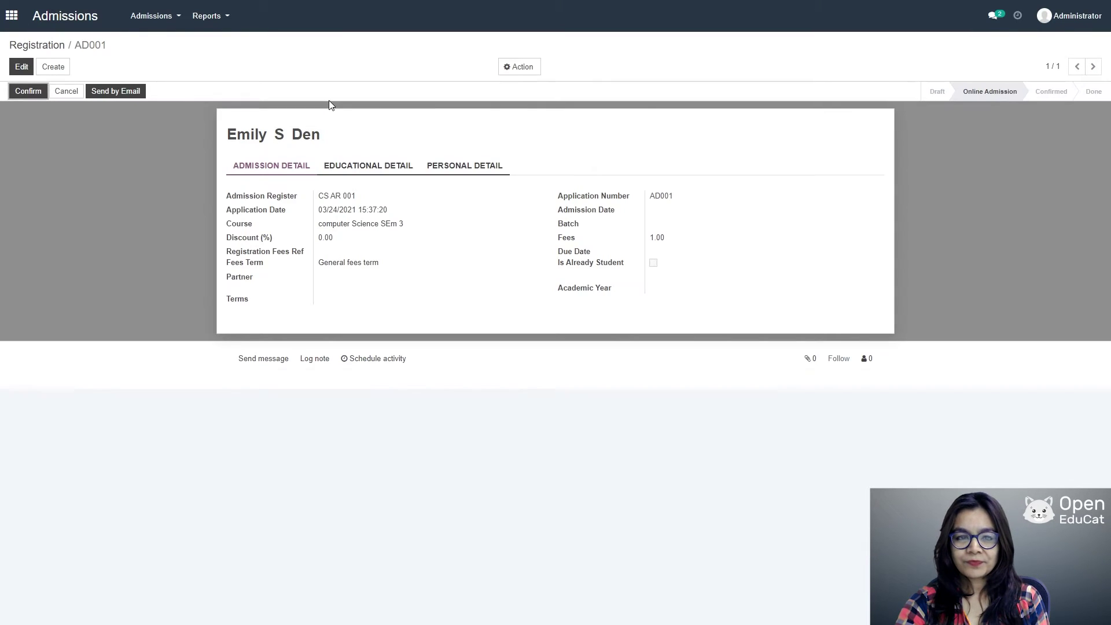
{"action": "left_click", "coordinate": [21, 68]}
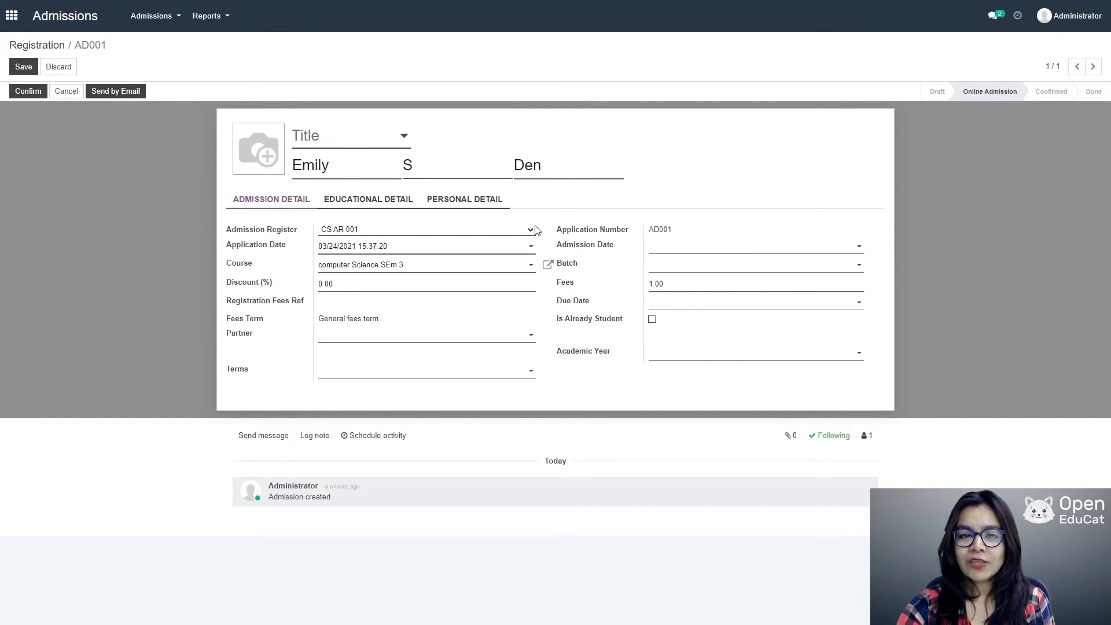
{"action": "left_click", "coordinate": [848, 266]}
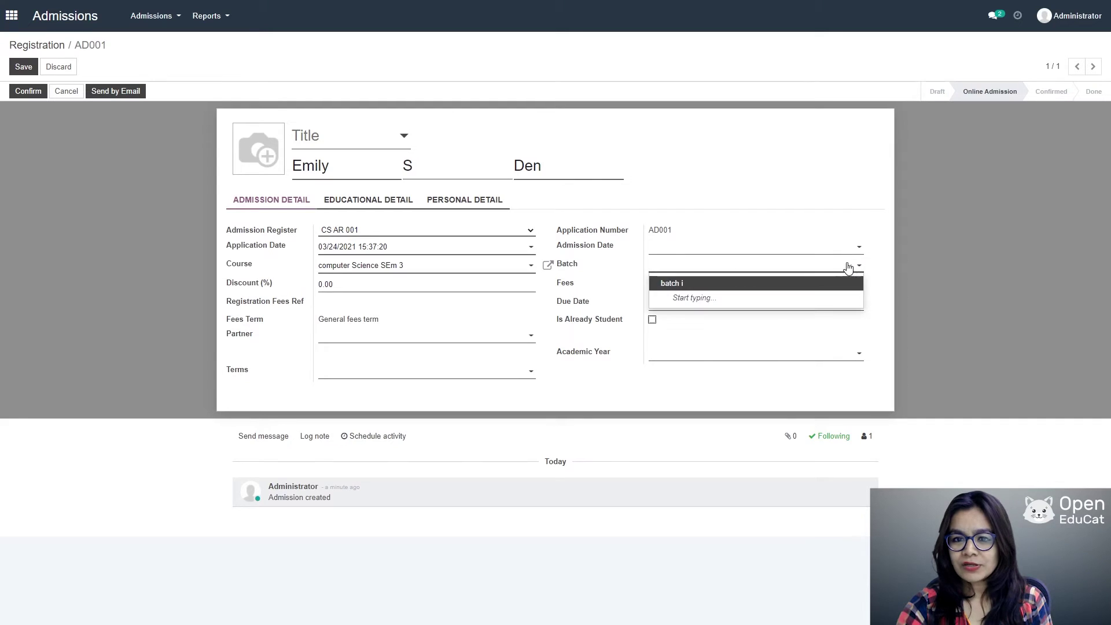
{"action": "left_click", "coordinate": [685, 285]}
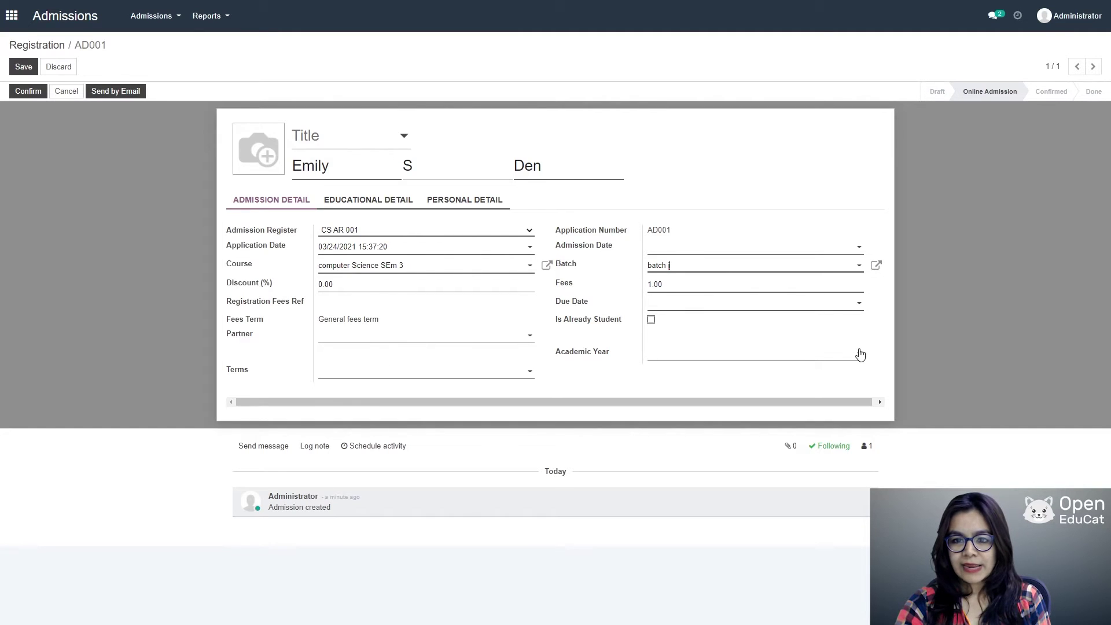
{"action": "left_click", "coordinate": [841, 354]}
{"action": "left_click", "coordinate": [700, 370]}
{"action": "left_click", "coordinate": [496, 374]}
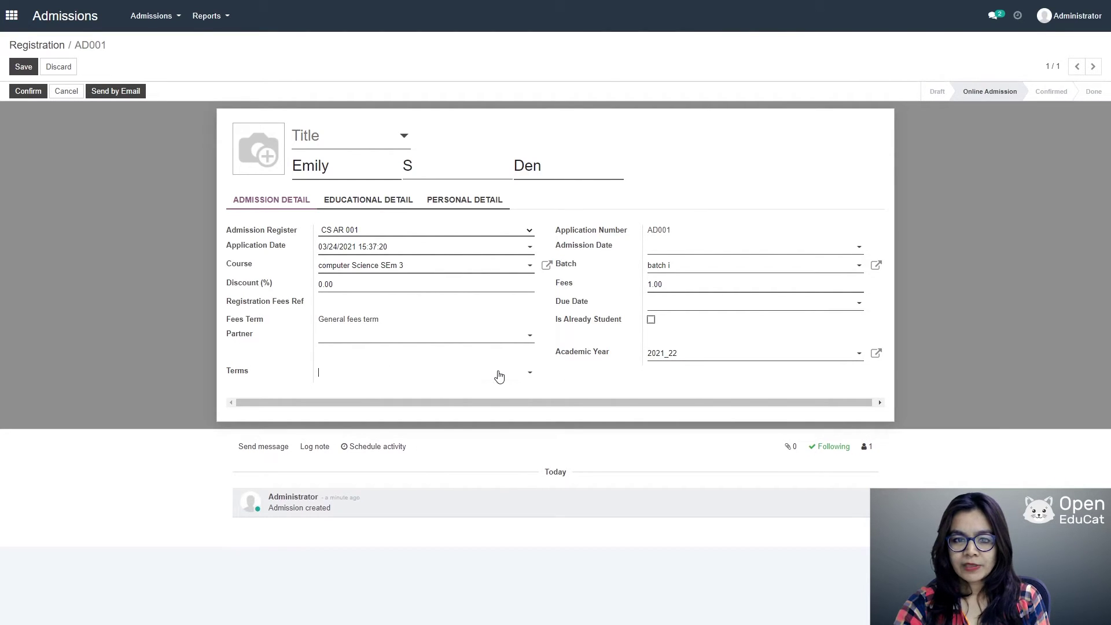
{"action": "left_click", "coordinate": [363, 390]}
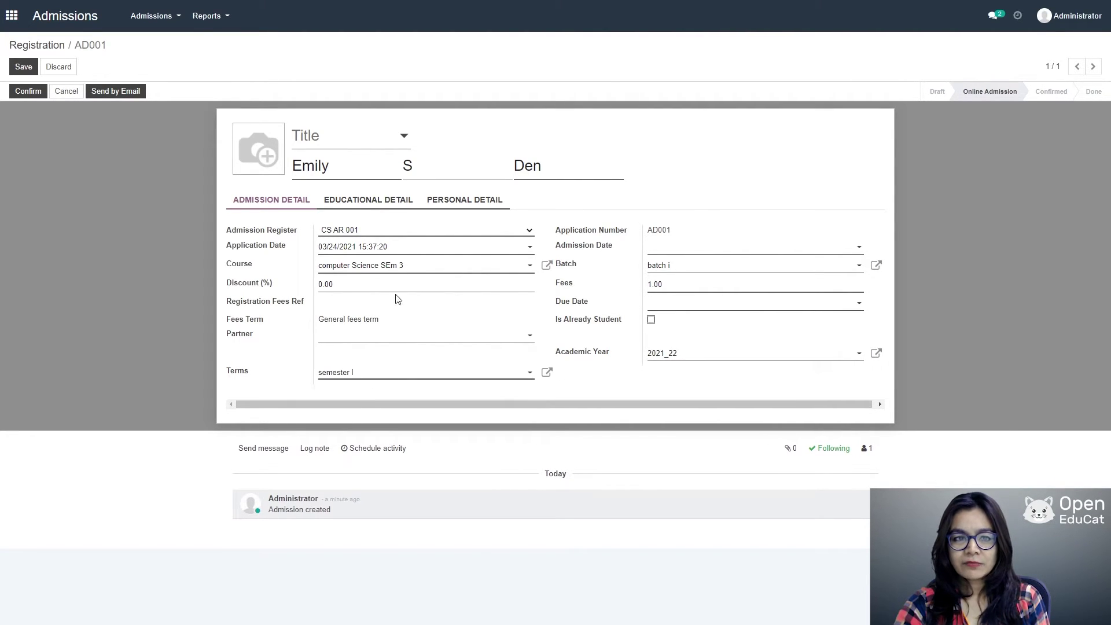
Step: Enter the applicant's mobile number on the Personal Detail tab
{"action": "left_click", "coordinate": [470, 204]}
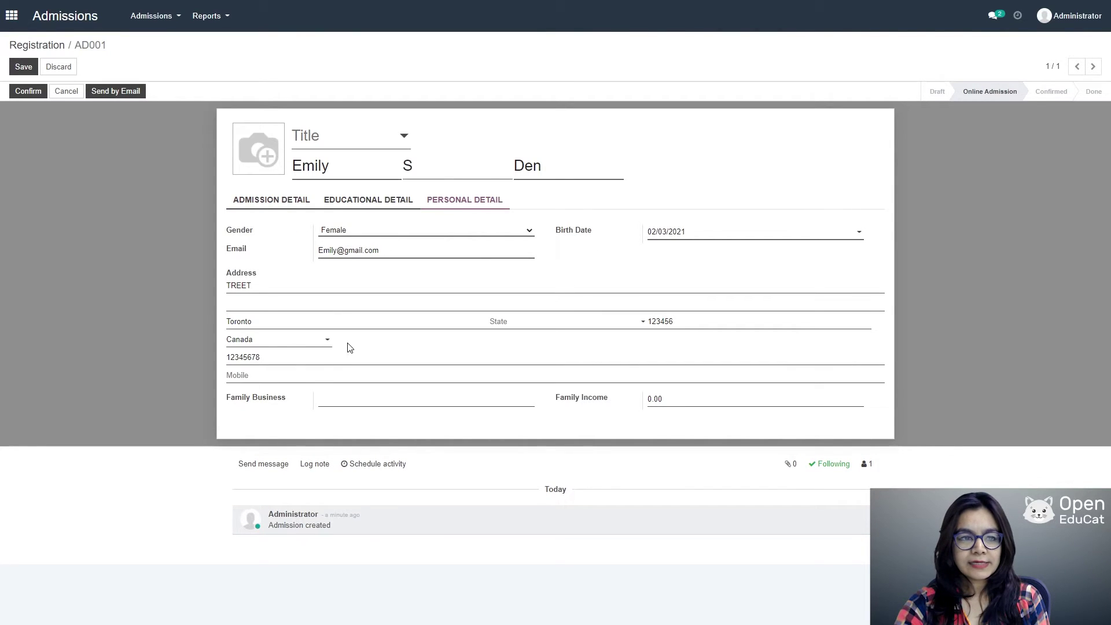
{"action": "left_click", "coordinate": [263, 378]}
{"action": "type", "text": "1"}
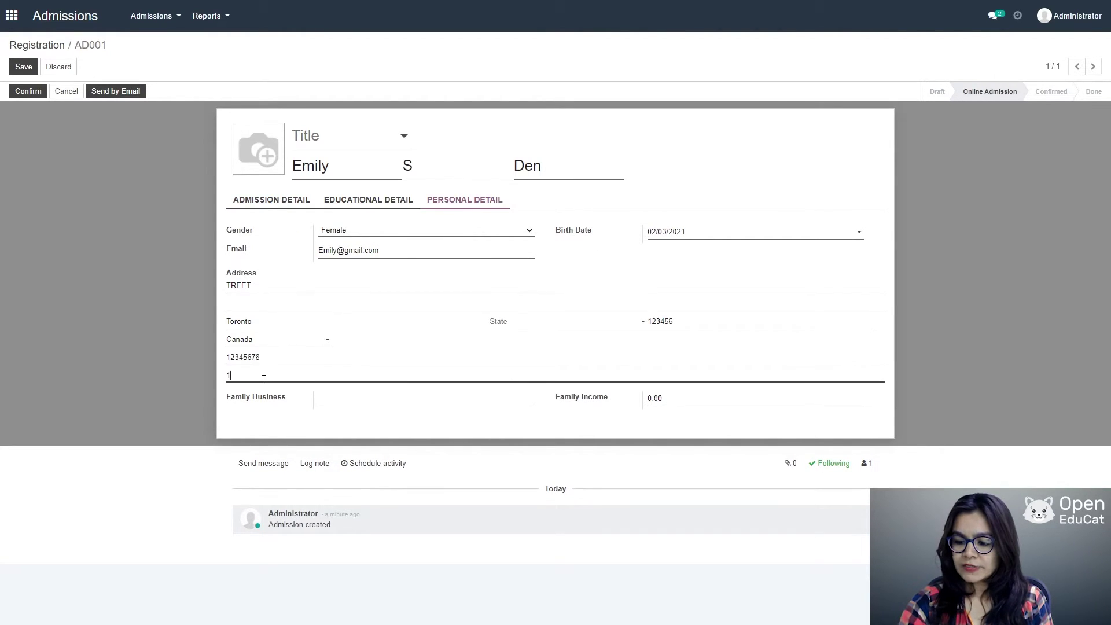
{"action": "type", "text": "2345678"}
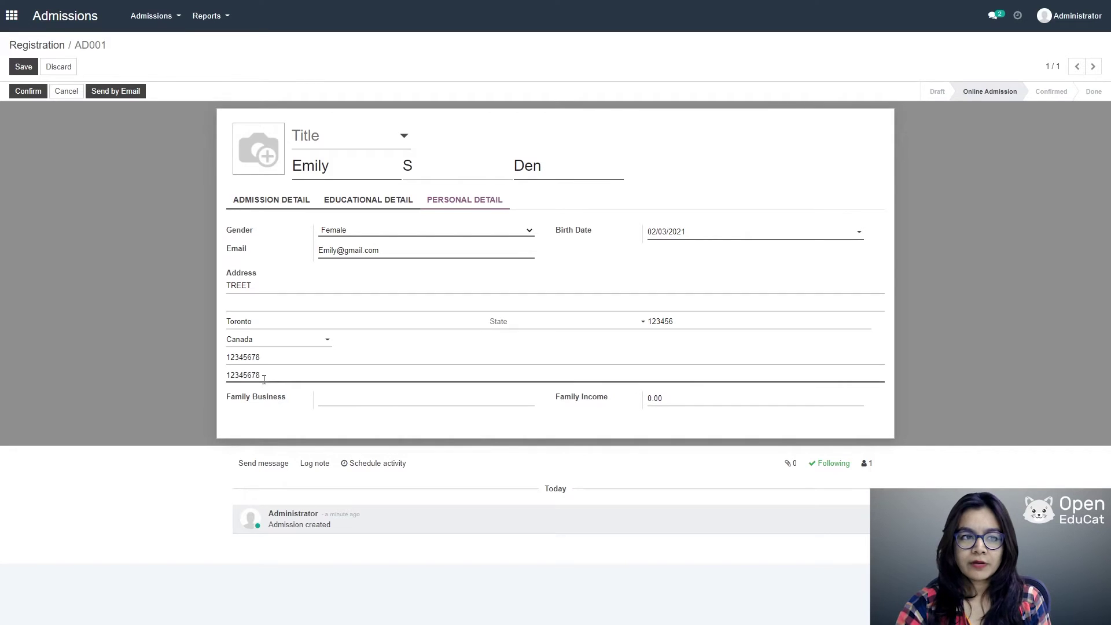
Step: Save AD001, then Confirm, Admission Confirm and Enroll it through to Done
{"action": "left_click", "coordinate": [16, 67]}
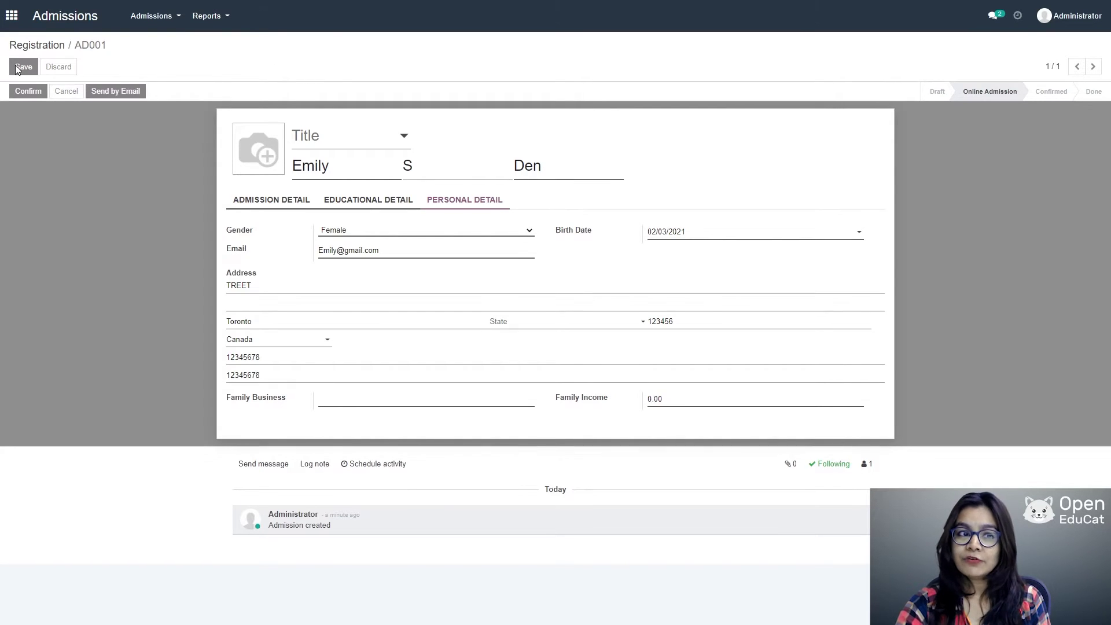
{"action": "left_click", "coordinate": [25, 91]}
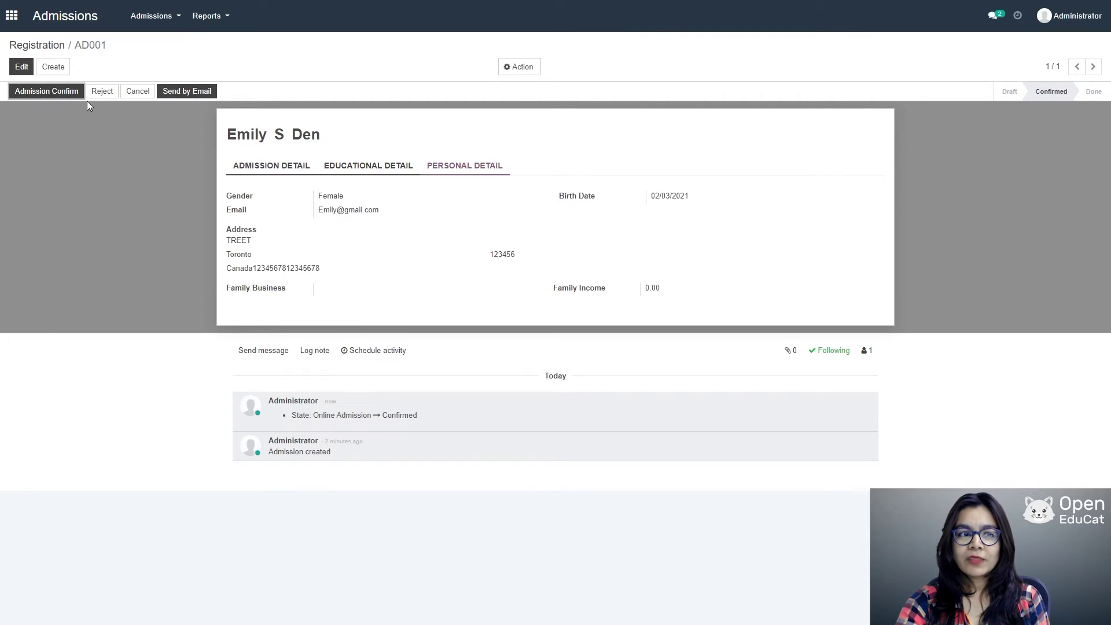
{"action": "left_click", "coordinate": [43, 93]}
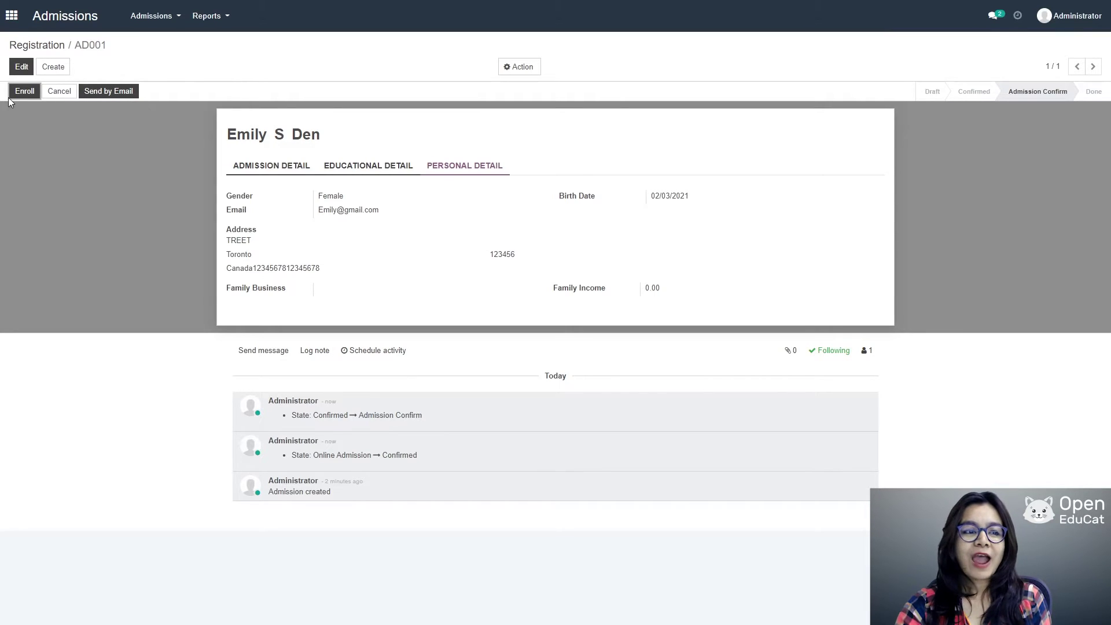
{"action": "left_click", "coordinate": [25, 92]}
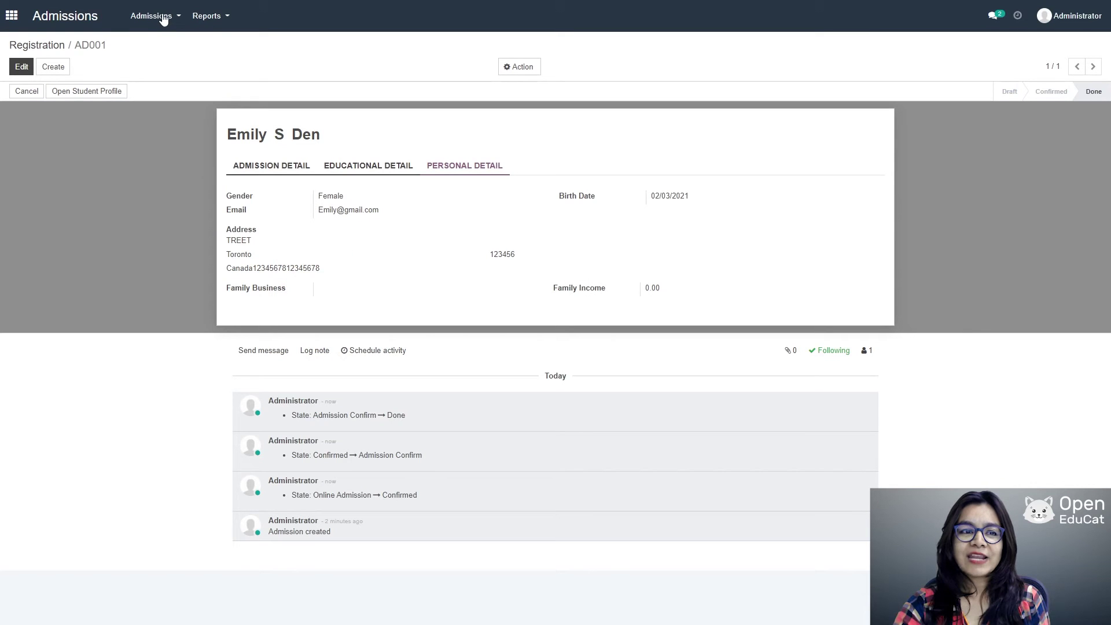
Step: Start a new admission application with the title Mister
{"action": "left_click", "coordinate": [163, 17]}
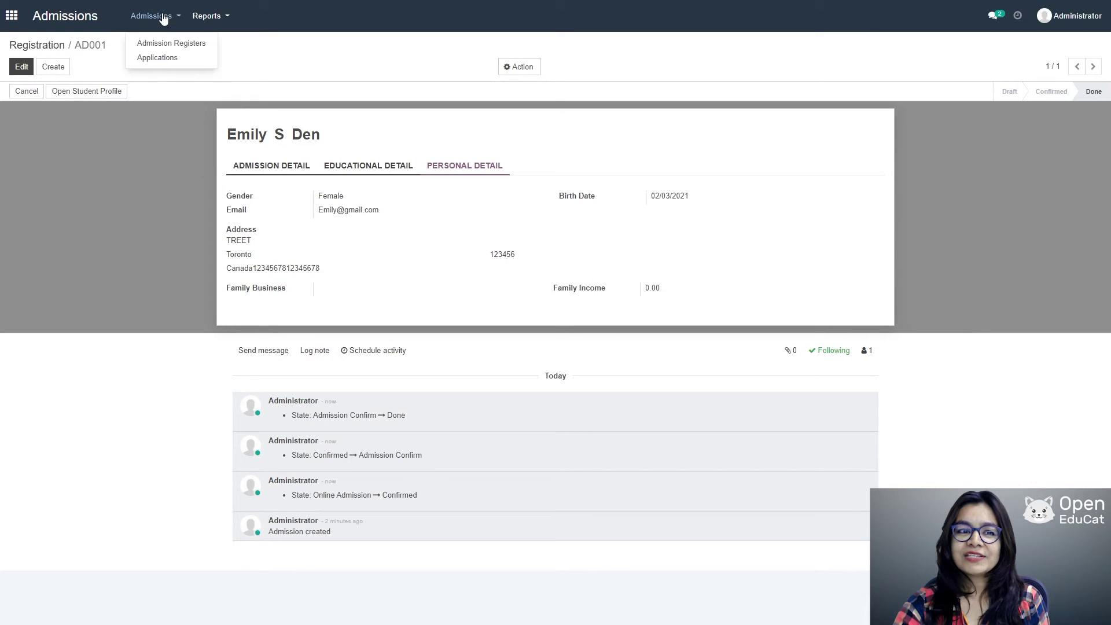
{"action": "left_click", "coordinate": [159, 58]}
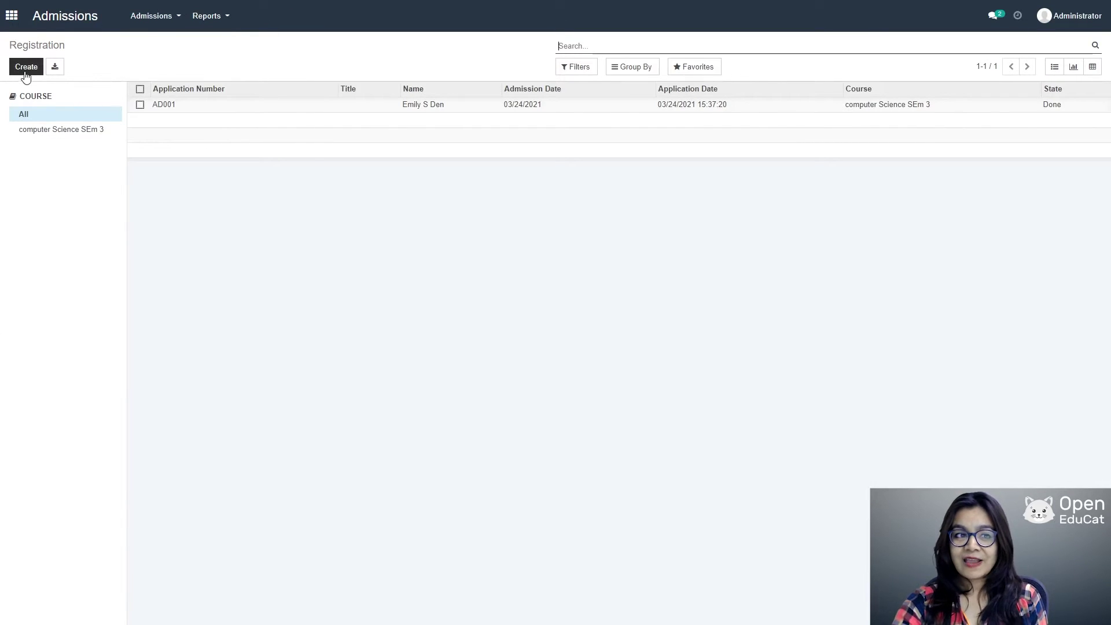
{"action": "left_click", "coordinate": [26, 69]}
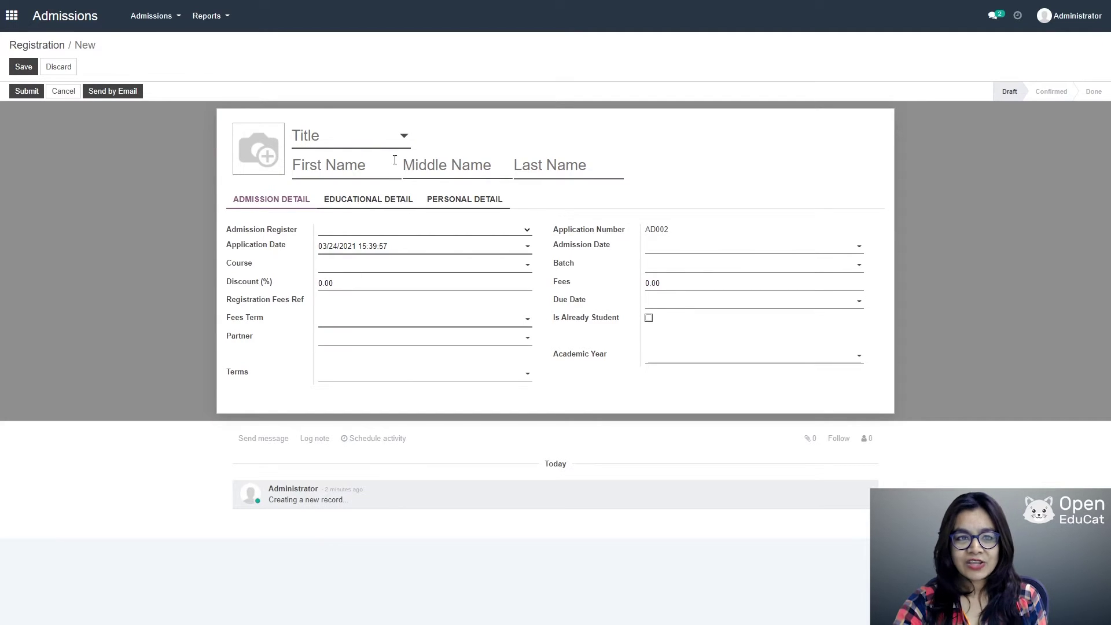
{"action": "left_click", "coordinate": [407, 137]}
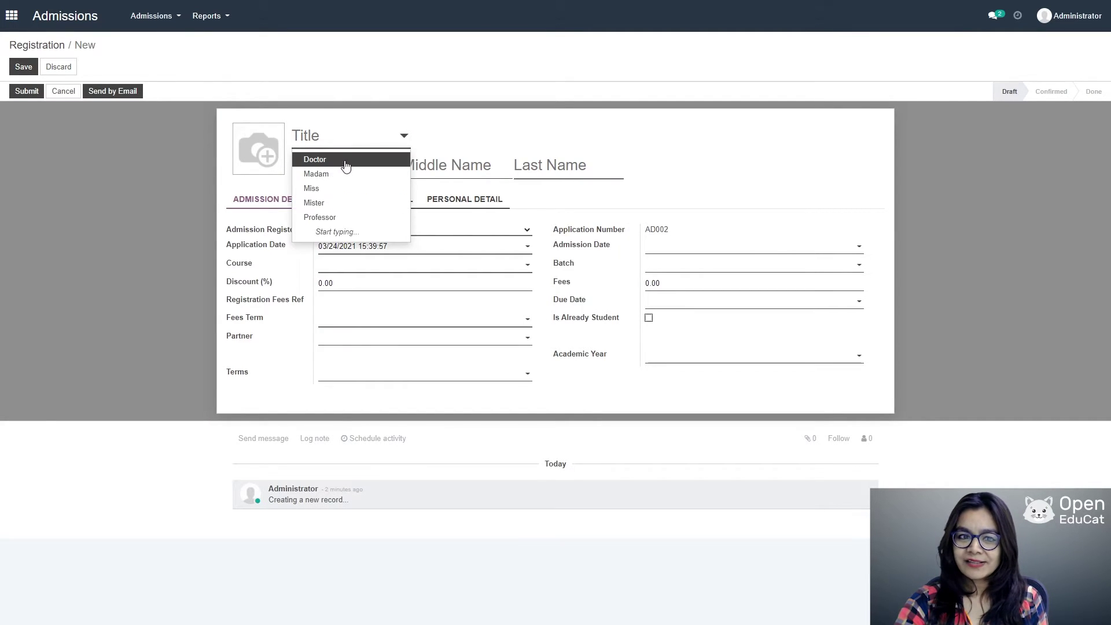
{"action": "left_click", "coordinate": [333, 204]}
Step: Enter the applicant's first, middle and last names
{"action": "left_click", "coordinate": [322, 166]}
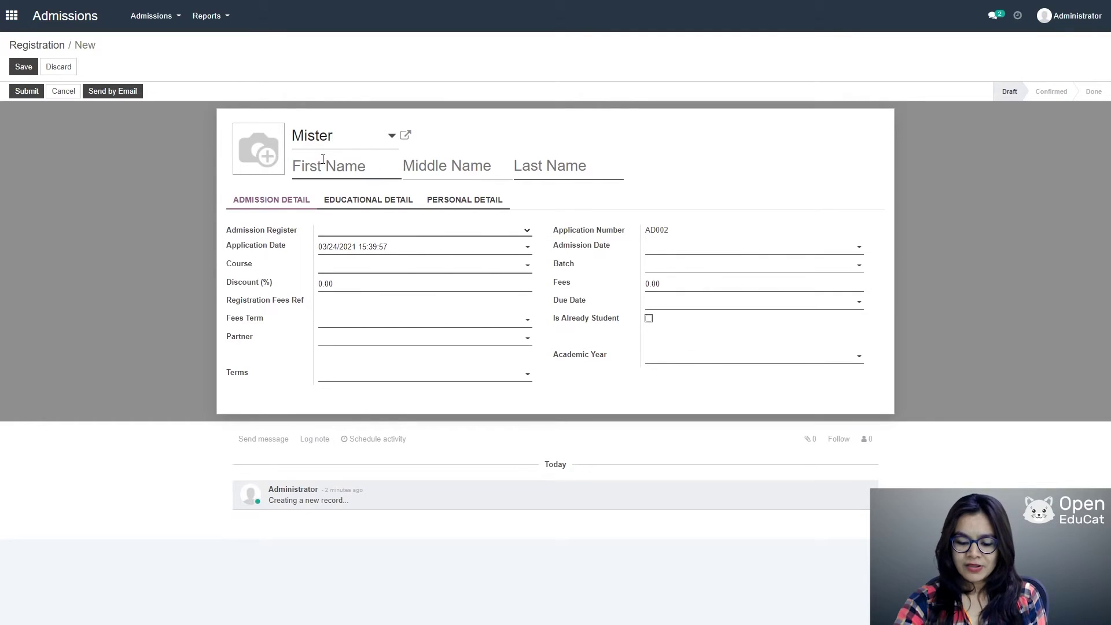
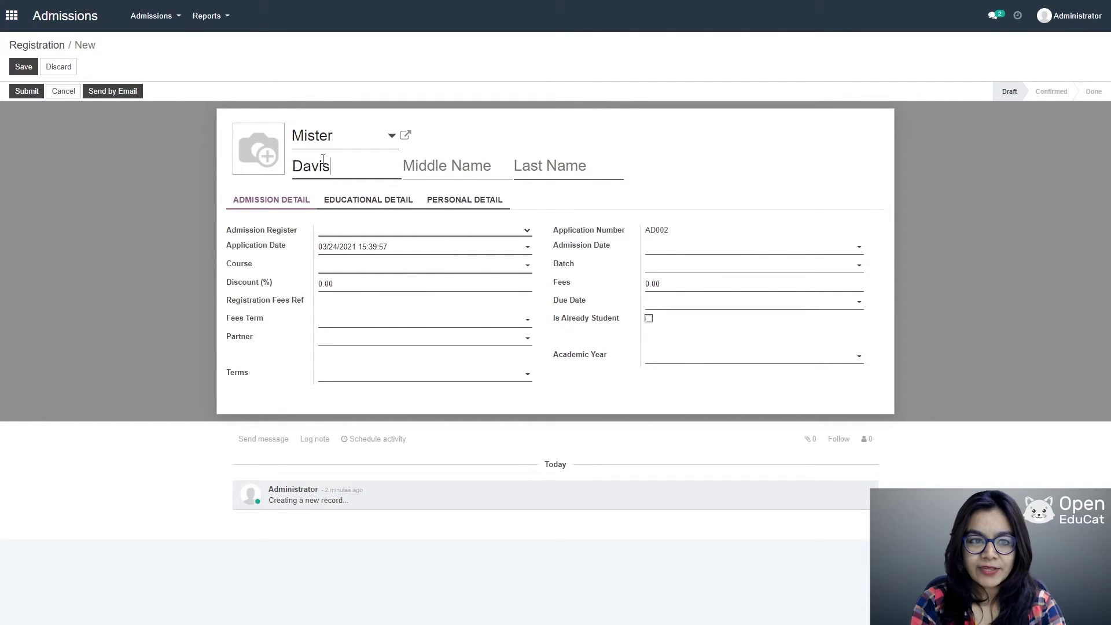
{"action": "key", "text": "Tab"}
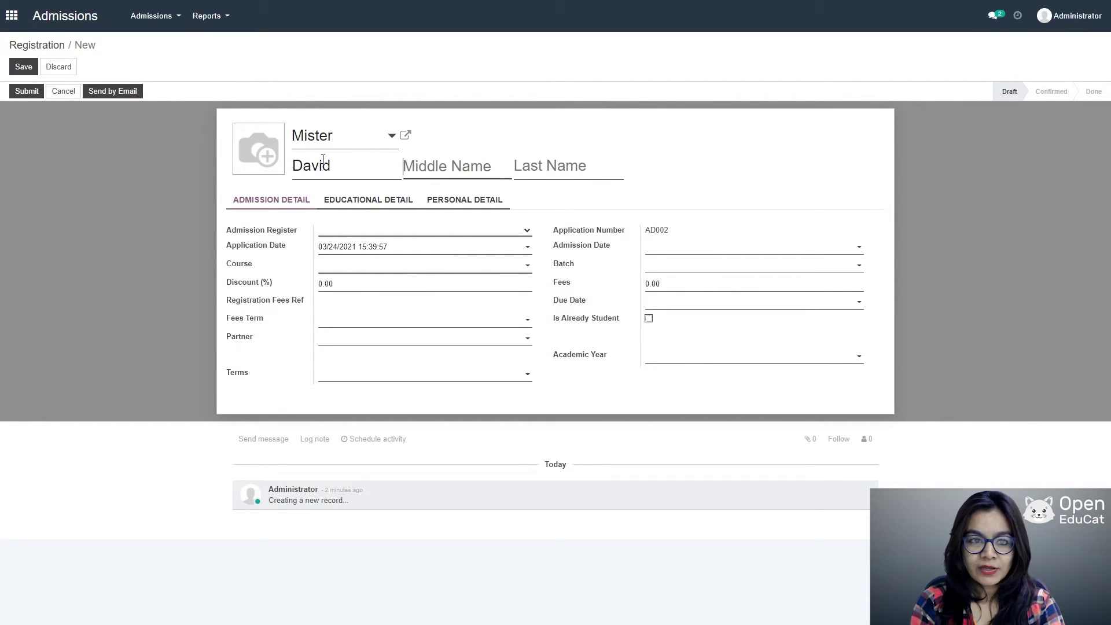
{"action": "key", "text": "Tab"}
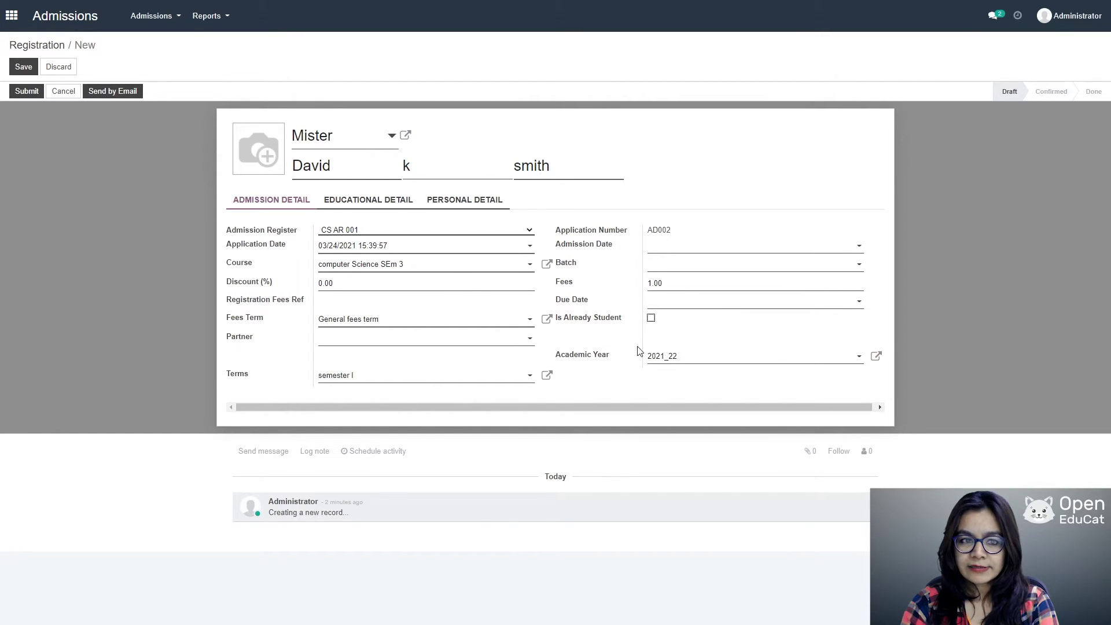
Step: Set the application's batch to i and term to semester I
{"action": "left_click", "coordinate": [686, 266]}
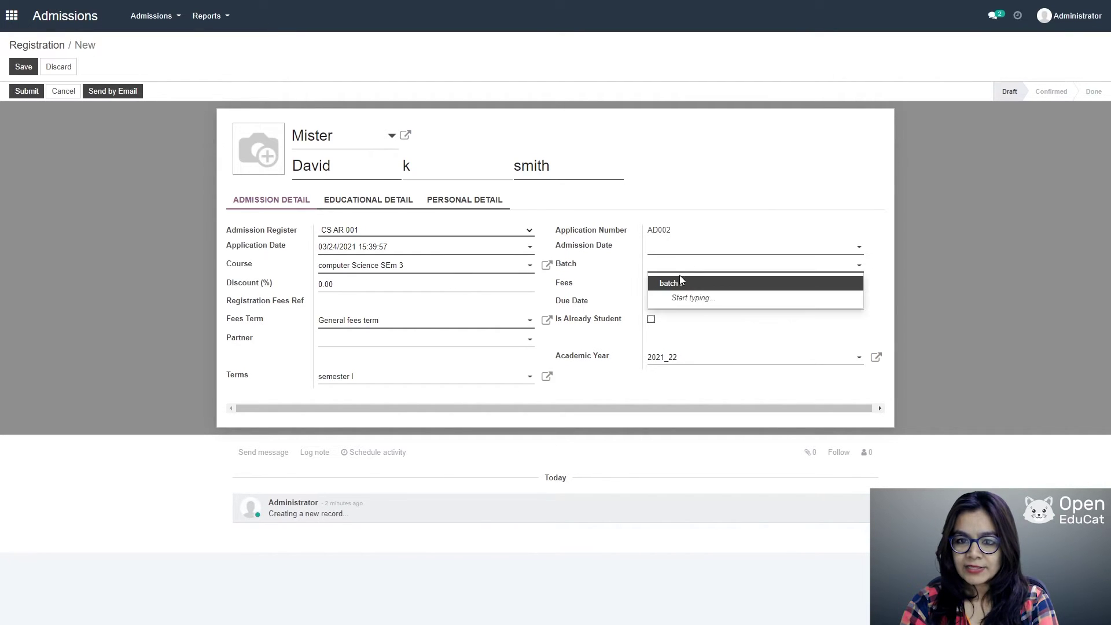
{"action": "left_click", "coordinate": [680, 277]}
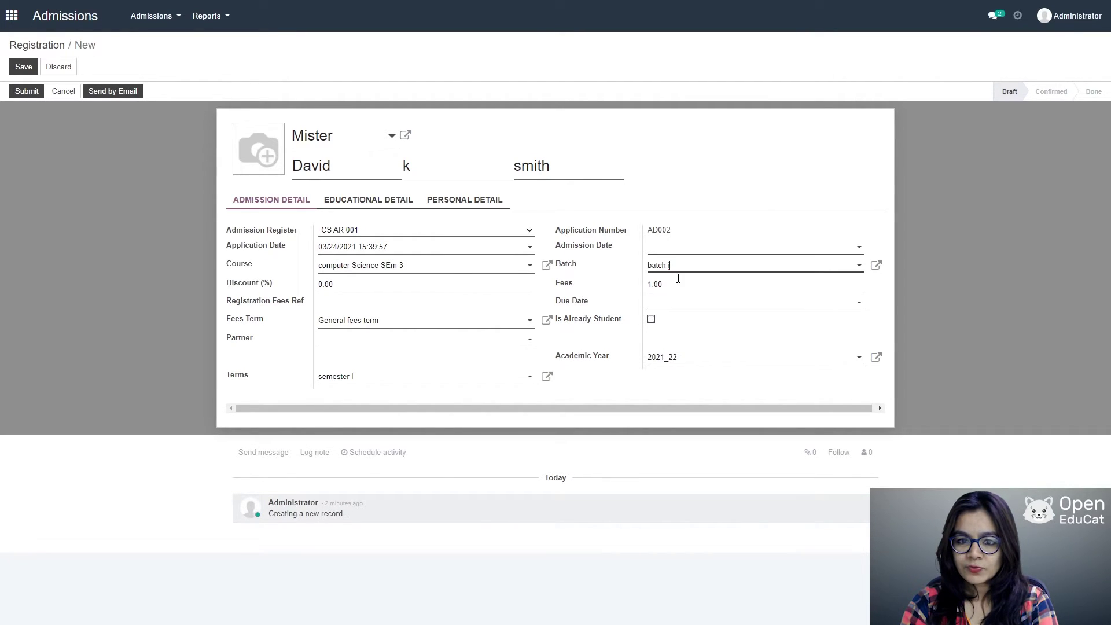
{"action": "left_click", "coordinate": [529, 377]}
{"action": "left_click", "coordinate": [372, 396]}
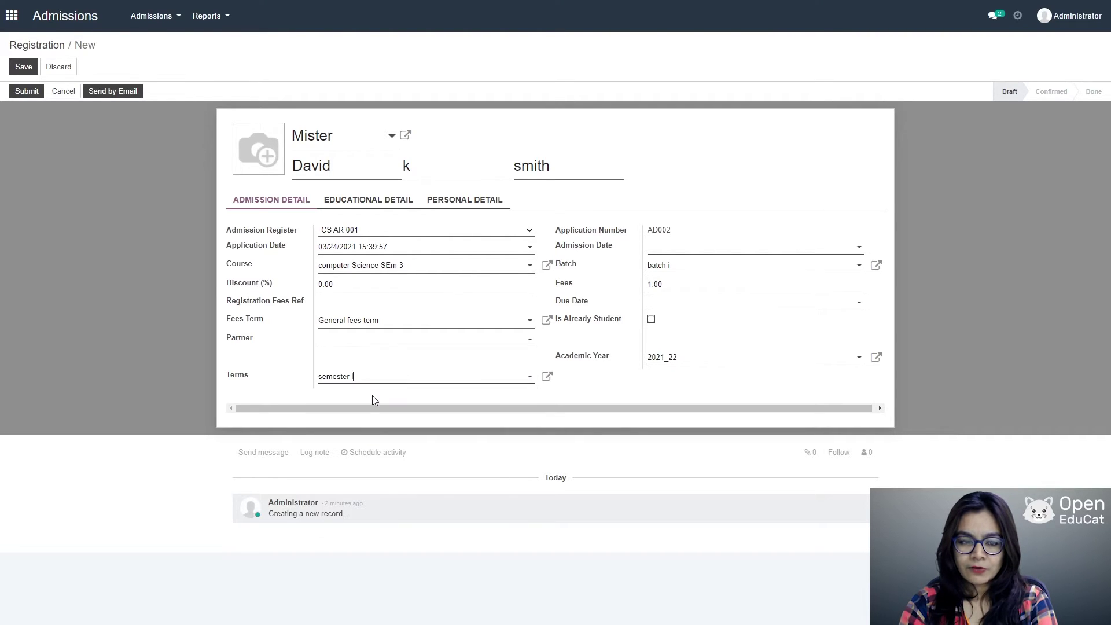
{"action": "left_click", "coordinate": [460, 204]}
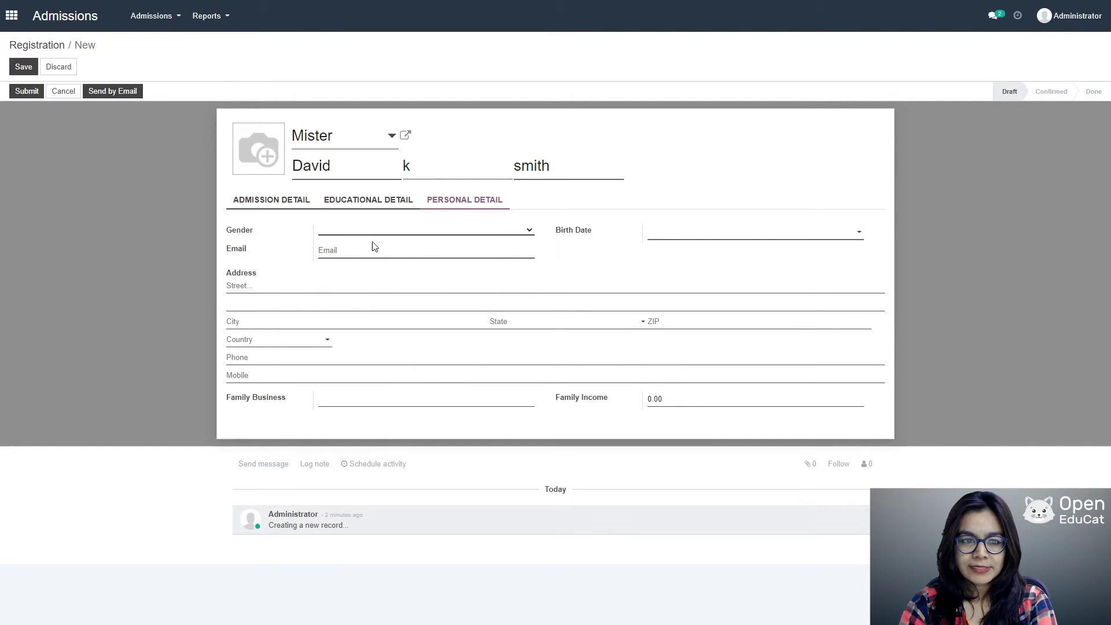
Step: Set gender Male and birth date 03/02/2021, and enter the applicant's e-mail address
{"action": "left_click", "coordinate": [353, 248]}
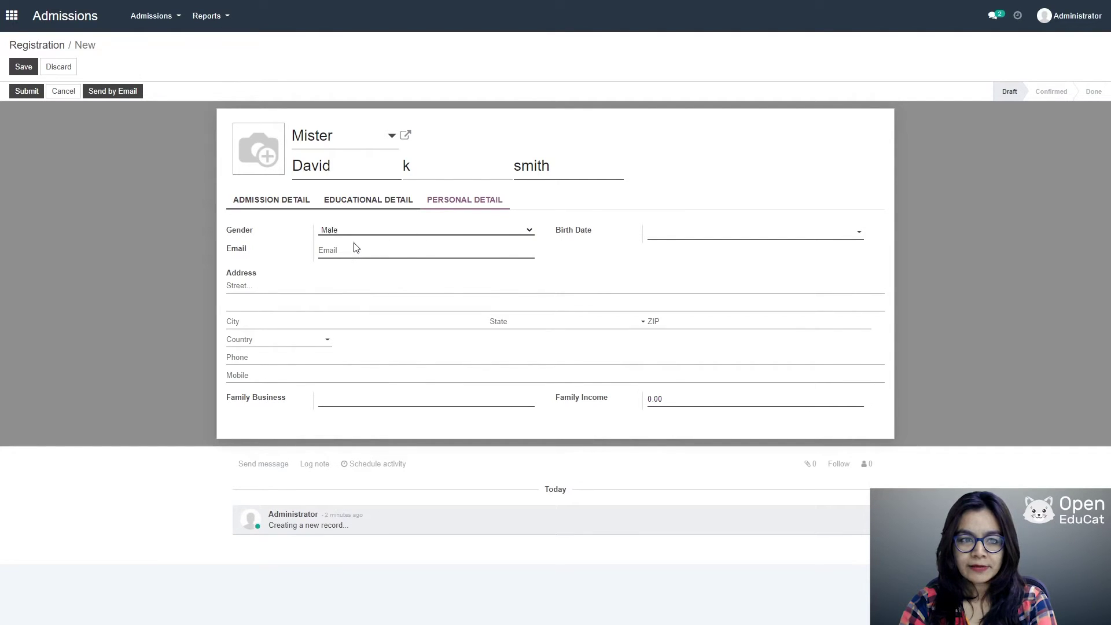
{"action": "left_click", "coordinate": [816, 229]}
{"action": "left_click", "coordinate": [713, 281]}
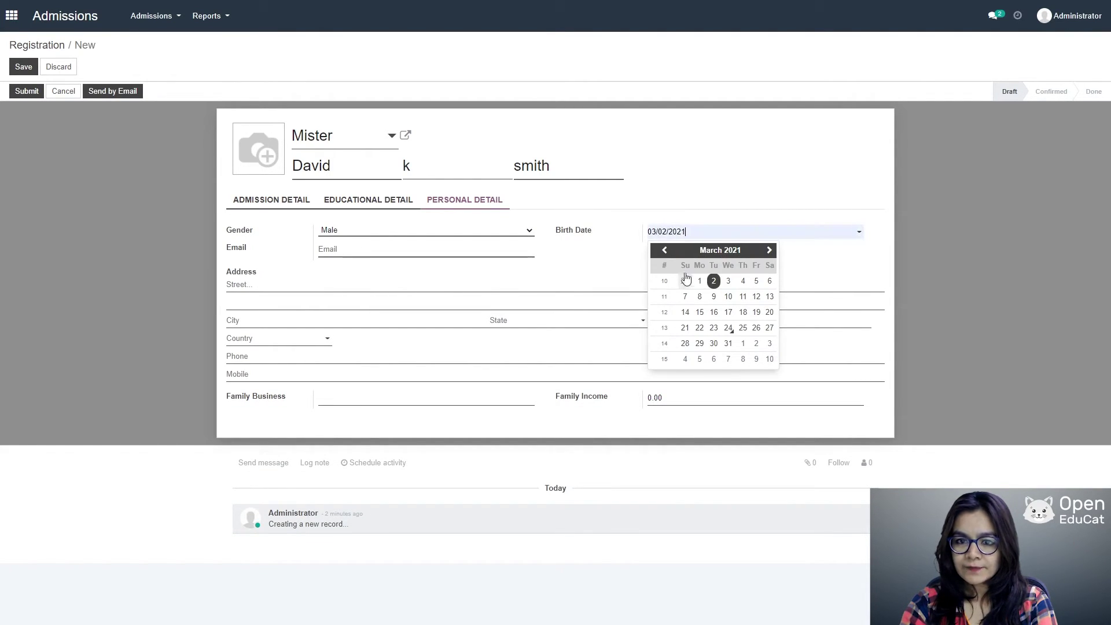
{"action": "left_click", "coordinate": [411, 253]}
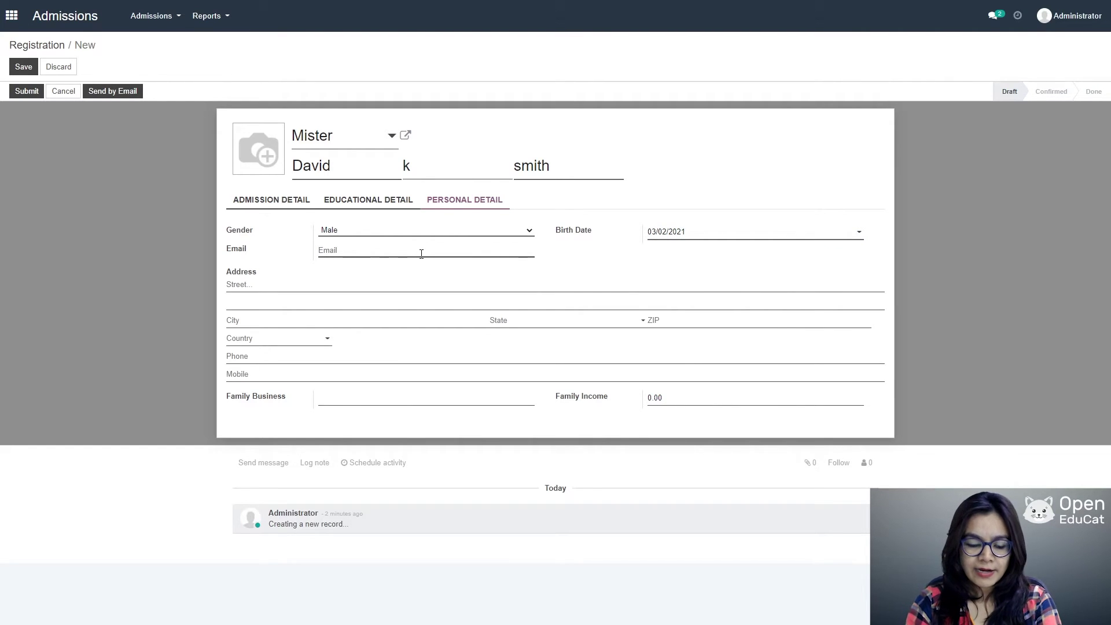
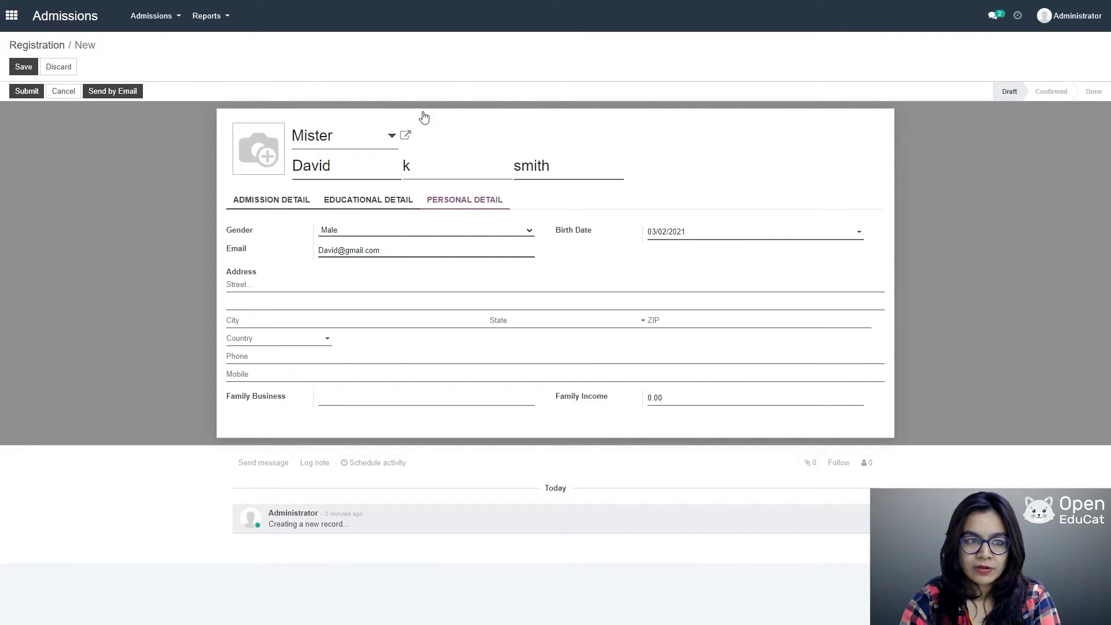
Step: Save and submit application AD003, then reopen it for editing after confirmation flags invalid fields
{"action": "left_click", "coordinate": [25, 67]}
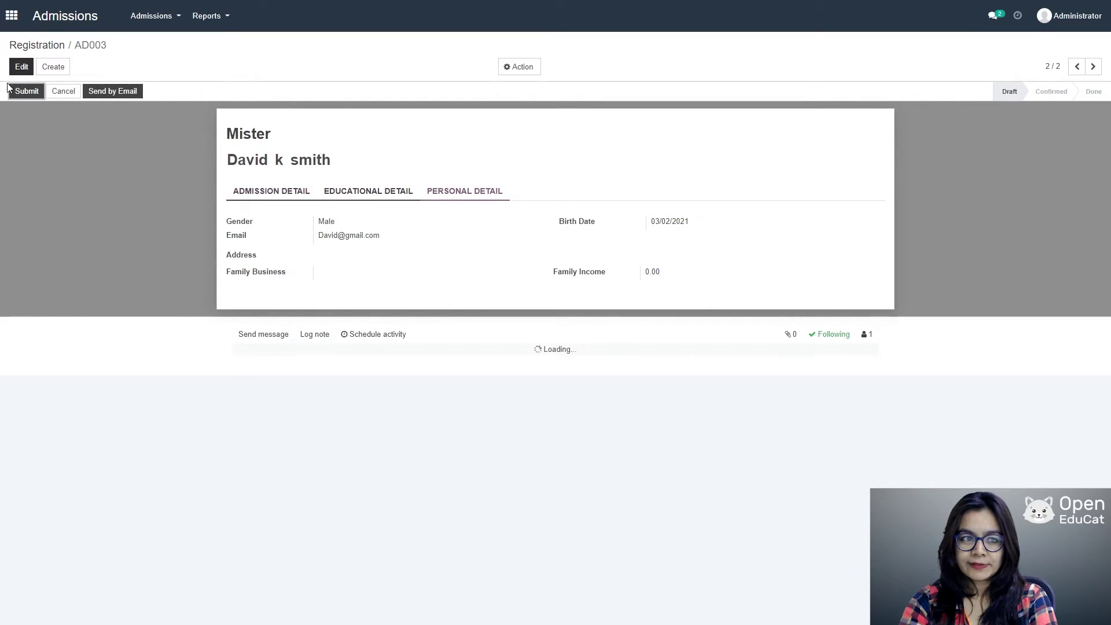
{"action": "left_click", "coordinate": [20, 92]}
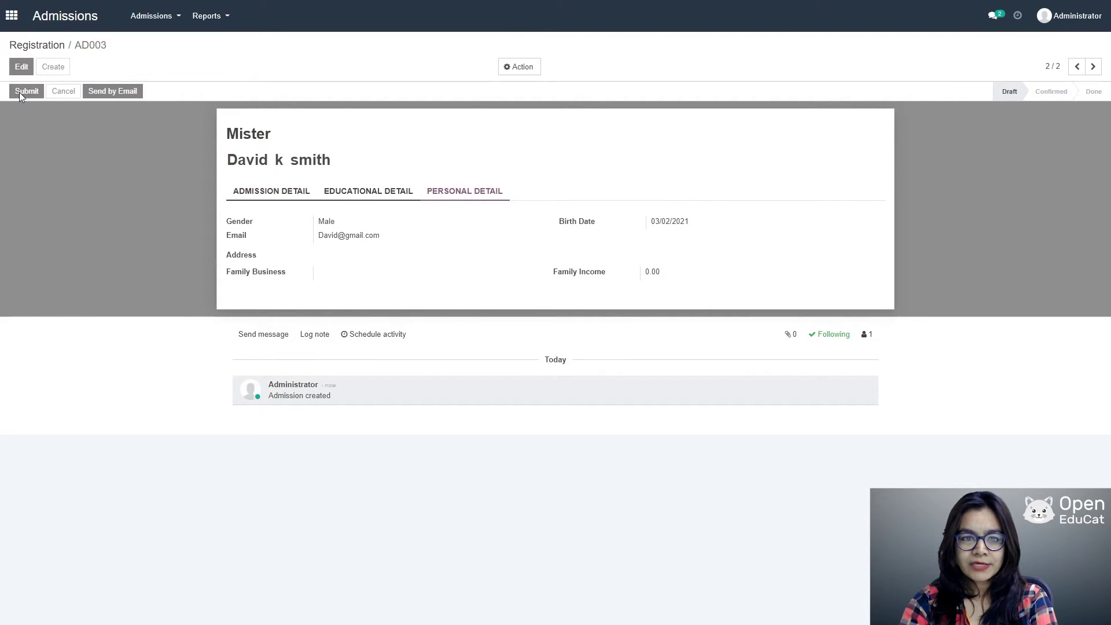
{"action": "left_click", "coordinate": [22, 94]}
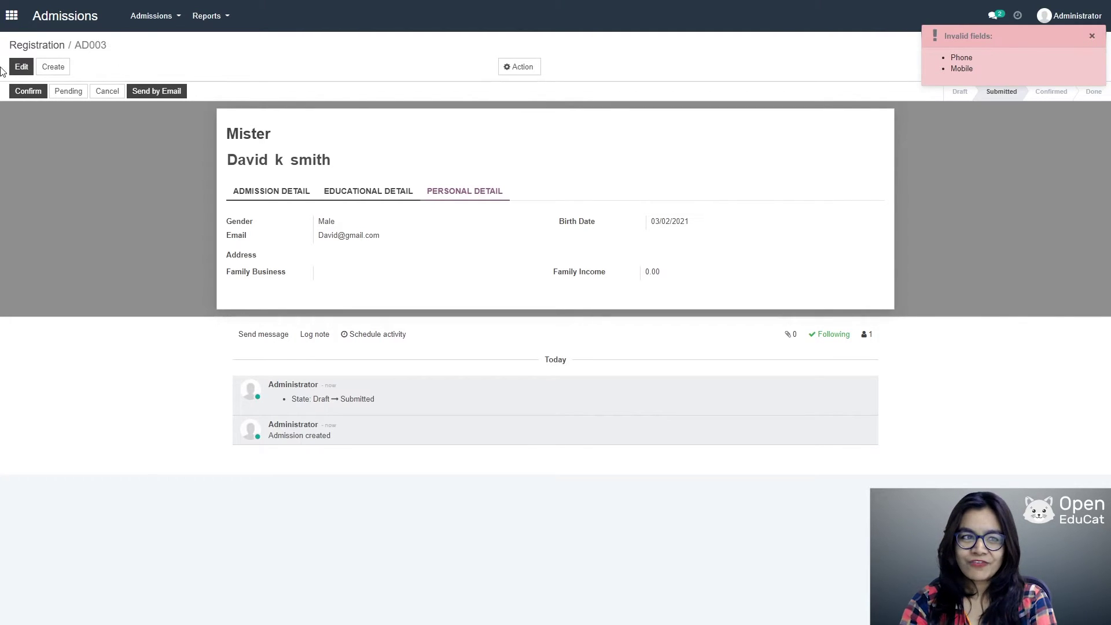
{"action": "left_click", "coordinate": [21, 66]}
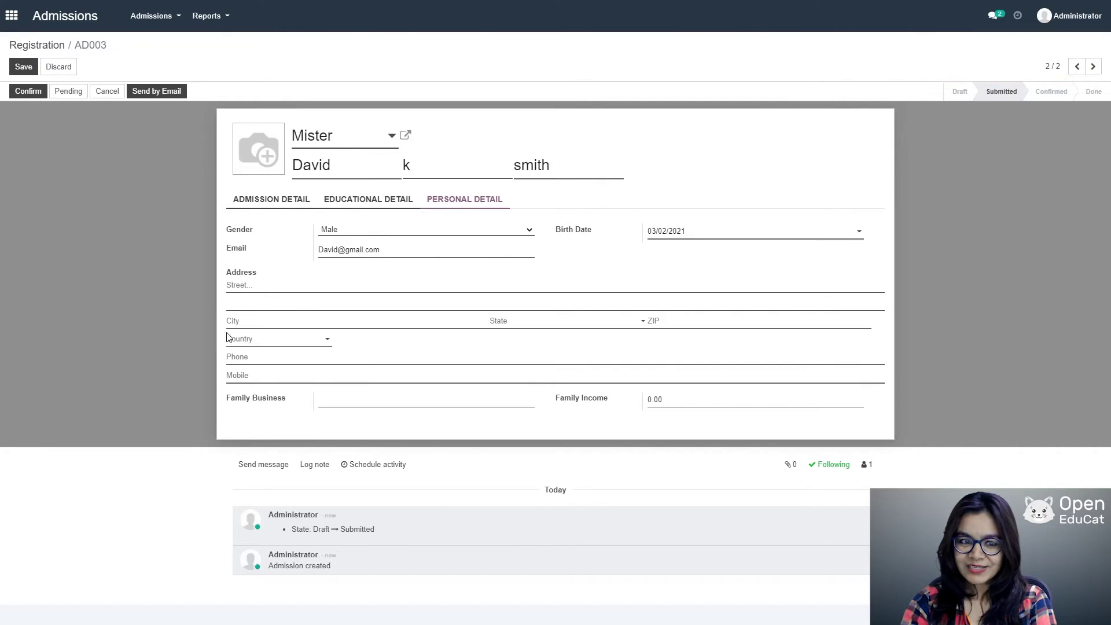
Step: Add the phone and mobile numbers, save, then advance AD003 through Admission Confirm and Enroll
{"action": "left_click", "coordinate": [253, 357]}
{"action": "type", "text": "12"}
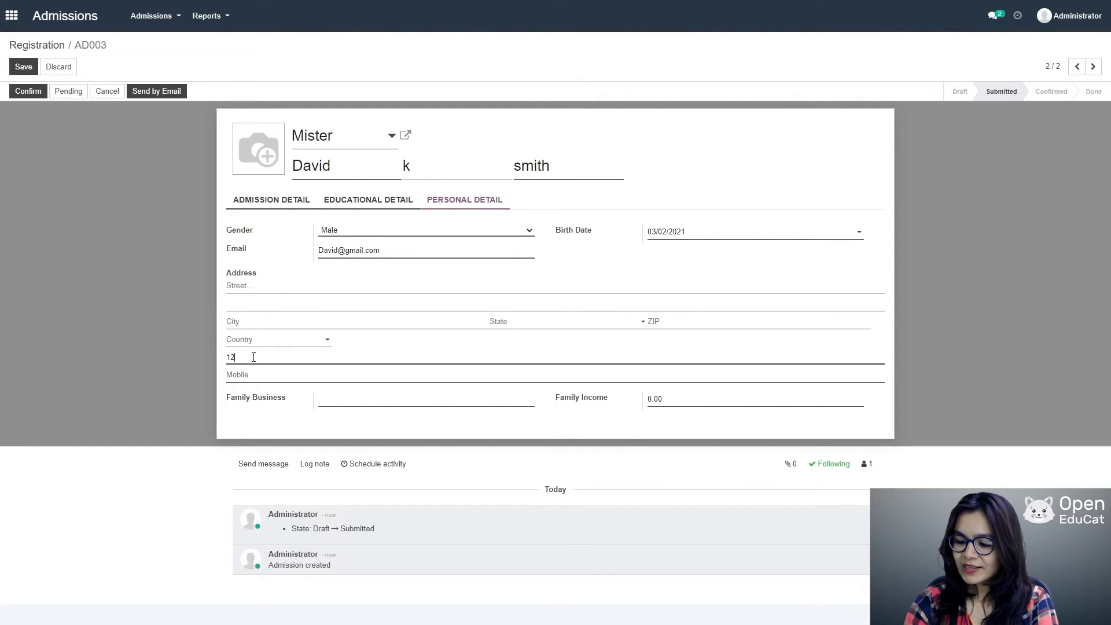
{"action": "type", "text": "345678"}
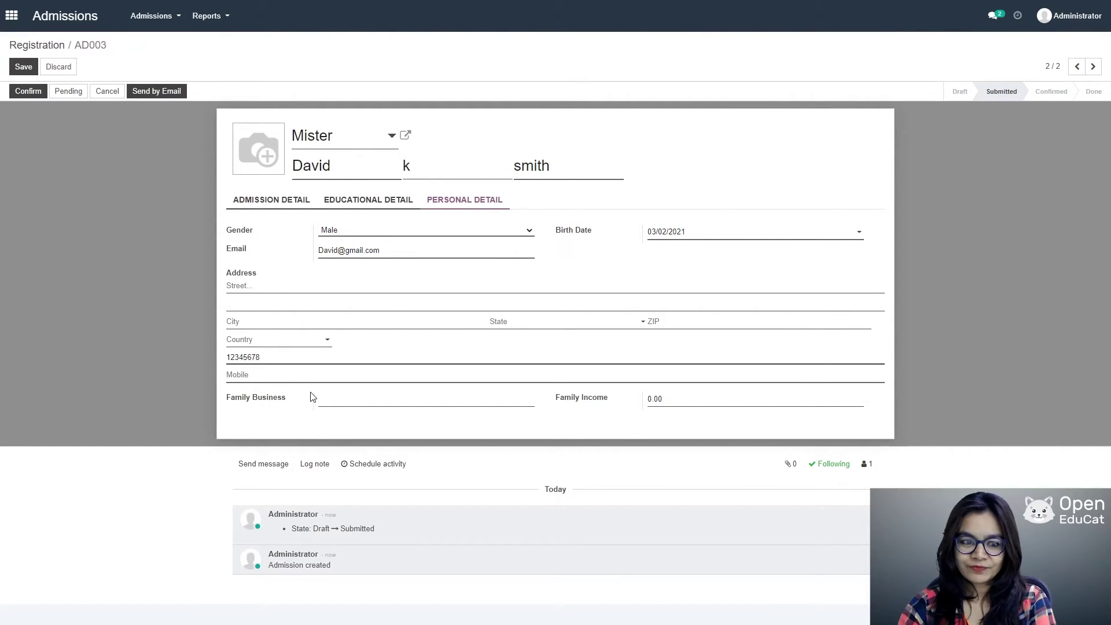
{"action": "left_click", "coordinate": [255, 375]}
{"action": "type", "text": "123"}
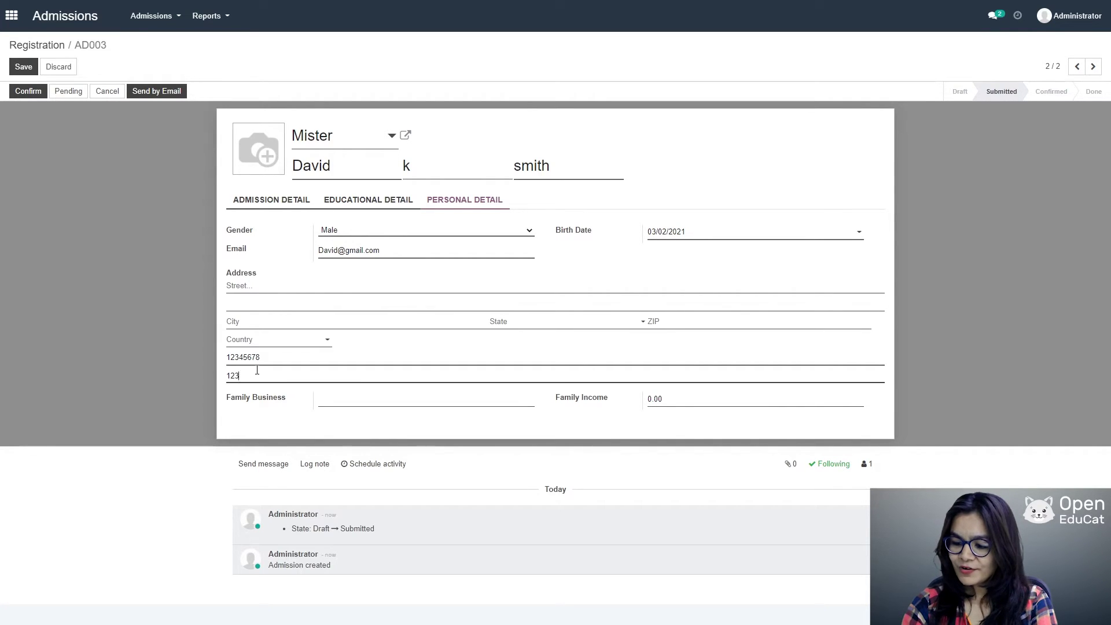
{"action": "type", "text": "45678"}
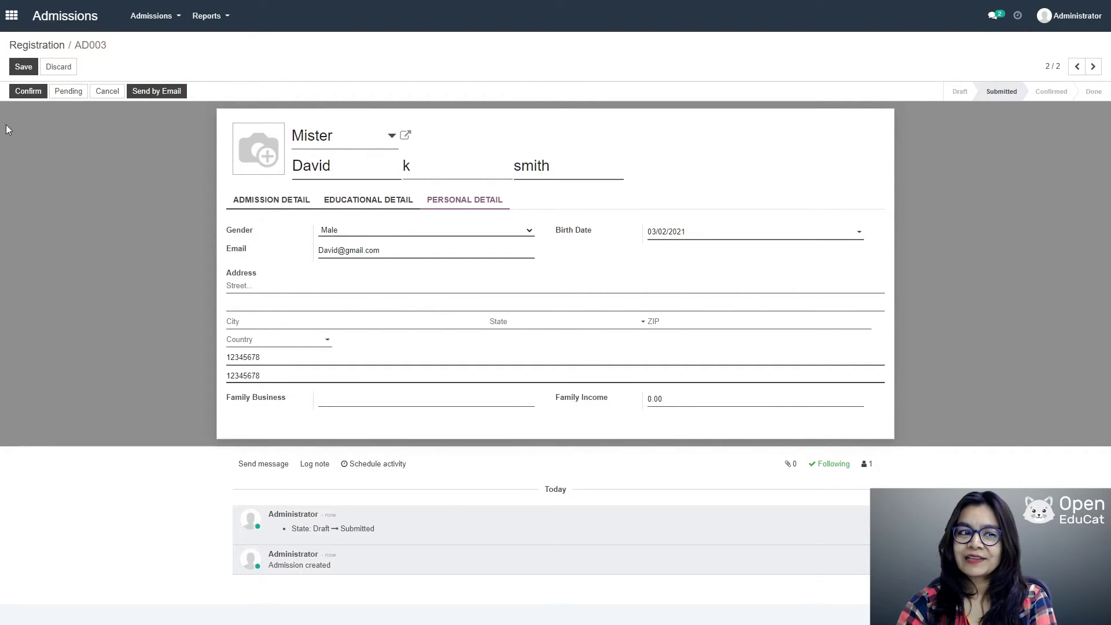
{"action": "left_click", "coordinate": [21, 68]}
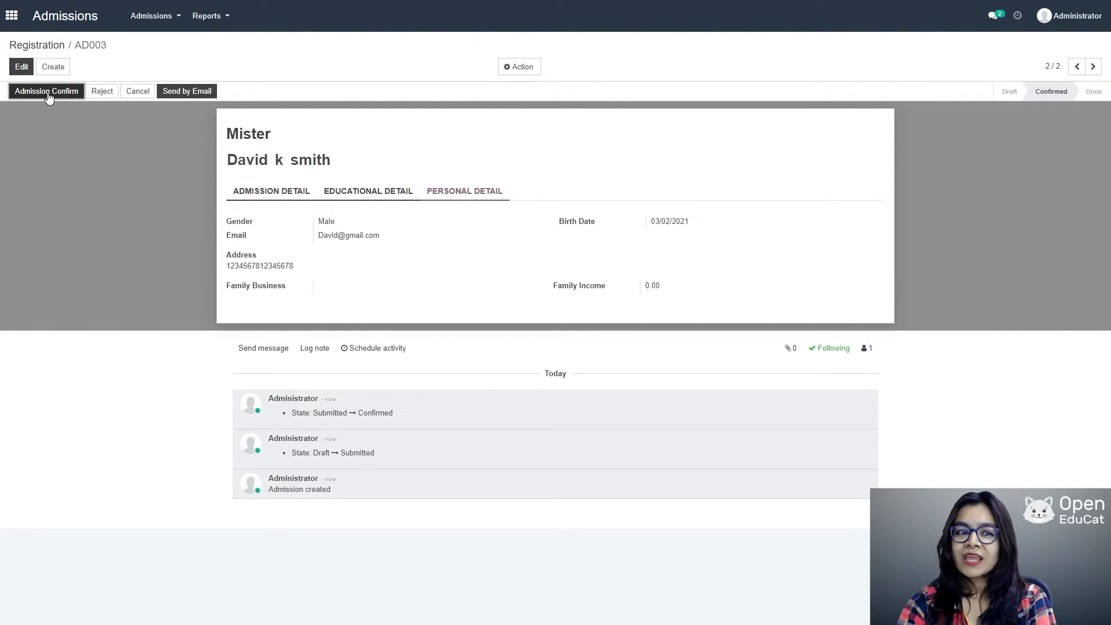
{"action": "left_click", "coordinate": [48, 95]}
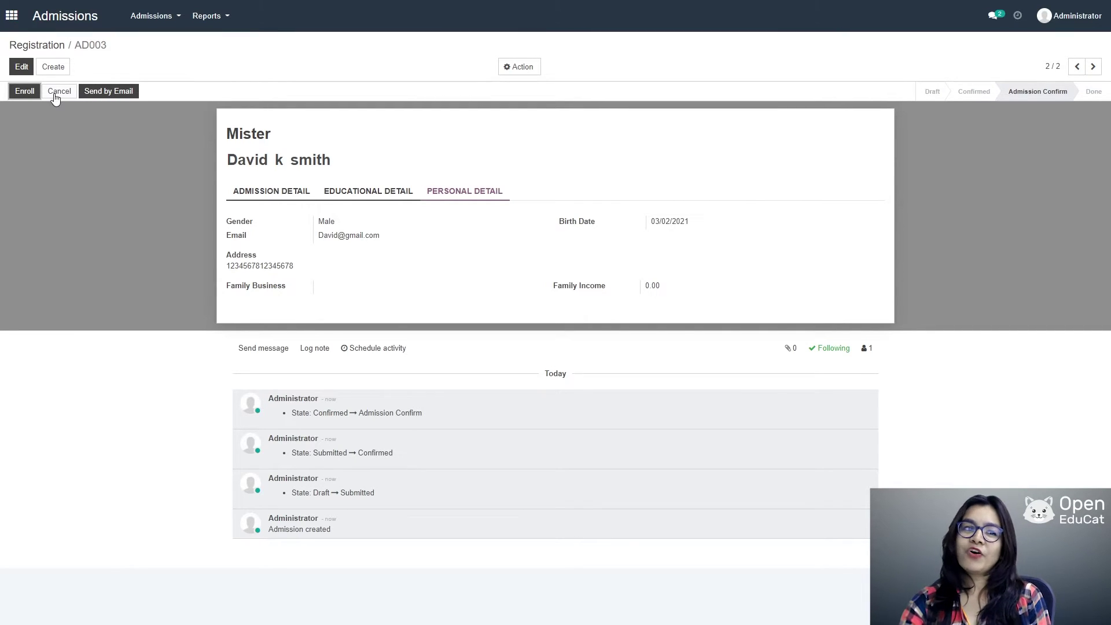
{"action": "left_click", "coordinate": [24, 92]}
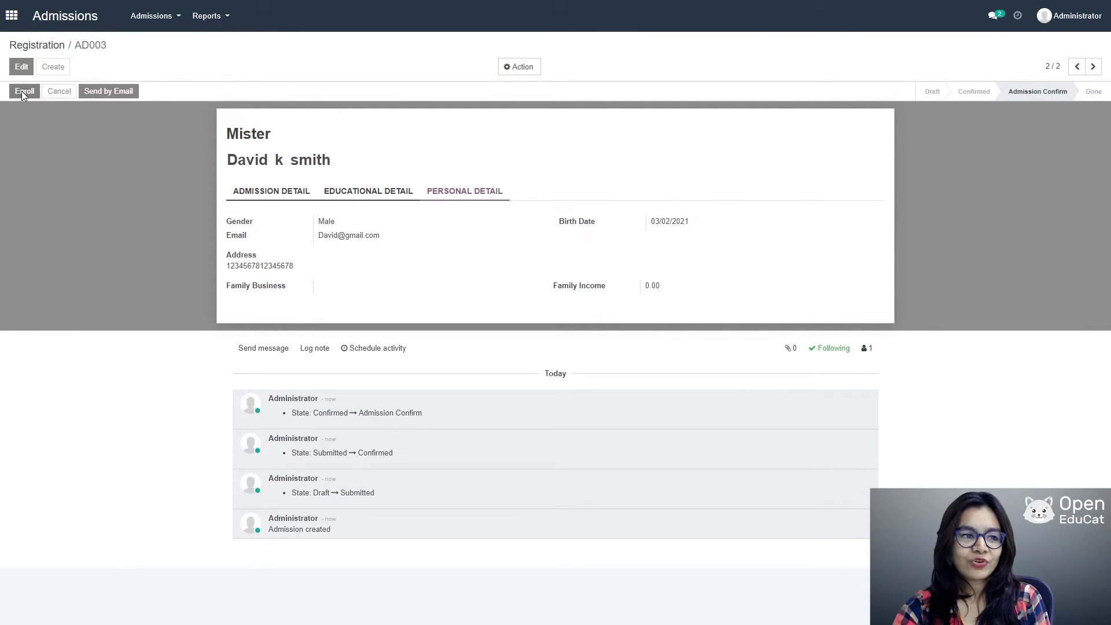
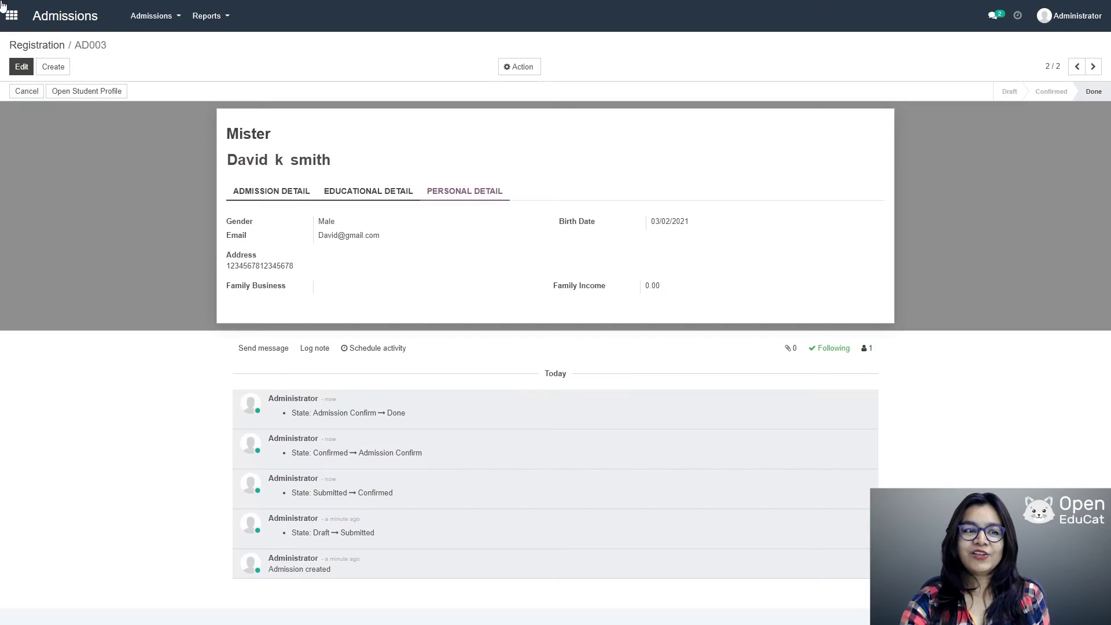
Step: Go to the Faculties app from the home menu and start a new faculty record
{"action": "left_click", "coordinate": [11, 16]}
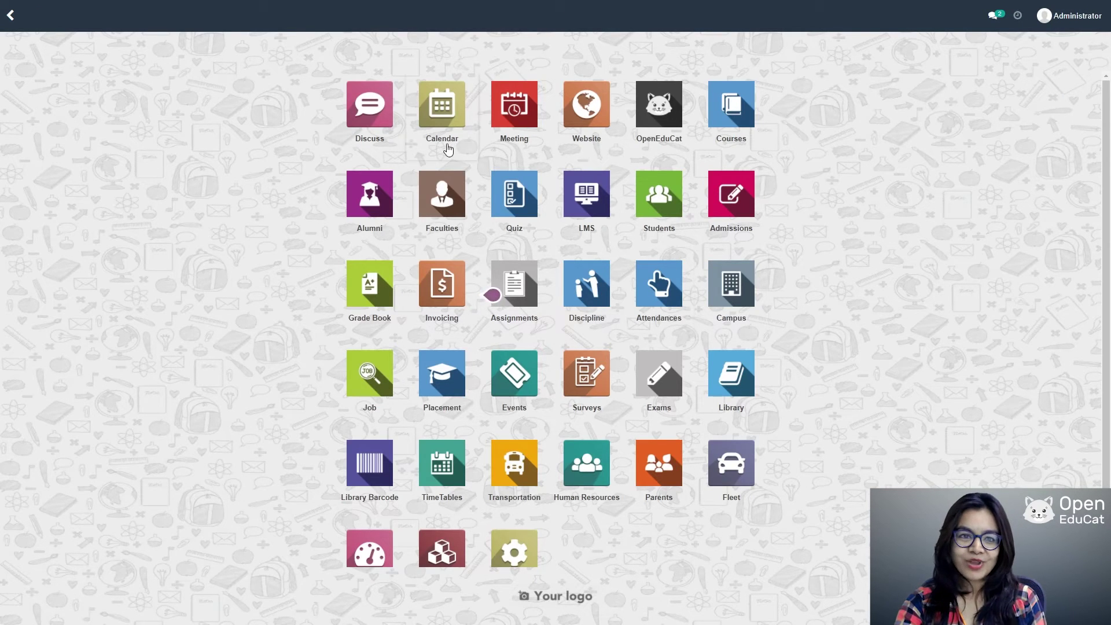
{"action": "left_click", "coordinate": [452, 198]}
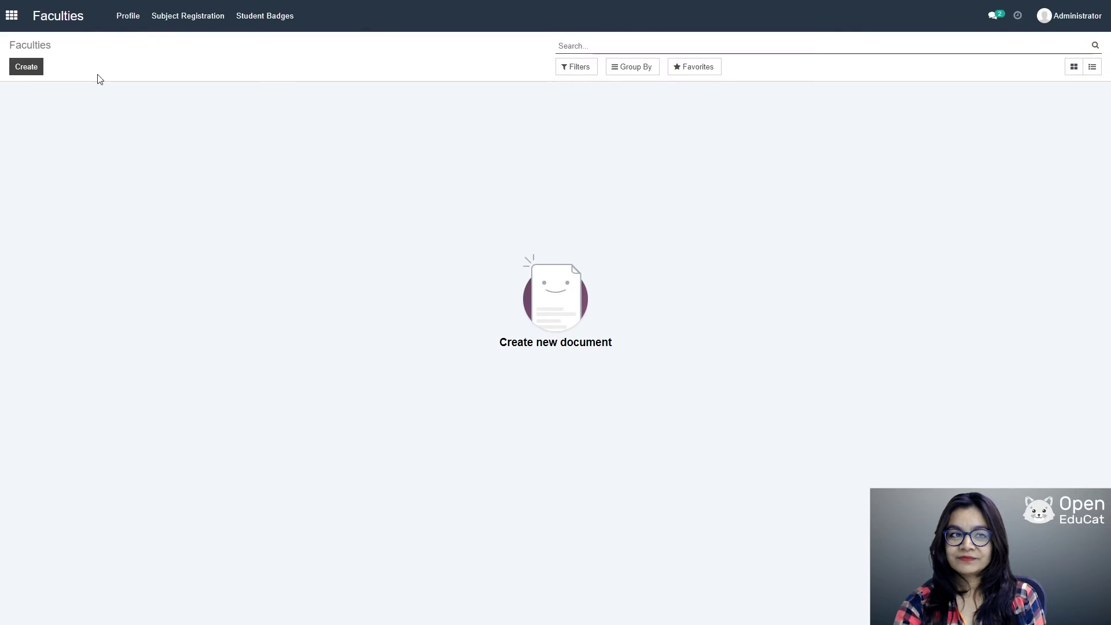
{"action": "left_click", "coordinate": [25, 71]}
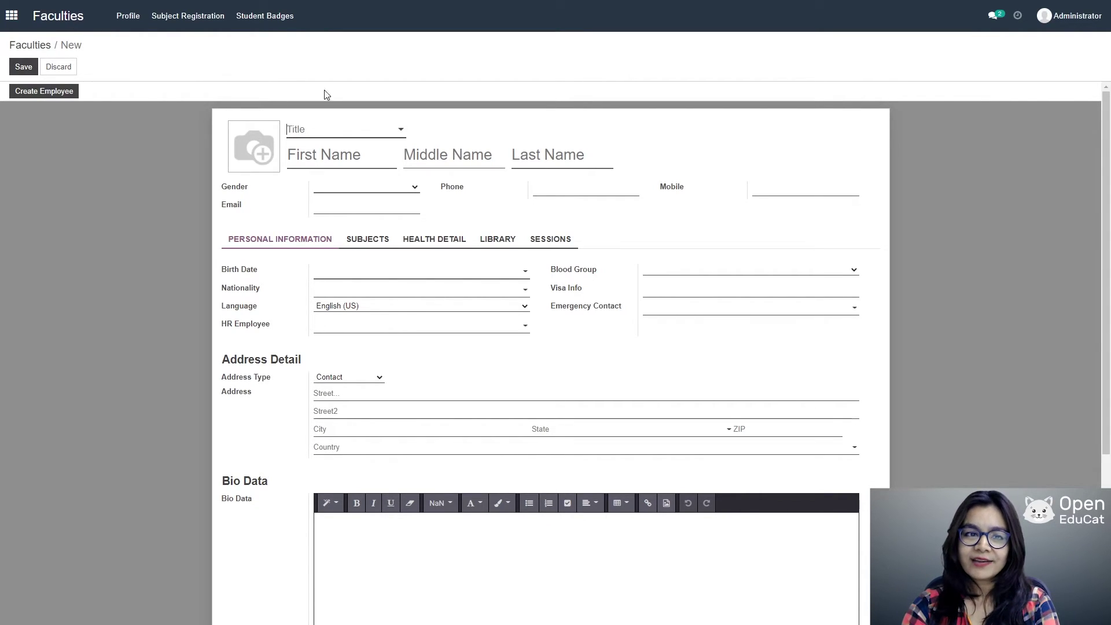
Step: Set the title to Mister and enter the faculty's first, middle and last names
{"action": "left_click", "coordinate": [400, 132]}
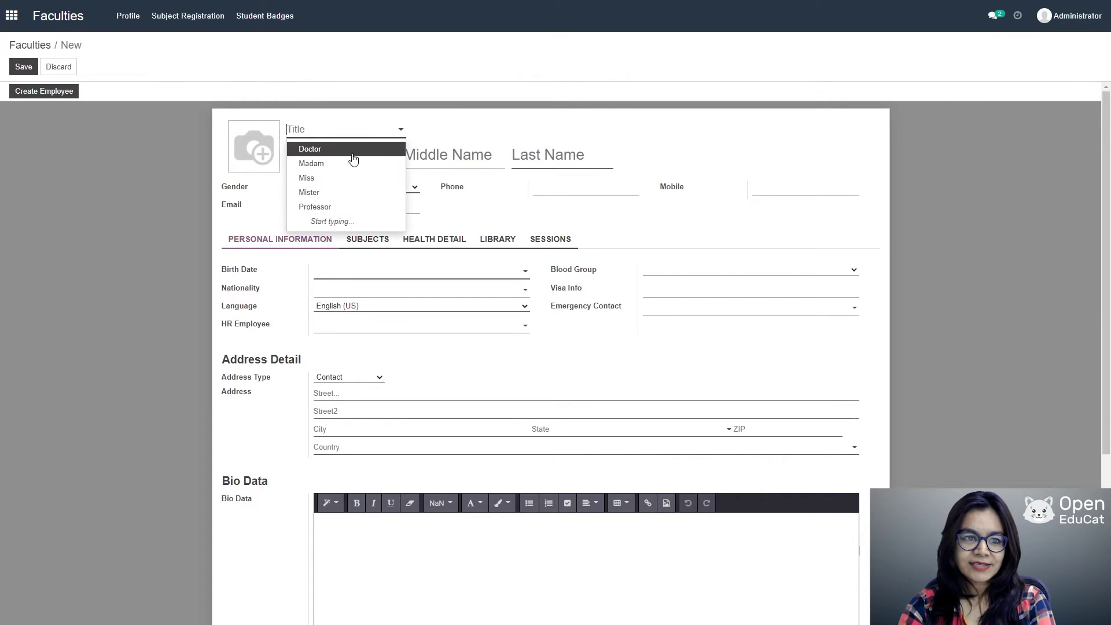
{"action": "left_click", "coordinate": [331, 193]}
{"action": "left_click", "coordinate": [337, 154]}
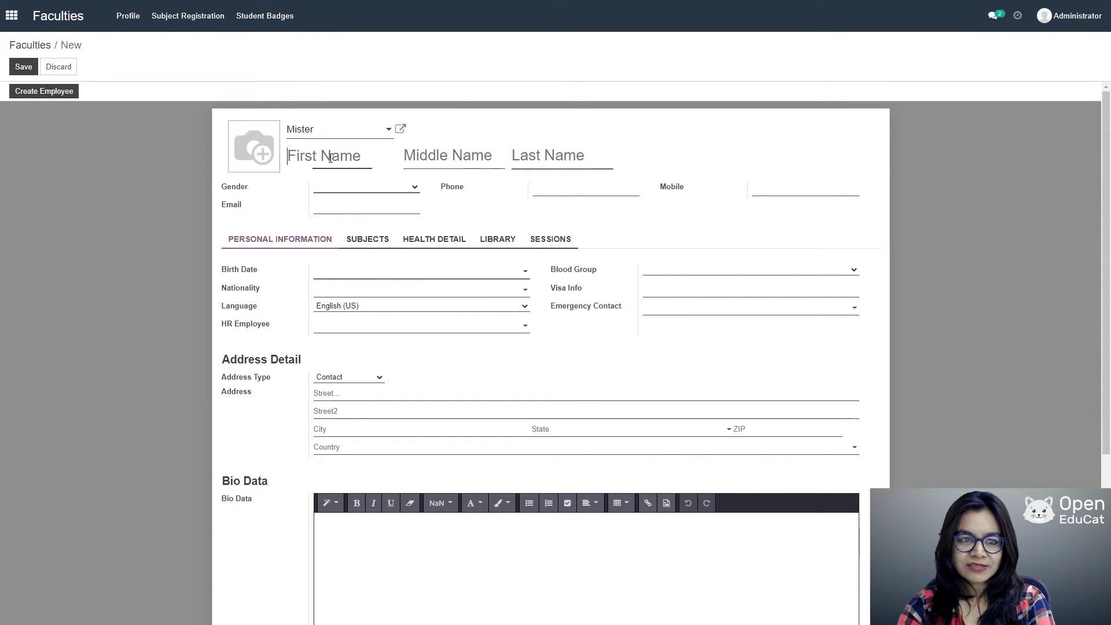
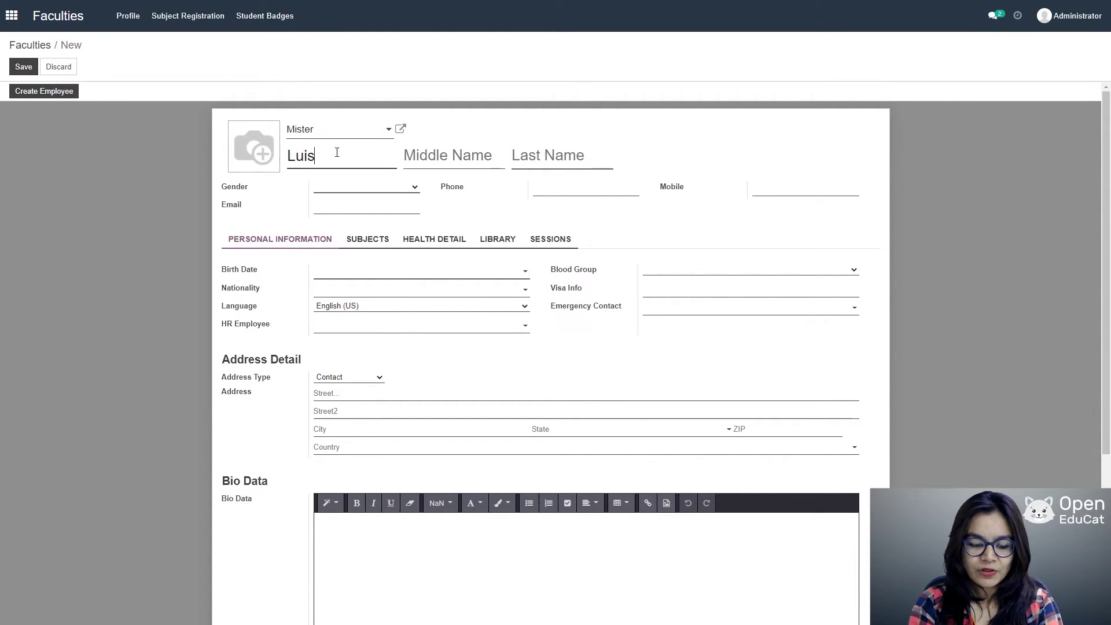
{"action": "key", "text": "Tab"}
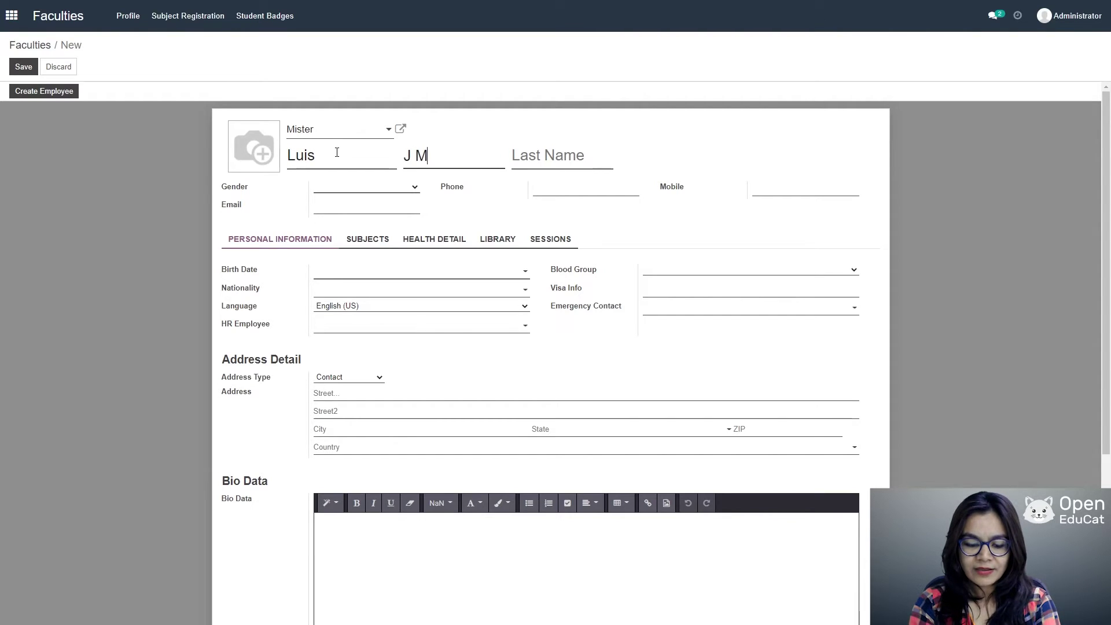
{"action": "key", "text": "Tab"}
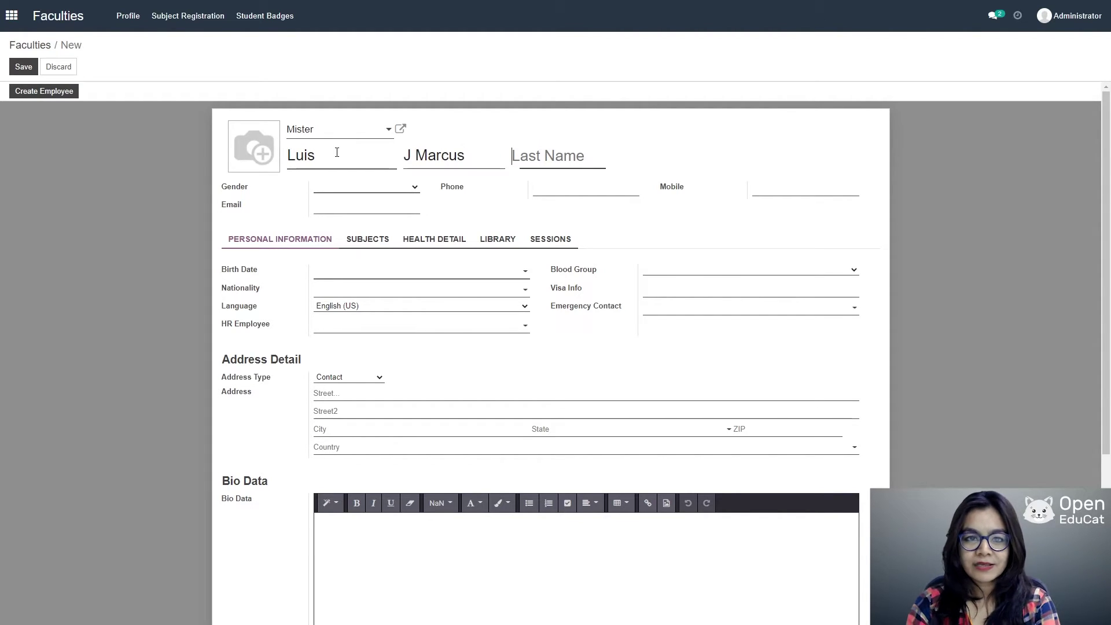
{"action": "left_click_drag", "start_coordinate": [464, 156], "coordinate": [418, 157]}
{"action": "key", "text": "ctrl+x"}
{"action": "key", "text": "Tab"}
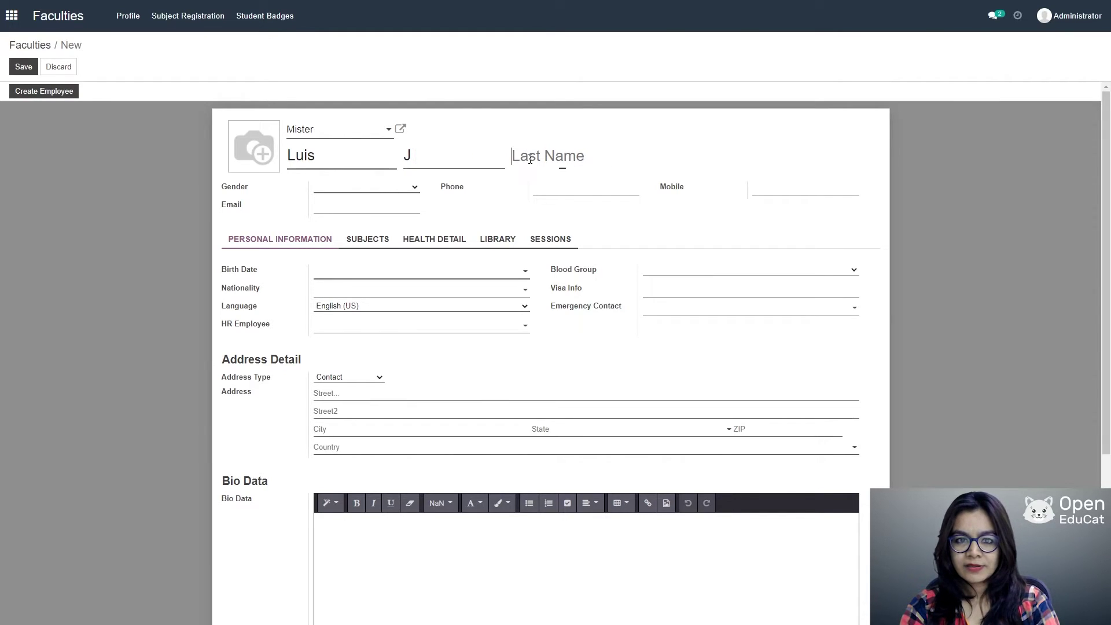
{"action": "key", "text": "ctrl+v"}
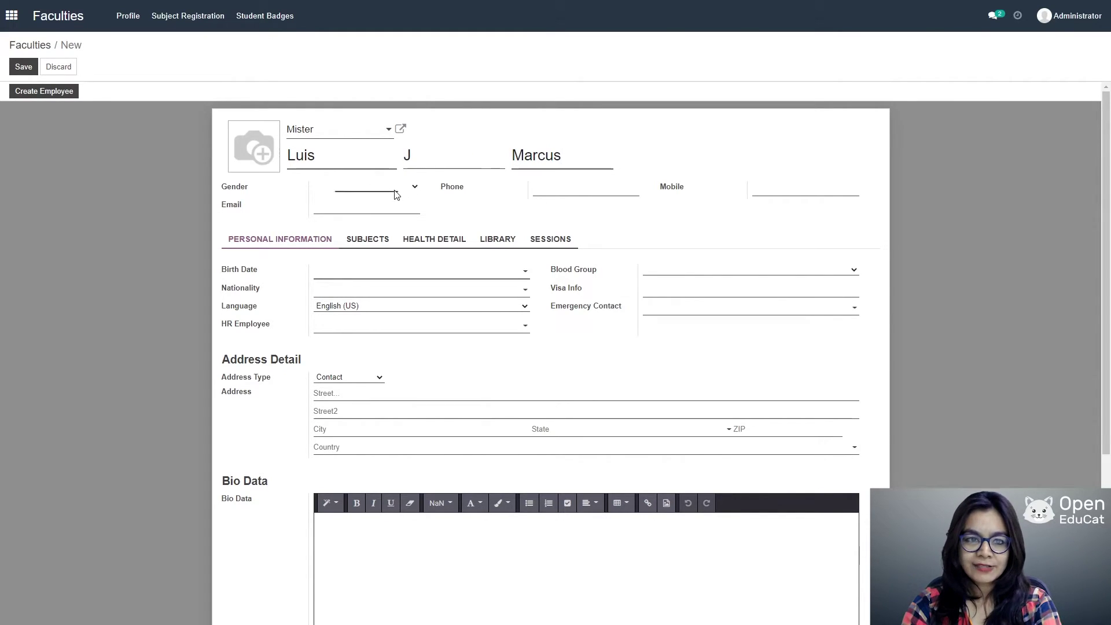
Step: Set gender Male, phone, mobile, email, birth date 02/03/2021 and blood group A+ve, then save
{"action": "left_click", "coordinate": [359, 205]}
{"action": "left_click", "coordinate": [570, 190]}
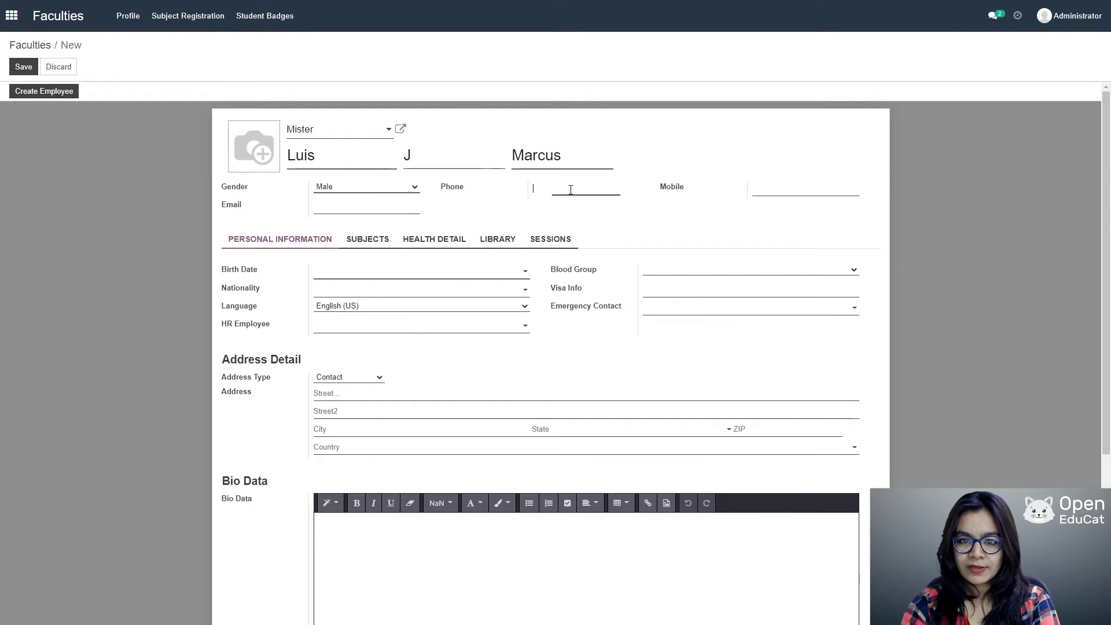
{"action": "type", "text": "12345678"}
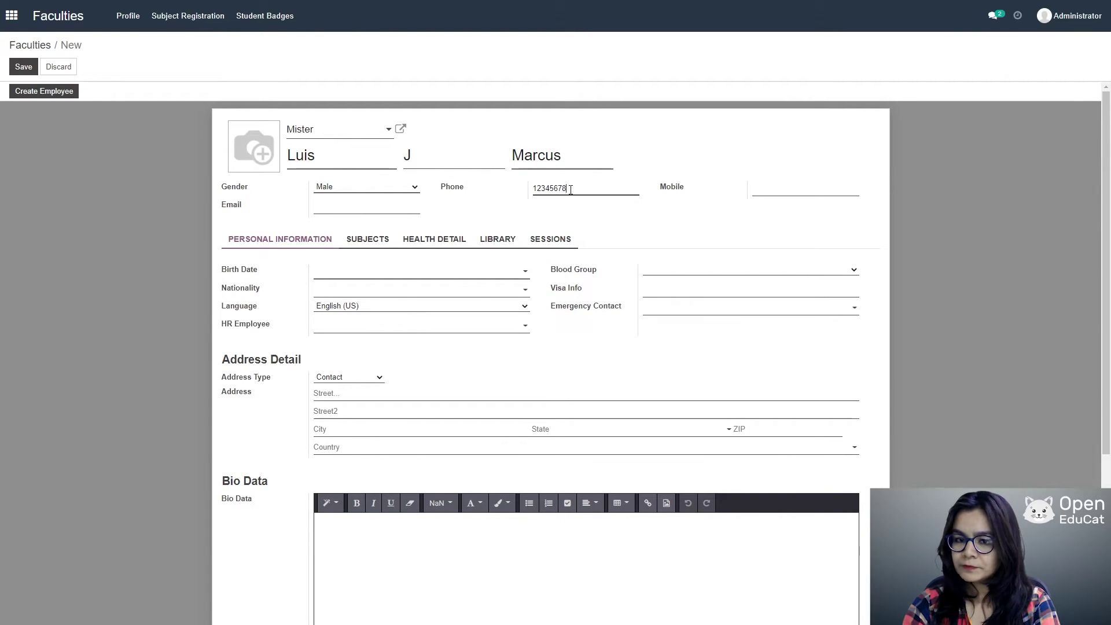
{"action": "left_click", "coordinate": [779, 183]}
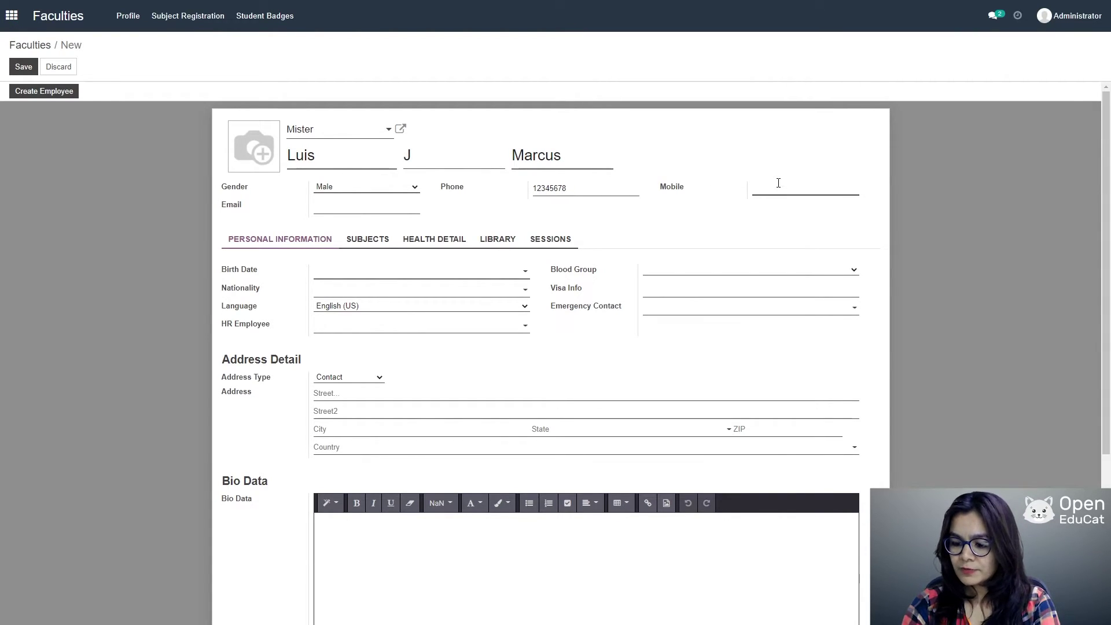
{"action": "type", "text": "12347895"}
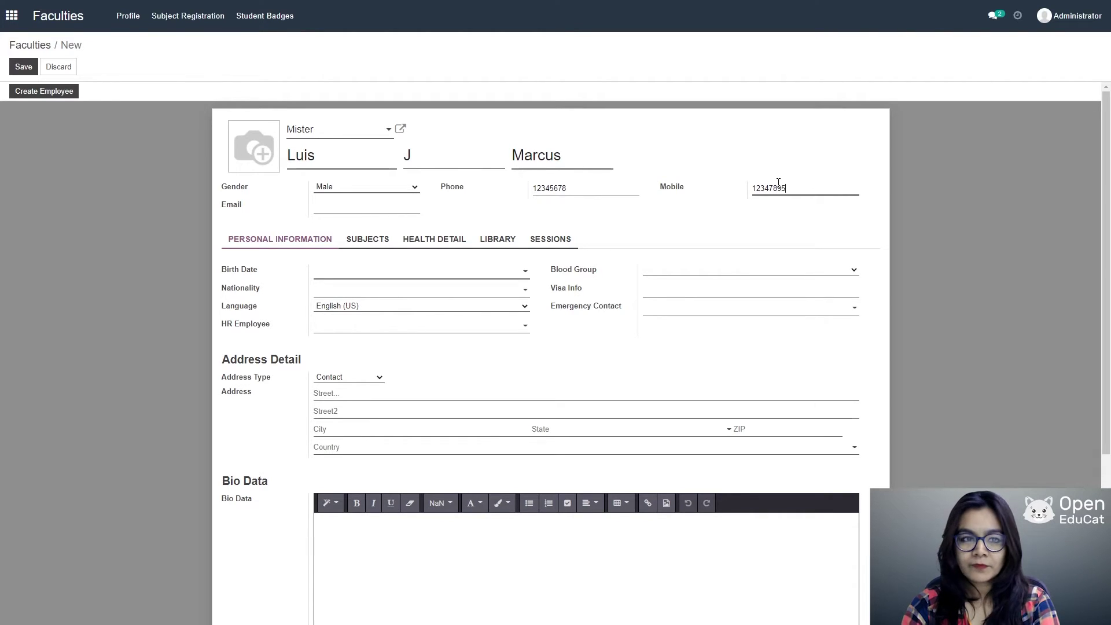
{"action": "left_click", "coordinate": [361, 211]}
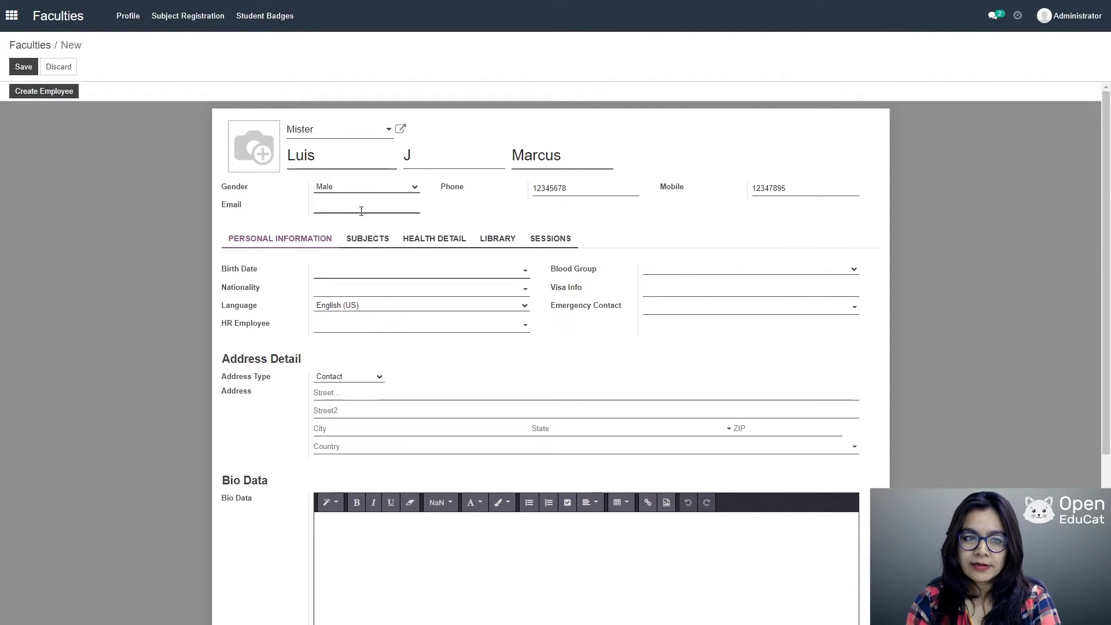
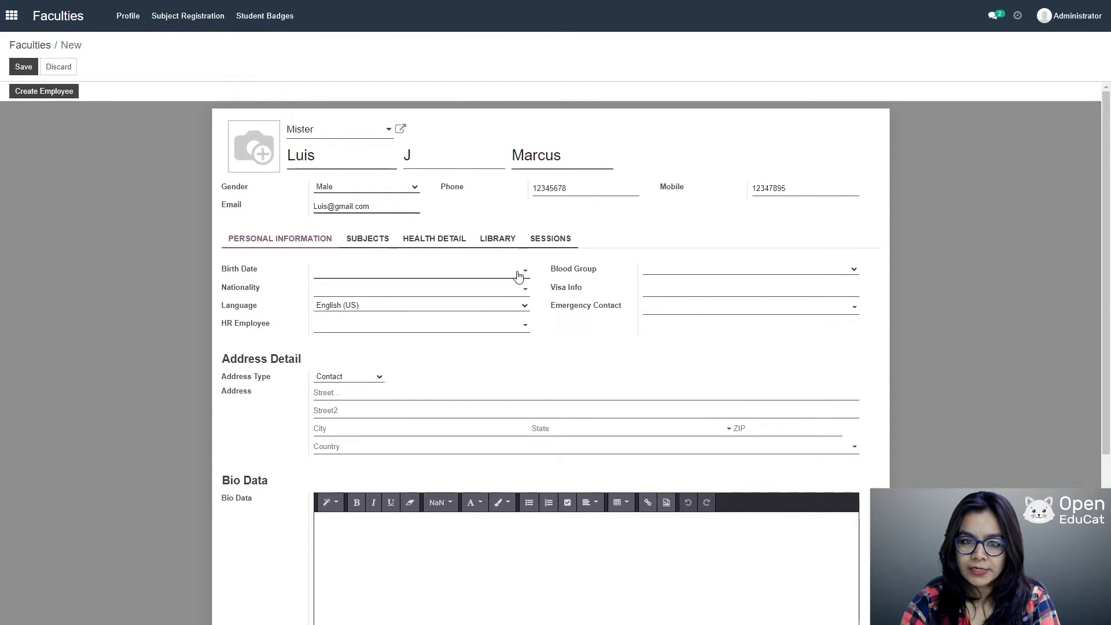
{"action": "left_click", "coordinate": [518, 273]}
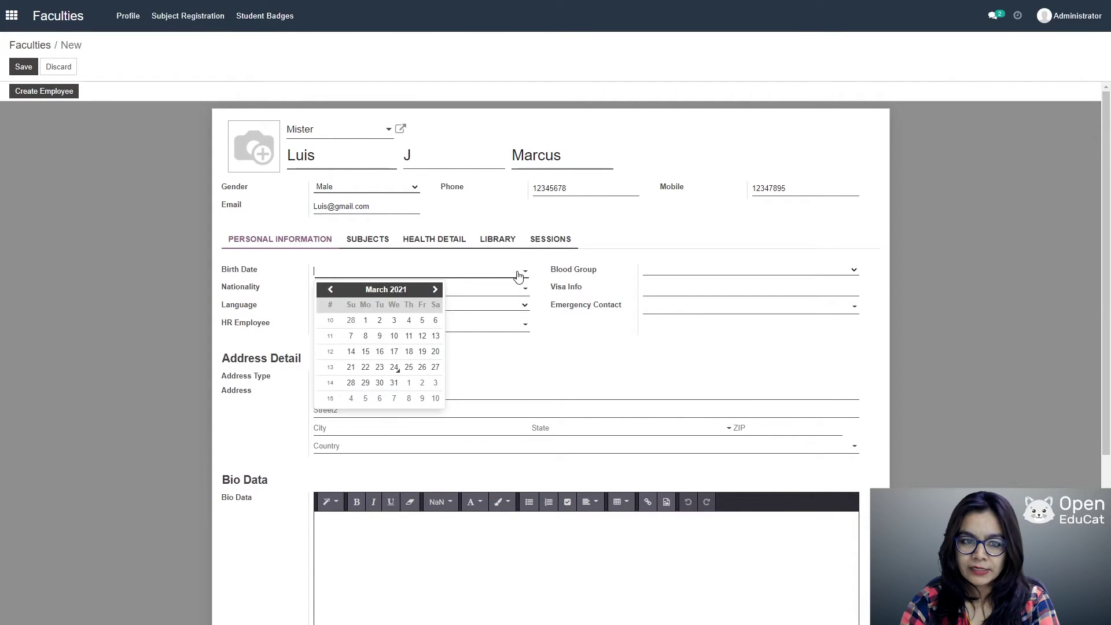
{"action": "left_click", "coordinate": [676, 272]}
{"action": "left_click", "coordinate": [665, 292]}
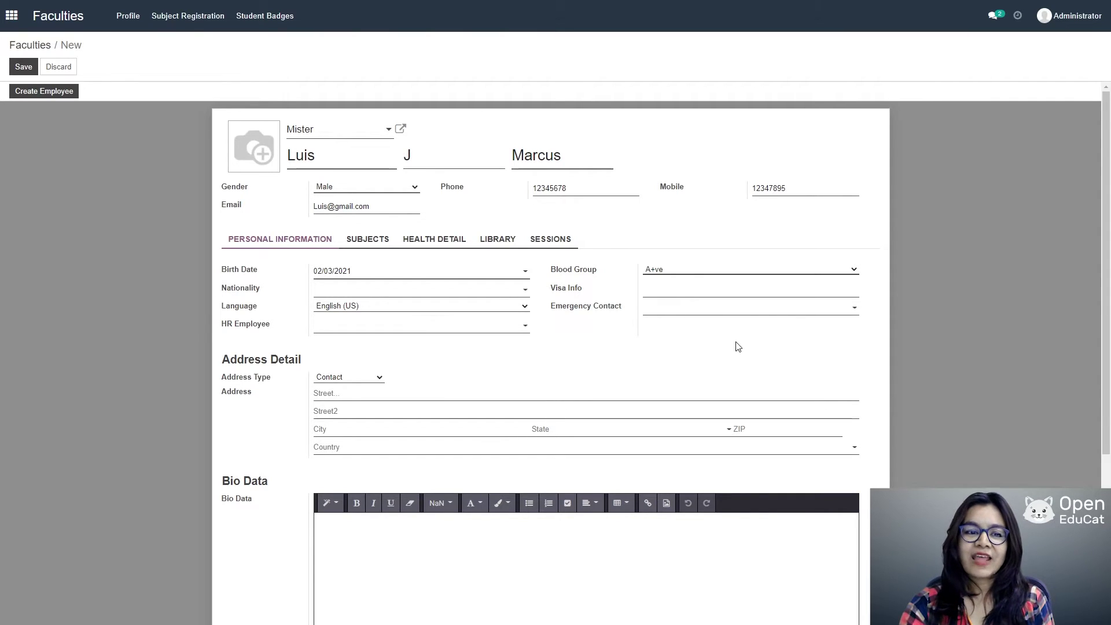
{"action": "left_click", "coordinate": [23, 67]}
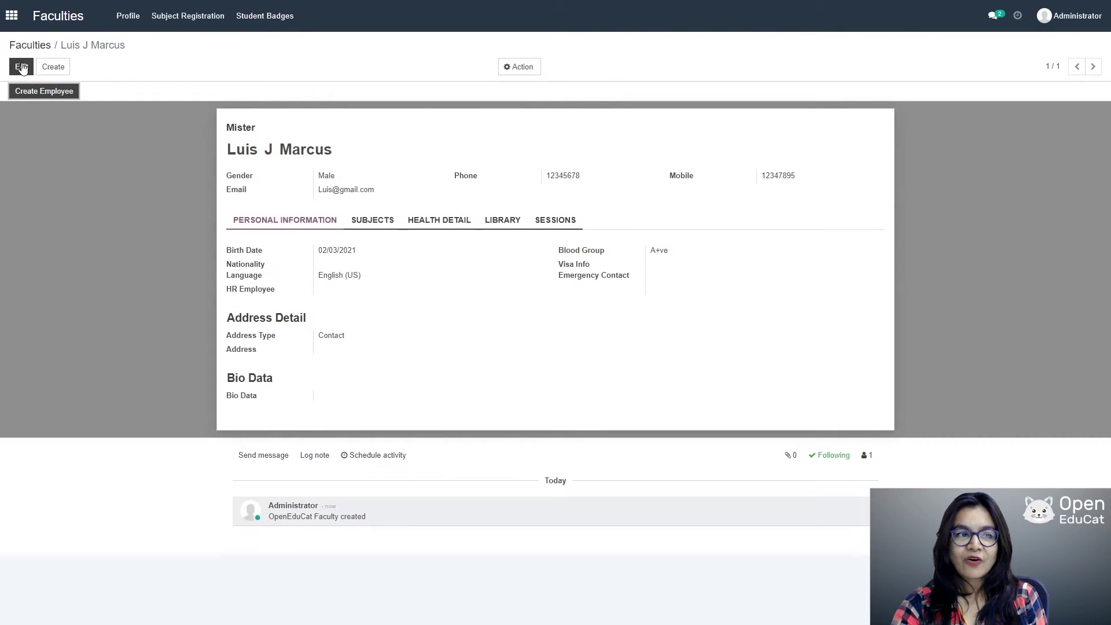
Step: Assign the subjects Data structure & application and Software engineering to the faculty, then save
{"action": "left_click", "coordinate": [21, 67]}
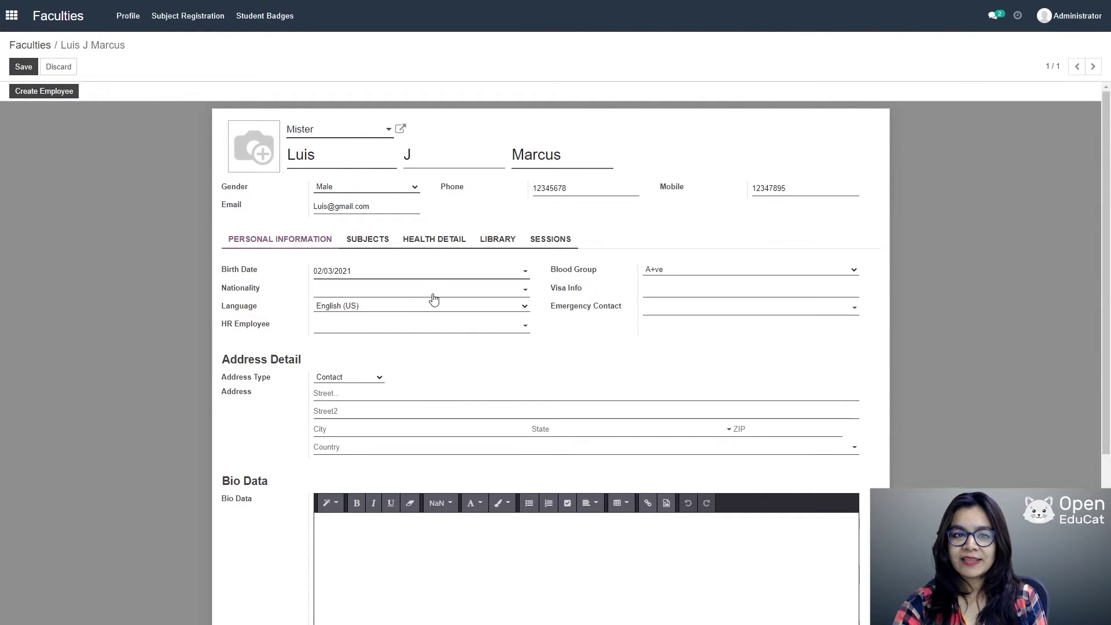
{"action": "left_click", "coordinate": [364, 239]}
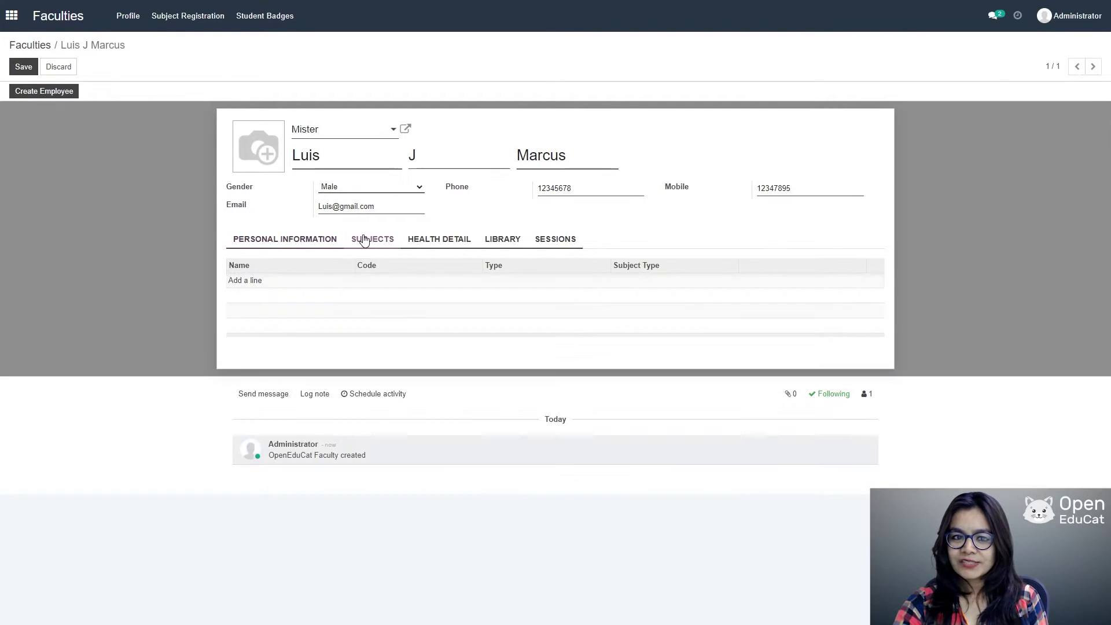
{"action": "left_click", "coordinate": [249, 284]}
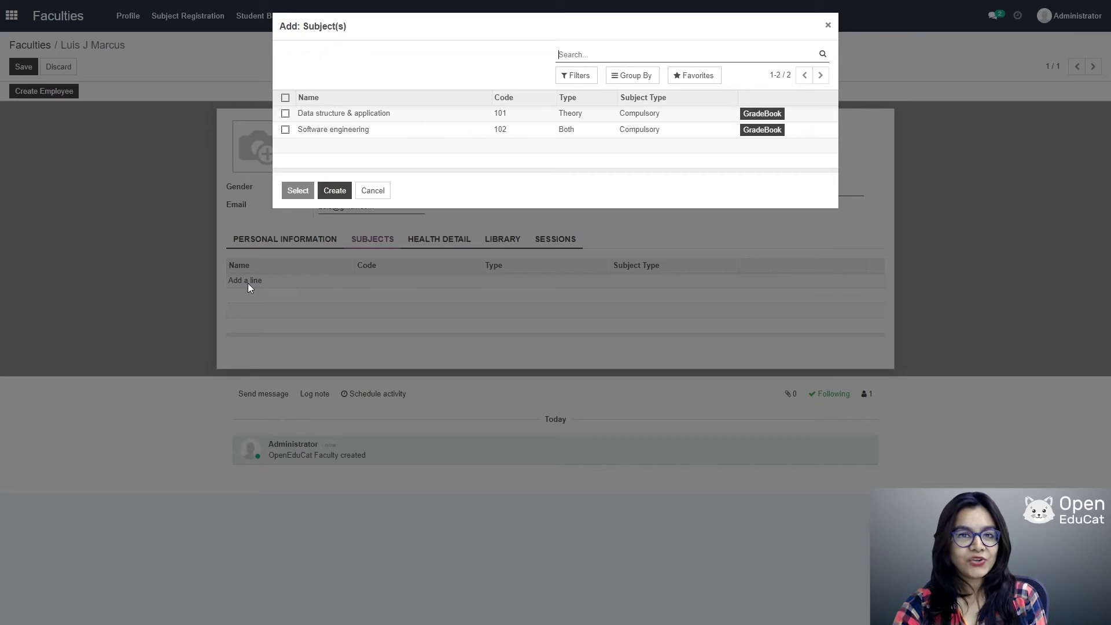
{"action": "left_click", "coordinate": [285, 130]}
{"action": "left_click", "coordinate": [297, 191]}
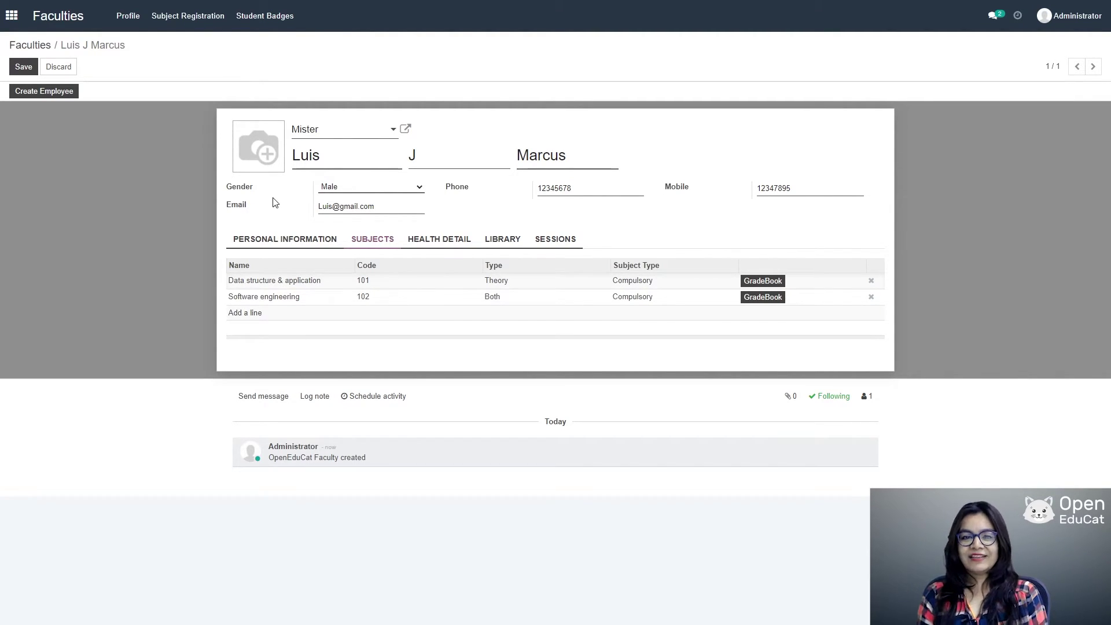
{"action": "left_click", "coordinate": [18, 67]}
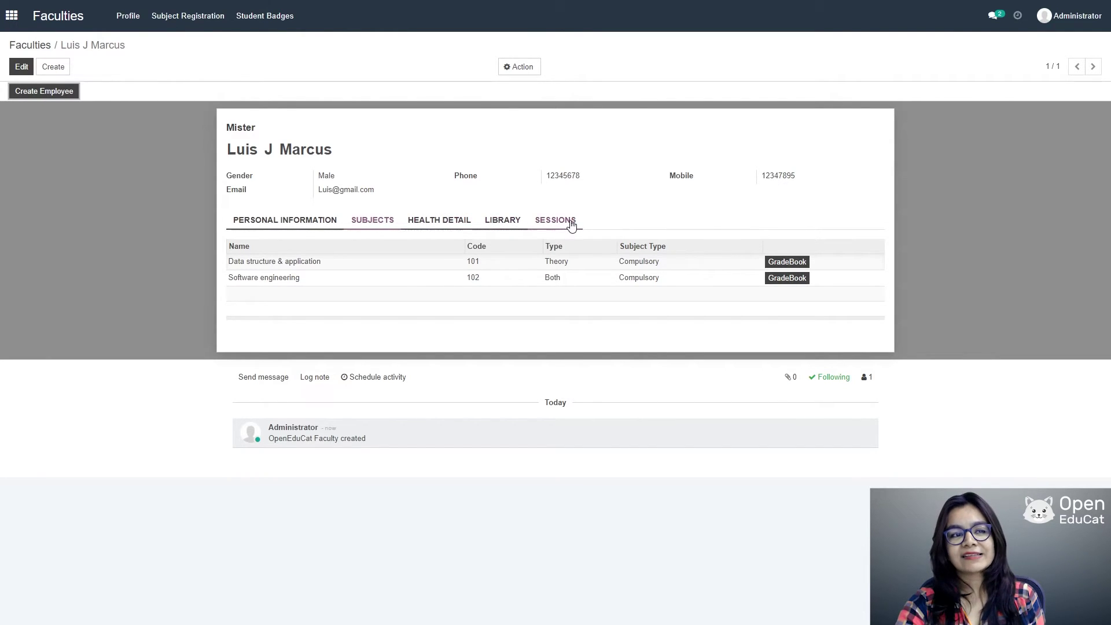
Step: Return to the app grid and launch the TimeTables app
{"action": "left_click", "coordinate": [11, 15]}
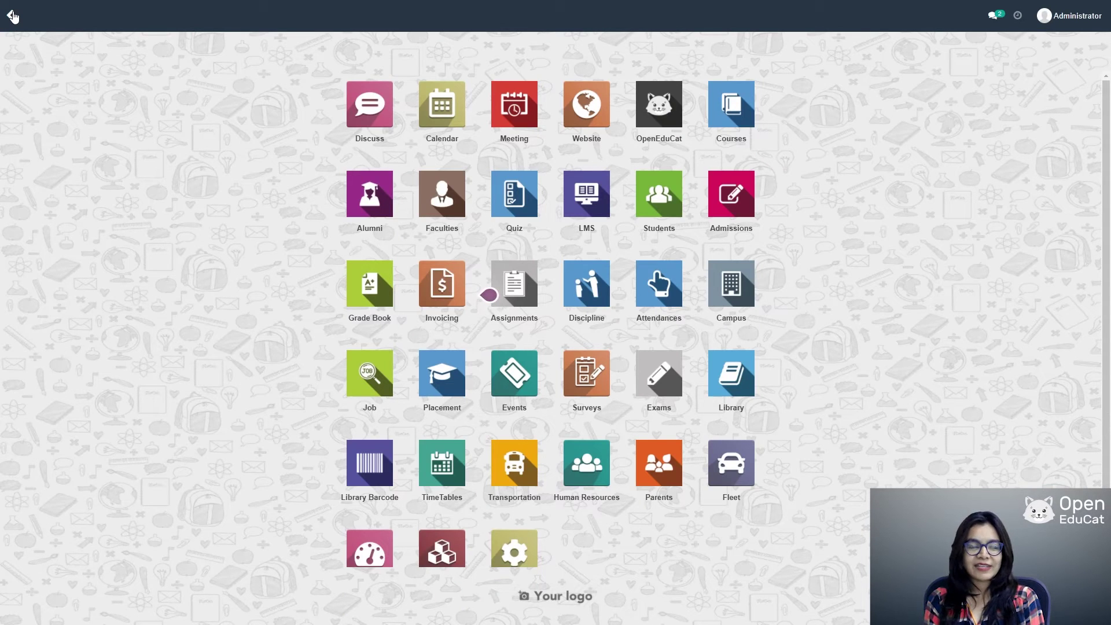
{"action": "scroll", "coordinate": [494, 360], "scroll_direction": "down", "scroll_amount": 2}
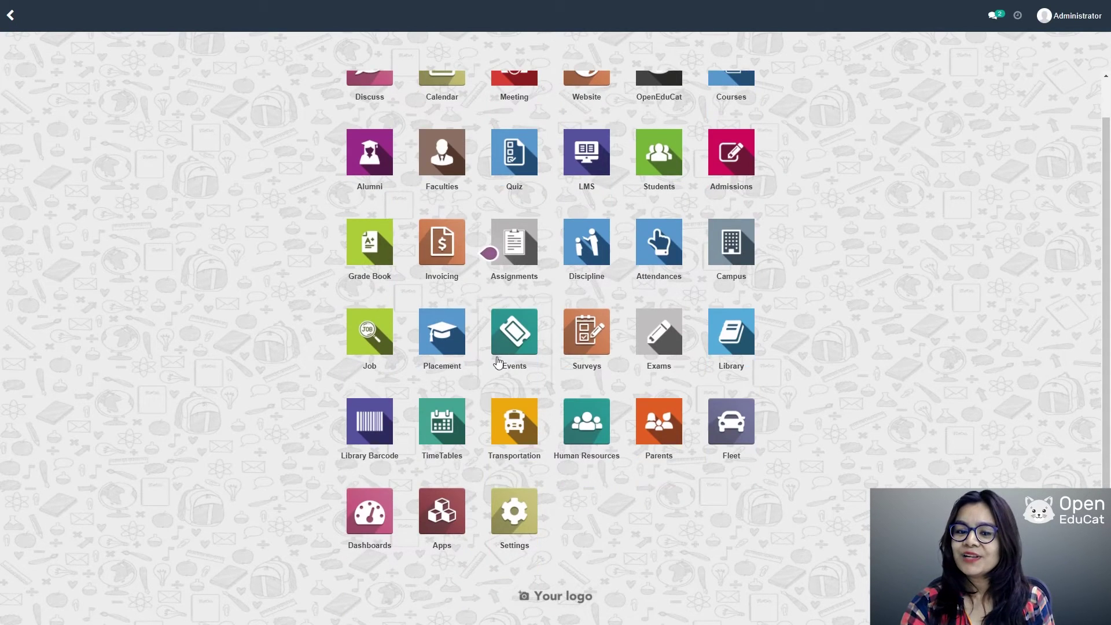
{"action": "left_click", "coordinate": [445, 425]}
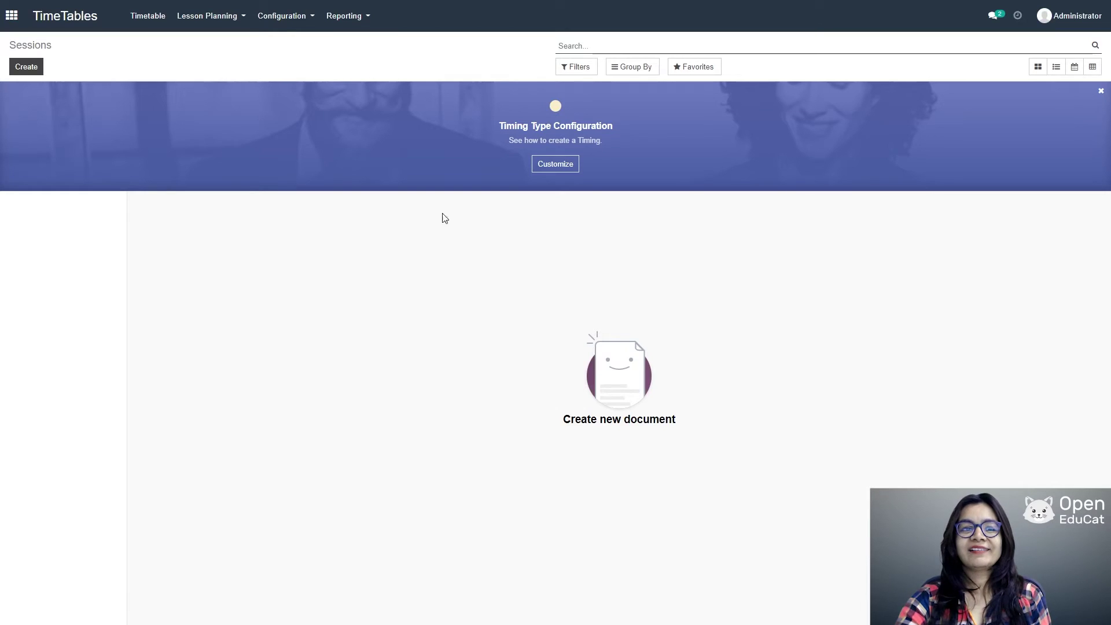
Step: Create and save the 9-10 timing with hour 1, minute 00, AM
{"action": "left_click", "coordinate": [284, 21]}
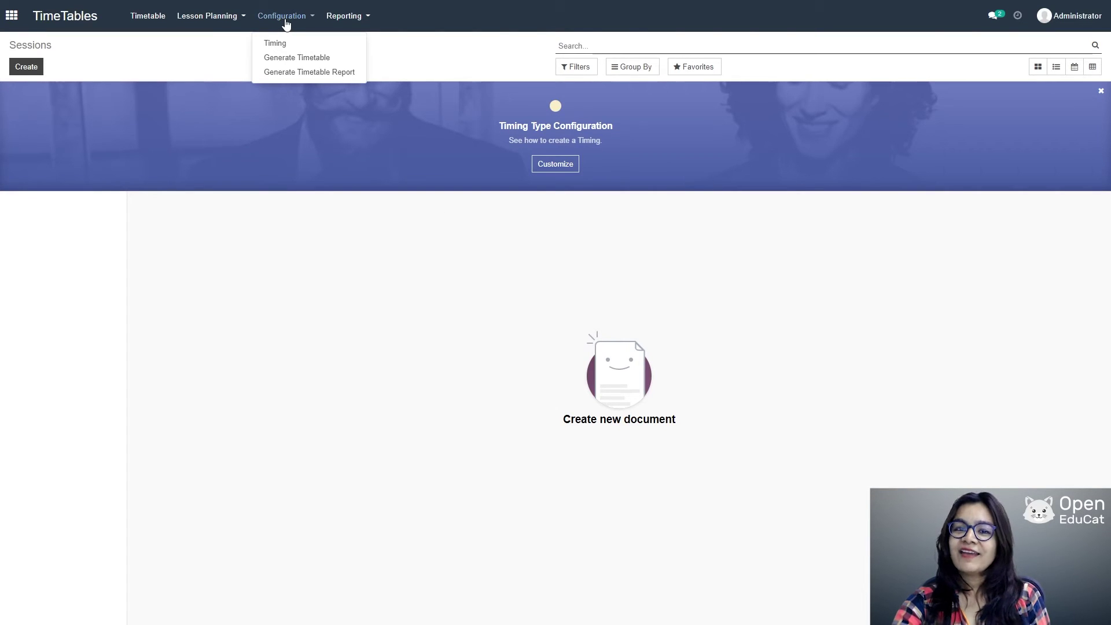
{"action": "left_click", "coordinate": [280, 42]}
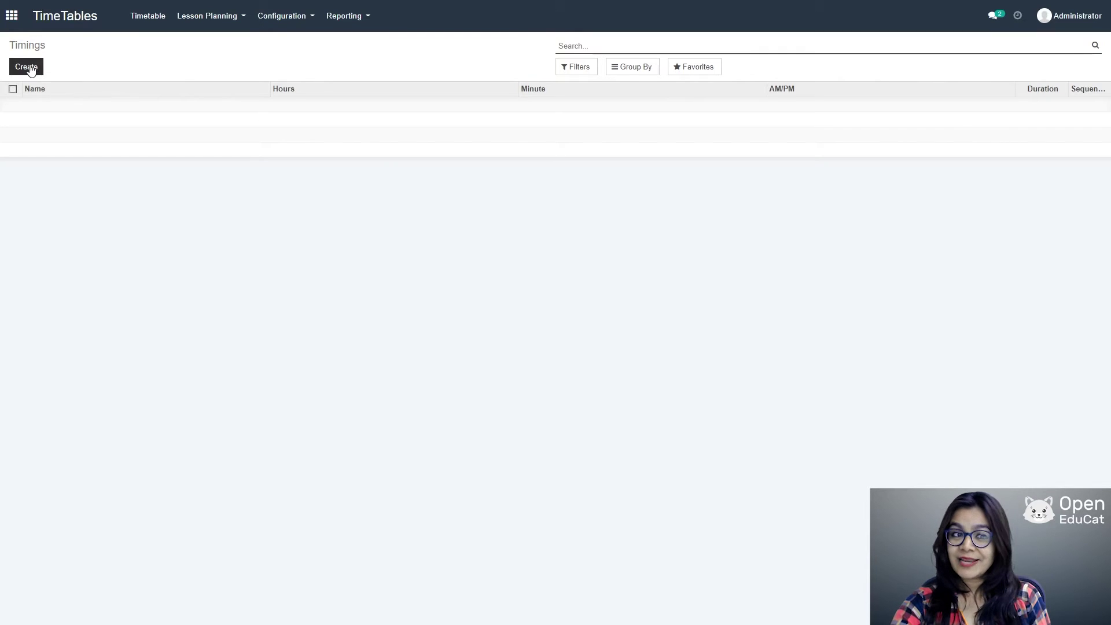
{"action": "left_click", "coordinate": [26, 67]}
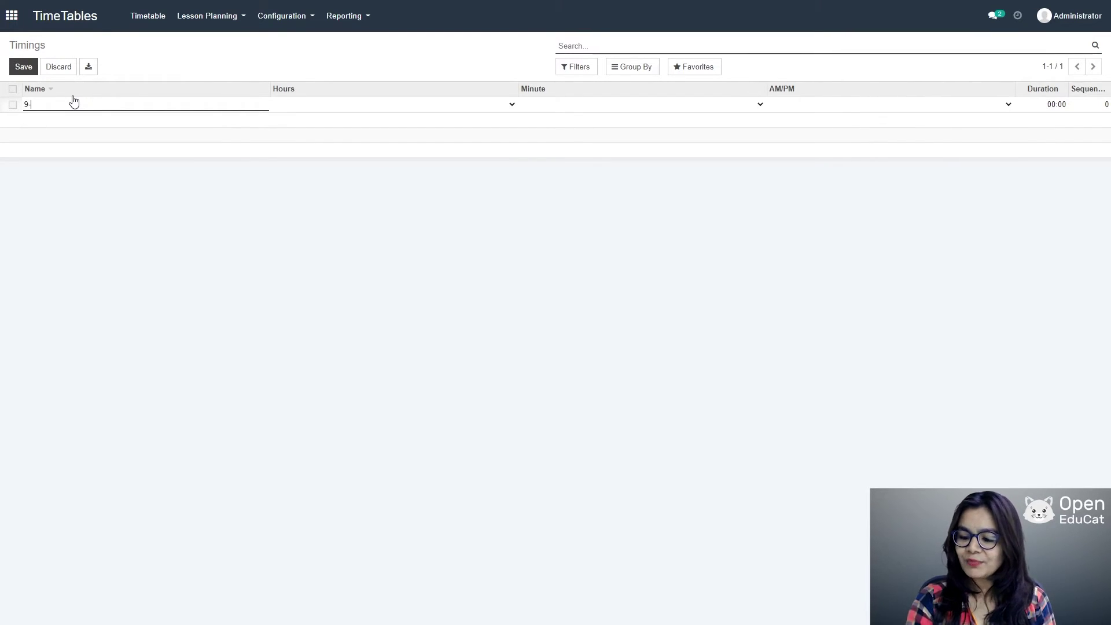
{"action": "type", "text": "9-10"}
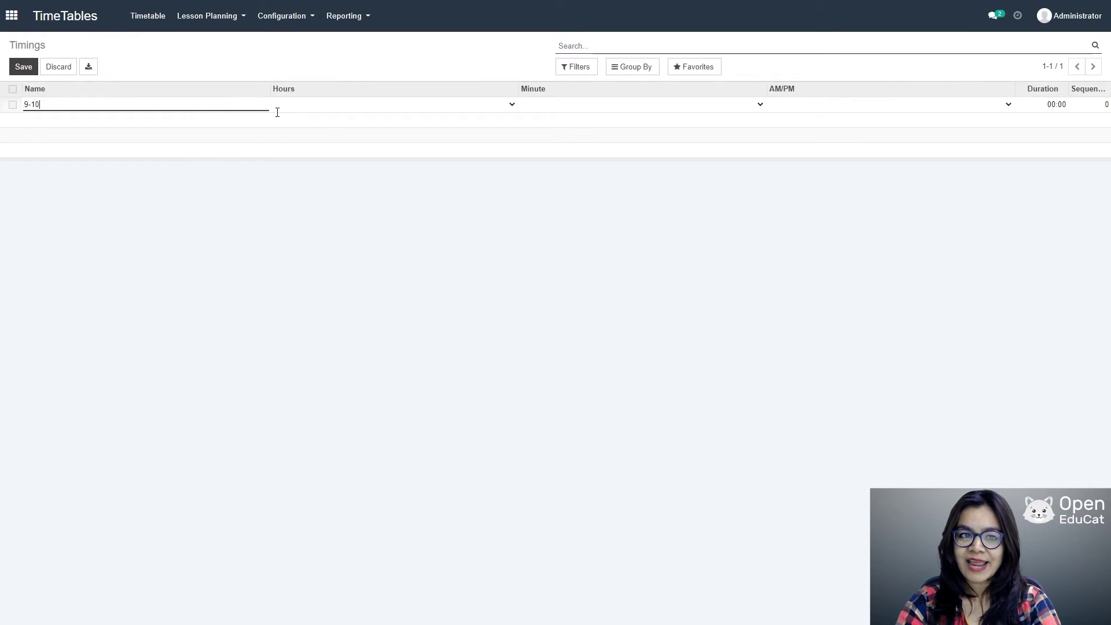
{"action": "left_click", "coordinate": [277, 108]}
{"action": "left_click", "coordinate": [289, 120]}
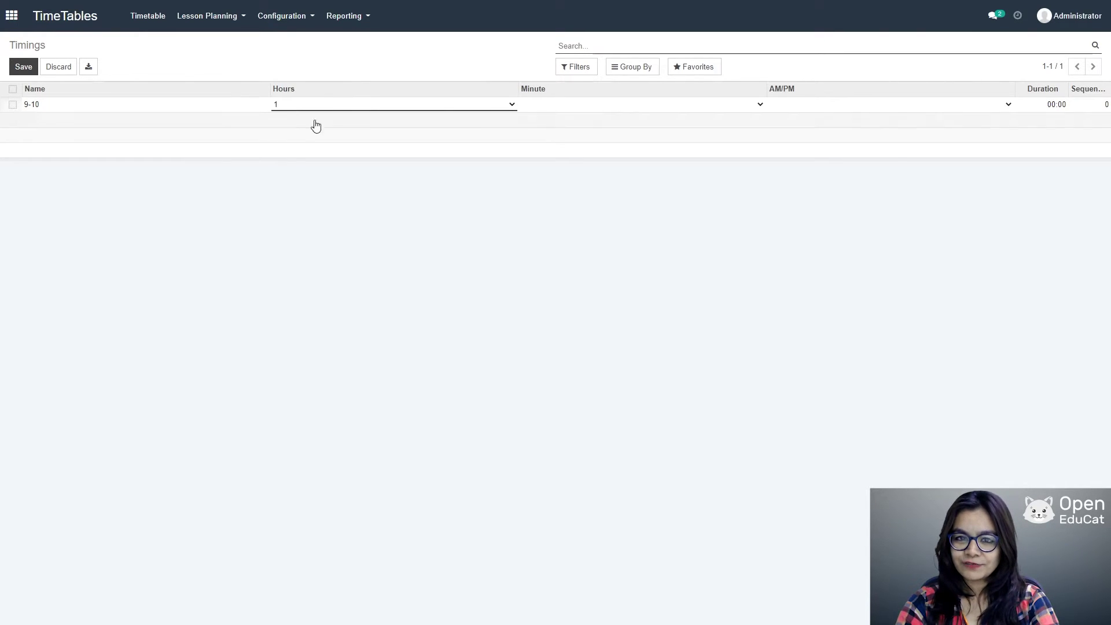
{"action": "left_click", "coordinate": [723, 105]}
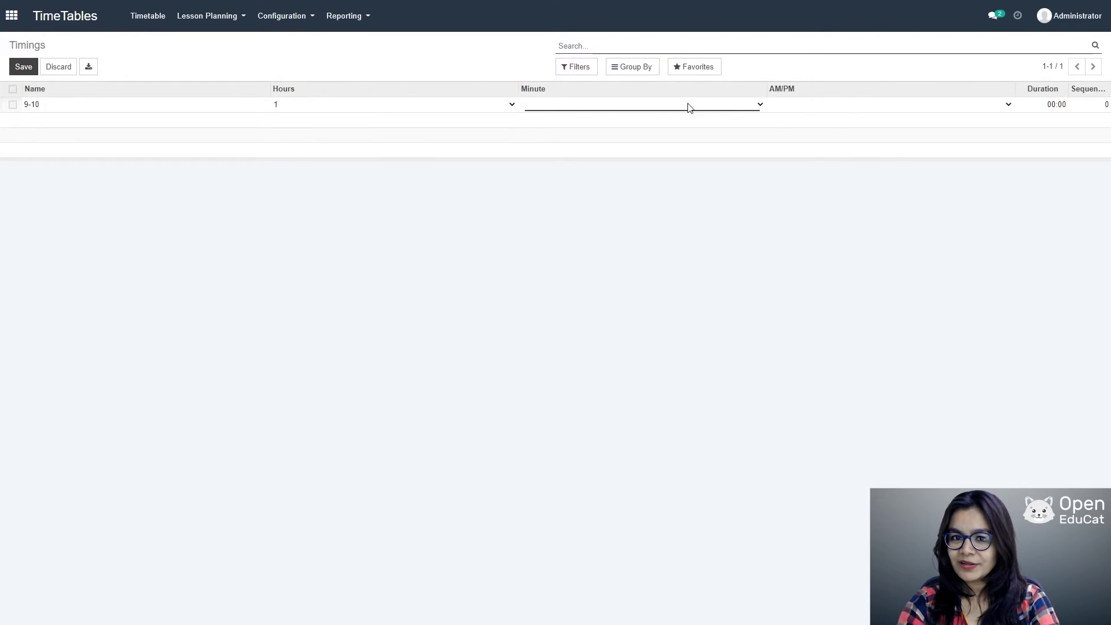
{"action": "left_click", "coordinate": [579, 121]}
{"action": "left_click", "coordinate": [906, 111]}
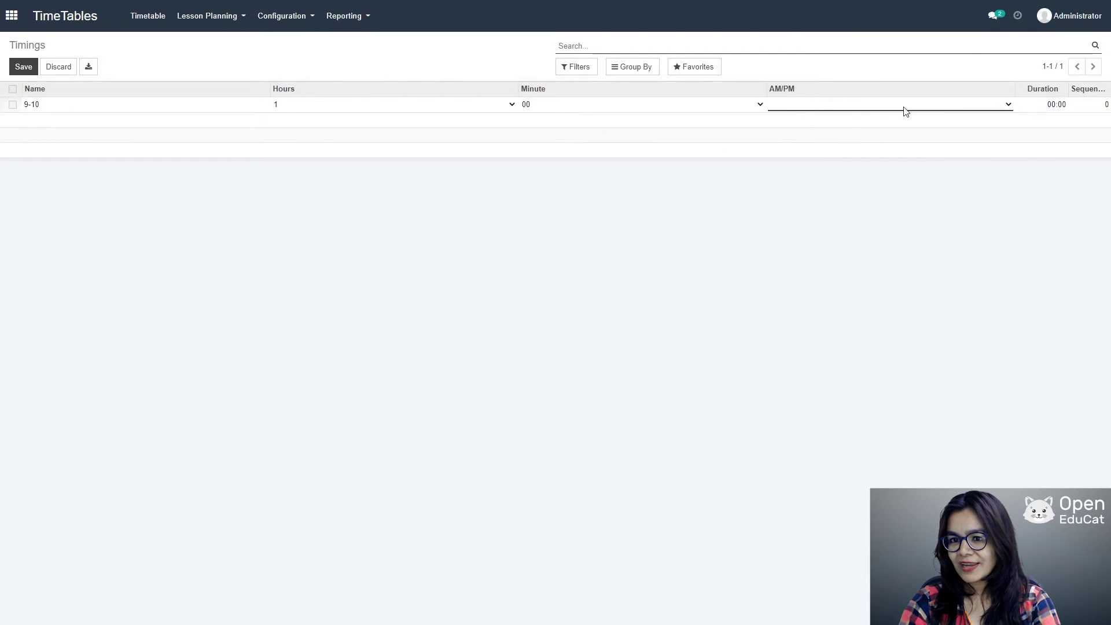
{"action": "left_click", "coordinate": [803, 120]}
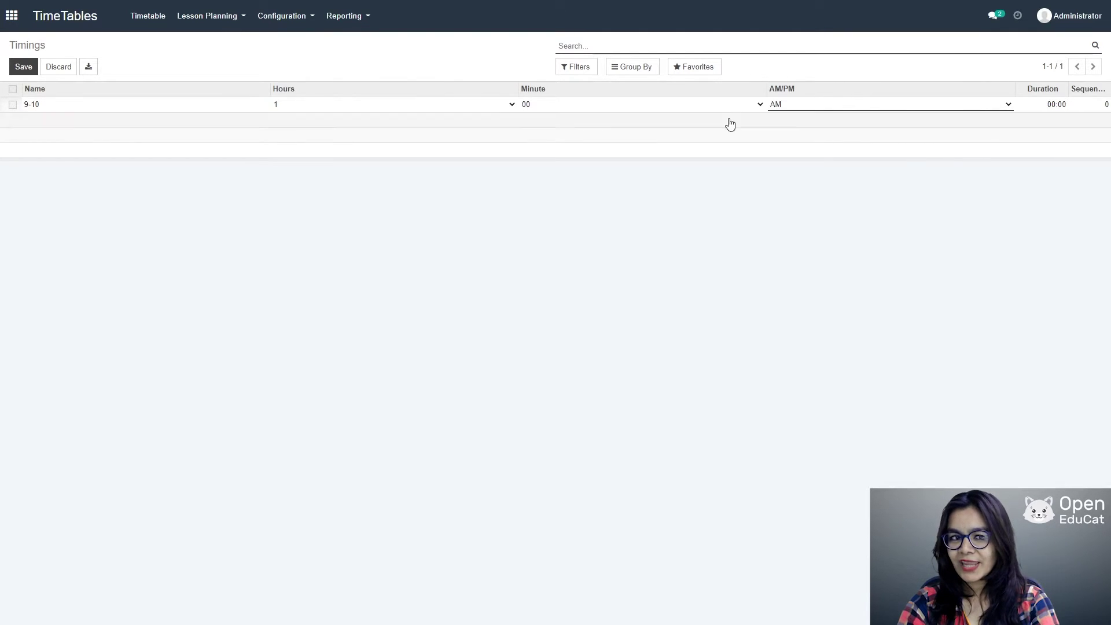
{"action": "left_click", "coordinate": [22, 67]}
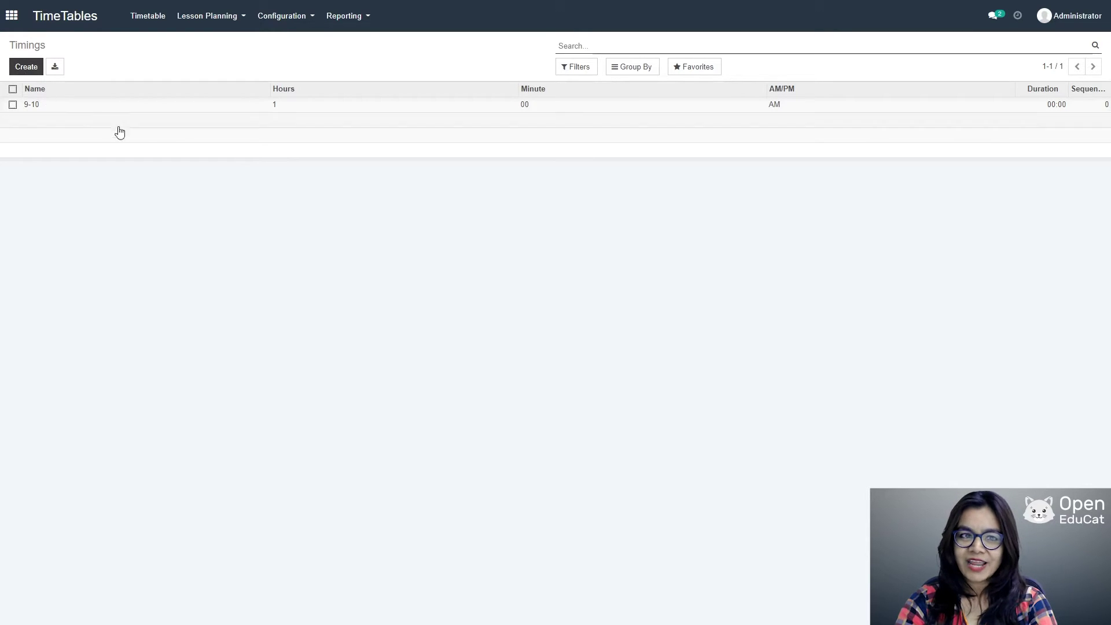
Step: Create and save the 10-11 timing with hour 1, minute 00, AM
{"action": "left_click", "coordinate": [282, 18]}
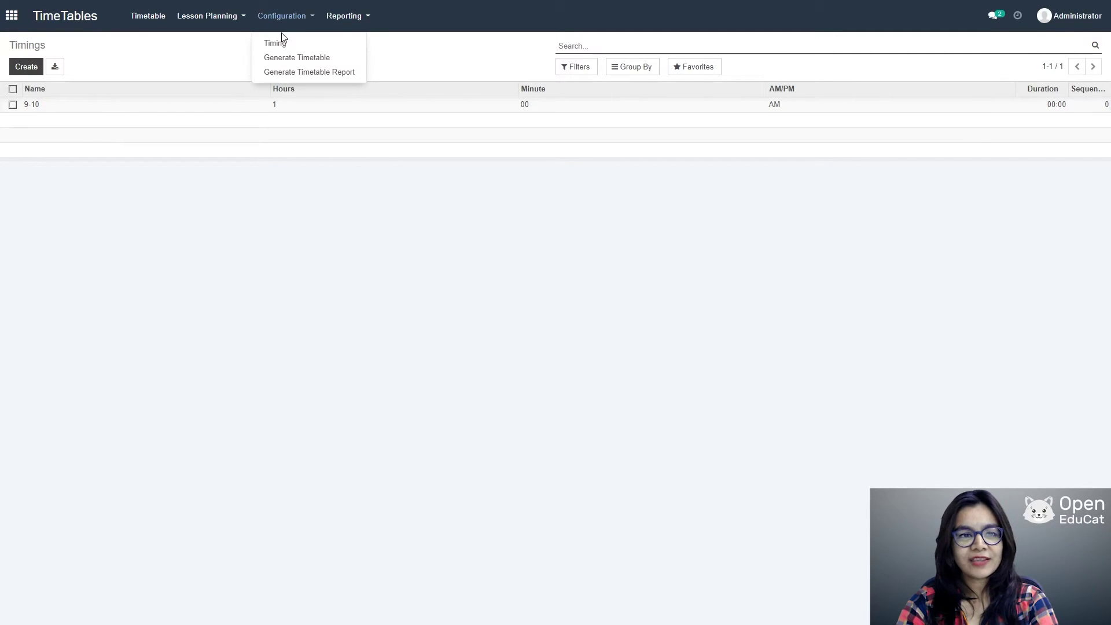
{"action": "left_click", "coordinate": [281, 43]}
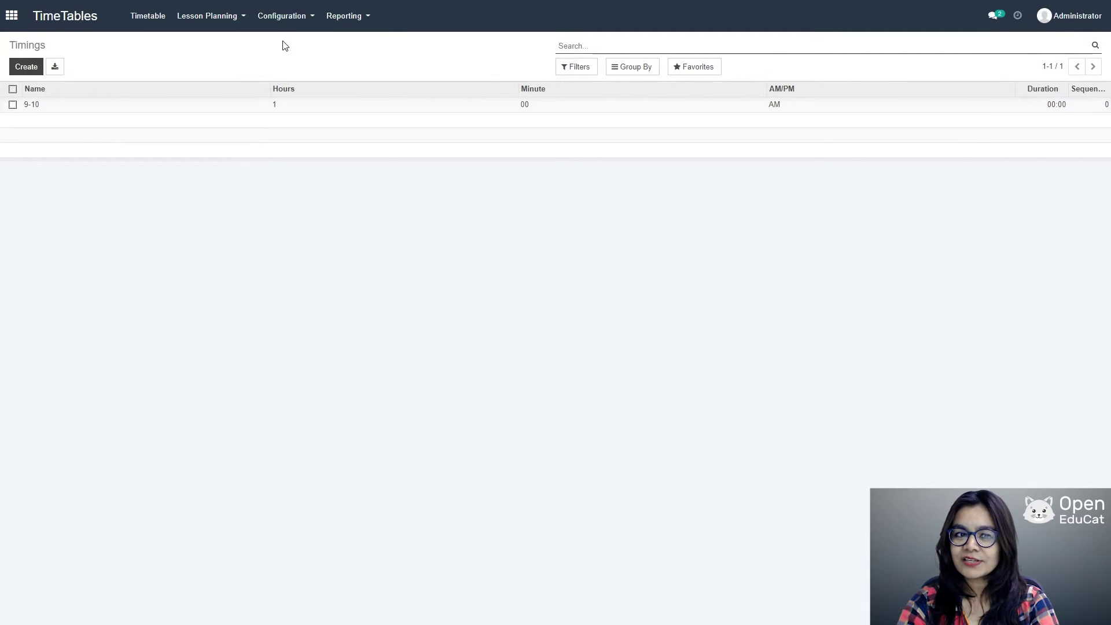
{"action": "left_click", "coordinate": [32, 68]}
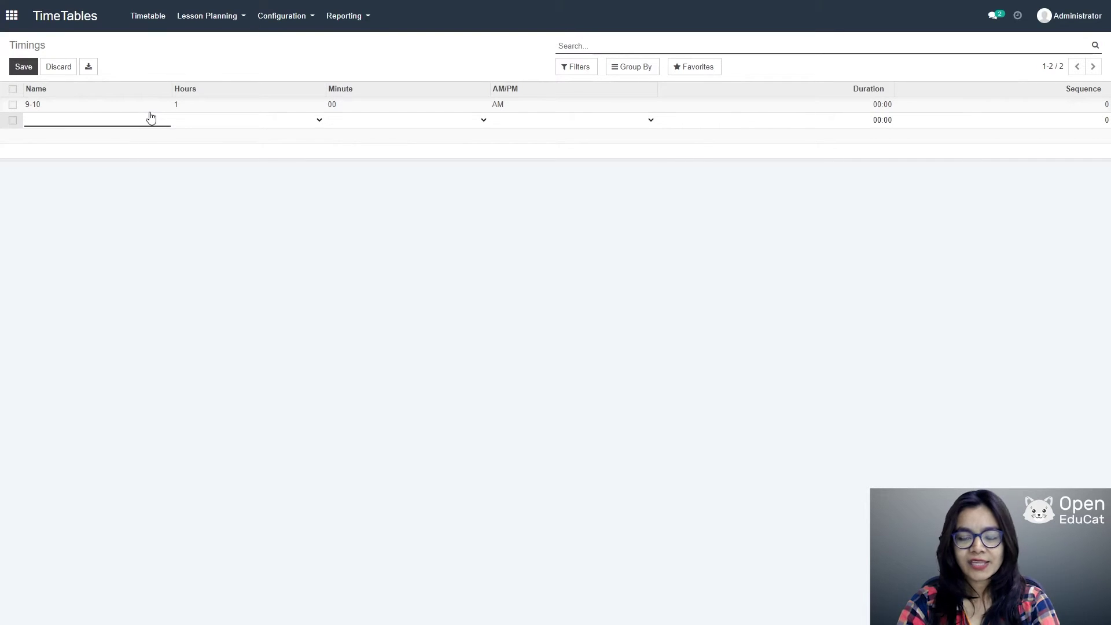
{"action": "type", "text": "10-11"}
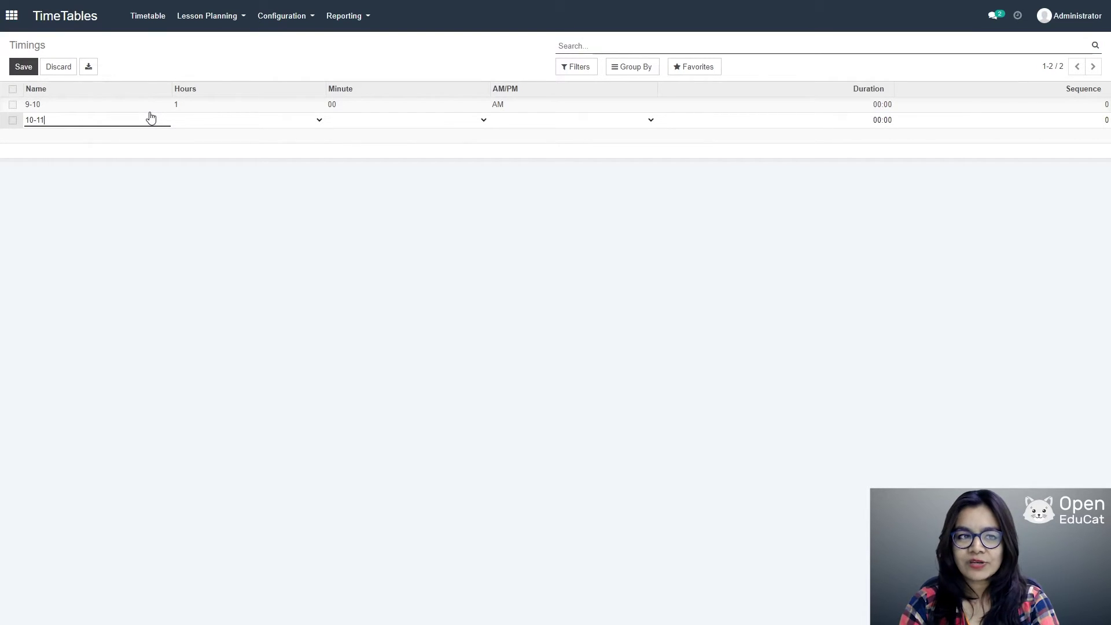
{"action": "key", "text": "Tab"}
{"action": "left_click", "coordinate": [320, 123]}
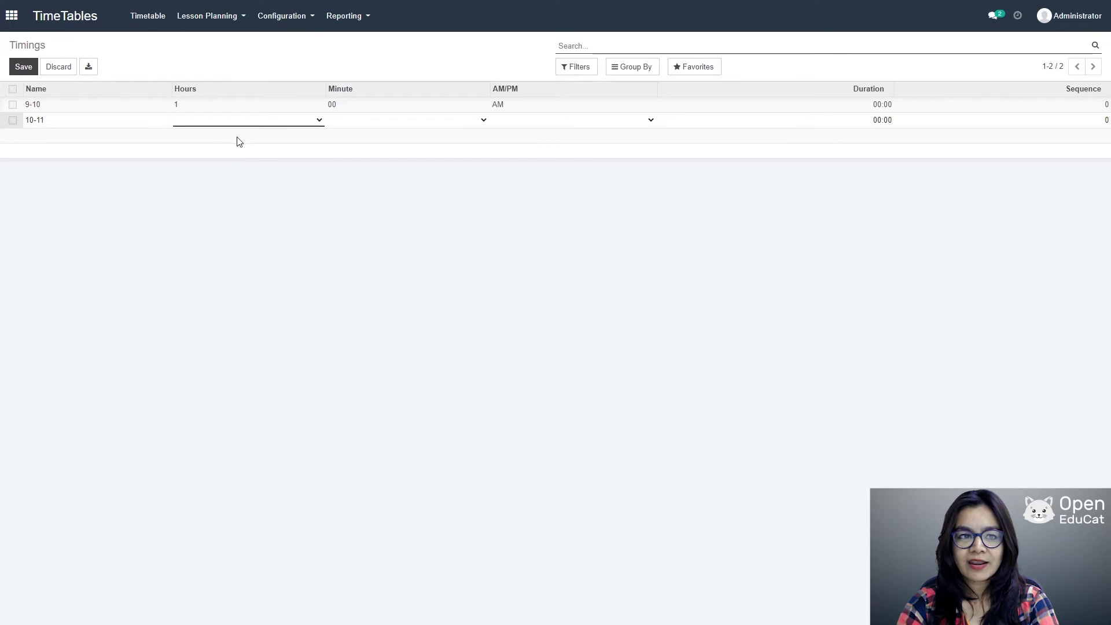
{"action": "left_click", "coordinate": [224, 131]}
{"action": "left_click", "coordinate": [404, 122]}
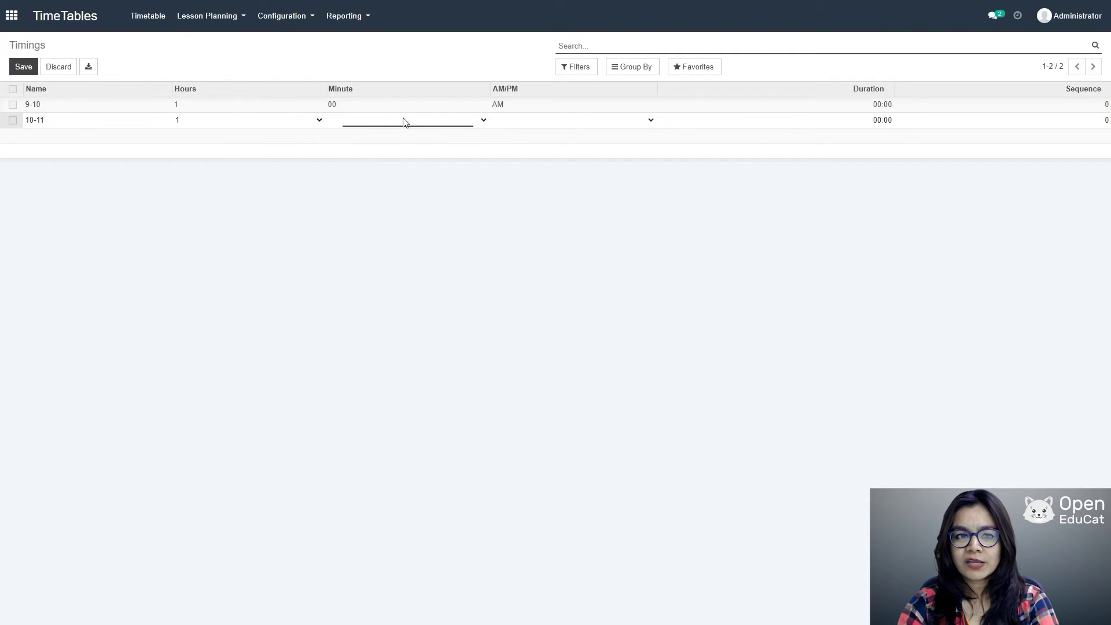
{"action": "left_click", "coordinate": [362, 136]}
{"action": "left_click", "coordinate": [648, 120]}
{"action": "left_click", "coordinate": [567, 137]}
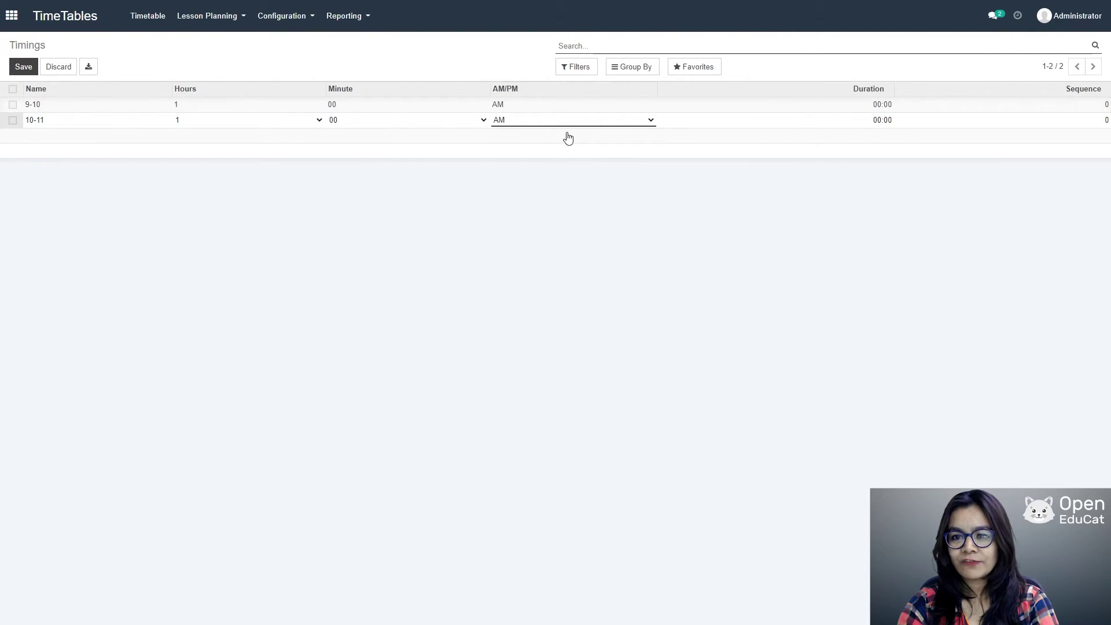
{"action": "left_click", "coordinate": [24, 68]}
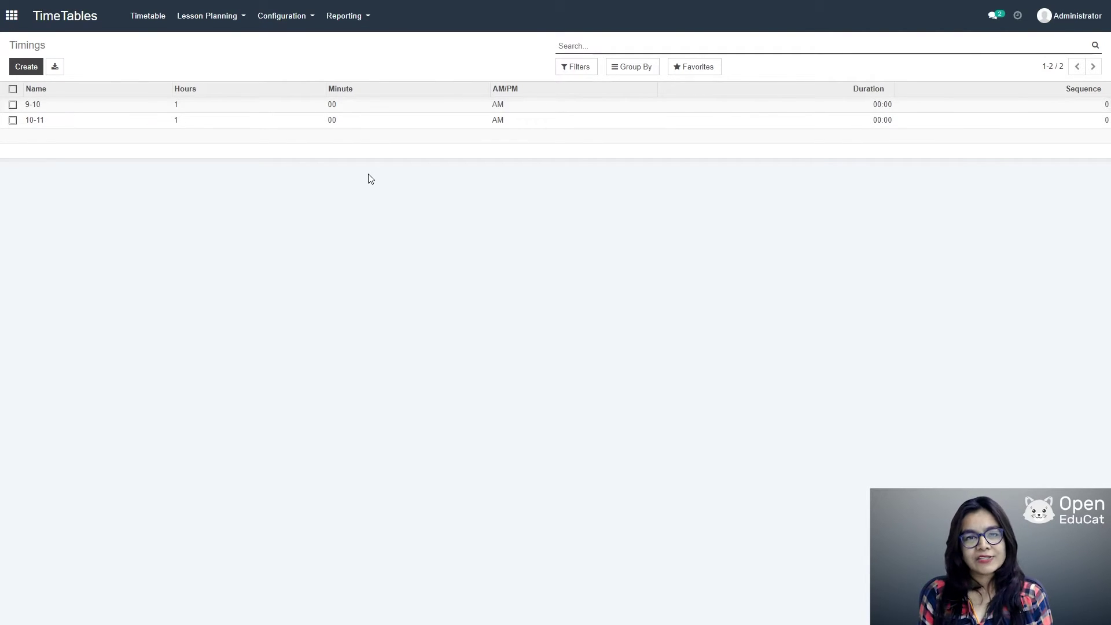
Step: Start a new session with the faculty, timing 9-10, course computer Science SEm 3, its batch and Data structure & application
{"action": "left_click", "coordinate": [155, 24]}
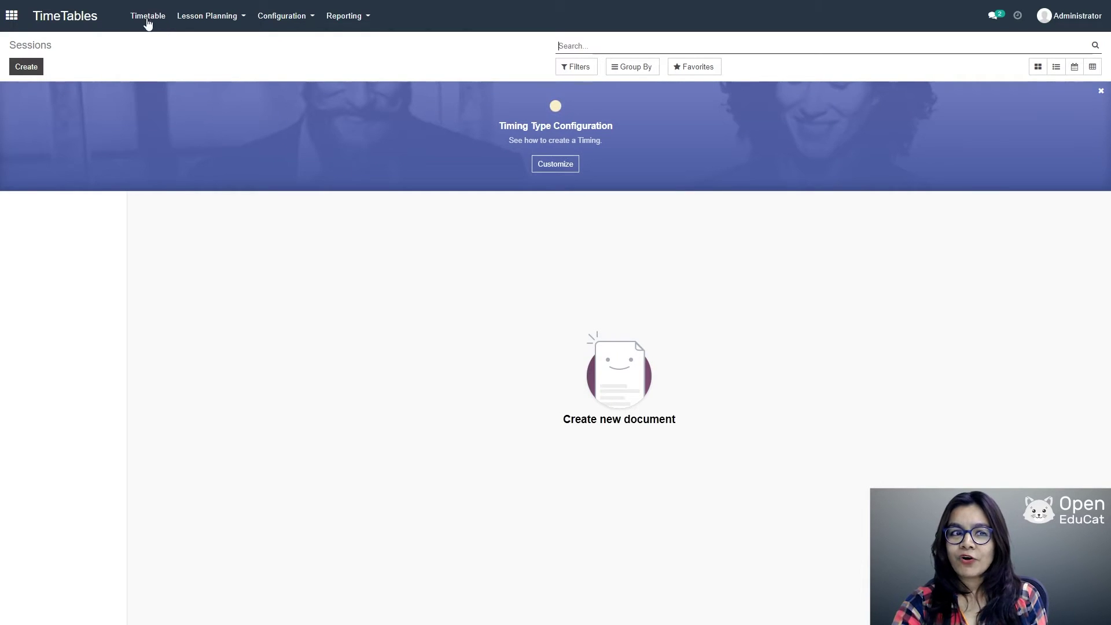
{"action": "left_click", "coordinate": [1100, 91]}
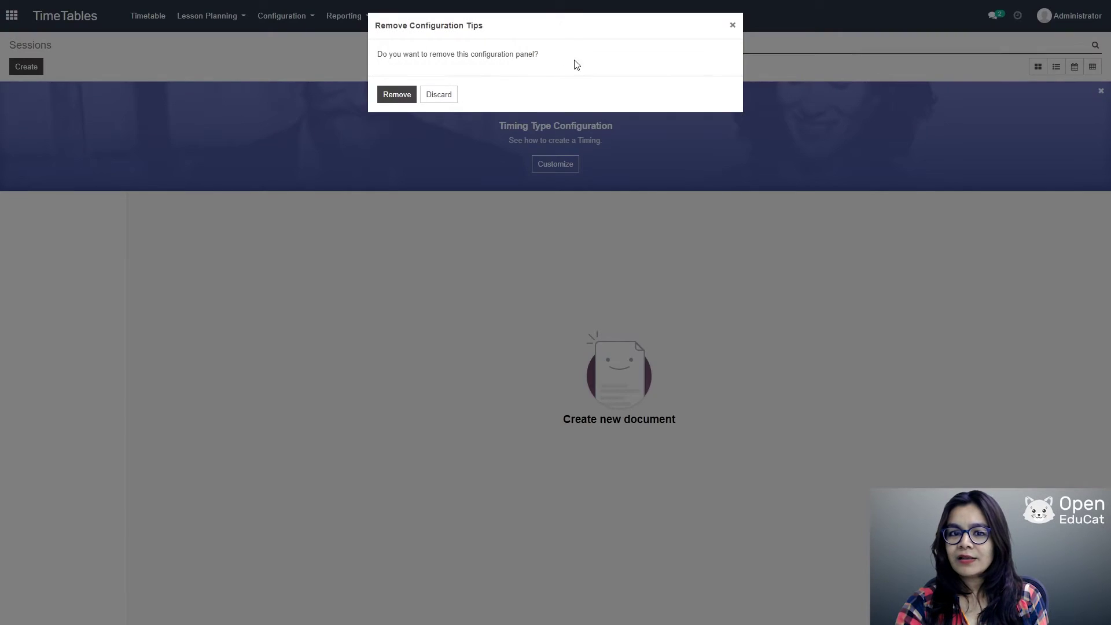
{"action": "left_click", "coordinate": [380, 98]}
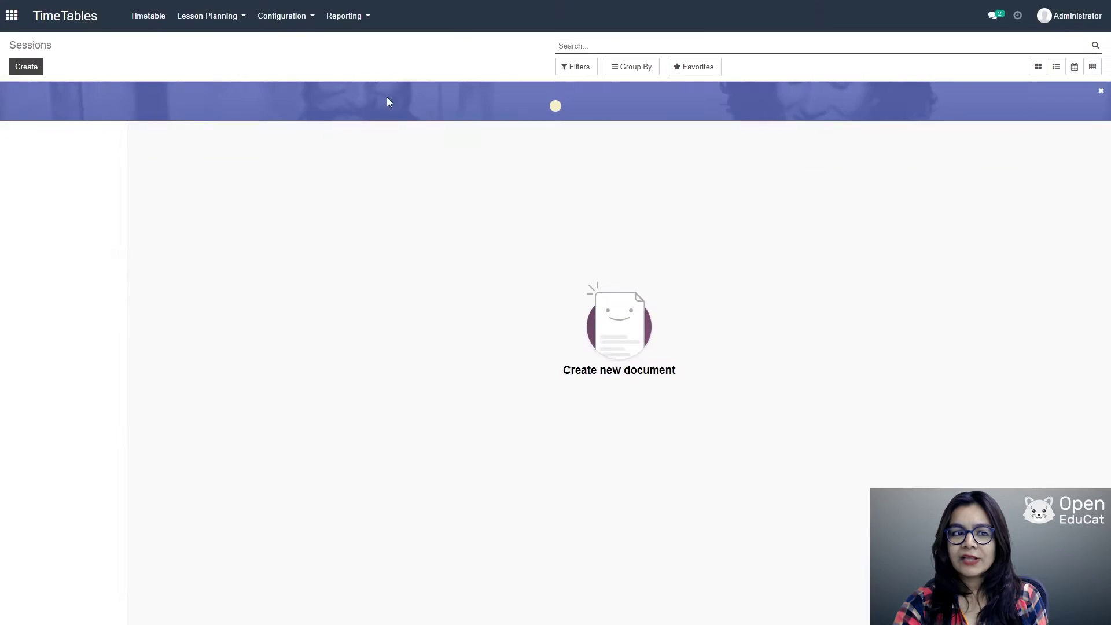
{"action": "left_click", "coordinate": [25, 68]}
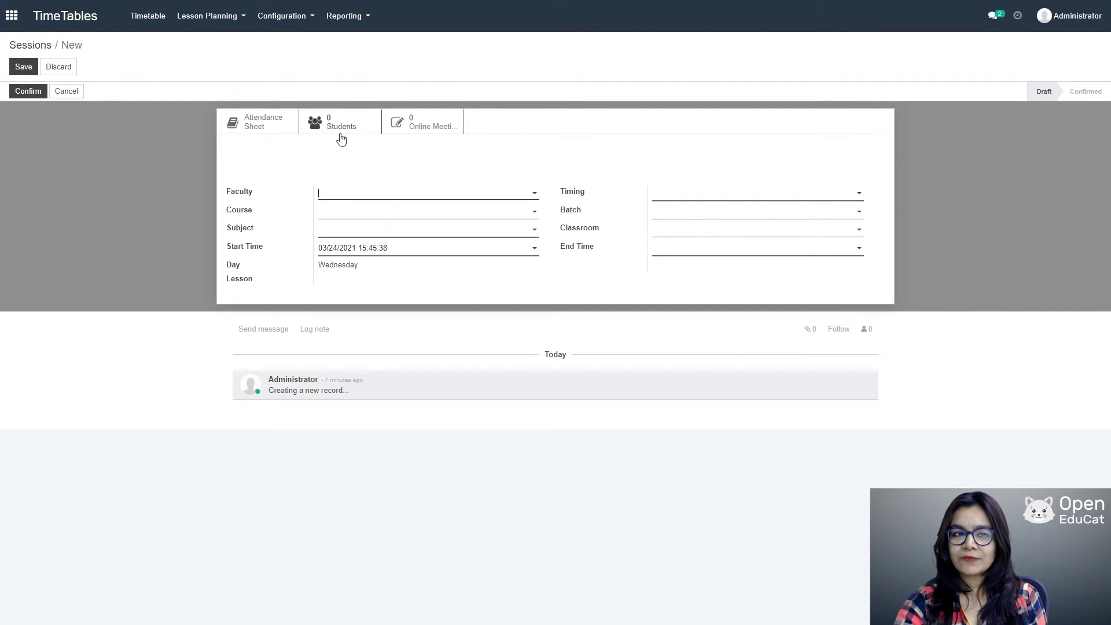
{"action": "left_click", "coordinate": [536, 194]}
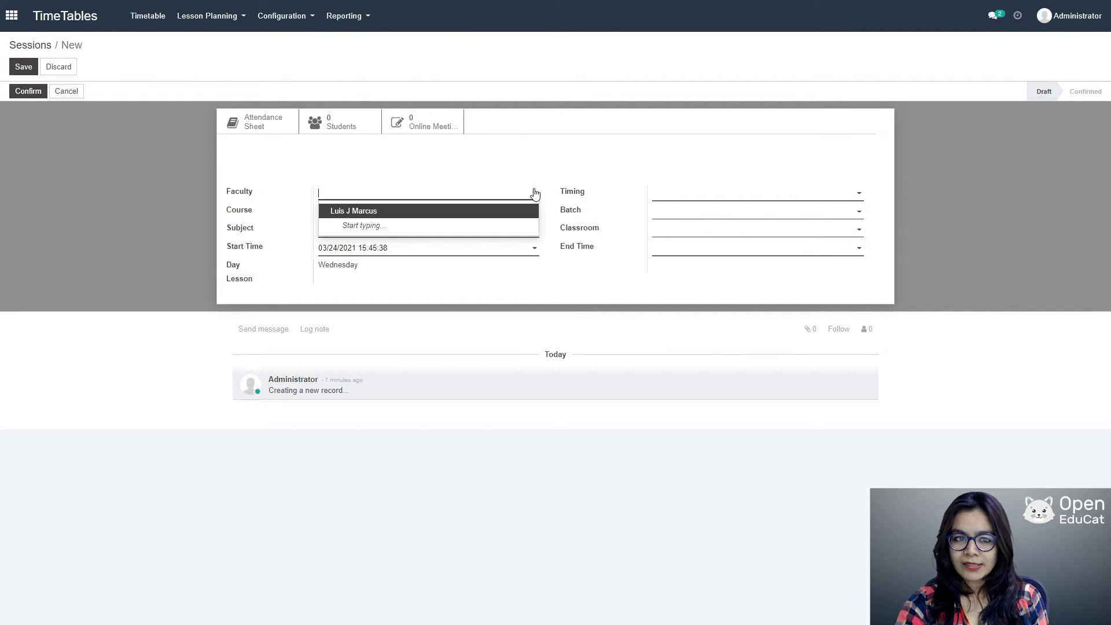
{"action": "left_click", "coordinate": [370, 213]}
{"action": "left_click", "coordinate": [848, 194]}
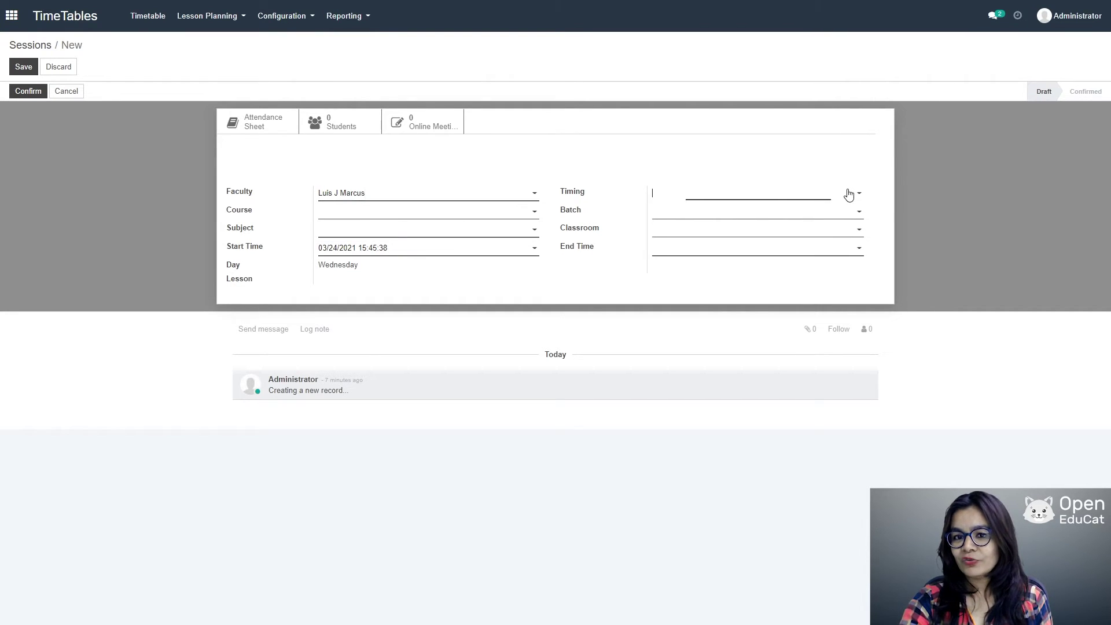
{"action": "left_click", "coordinate": [684, 209]}
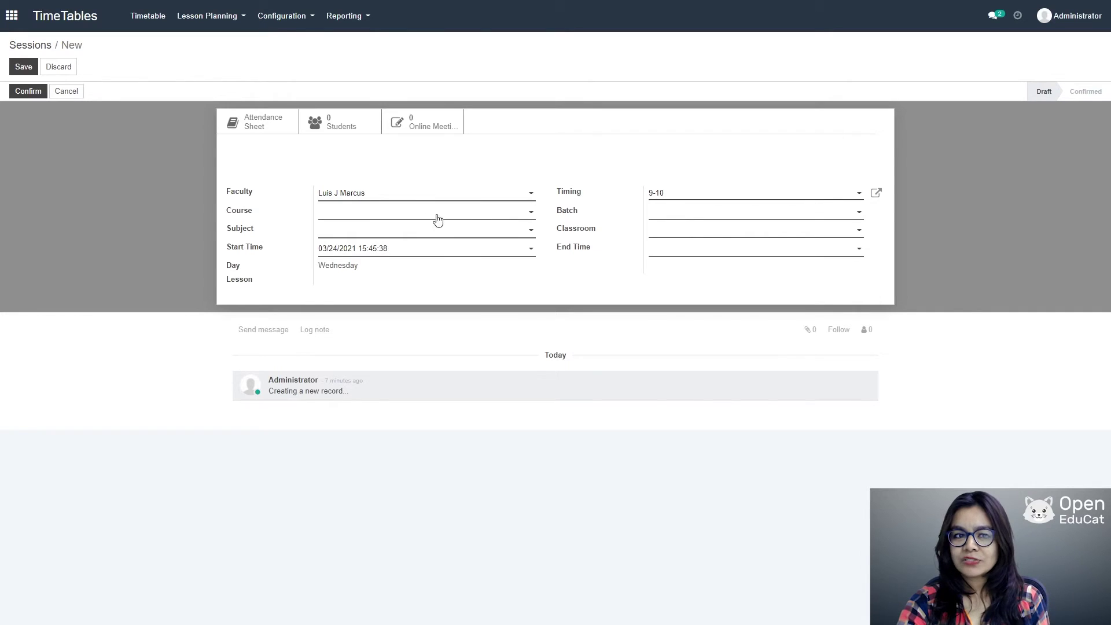
{"action": "left_click", "coordinate": [492, 214]}
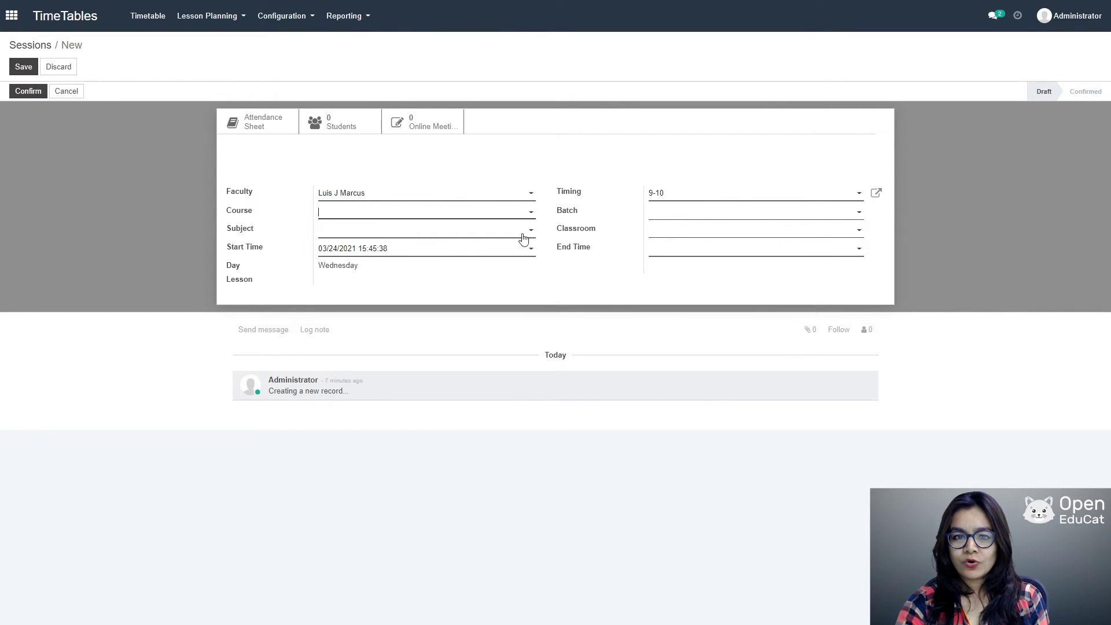
{"action": "left_click", "coordinate": [772, 215]}
{"action": "left_click", "coordinate": [709, 229]}
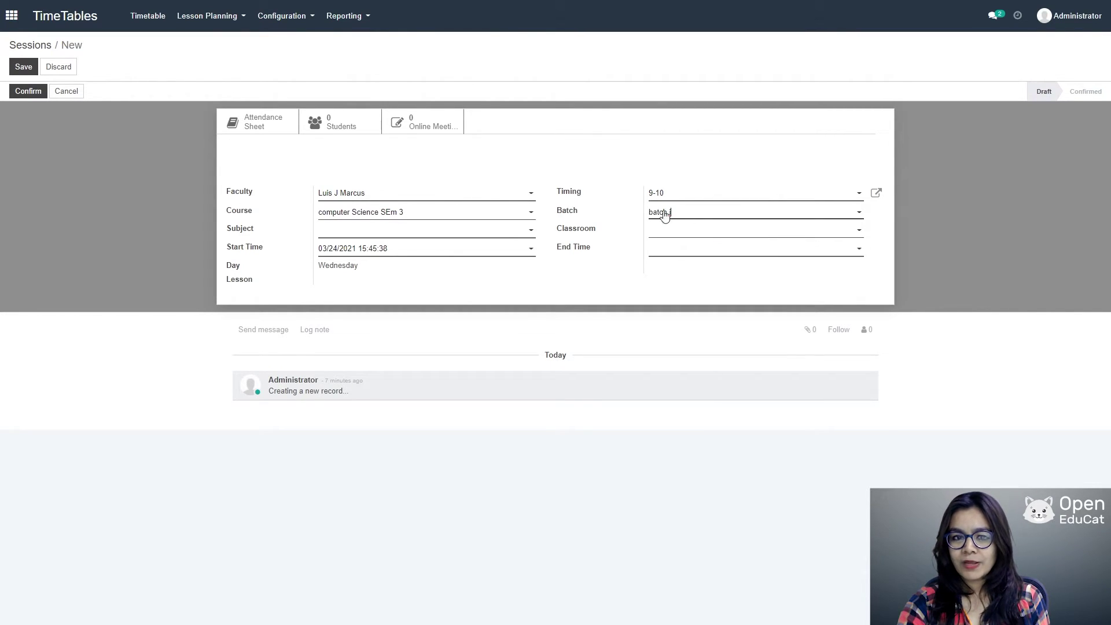
{"action": "left_click", "coordinate": [522, 231]}
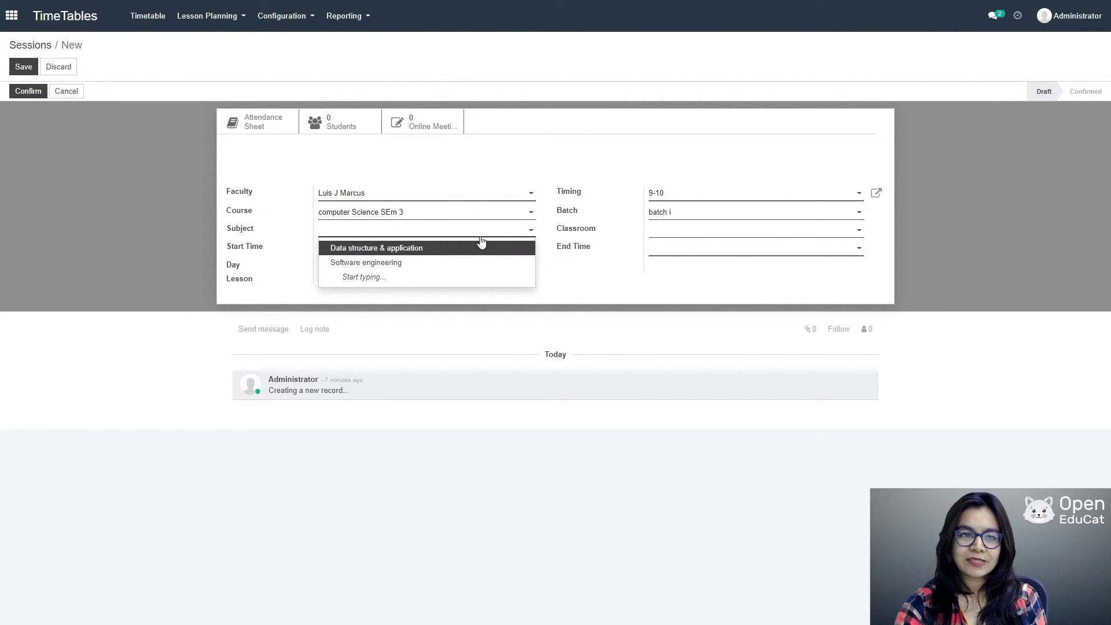
{"action": "key", "text": "Escape"}
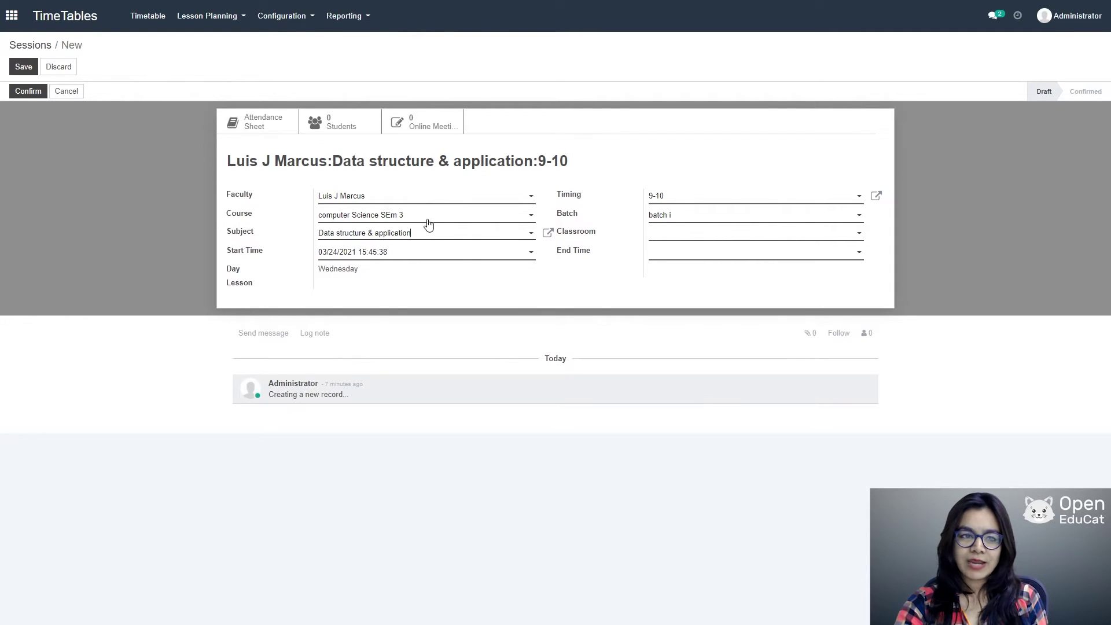
Step: Set the session to run 15:45:38–16:46:12, save it and confirm it
{"action": "left_click", "coordinate": [531, 255]}
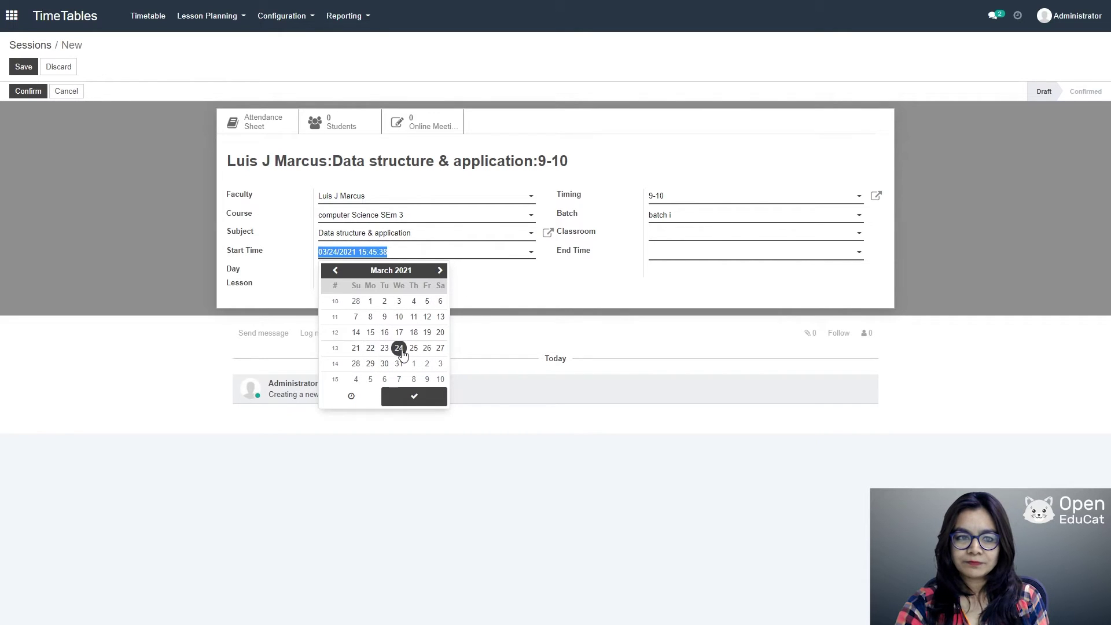
{"action": "left_click", "coordinate": [403, 399]}
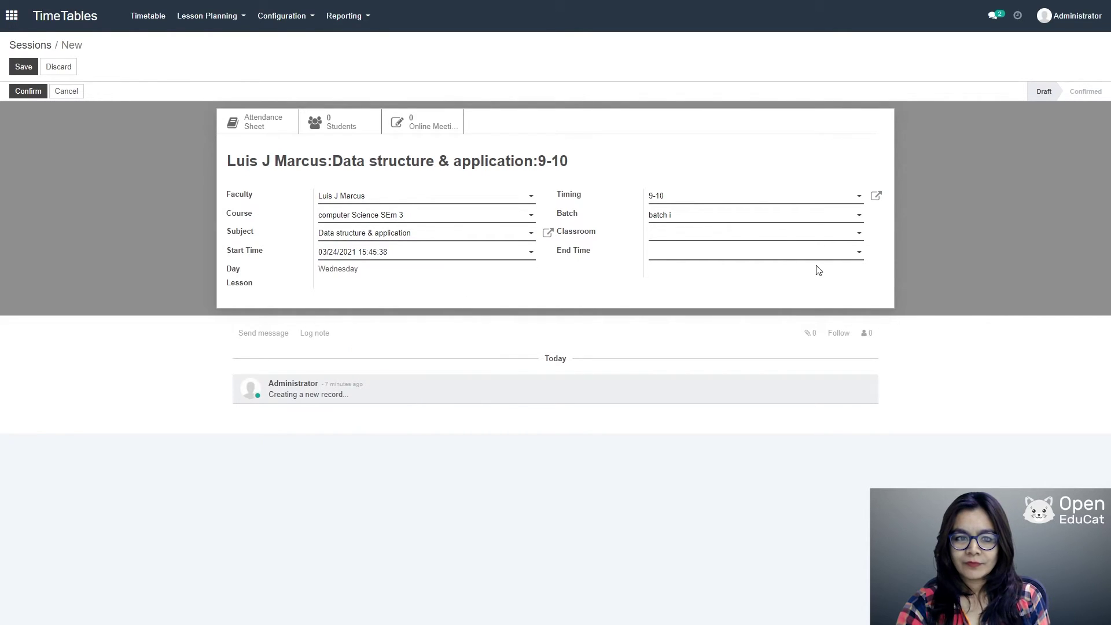
{"action": "left_click", "coordinate": [850, 253]}
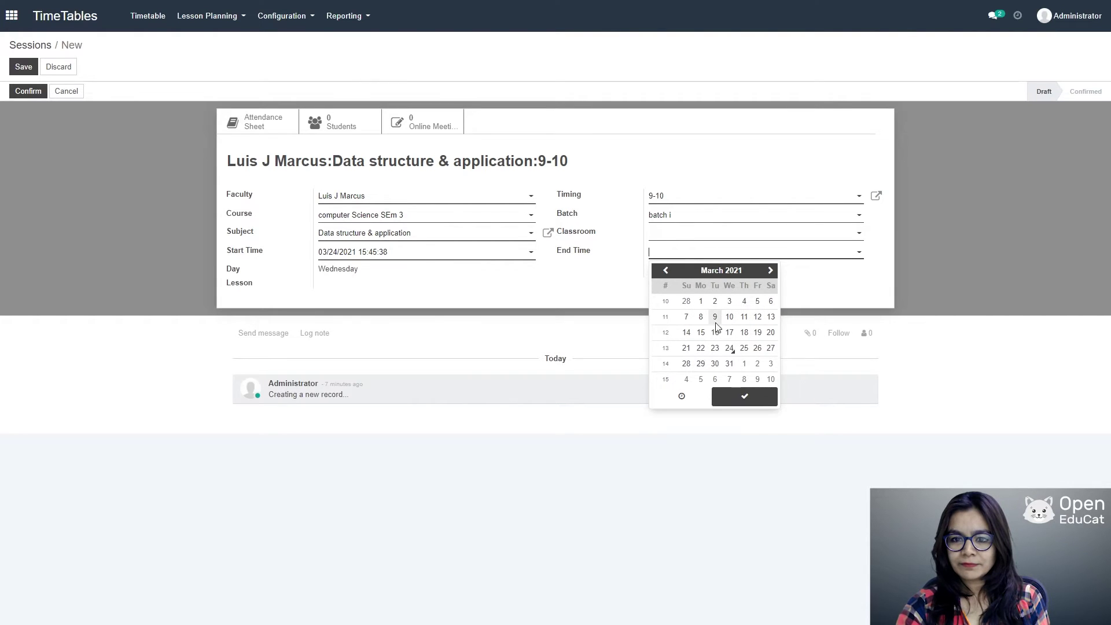
{"action": "left_click", "coordinate": [681, 397]}
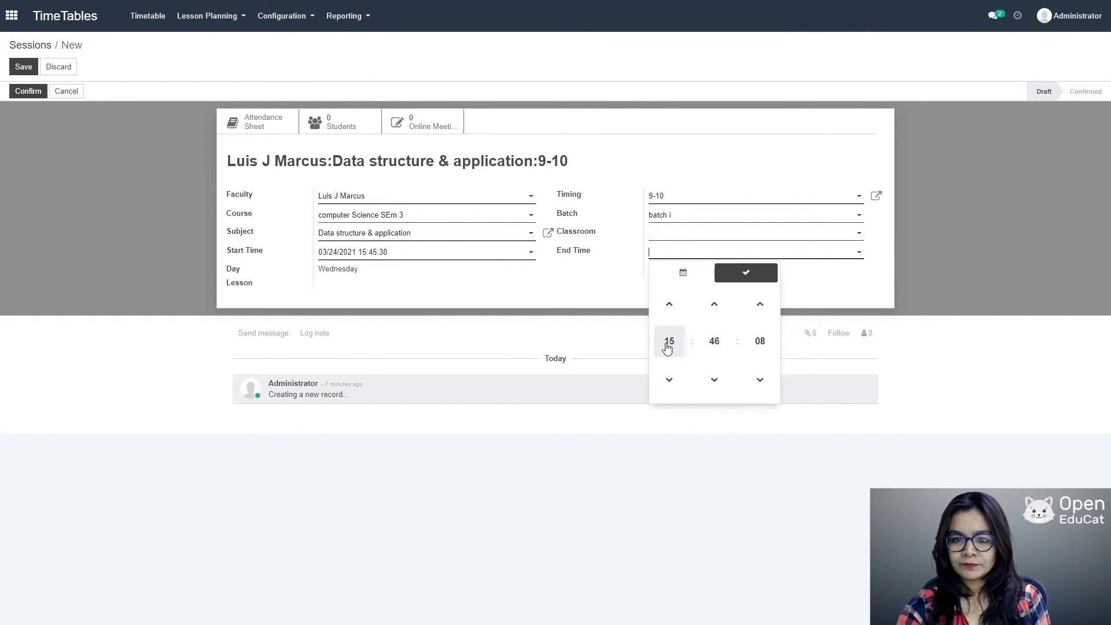
{"action": "left_click", "coordinate": [669, 304]}
{"action": "left_click", "coordinate": [745, 274]}
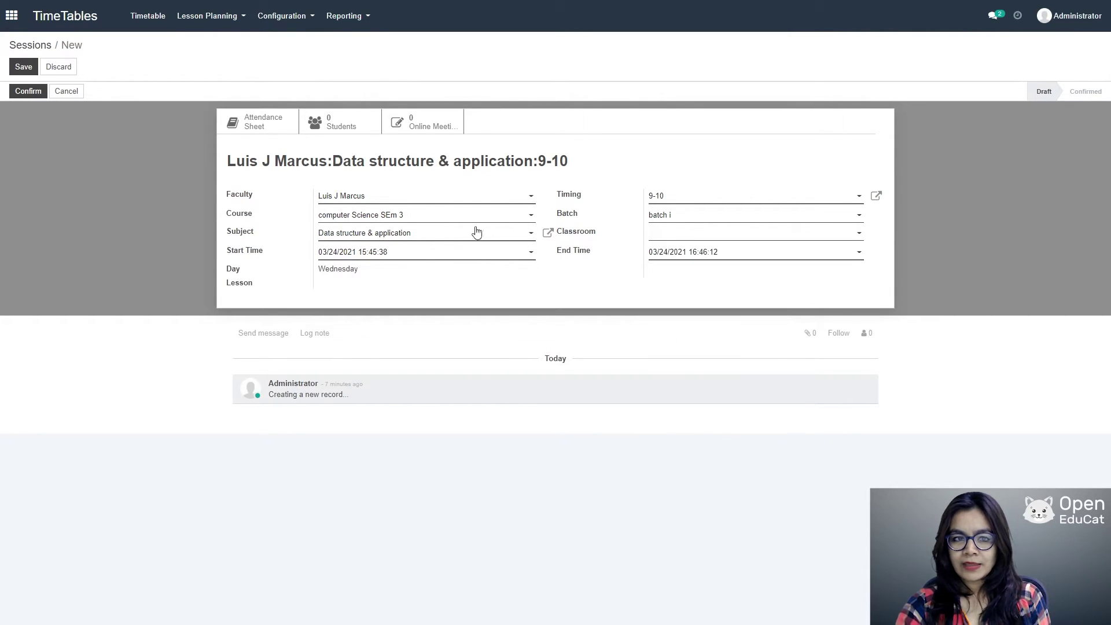
{"action": "left_click", "coordinate": [22, 67]}
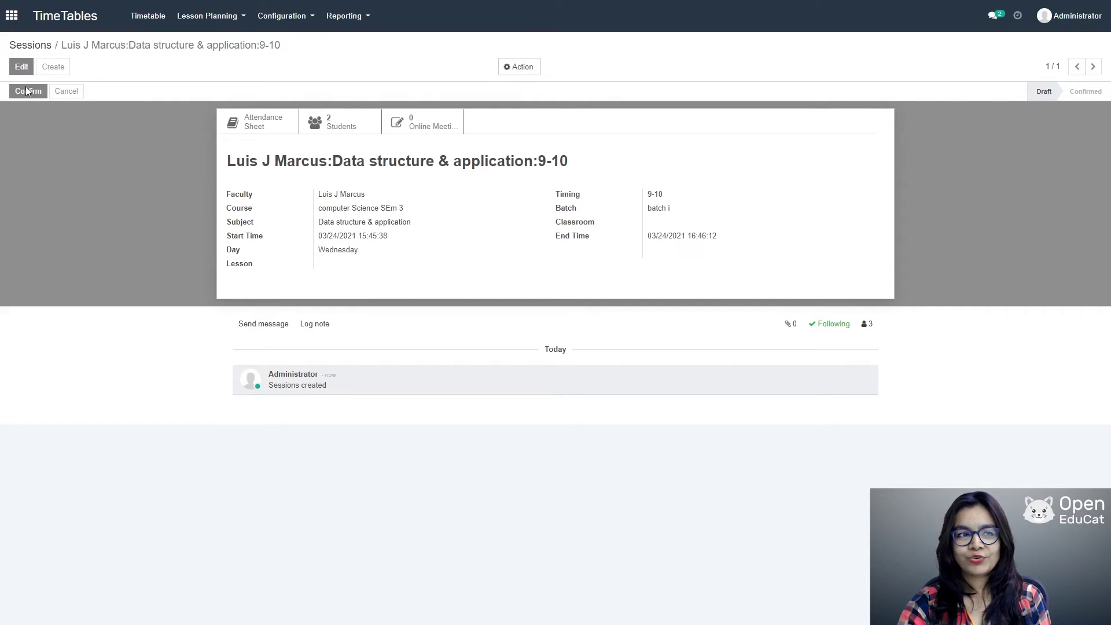
{"action": "left_click", "coordinate": [26, 91]}
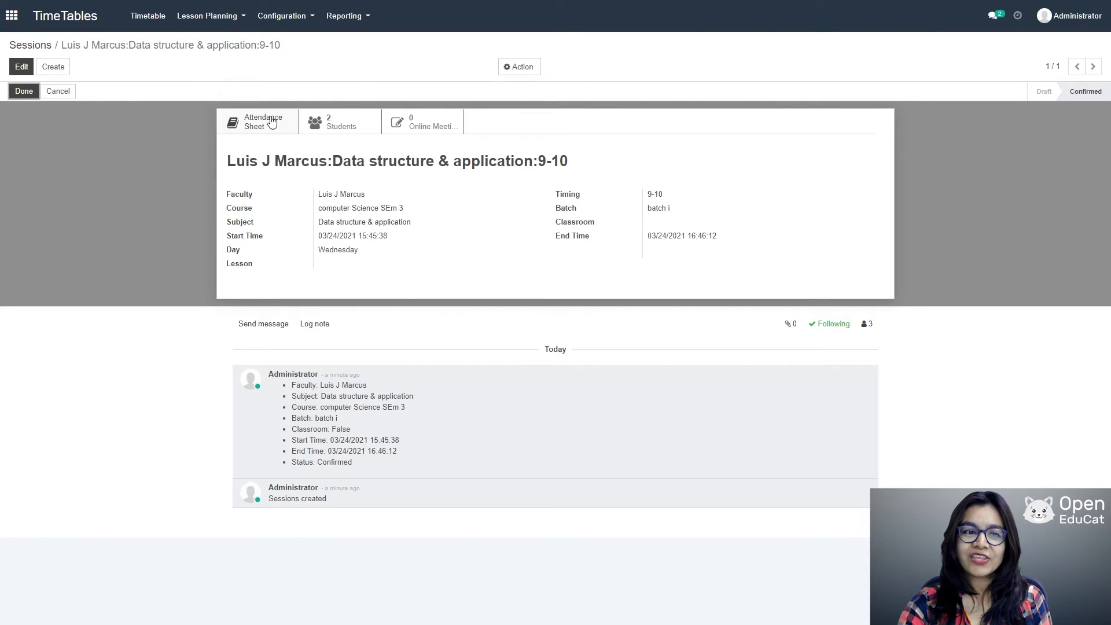
Step: Start an attendance sheet for the session and create a new register named 'Attendance R DSA'
{"action": "left_click", "coordinate": [269, 123]}
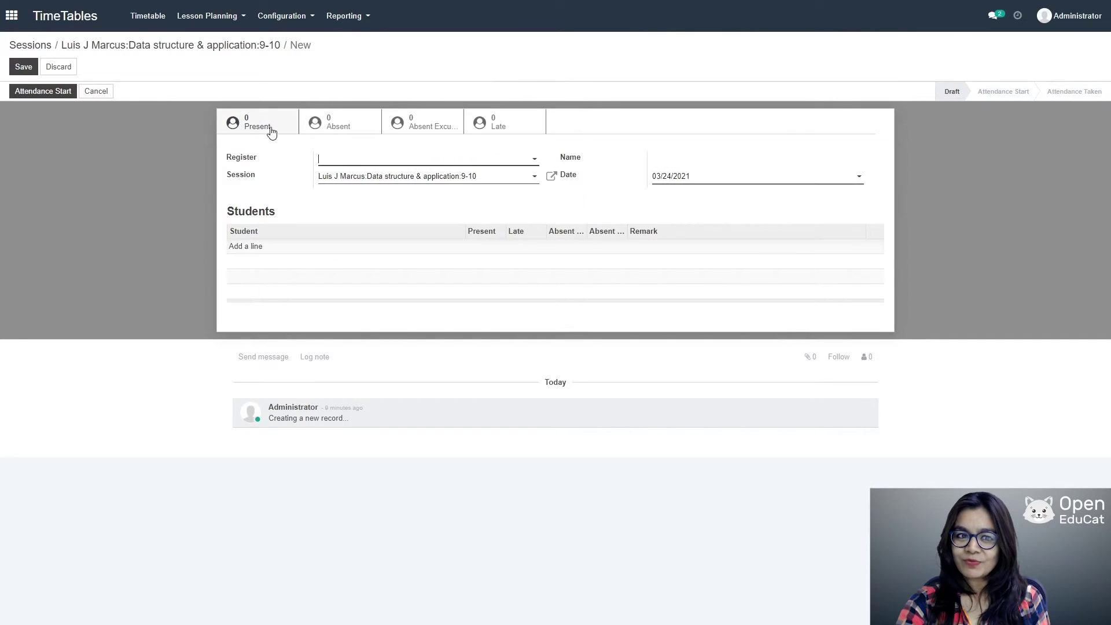
{"action": "left_click", "coordinate": [494, 162]}
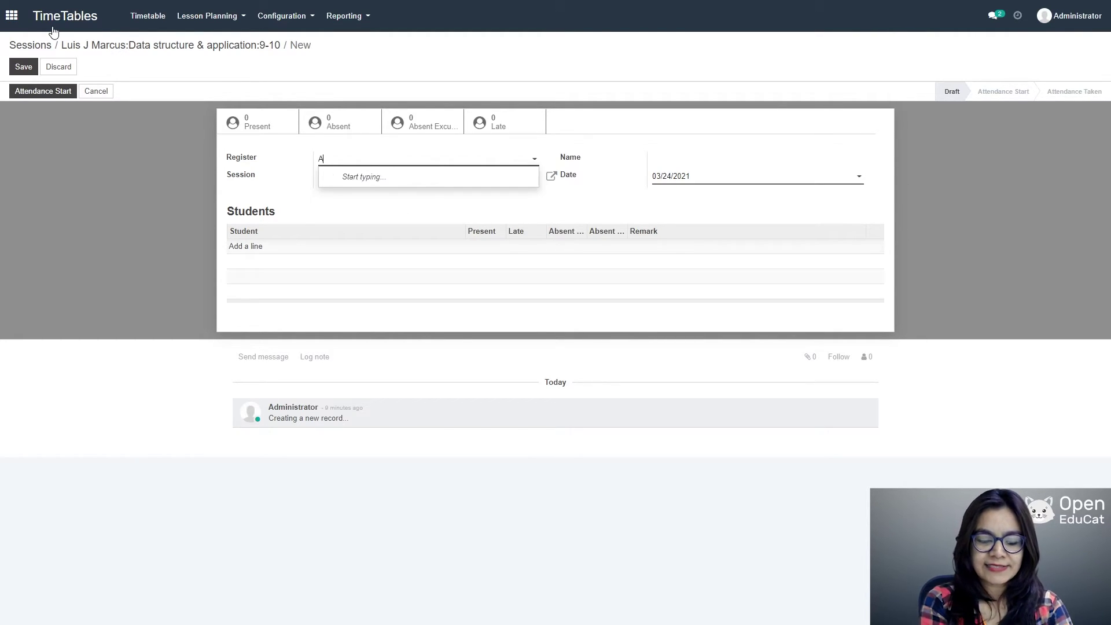
{"action": "type", "text": "ttendance "}
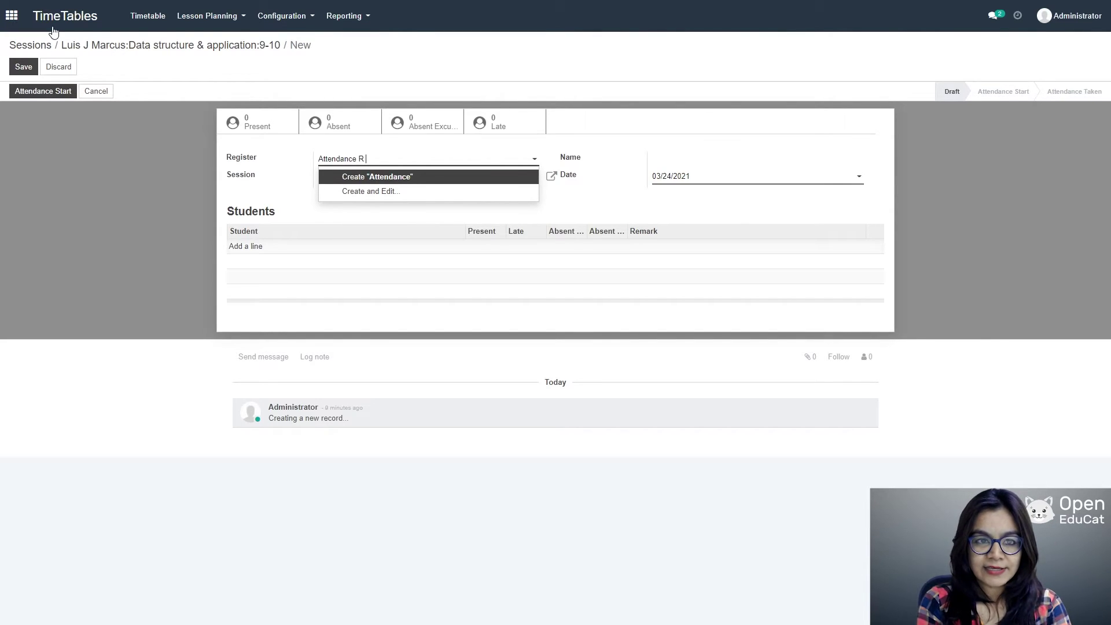
{"action": "type", "text": "R DSA"}
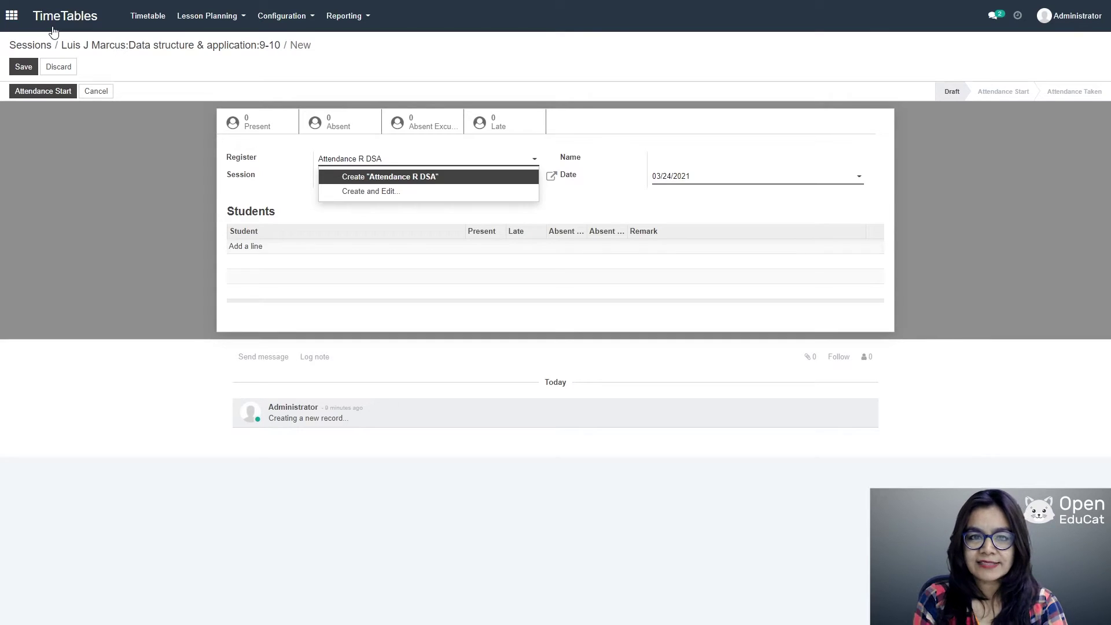
{"action": "left_click", "coordinate": [403, 177]}
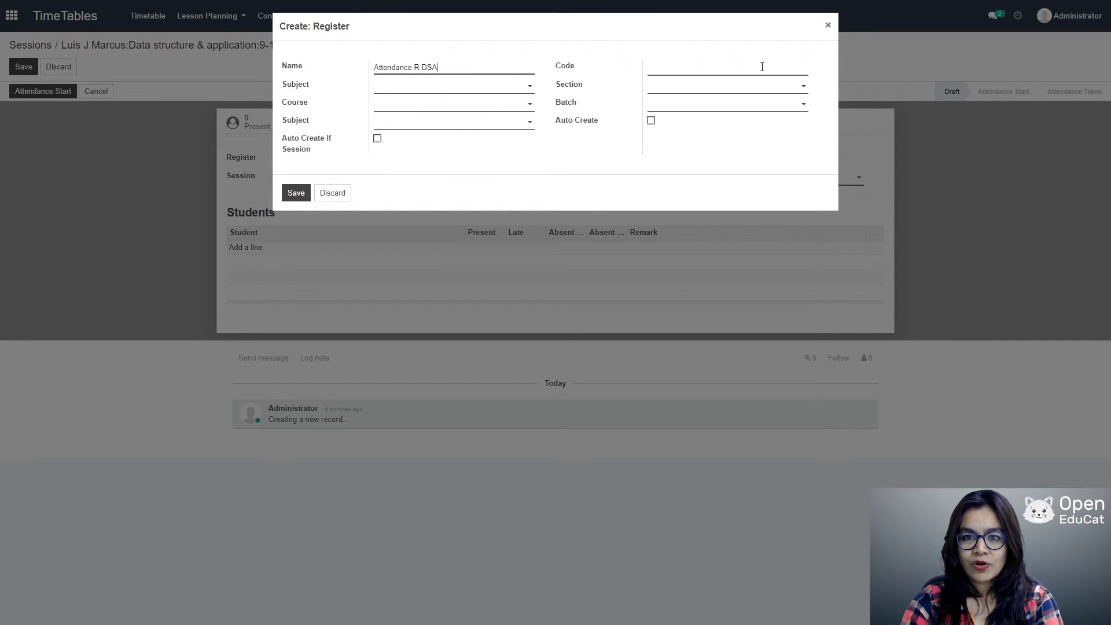
Step: Give the register code DSR, course computer Science SEm 3, batch i, Daily auto-created sheets, and save
{"action": "left_click", "coordinate": [764, 70]}
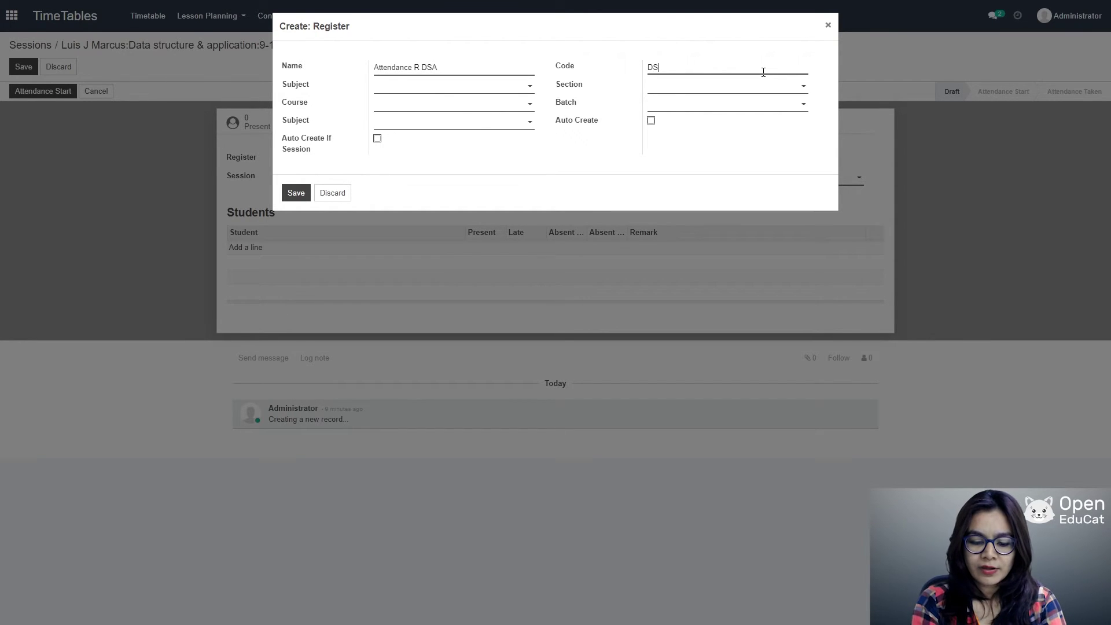
{"action": "left_click", "coordinate": [491, 85]}
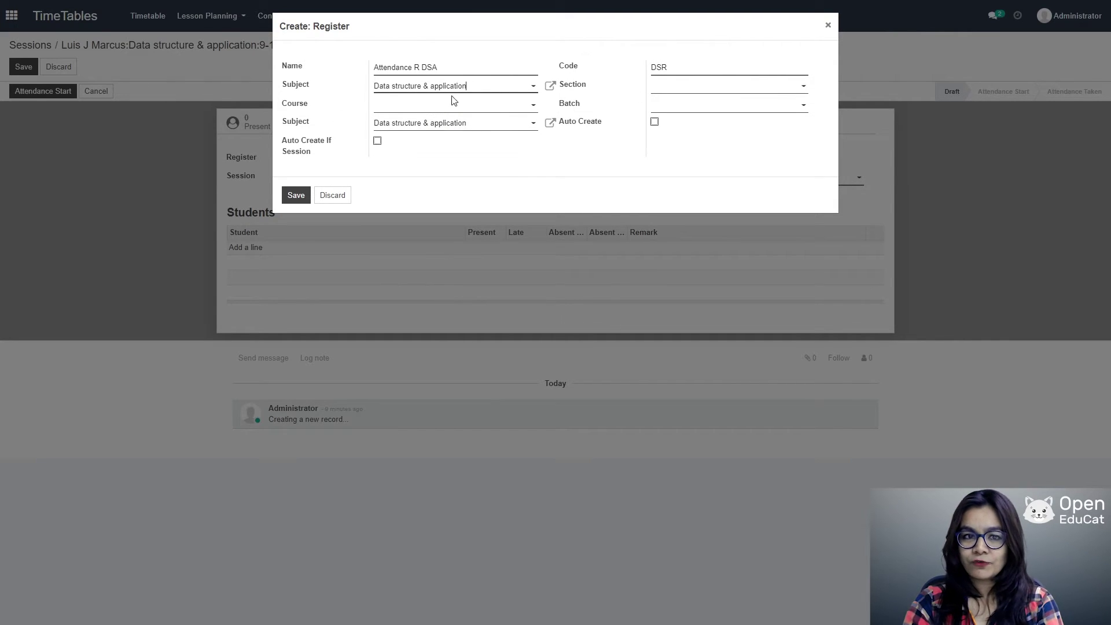
{"action": "left_click", "coordinate": [486, 105]}
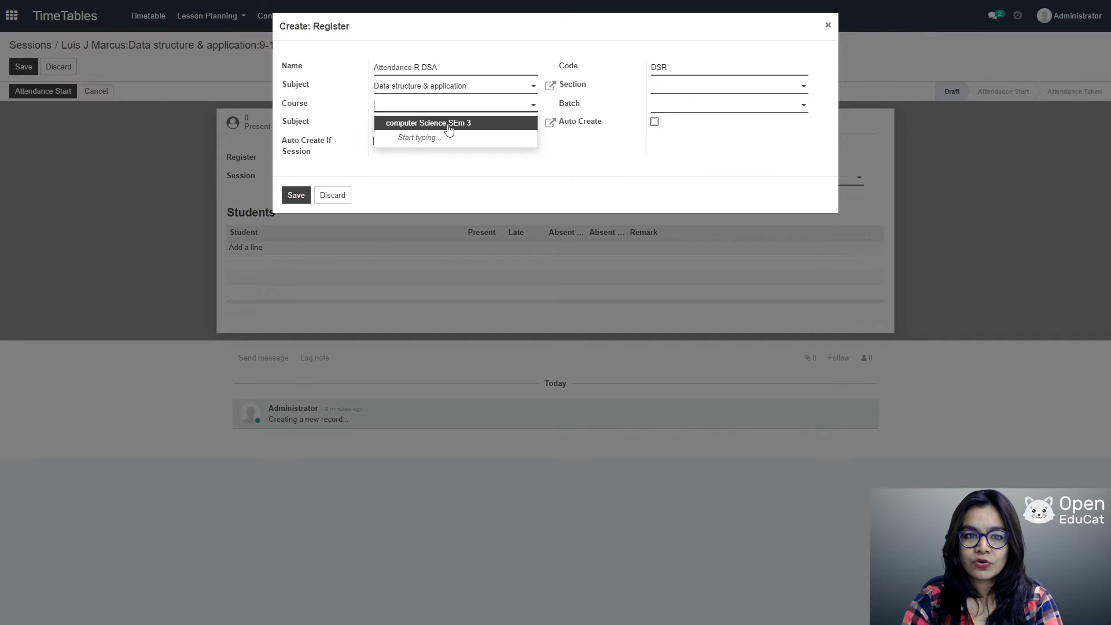
{"action": "left_click", "coordinate": [449, 129]}
{"action": "left_click", "coordinate": [729, 105]}
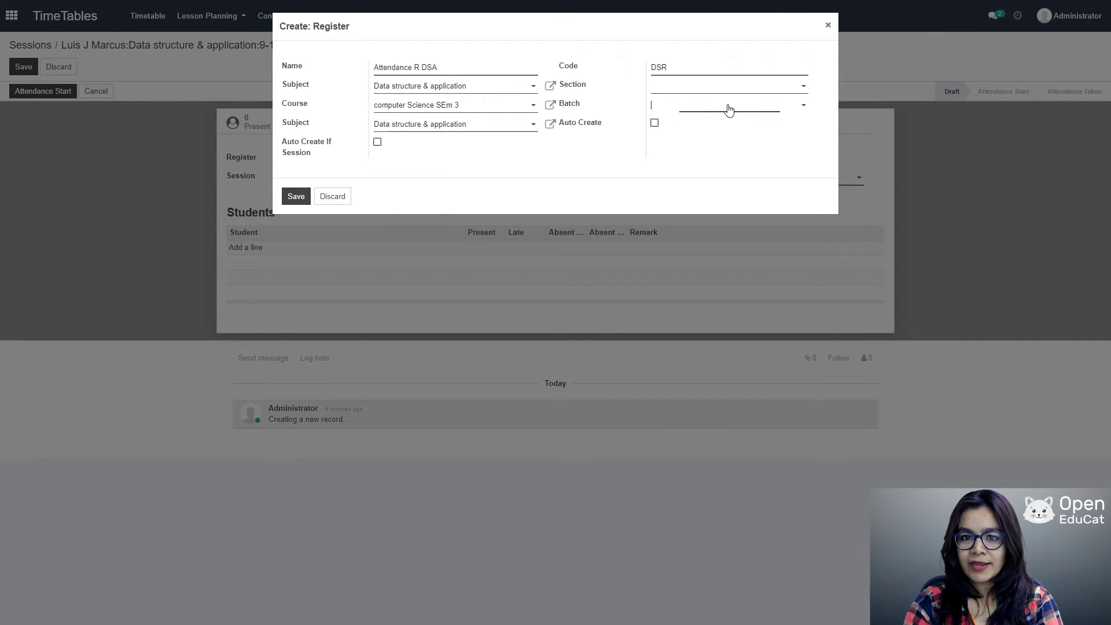
{"action": "left_click", "coordinate": [675, 123]}
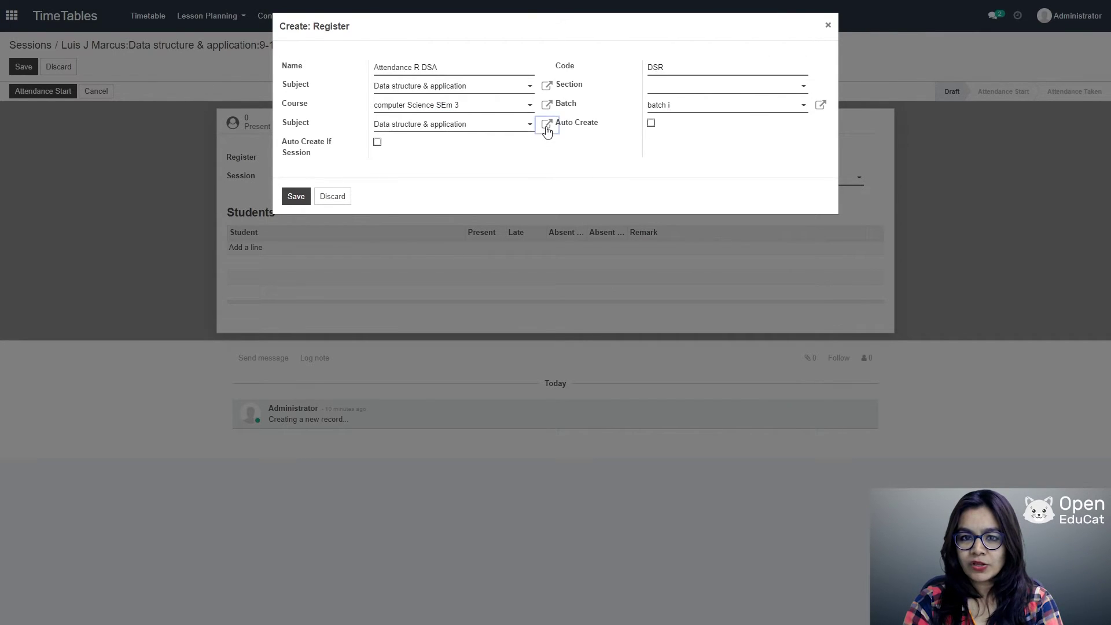
{"action": "left_click", "coordinate": [546, 128]}
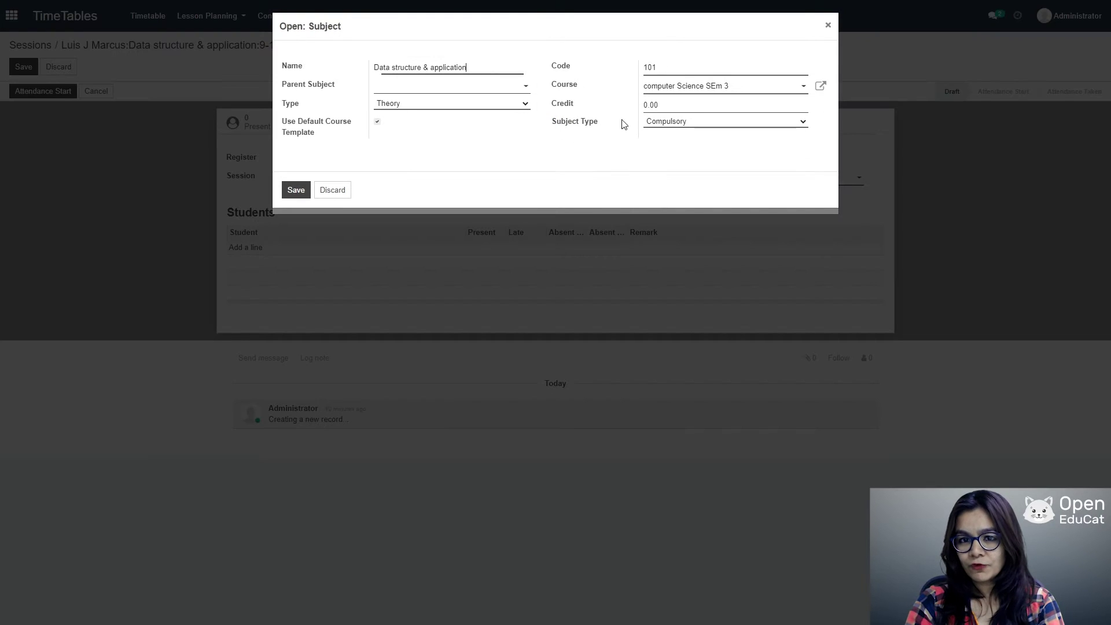
{"action": "left_click", "coordinate": [828, 25]}
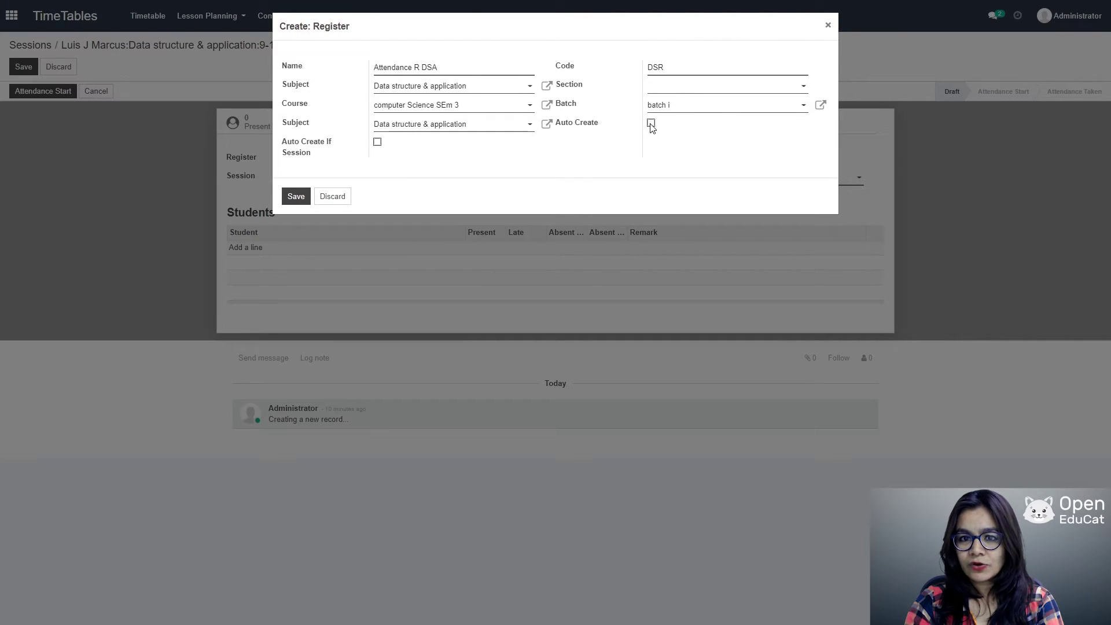
{"action": "left_click", "coordinate": [651, 123]}
{"action": "left_click", "coordinate": [802, 143]}
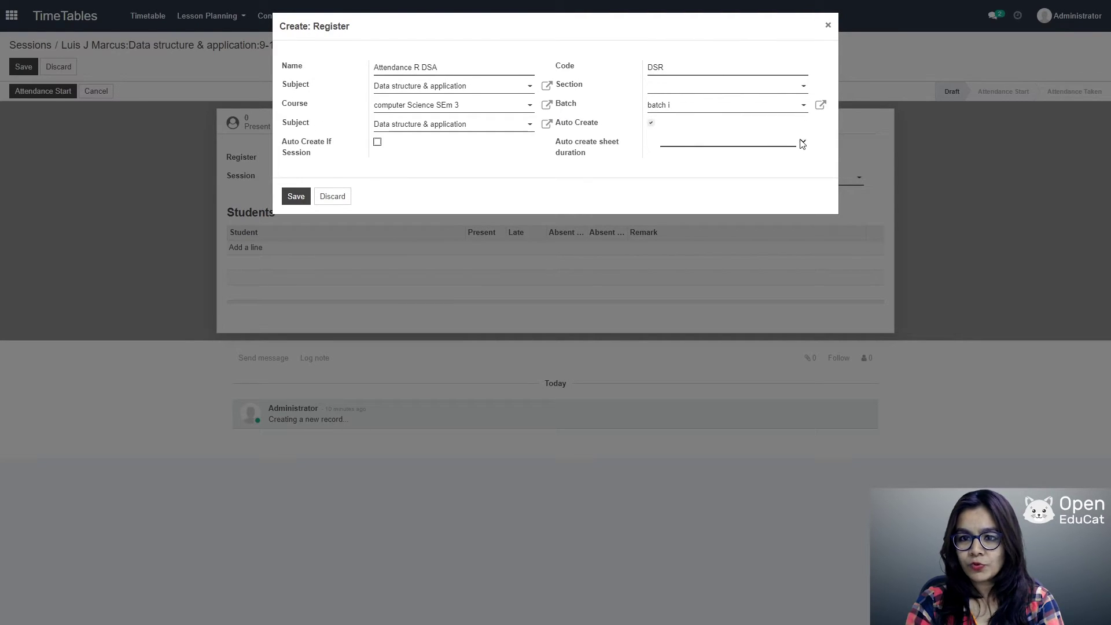
{"action": "left_click", "coordinate": [665, 156]}
{"action": "left_click", "coordinate": [302, 203]}
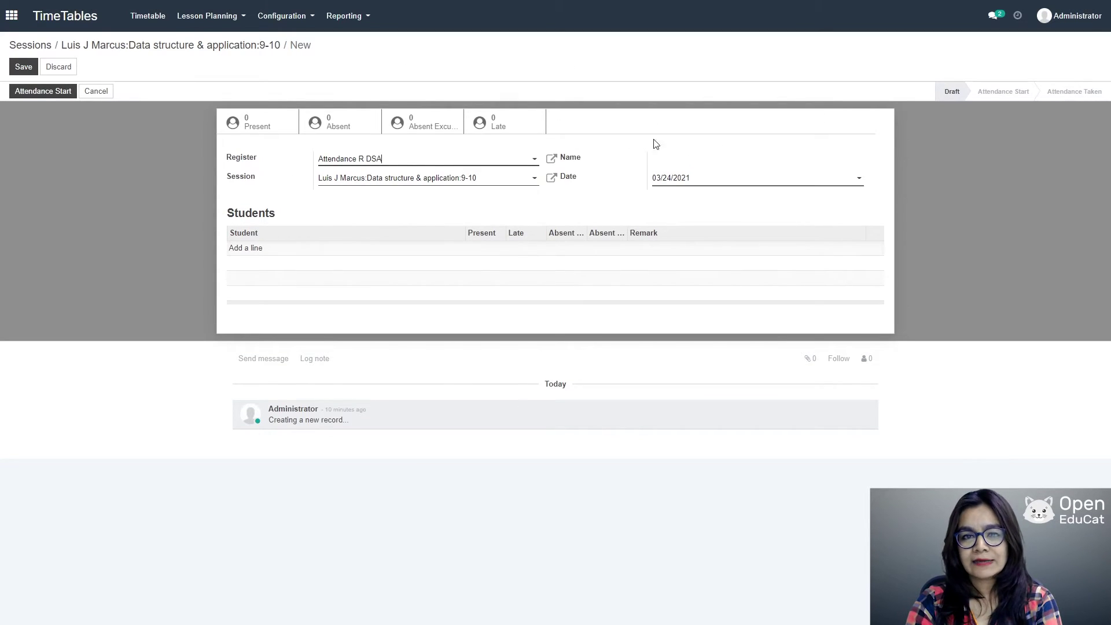
Step: Add two students to the sheet, one absent excused and one present, and save
{"action": "left_click", "coordinate": [249, 249]}
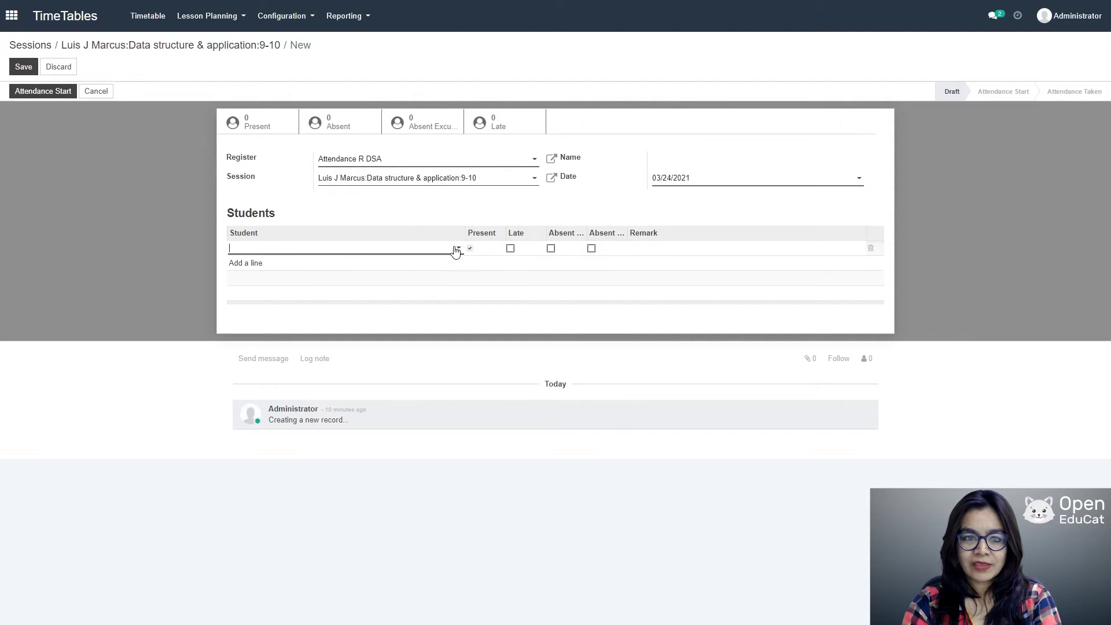
{"action": "left_click", "coordinate": [457, 250]}
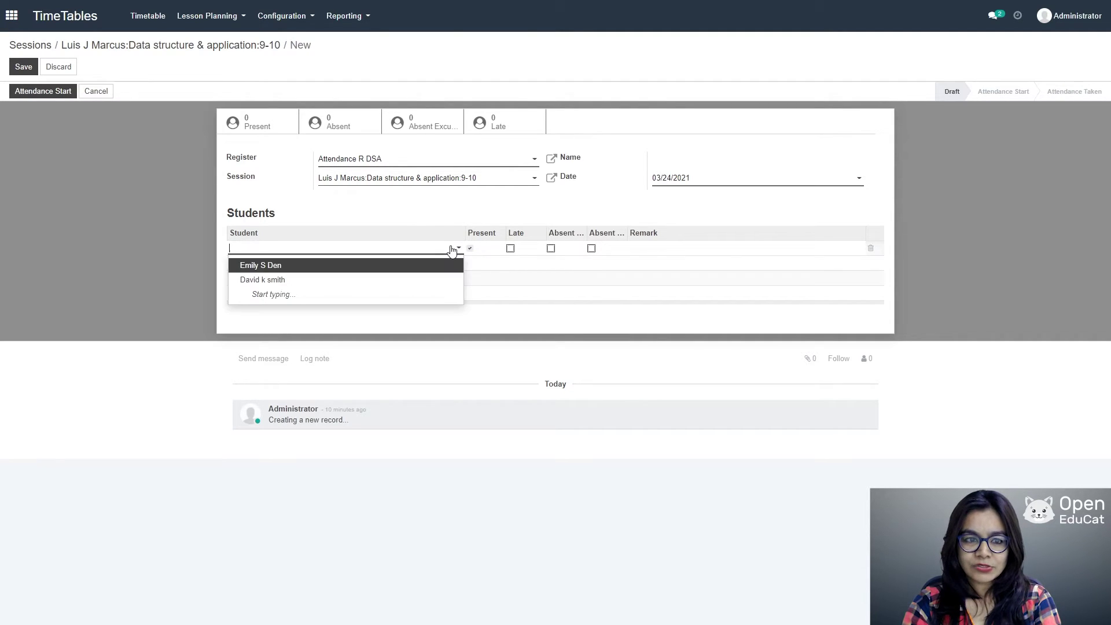
{"action": "left_click", "coordinate": [289, 265]}
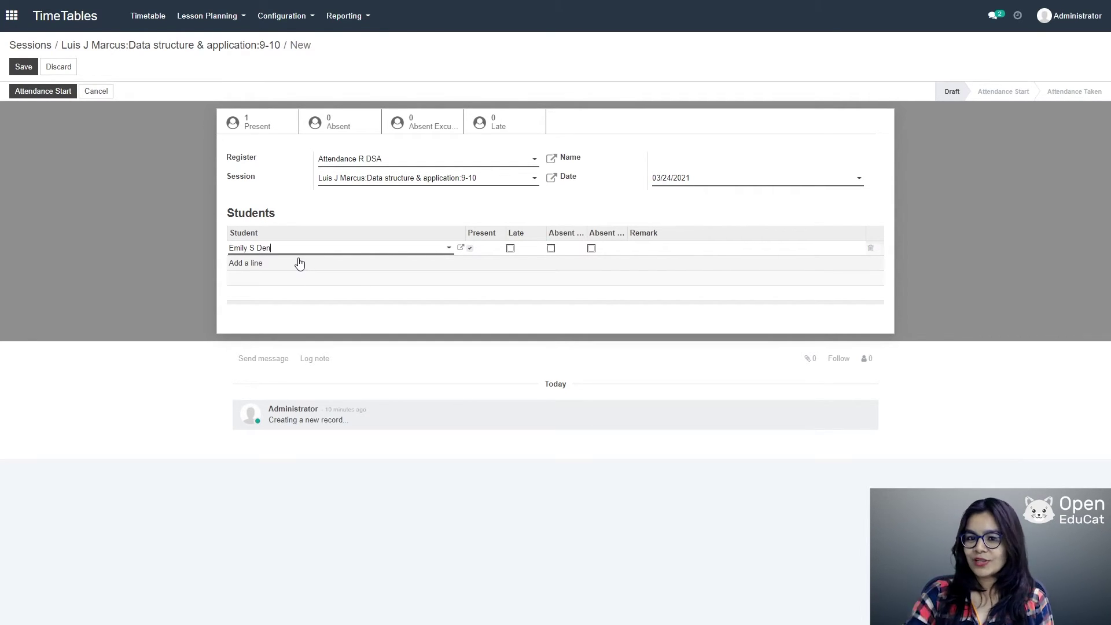
{"action": "left_click", "coordinate": [550, 250]}
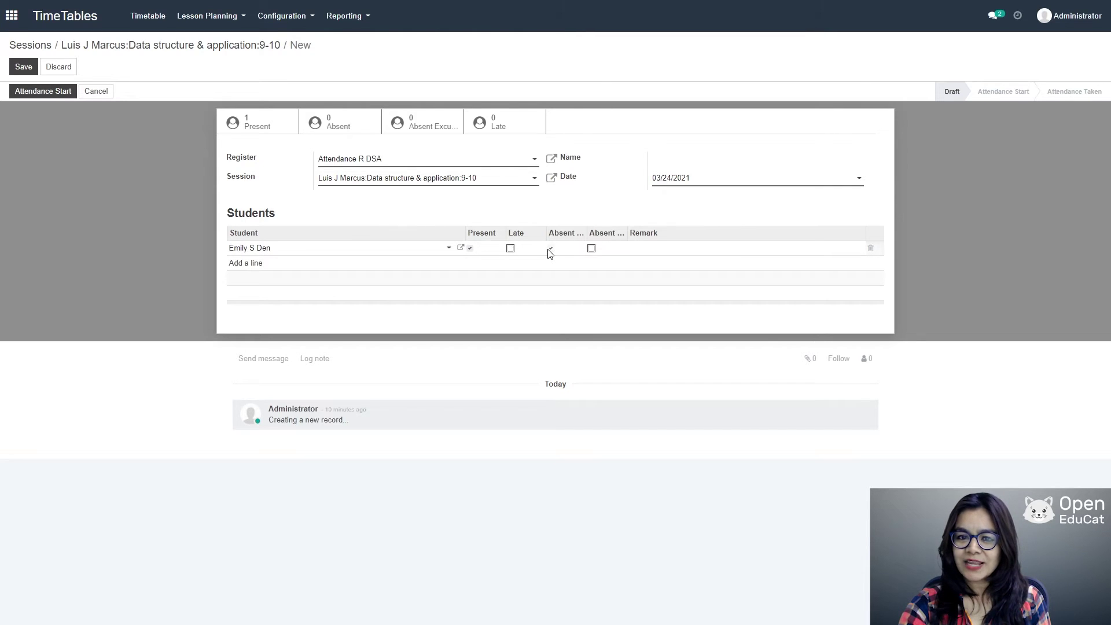
{"action": "left_click", "coordinate": [256, 264]}
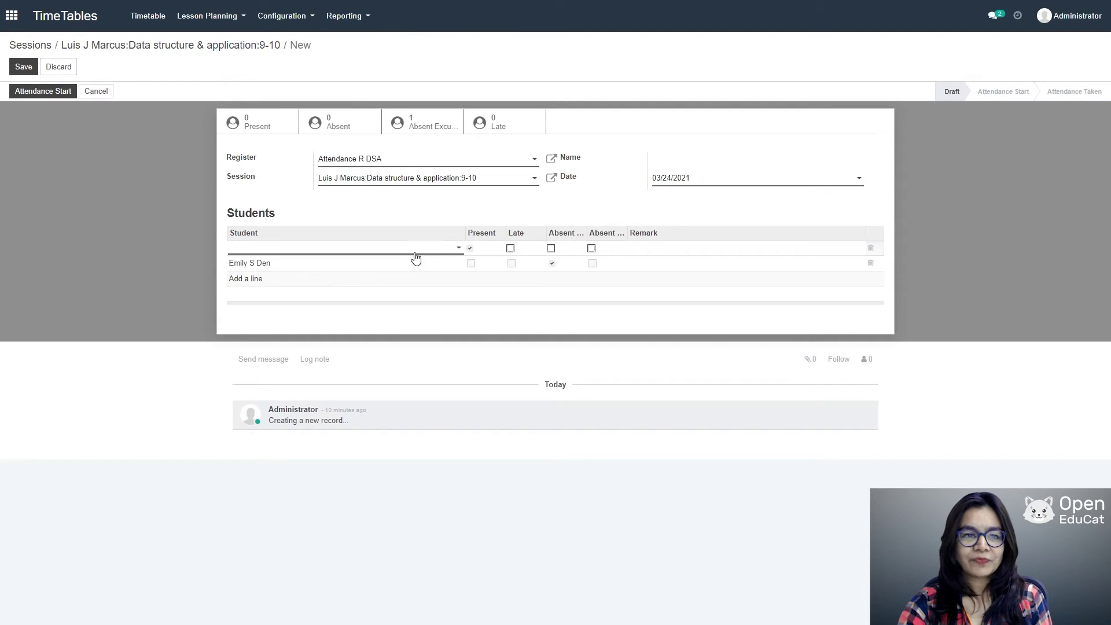
{"action": "left_click", "coordinate": [455, 248]}
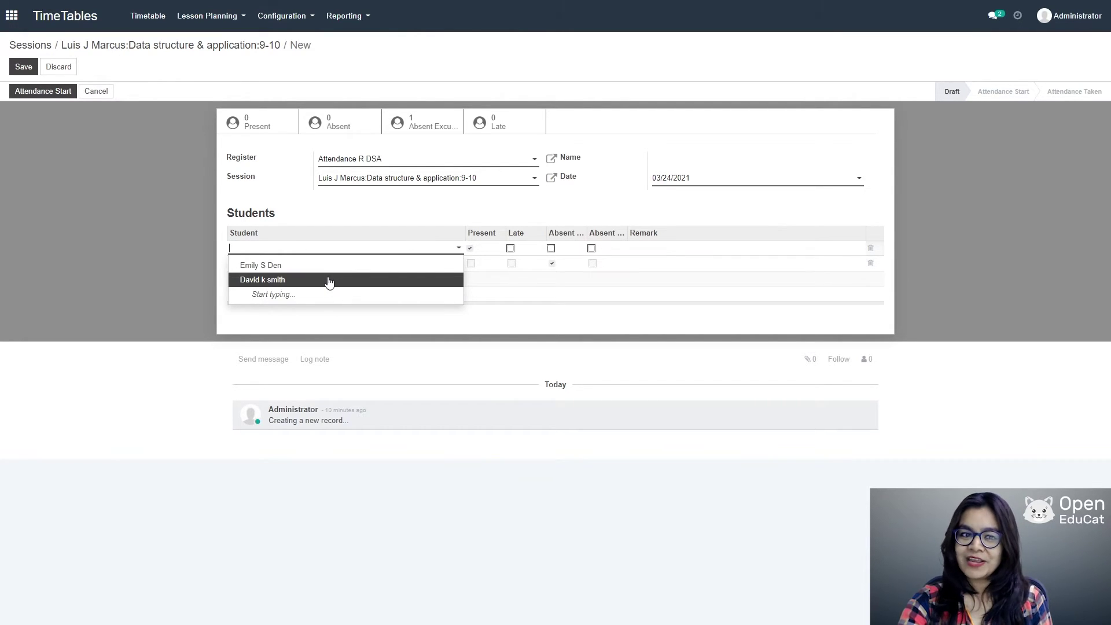
{"action": "left_click", "coordinate": [333, 281]}
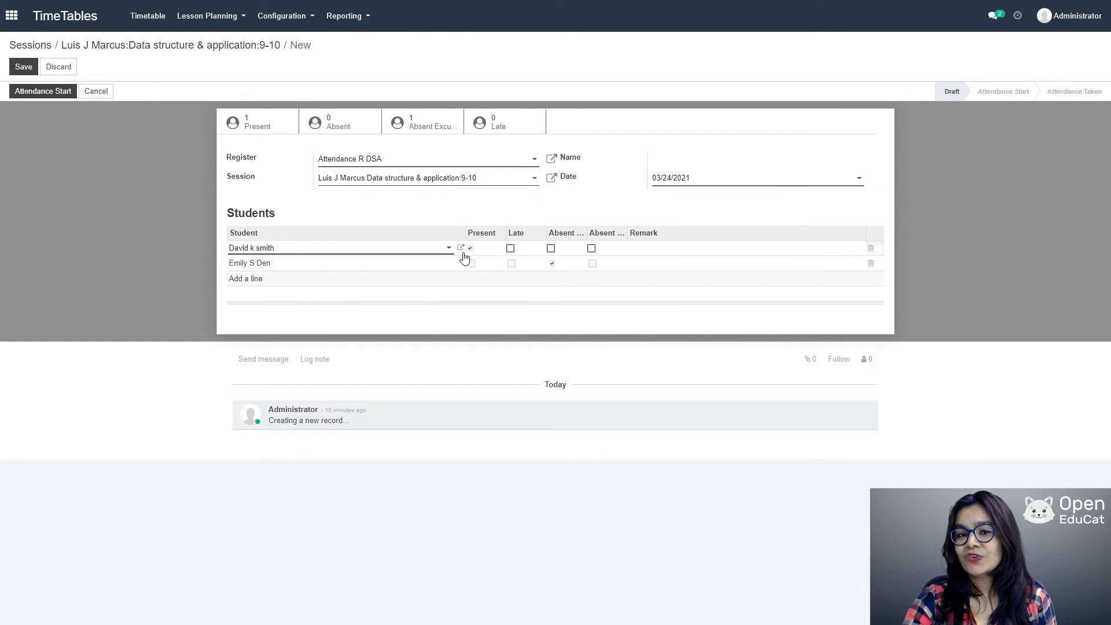
{"action": "left_click", "coordinate": [24, 65]}
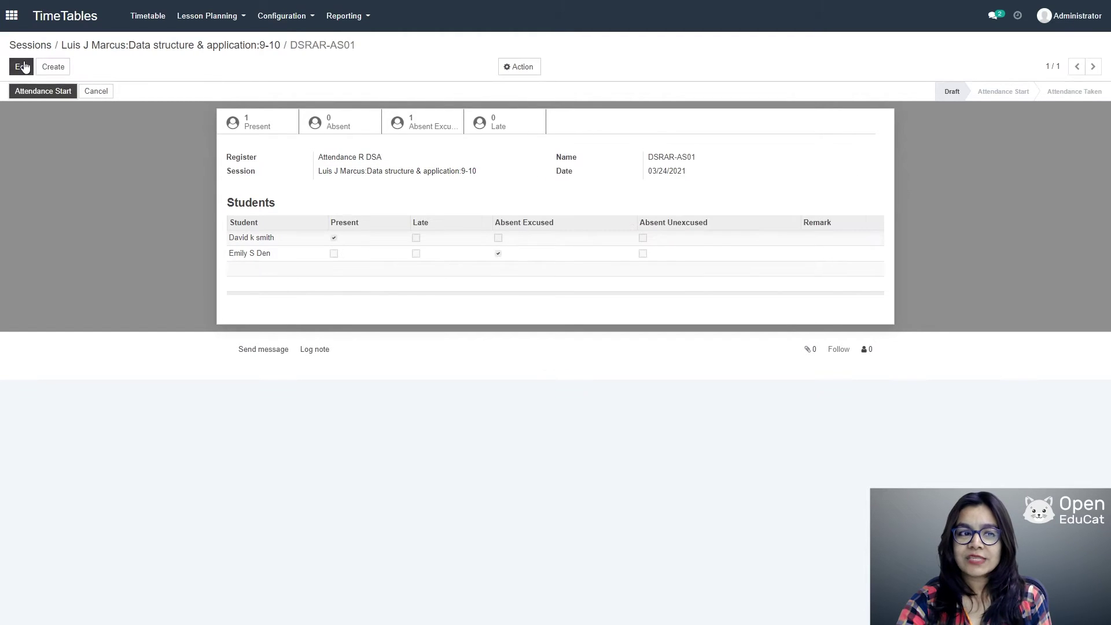
Step: Move the sheet through Attendance Start to Attendance Taken, then return to the timetable
{"action": "left_click", "coordinate": [51, 94]}
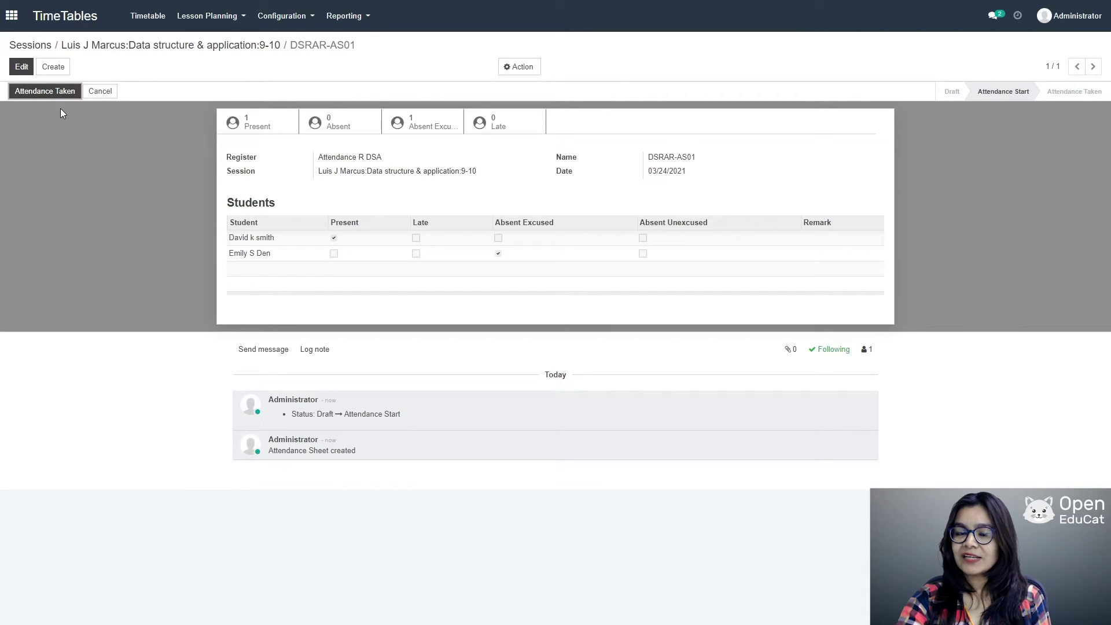
{"action": "left_click", "coordinate": [57, 96]}
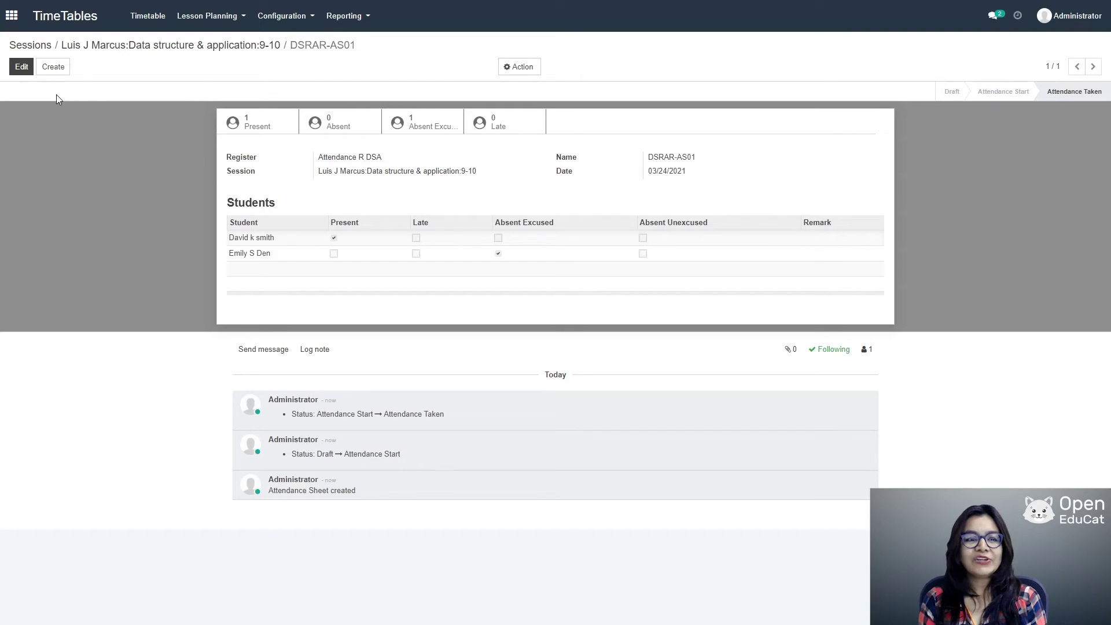
{"action": "left_click", "coordinate": [140, 22]}
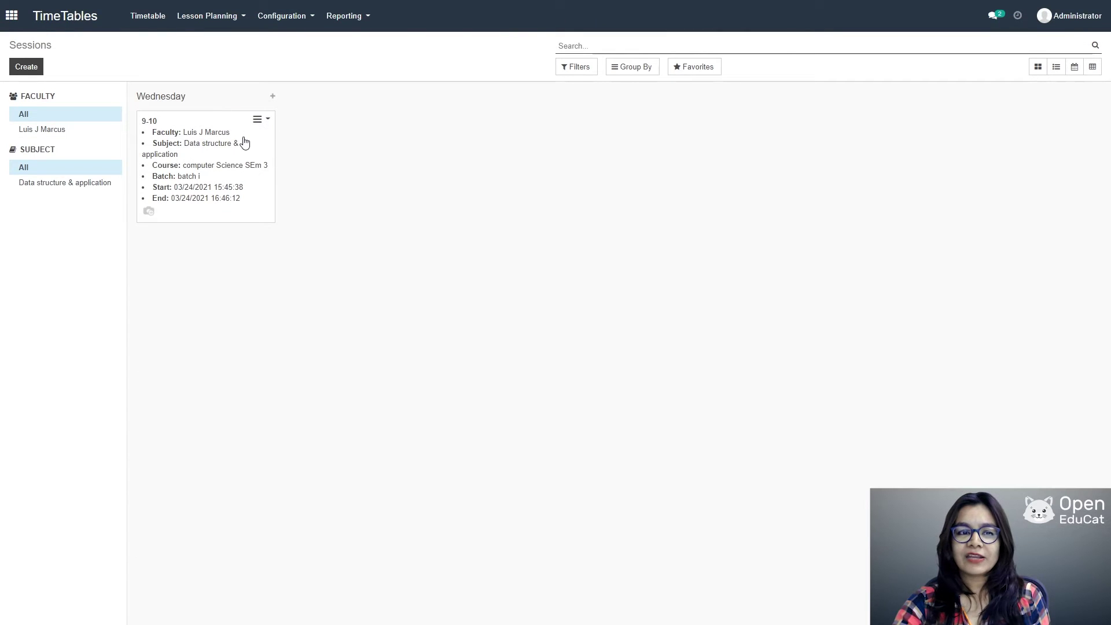
Step: Open the Wednesday 9-10 session and create an online meeting for it
{"action": "left_click", "coordinate": [245, 143]}
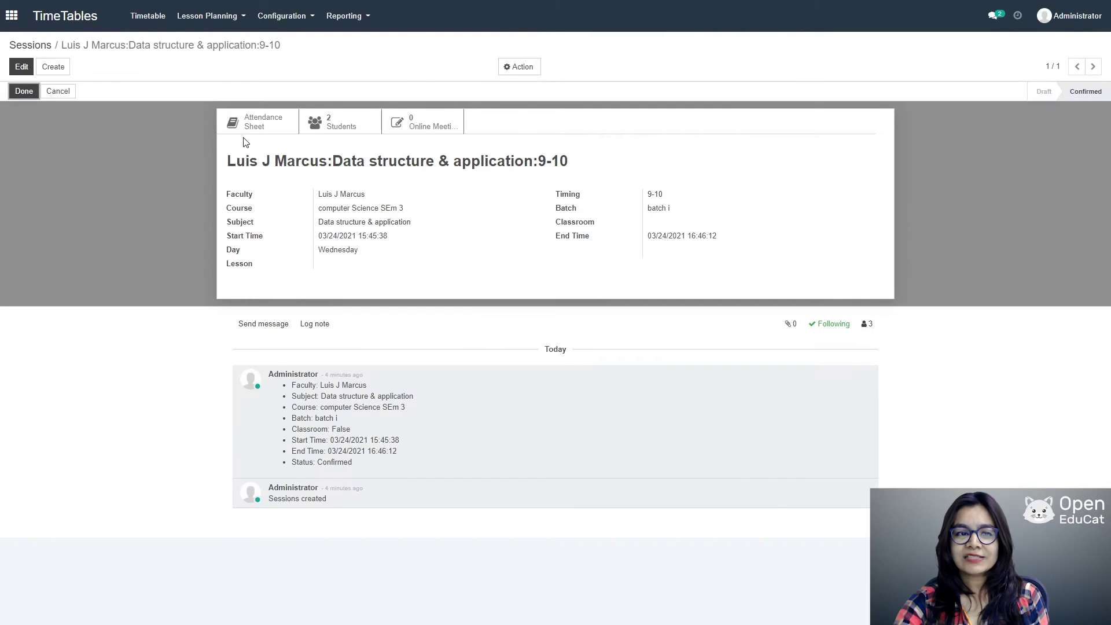
{"action": "left_click", "coordinate": [435, 125]}
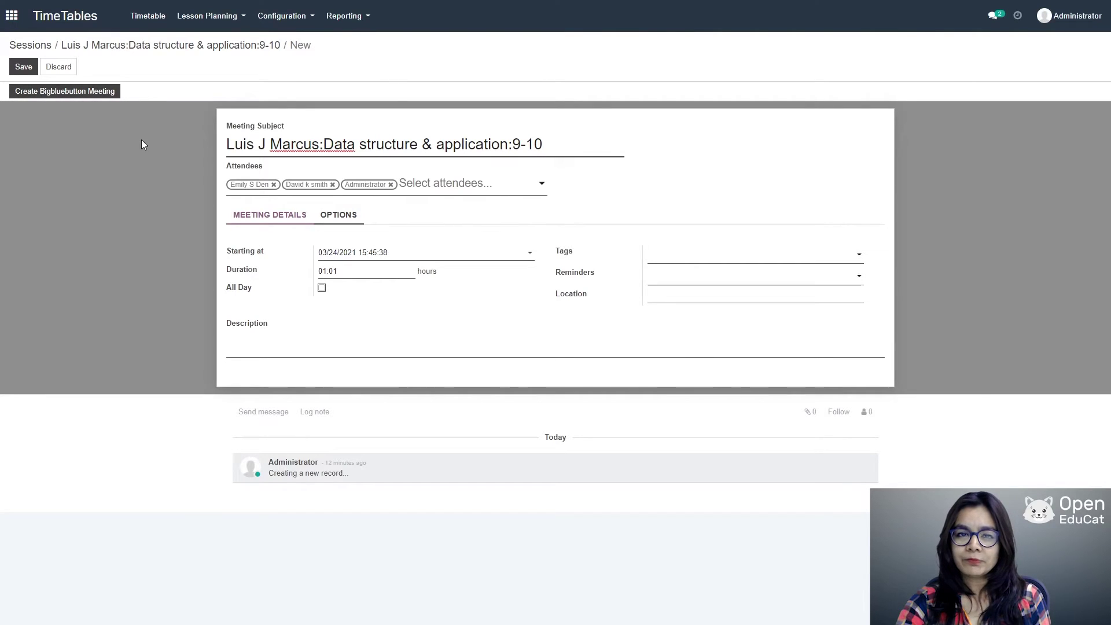
Step: Create the BigBlueButton meeting for the Data structure 9-10 session with its default settings
{"action": "left_click", "coordinate": [66, 91]}
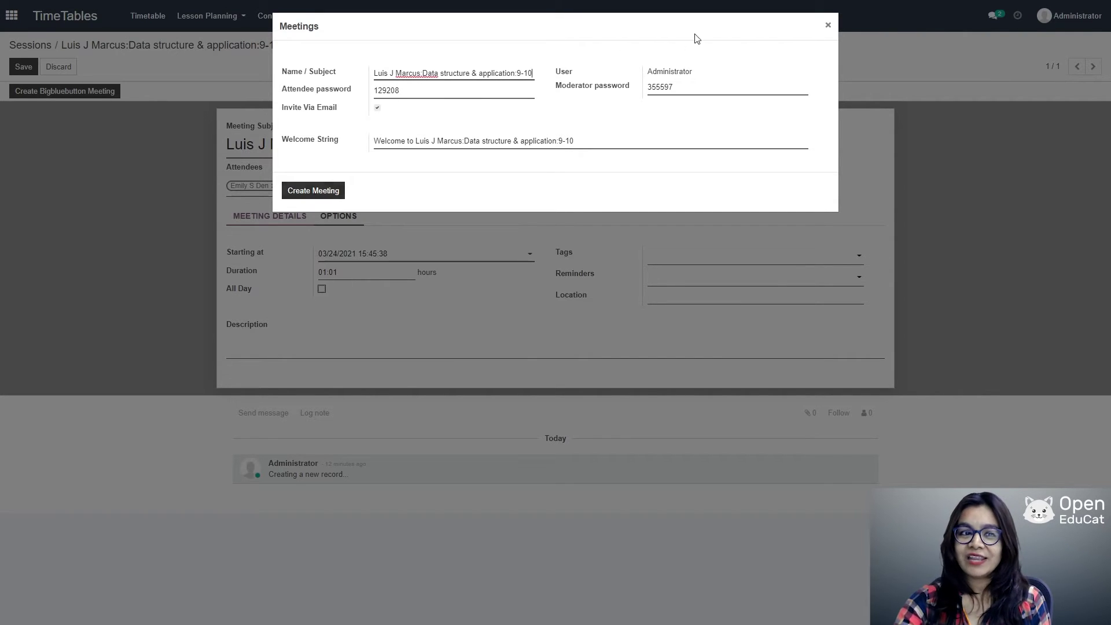
{"action": "left_click", "coordinate": [828, 25]}
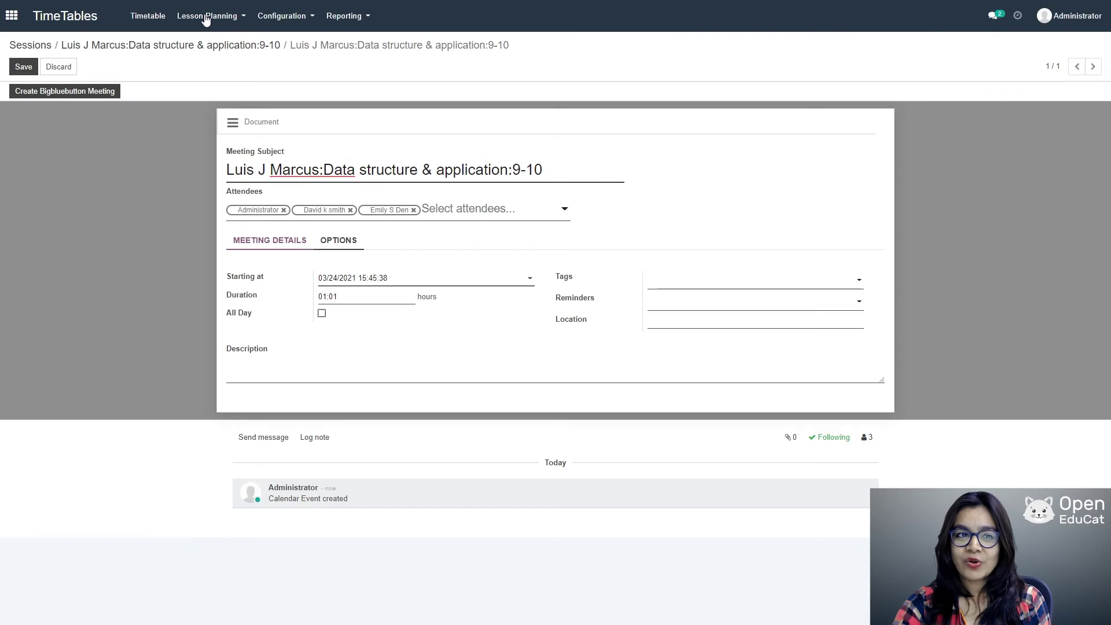
Step: Discard the unsaved meeting edits and show the Lesson timetable calendar for Mar 21–27, 2021
{"action": "left_click", "coordinate": [206, 20]}
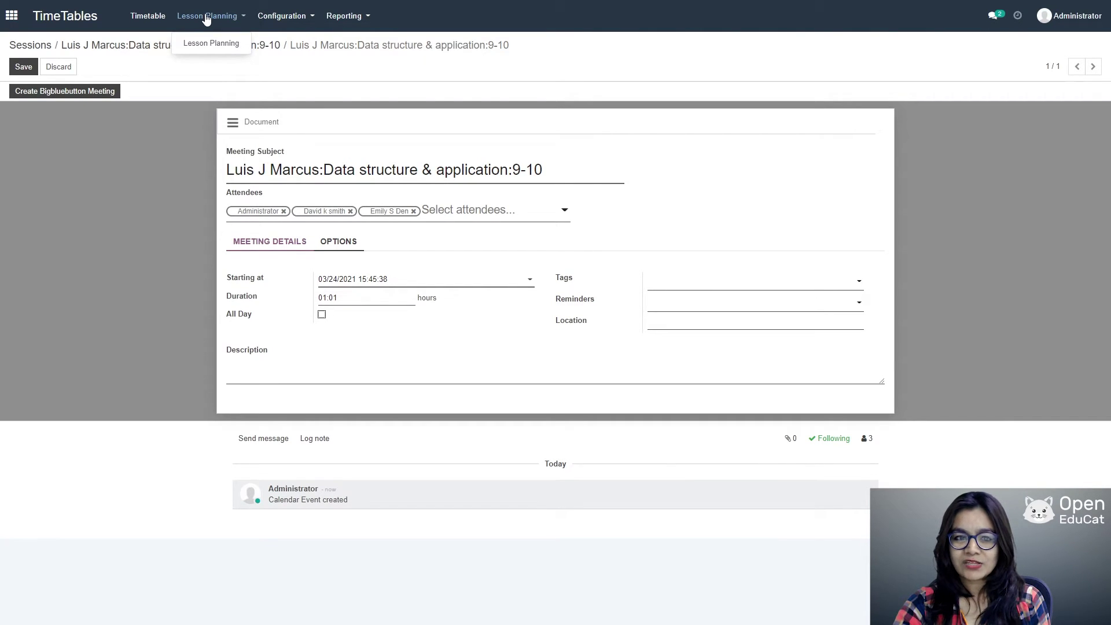
{"action": "left_click", "coordinate": [207, 19]}
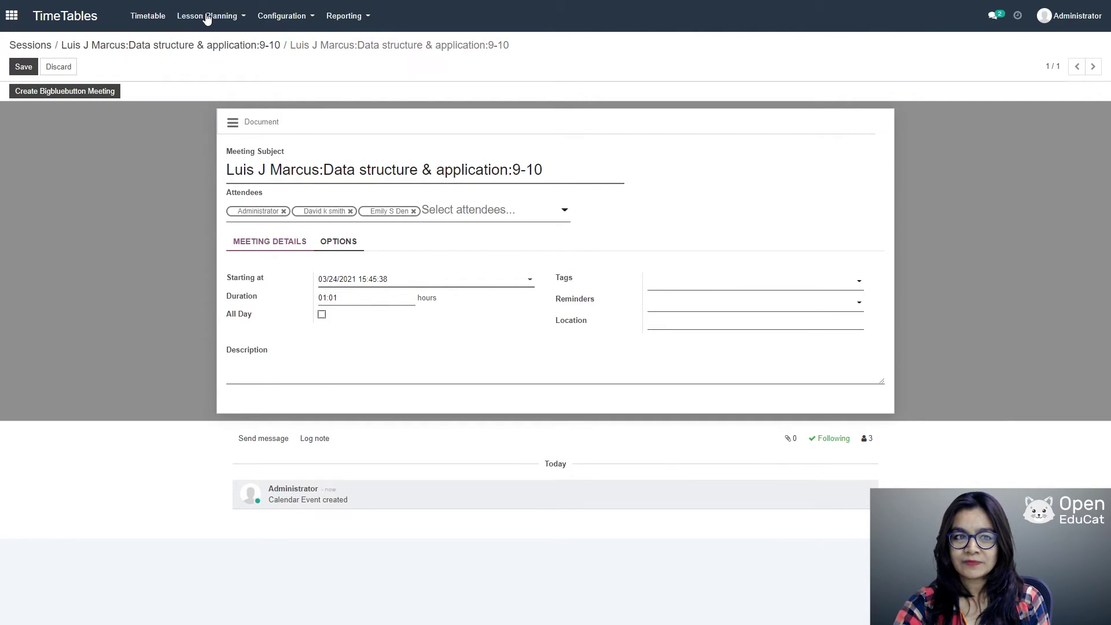
{"action": "left_click", "coordinate": [60, 66]}
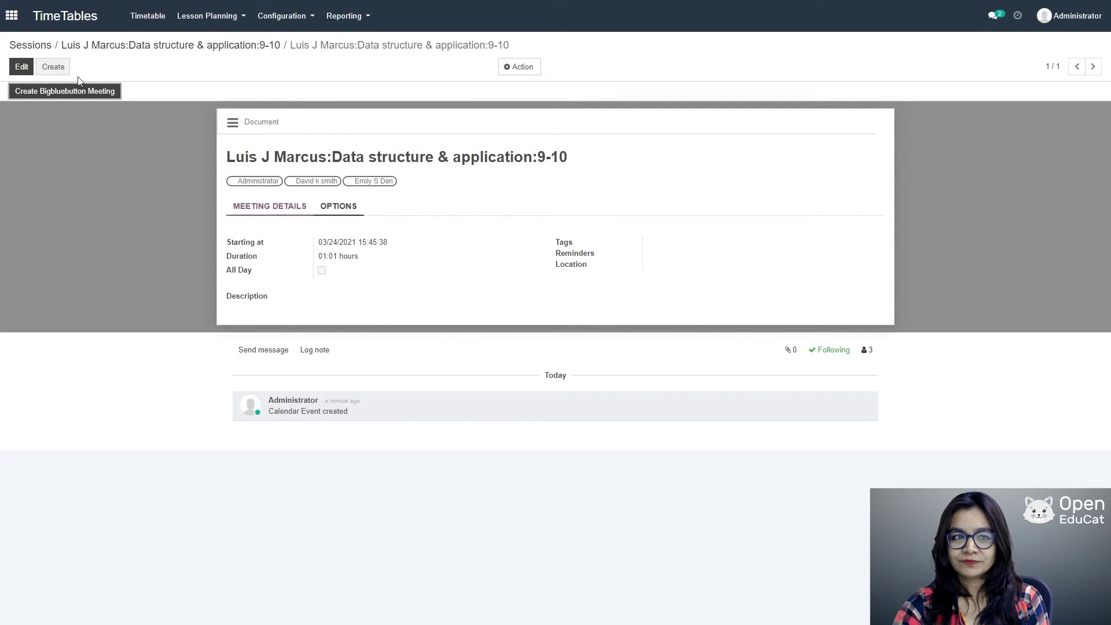
{"action": "left_click", "coordinate": [214, 20]}
{"action": "left_click", "coordinate": [209, 43]}
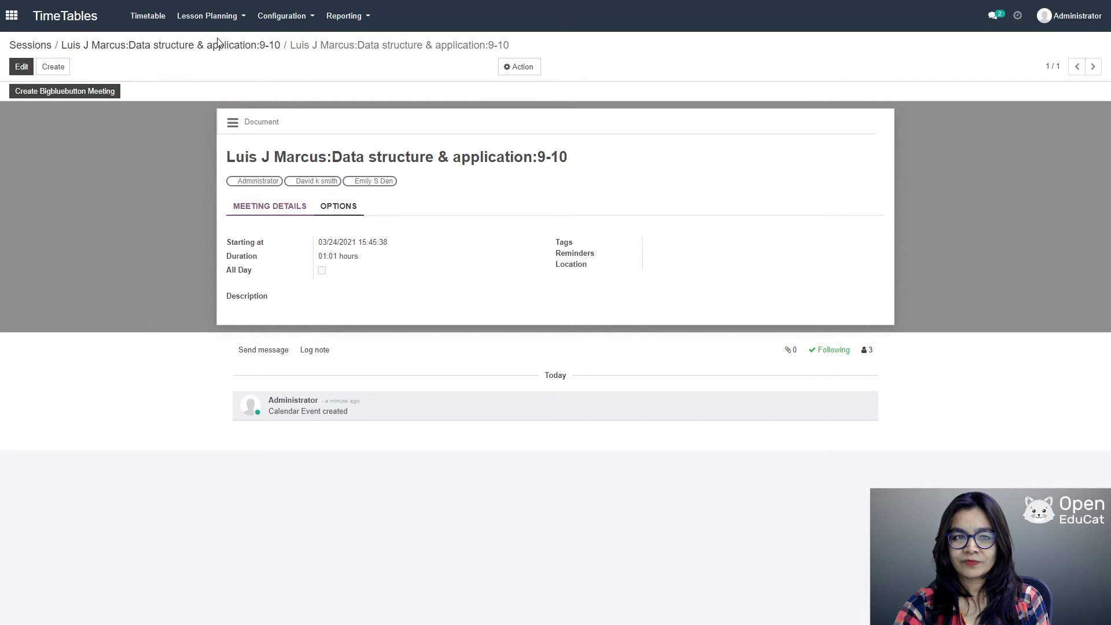
{"action": "left_click", "coordinate": [162, 18]}
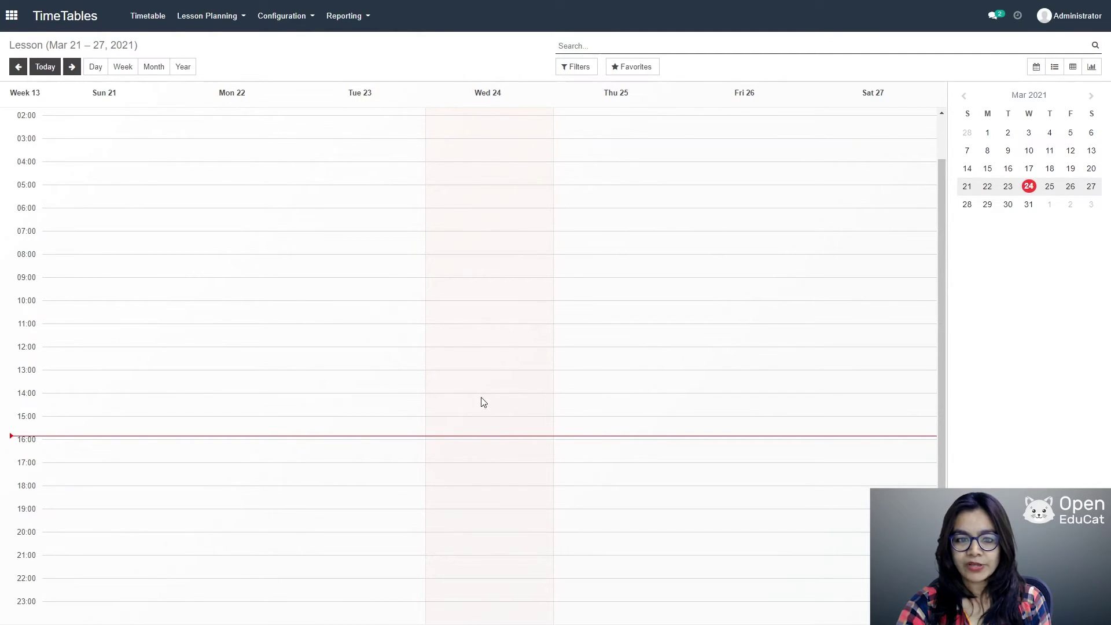
Step: Add lesson '01' in the 03/24/2021 9:30 calendar slot and open it in the full form
{"action": "left_click", "coordinate": [490, 292]}
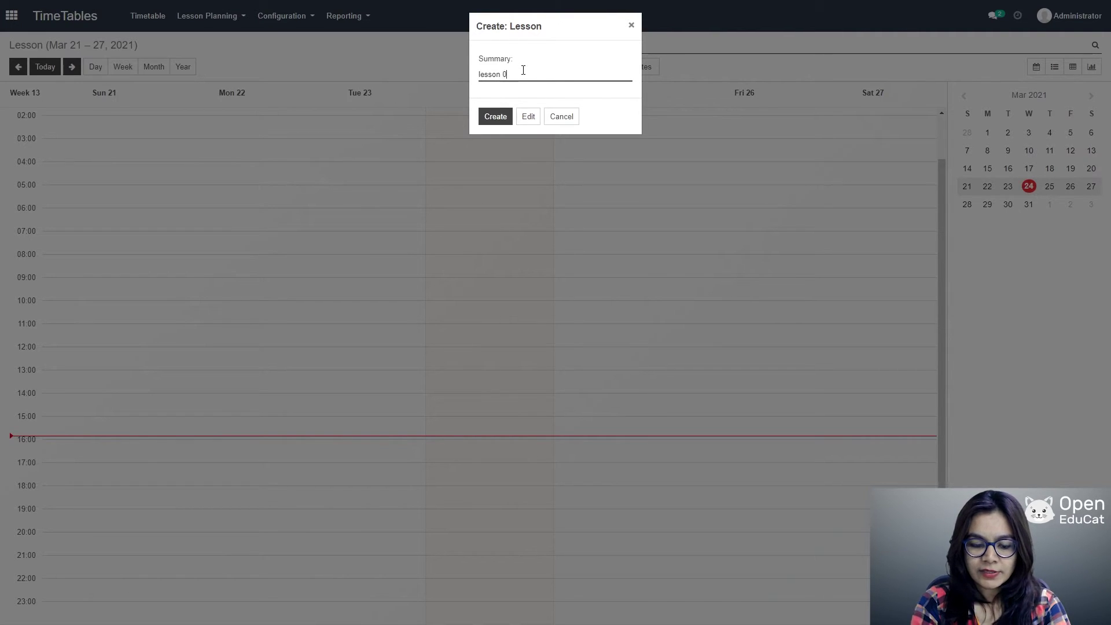
{"action": "type", "text": "01"}
{"action": "left_click", "coordinate": [528, 119]}
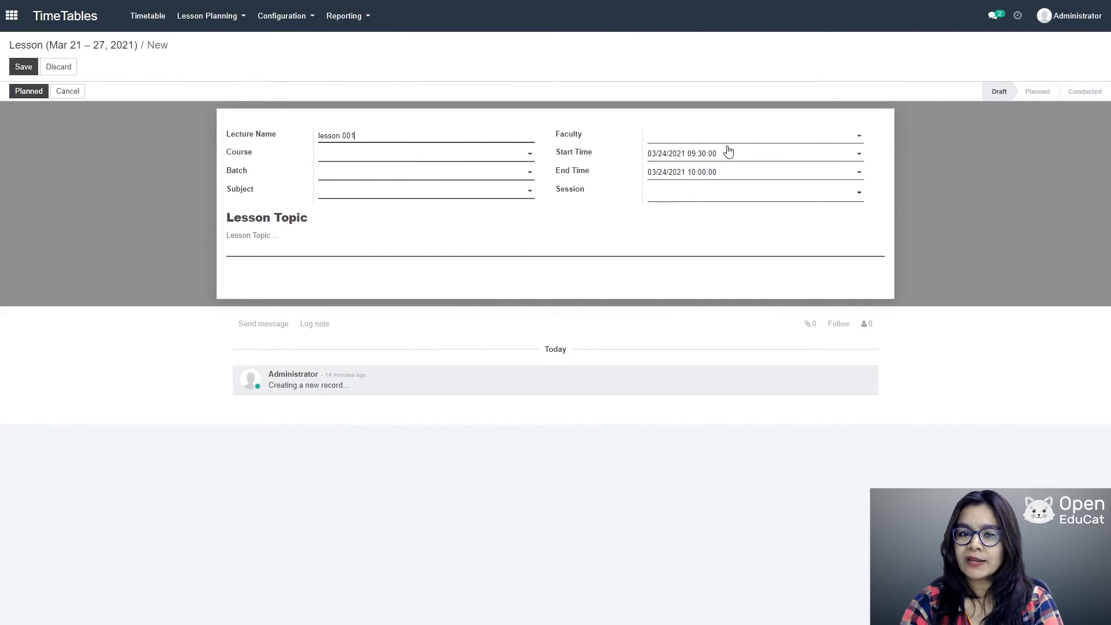
Step: Assign the faculty member, course computer Science SEm 3, batch i and subject Data structure & application
{"action": "left_click", "coordinate": [747, 136]}
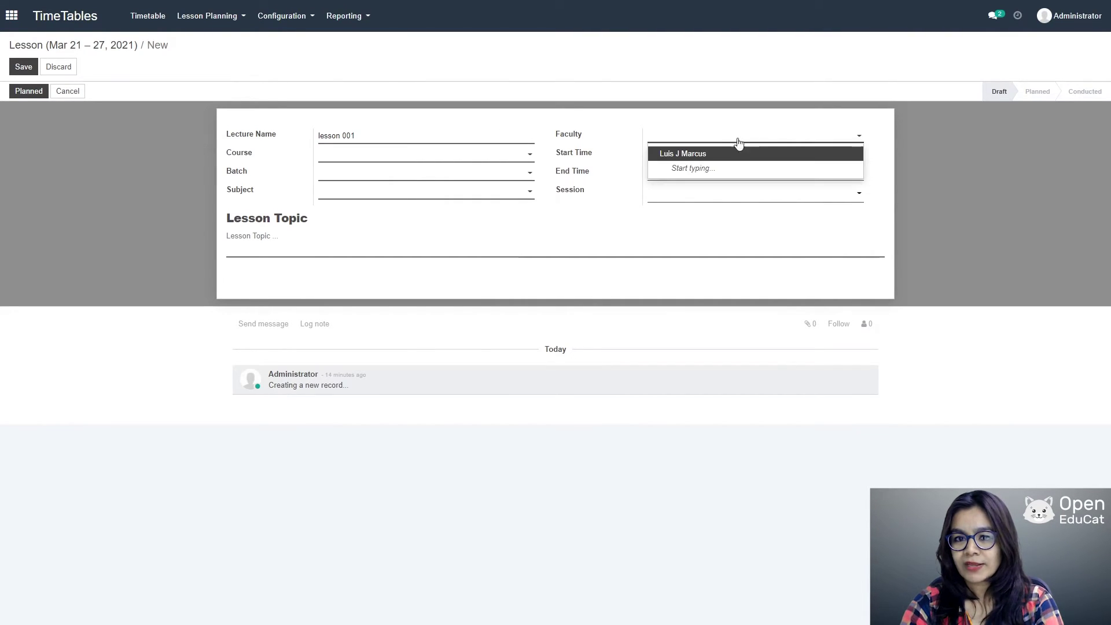
{"action": "left_click", "coordinate": [738, 148]}
{"action": "left_click", "coordinate": [507, 156]}
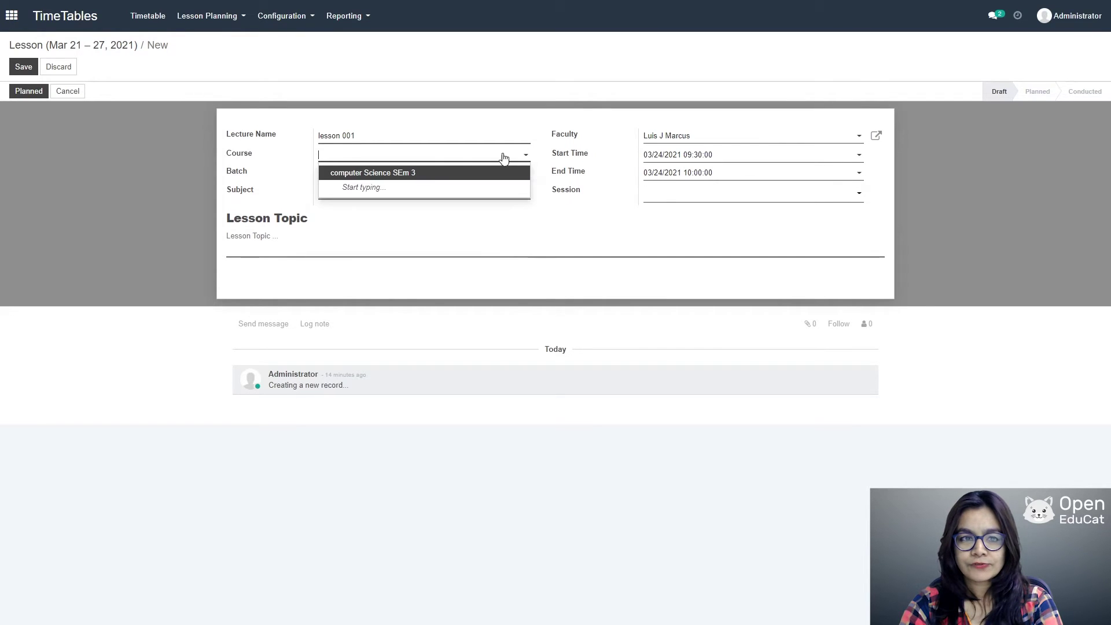
{"action": "left_click", "coordinate": [426, 172]}
{"action": "left_click", "coordinate": [481, 175]}
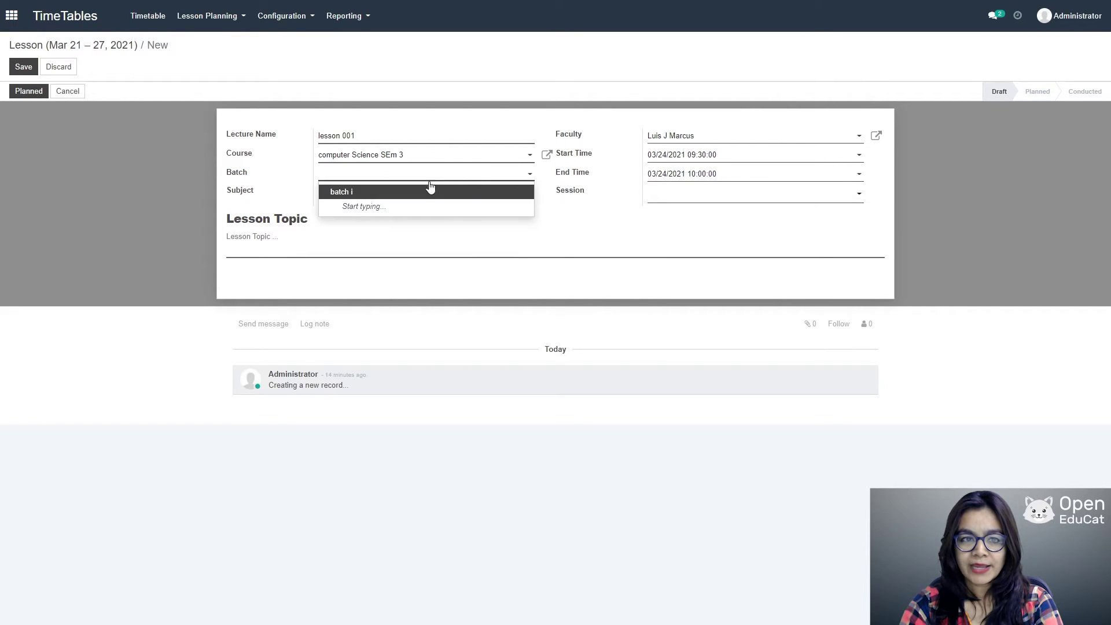
{"action": "left_click", "coordinate": [429, 184]}
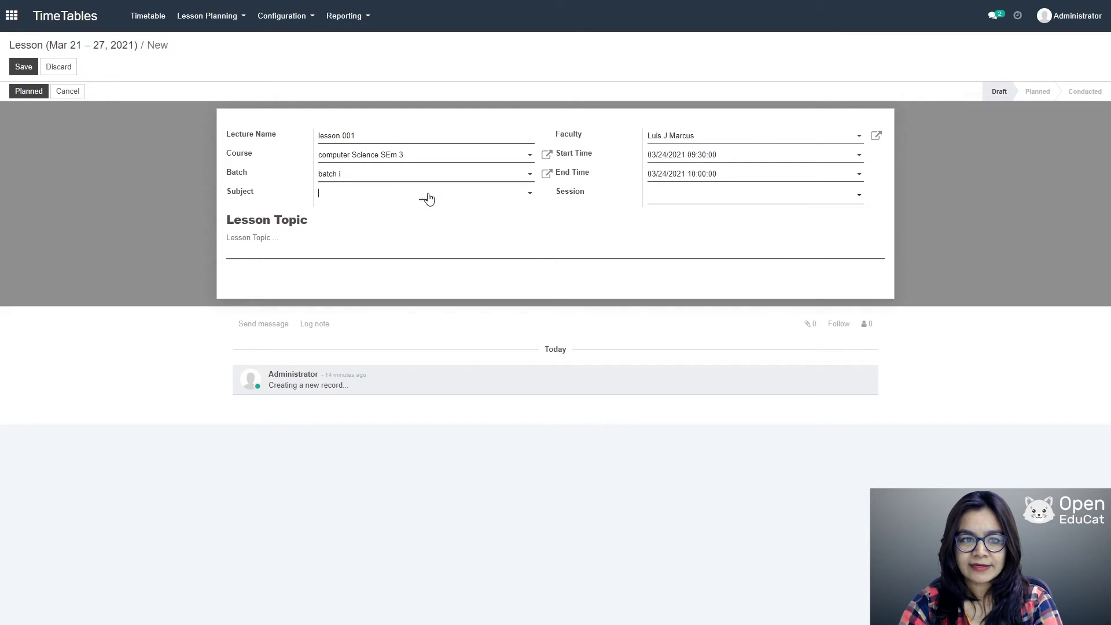
{"action": "left_click", "coordinate": [425, 196]}
{"action": "left_click", "coordinate": [401, 211]}
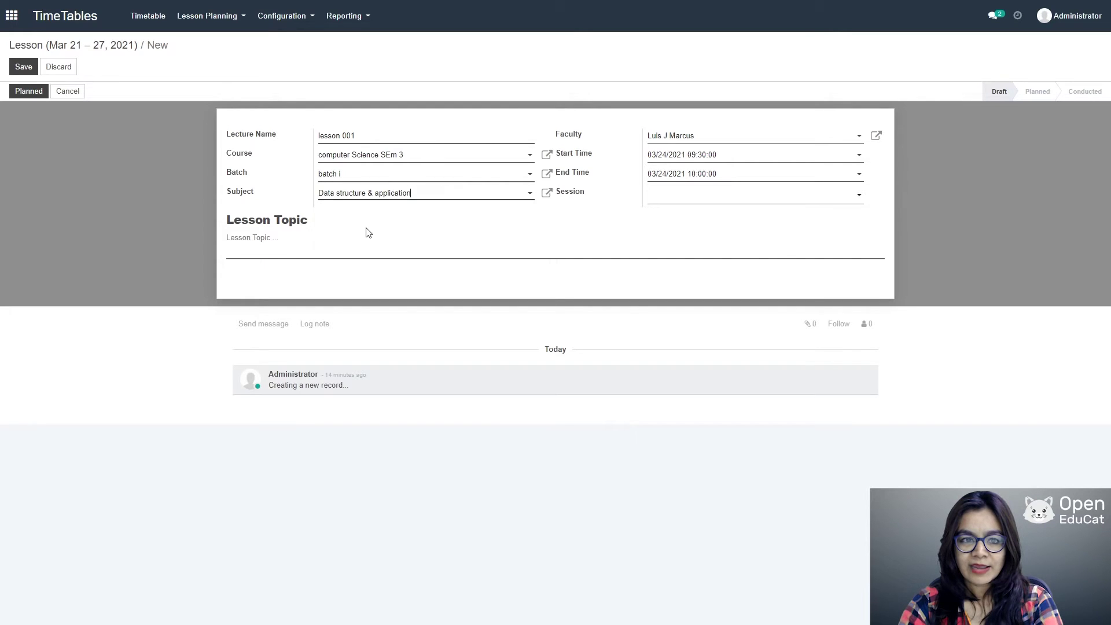
Step: Enter lesson topics '1)data structure defination' and '2)application' on two lines and save the lesson
{"action": "left_click", "coordinate": [286, 242]}
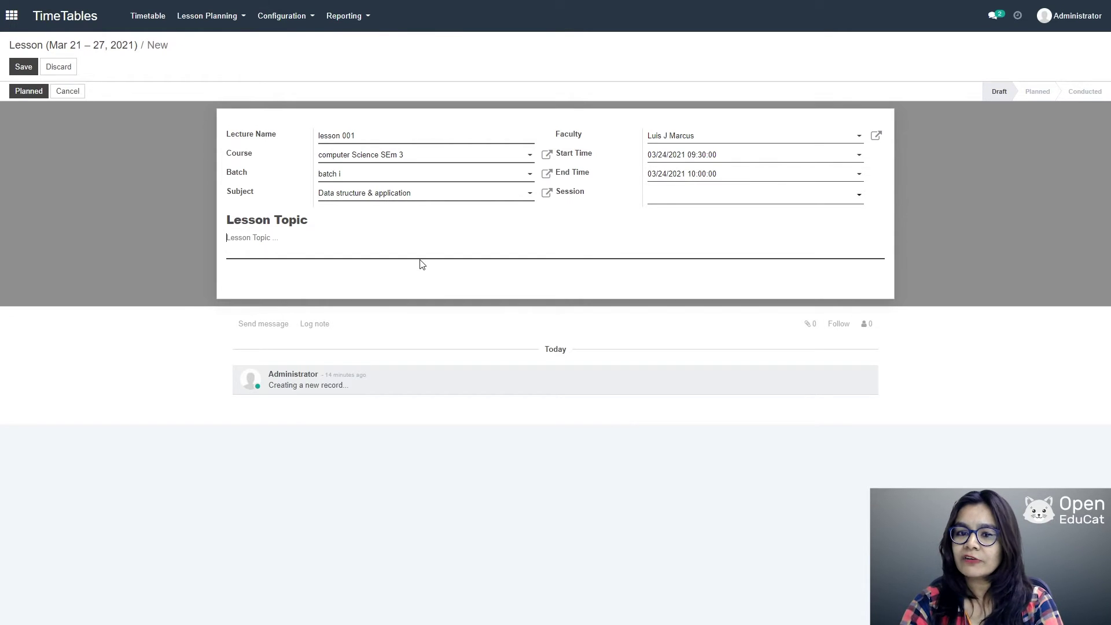
{"action": "type", "text": "1"}
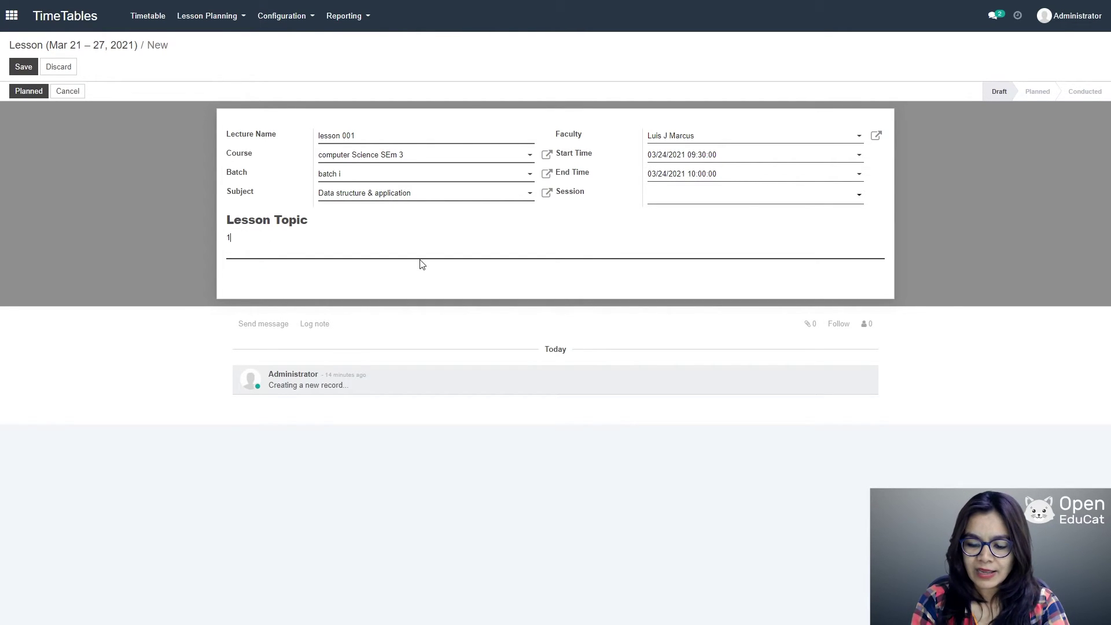
{"action": "type", "text": ")data str"}
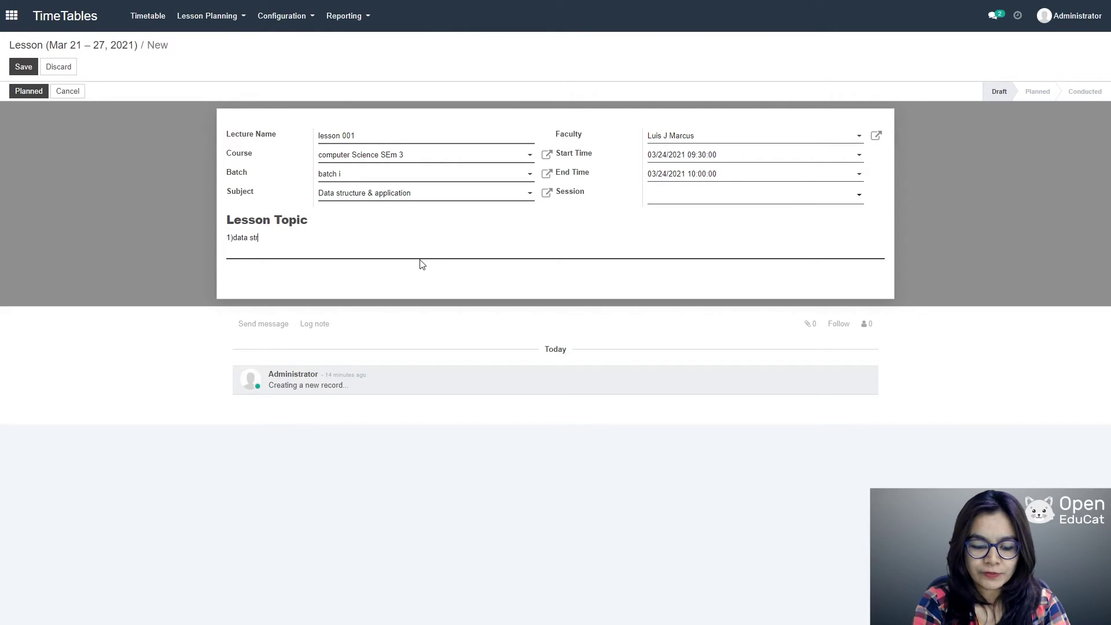
{"action": "type", "text": "ucture "}
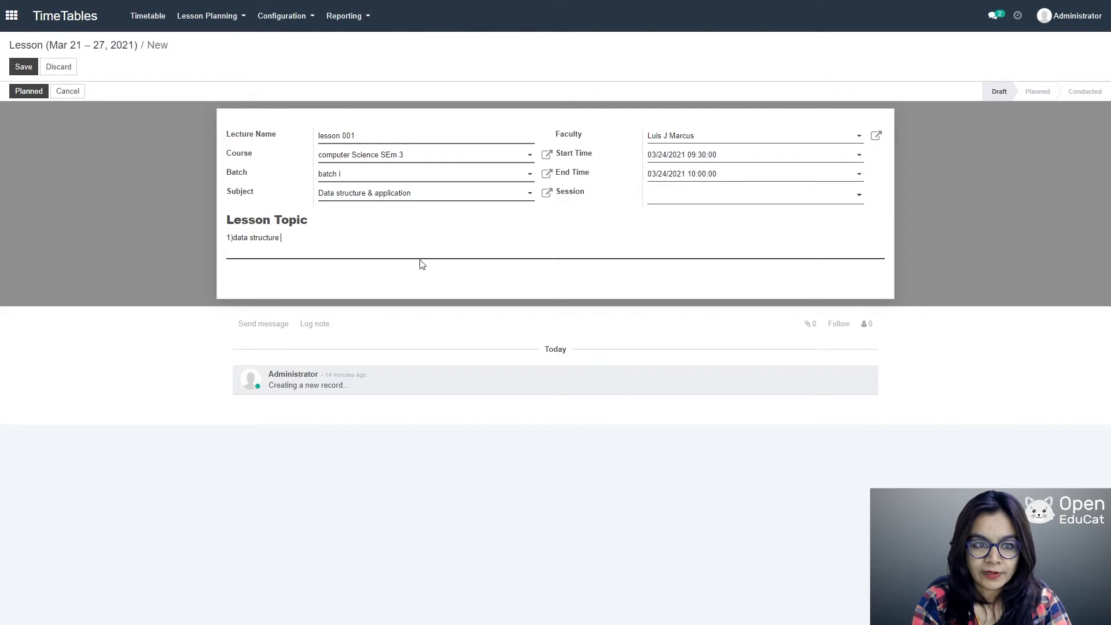
{"action": "type", "text": "definat"}
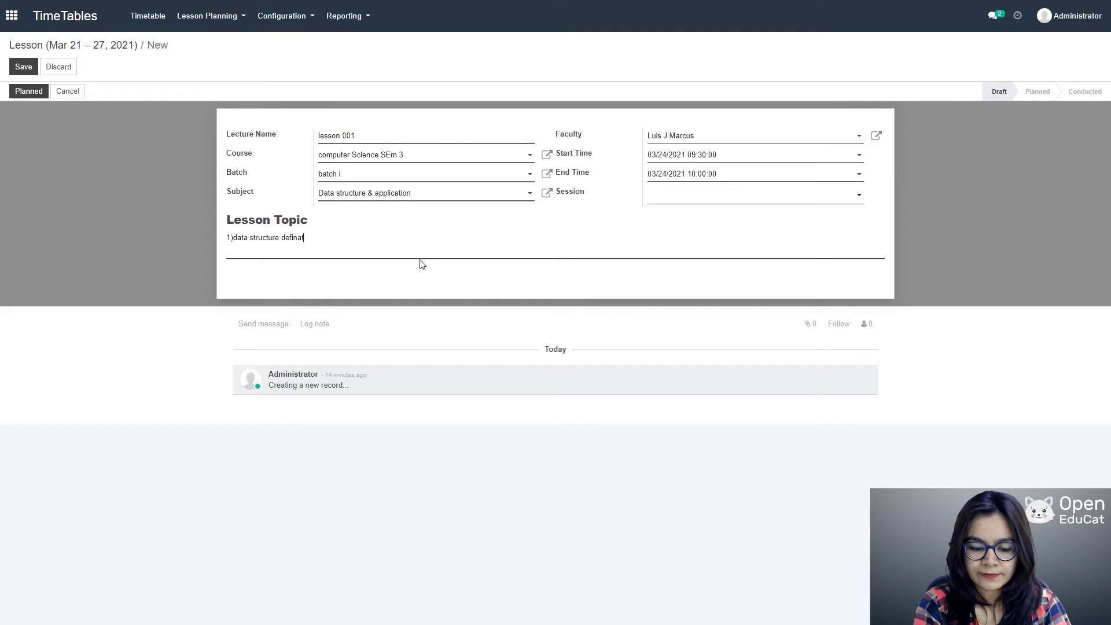
{"action": "type", "text": "ion"}
{"action": "key", "text": "Return"}
{"action": "type", "text": "2"}
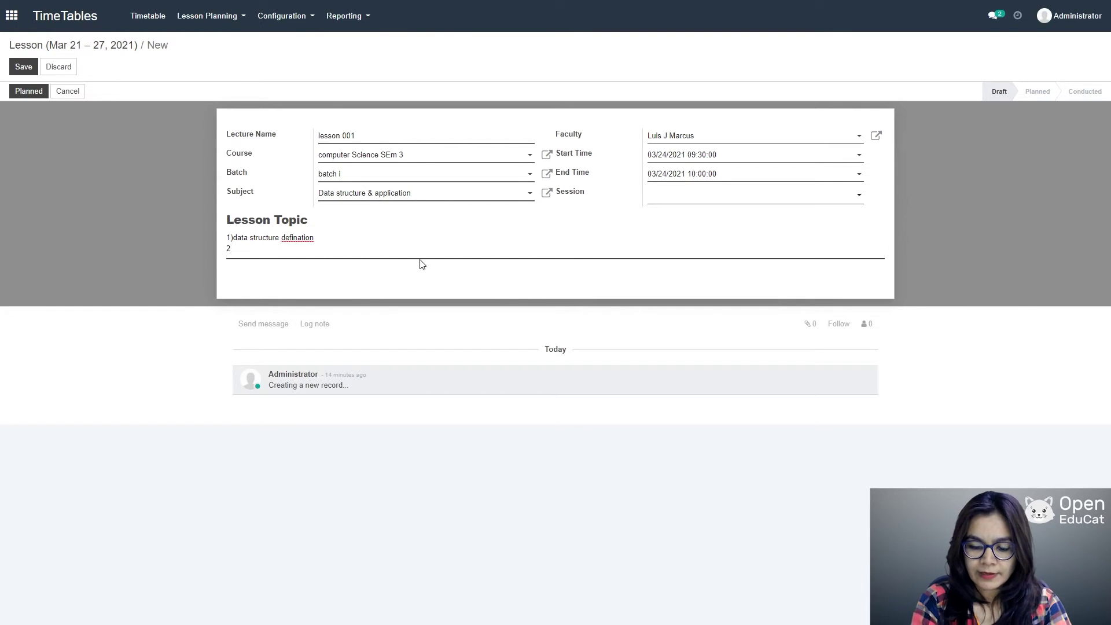
{"action": "type", "text": ")application"}
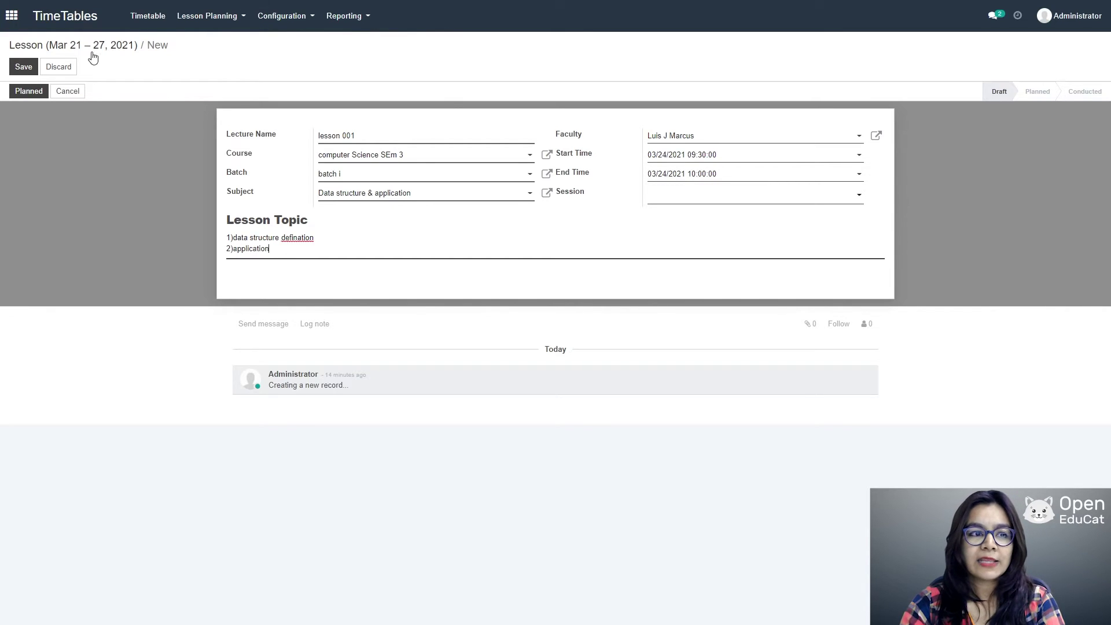
{"action": "left_click", "coordinate": [30, 66]}
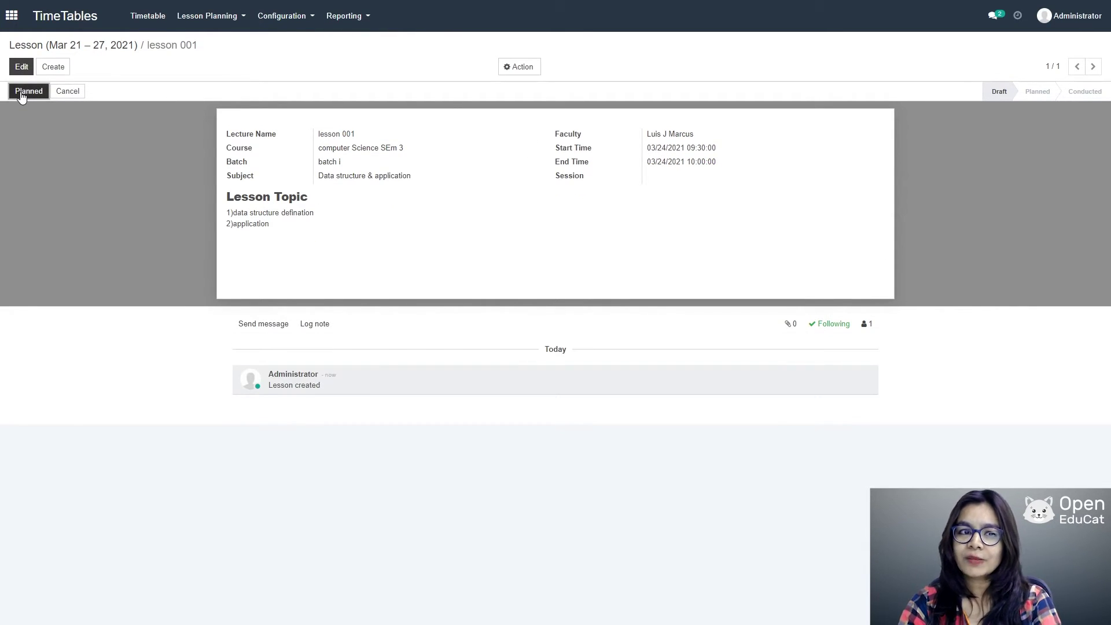
Step: Advance lesson 001 from Draft to Planned to Conducted, then return to the apps home grid
{"action": "left_click", "coordinate": [21, 95]}
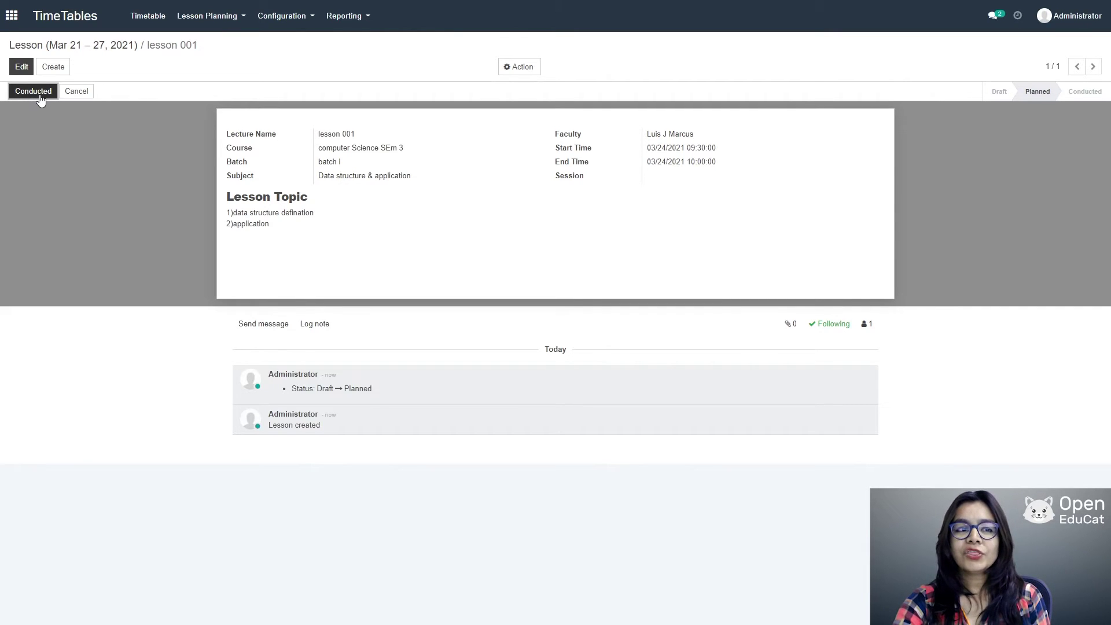
{"action": "left_click", "coordinate": [40, 94]}
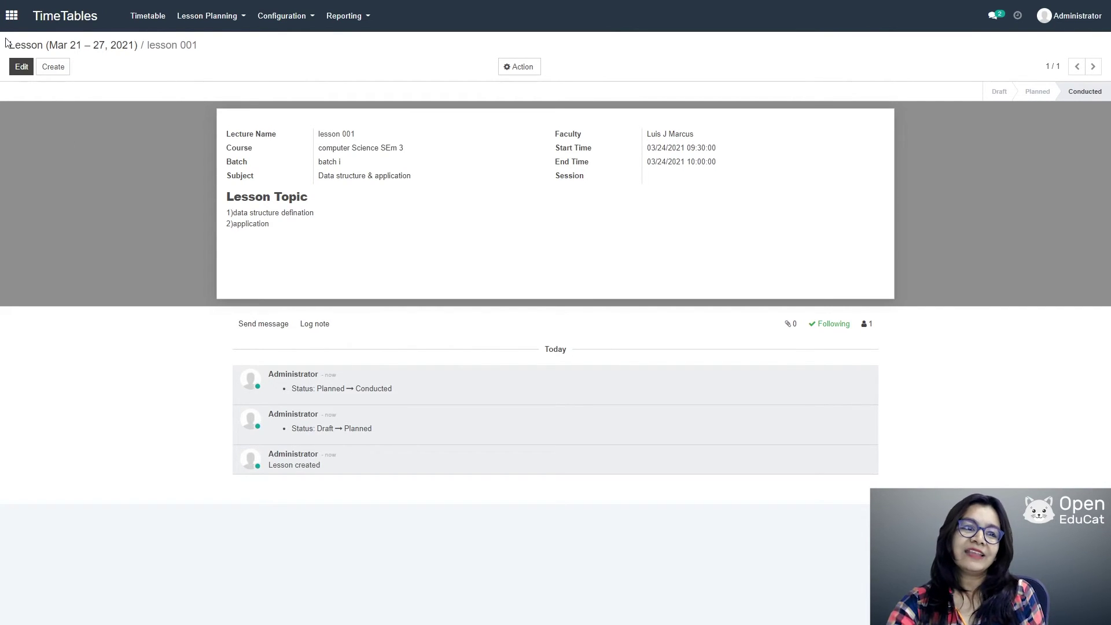
{"action": "left_click", "coordinate": [13, 15]}
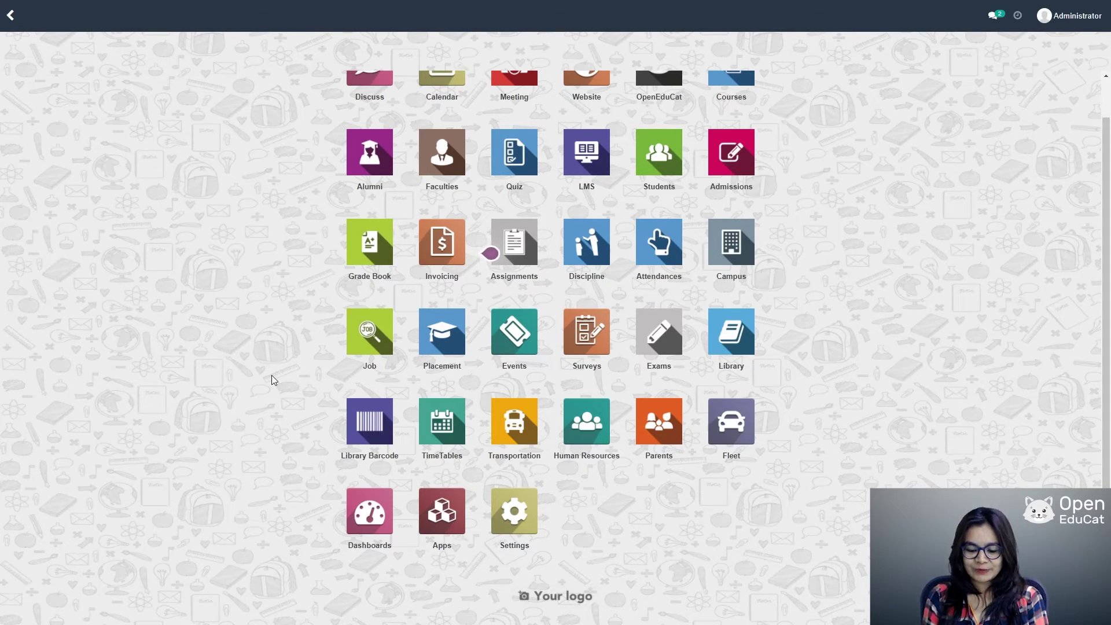
Step: Open the Attendances app's Attendance Sheets list, showing sheet DSRAR-AS01 for Attendance R DSA
{"action": "scroll", "coordinate": [1008, 276], "scroll_direction": "up", "scroll_amount": 1}
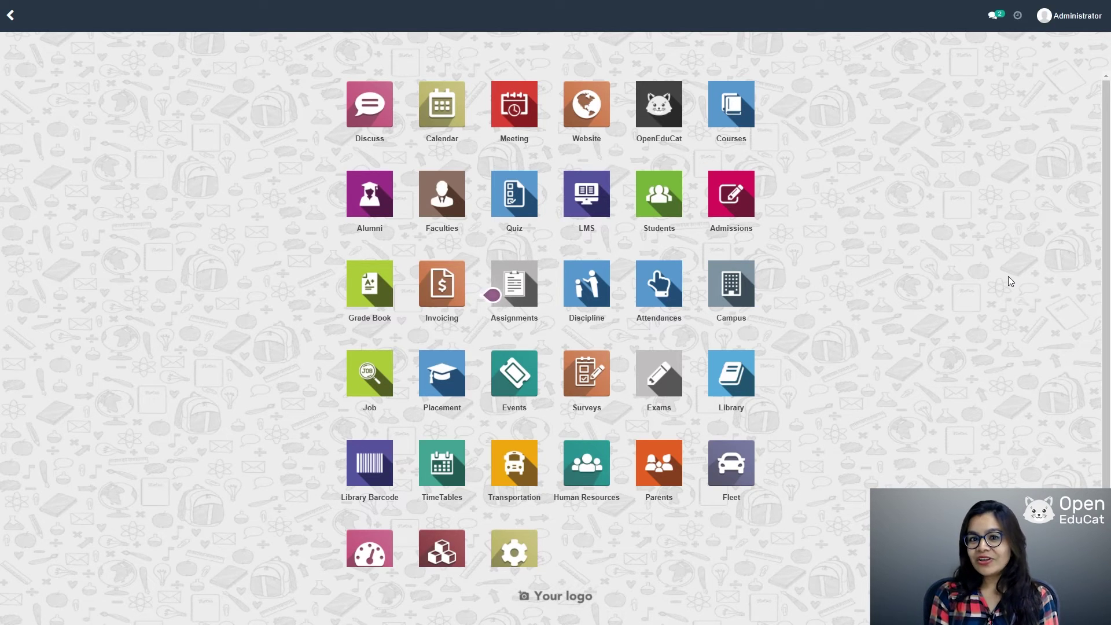
{"action": "left_click", "coordinate": [668, 299]}
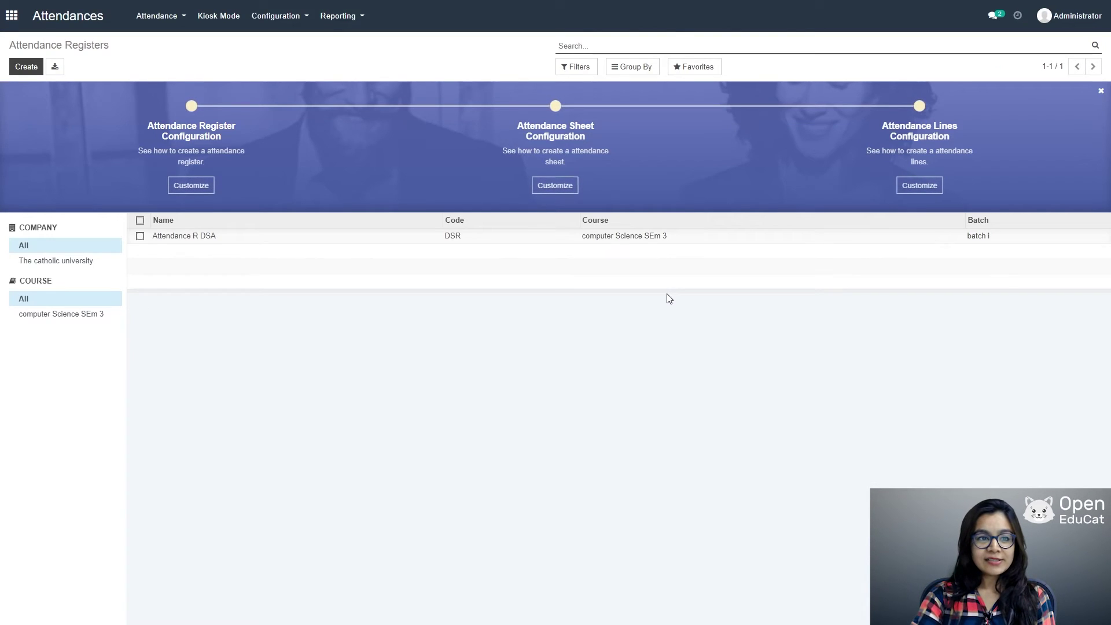
{"action": "left_click", "coordinate": [155, 15]}
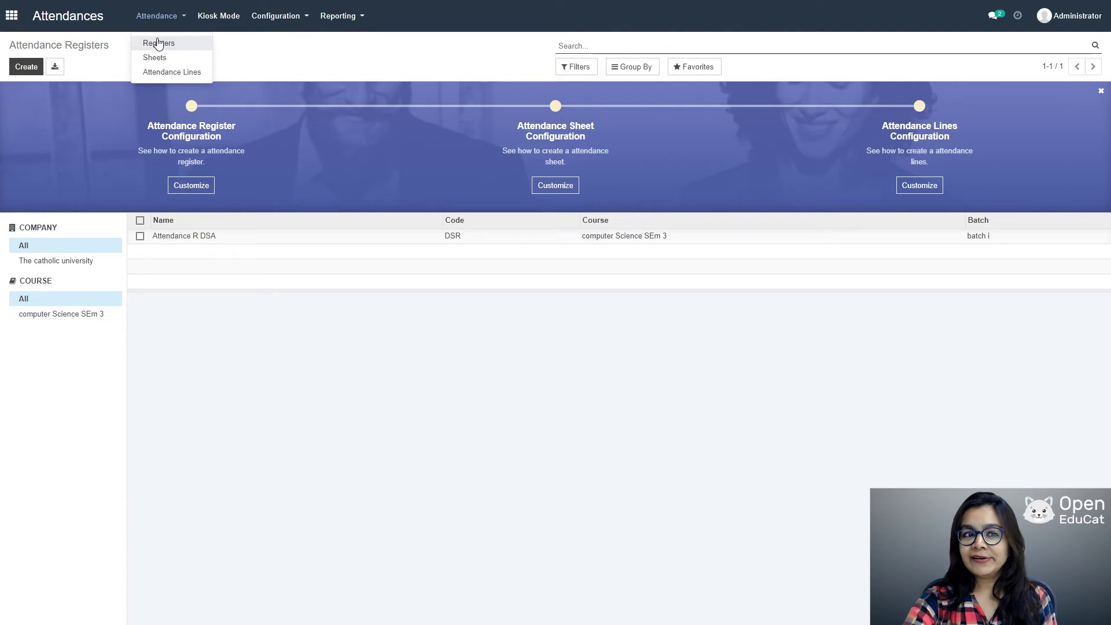
{"action": "left_click", "coordinate": [158, 43]}
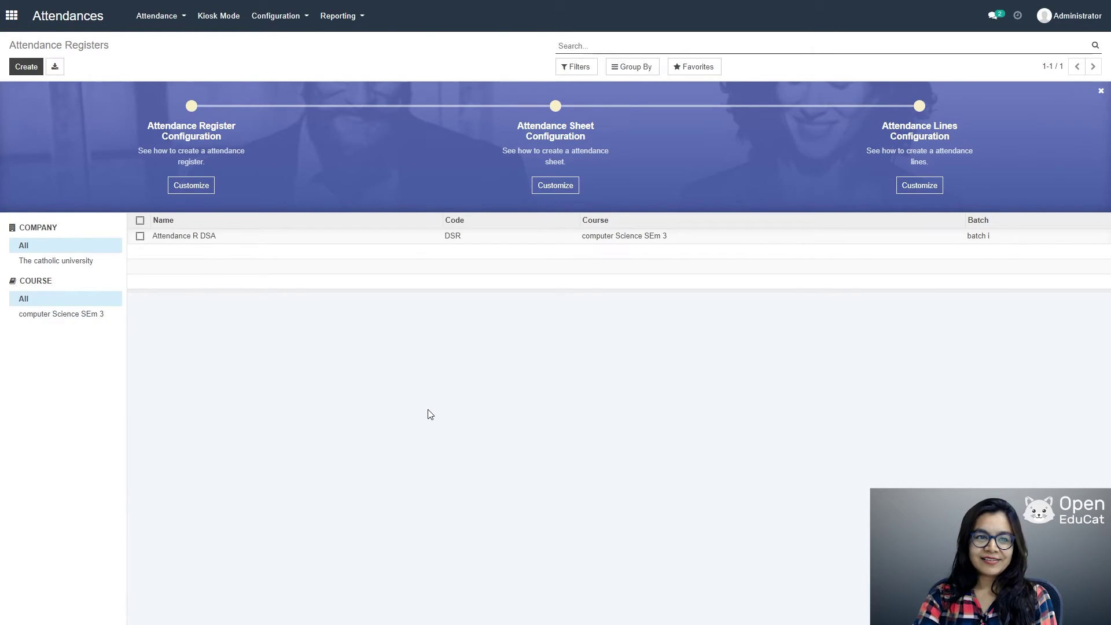
{"action": "left_click", "coordinate": [158, 18]}
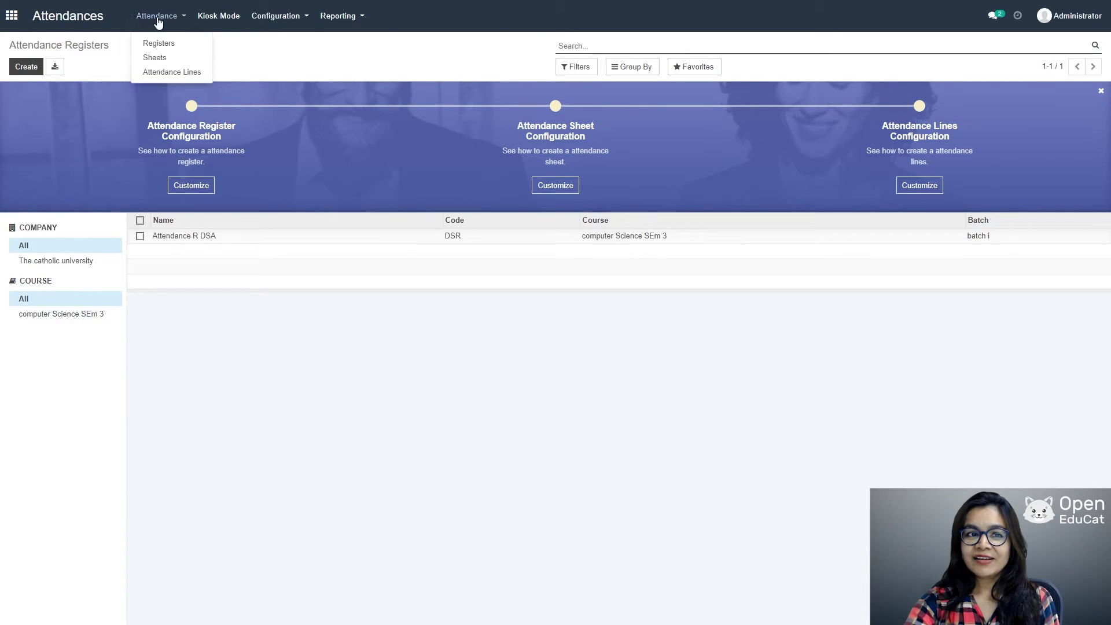
{"action": "left_click", "coordinate": [157, 58]}
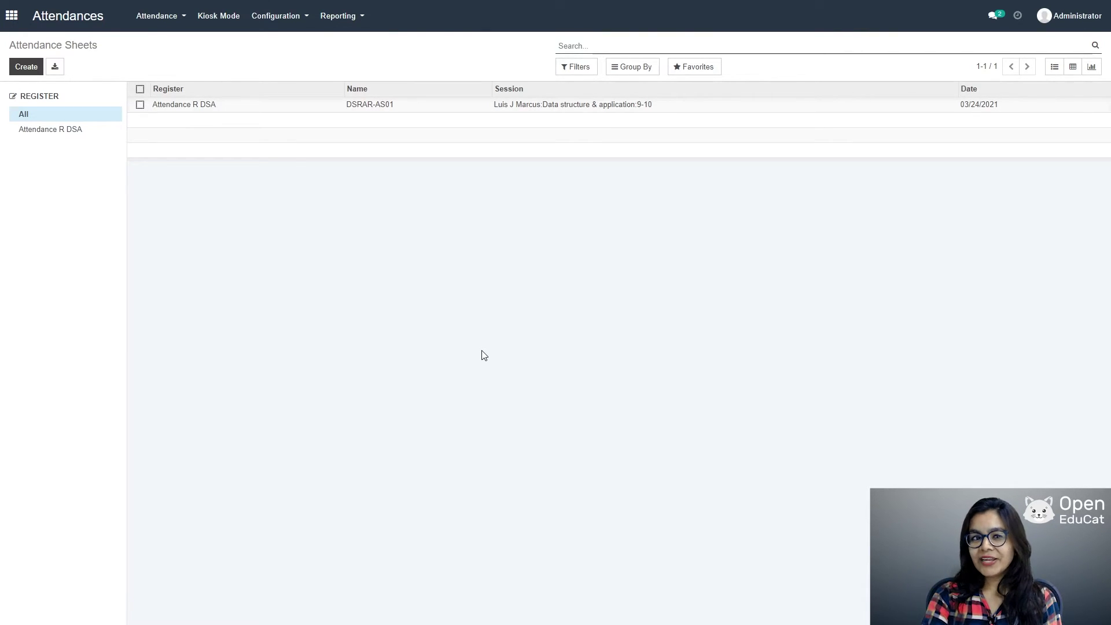
Step: Start a new attendance sheet for register Attendance R DSA dated 03/24/2021
{"action": "left_click", "coordinate": [31, 72]}
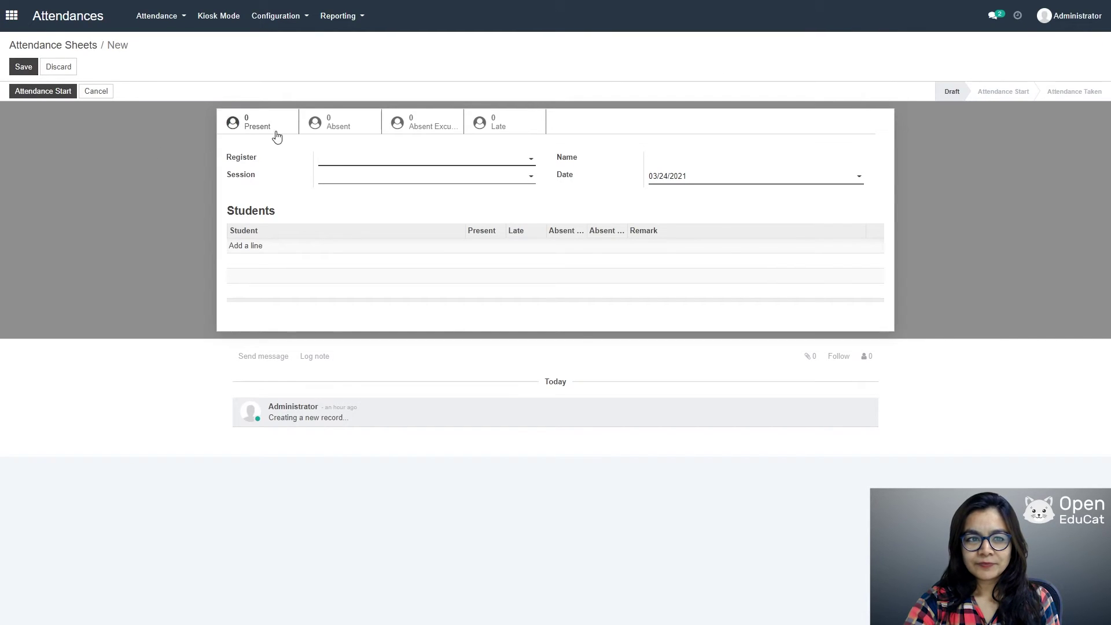
{"action": "left_click", "coordinate": [529, 168]}
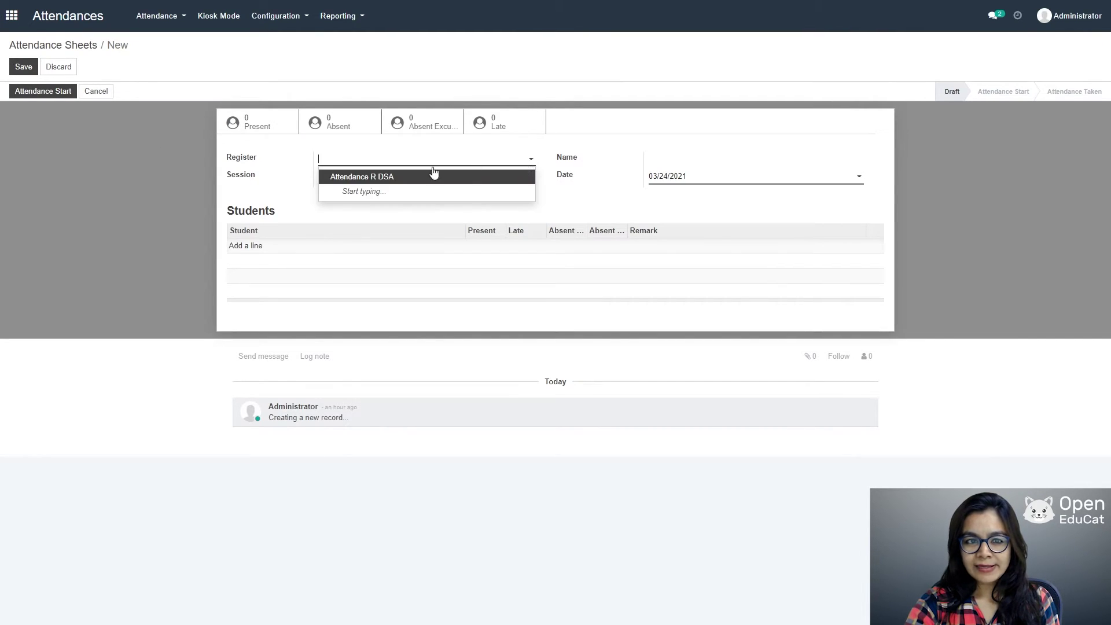
{"action": "left_click", "coordinate": [393, 174]}
{"action": "left_click", "coordinate": [437, 183]}
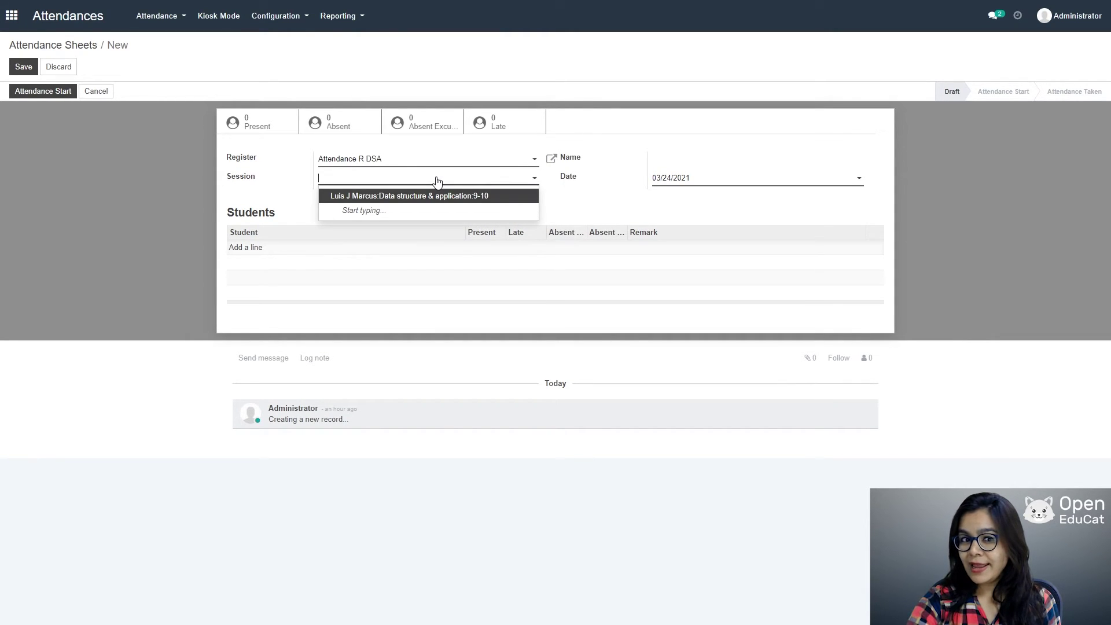
{"action": "left_click", "coordinate": [626, 208]}
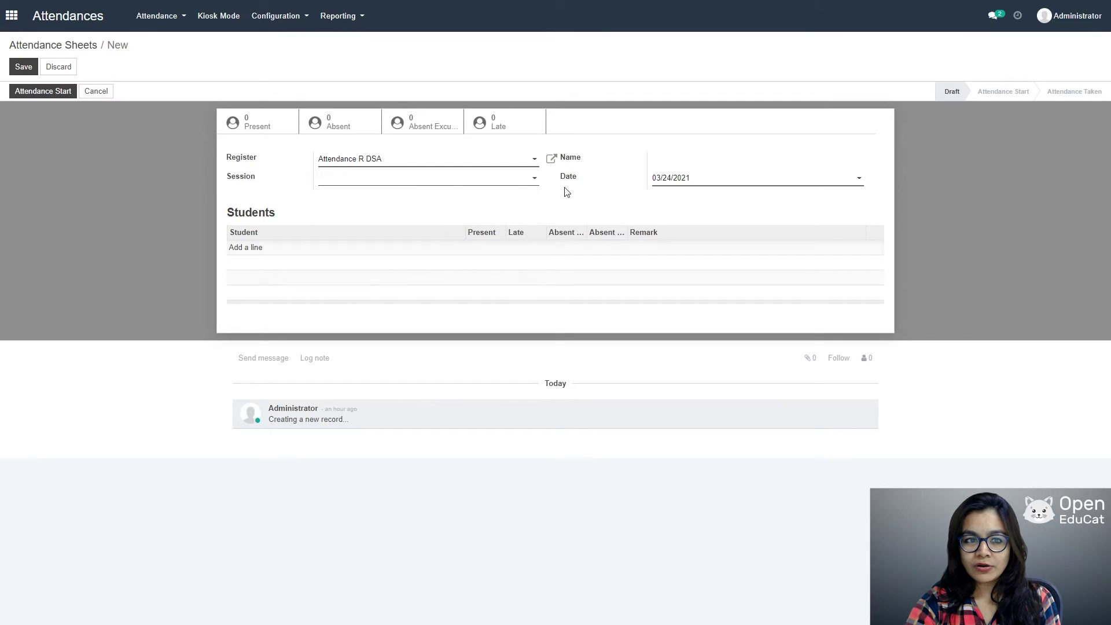
{"action": "left_click", "coordinate": [856, 180]}
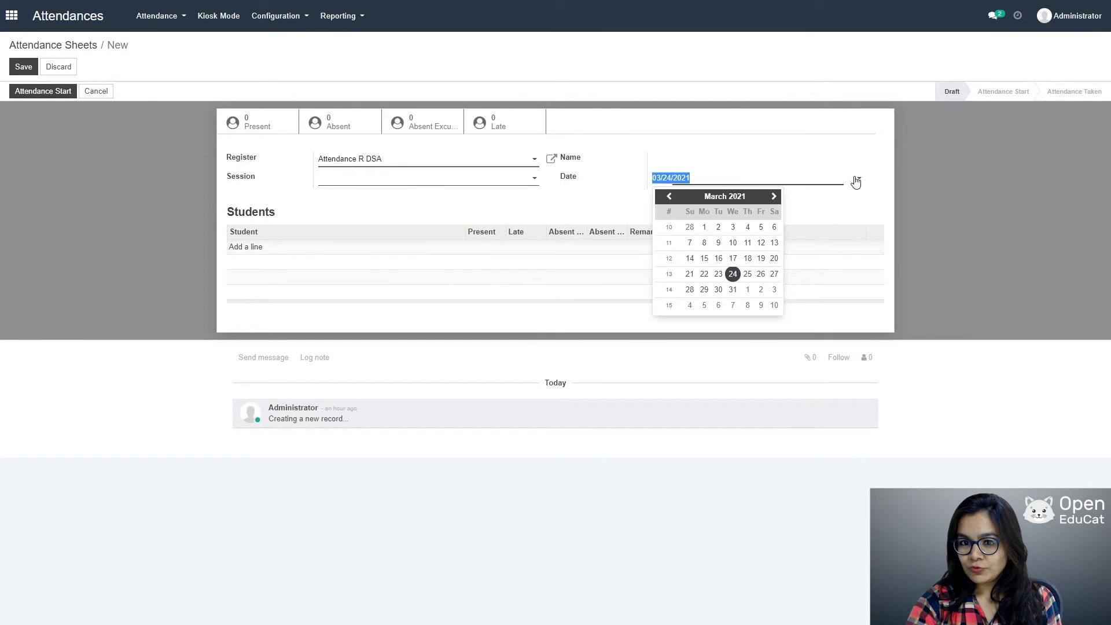
{"action": "left_click", "coordinate": [734, 276]}
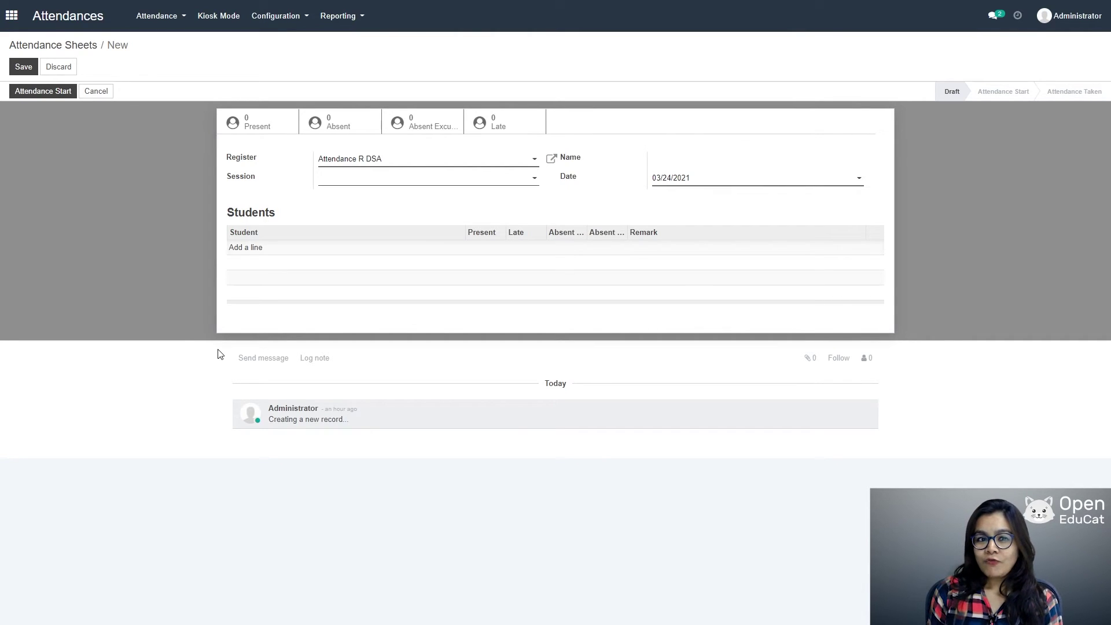
Step: Add two student rows, marking the second Absent Excused, and save sheet DSRAR-AS02
{"action": "left_click", "coordinate": [258, 249]}
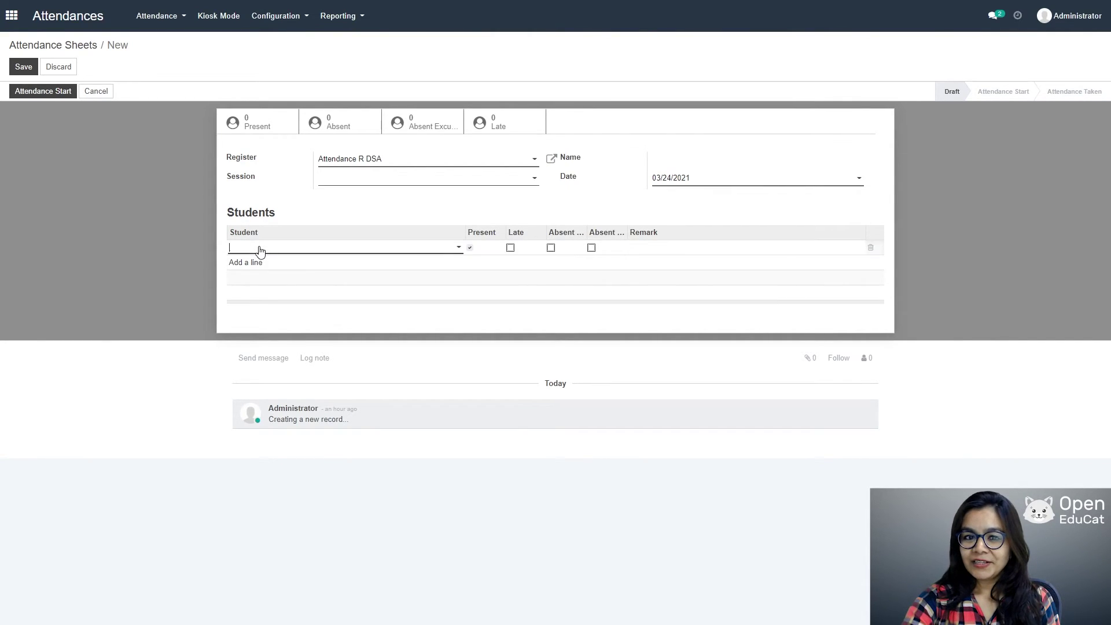
{"action": "left_click", "coordinate": [457, 248]}
{"action": "left_click", "coordinate": [335, 264]}
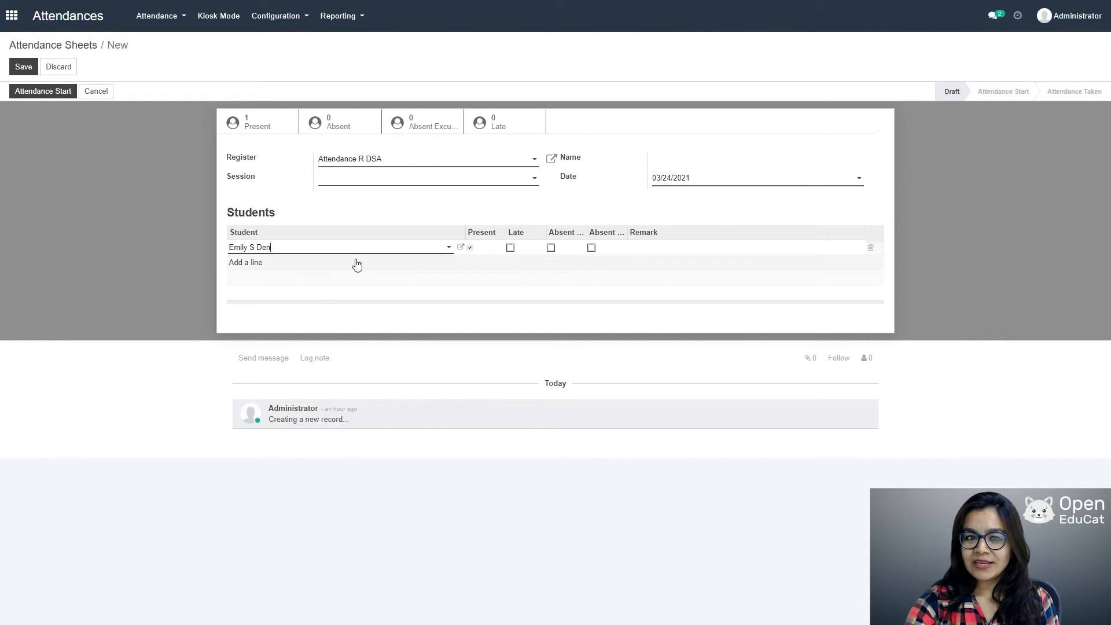
{"action": "left_click", "coordinate": [277, 269]}
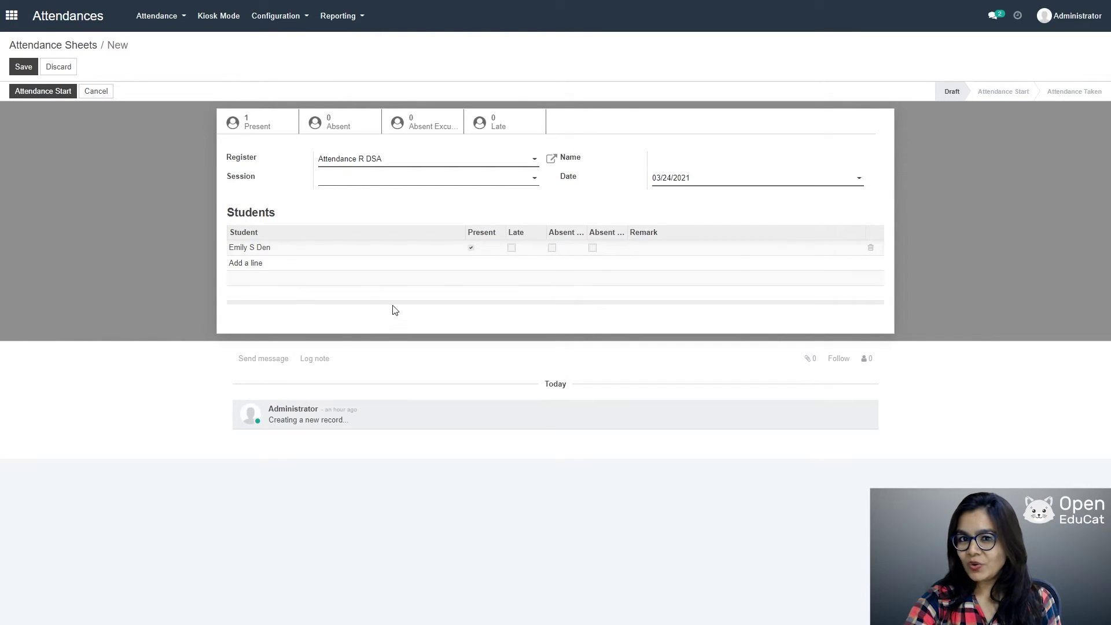
{"action": "left_click", "coordinate": [370, 263]}
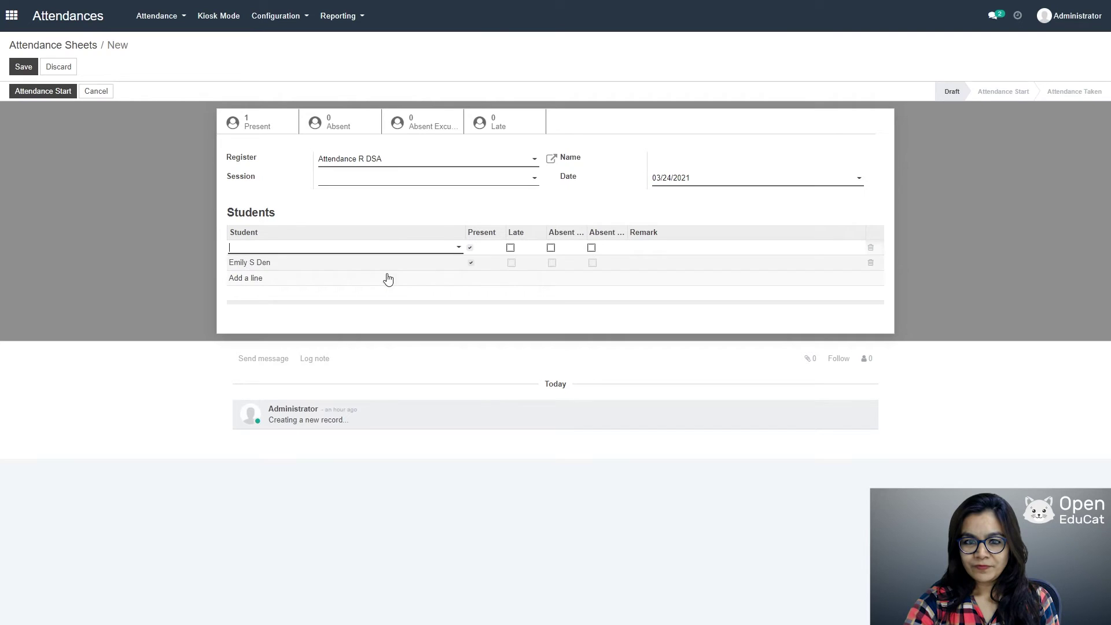
{"action": "left_click", "coordinate": [455, 248]}
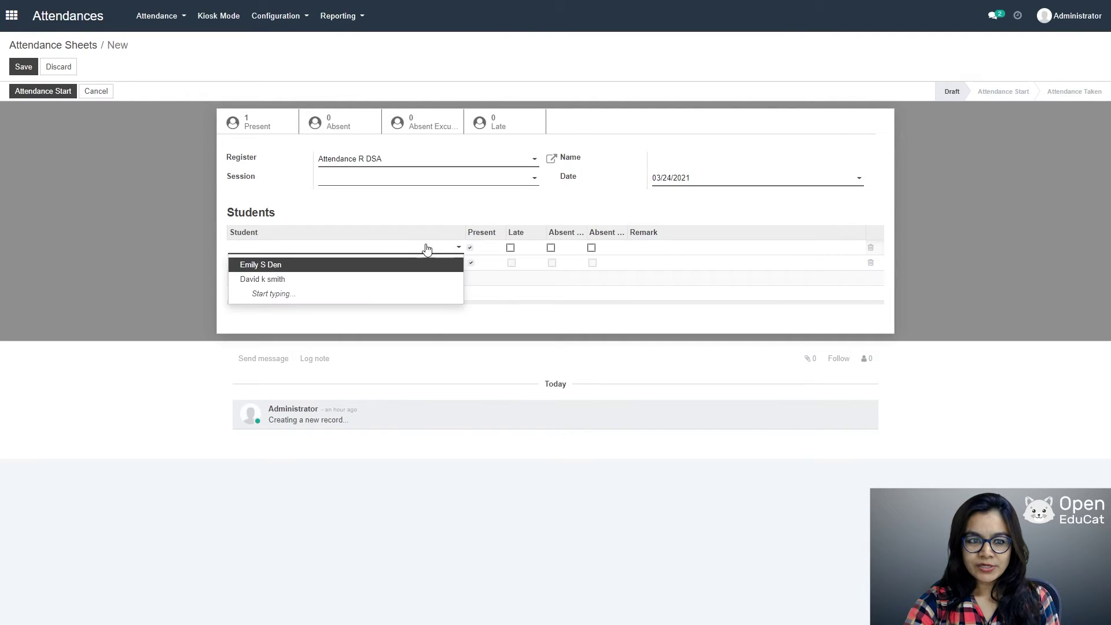
{"action": "left_click", "coordinate": [285, 279]}
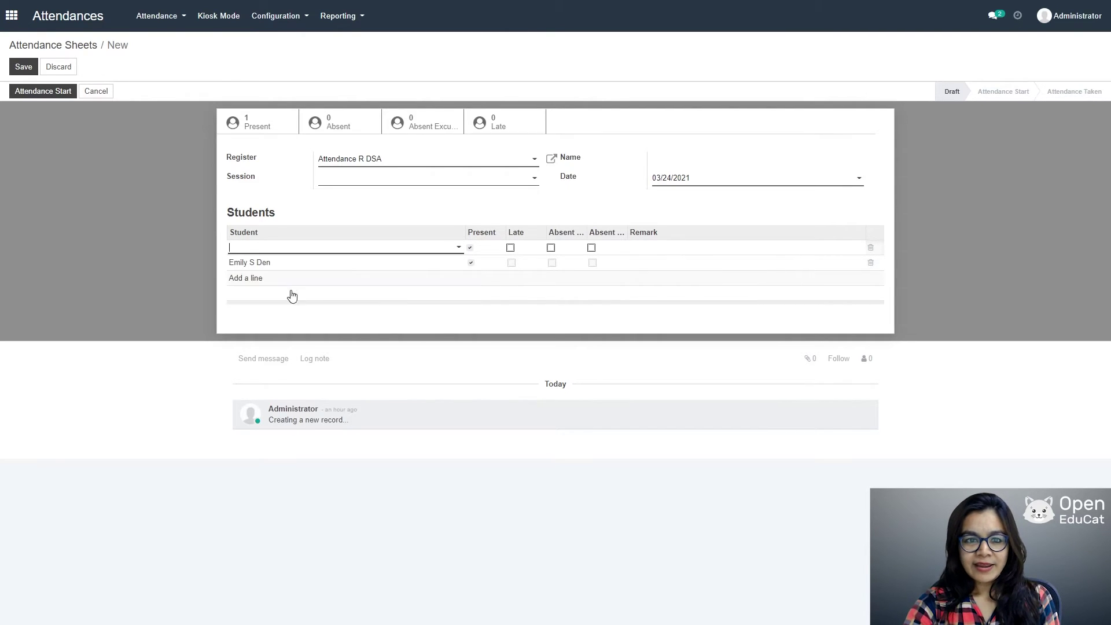
{"action": "left_click", "coordinate": [551, 248]}
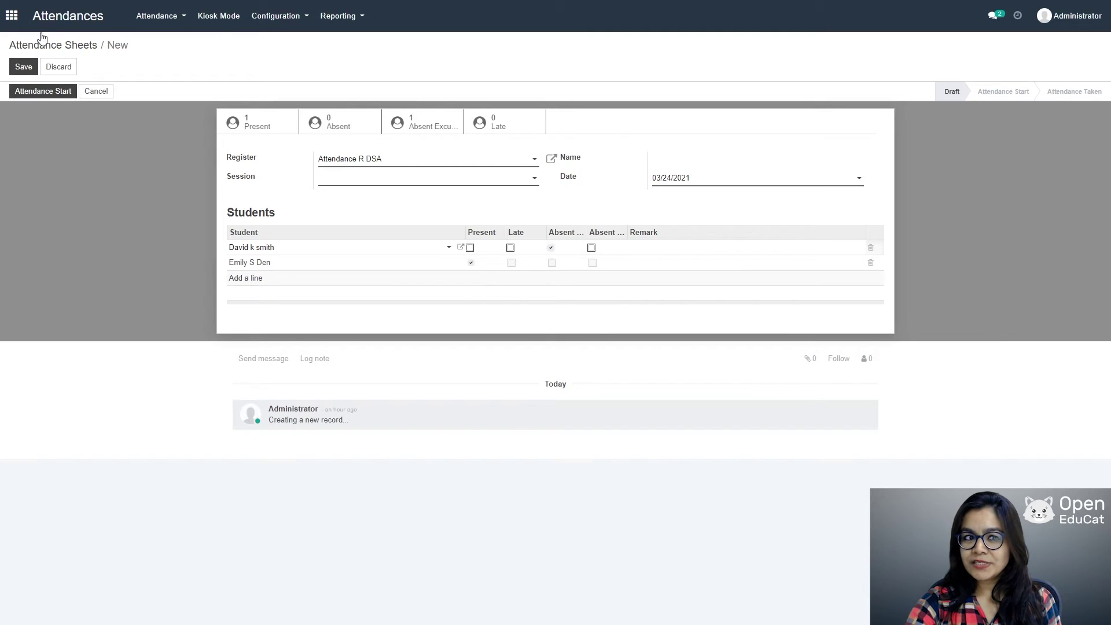
{"action": "left_click", "coordinate": [25, 67]}
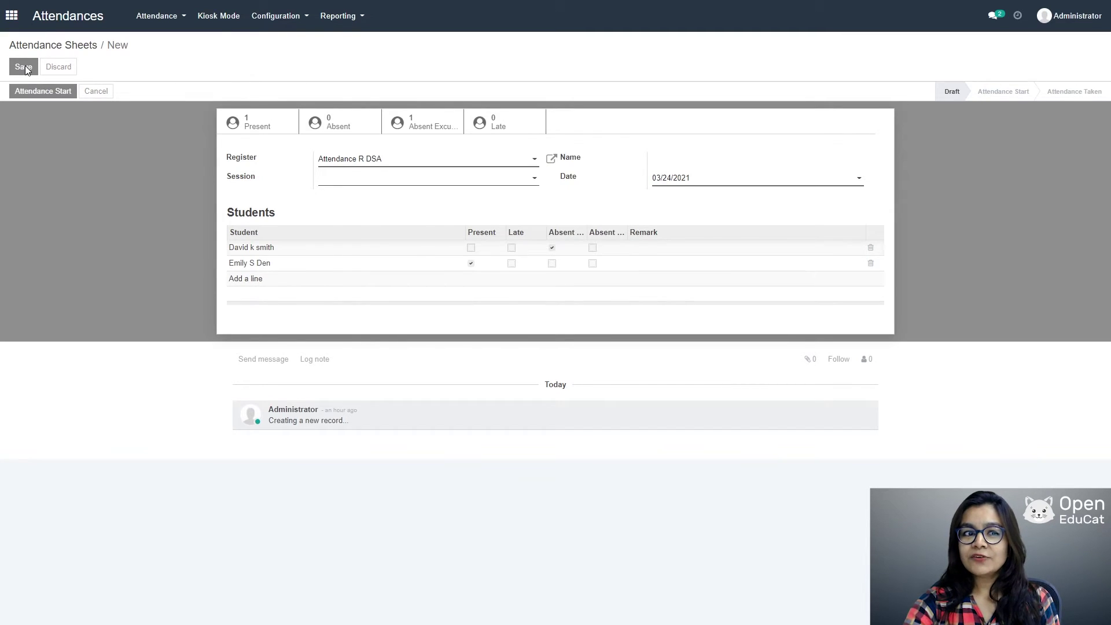
{"action": "left_click", "coordinate": [54, 87]}
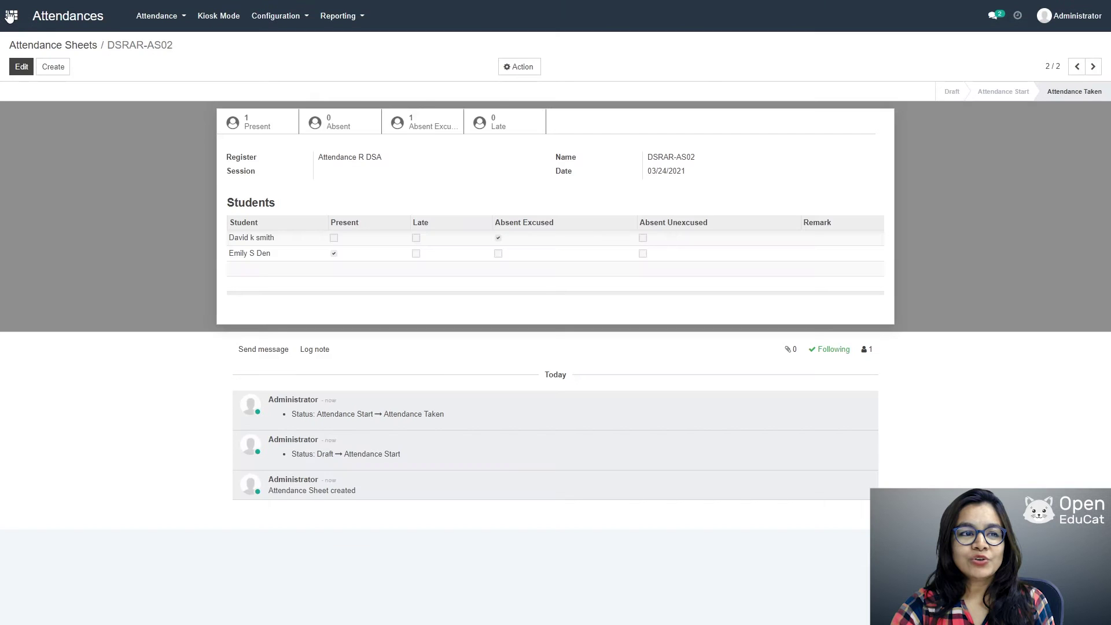
Step: Leave the attendance sheet and return to the apps home menu
{"action": "left_click", "coordinate": [9, 16]}
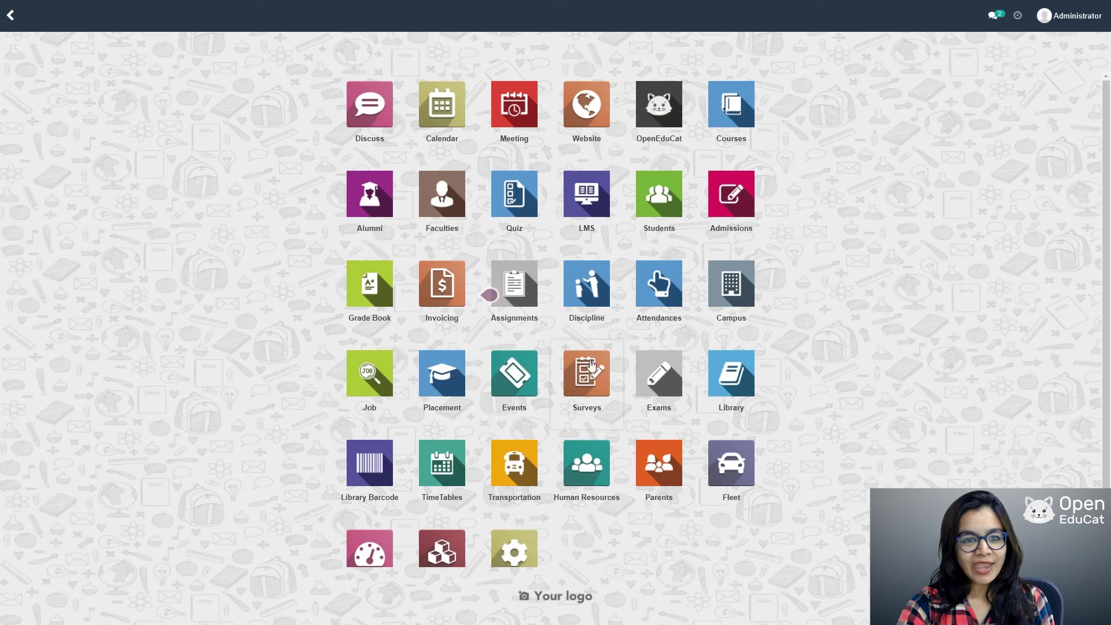
Step: Go to the Assignments app's Assignment Types list under Configuration, which has no types yet
{"action": "left_click", "coordinate": [519, 300]}
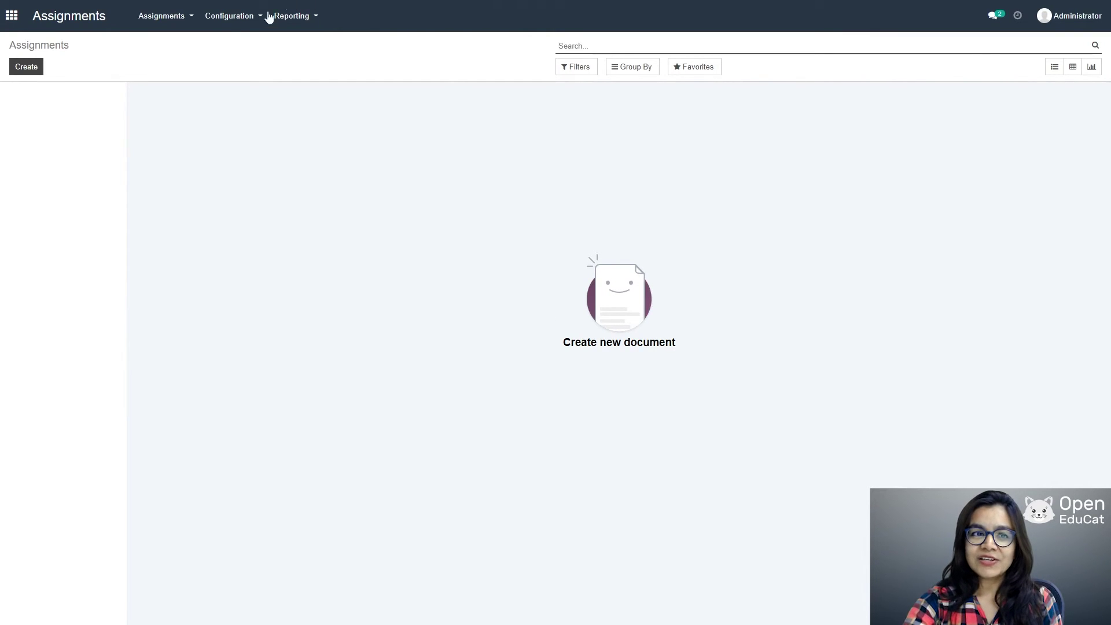
{"action": "left_click", "coordinate": [224, 24]}
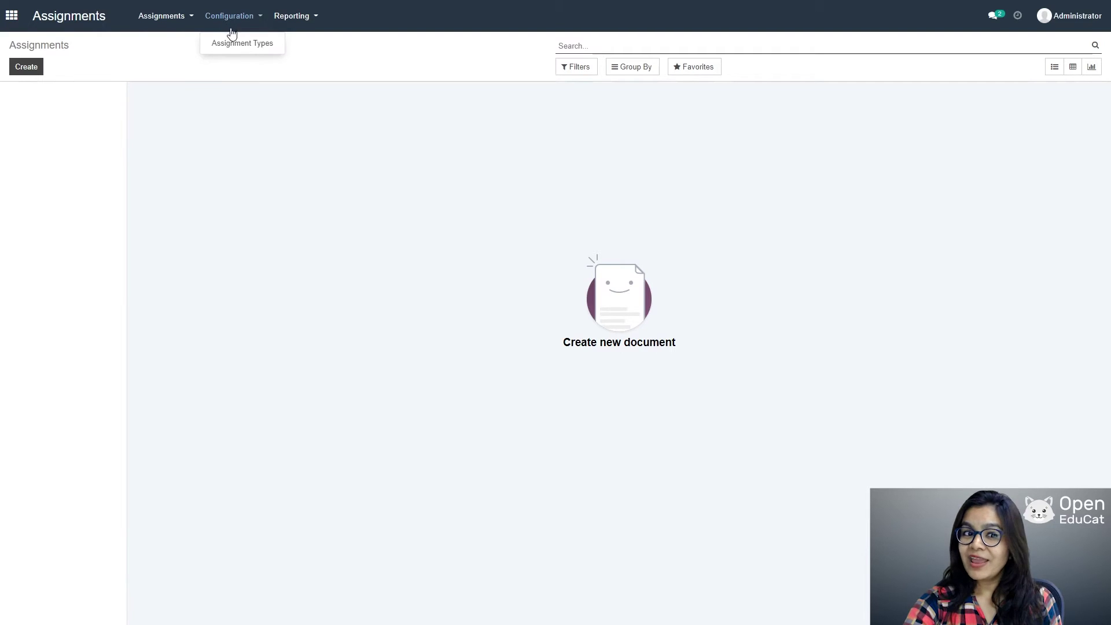
{"action": "left_click", "coordinate": [253, 51]}
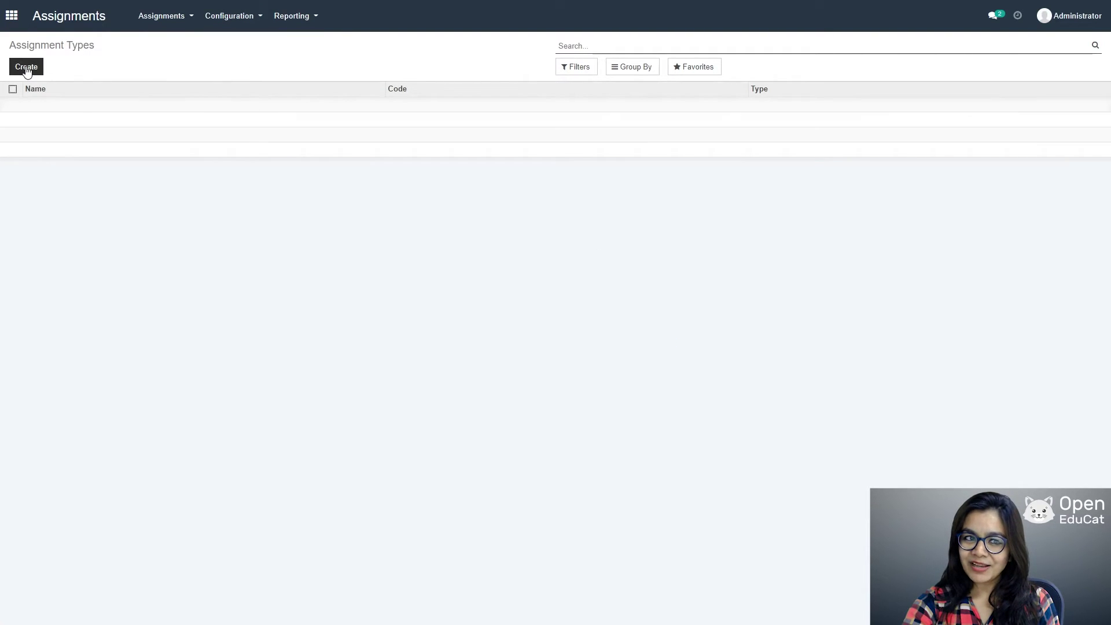
Step: Create and save assignment type Homework with code HW and type Subjective
{"action": "left_click", "coordinate": [26, 67]}
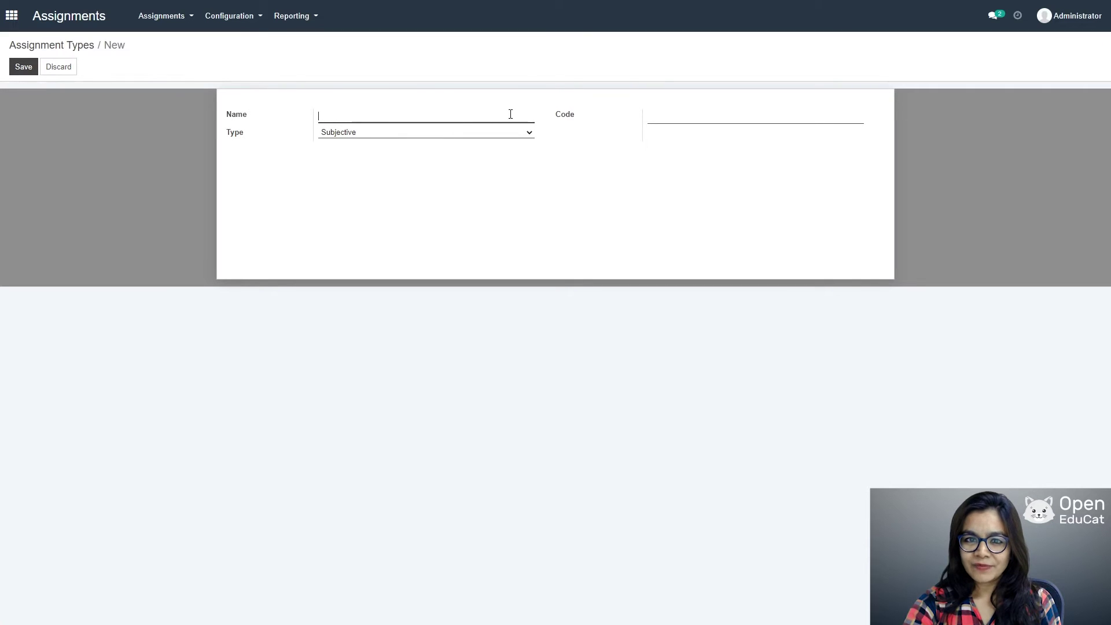
{"action": "type", "text": "H"}
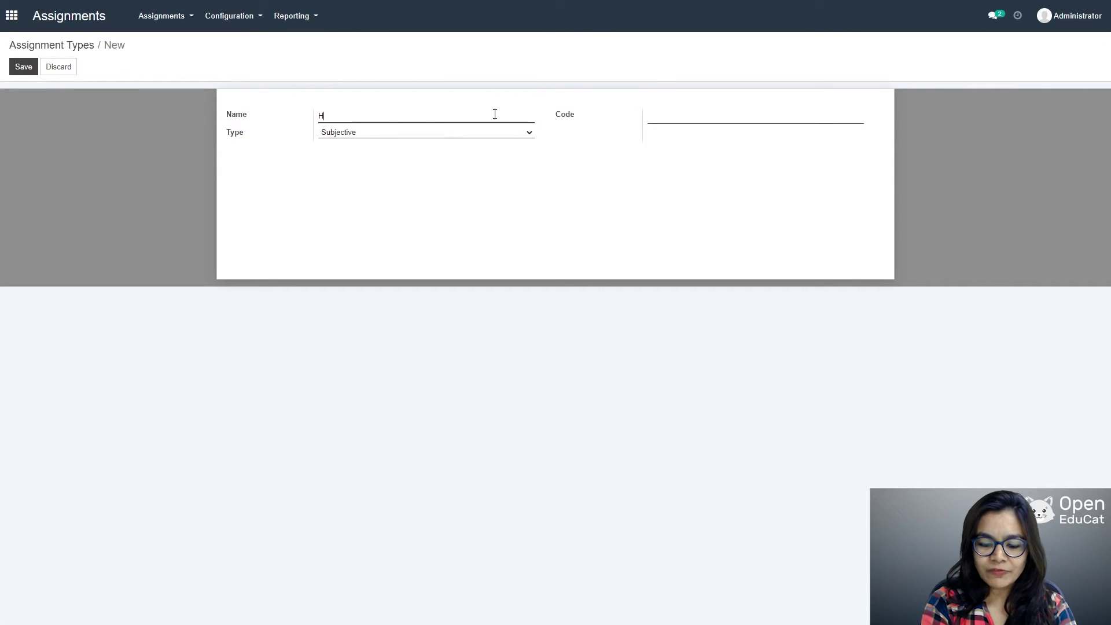
{"action": "type", "text": "omewor"}
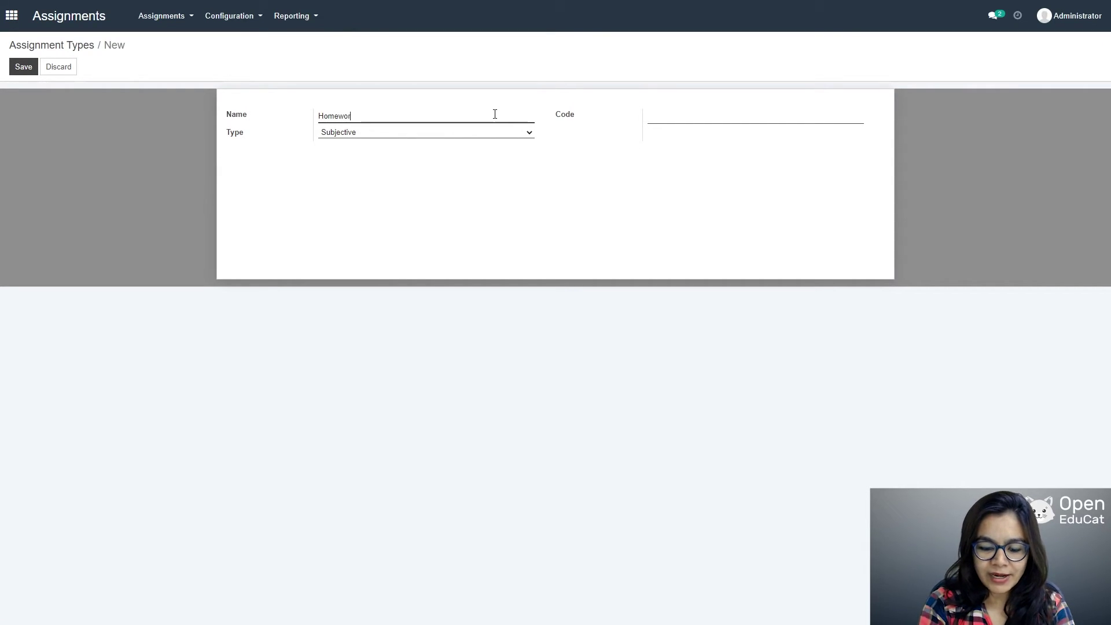
{"action": "type", "text": "k"}
{"action": "key", "text": "Tab"}
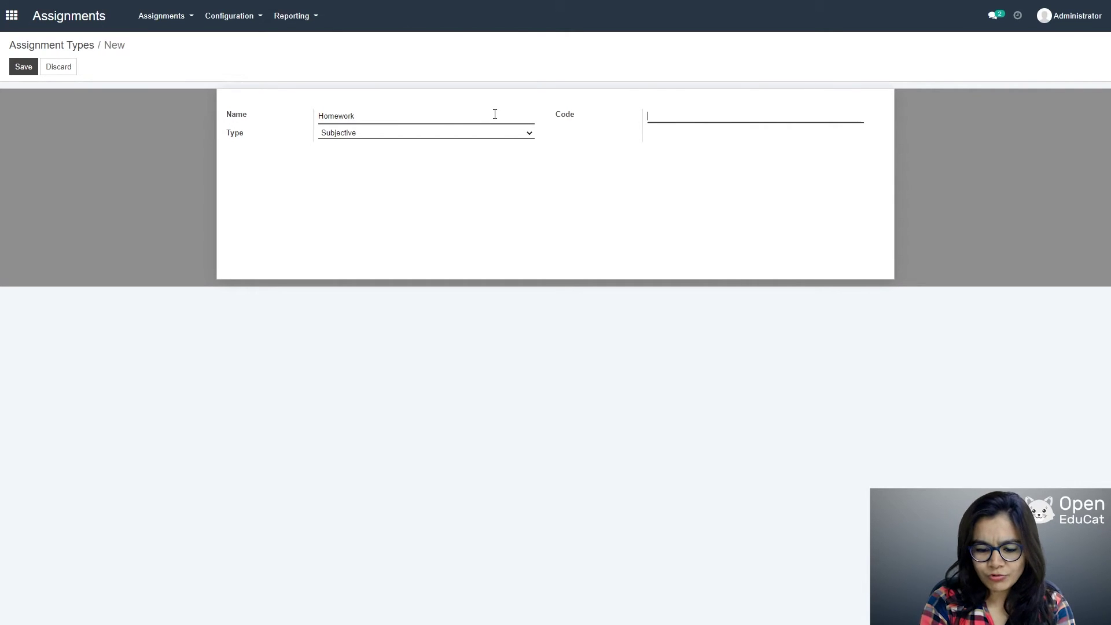
{"action": "type", "text": "HW"}
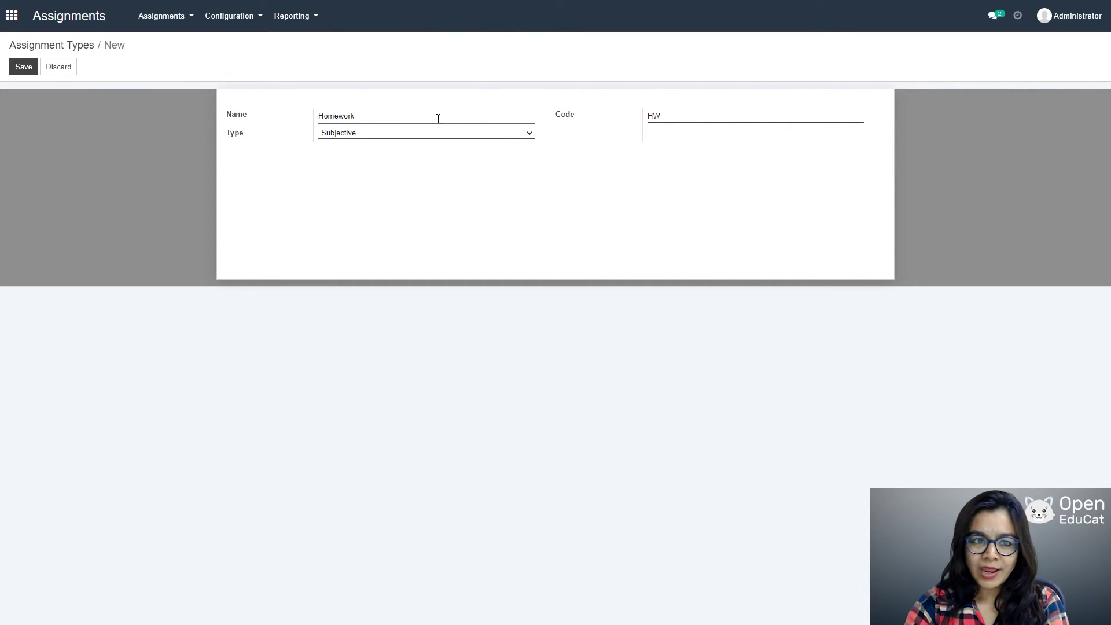
{"action": "left_click", "coordinate": [529, 135]}
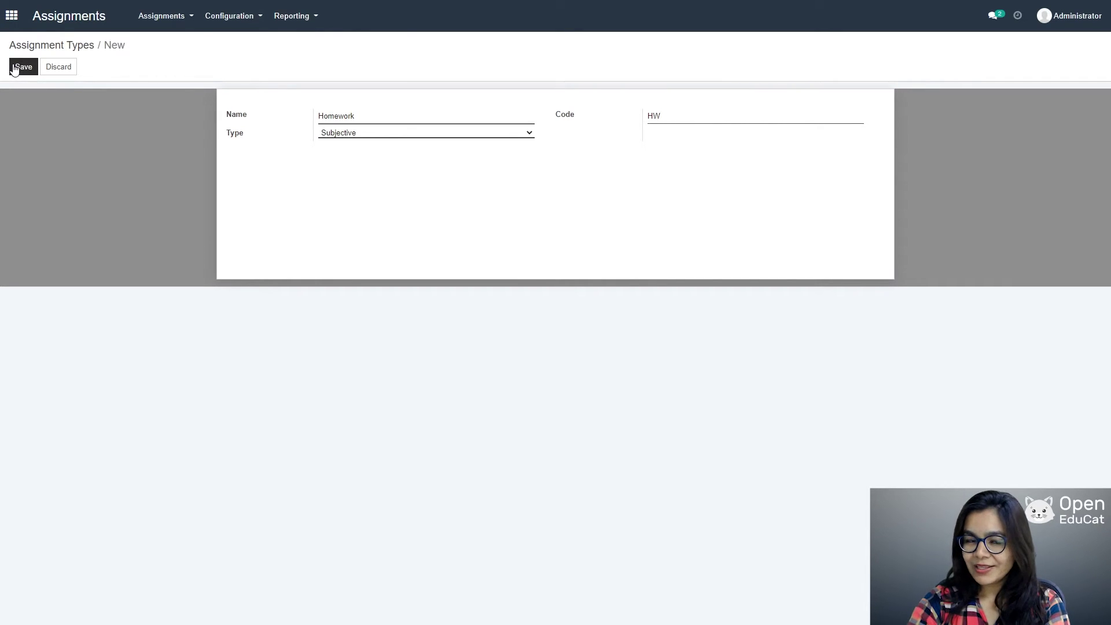
{"action": "left_click", "coordinate": [15, 68]}
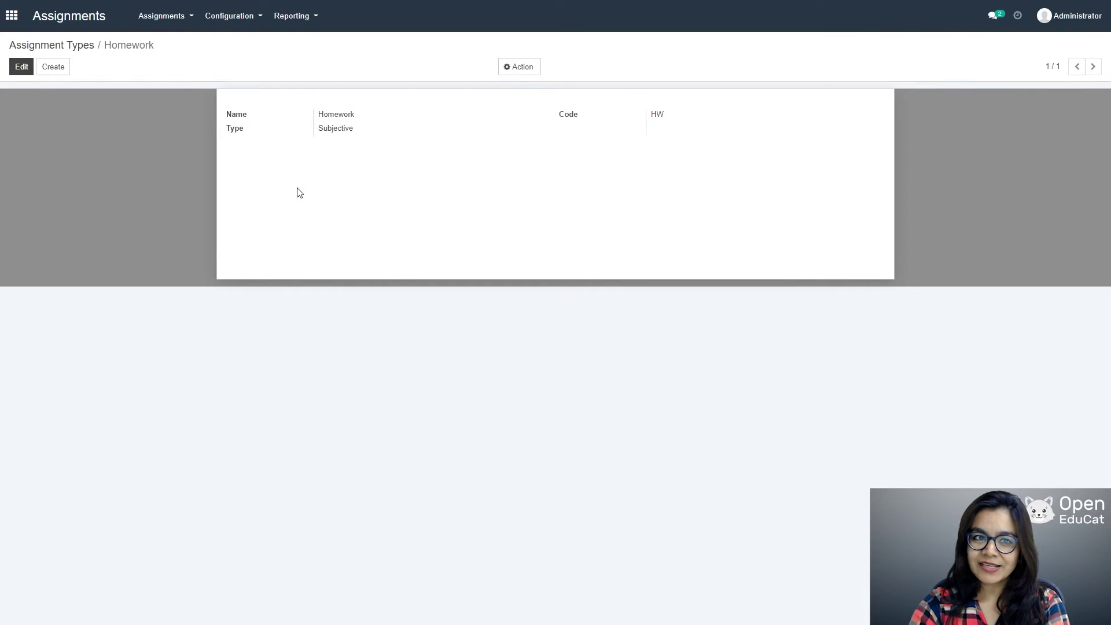
{"action": "left_click", "coordinate": [168, 19]}
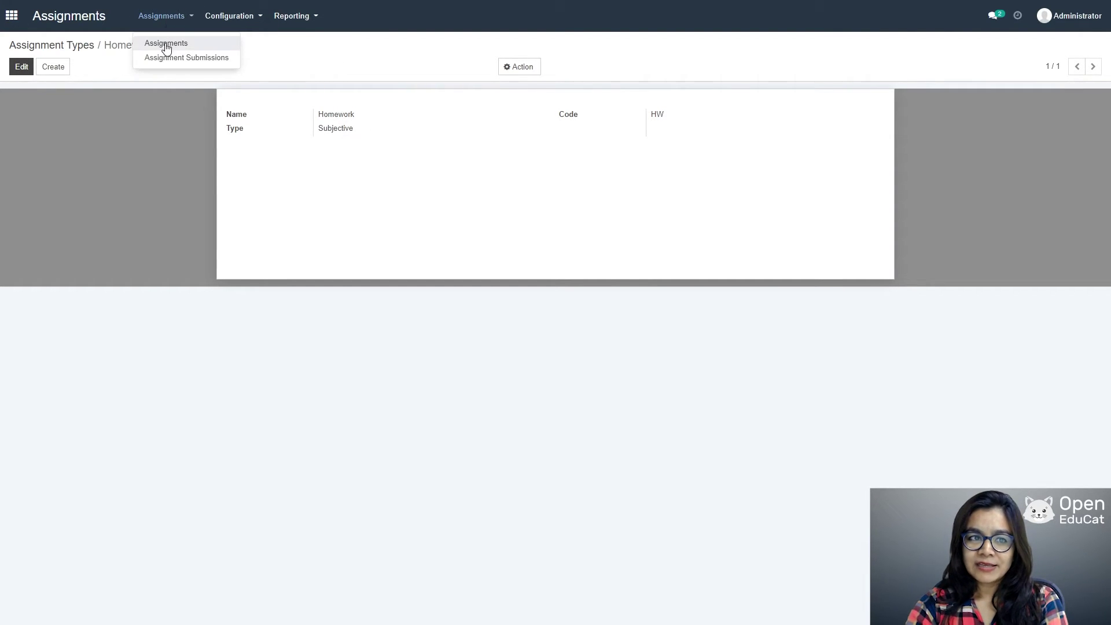
Step: Start assignment 'Data structure assignment' for computer Science SEm 3, batch i, 2021_22, semester I
{"action": "left_click", "coordinate": [168, 44]}
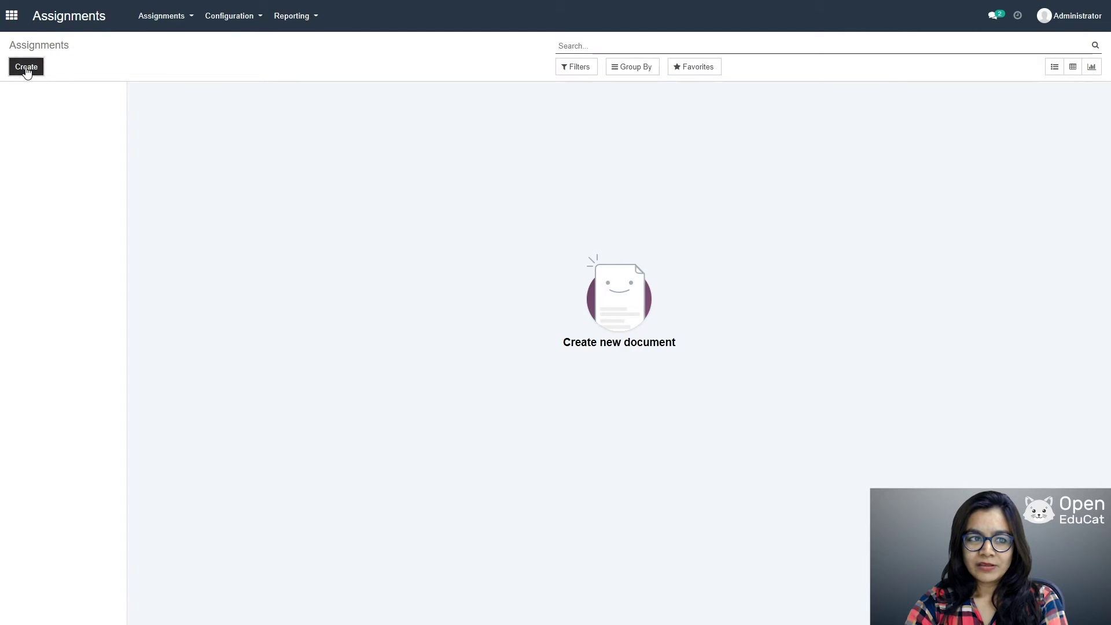
{"action": "left_click", "coordinate": [26, 68]}
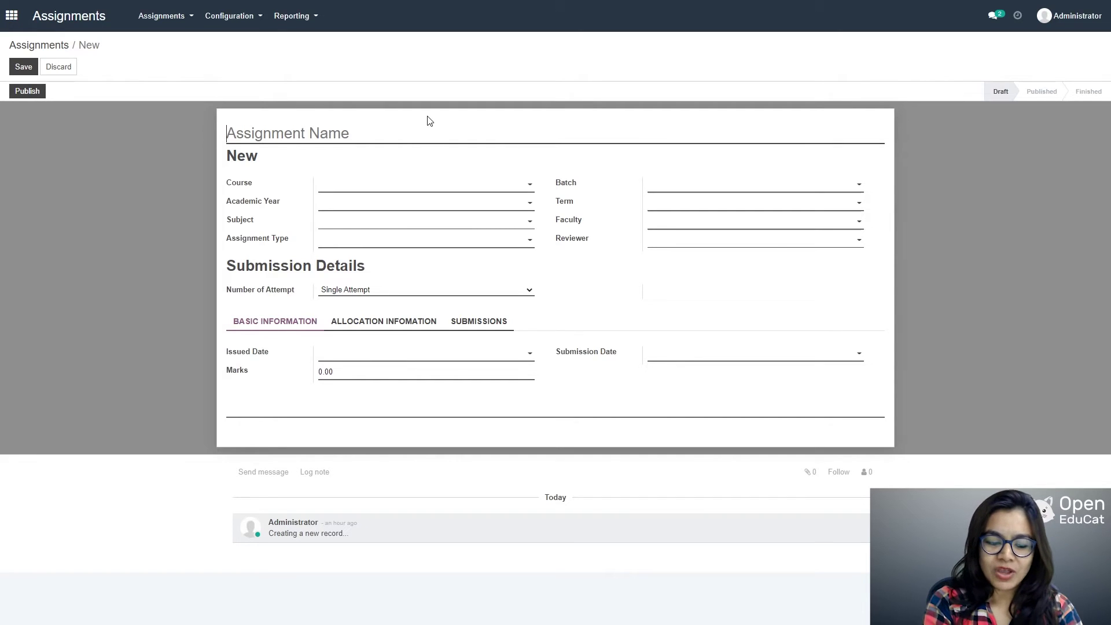
{"action": "type", "text": "Data str"}
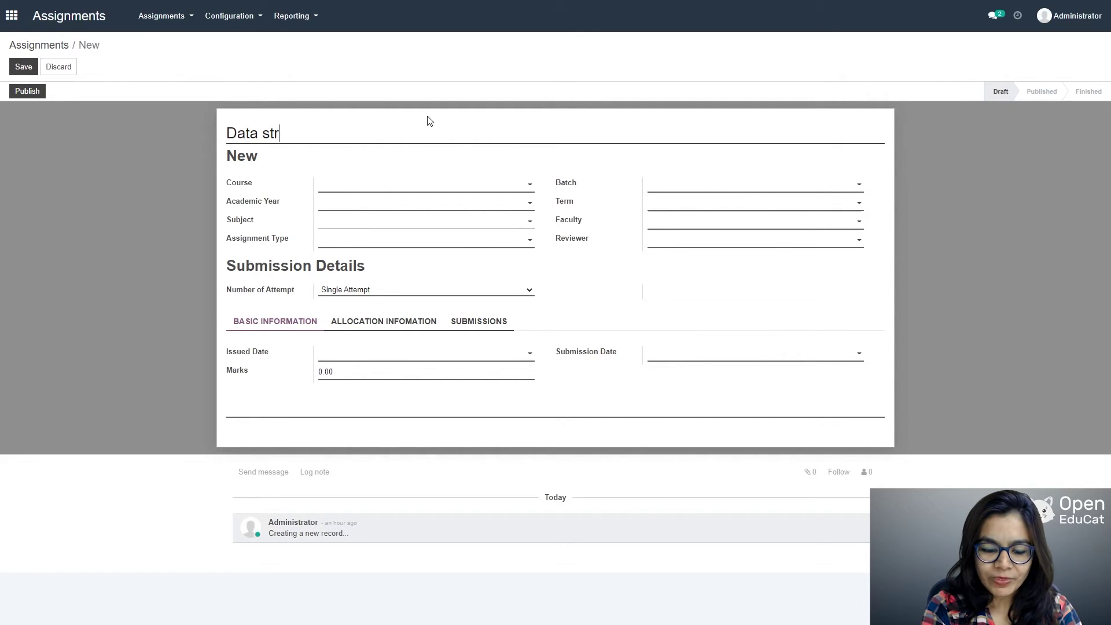
{"action": "type", "text": "ucture "}
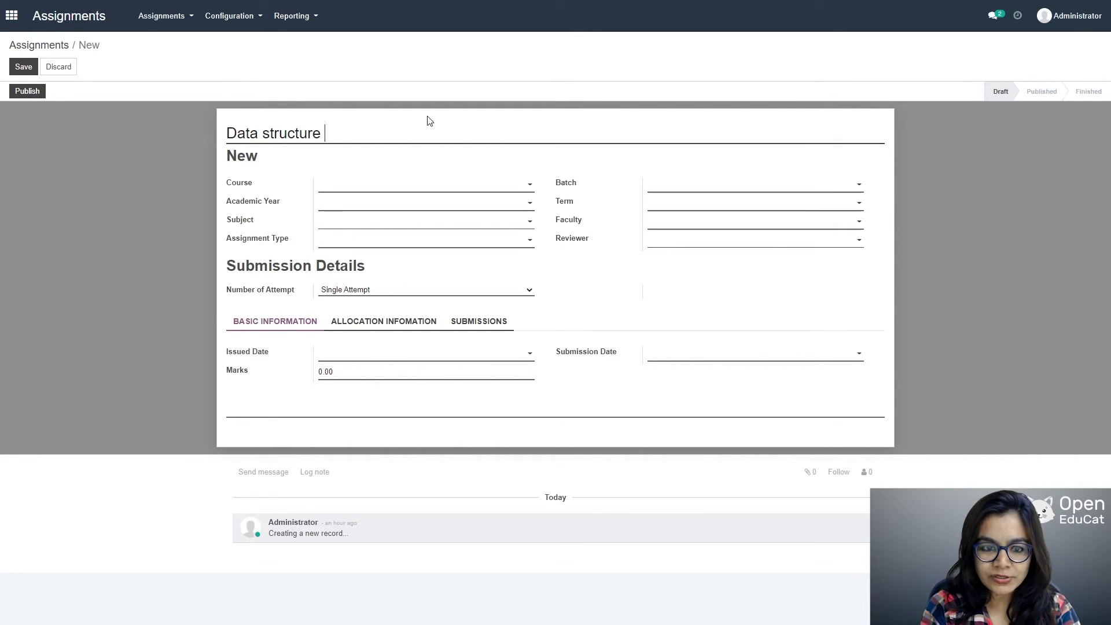
{"action": "type", "text": "assignment"}
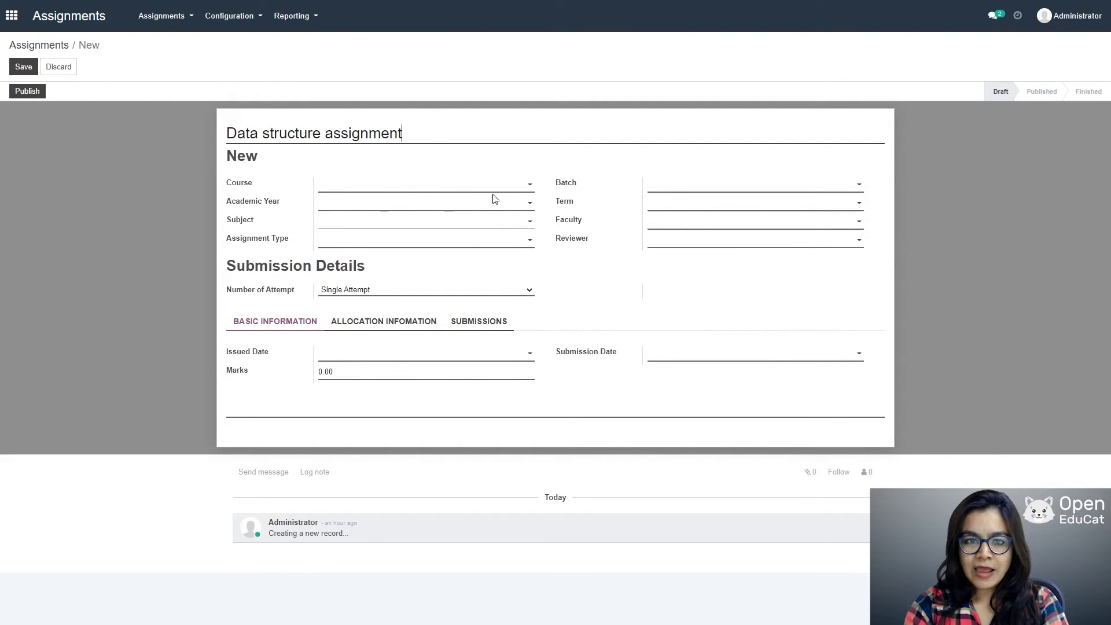
{"action": "left_click", "coordinate": [513, 184]}
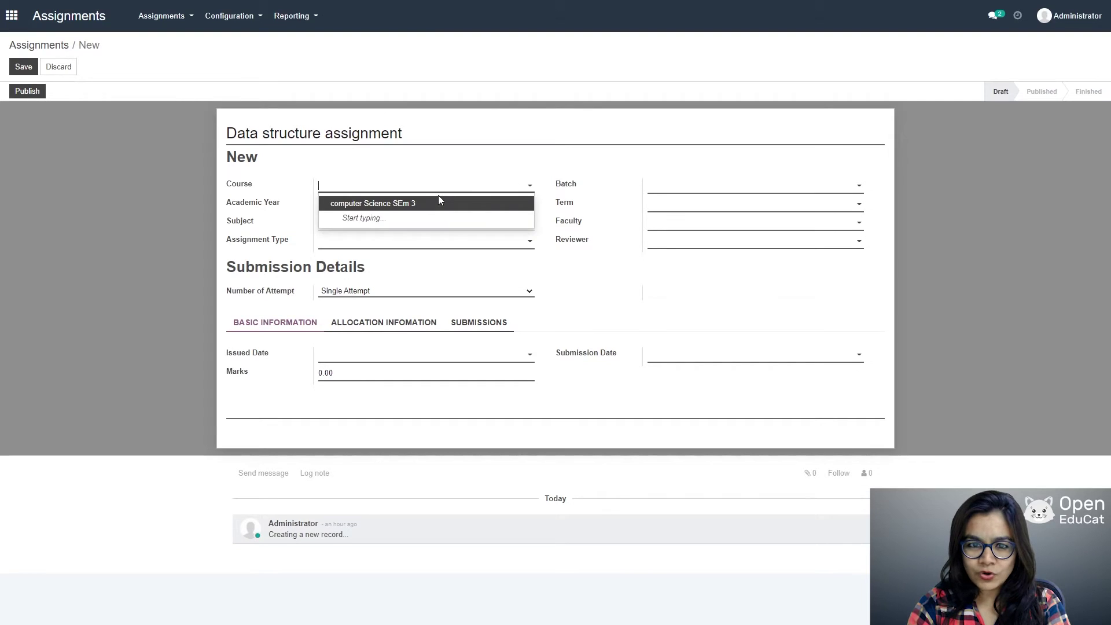
{"action": "left_click", "coordinate": [439, 203]}
{"action": "left_click", "coordinate": [816, 189]}
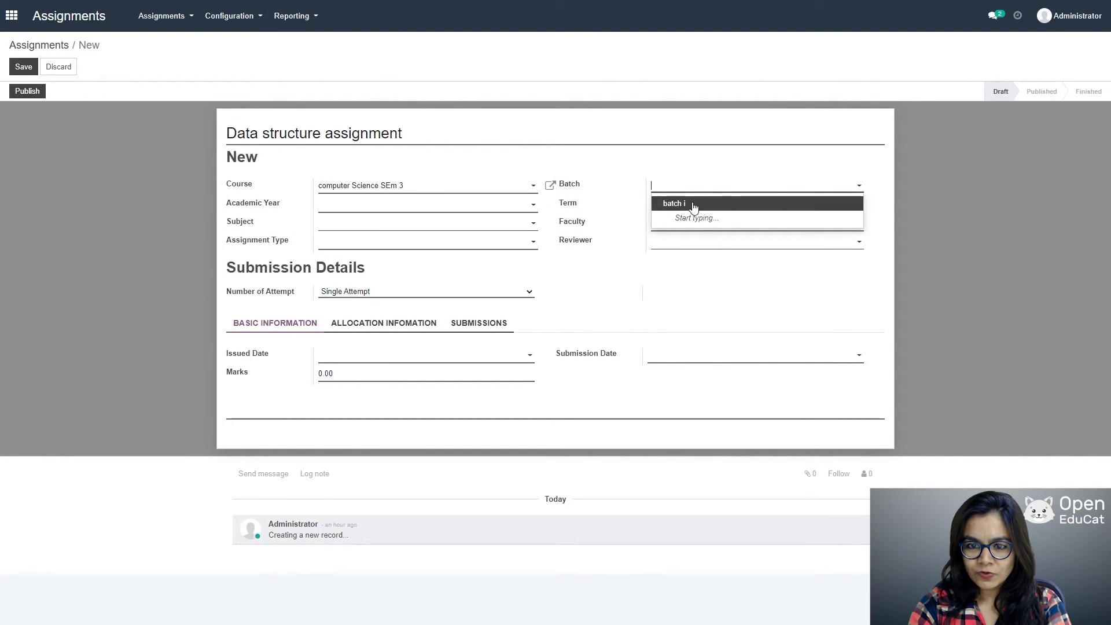
{"action": "left_click", "coordinate": [670, 203]}
{"action": "left_click", "coordinate": [507, 208]}
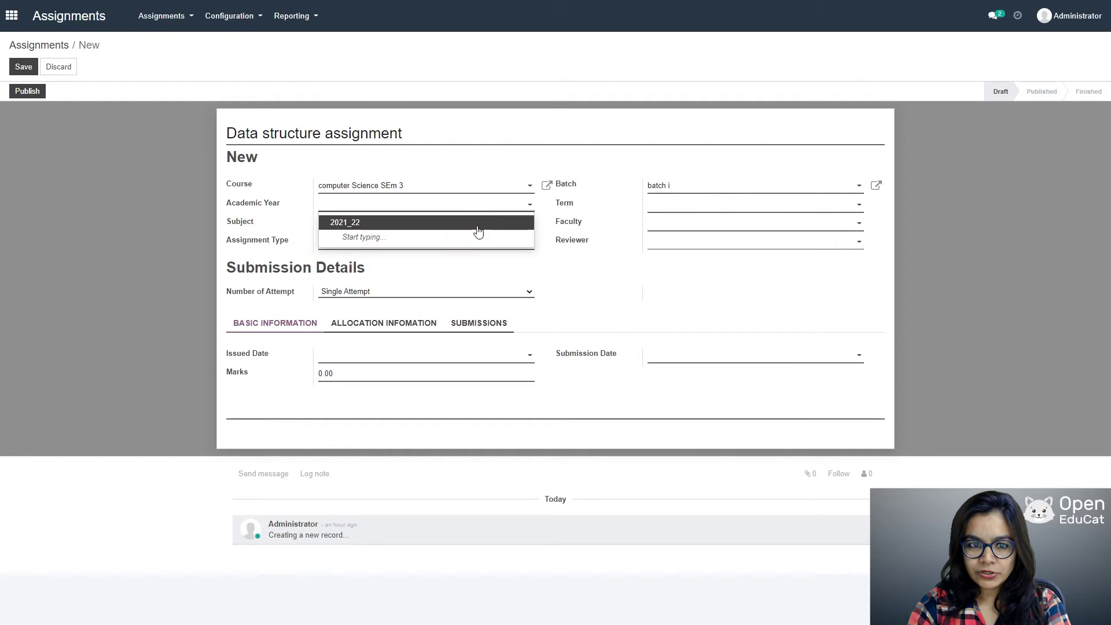
{"action": "left_click", "coordinate": [744, 207]}
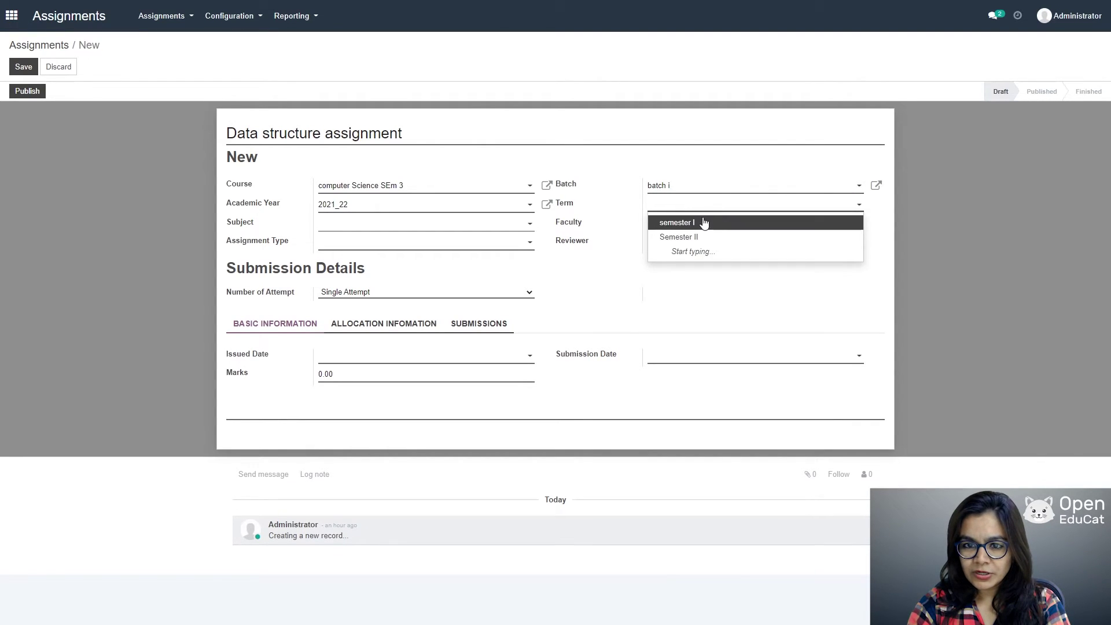
{"action": "left_click", "coordinate": [661, 226]}
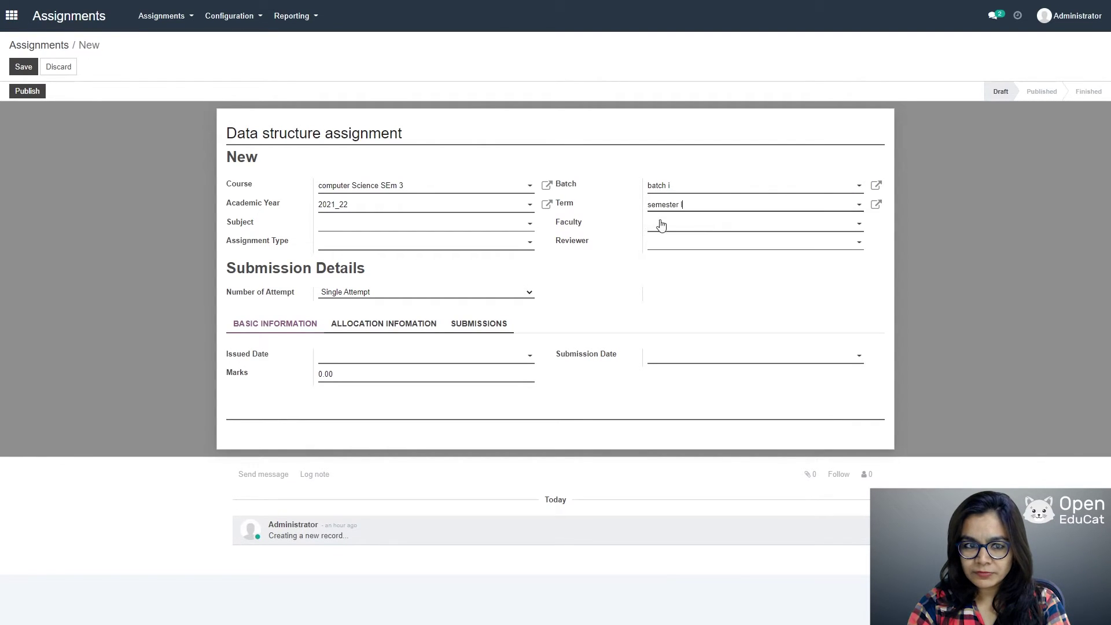
Step: Set subject Data structure & application, the faculty member as faculty and reviewer, and type Homework
{"action": "left_click", "coordinate": [526, 227]}
{"action": "left_click", "coordinate": [441, 243]}
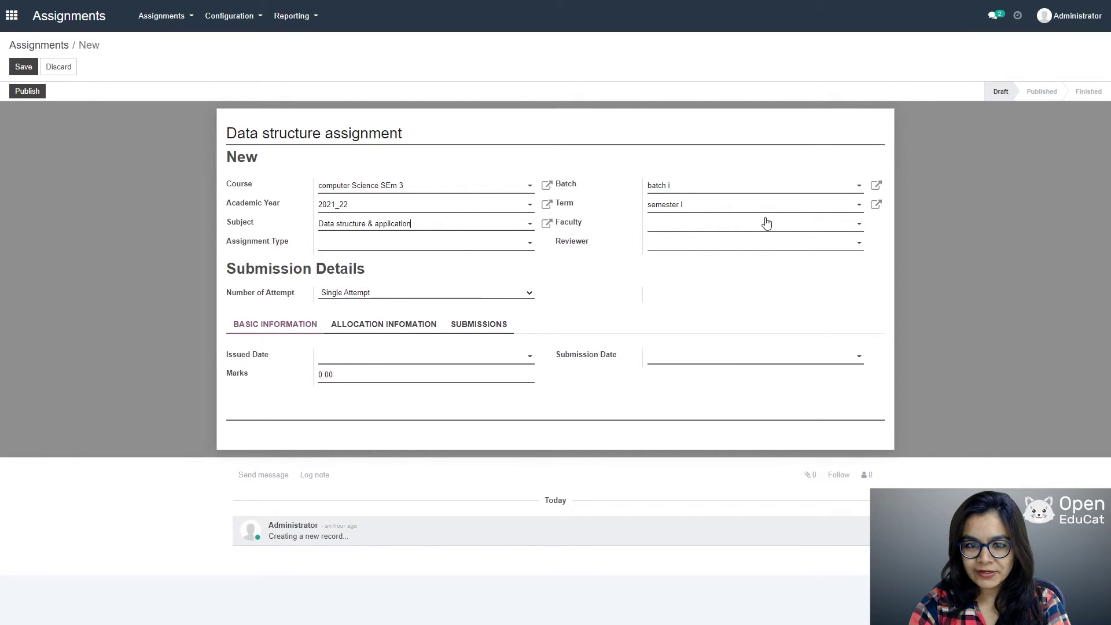
{"action": "left_click", "coordinate": [784, 230]}
{"action": "left_click", "coordinate": [711, 243]}
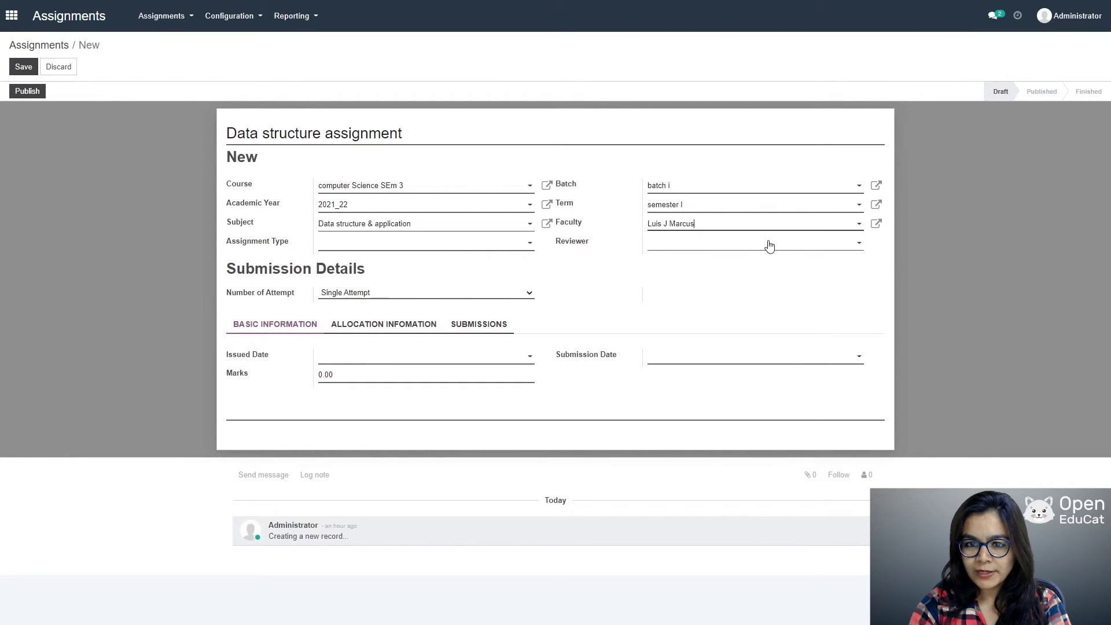
{"action": "left_click", "coordinate": [770, 247]}
{"action": "left_click", "coordinate": [695, 258]}
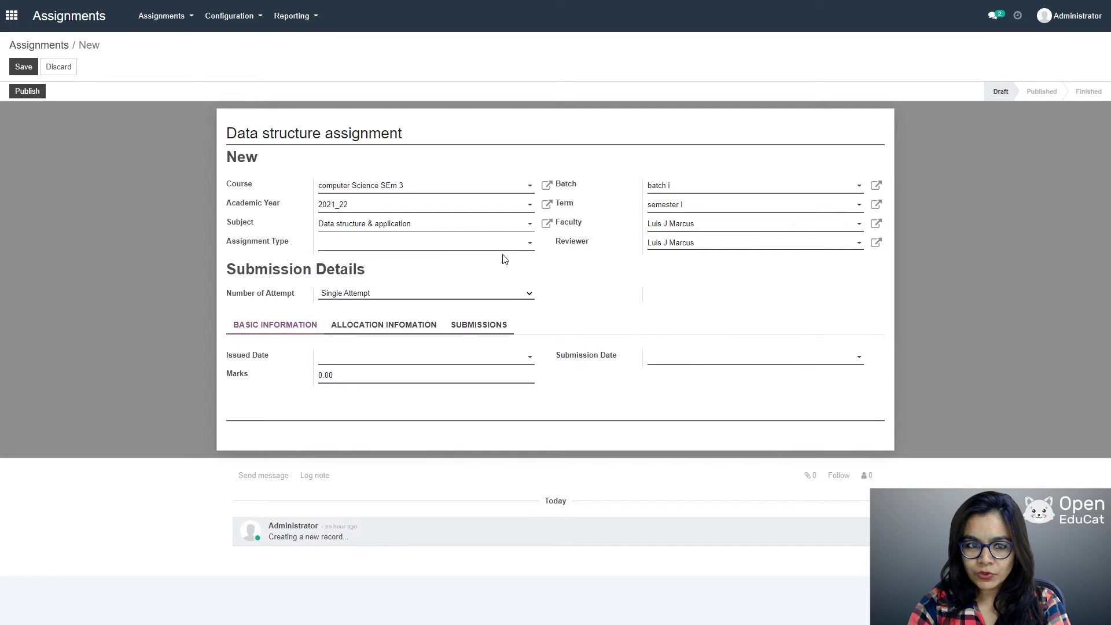
{"action": "left_click", "coordinate": [524, 247]}
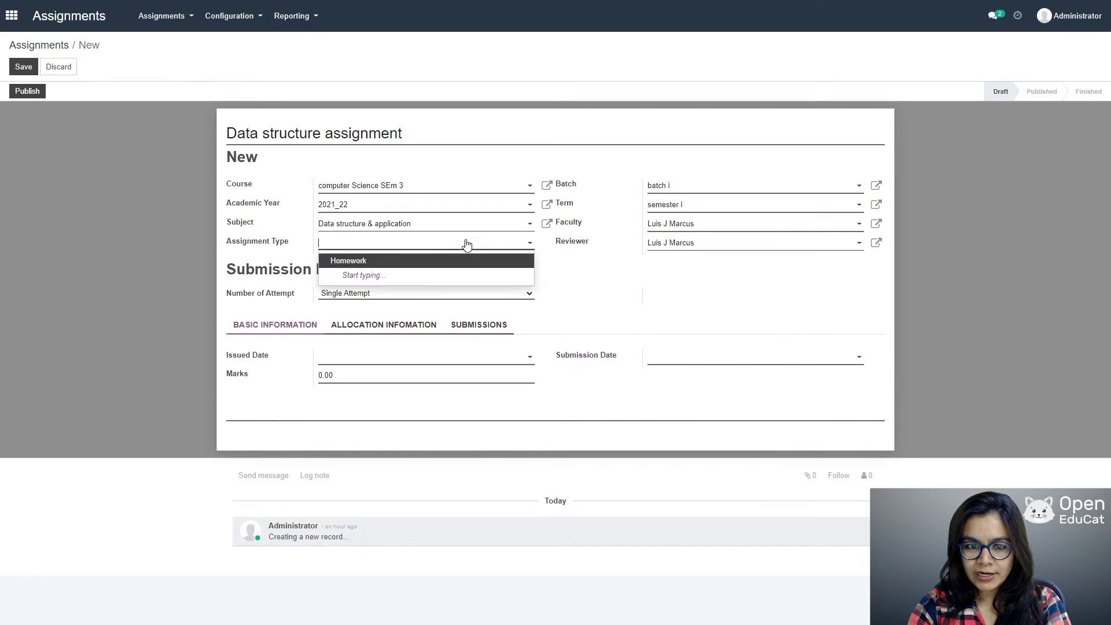
{"action": "left_click", "coordinate": [371, 265]}
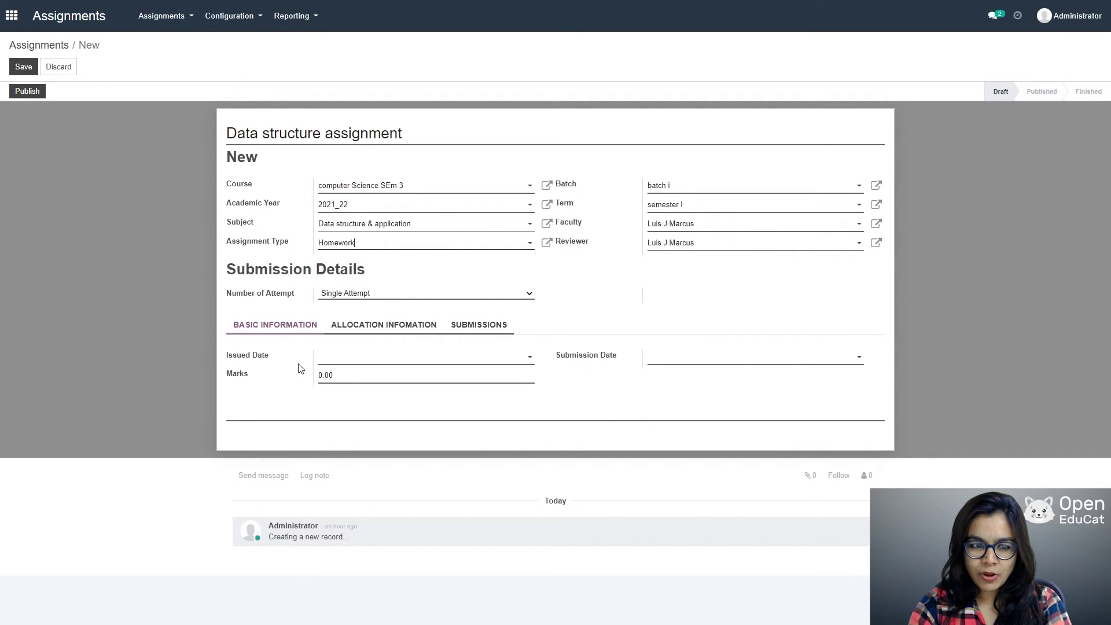
Step: Set the issued date to 03/24/2021 and the submission date to 03/26/2021
{"action": "left_click", "coordinate": [525, 359]}
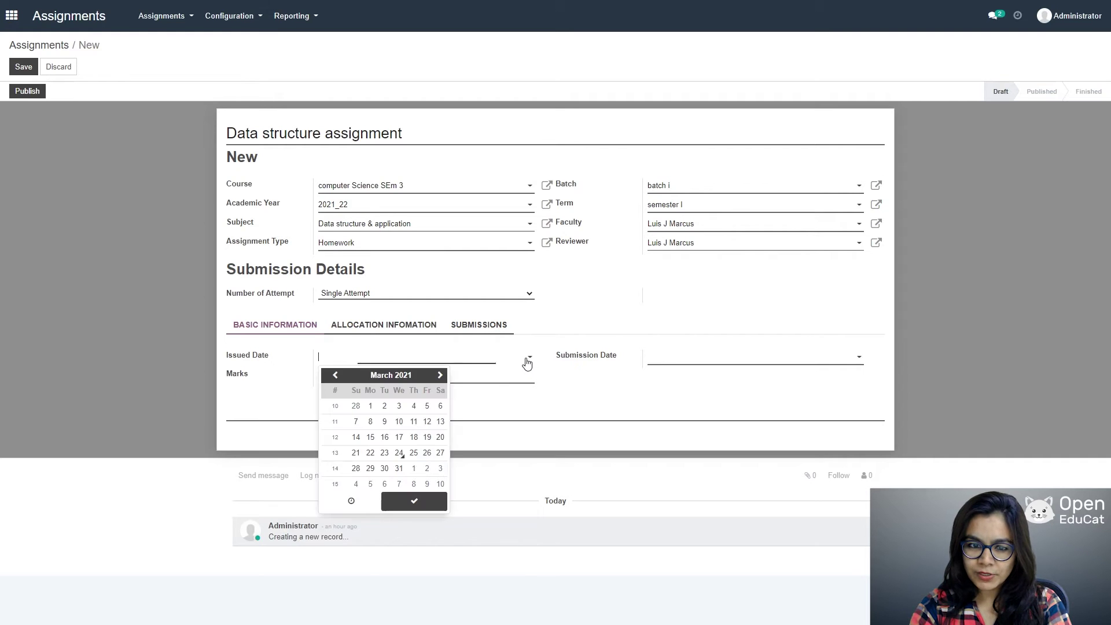
{"action": "left_click", "coordinate": [399, 454]}
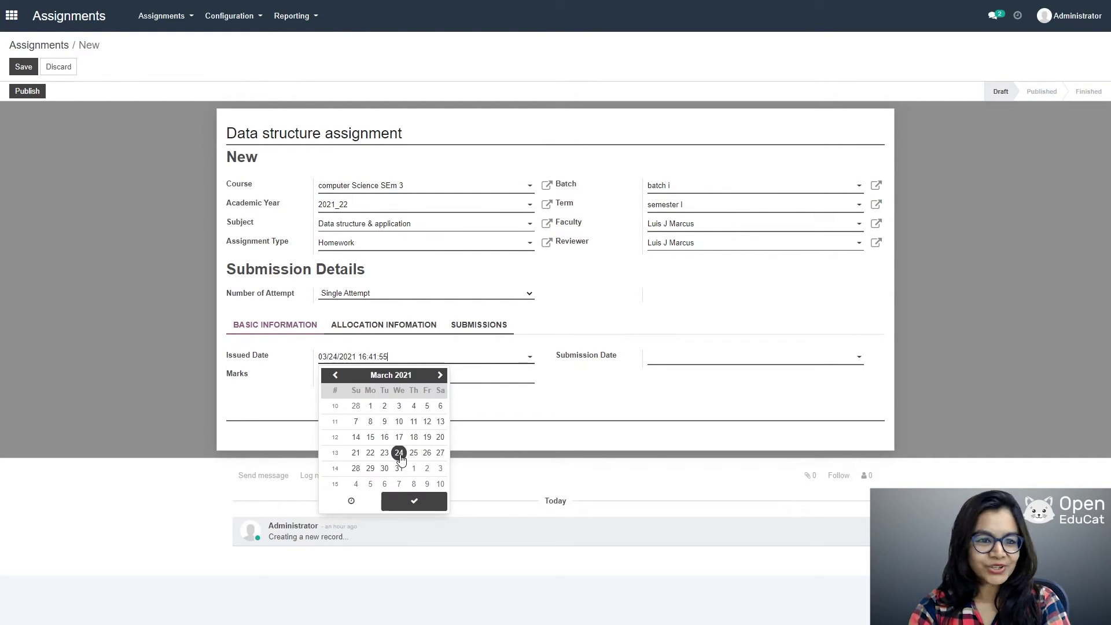
{"action": "left_click", "coordinate": [421, 501]}
{"action": "left_click", "coordinate": [782, 363]}
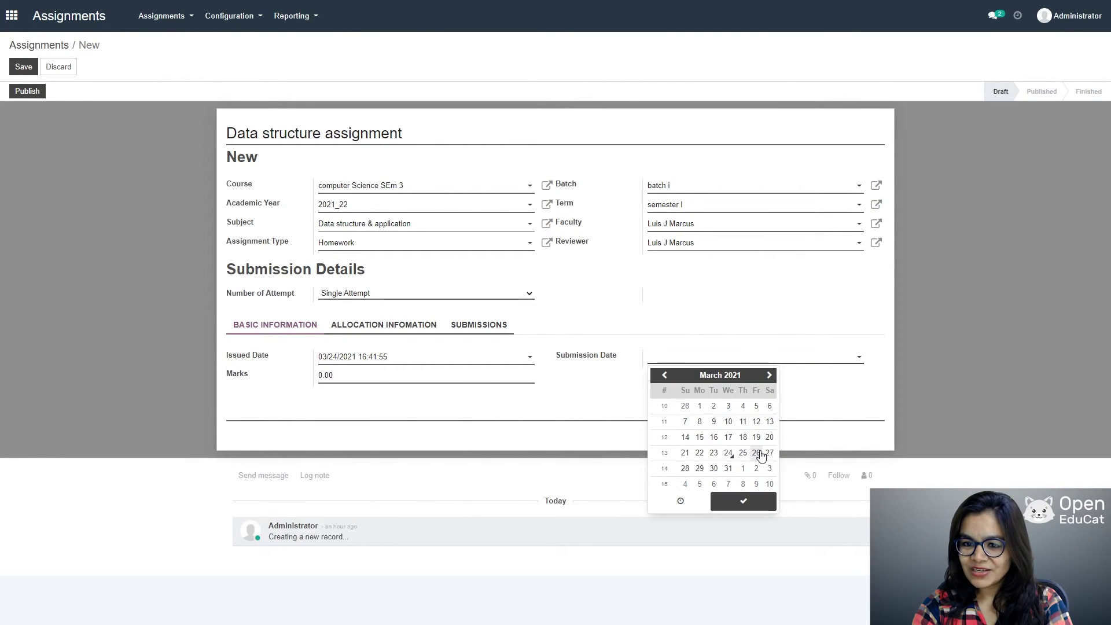
{"action": "left_click", "coordinate": [758, 453]}
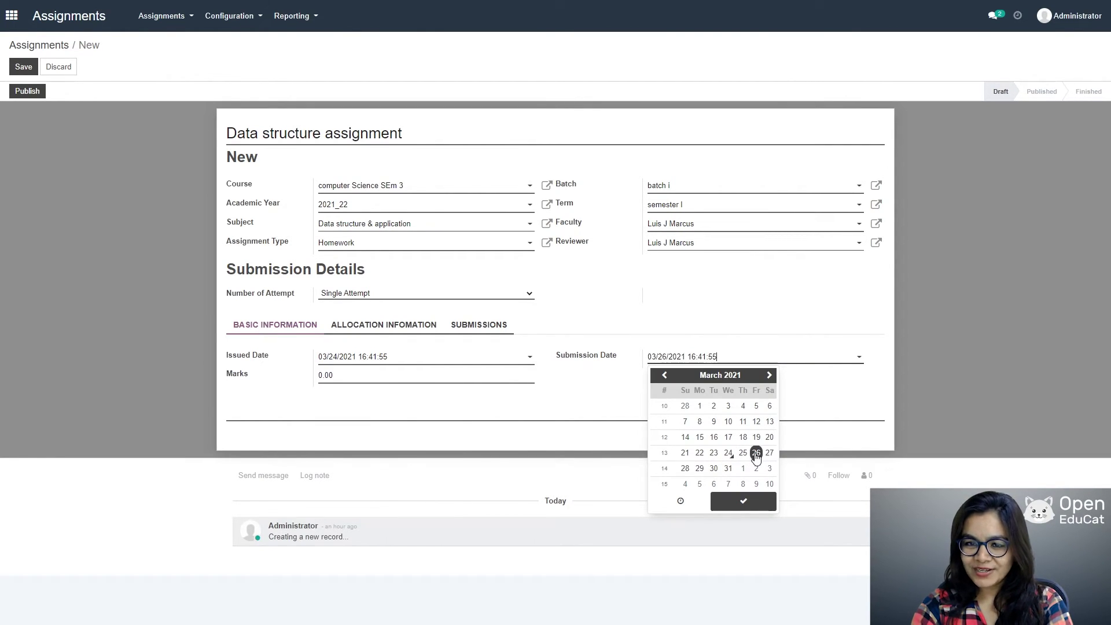
{"action": "left_click", "coordinate": [747, 502]}
Step: Change the assignment marks to 50 and view the empty allocation list
{"action": "left_click", "coordinate": [399, 376]}
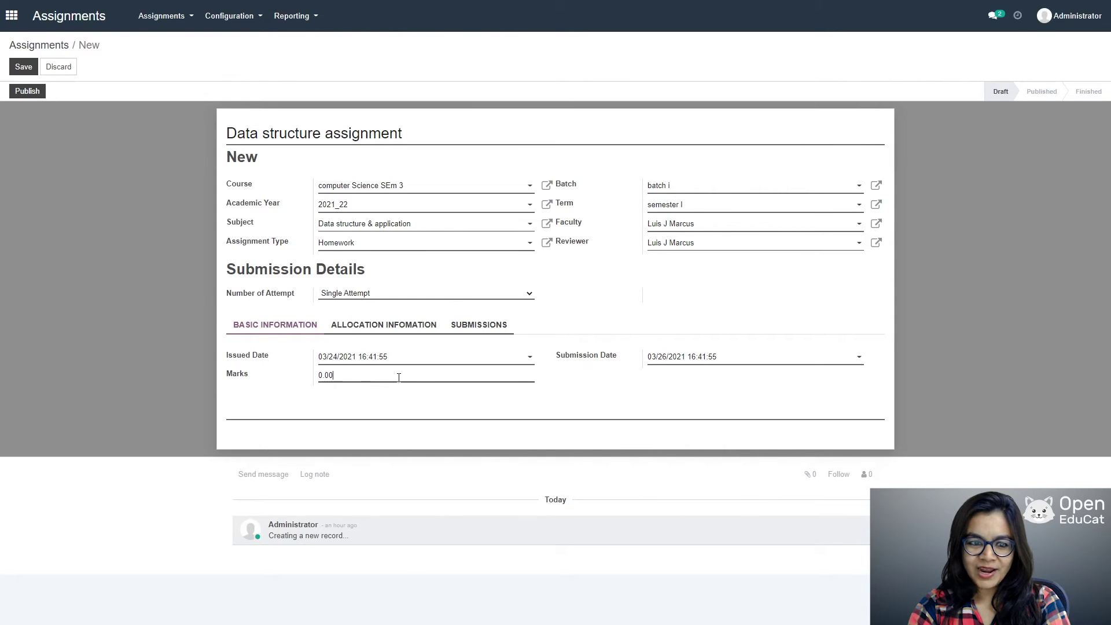
{"action": "key", "text": "BackSpace"}
{"action": "key", "text": "BackSpace"}
{"action": "key", "text": "BackSpace"}
{"action": "key", "text": "BackSpace"}
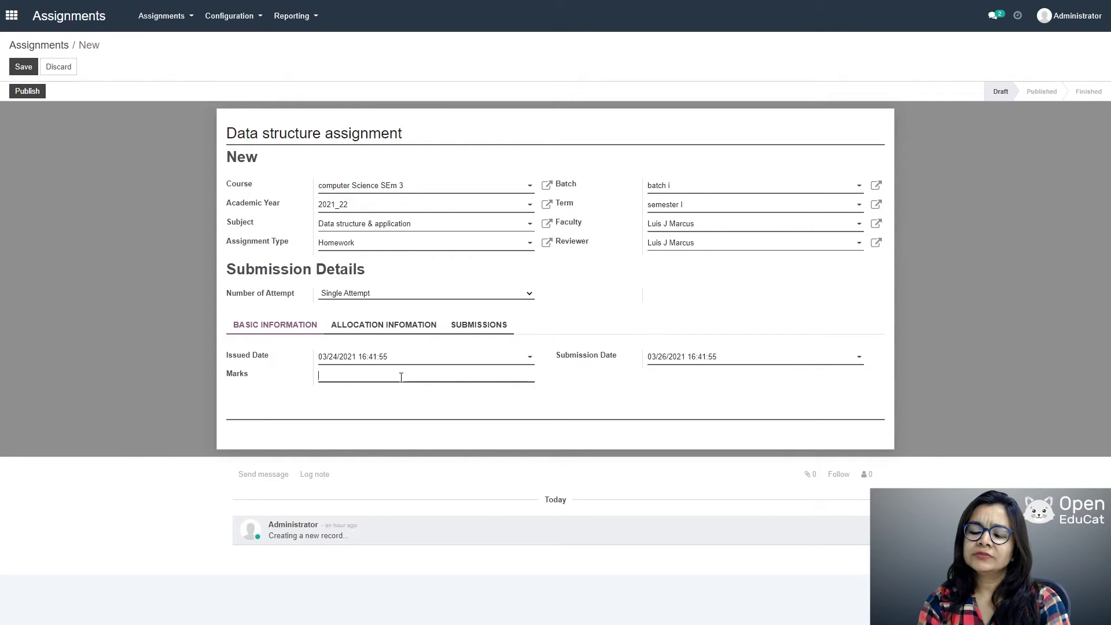
{"action": "type", "text": "50"}
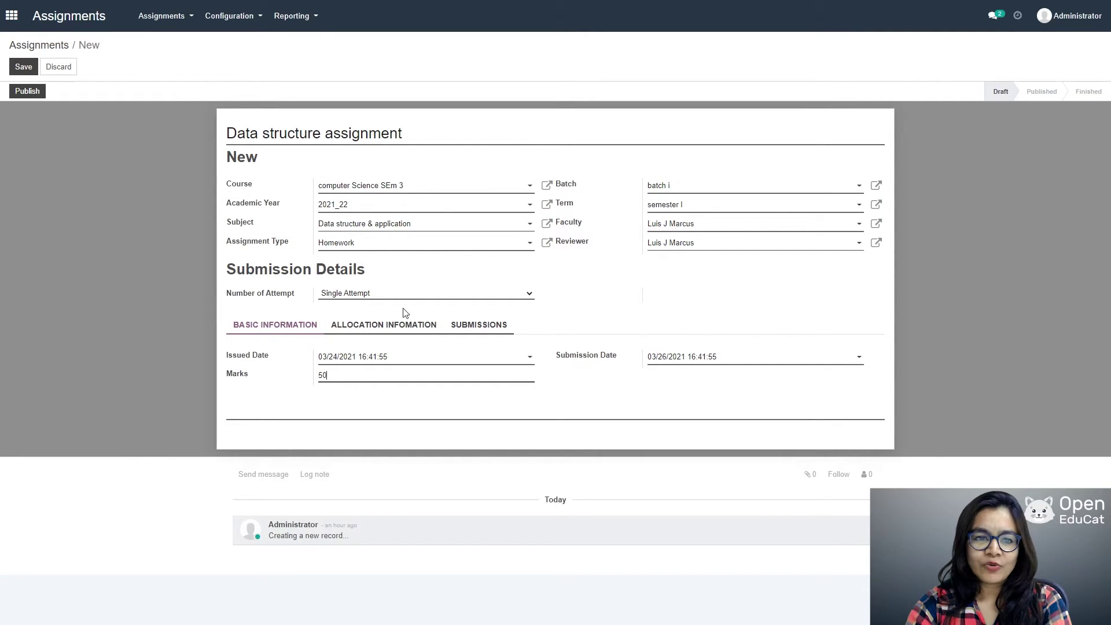
{"action": "left_click", "coordinate": [365, 327]}
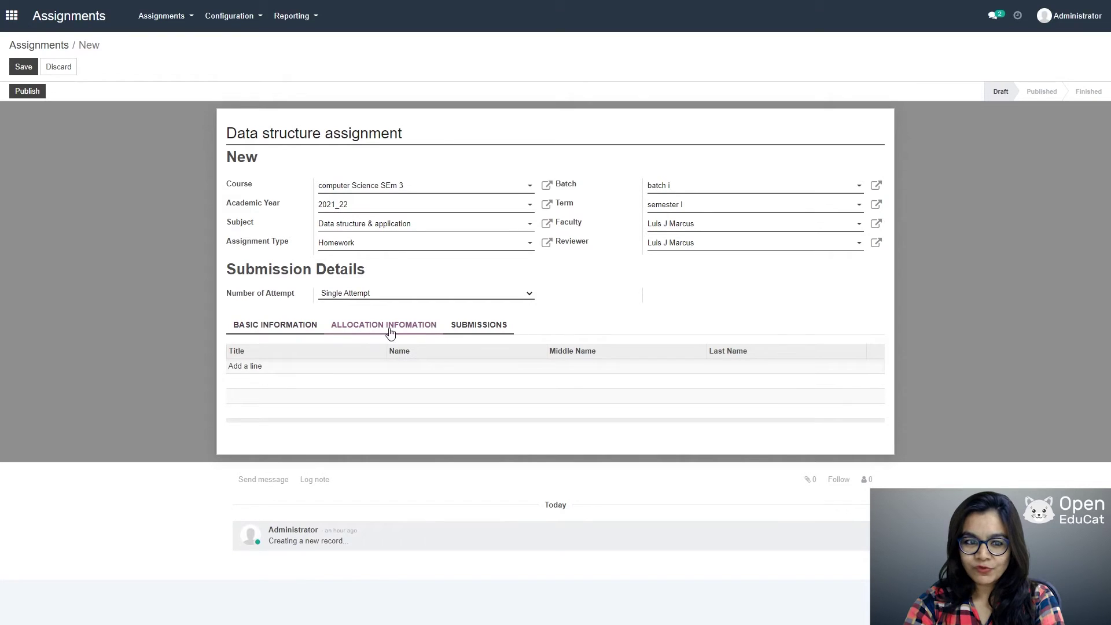
Step: Allocate both listed students to the Data structure assignment, then return to basic information
{"action": "left_click", "coordinate": [263, 367]}
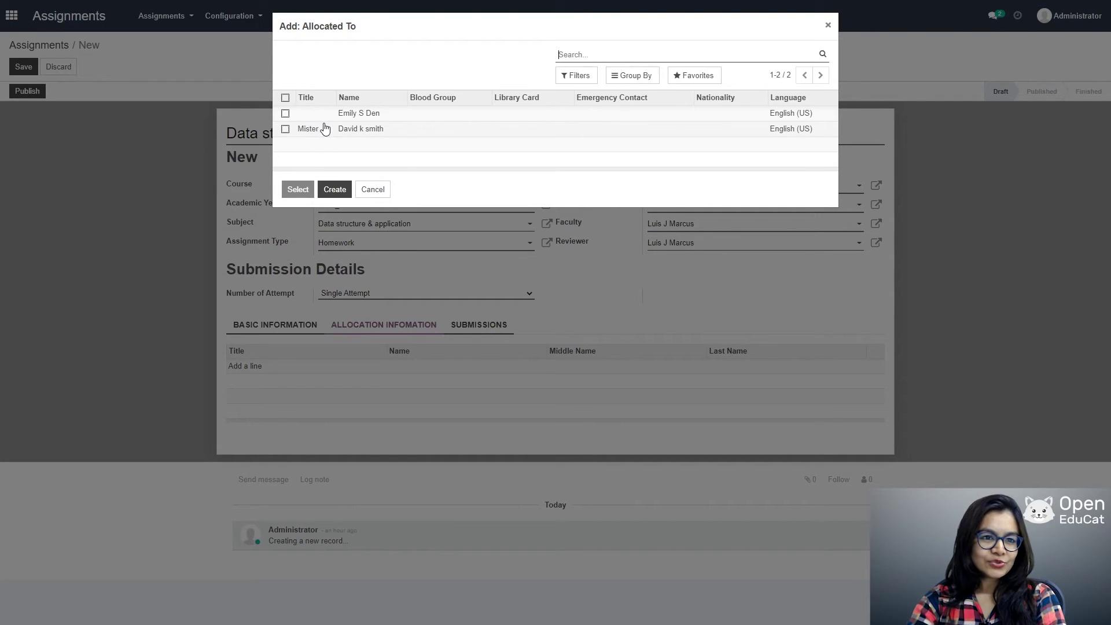
{"action": "left_click", "coordinate": [285, 113]}
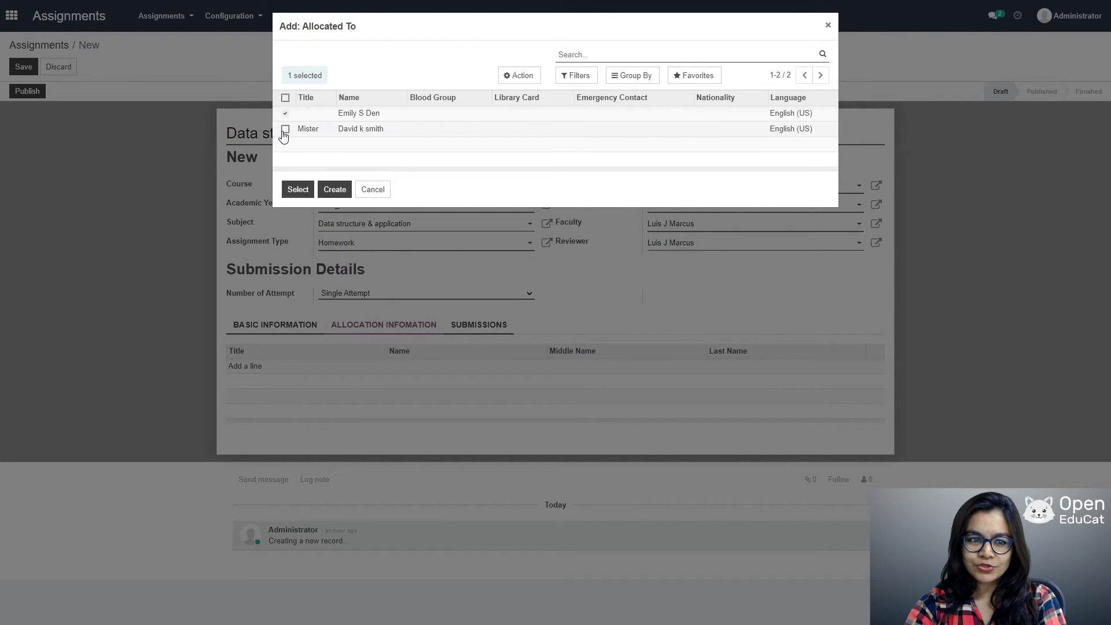
{"action": "left_click", "coordinate": [284, 130]}
{"action": "left_click", "coordinate": [301, 191]}
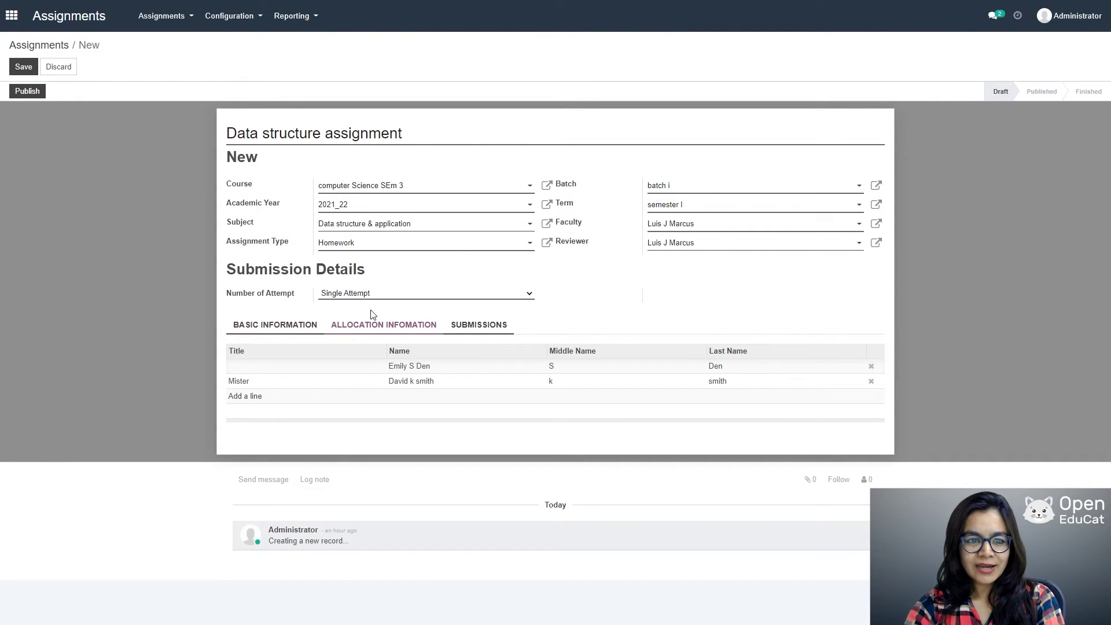
{"action": "left_click", "coordinate": [273, 324]}
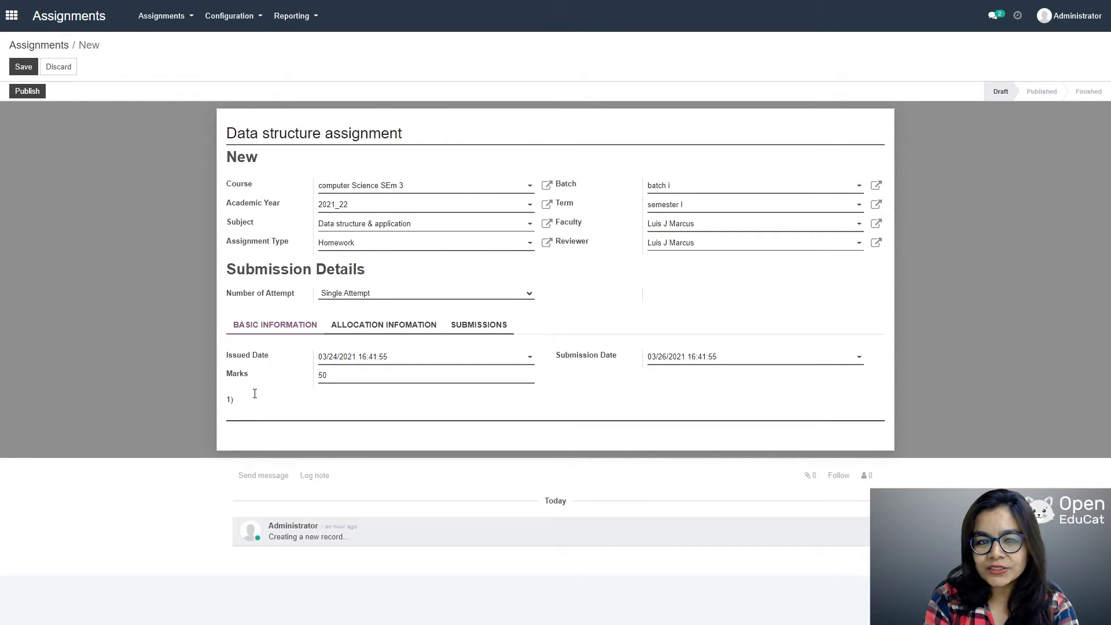
Step: Add the question 'What is data structure?' to the description and save the assignment as GA001
{"action": "type", "text": "Wh"}
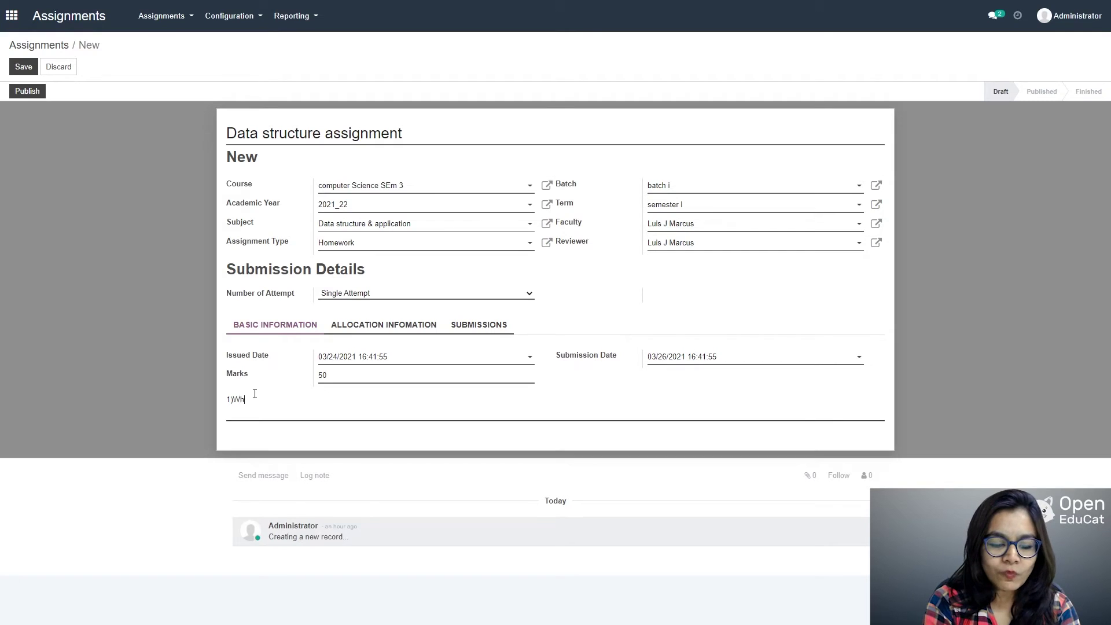
{"action": "type", "text": "at is data"}
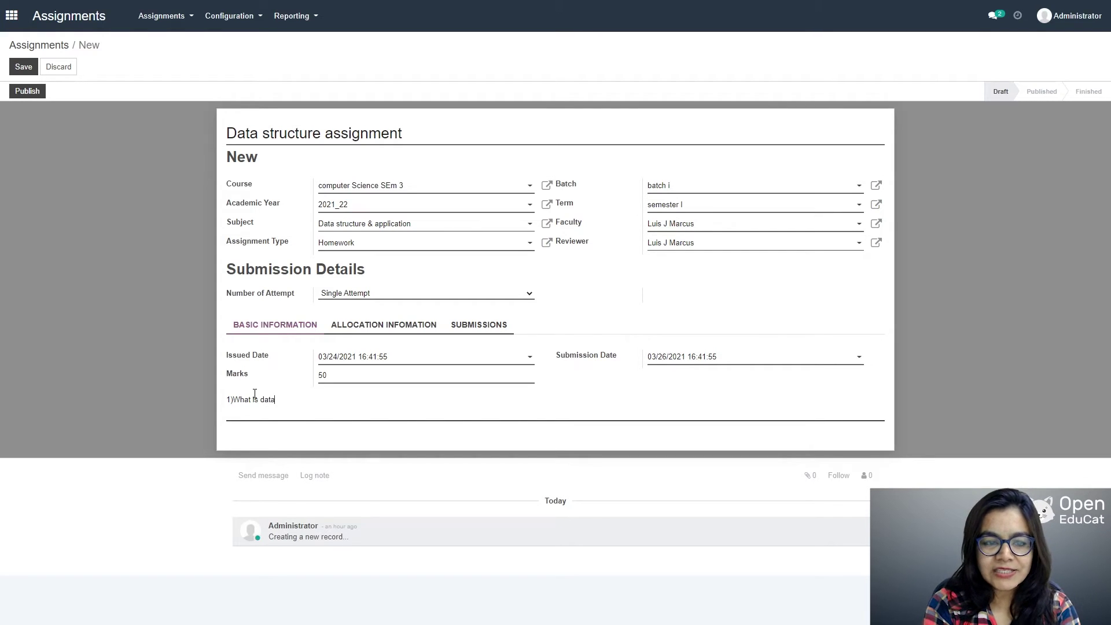
{"action": "type", "text": " struc"}
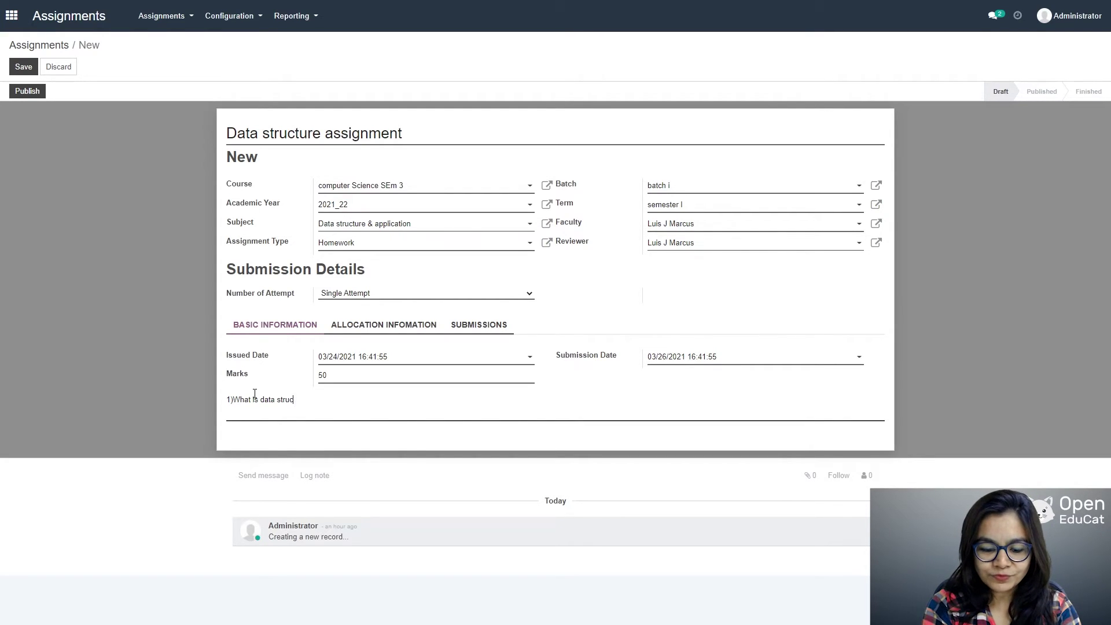
{"action": "type", "text": "ture?"}
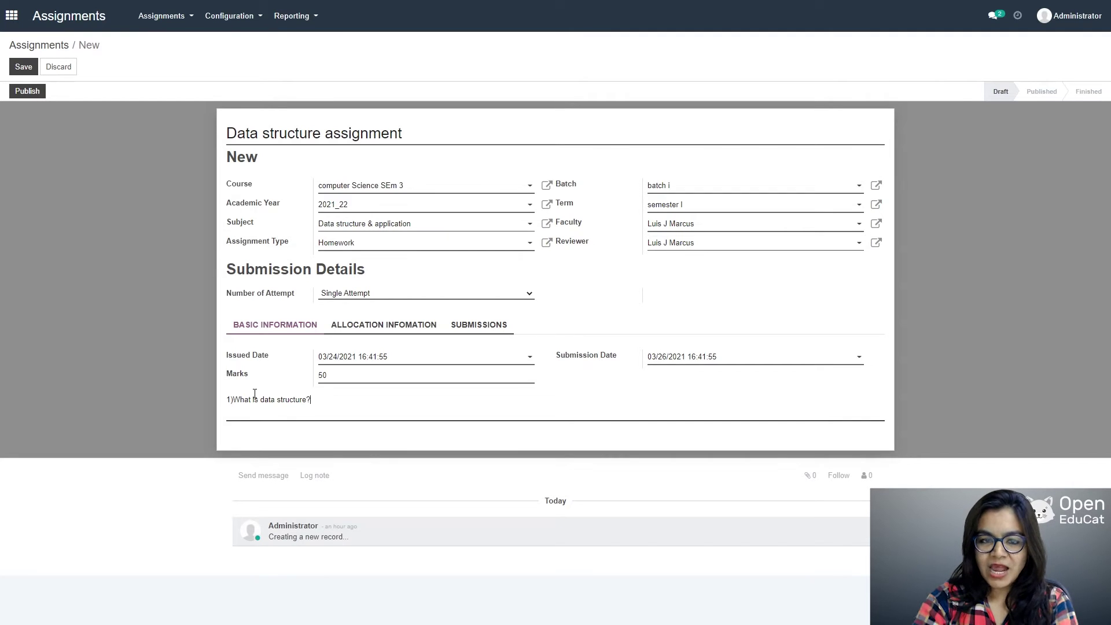
{"action": "left_click", "coordinate": [22, 67]}
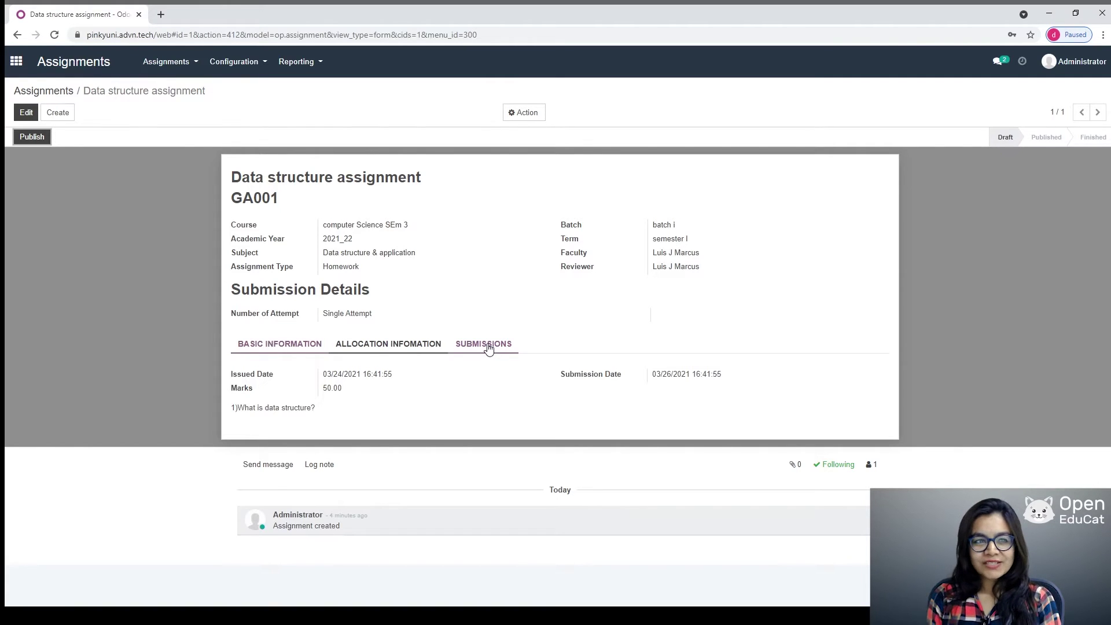
Step: Publish assignment GA001 and log out of the administrator account
{"action": "left_click", "coordinate": [488, 346]}
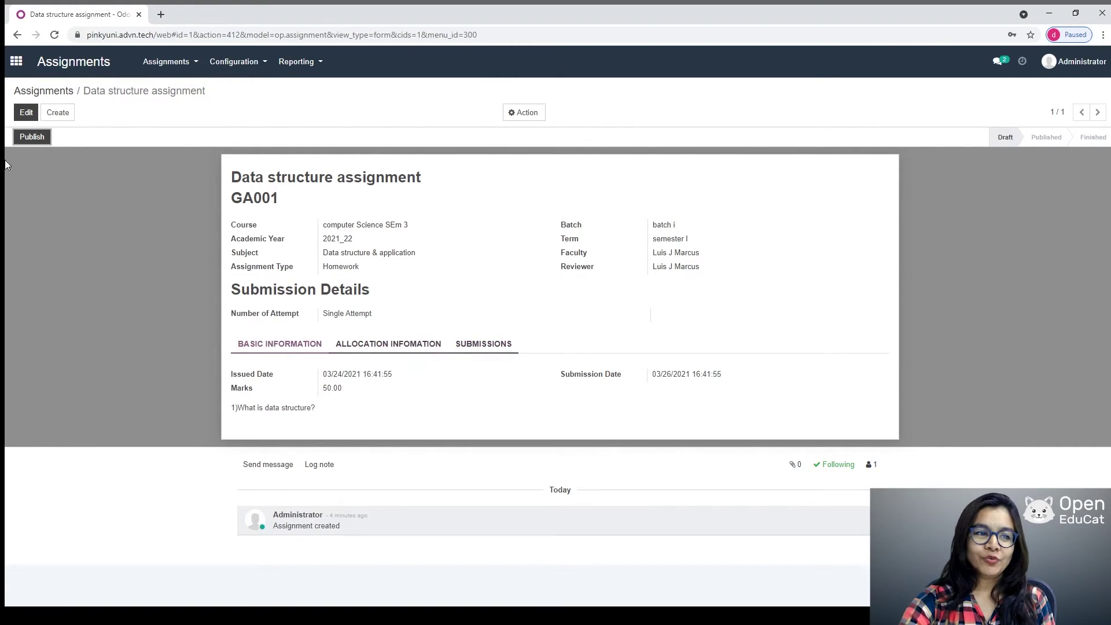
{"action": "left_click", "coordinate": [32, 137]}
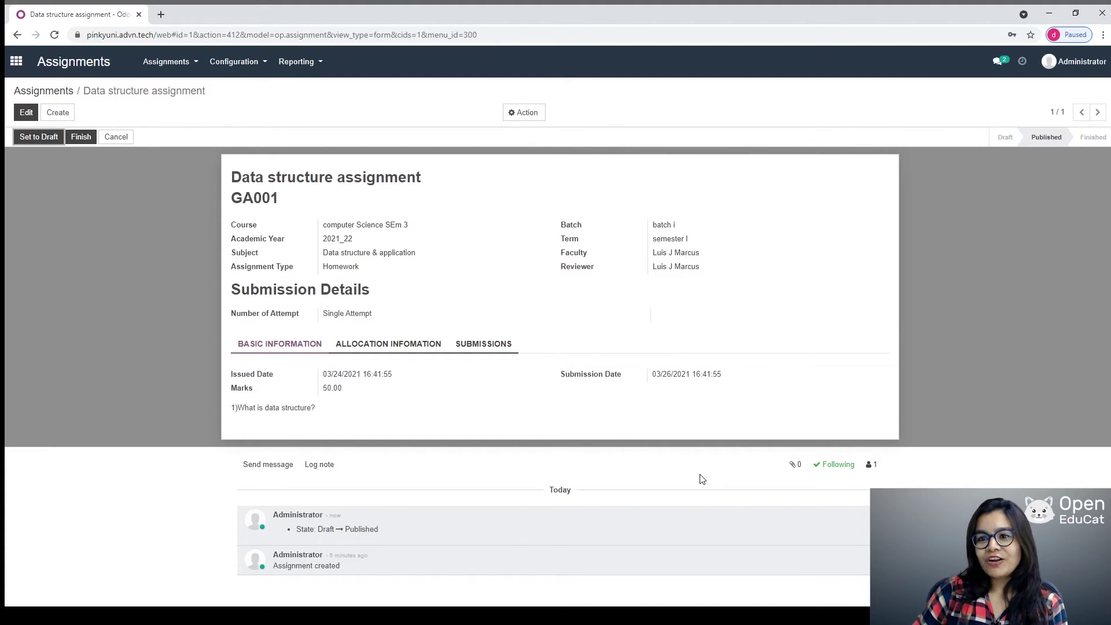
{"action": "left_click", "coordinate": [1071, 62]}
{"action": "left_click", "coordinate": [1040, 167]}
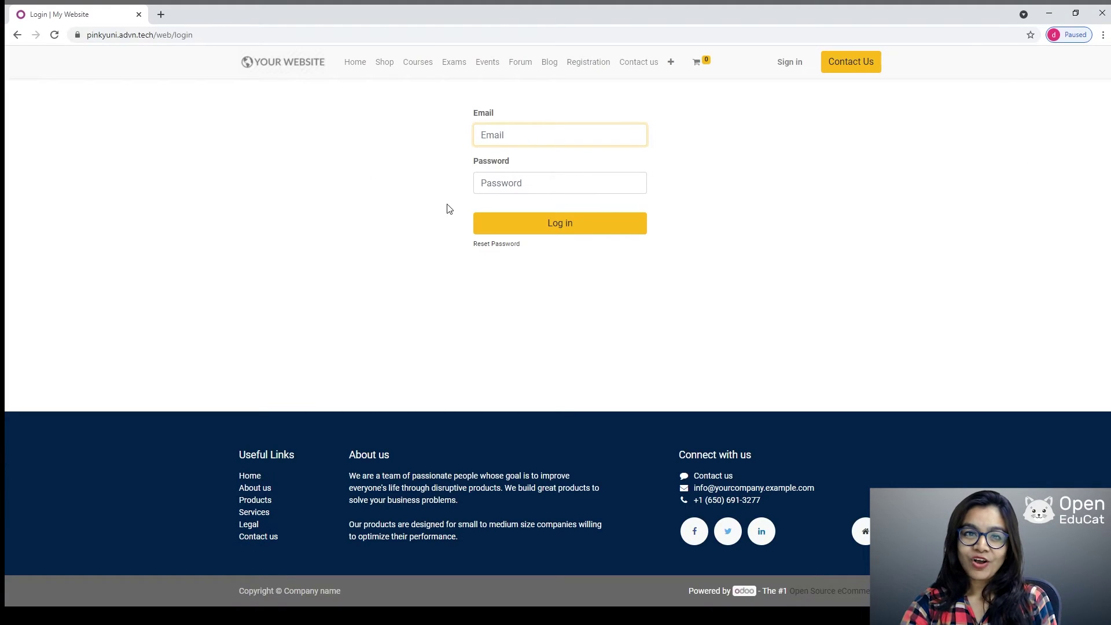
Step: Log into the portal as the student and open the Data structure assignment's submission page
{"action": "left_click", "coordinate": [513, 132]}
{"action": "left_click", "coordinate": [519, 167]}
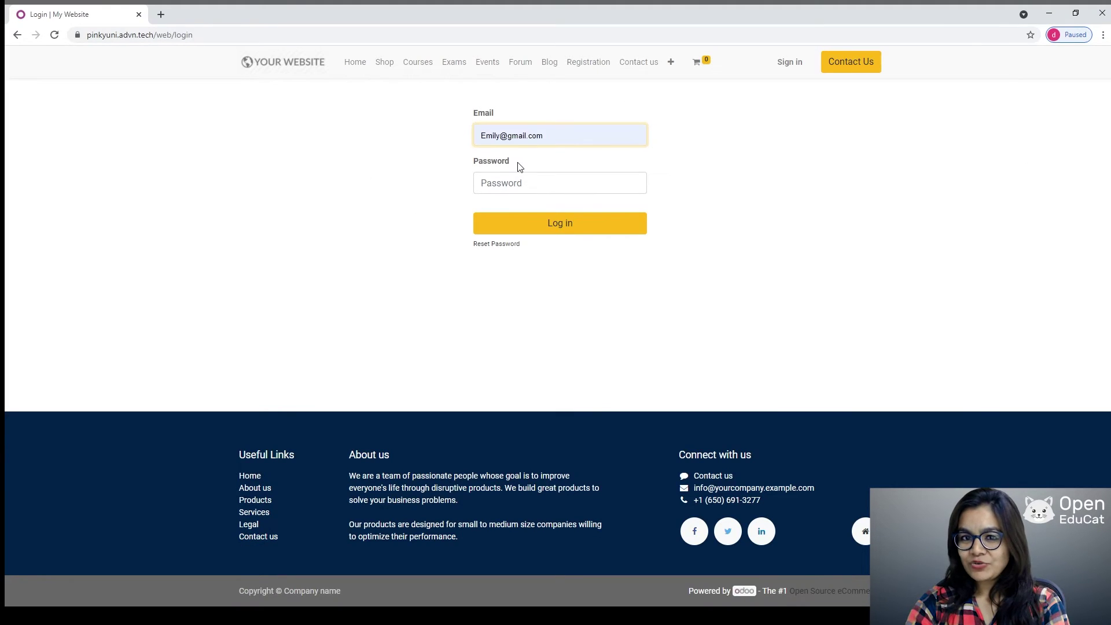
{"action": "type", "text": "••••••"}
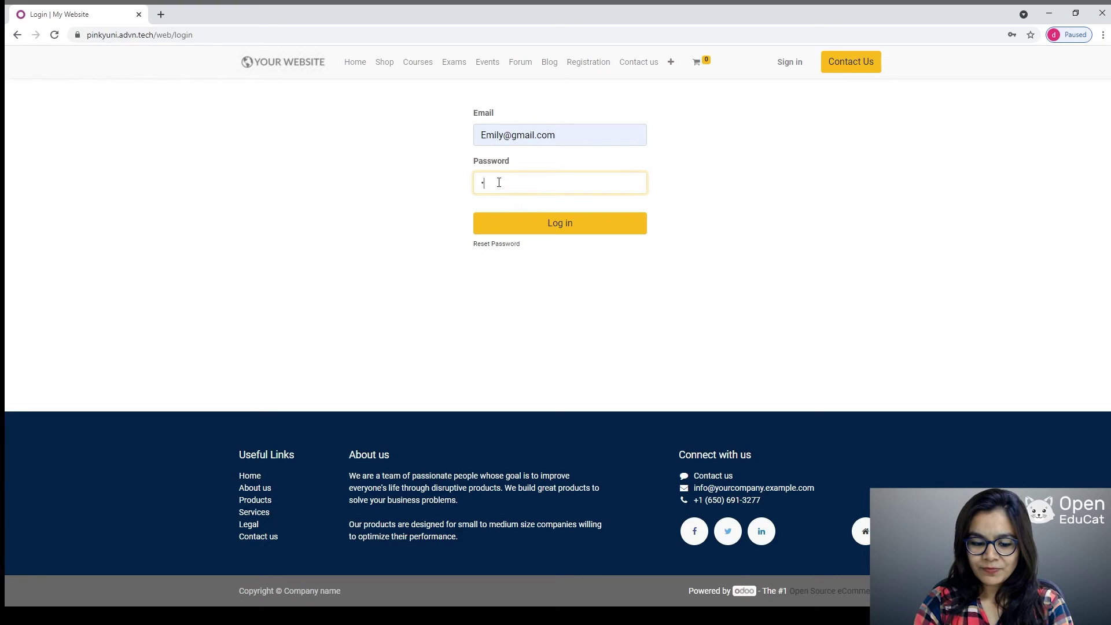
{"action": "type", "text": "•"}
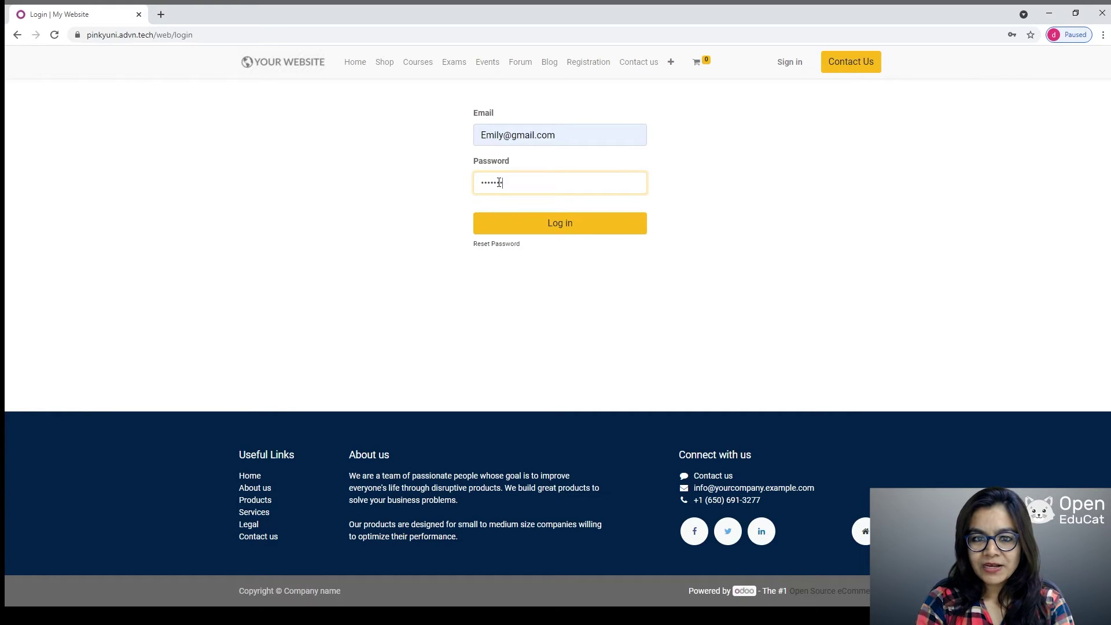
{"action": "left_click", "coordinate": [559, 225]}
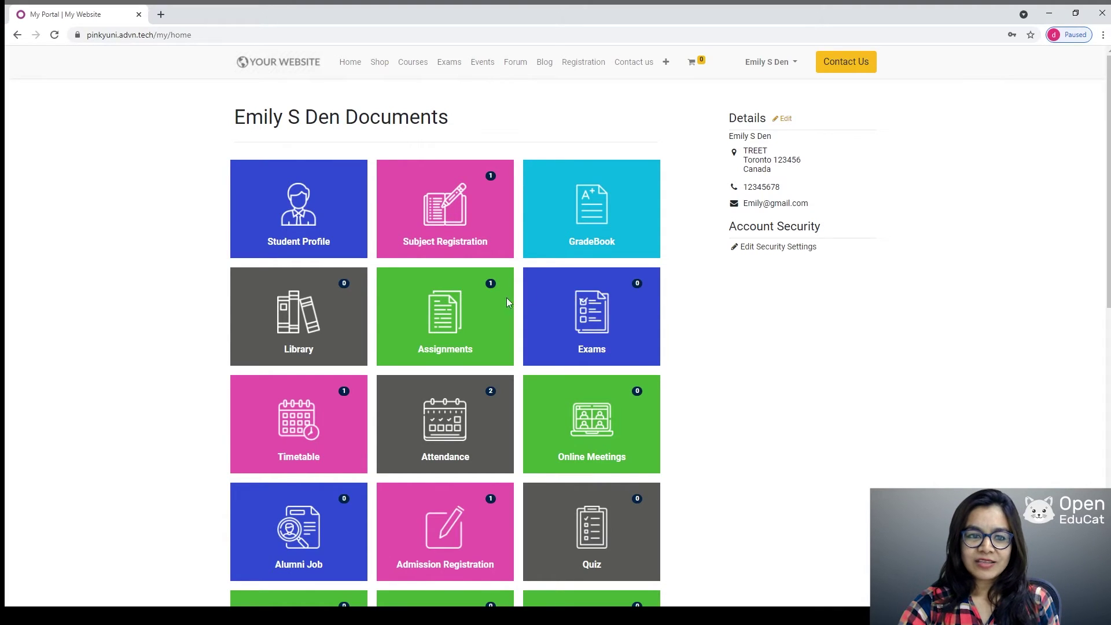
{"action": "left_click", "coordinate": [473, 320]}
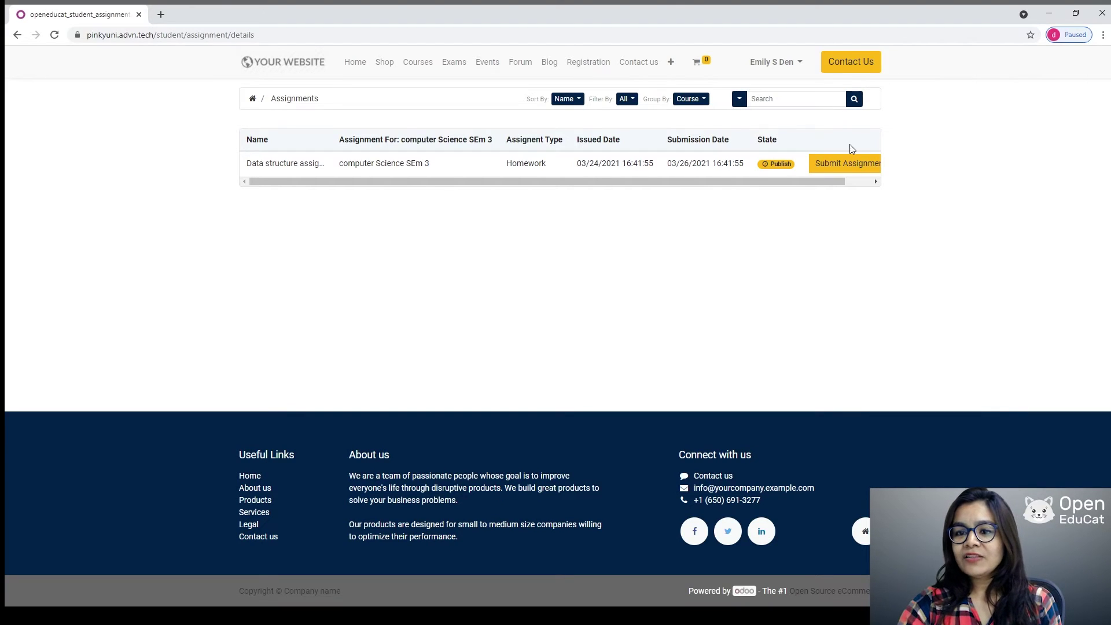
{"action": "left_click", "coordinate": [837, 163]}
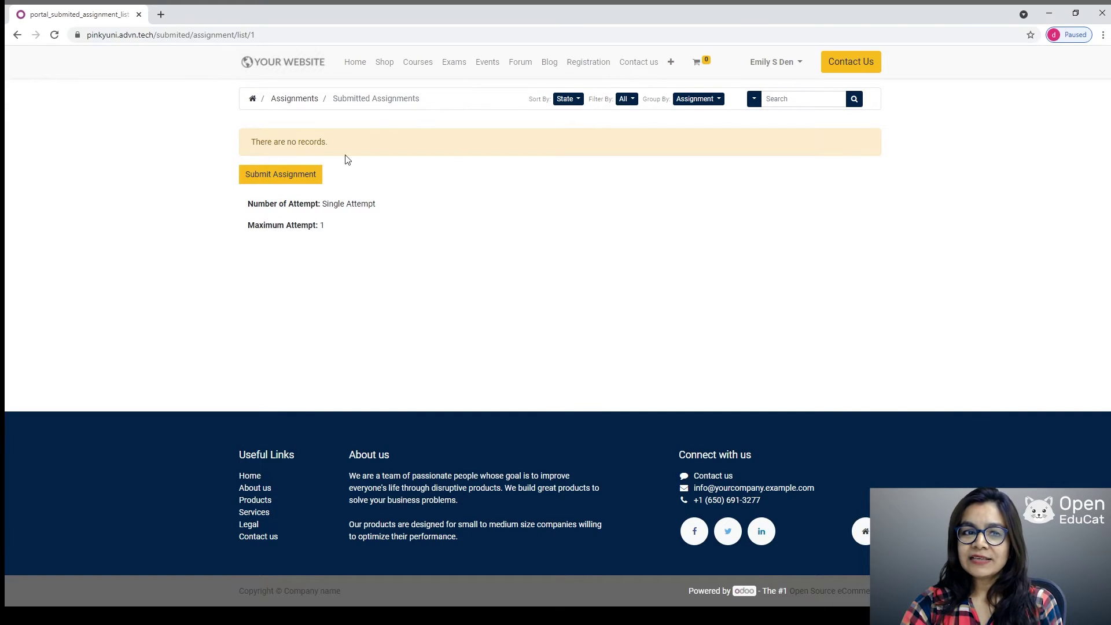
Step: Submit the Data structure assignment with the description 'Way of organizing data in computer'
{"action": "left_click", "coordinate": [297, 181]}
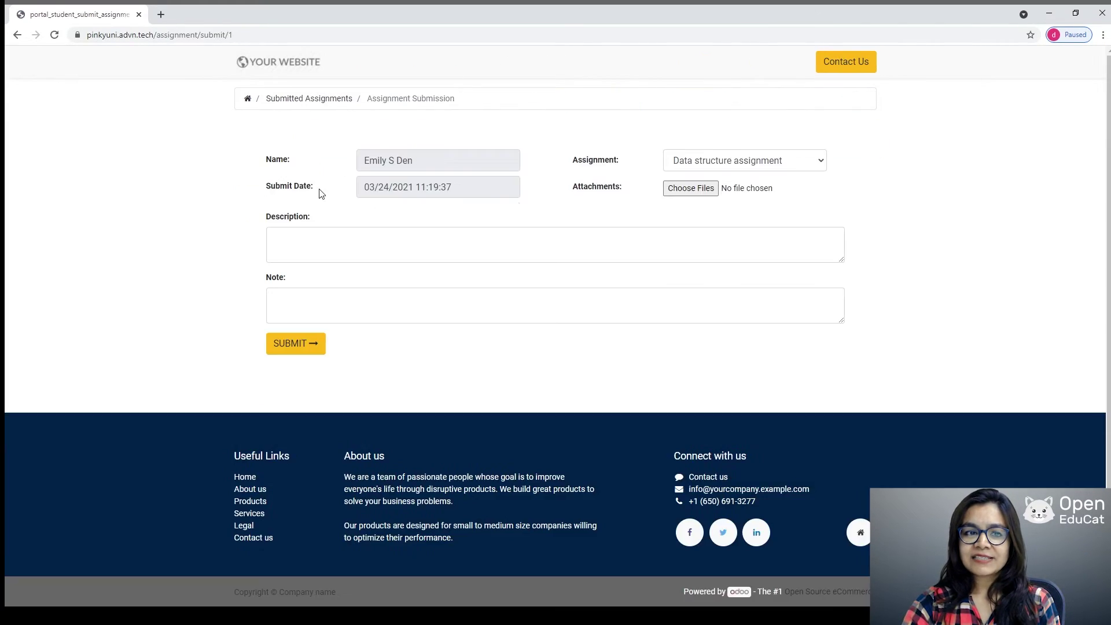
{"action": "left_click", "coordinate": [313, 246]}
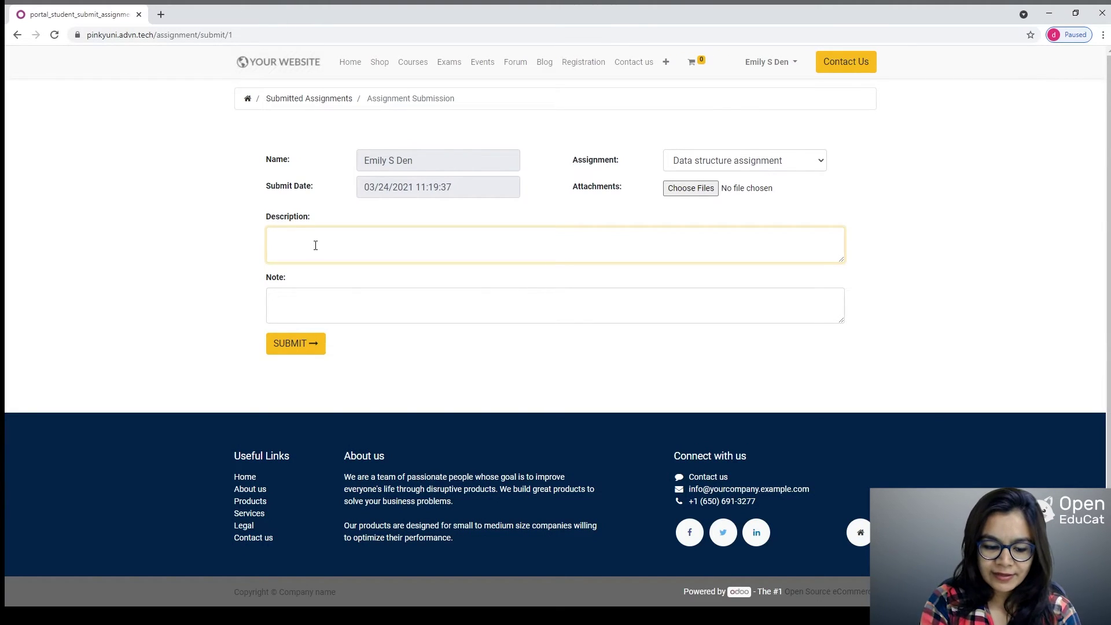
{"action": "type", "text": "Way o"}
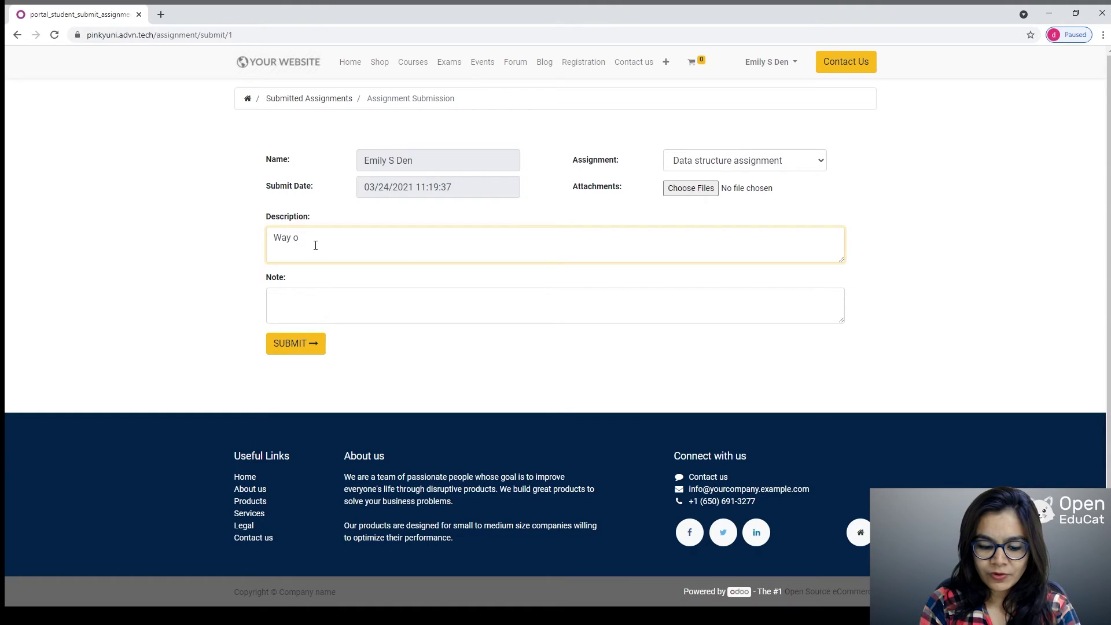
{"action": "type", "text": "f org"}
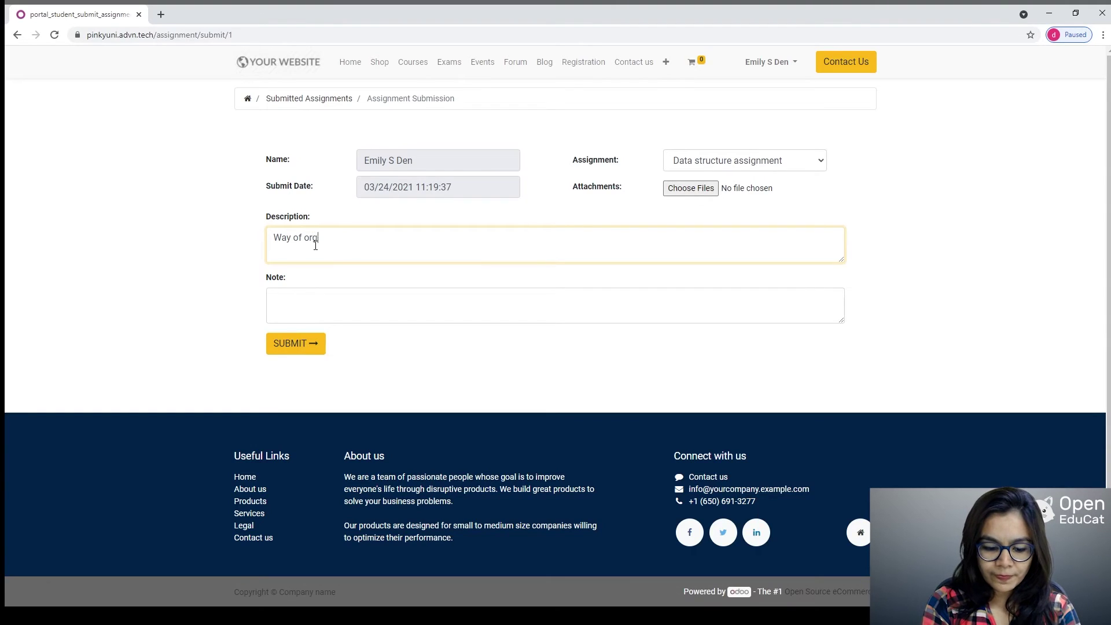
{"action": "type", "text": "anizi"}
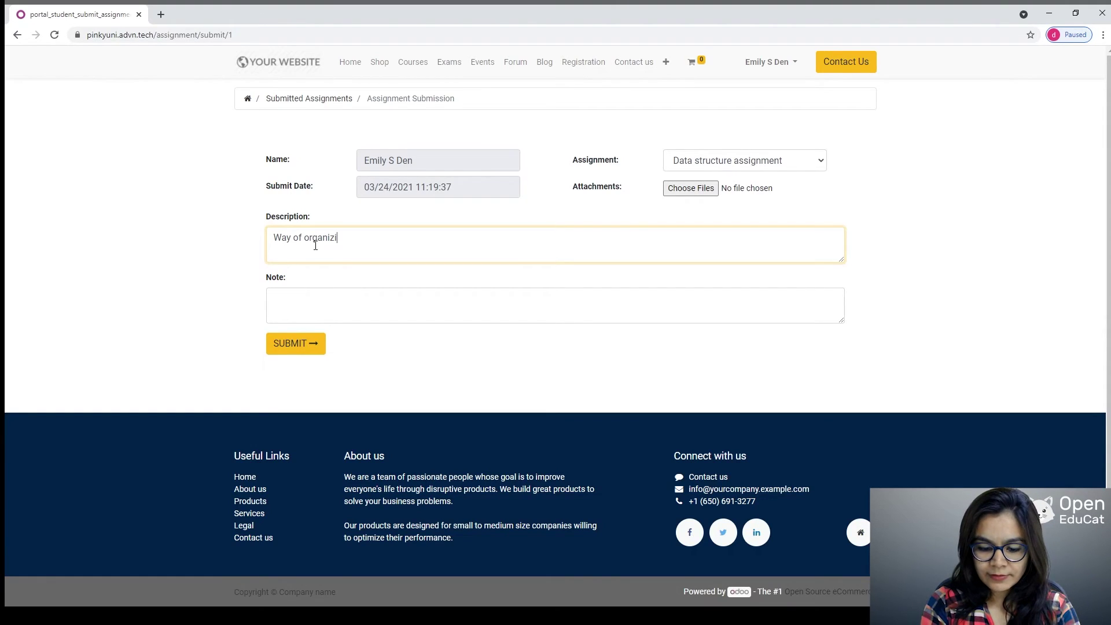
{"action": "type", "text": "ng data "}
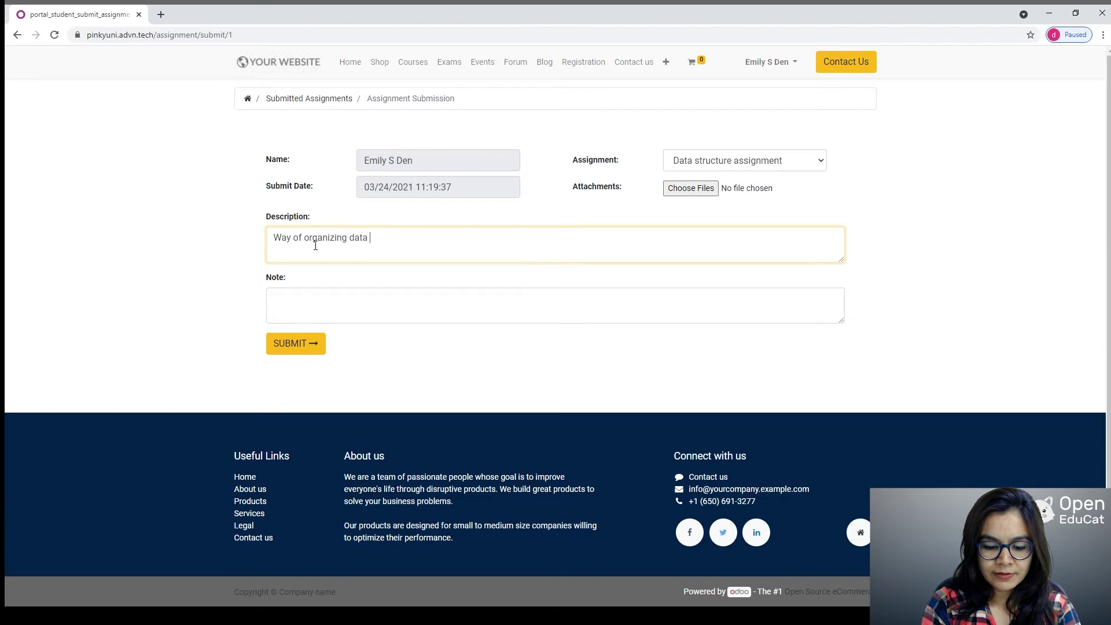
{"action": "type", "text": "in computer"}
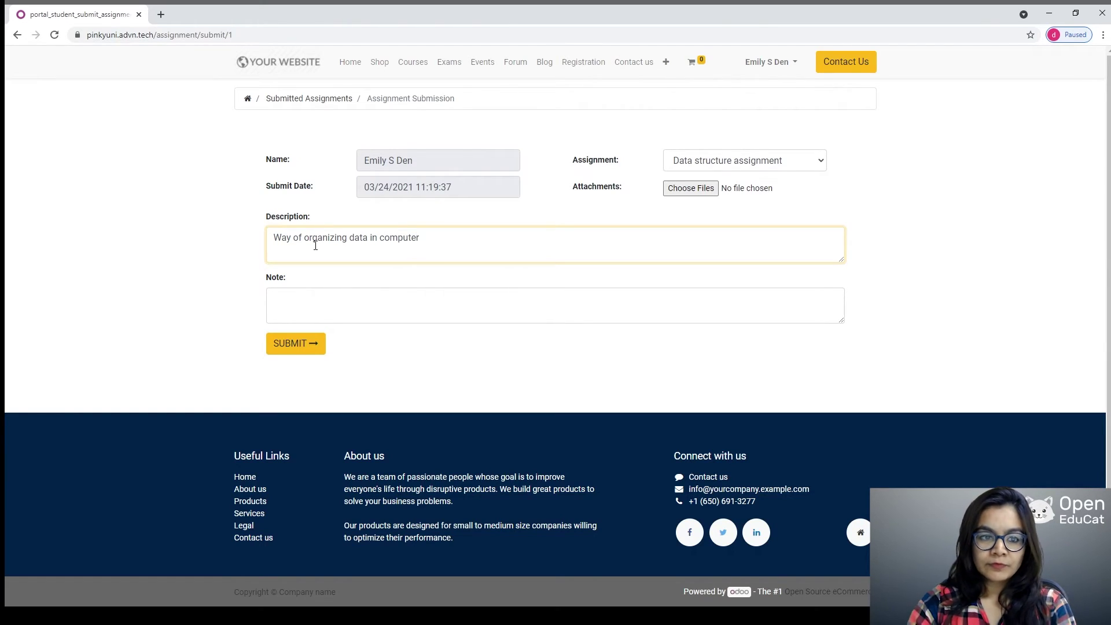
{"action": "left_click", "coordinate": [283, 343]}
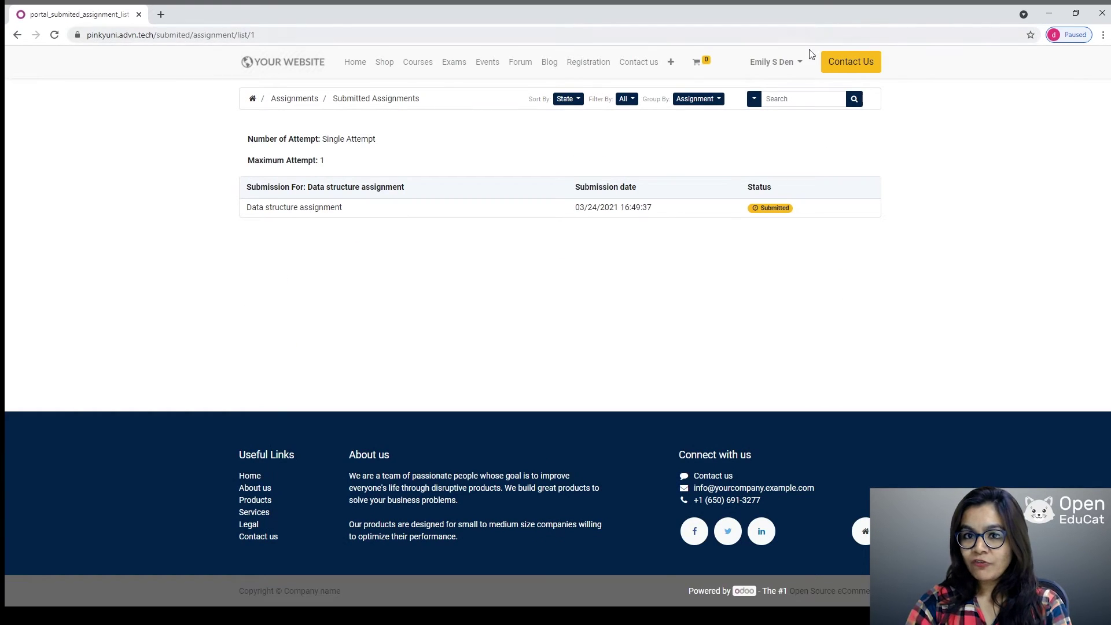
Step: Log the student out of the website and switch the browser to full screen
{"action": "left_click", "coordinate": [797, 63]}
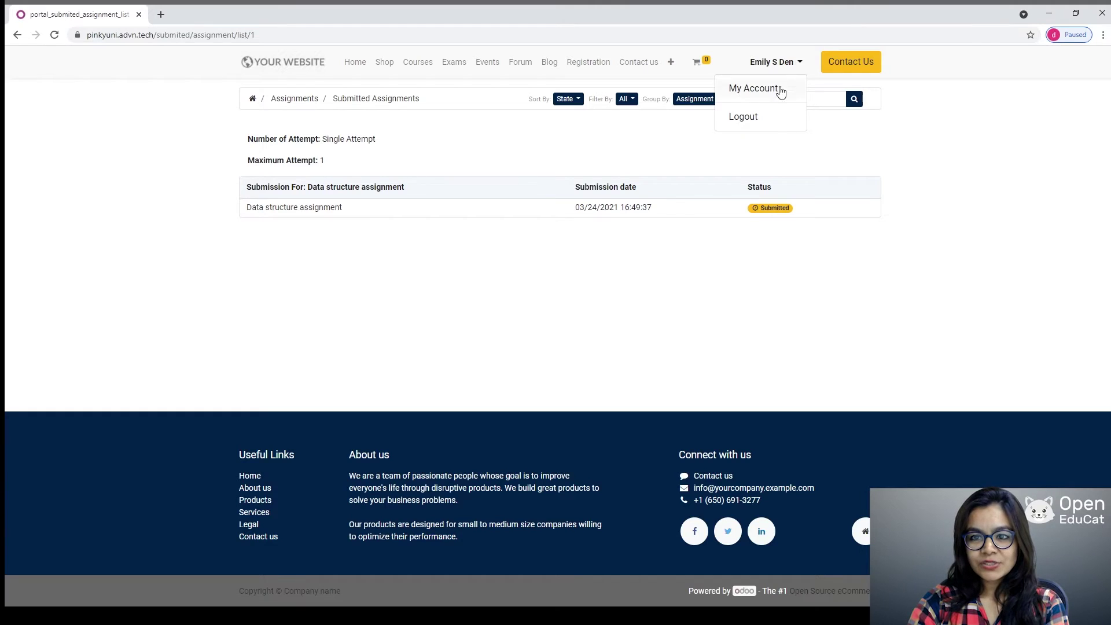
{"action": "left_click", "coordinate": [757, 115]}
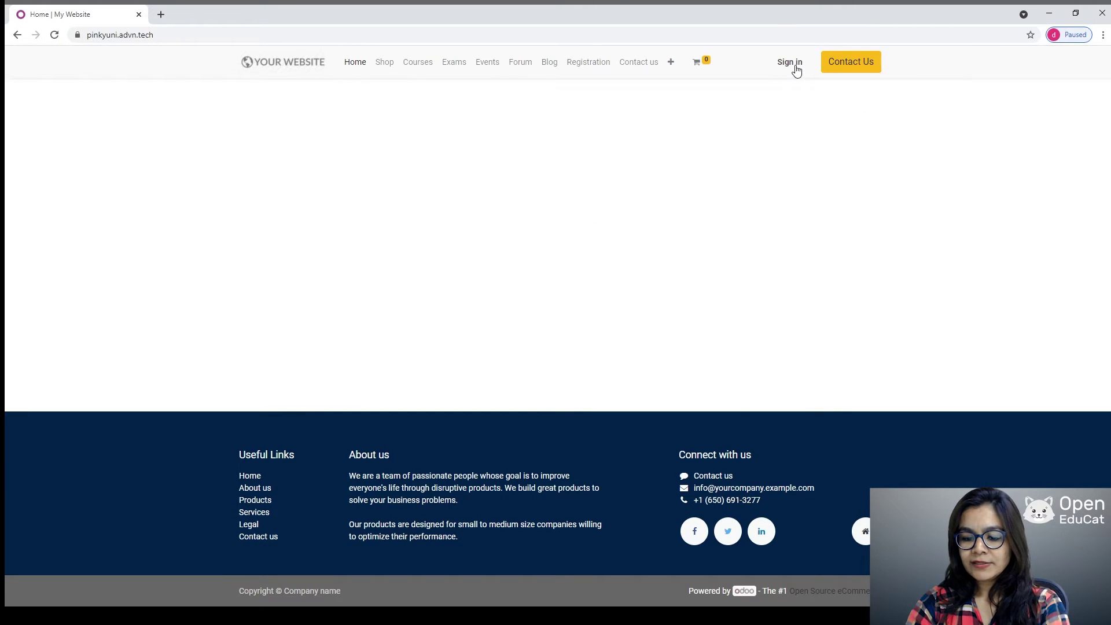
{"action": "key", "text": "F11"}
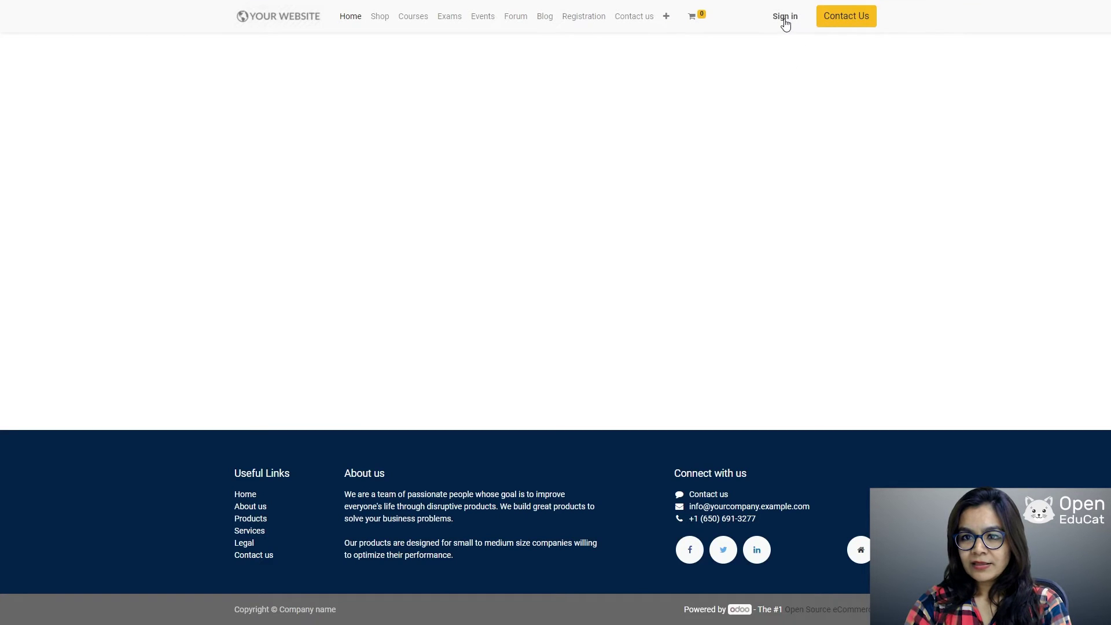
Step: Sign in with the administrator credentials to reach the app dashboard
{"action": "left_click", "coordinate": [786, 18]}
{"action": "left_click", "coordinate": [493, 89]}
{"action": "type", "text": "ad"}
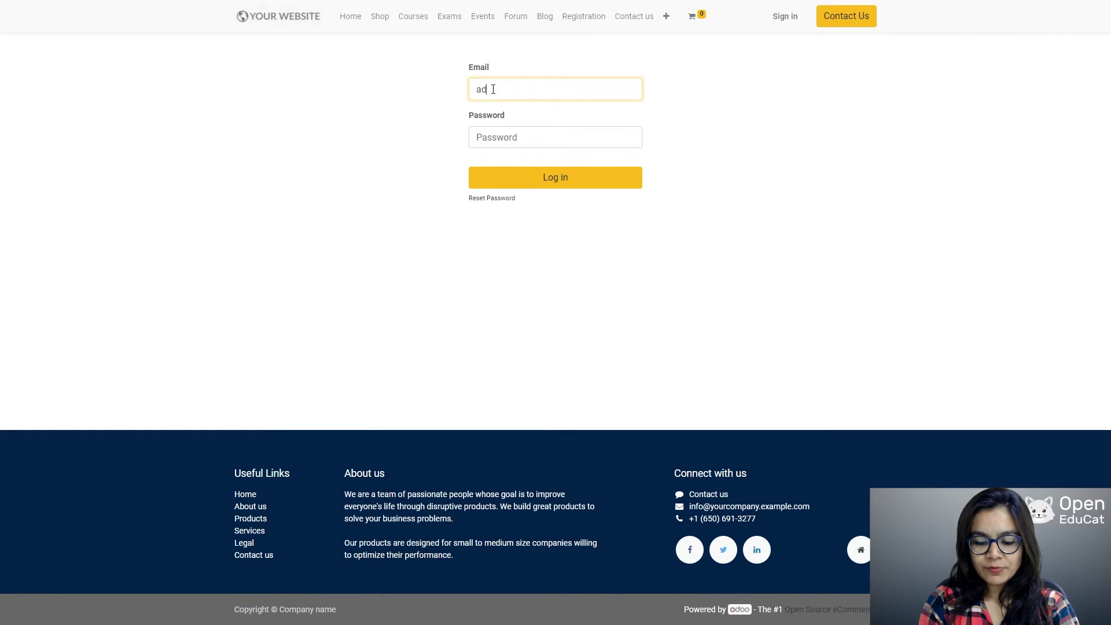
{"action": "type", "text": "min"}
{"action": "key", "text": "Tab"}
{"action": "type", "text": "ad"}
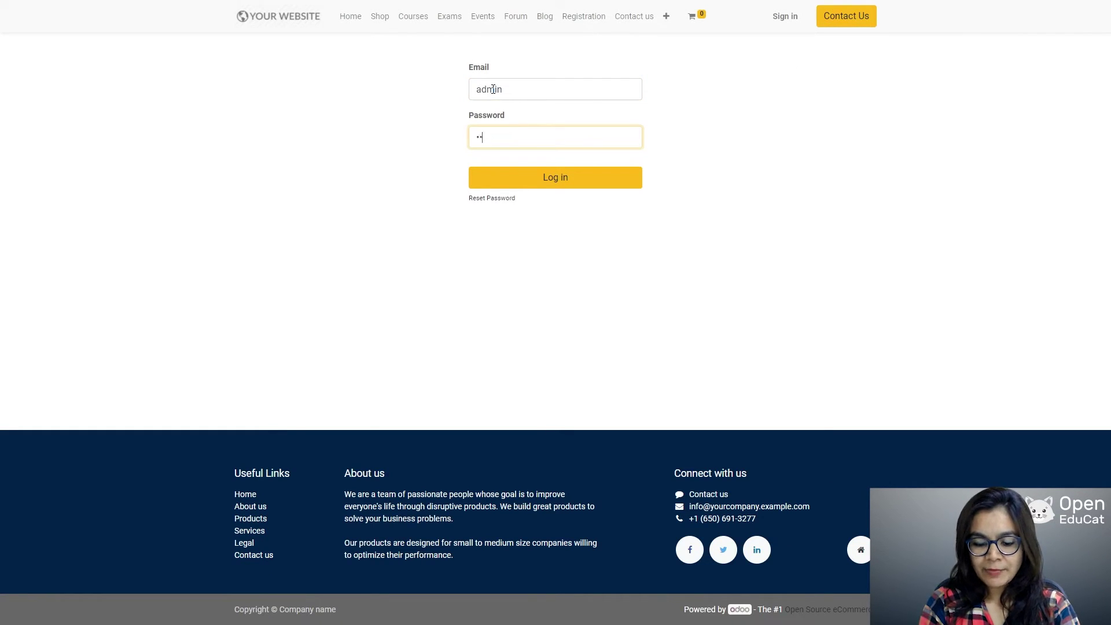
{"action": "type", "text": "min"}
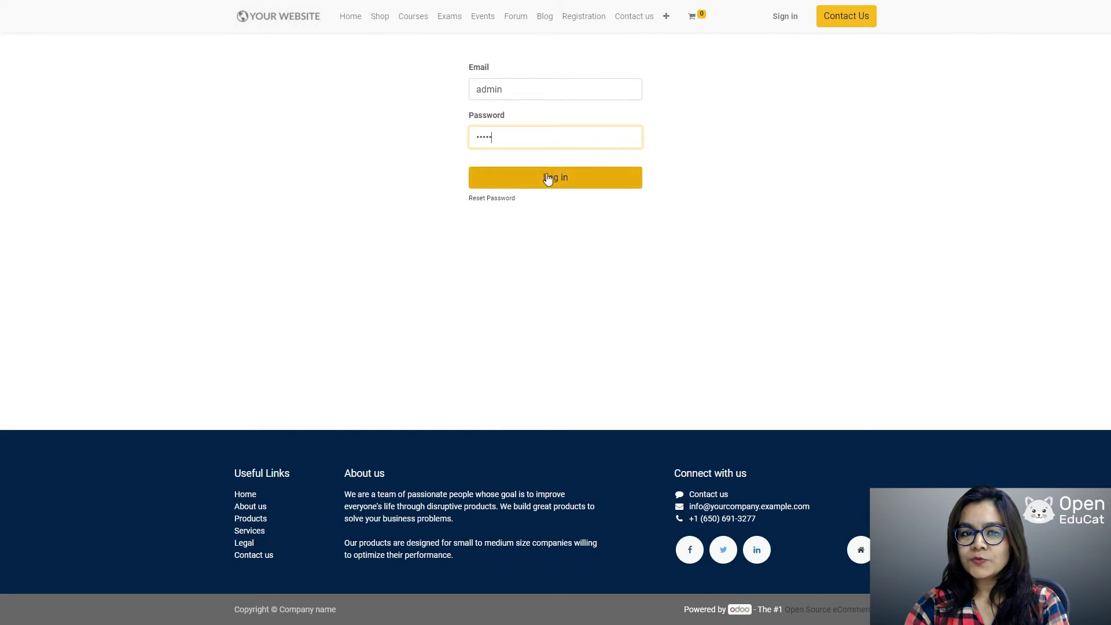
{"action": "left_click", "coordinate": [556, 179]}
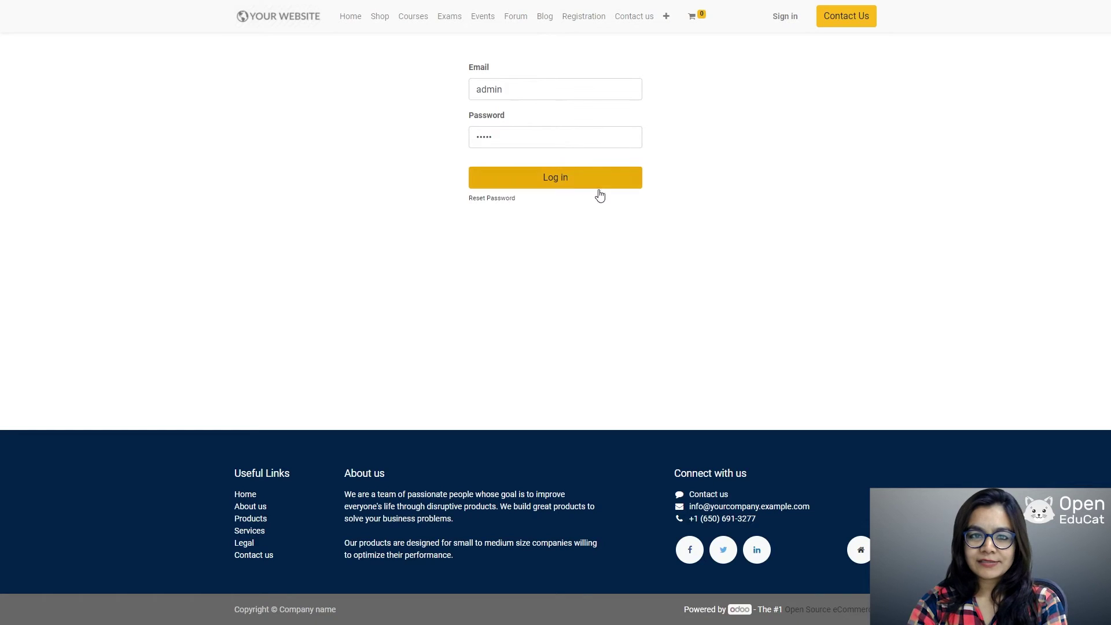
{"action": "left_click", "coordinate": [563, 183]}
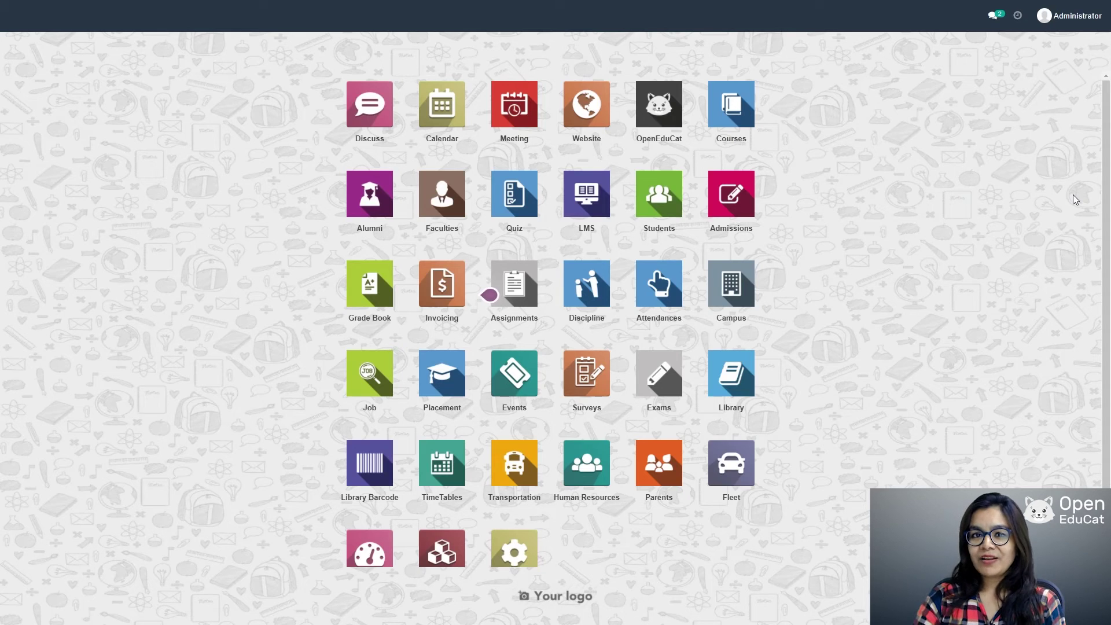
Step: Open the student's Data structure submission from Assignments > Assignment Submissions
{"action": "left_click", "coordinate": [511, 293]}
{"action": "left_click", "coordinate": [173, 16]}
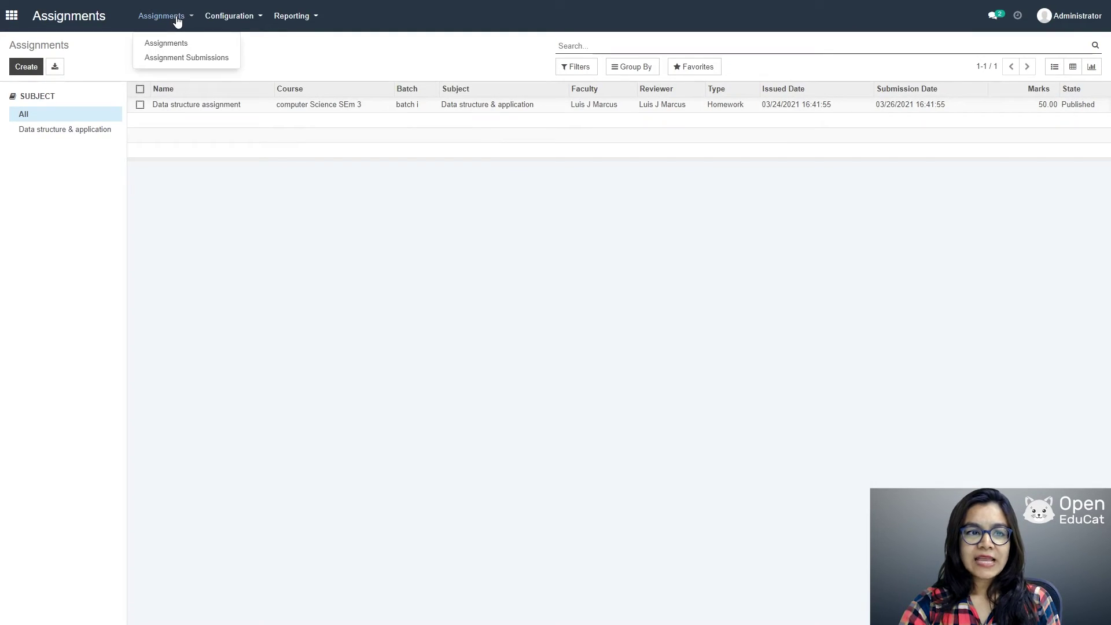
{"action": "left_click", "coordinate": [181, 63]}
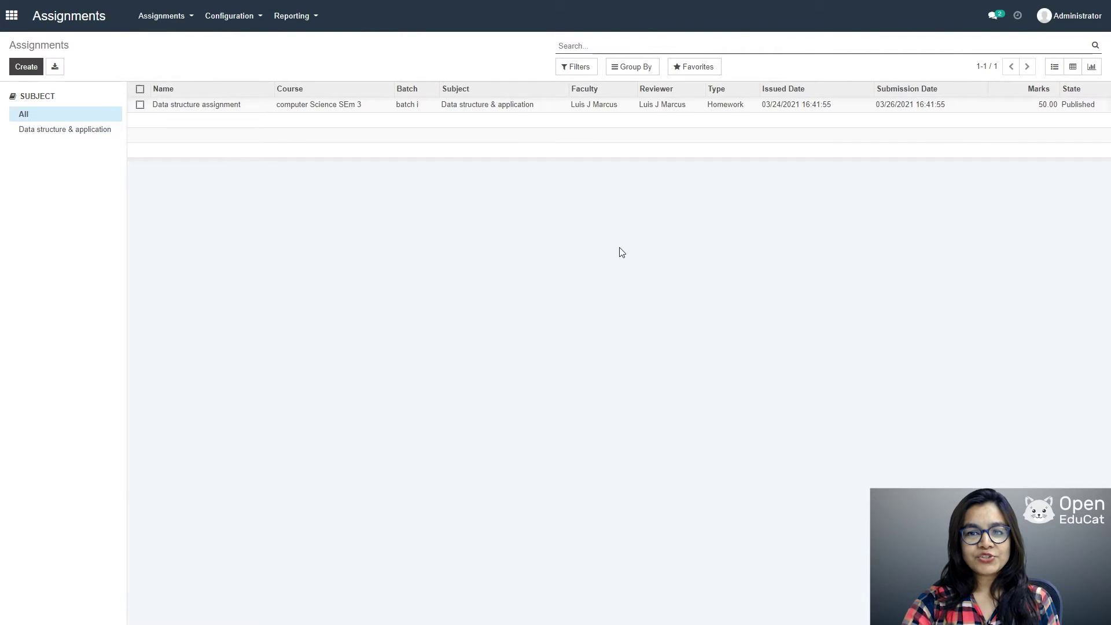
{"action": "left_click", "coordinate": [239, 110]}
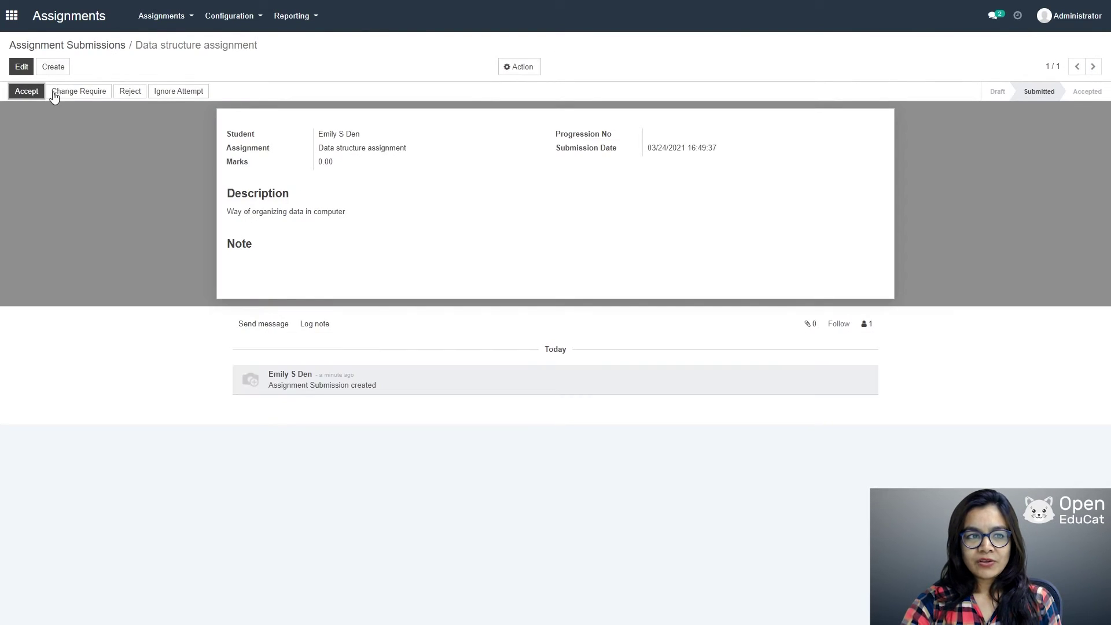
Step: Grade the submission with 48 marks, save it, and accept it
{"action": "left_click", "coordinate": [22, 66]}
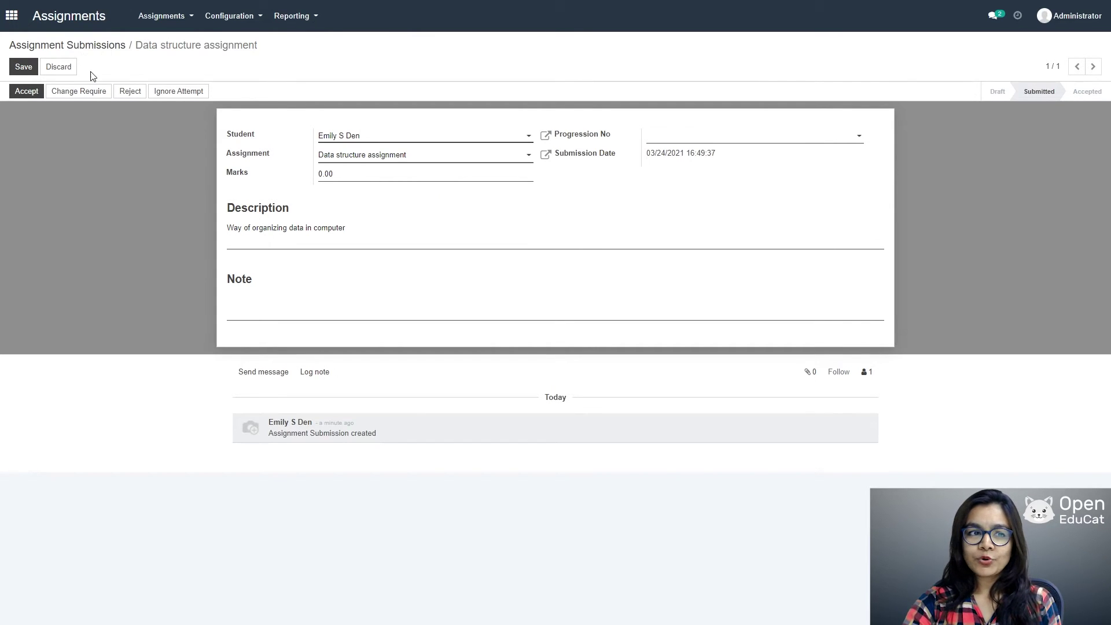
{"action": "left_click", "coordinate": [355, 174]}
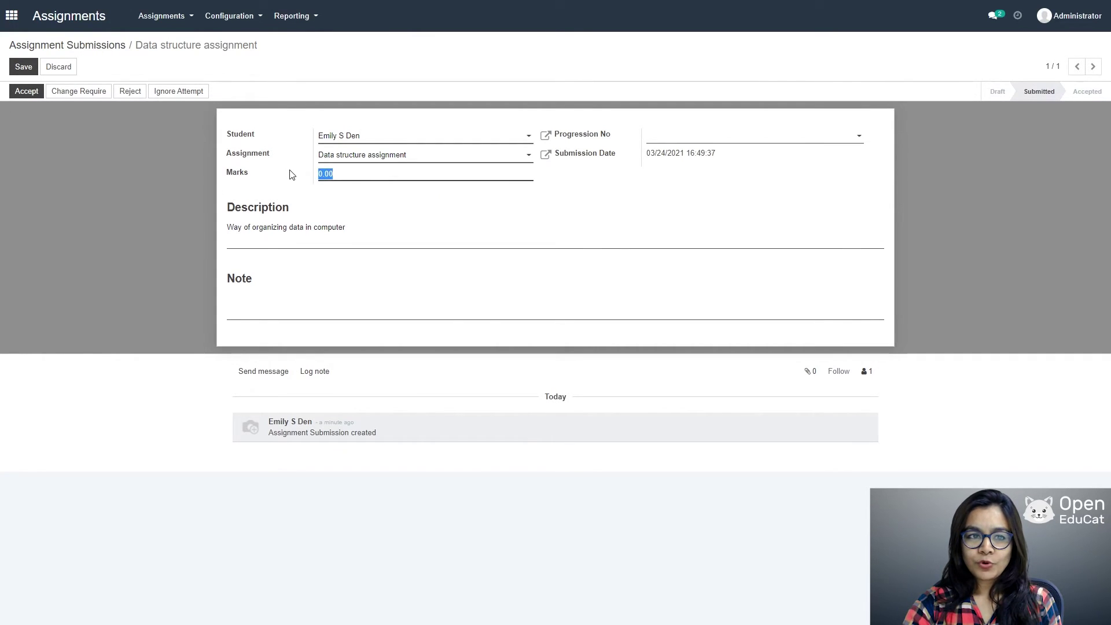
{"action": "key", "text": "BackSpace"}
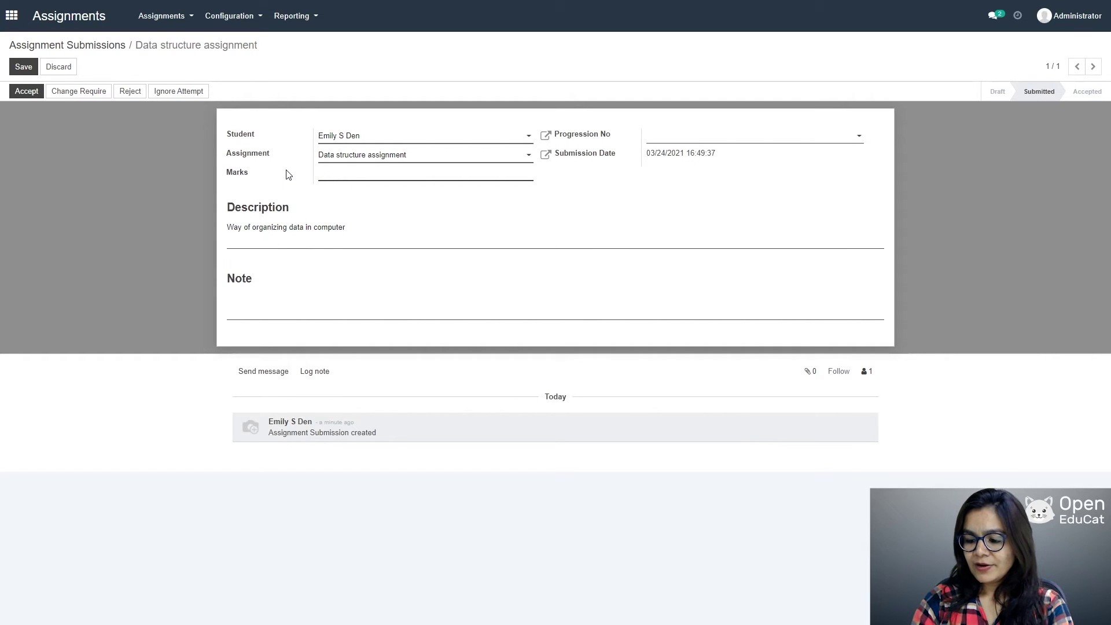
{"action": "type", "text": "48"}
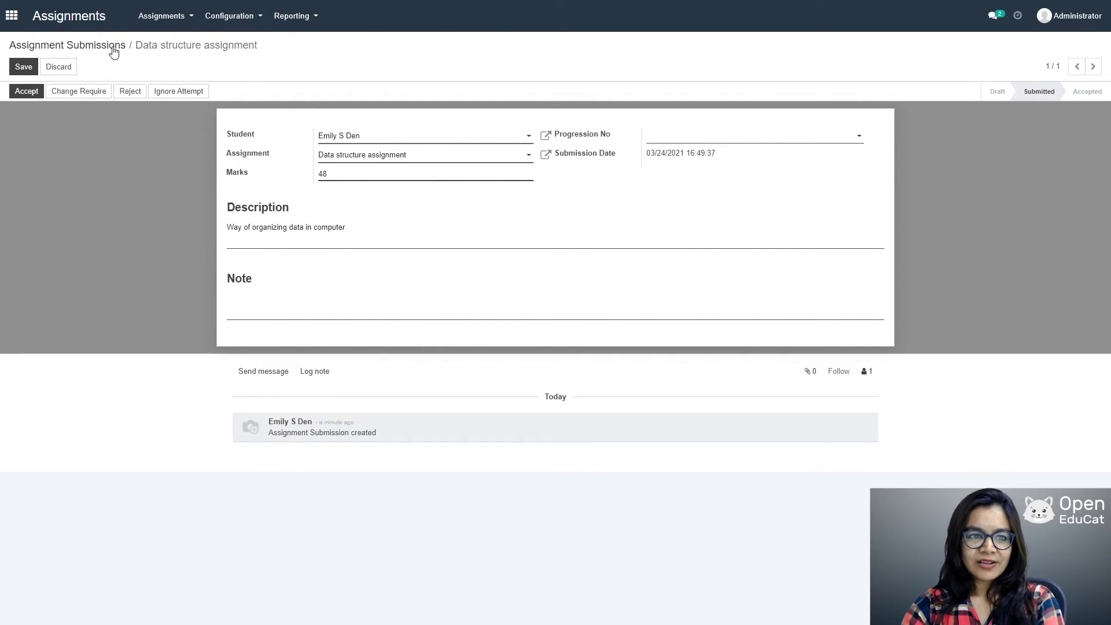
{"action": "left_click", "coordinate": [23, 66]}
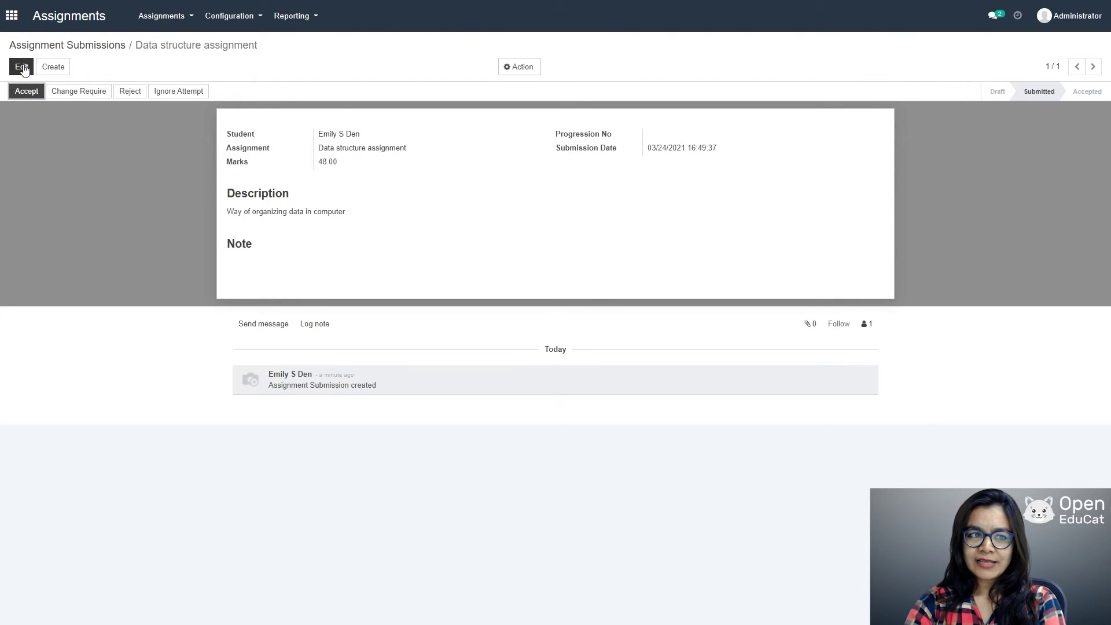
{"action": "left_click", "coordinate": [26, 92]}
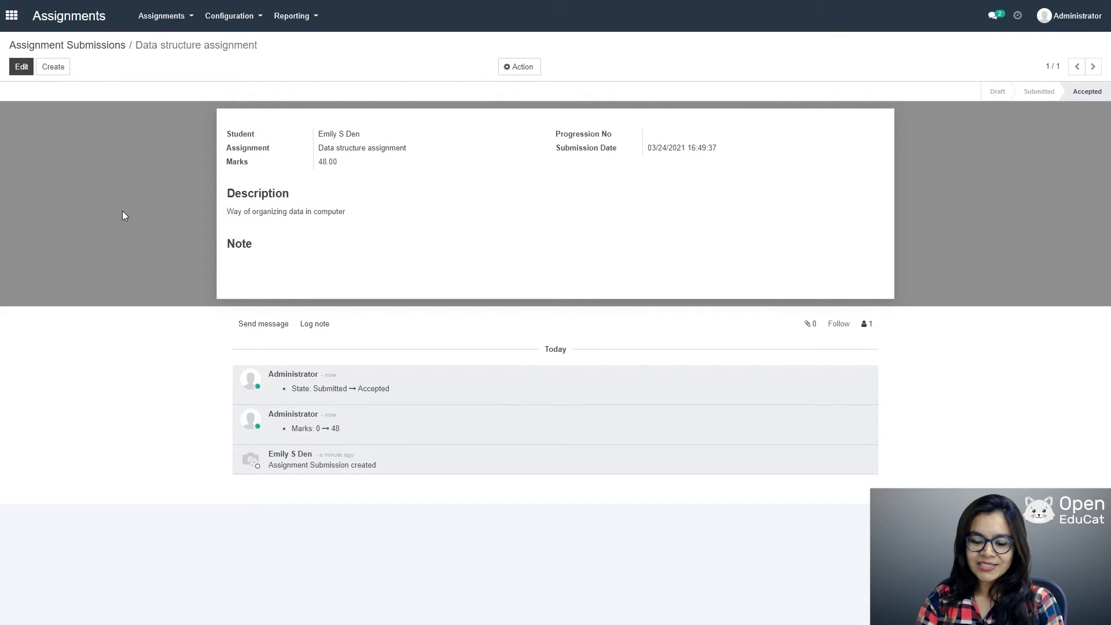
Step: Return to the home app grid and launch the Quiz app
{"action": "left_click", "coordinate": [11, 15]}
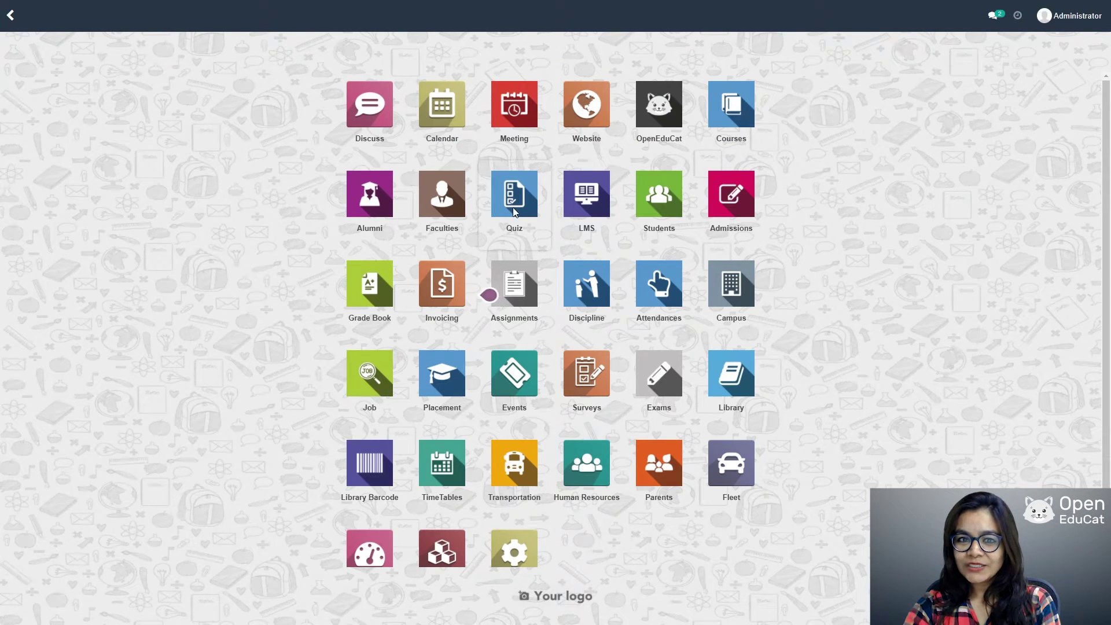
{"action": "left_click", "coordinate": [524, 213]}
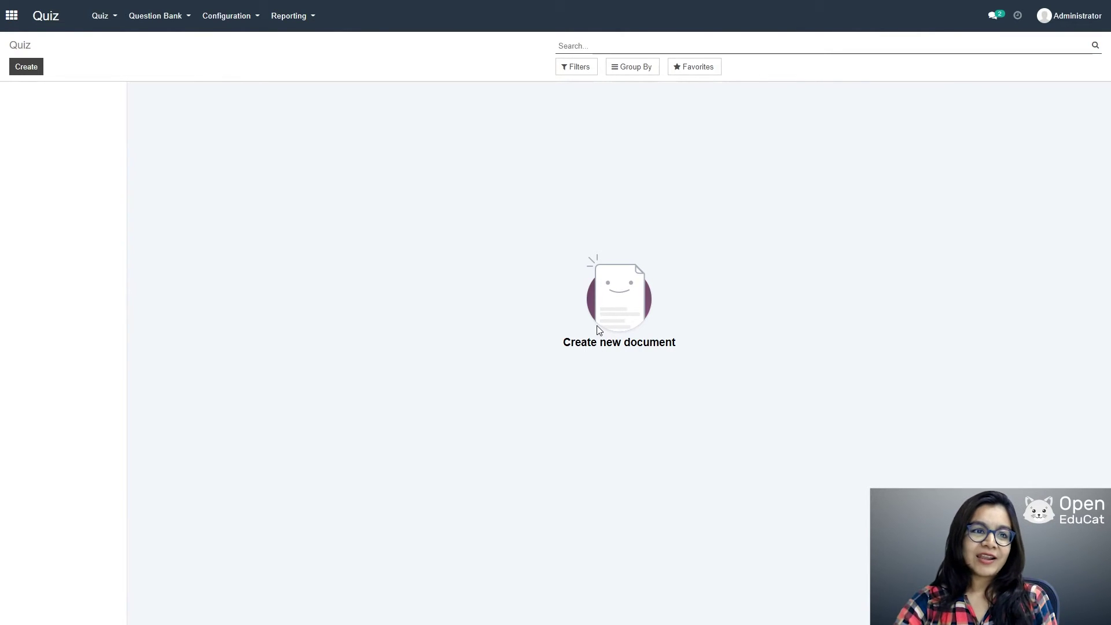
Step: Create and save a quiz category named 'category 1' with code C 001
{"action": "left_click", "coordinate": [225, 14]}
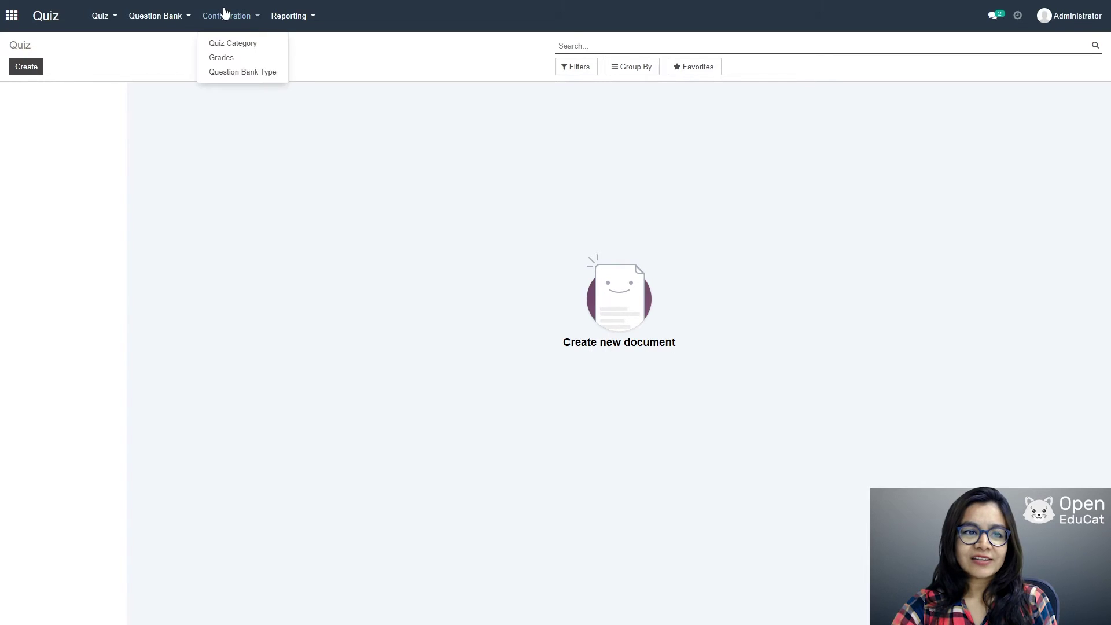
{"action": "left_click", "coordinate": [235, 44]}
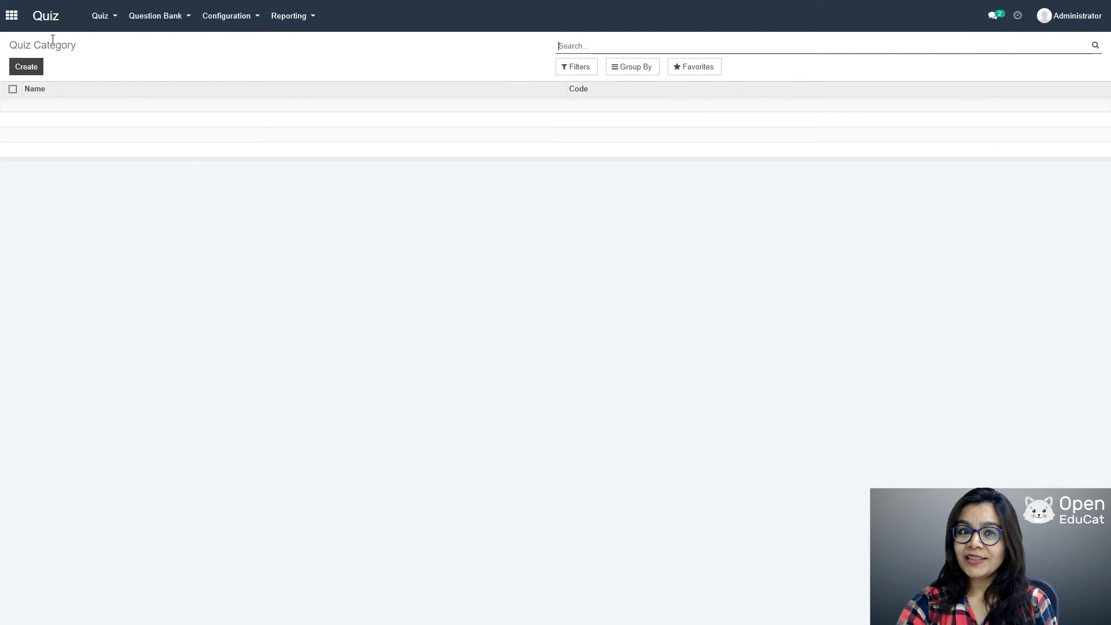
{"action": "left_click", "coordinate": [26, 66]}
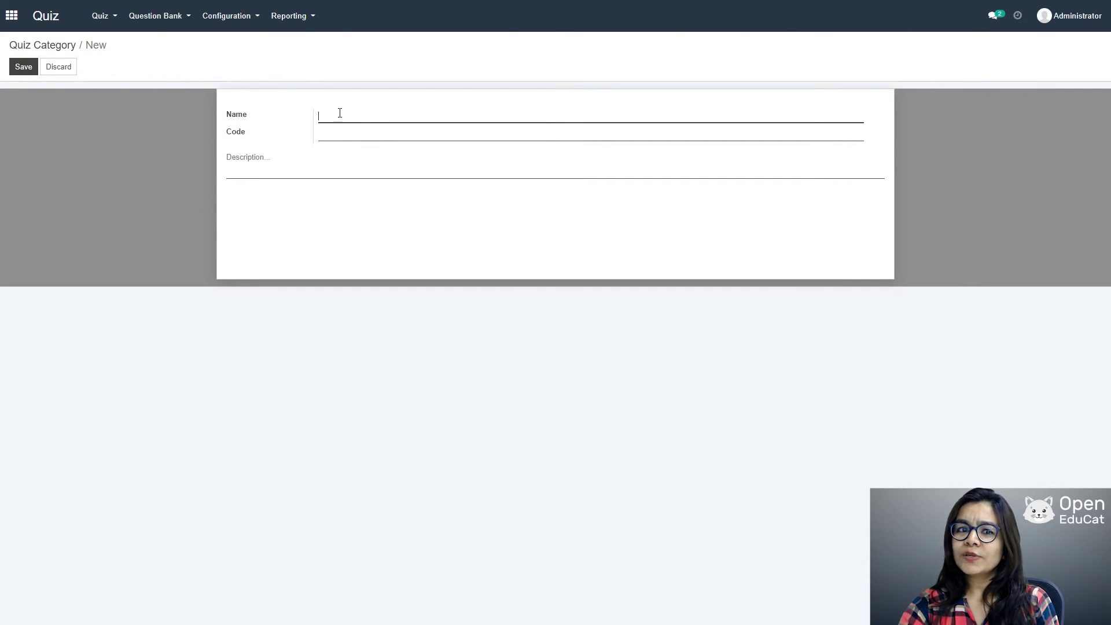
{"action": "type", "text": "cate"}
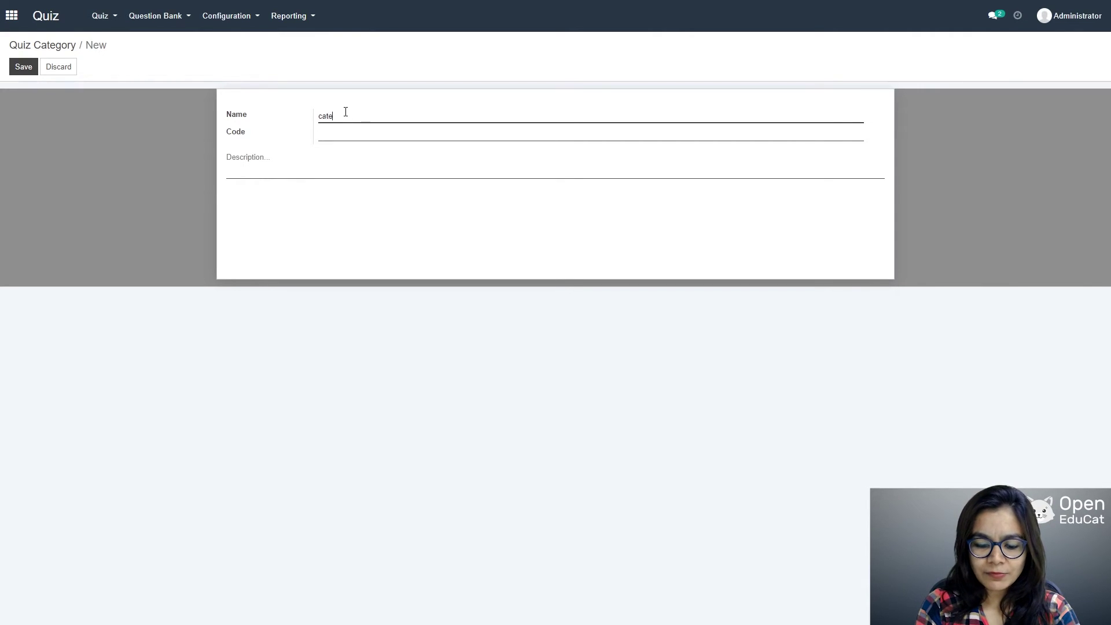
{"action": "type", "text": "gory"}
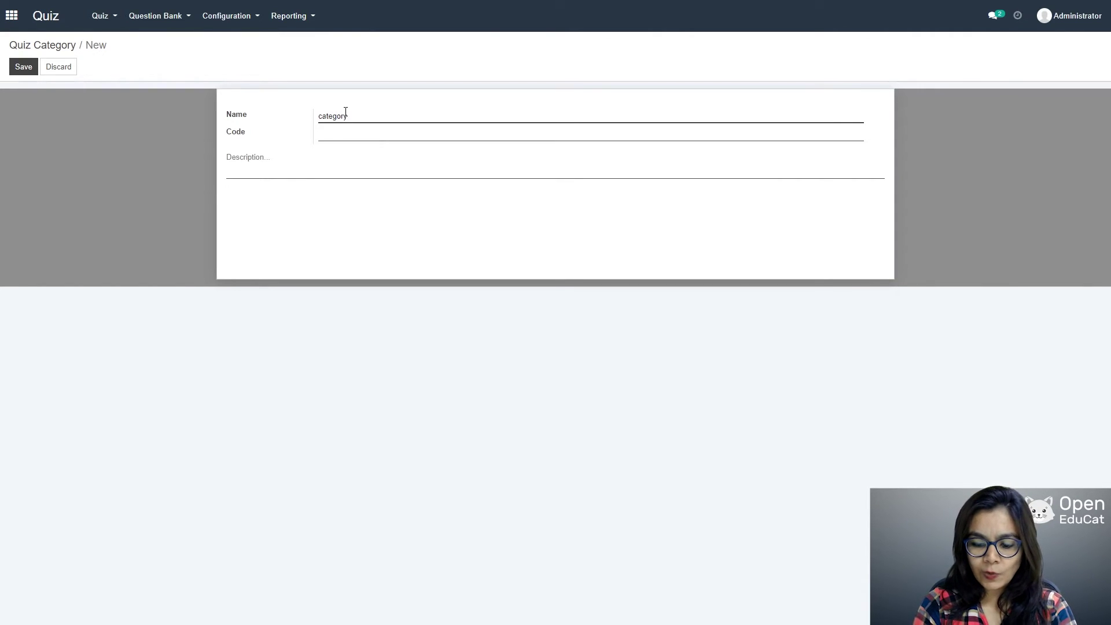
{"action": "type", "text": " 1"}
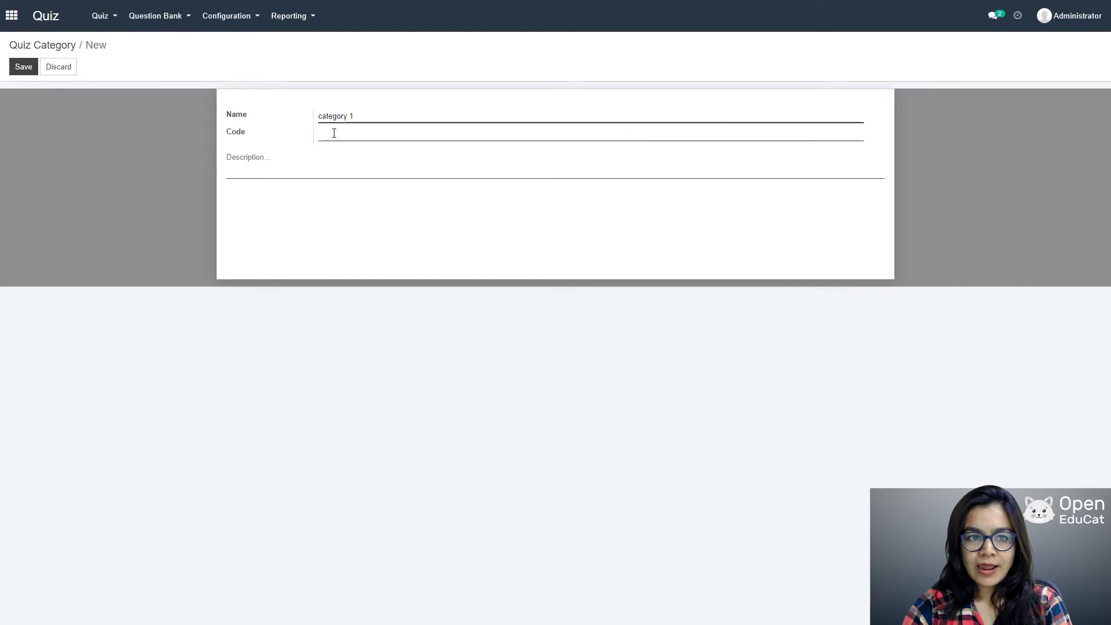
{"action": "left_click", "coordinate": [333, 133]}
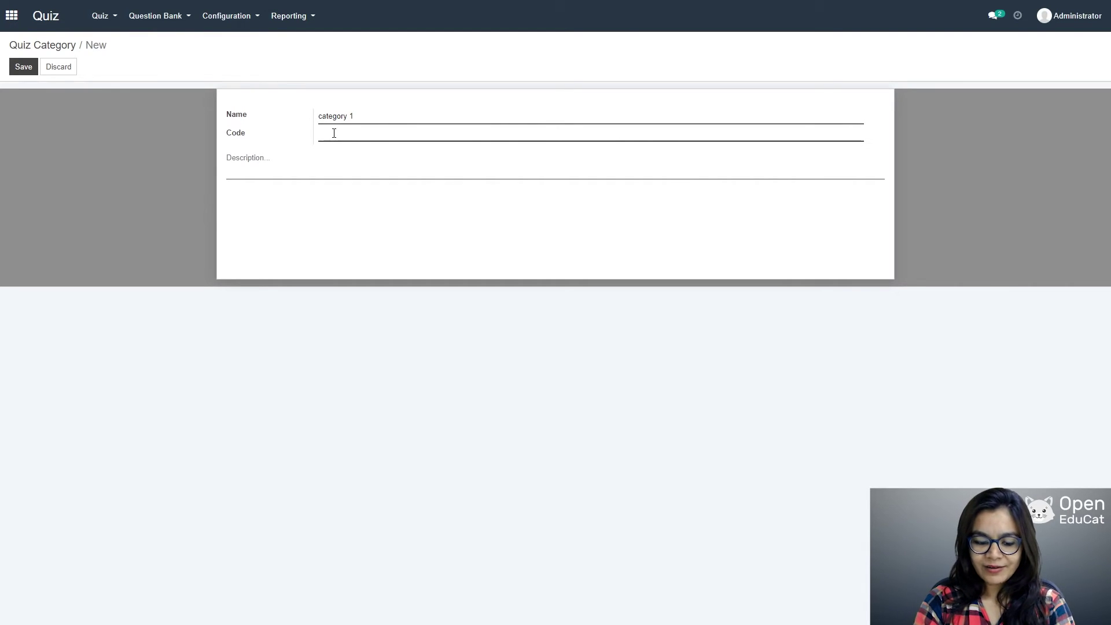
{"action": "type", "text": "C 001"}
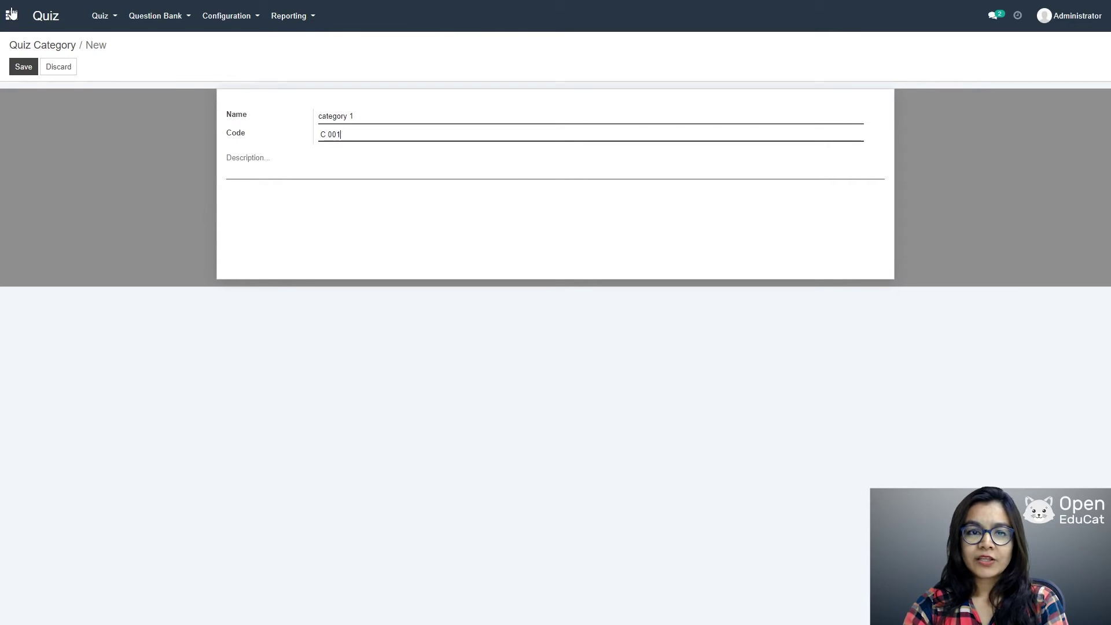
{"action": "left_click", "coordinate": [22, 67]}
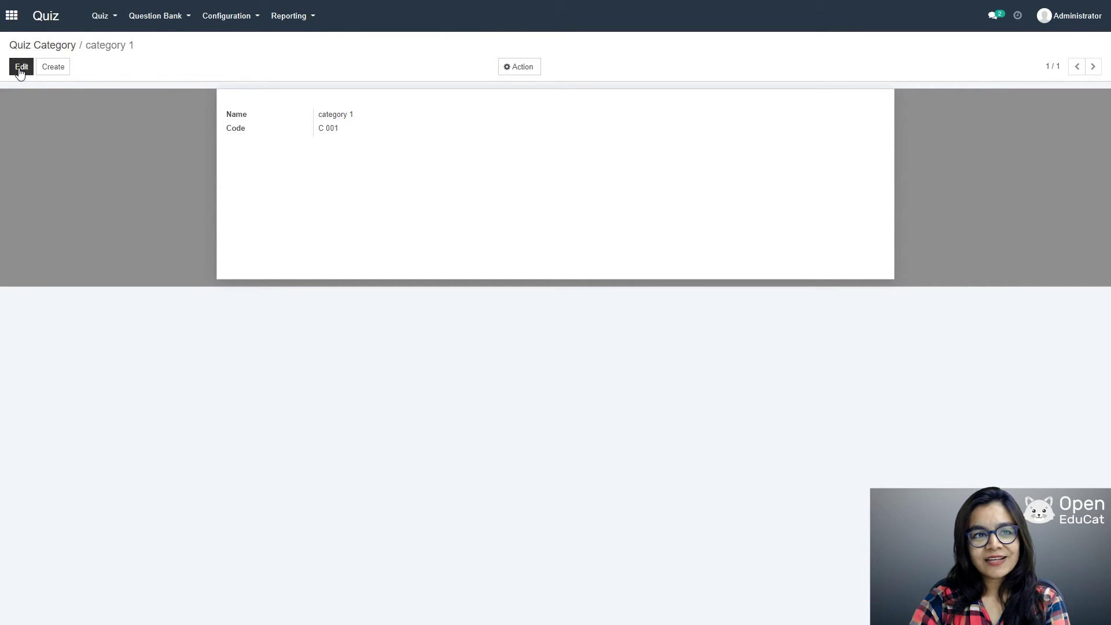
{"action": "left_click", "coordinate": [226, 17]}
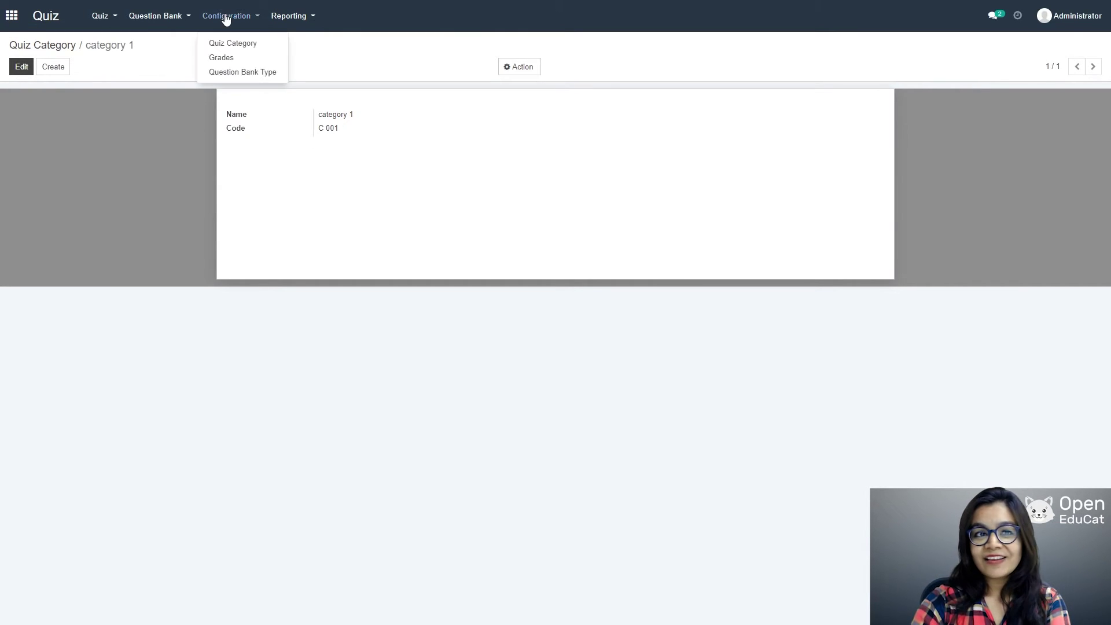
Step: Create and save a quiz grade named +100% with a grade value of 100
{"action": "left_click", "coordinate": [234, 58]}
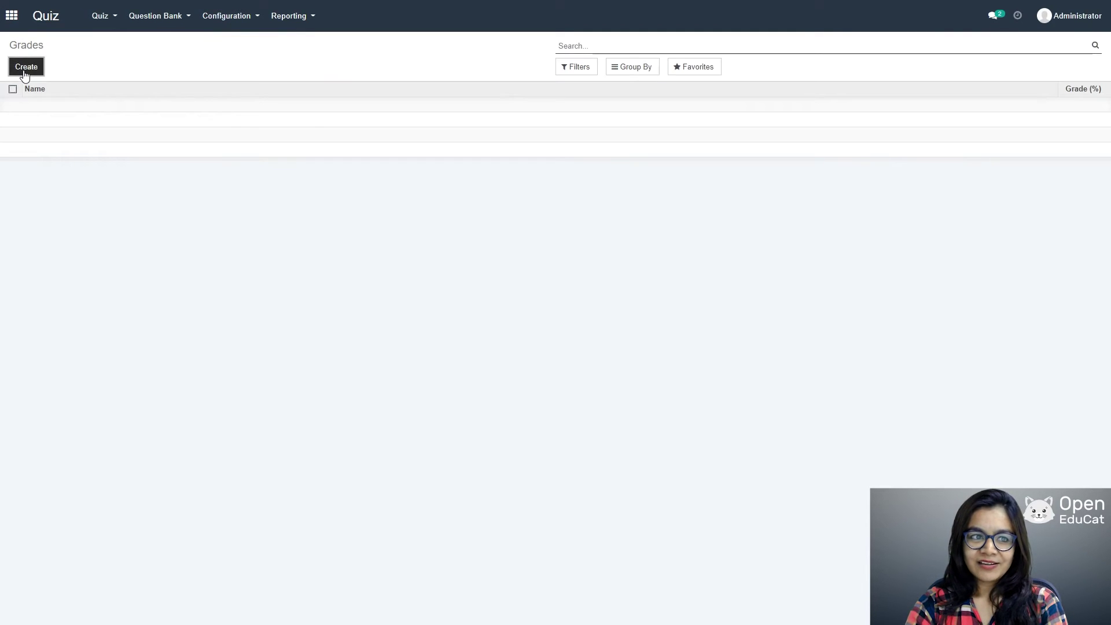
{"action": "left_click", "coordinate": [13, 71]}
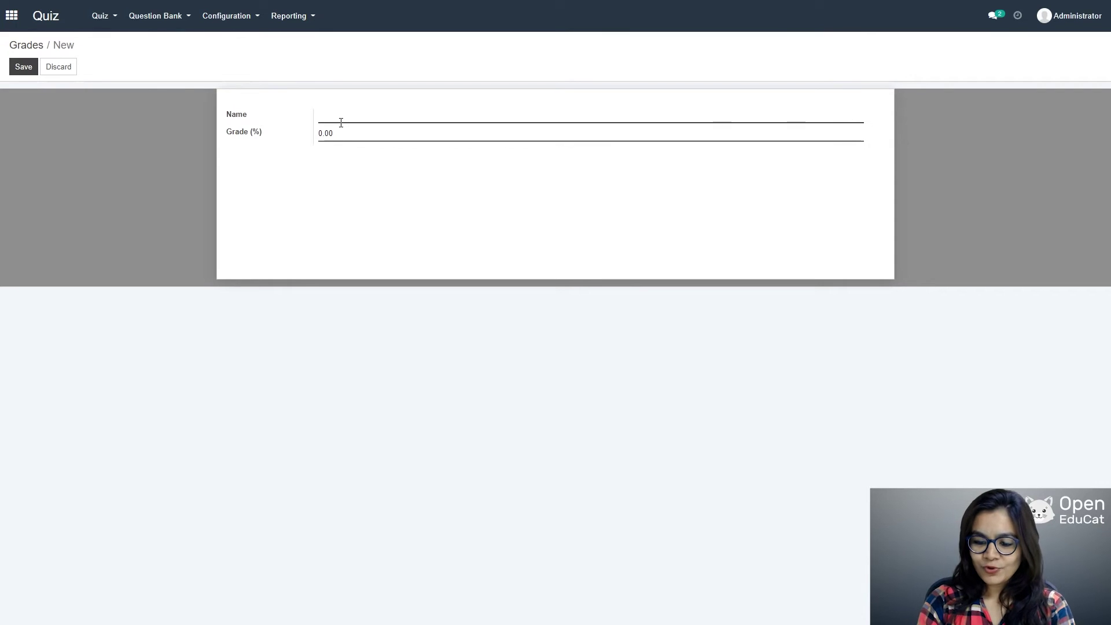
{"action": "type", "text": "+100"}
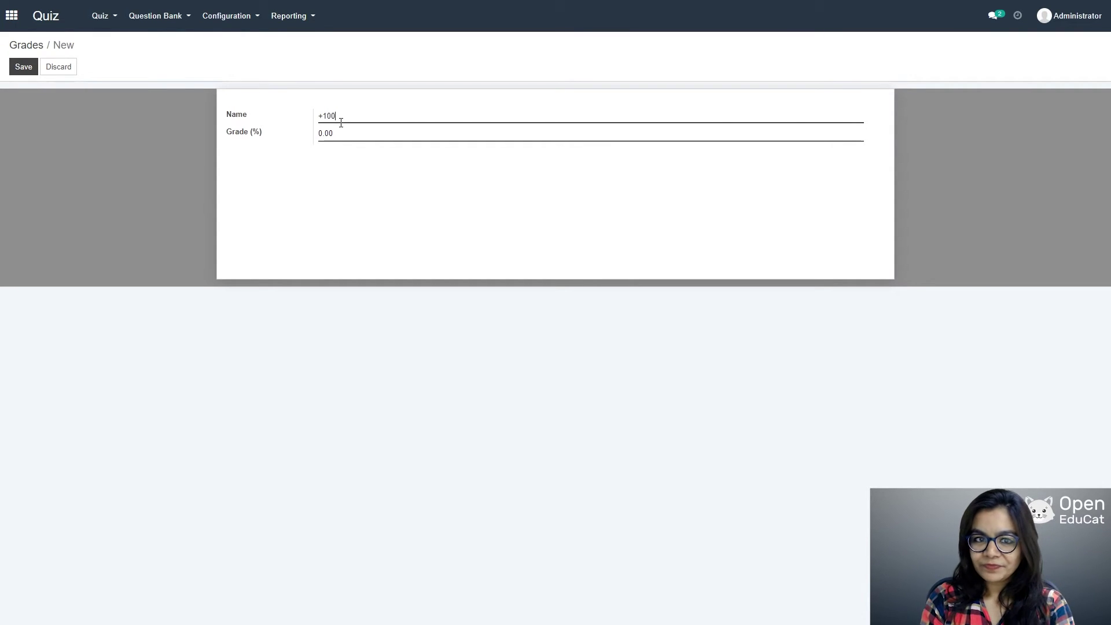
{"action": "type", "text": "%"}
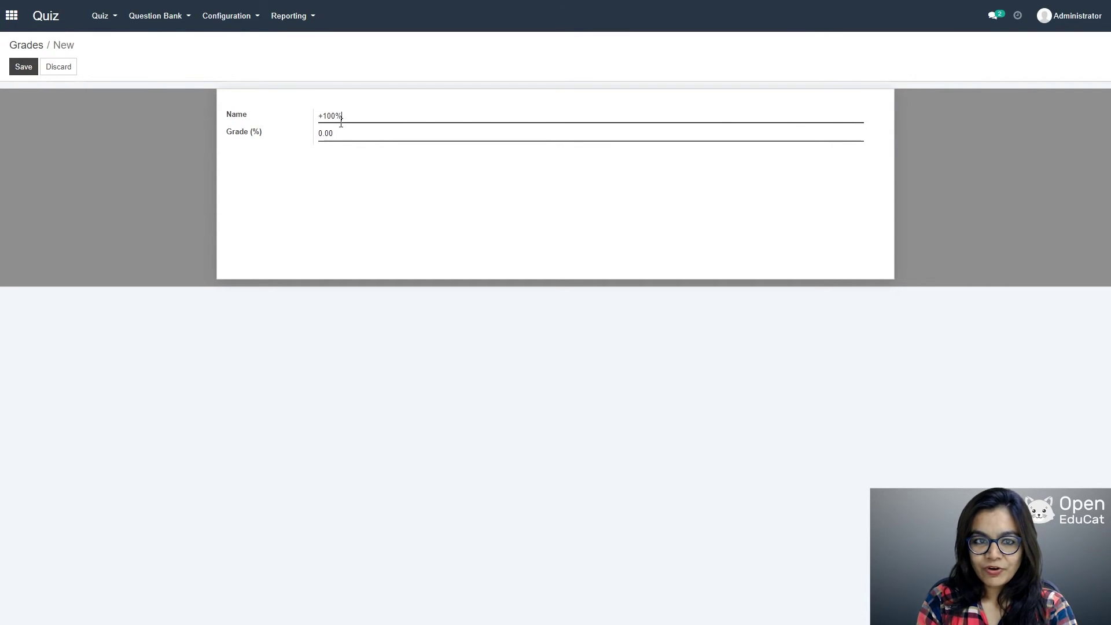
{"action": "left_click", "coordinate": [352, 133]}
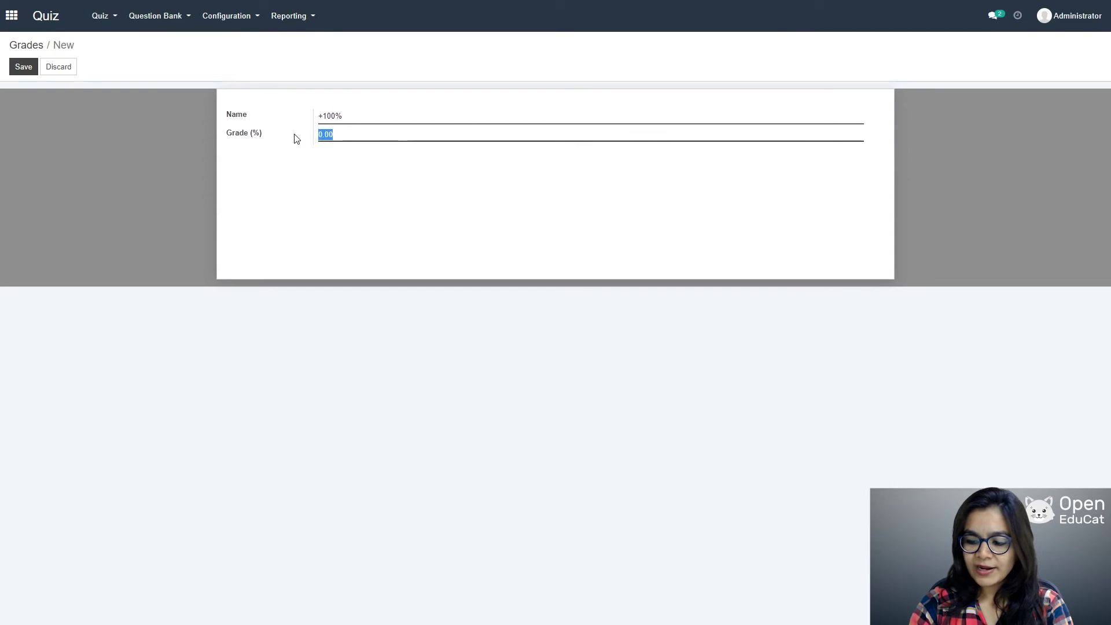
{"action": "type", "text": "10"}
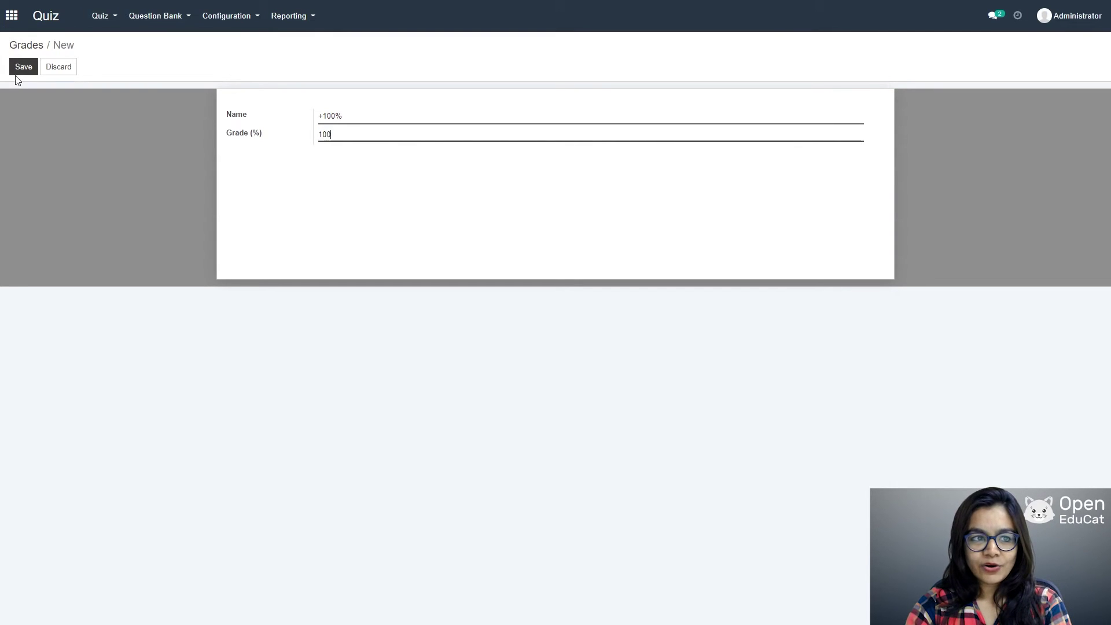
{"action": "left_click", "coordinate": [26, 65]}
Step: Create and save a second quiz grade named +0% with a grade value of 0
{"action": "left_click", "coordinate": [237, 19]}
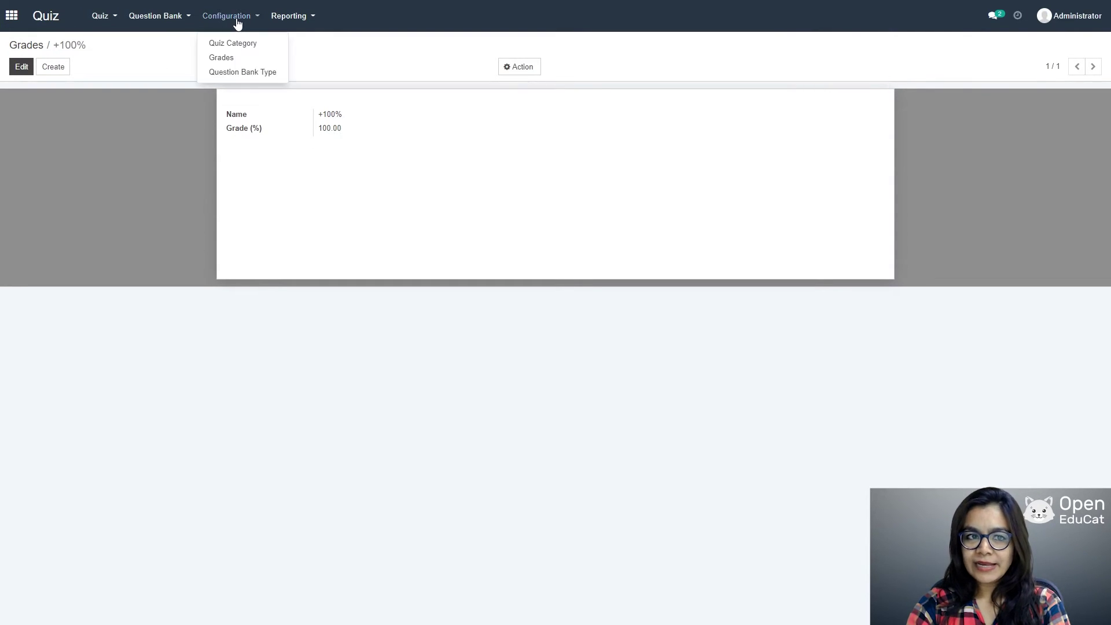
{"action": "left_click", "coordinate": [229, 62]}
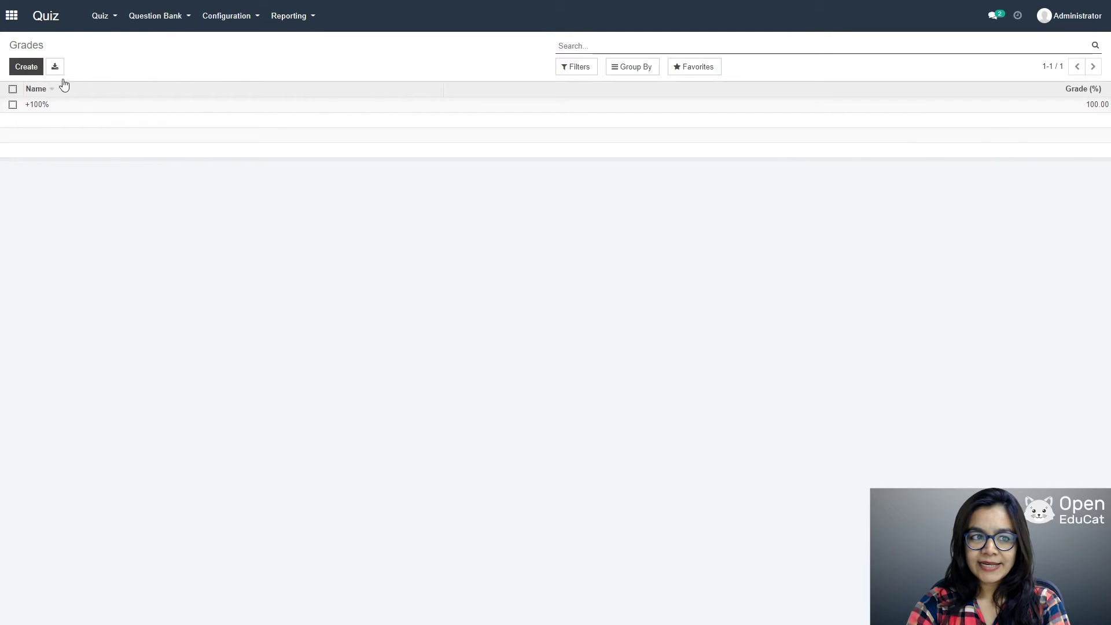
{"action": "left_click", "coordinate": [22, 67]}
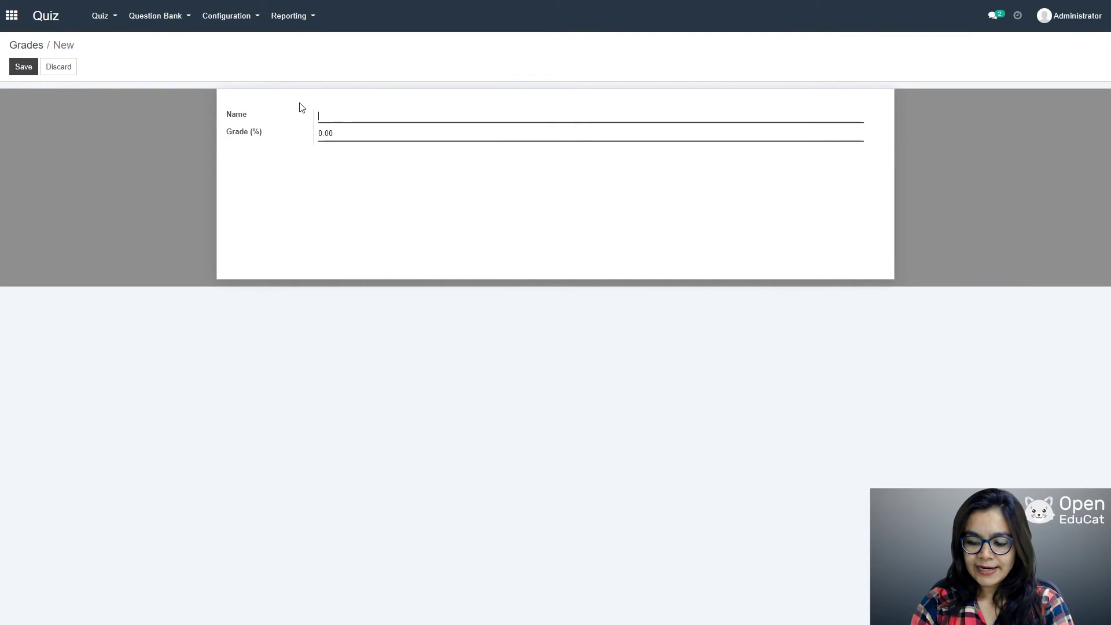
{"action": "type", "text": "+0"}
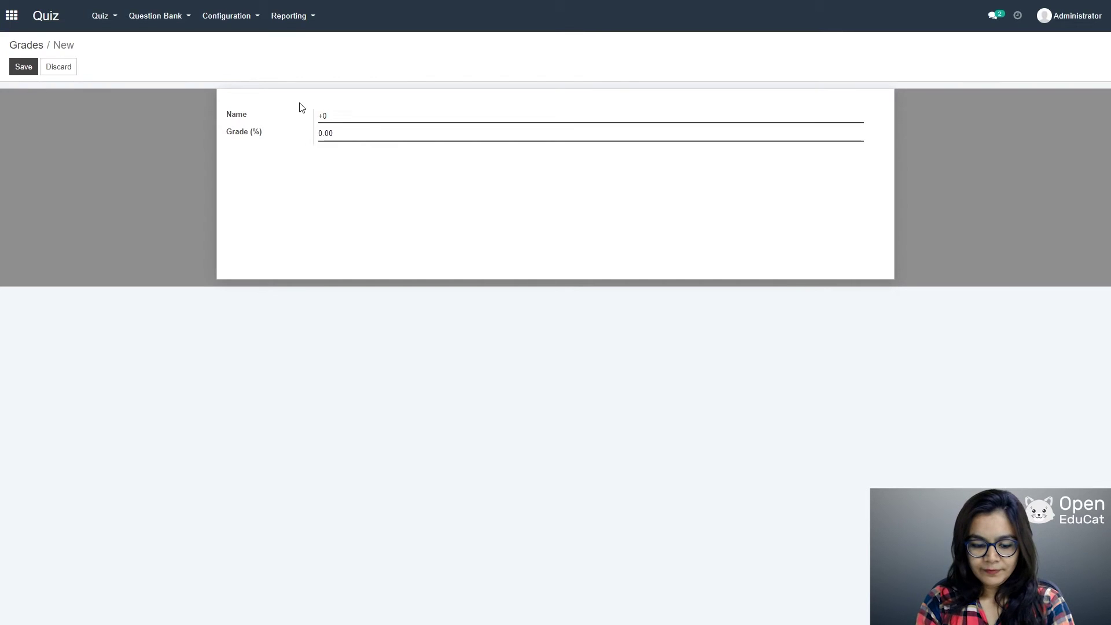
{"action": "type", "text": "%"}
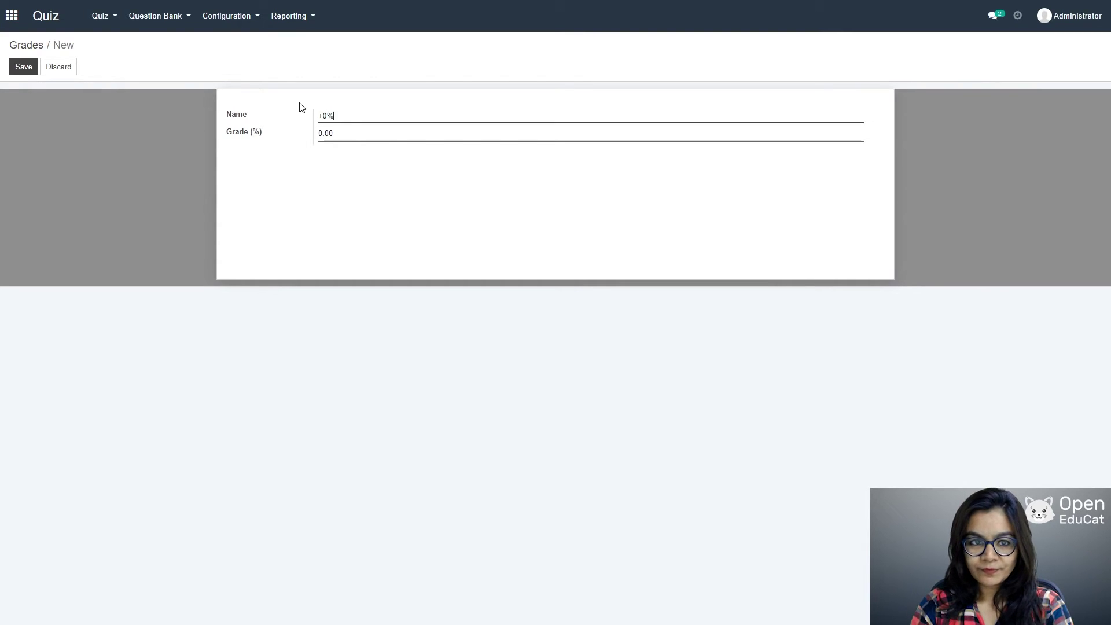
{"action": "left_click", "coordinate": [260, 141]}
{"action": "type", "text": "0"}
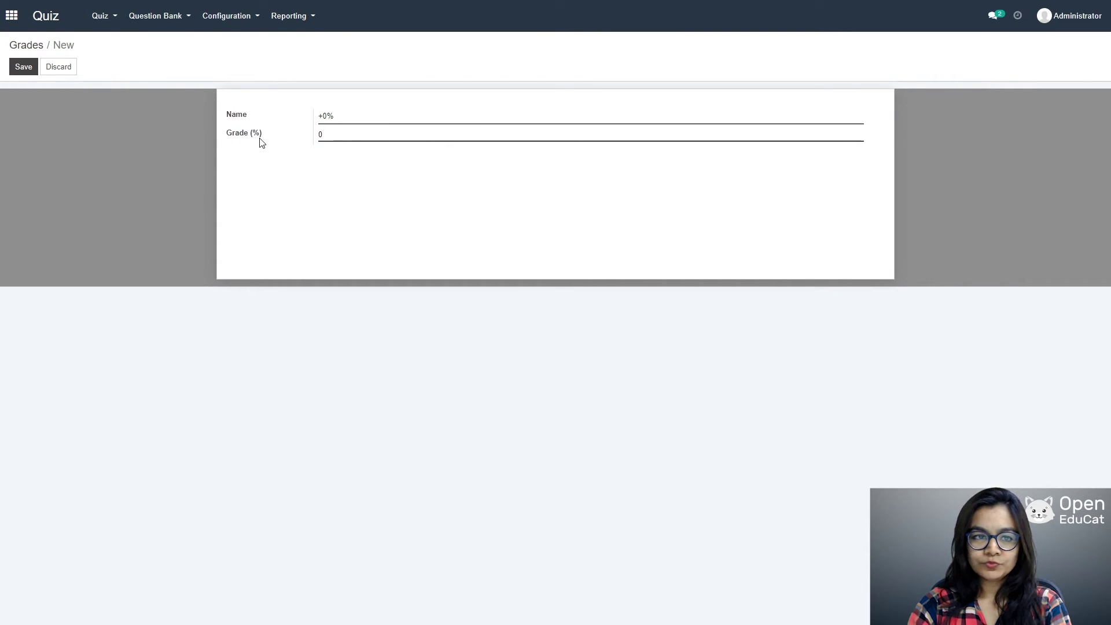
{"action": "left_click", "coordinate": [23, 71]}
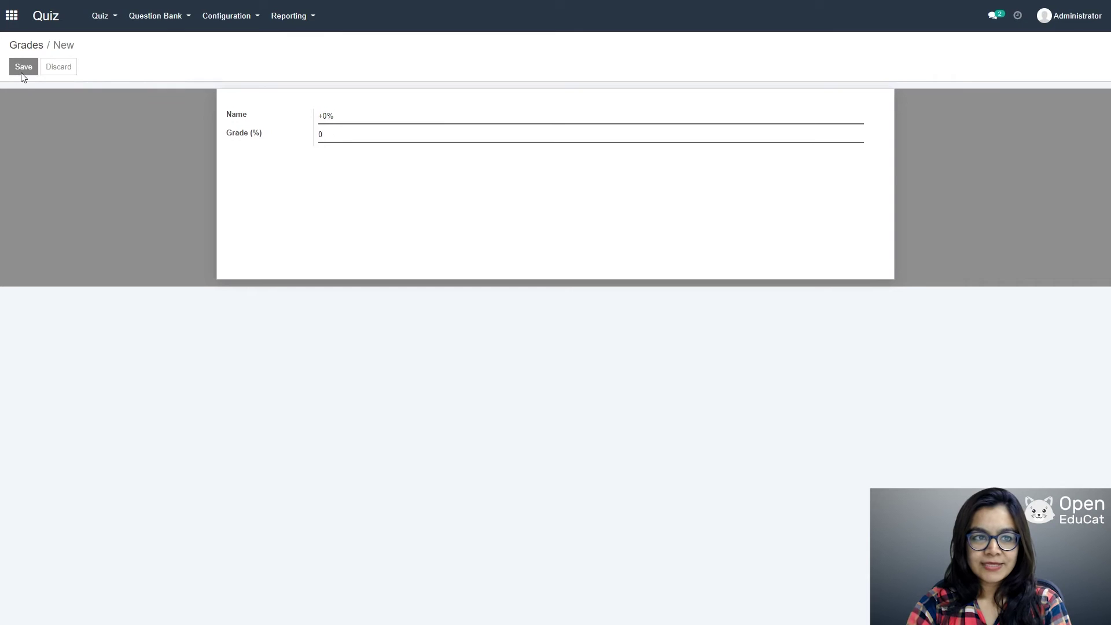
{"action": "left_click", "coordinate": [243, 21]}
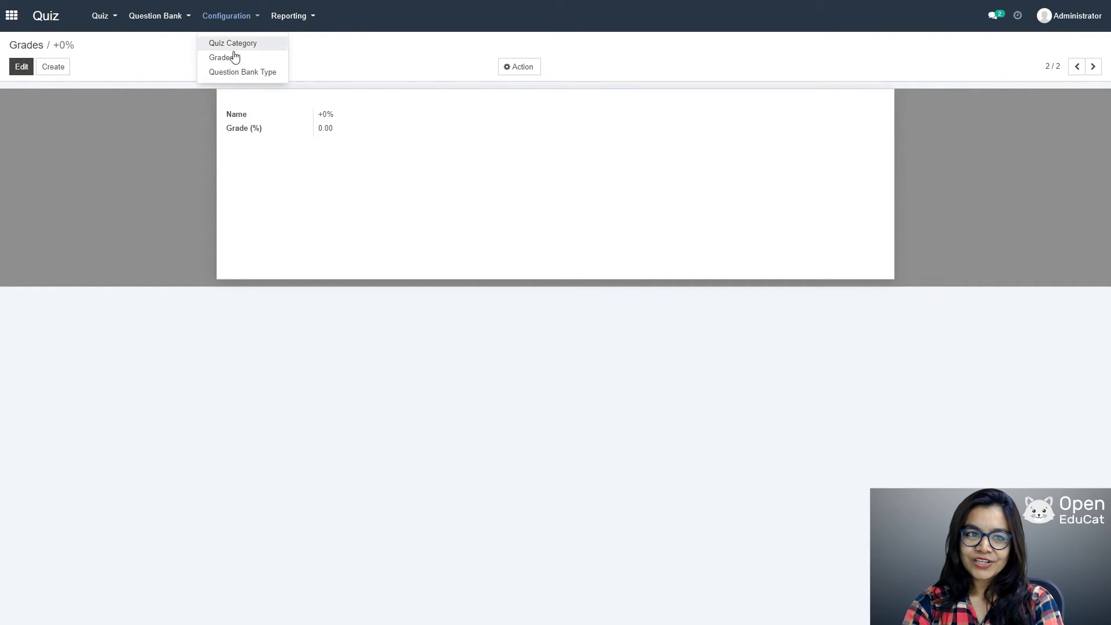
{"action": "left_click", "coordinate": [237, 73]}
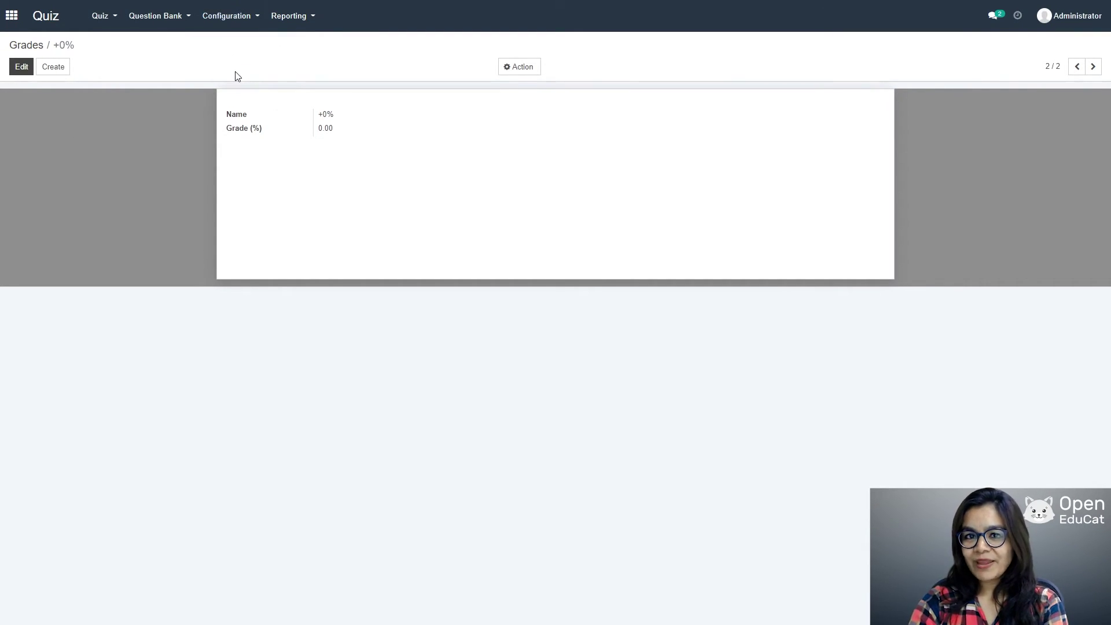
Step: Add a new question bank type with the name 'General knowledge' and save it
{"action": "left_click", "coordinate": [29, 73]}
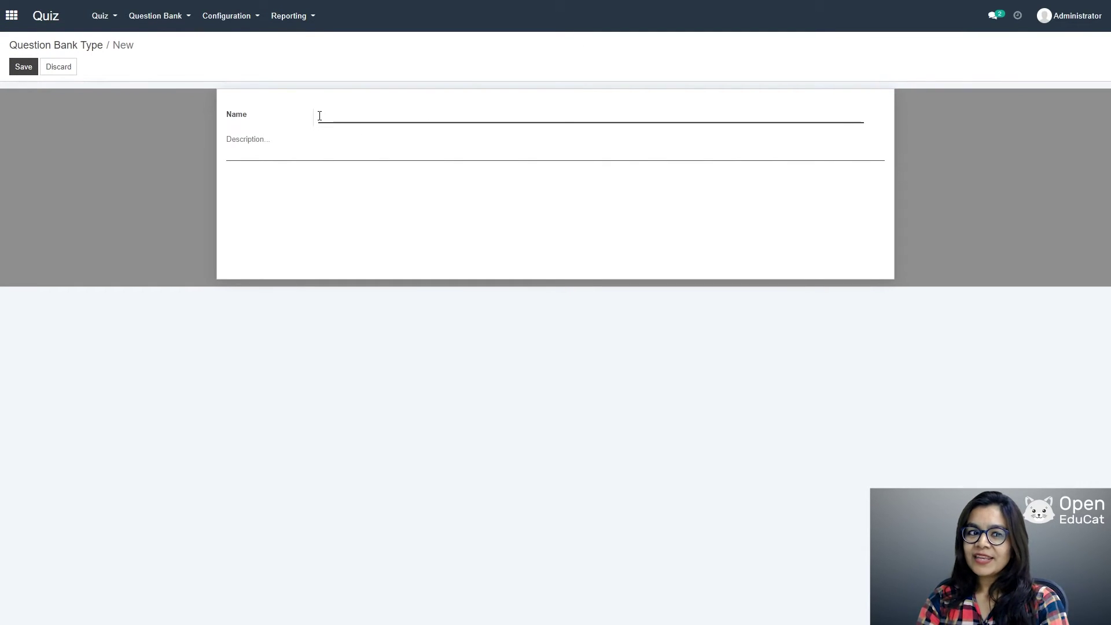
{"action": "type", "text": "General"}
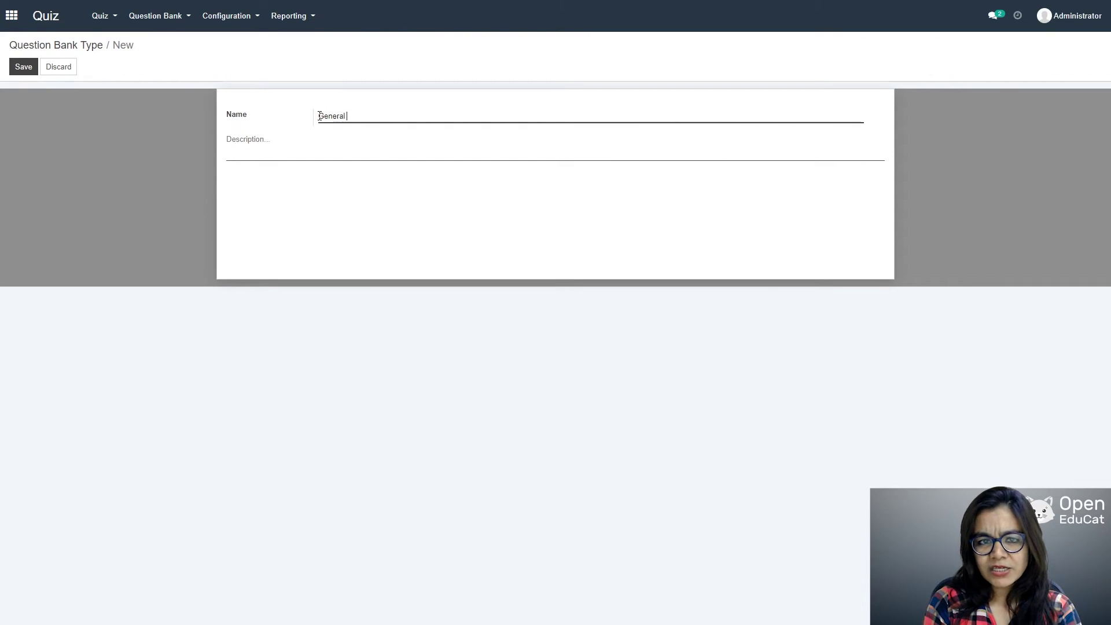
{"action": "type", "text": " k"}
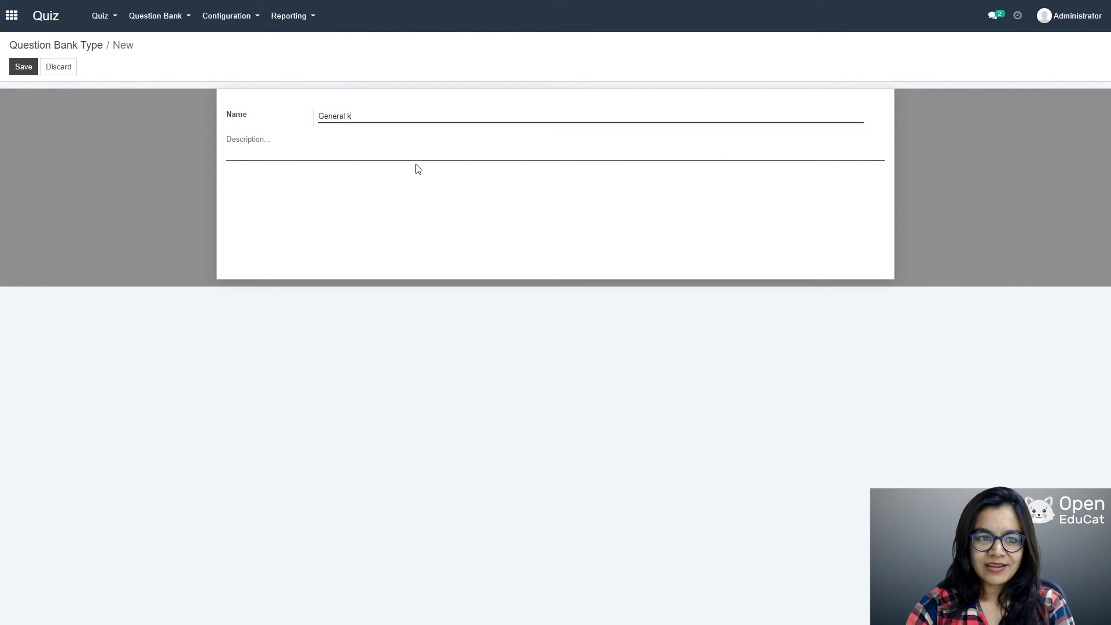
{"action": "type", "text": "nowledge"}
{"action": "left_click", "coordinate": [17, 65]}
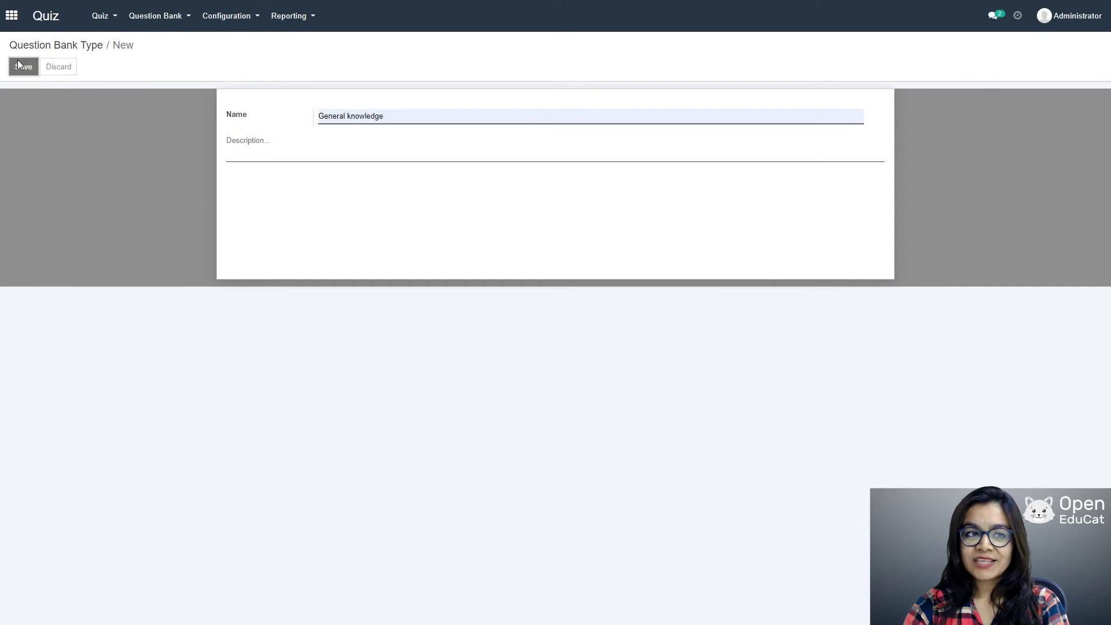
{"action": "left_click", "coordinate": [159, 19]}
{"action": "left_click", "coordinate": [161, 44]}
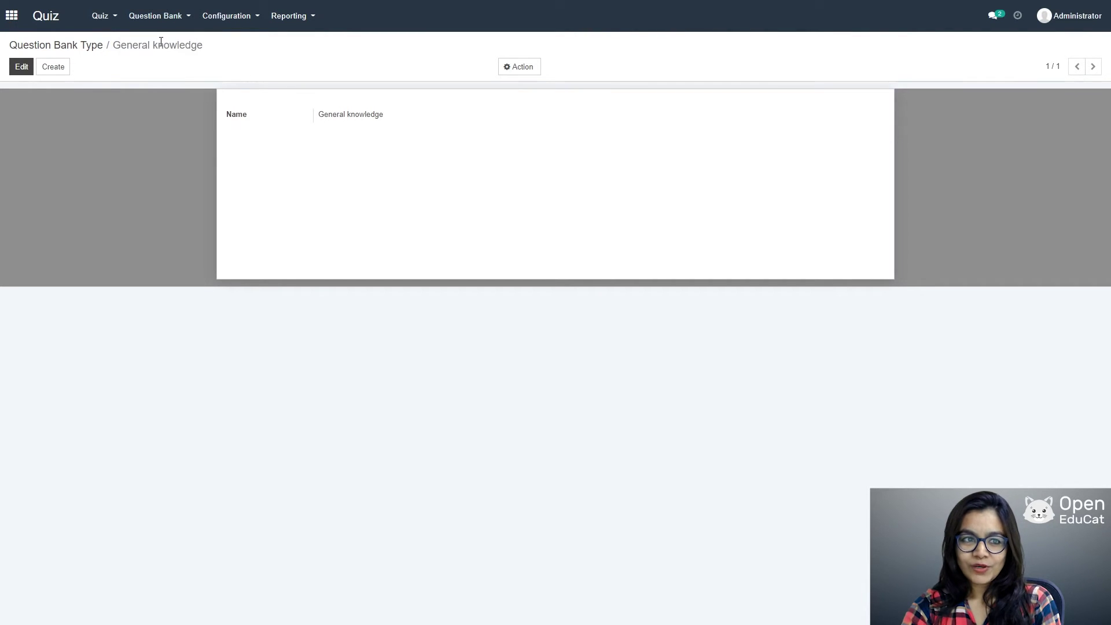
Step: Create a question bank named General knowledge, type General knowledge, and add a question line
{"action": "left_click", "coordinate": [25, 67]}
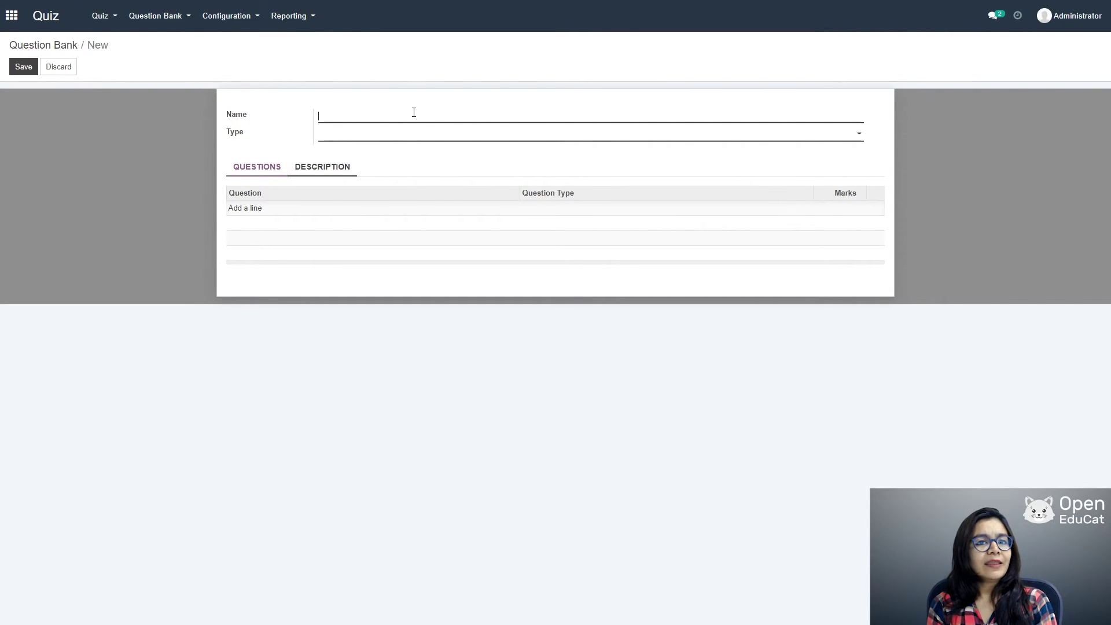
{"action": "type", "text": "gene"}
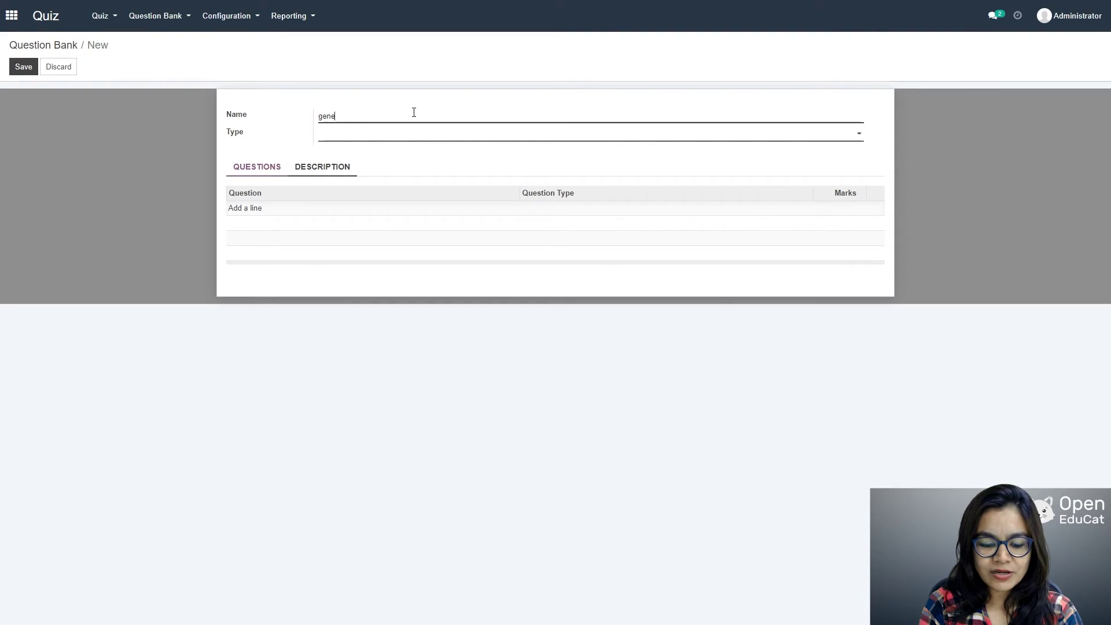
{"action": "type", "text": "ral knowledge"}
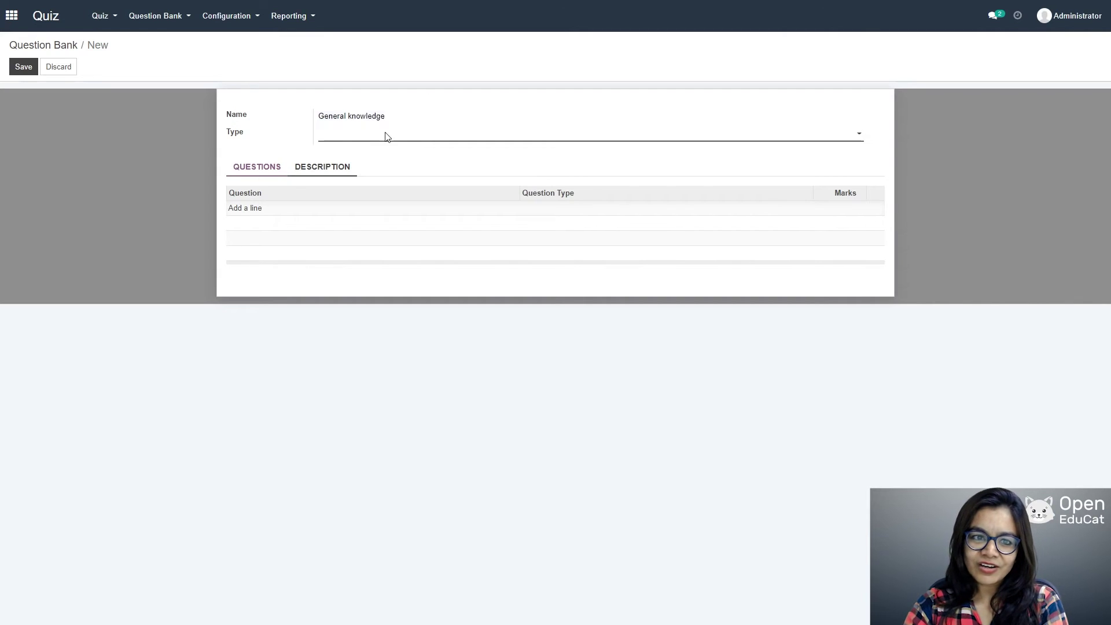
{"action": "left_click", "coordinate": [385, 137]}
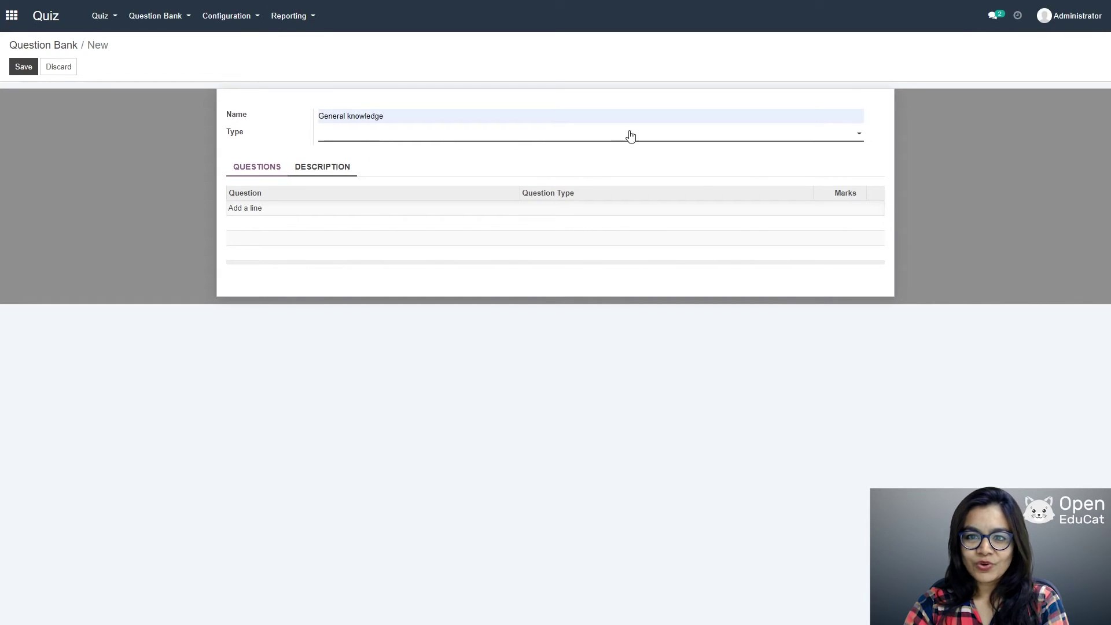
{"action": "left_click", "coordinate": [798, 142]}
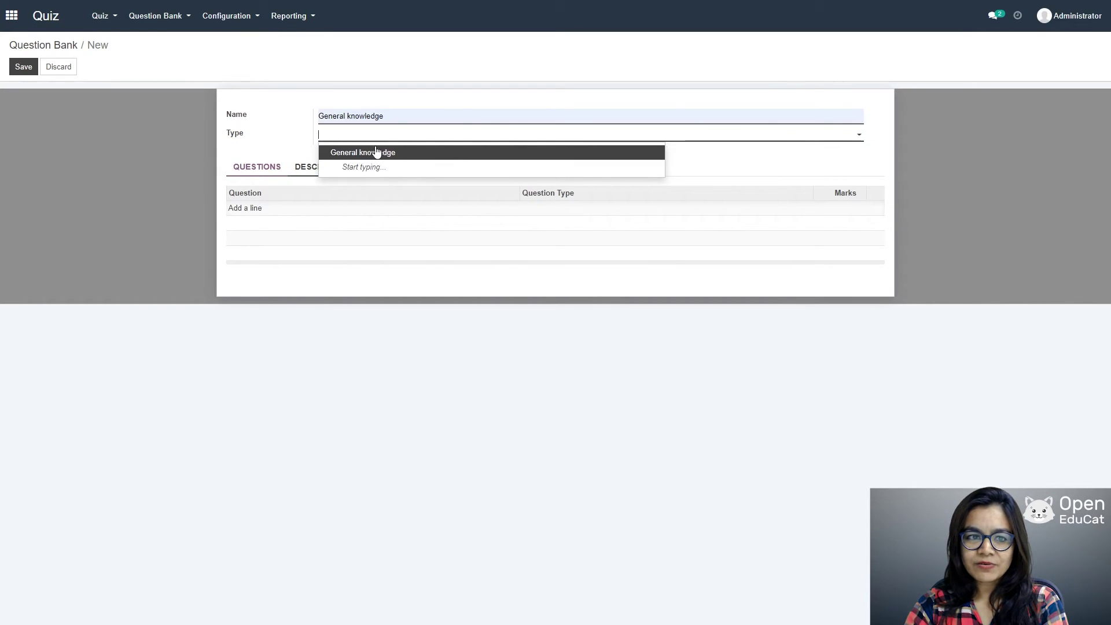
{"action": "left_click", "coordinate": [377, 153]}
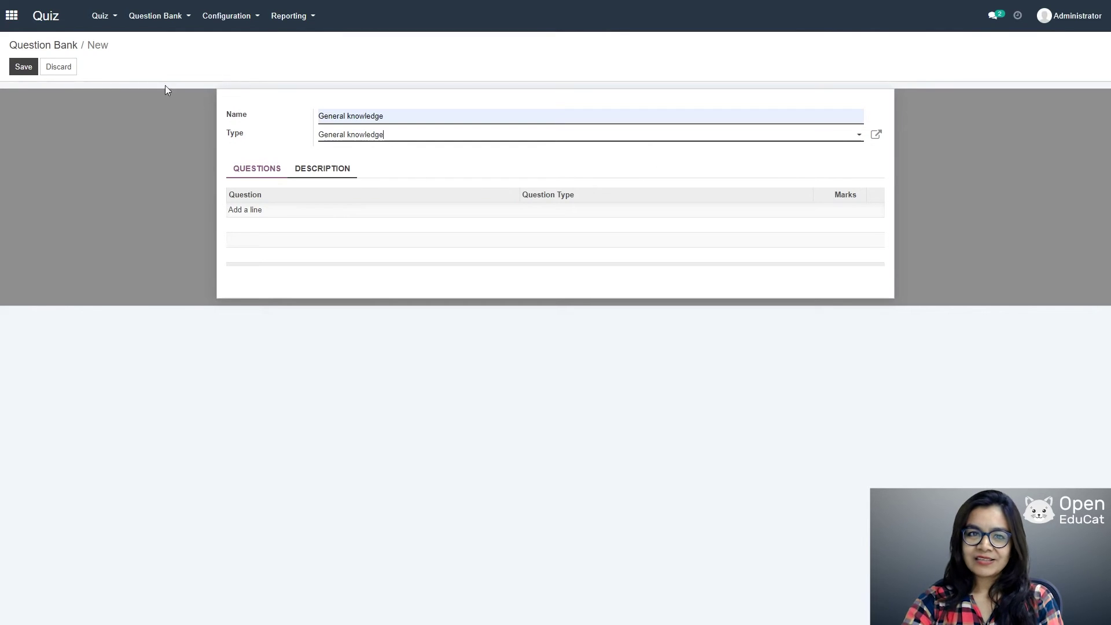
{"action": "left_click", "coordinate": [241, 213]}
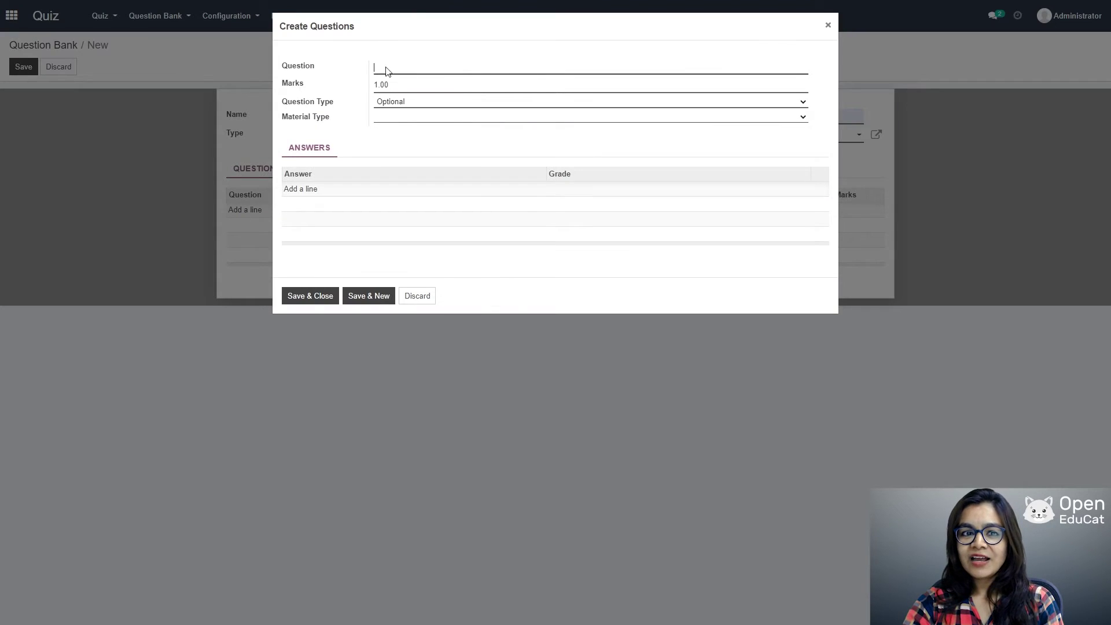
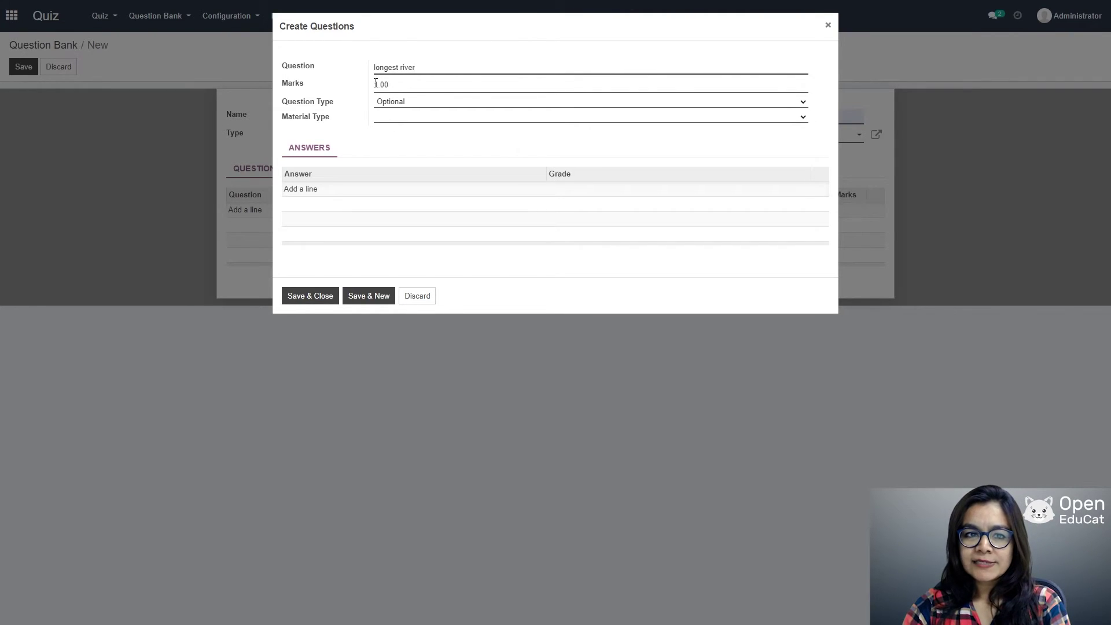
Step: Add the answers nile graded +100% and great ganga graded +0% to the longest river question
{"action": "left_click", "coordinate": [781, 105]}
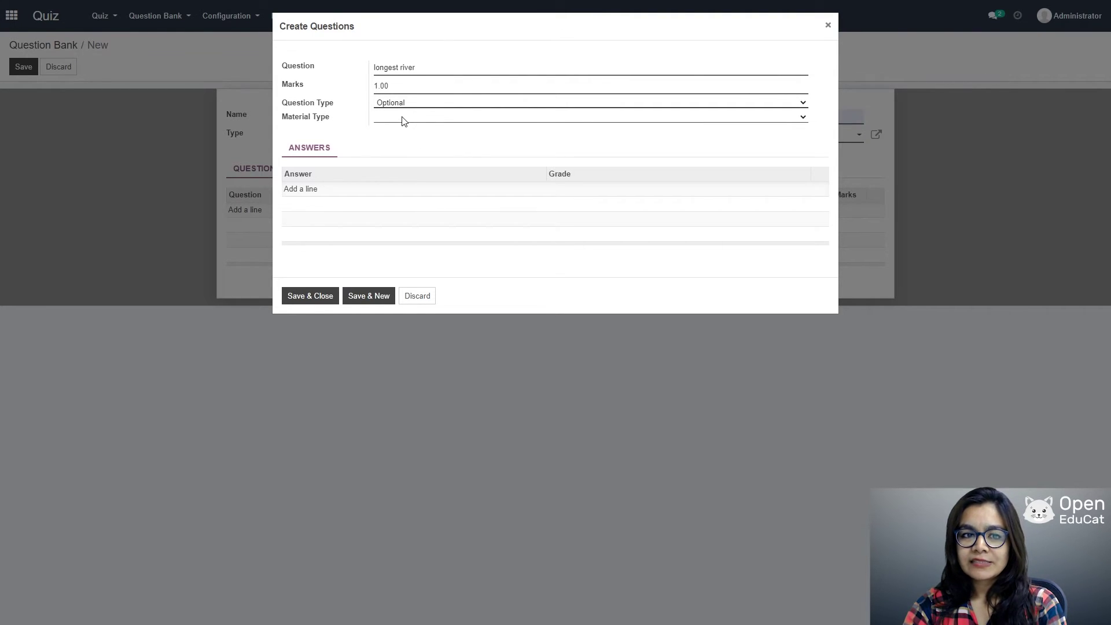
{"action": "left_click", "coordinate": [296, 191]}
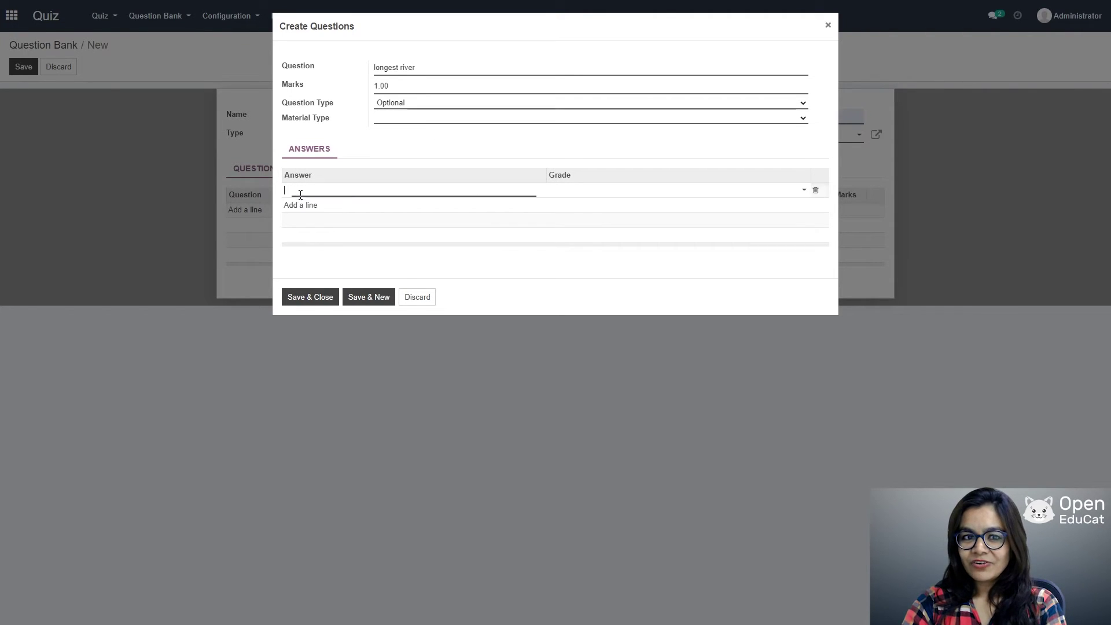
{"action": "type", "text": "nile"}
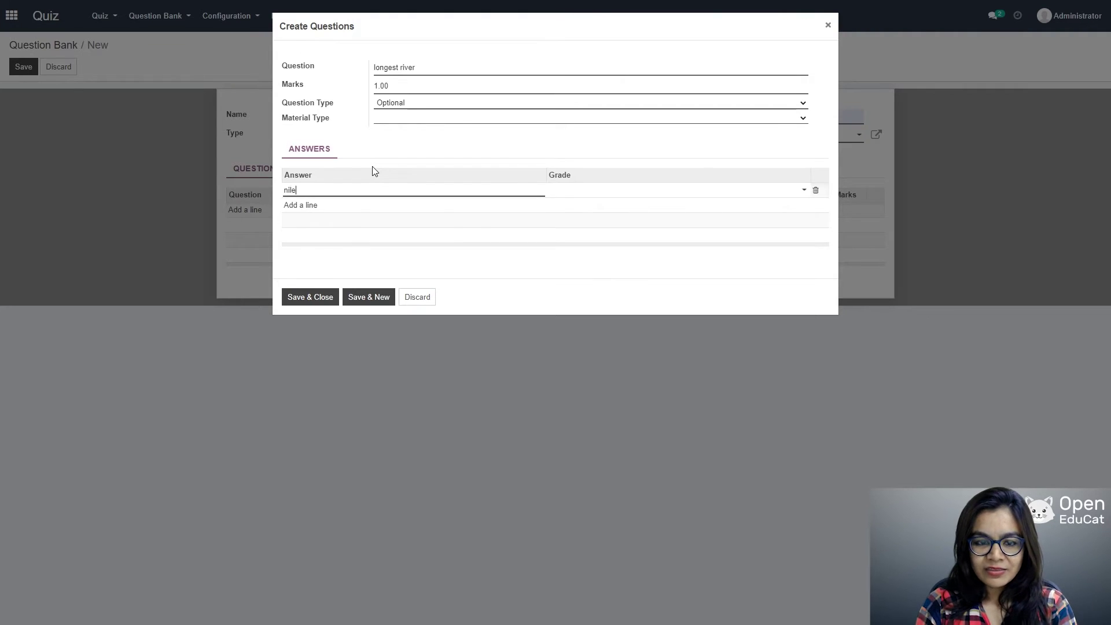
{"action": "key", "text": "Tab"}
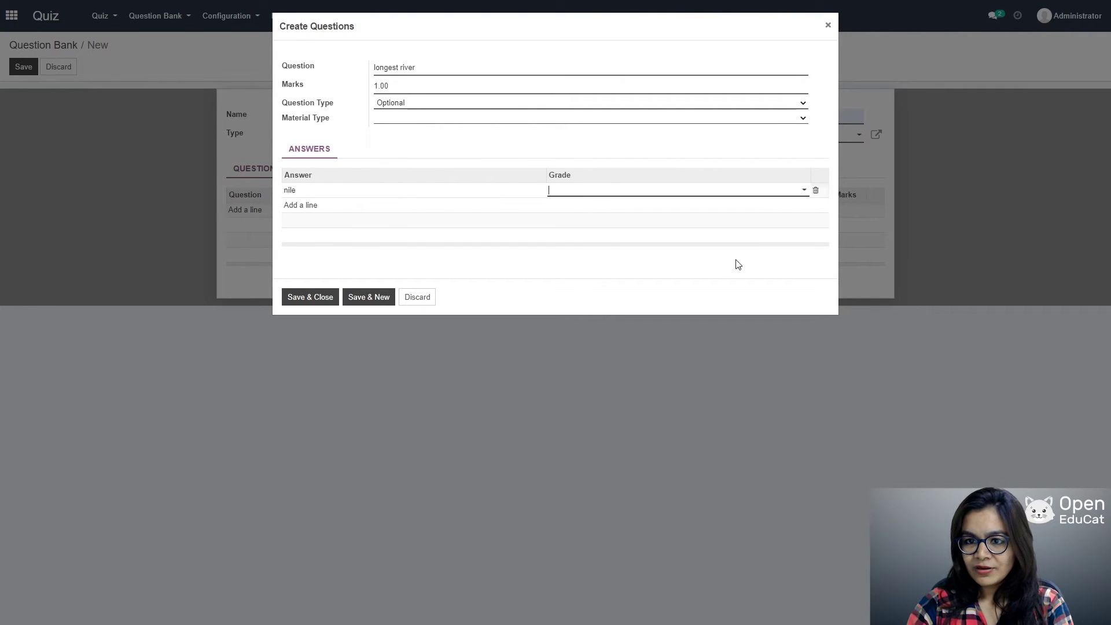
{"action": "left_click", "coordinate": [796, 190]}
{"action": "left_click", "coordinate": [560, 207]}
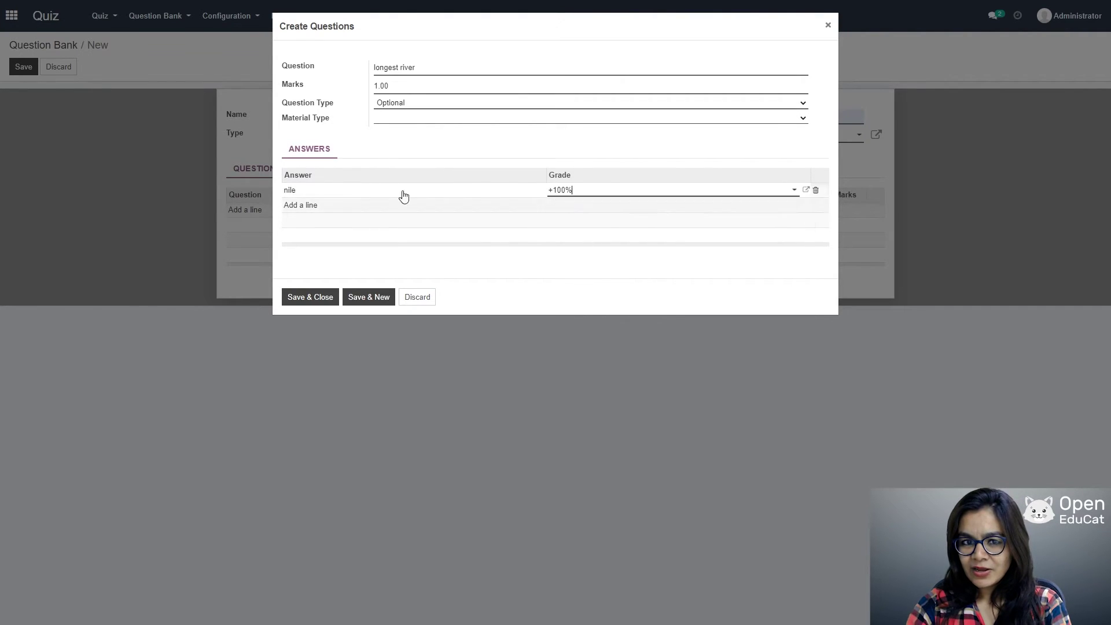
{"action": "left_click", "coordinate": [302, 206]}
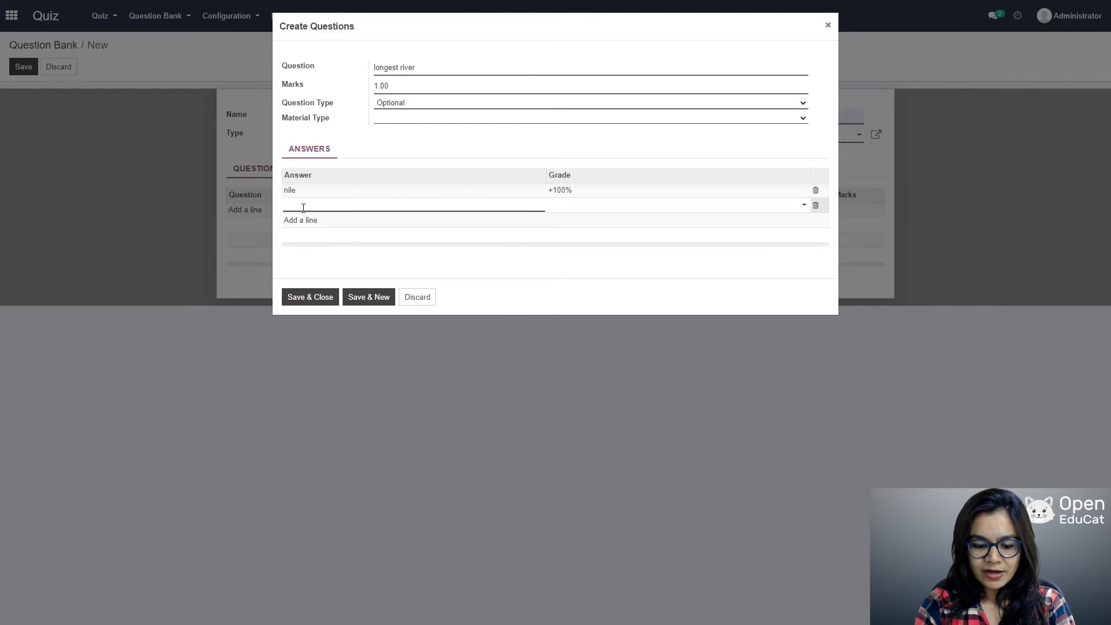
{"action": "type", "text": "grea"}
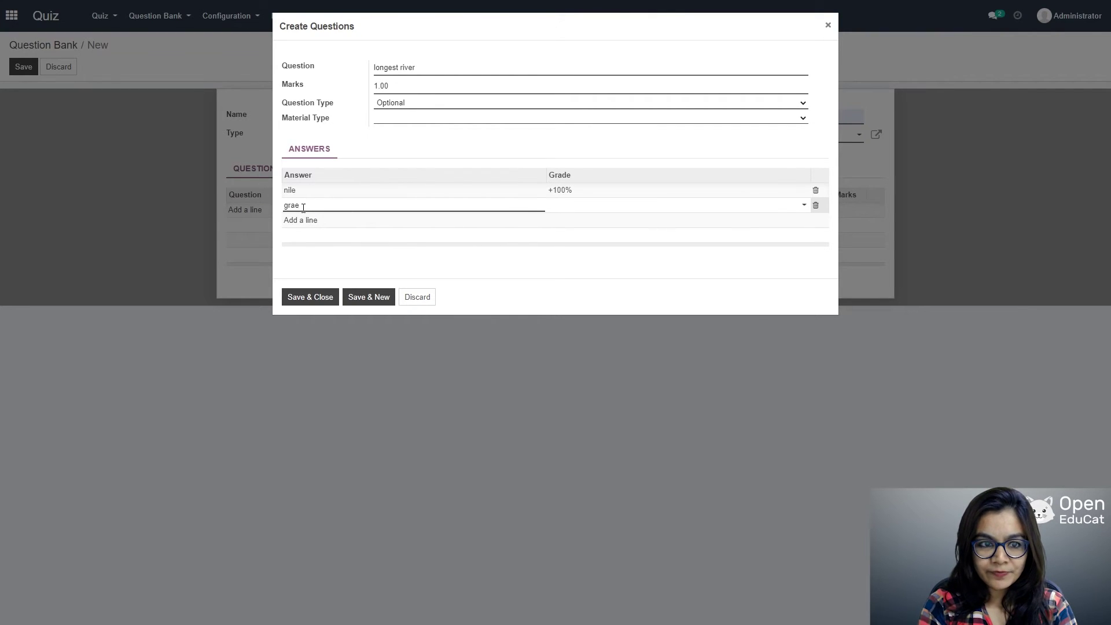
{"action": "type", "text": "t ganga"}
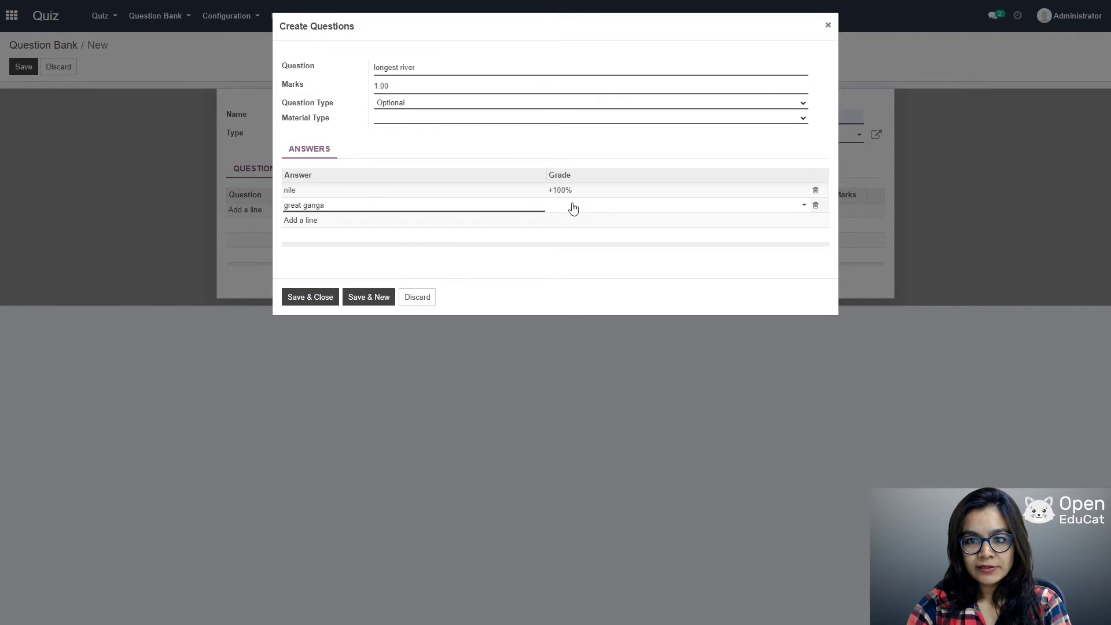
{"action": "left_click", "coordinate": [800, 206]}
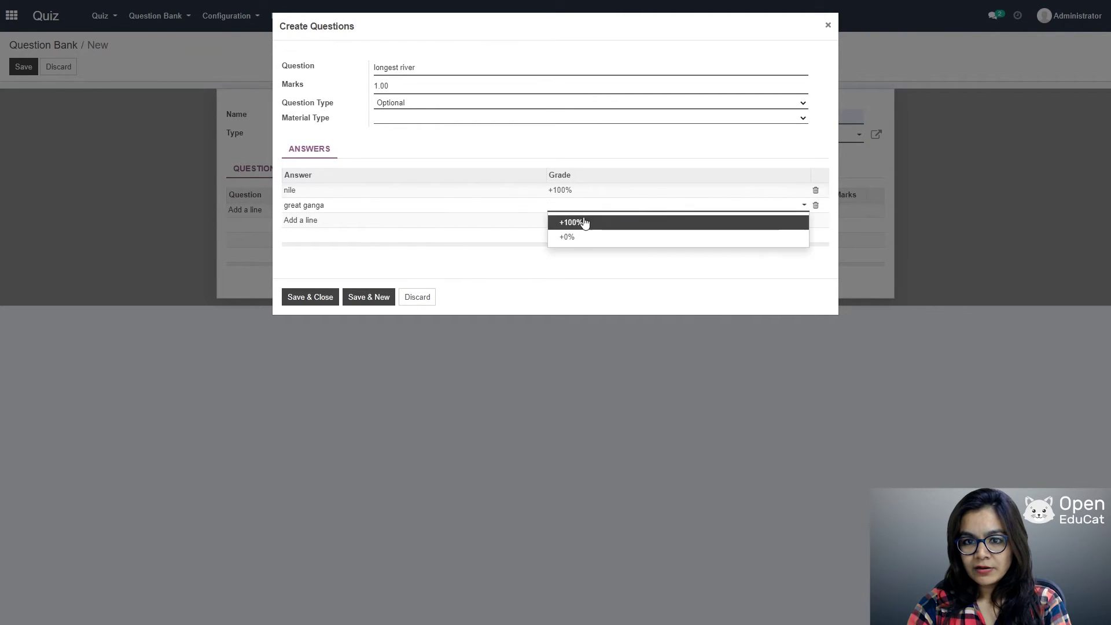
{"action": "left_click", "coordinate": [567, 237]}
Step: Add the answers amazon and Narmada, each graded +0%, then save the question
{"action": "left_click", "coordinate": [308, 221]}
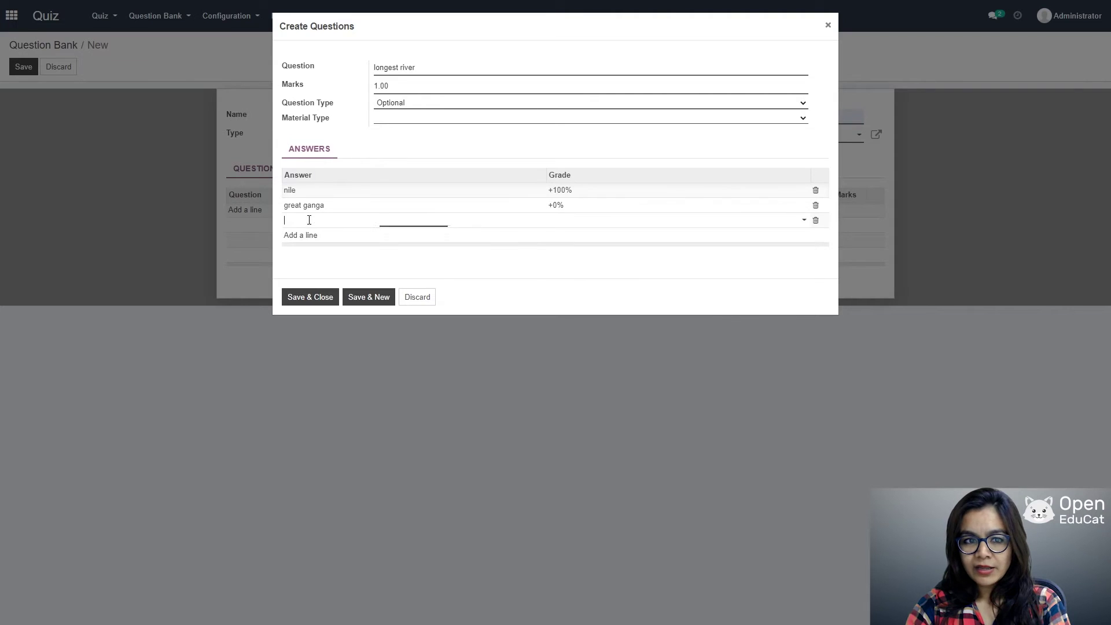
{"action": "type", "text": "amazon"}
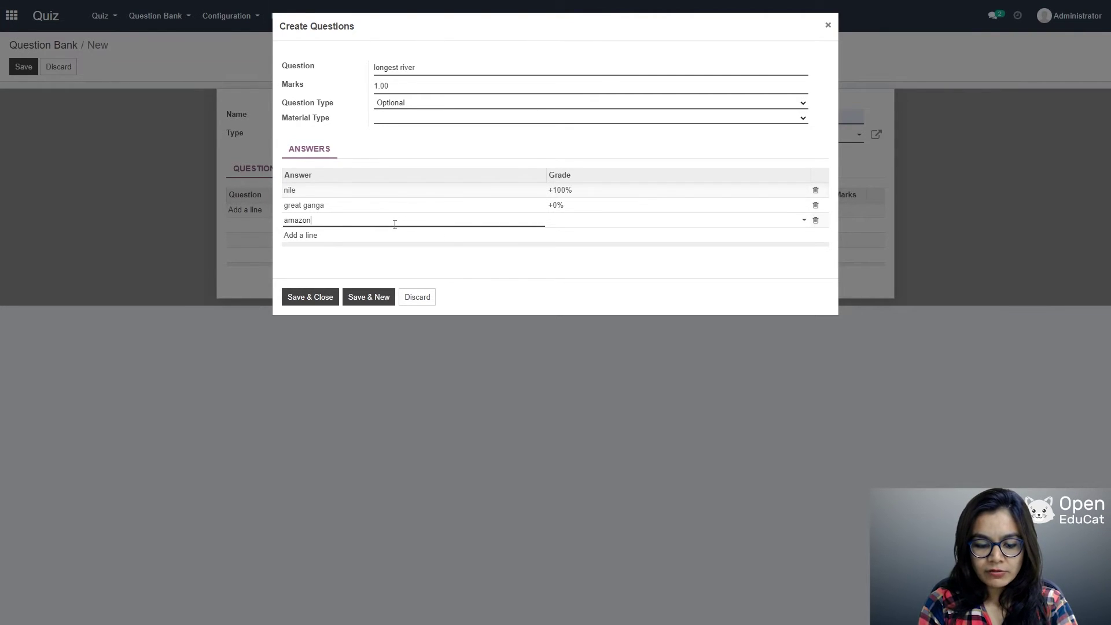
{"action": "key", "text": "Tab"}
{"action": "left_click", "coordinate": [804, 223]}
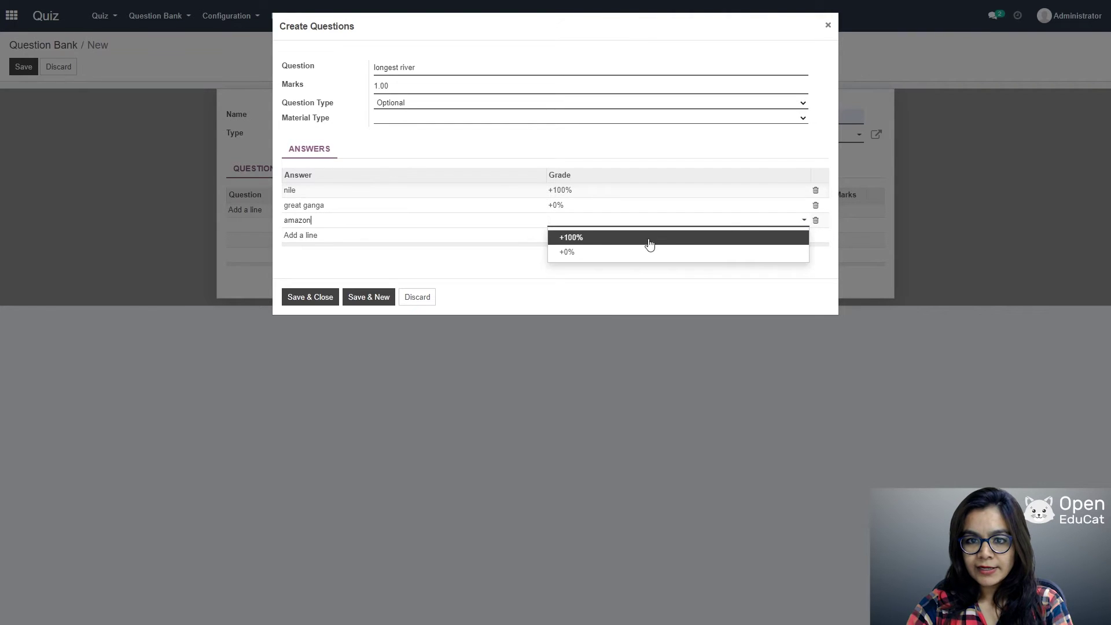
{"action": "left_click", "coordinate": [578, 250]}
{"action": "left_click", "coordinate": [297, 235]}
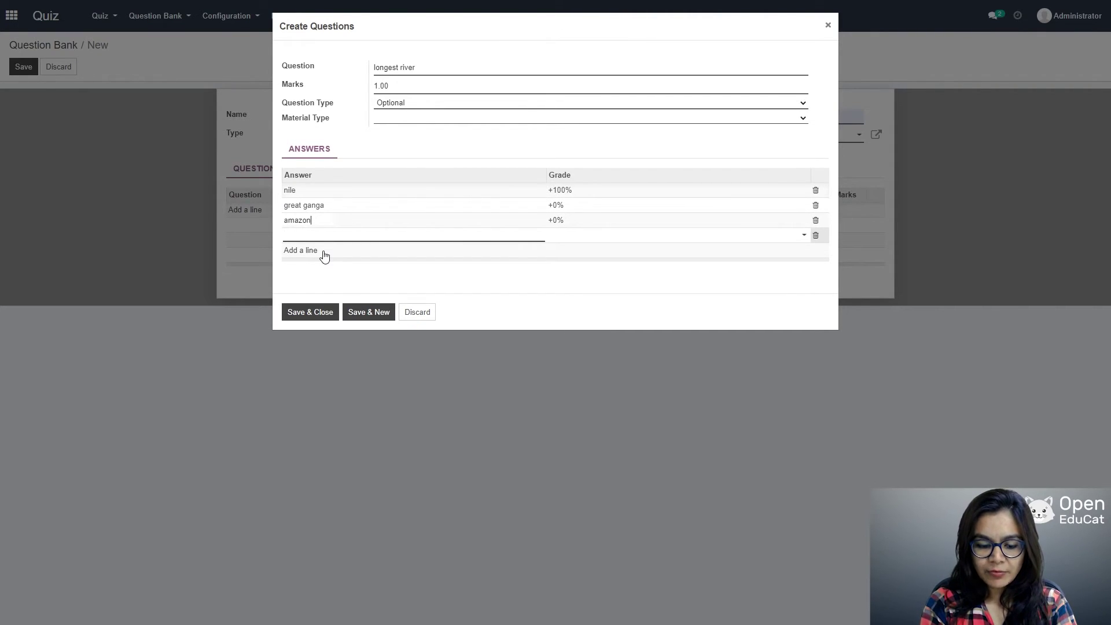
{"action": "type", "text": "Narmada"}
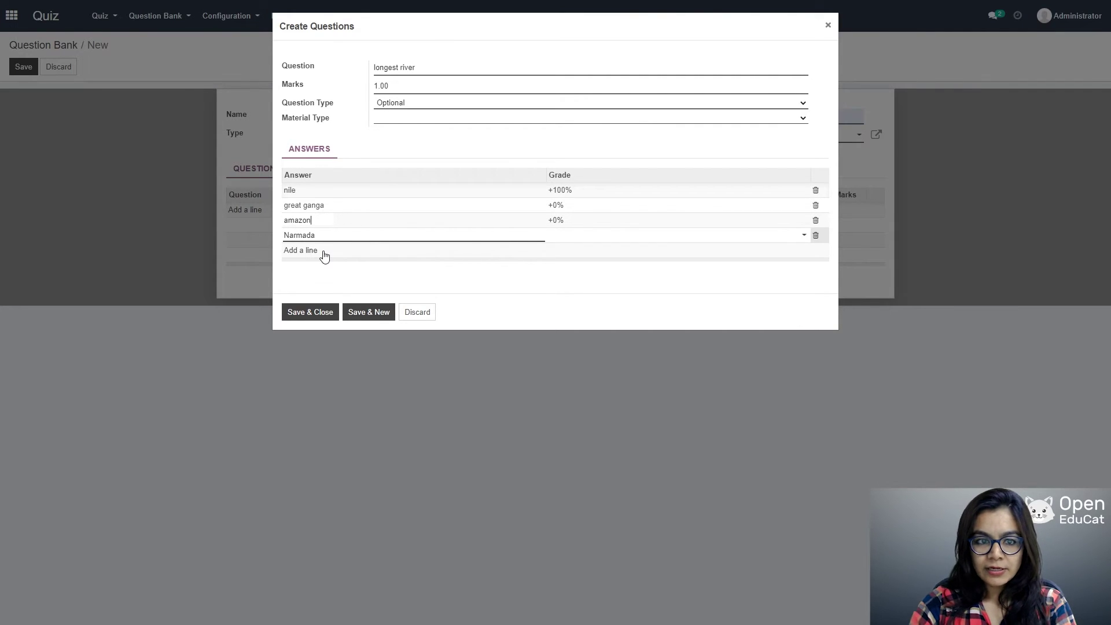
{"action": "left_click", "coordinate": [800, 238]}
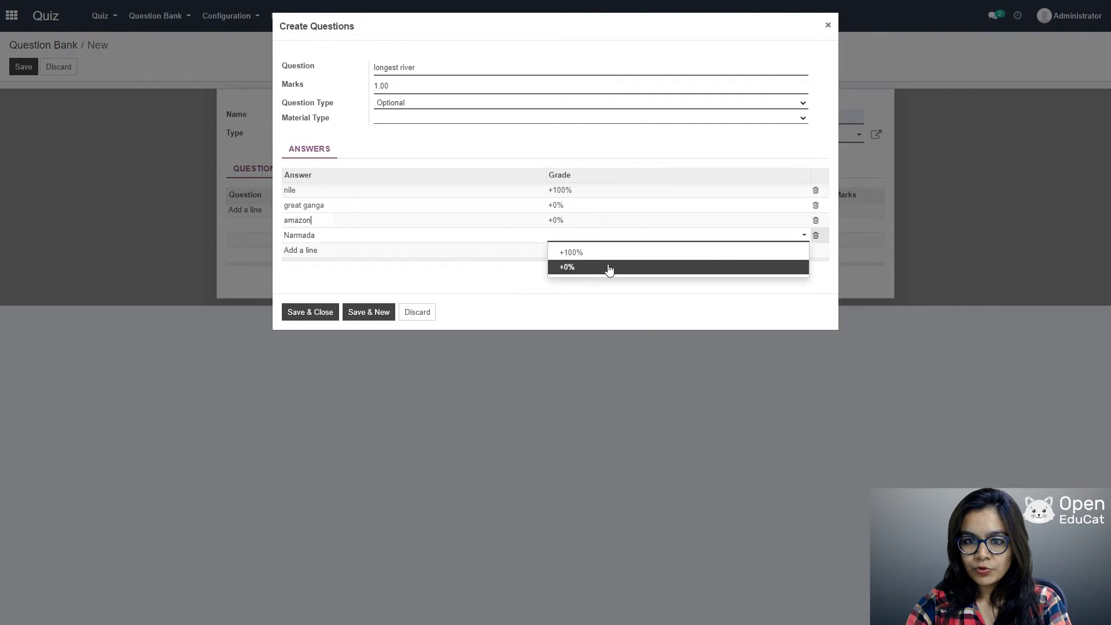
{"action": "left_click", "coordinate": [609, 269]}
{"action": "left_click", "coordinate": [306, 314]}
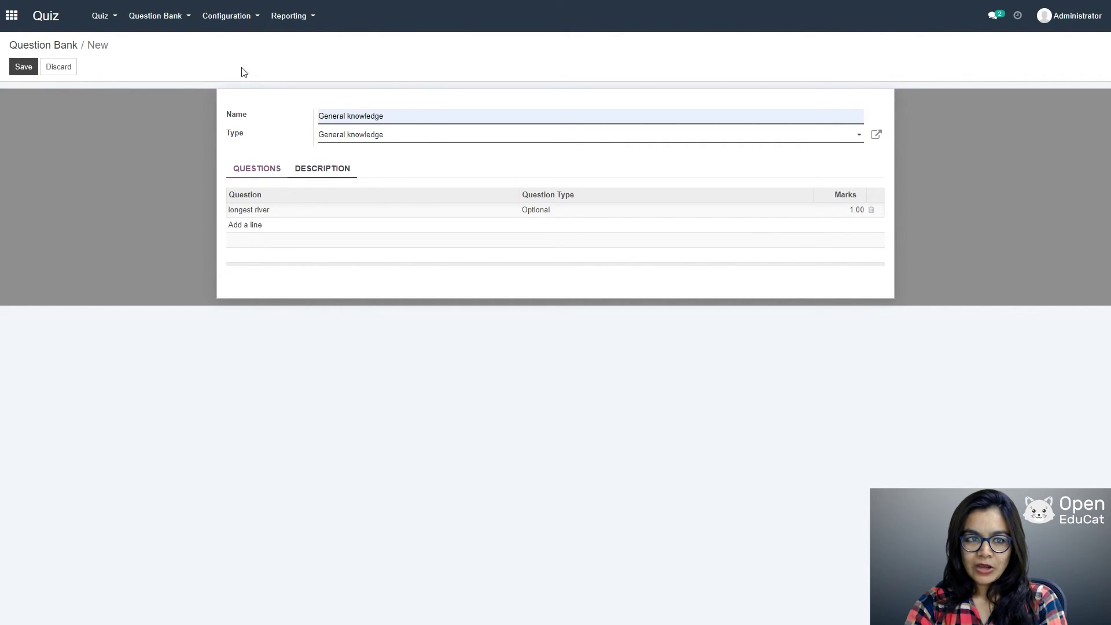
Step: Add the question 'small country in the world' worth 1.00 marks and start its first answer line
{"action": "left_click", "coordinate": [249, 226]}
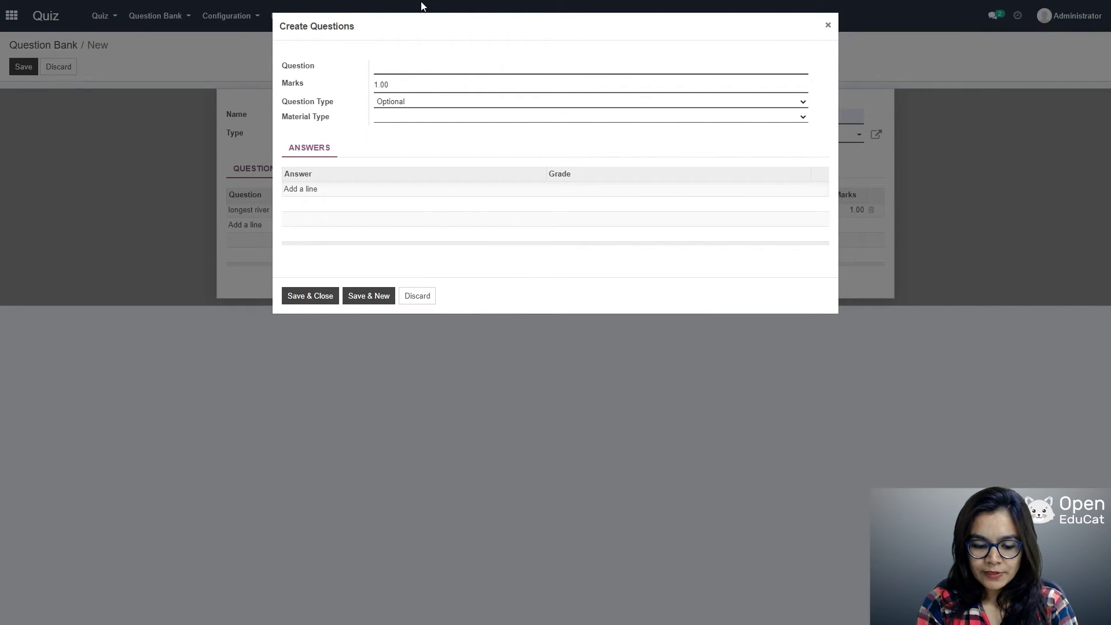
{"action": "type", "text": "small contr"}
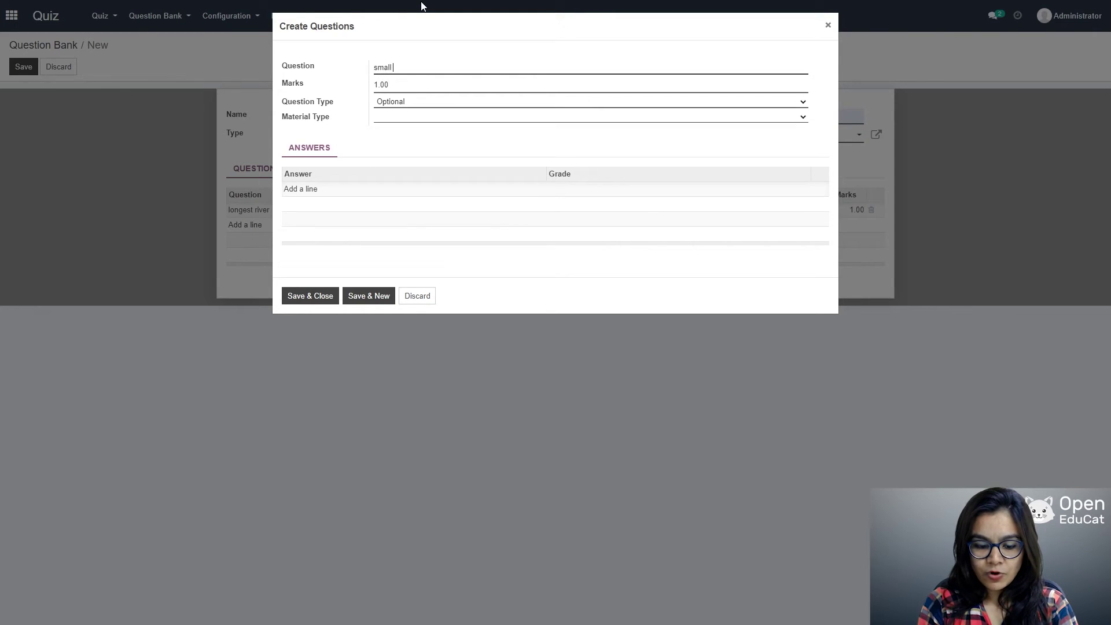
{"action": "type", "text": "a"}
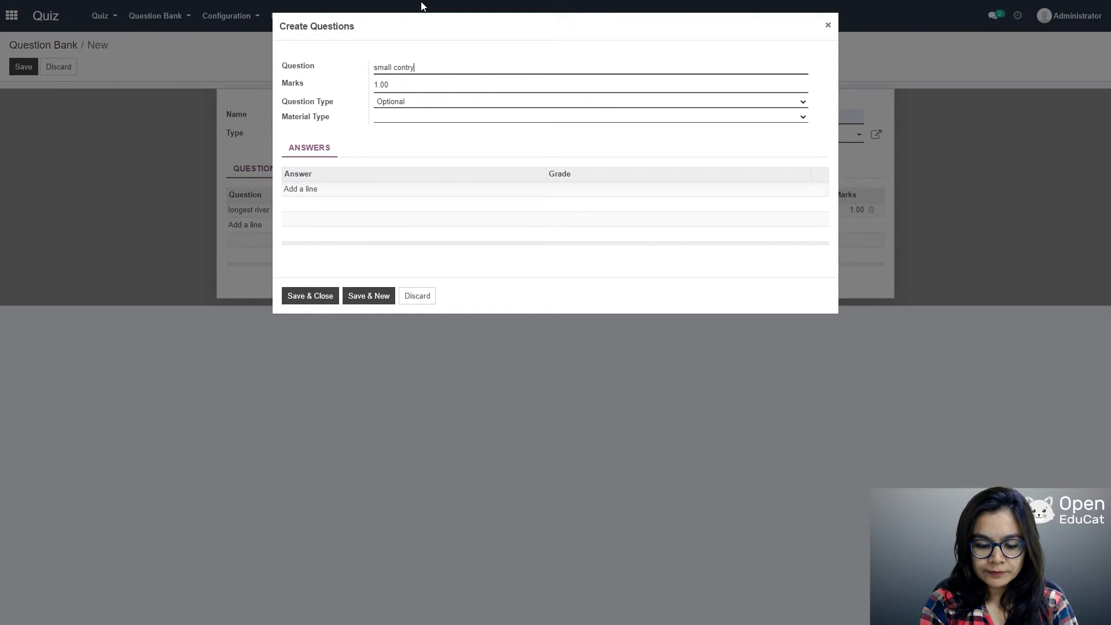
{"action": "key", "text": "BackSpace"}
{"action": "key", "text": "BackSpace"}
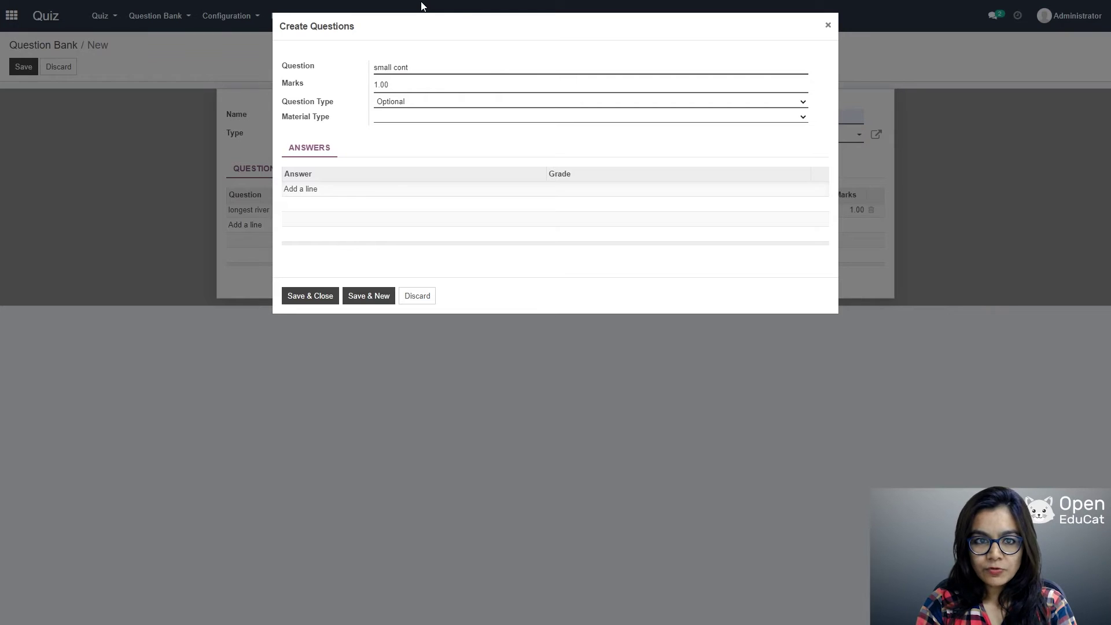
{"action": "key", "text": "BackSpace"}
{"action": "key", "text": "BackSpace"}
{"action": "type", "text": "untr"}
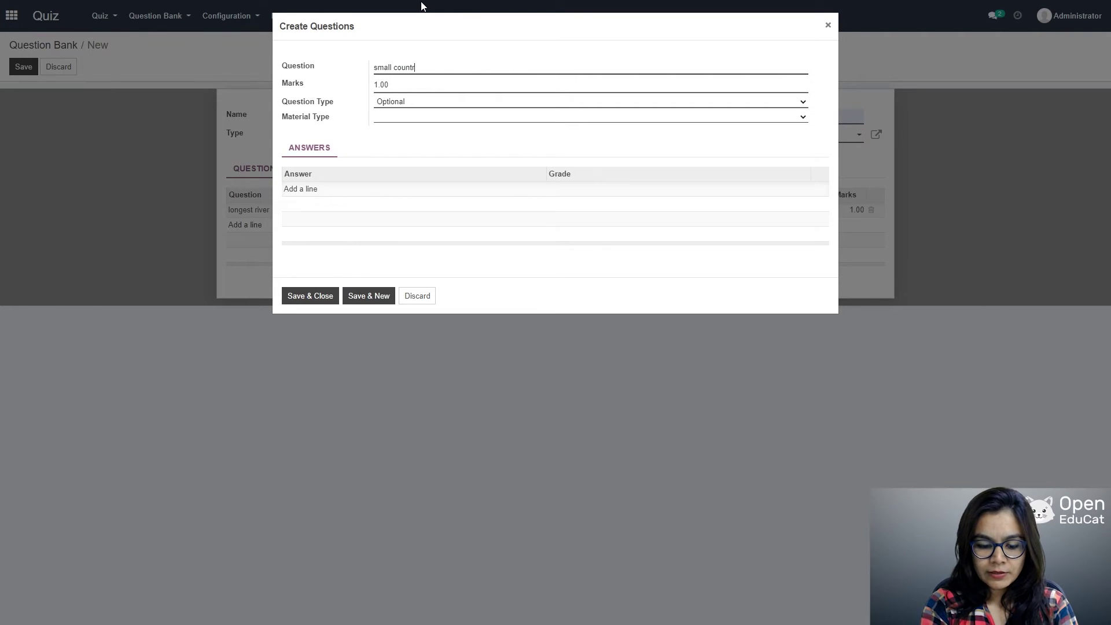
{"action": "type", "text": "y in t"}
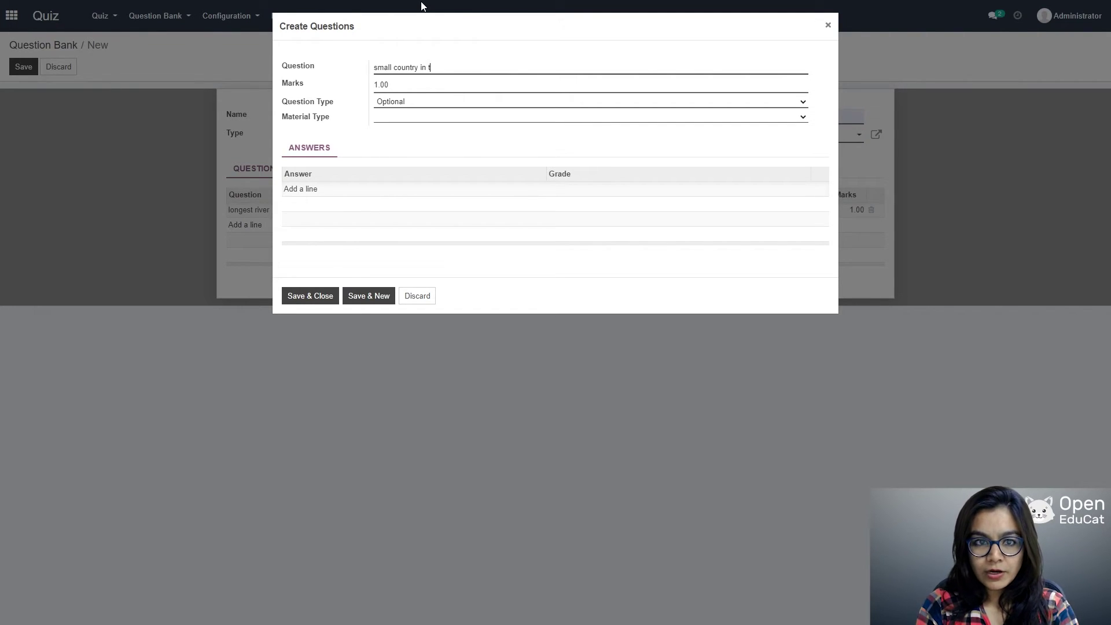
{"action": "type", "text": "he world"}
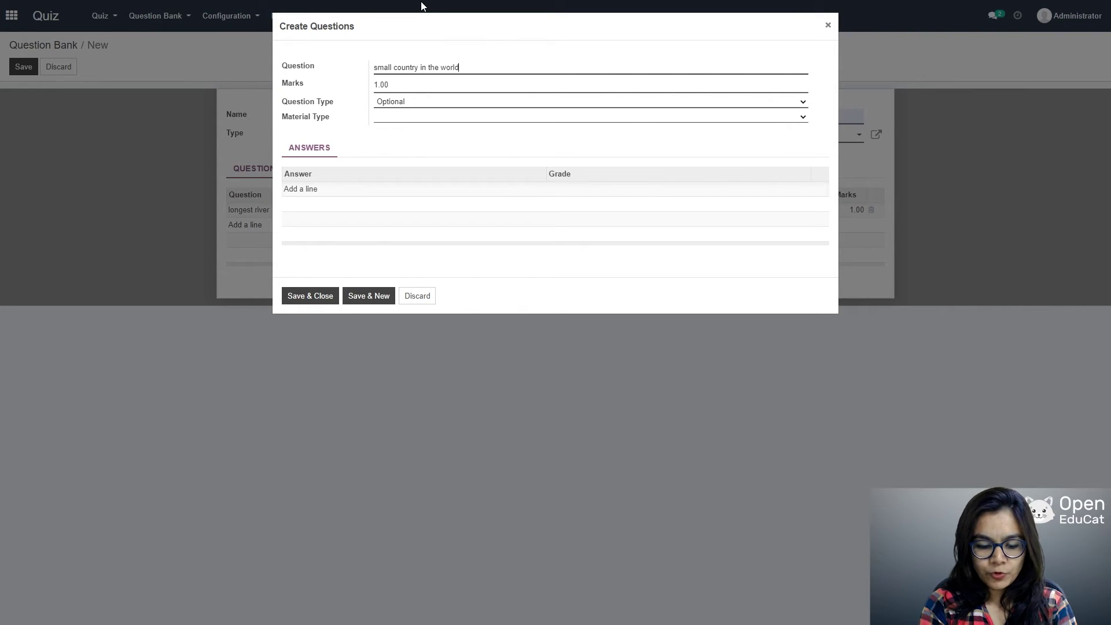
{"action": "key", "text": "Tab"}
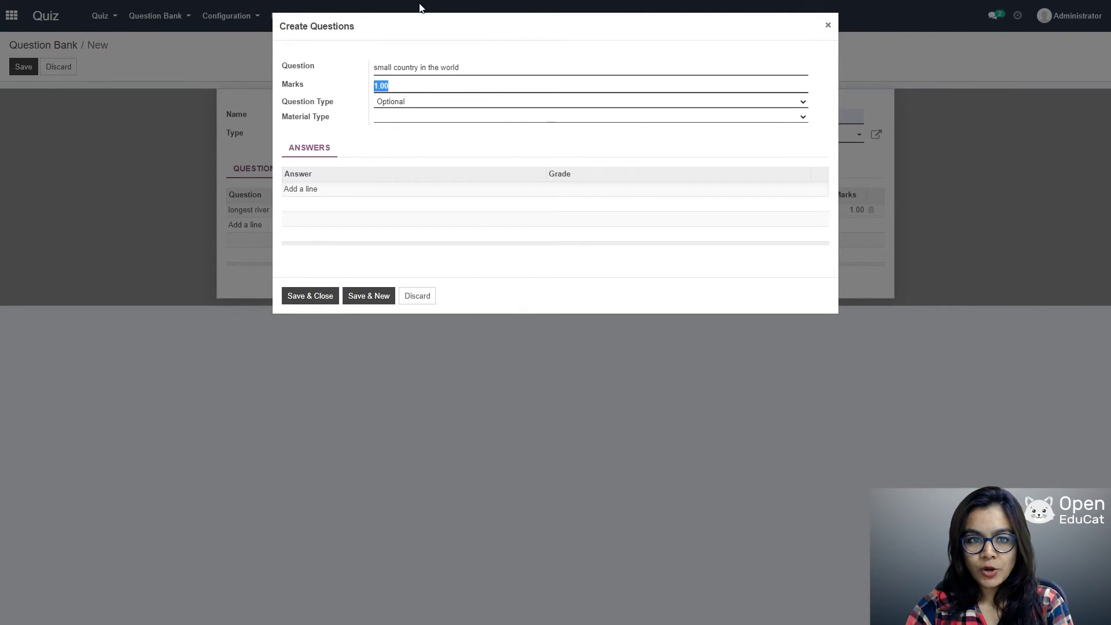
{"action": "left_click", "coordinate": [324, 193]}
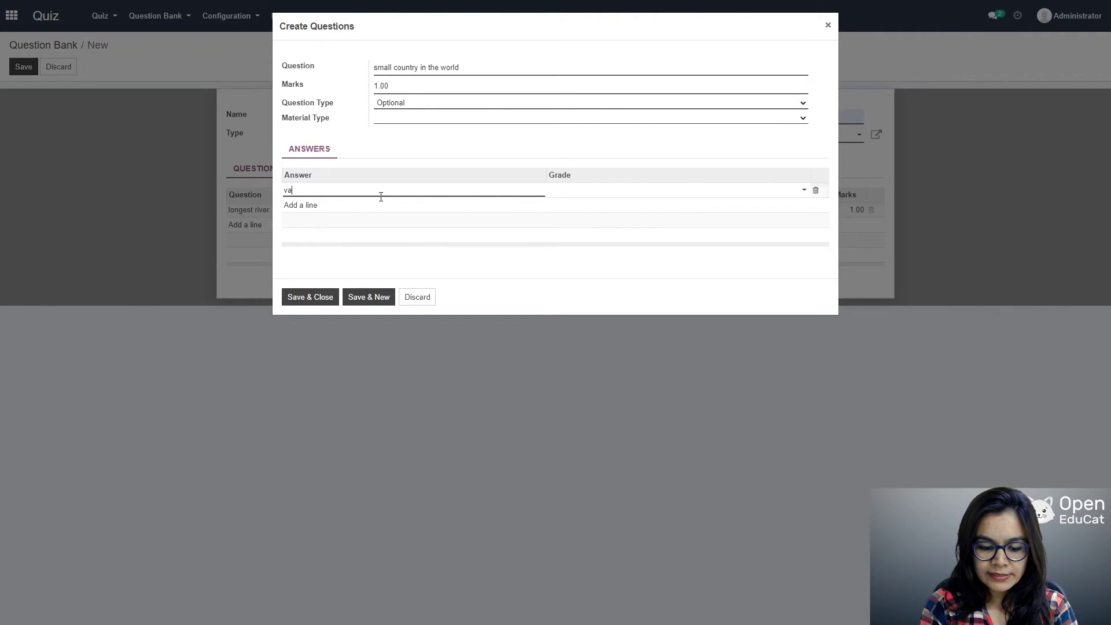
Step: Add the answers vatican city graded +100% and bhutan graded +0%
{"action": "type", "text": "vatican city"}
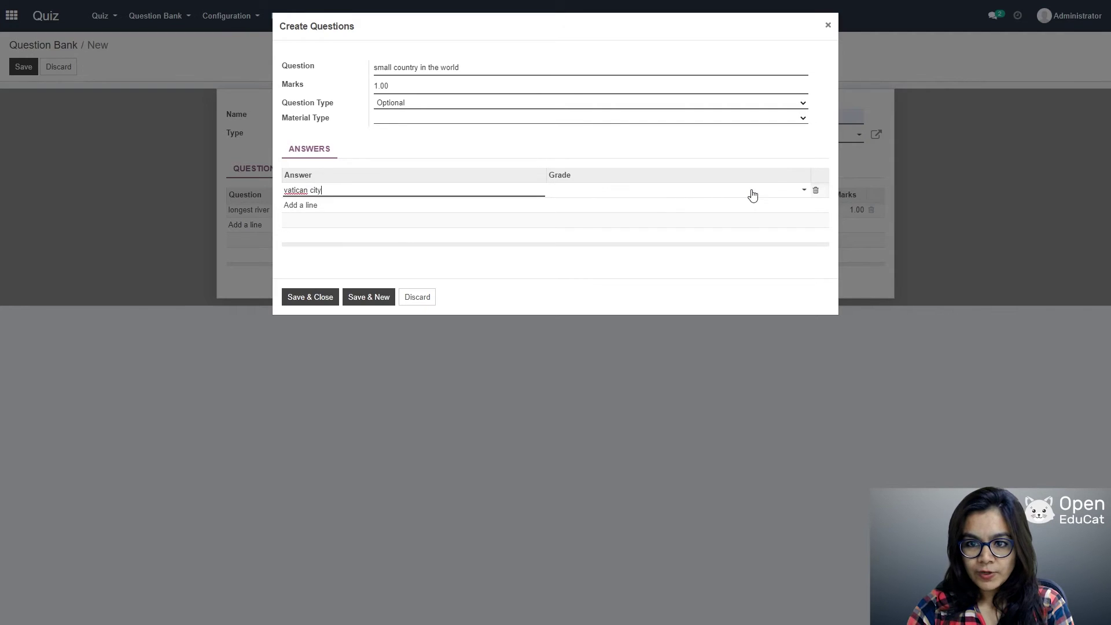
{"action": "left_click", "coordinate": [784, 188]}
{"action": "left_click", "coordinate": [609, 208]}
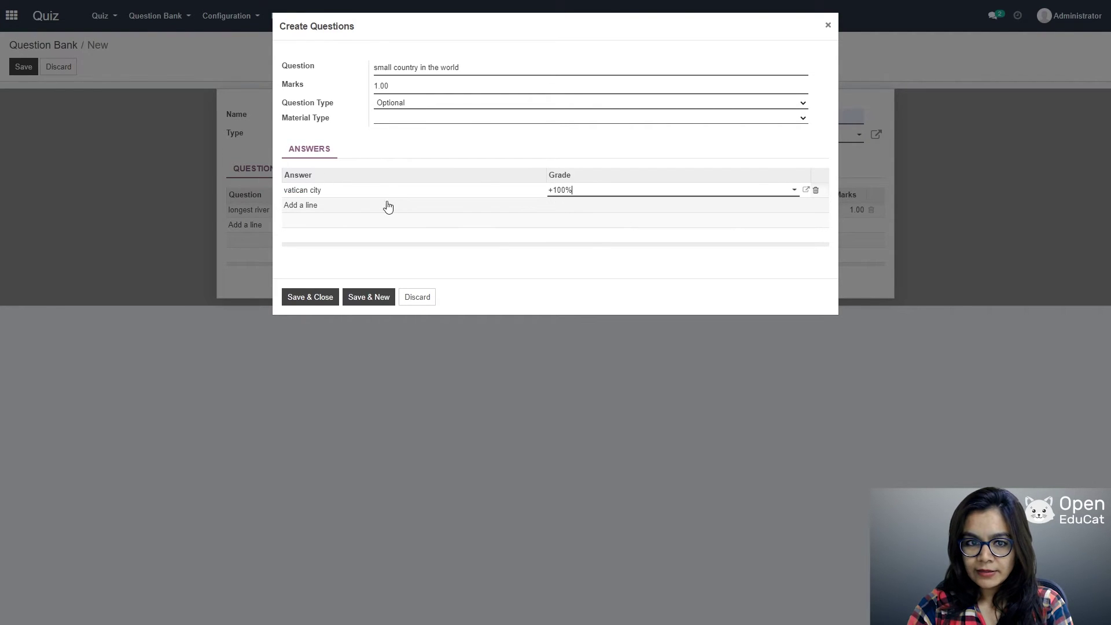
{"action": "left_click", "coordinate": [318, 206]}
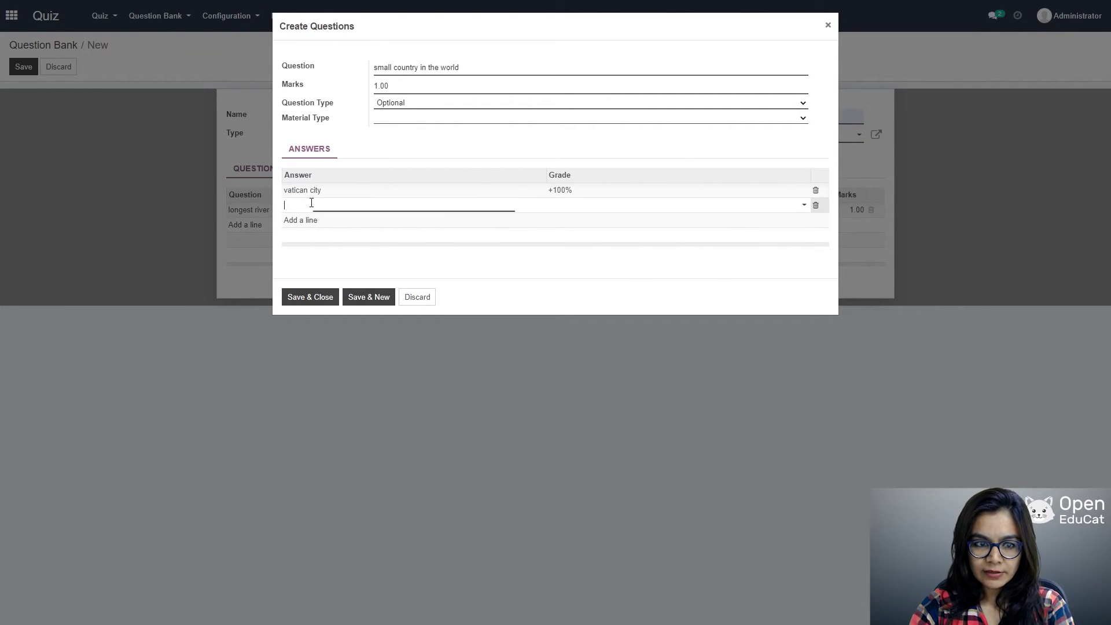
{"action": "type", "text": "bhutan"}
{"action": "key", "text": "Tab"}
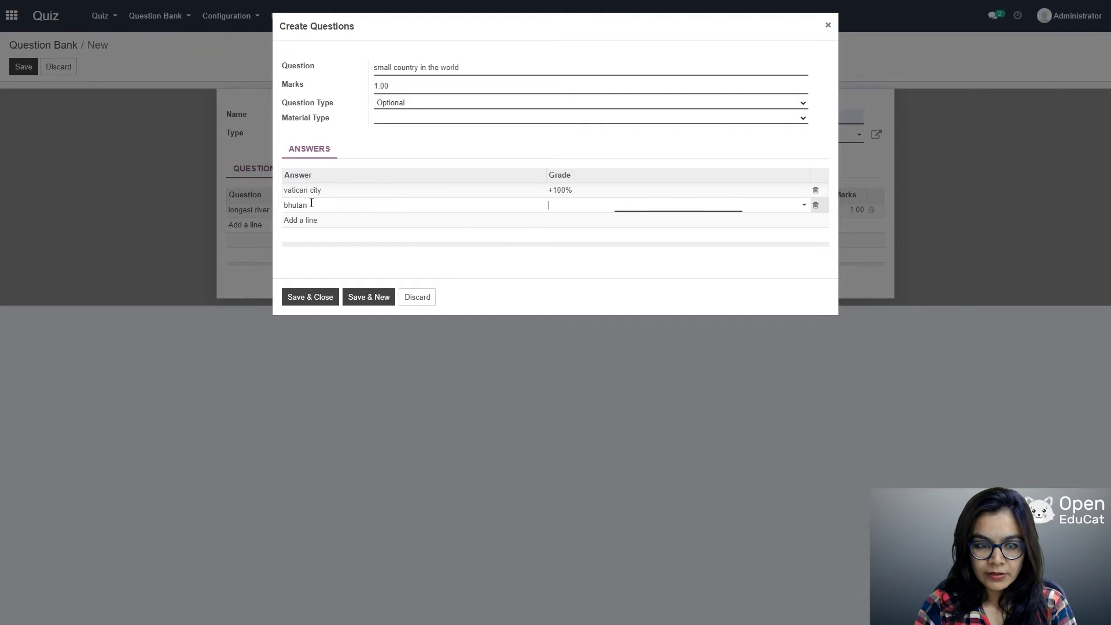
{"action": "key", "text": "Escape"}
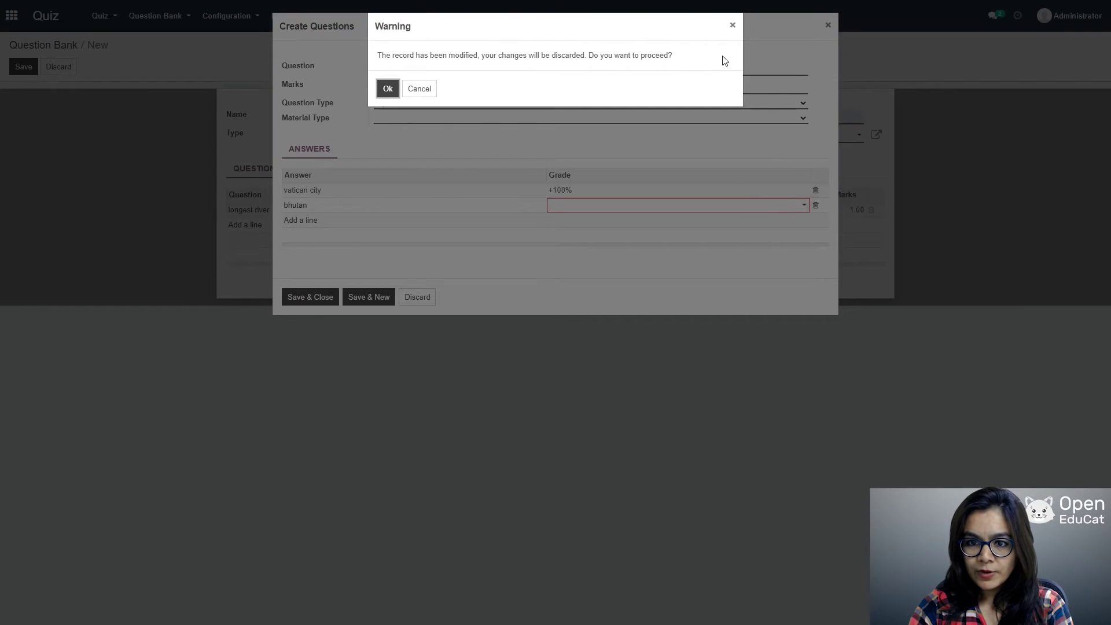
{"action": "left_click", "coordinate": [732, 25]}
{"action": "left_click", "coordinate": [797, 206]}
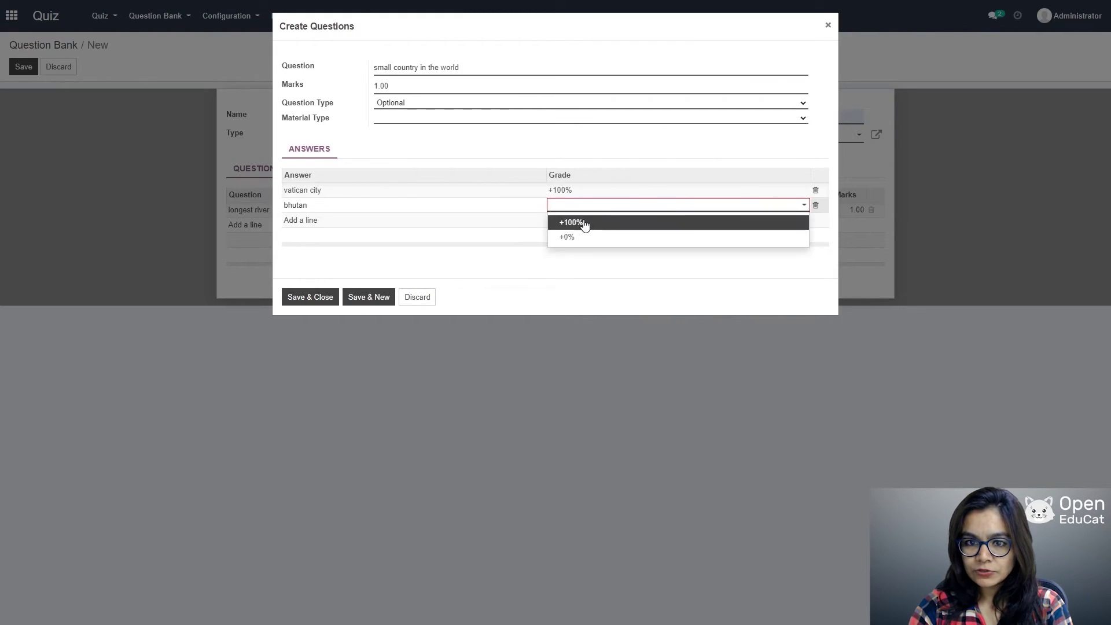
{"action": "left_click", "coordinate": [566, 235]}
{"action": "left_click", "coordinate": [306, 223]}
Step: Add the answers Shrilanka and nepal, each graded +0%
{"action": "left_click", "coordinate": [306, 223]}
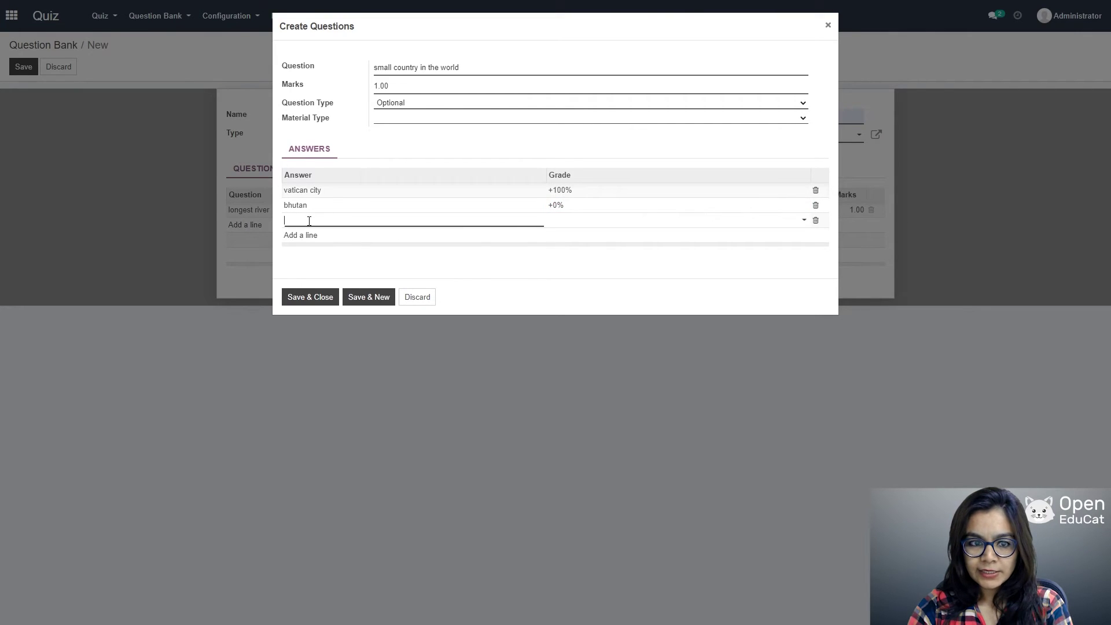
{"action": "type", "text": "Shri"}
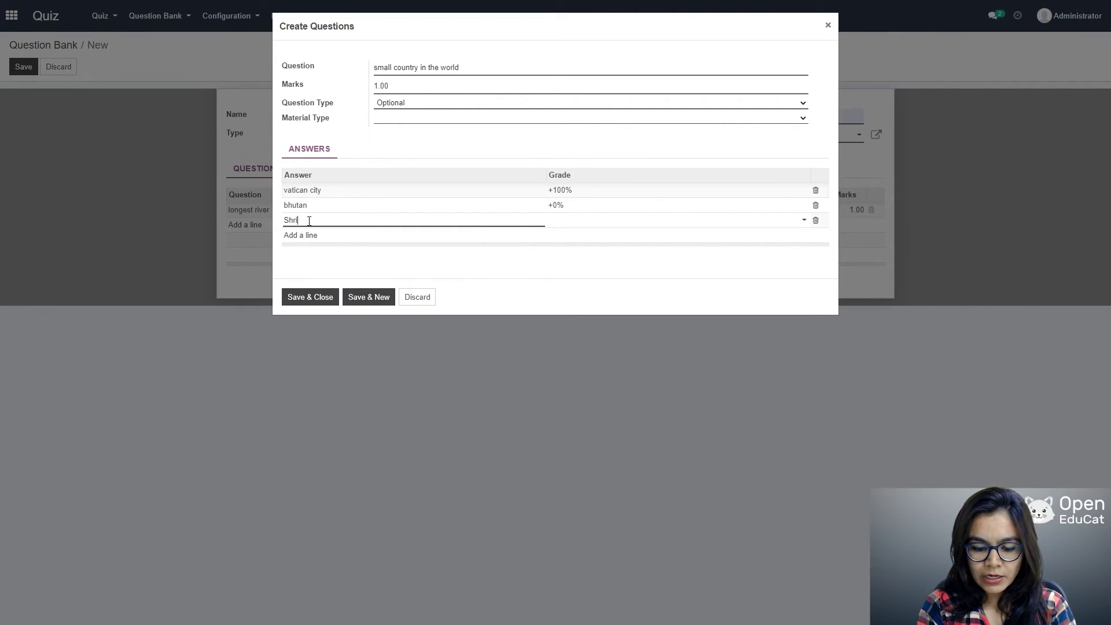
{"action": "type", "text": "lanka"}
{"action": "key", "text": "Tab"}
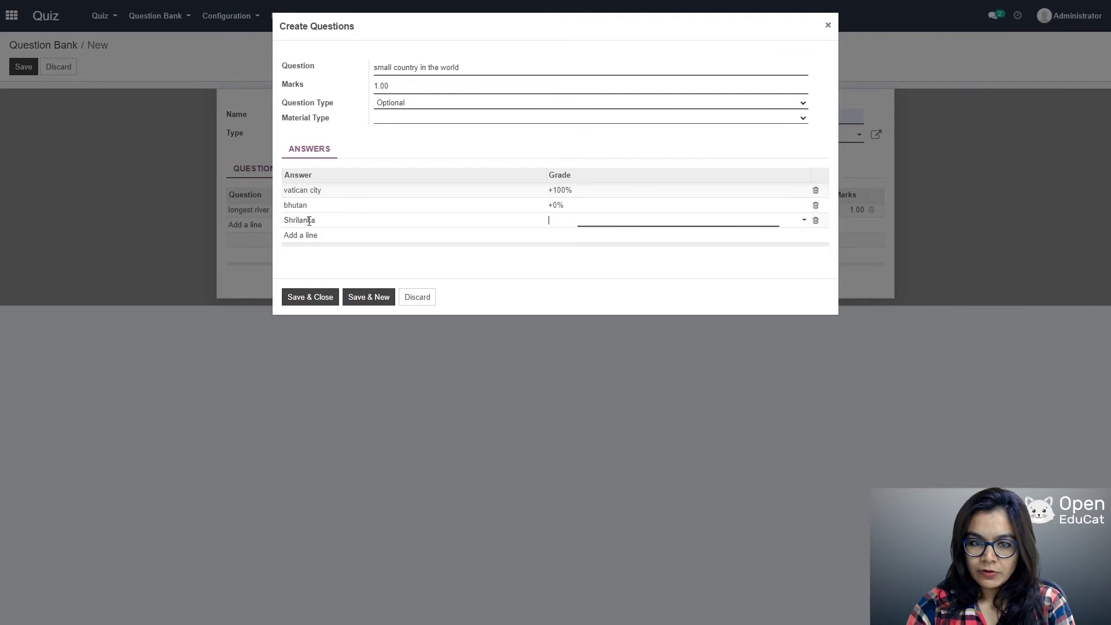
{"action": "left_click", "coordinate": [791, 223]}
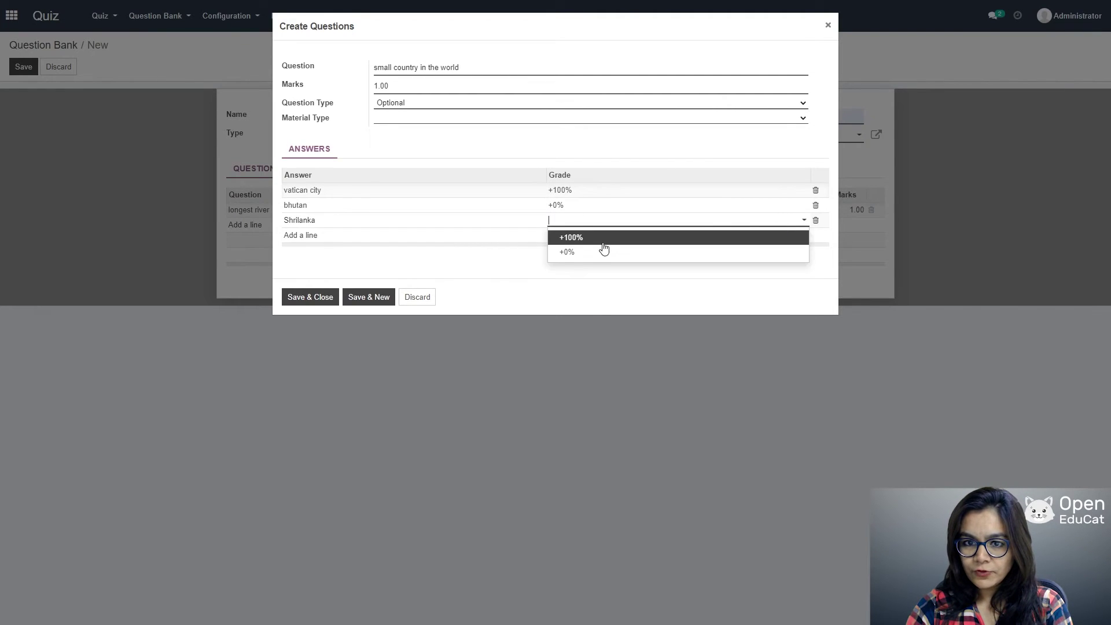
{"action": "left_click", "coordinate": [603, 249]}
{"action": "left_click", "coordinate": [297, 238]}
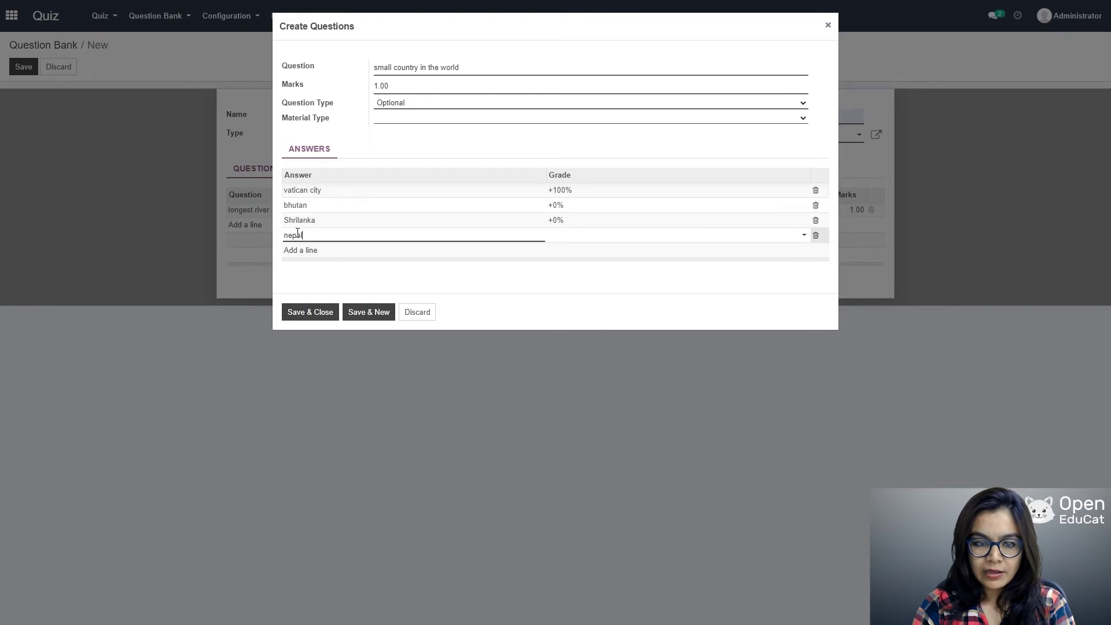
{"action": "key", "text": "Tab"}
{"action": "left_click", "coordinate": [726, 240]}
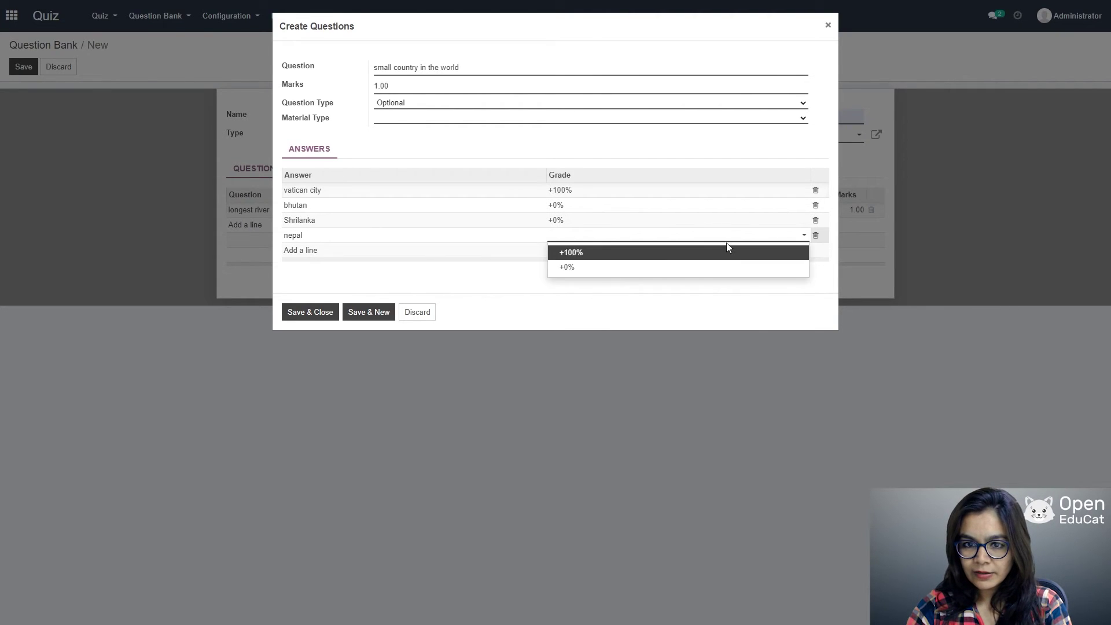
{"action": "left_click", "coordinate": [590, 268]}
{"action": "left_click", "coordinate": [317, 315]}
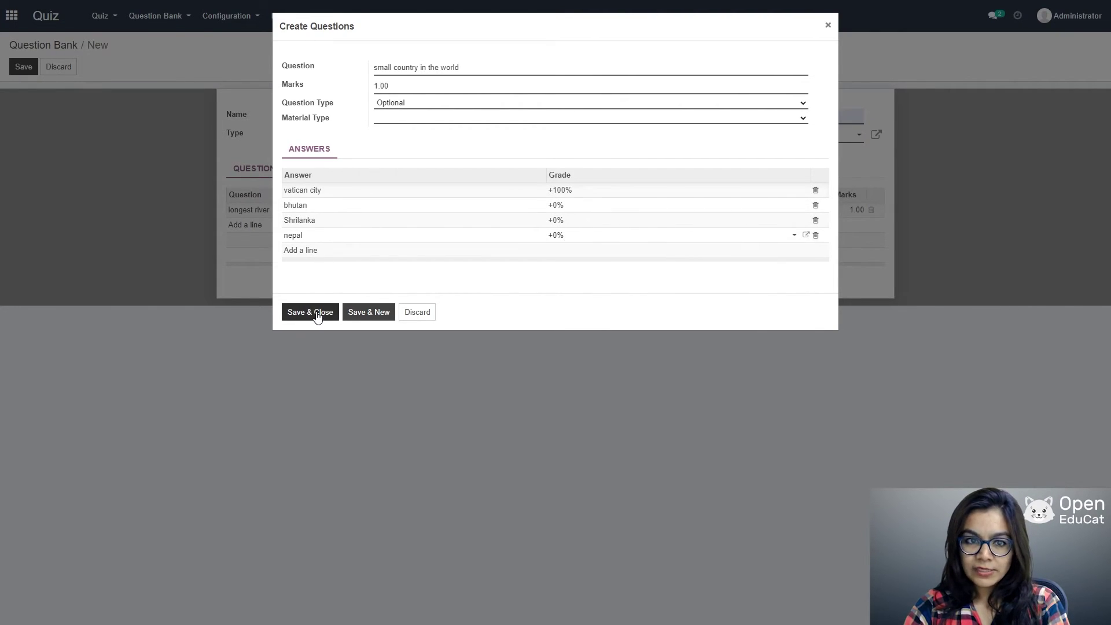
Step: Save the question bank and start a new quiz from the Quiz list
{"action": "left_click", "coordinate": [23, 66]}
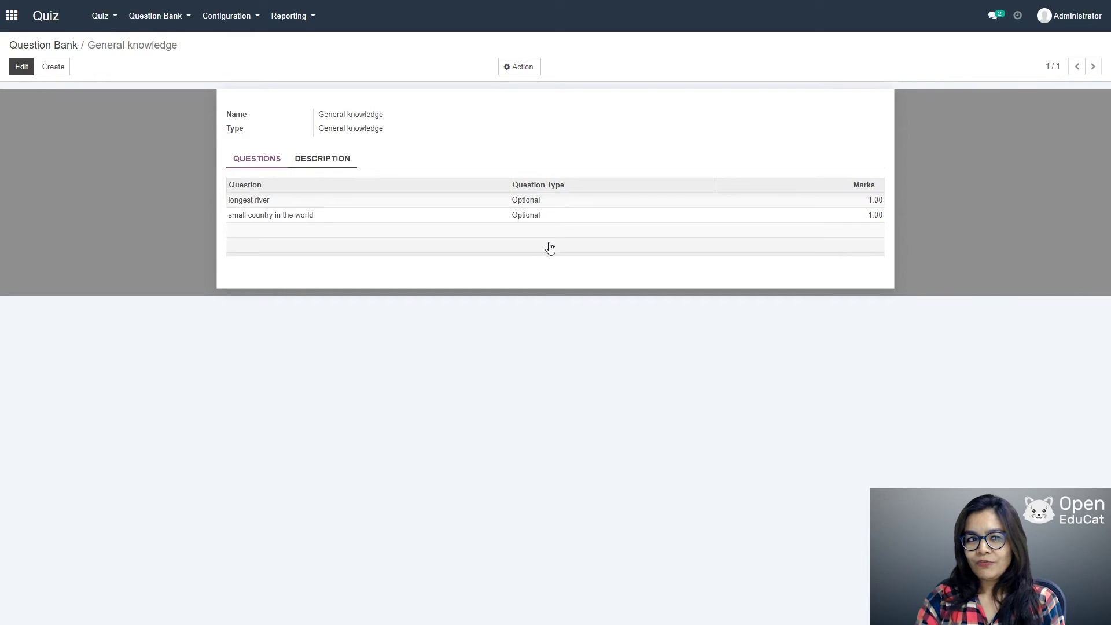
{"action": "left_click", "coordinate": [111, 17]}
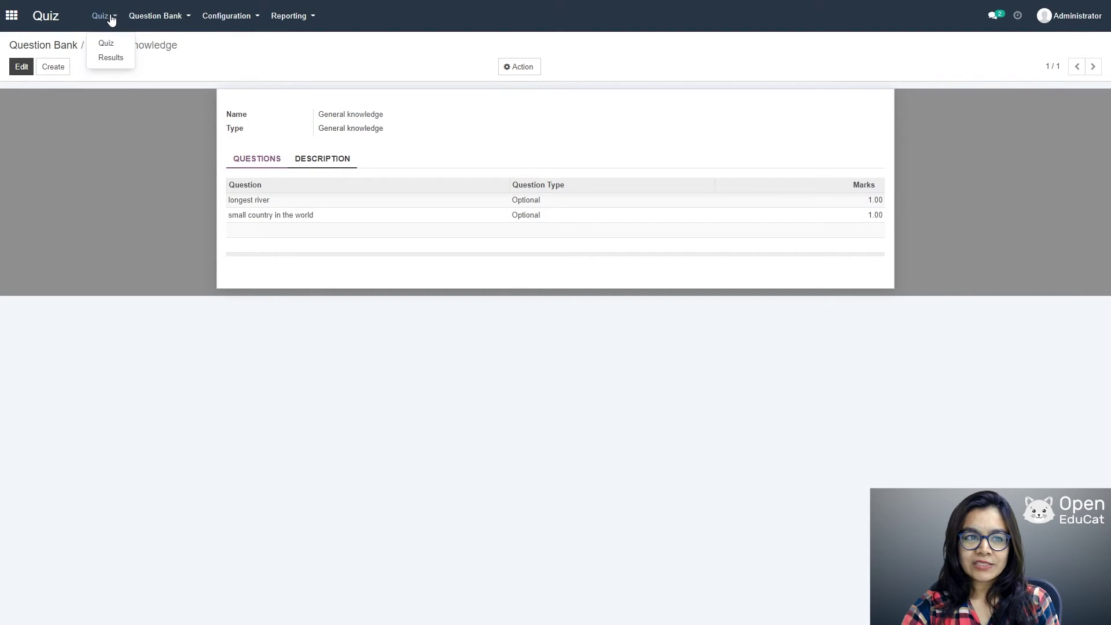
{"action": "left_click", "coordinate": [103, 41]}
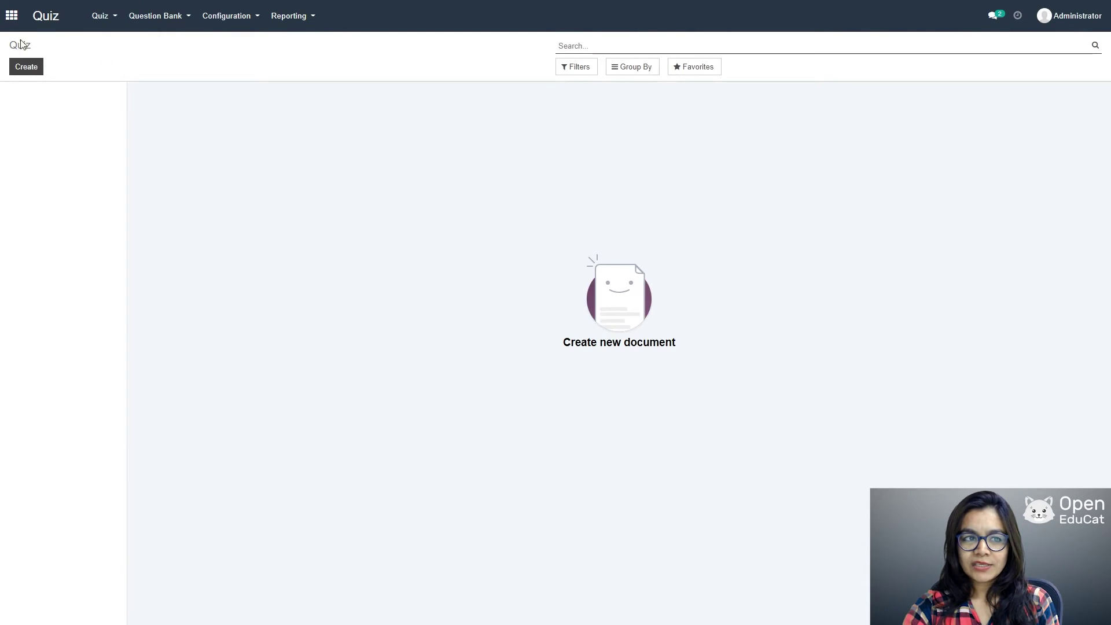
{"action": "left_click", "coordinate": [26, 71]}
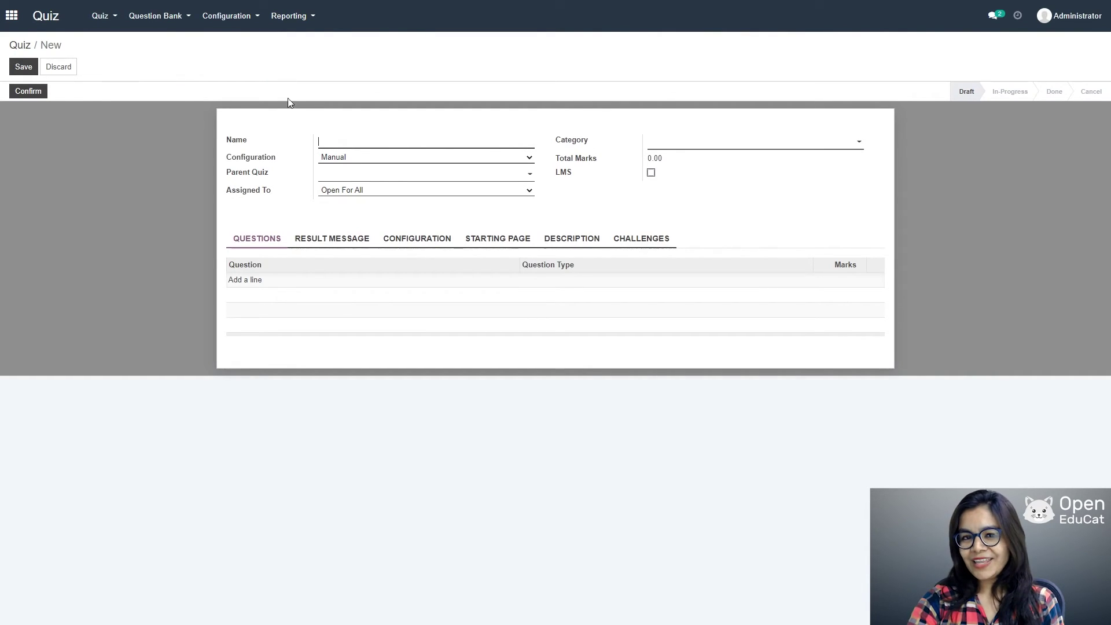
Step: Name the quiz 'General knowledge quiz' with category 1 and Quiz Bank with Selected Question configuration
{"action": "type", "text": "G"}
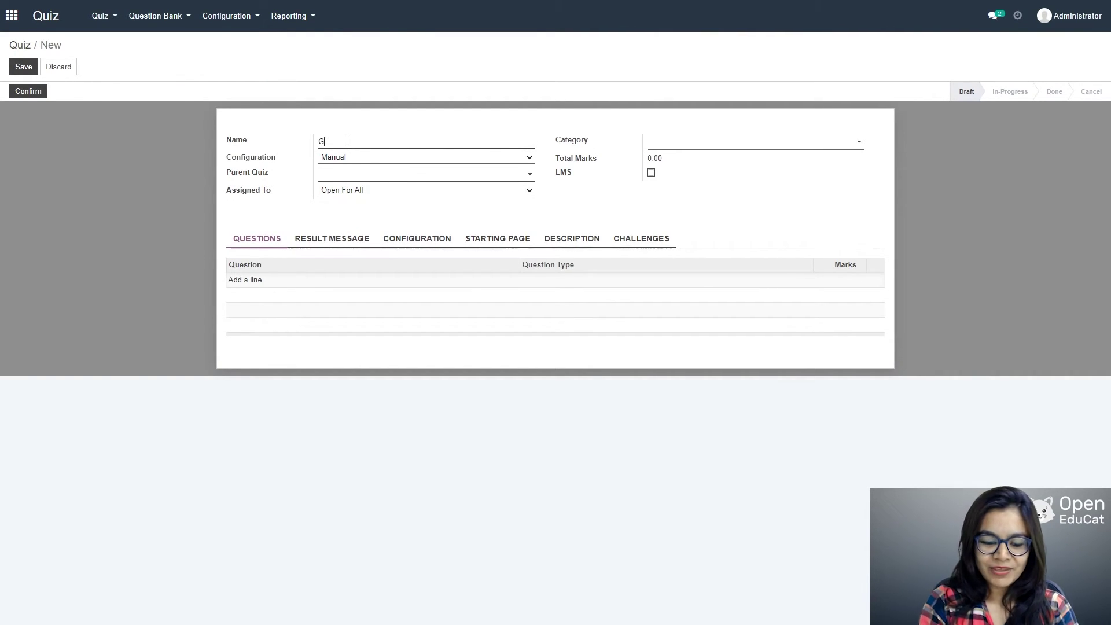
{"action": "type", "text": "eneral knowle"}
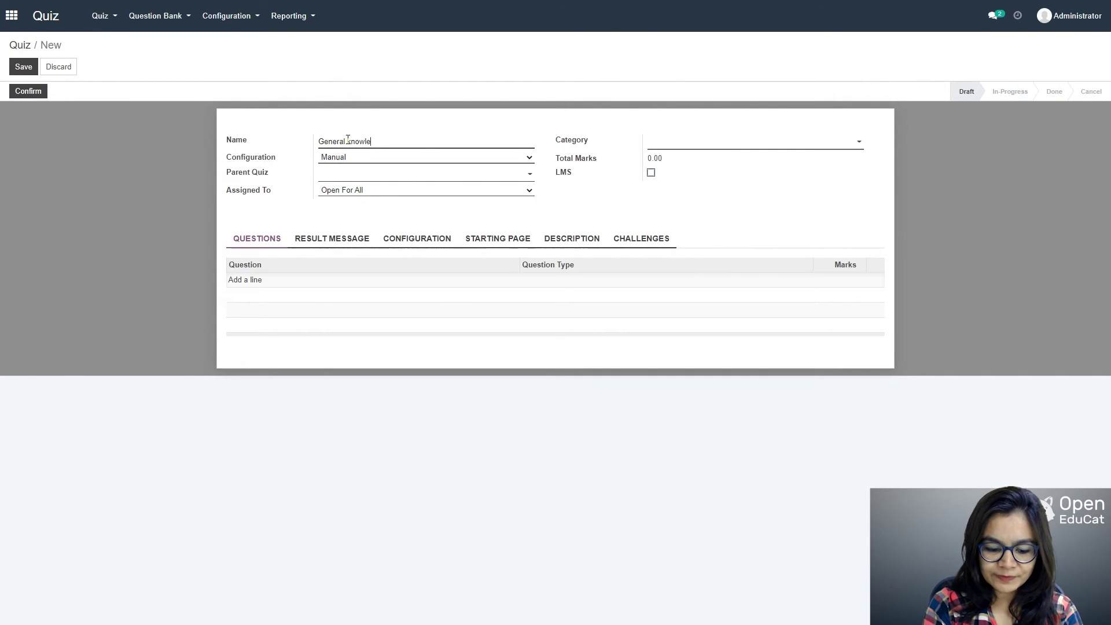
{"action": "key", "text": "BackSpace"}
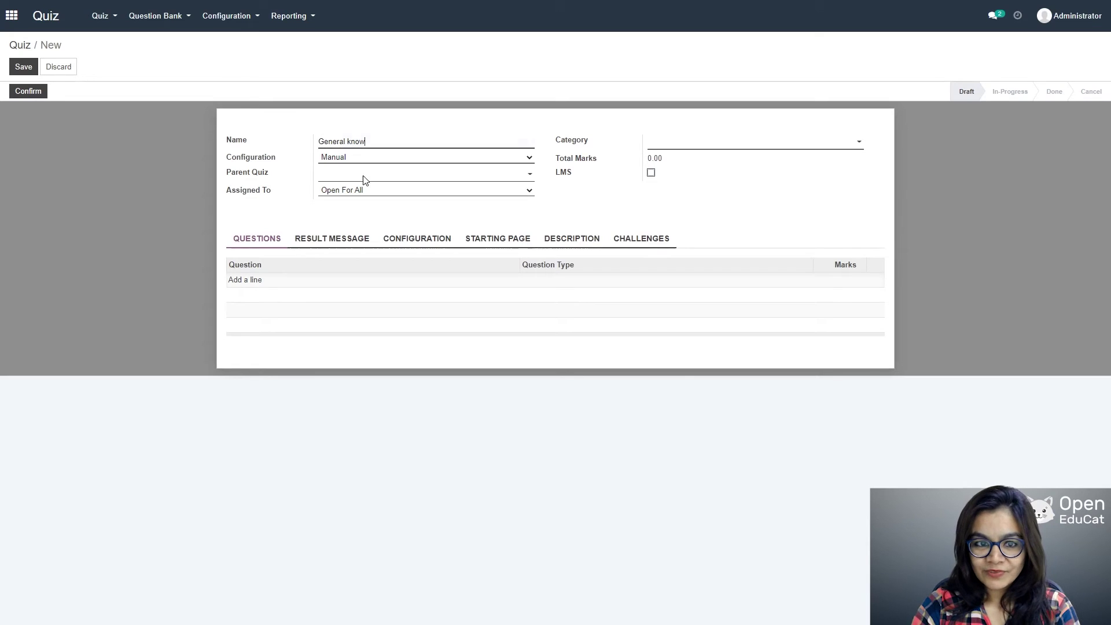
{"action": "type", "text": "ledge q"}
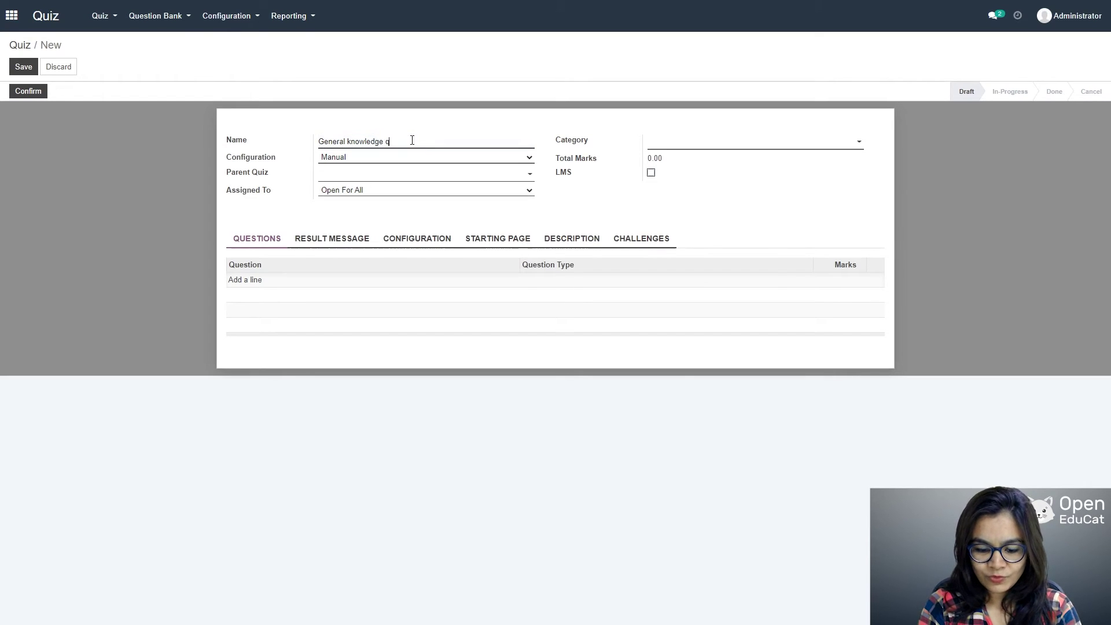
{"action": "type", "text": "uiz"}
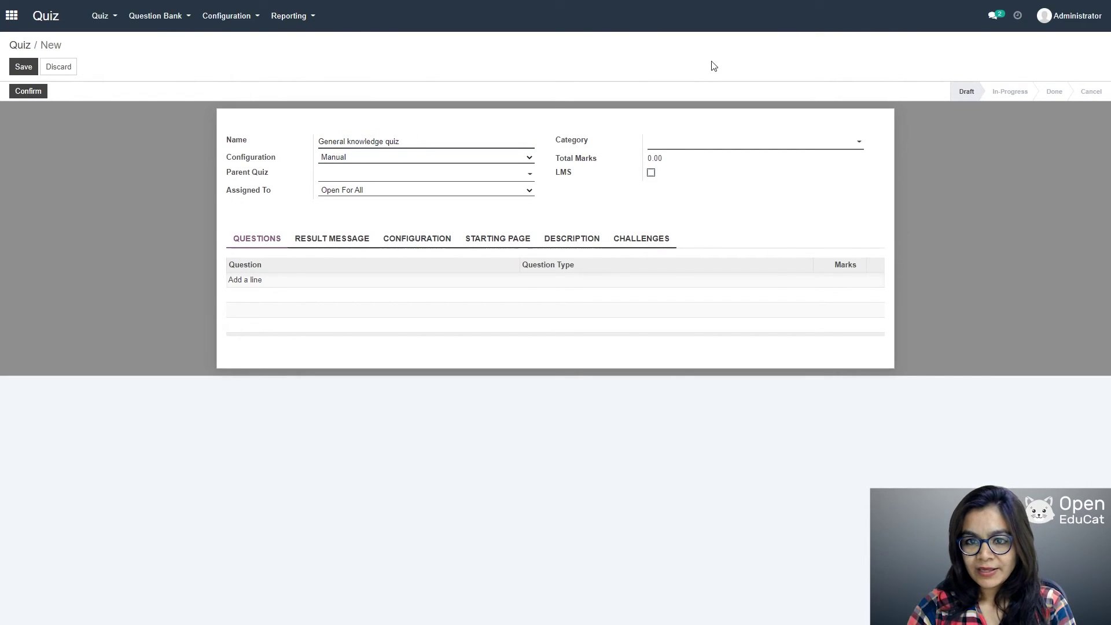
{"action": "left_click", "coordinate": [806, 149]}
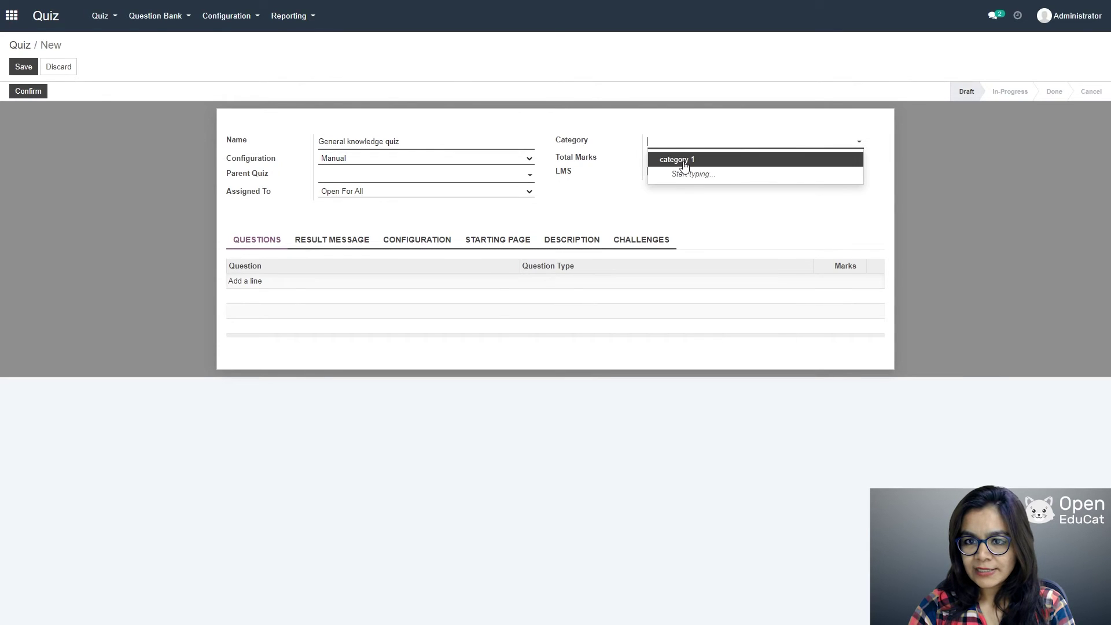
{"action": "left_click", "coordinate": [668, 157]}
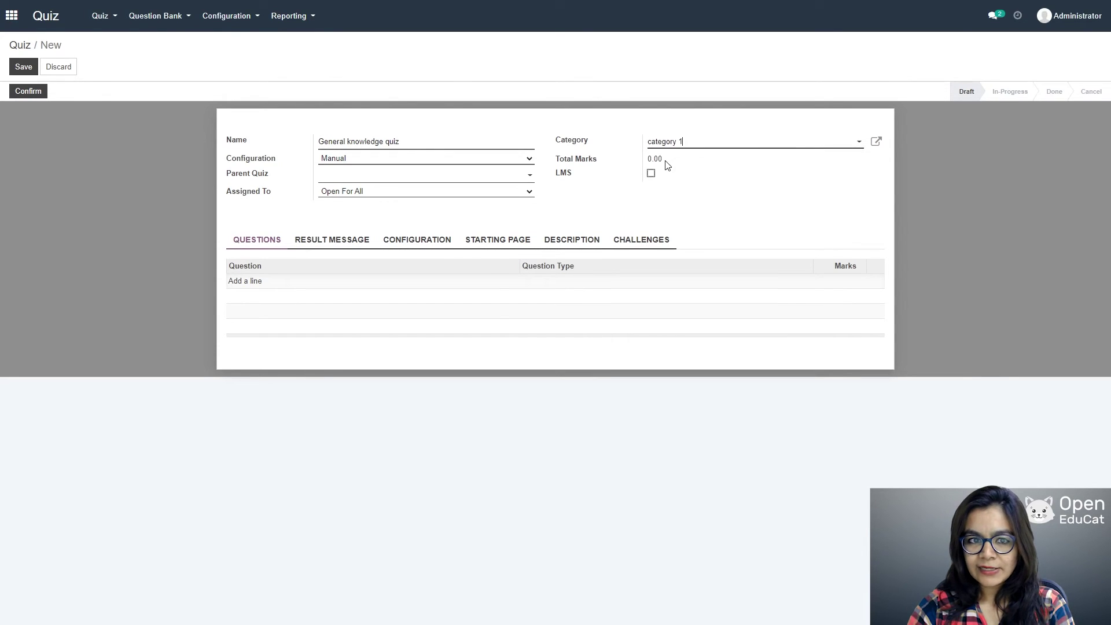
{"action": "left_click", "coordinate": [527, 161]}
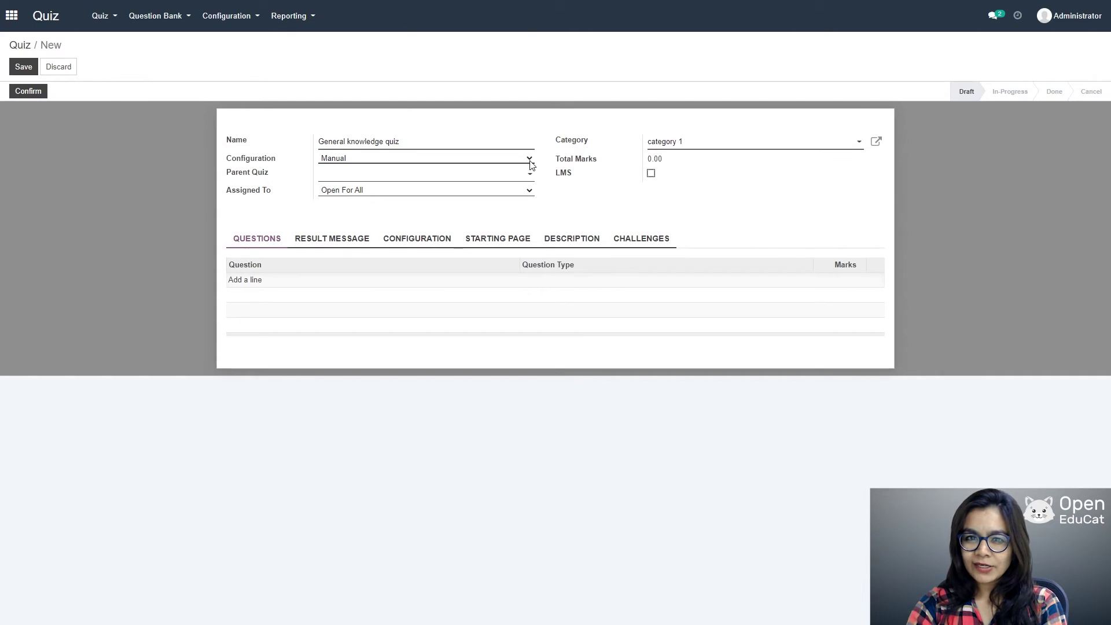
{"action": "left_click", "coordinate": [404, 183]}
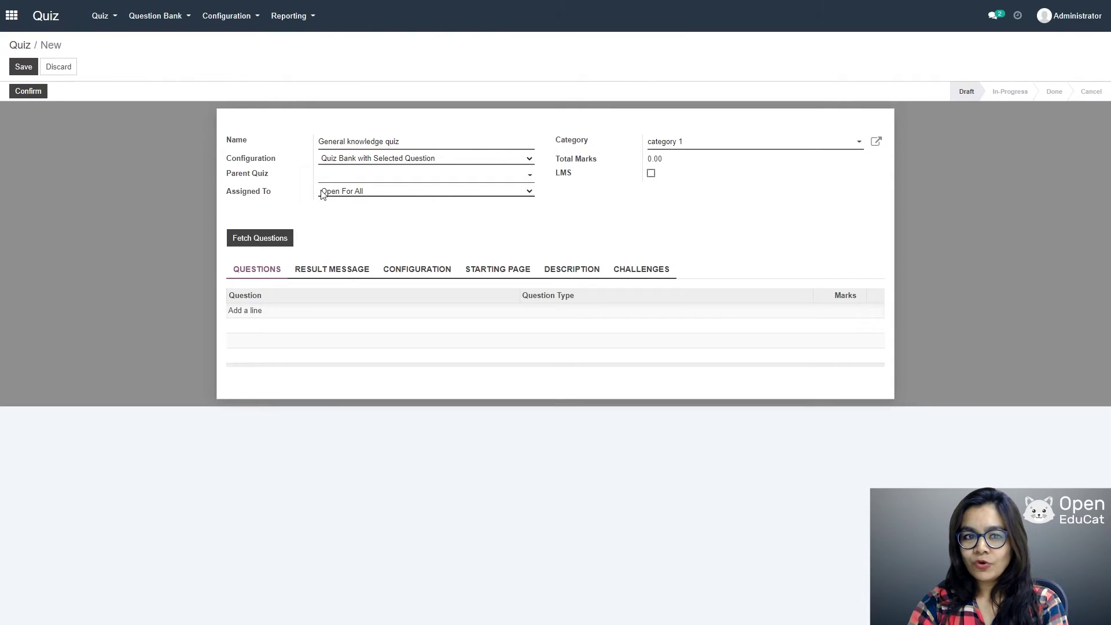
{"action": "left_click", "coordinate": [260, 238]}
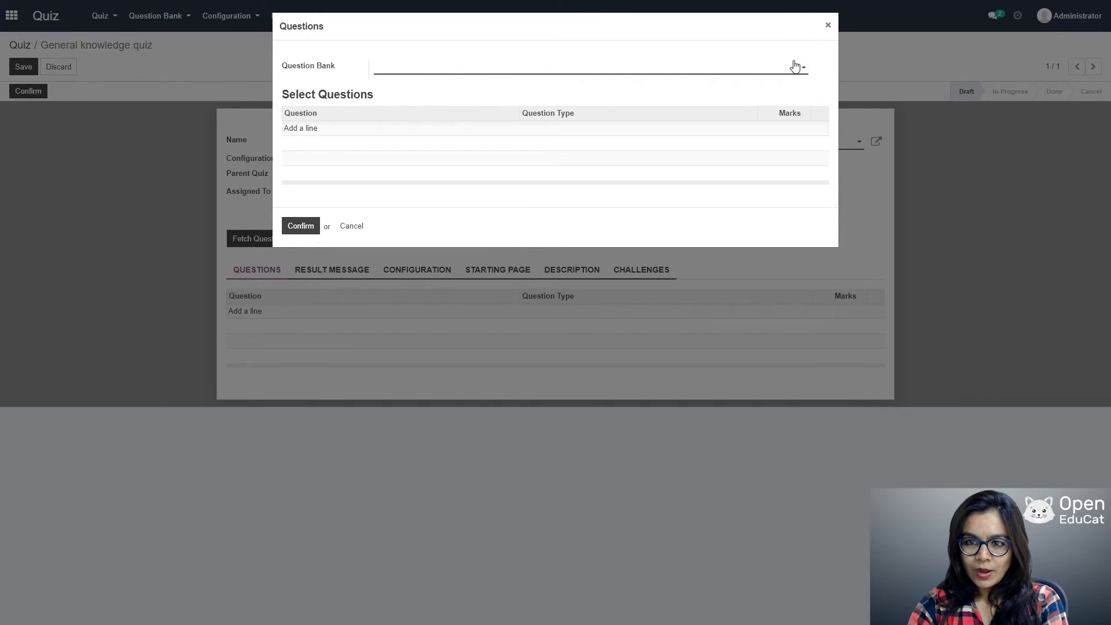
Step: Add longest river and small country in the world from the General knowledge bank, then save the quiz
{"action": "left_click", "coordinate": [795, 67]}
{"action": "left_click", "coordinate": [446, 92]}
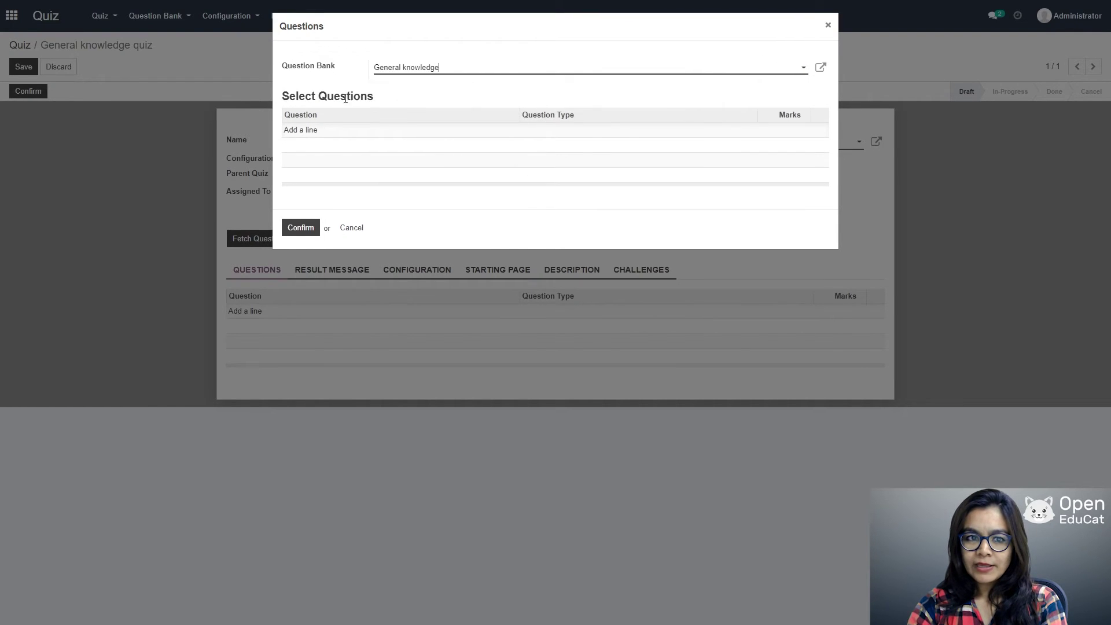
{"action": "left_click", "coordinate": [319, 131]}
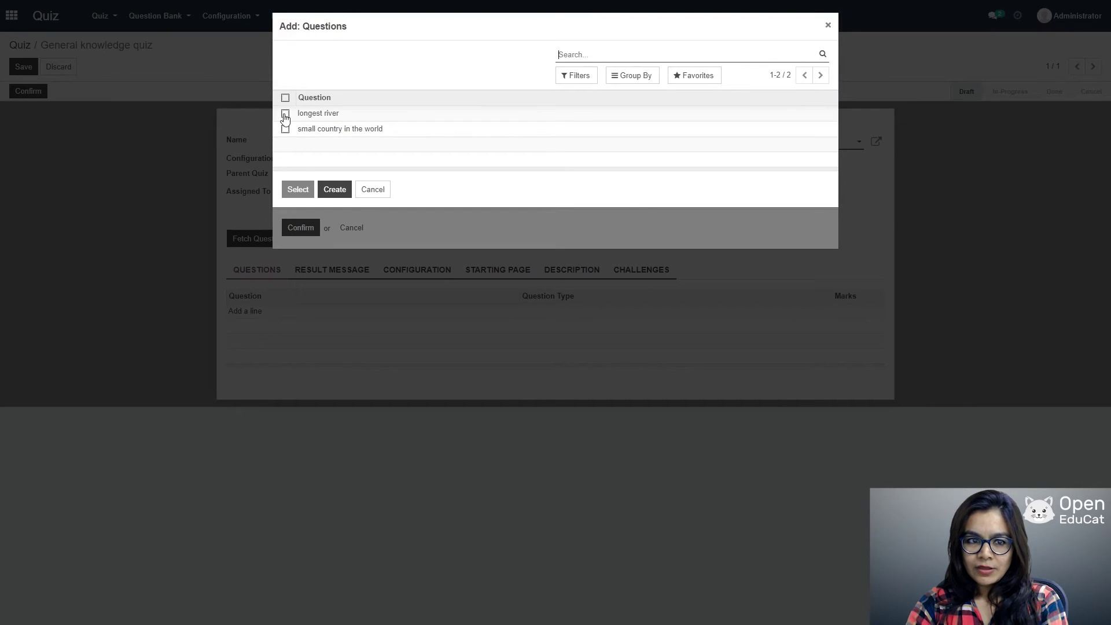
{"action": "left_click", "coordinate": [286, 113]}
{"action": "left_click", "coordinate": [285, 128]}
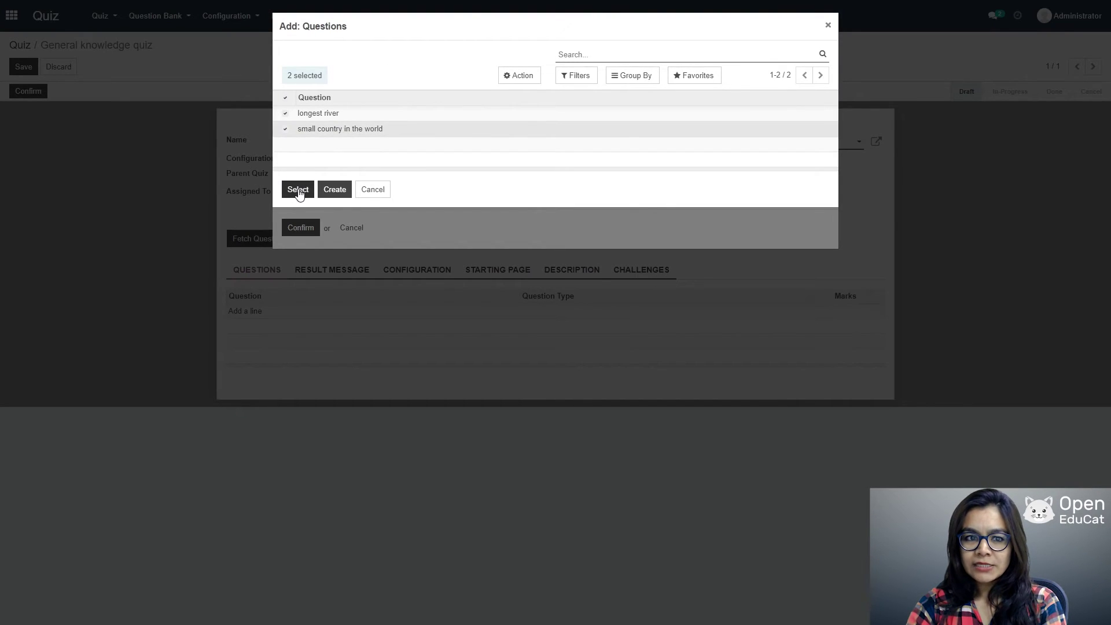
{"action": "left_click", "coordinate": [303, 197]}
{"action": "left_click", "coordinate": [299, 229]}
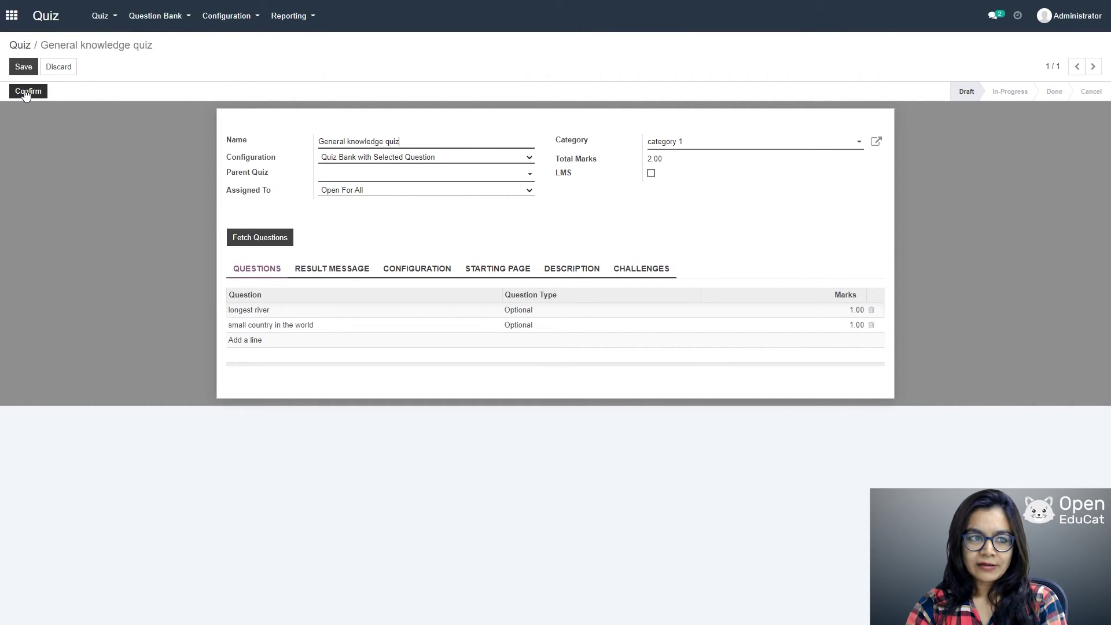
{"action": "left_click", "coordinate": [23, 67]}
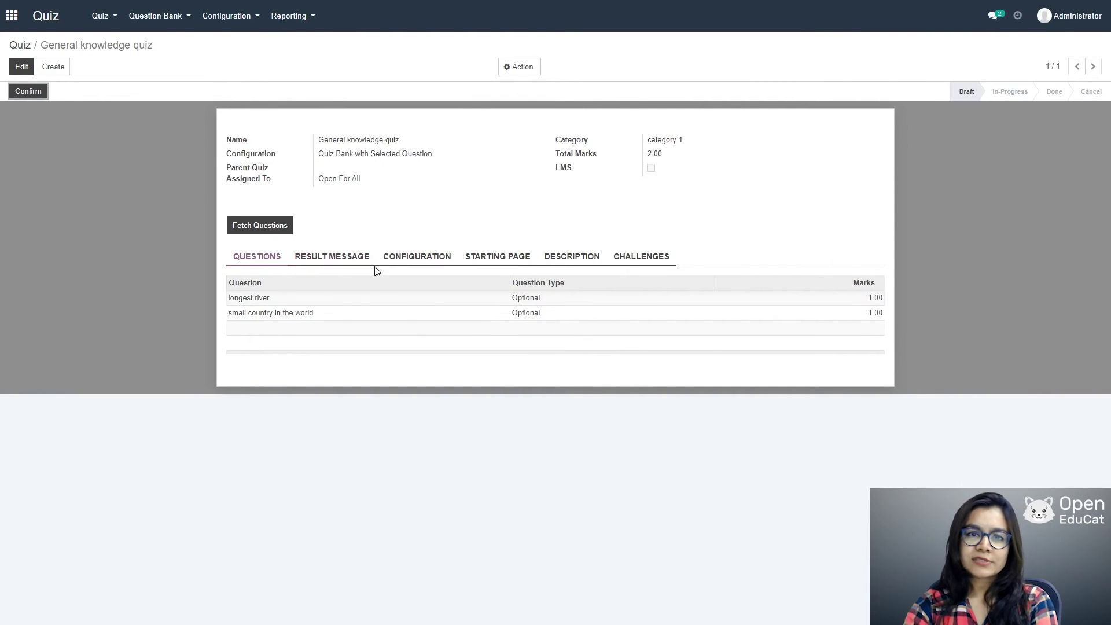
Step: Review the Result Message, Configuration, Starting Page, Description and Challenges tabs, then confirm the quiz
{"action": "left_click", "coordinate": [339, 257]}
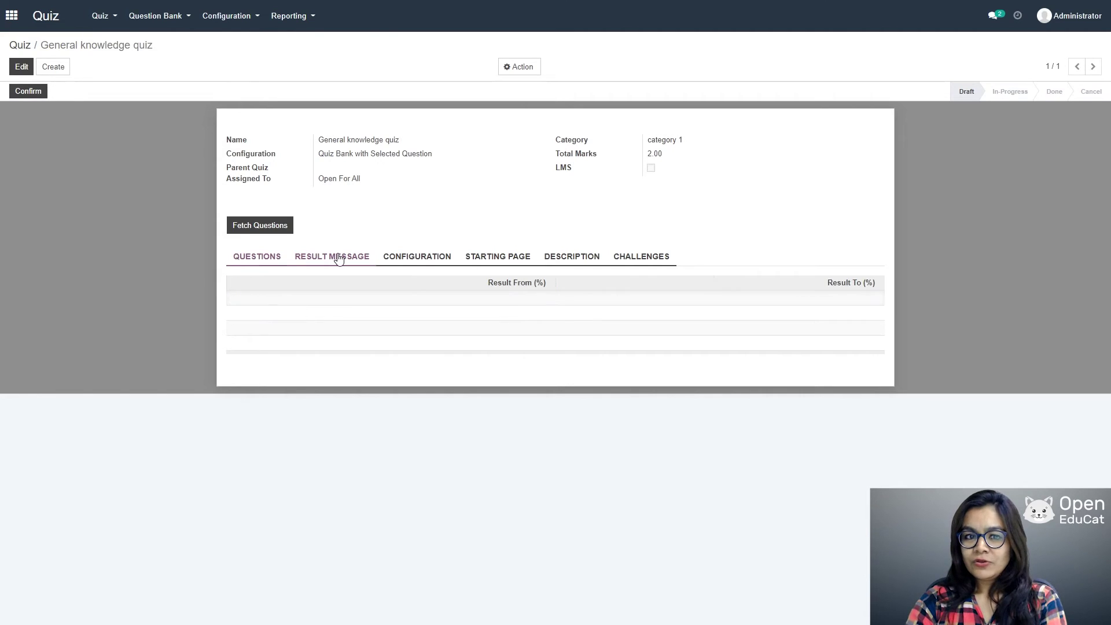
{"action": "left_click", "coordinate": [419, 261]}
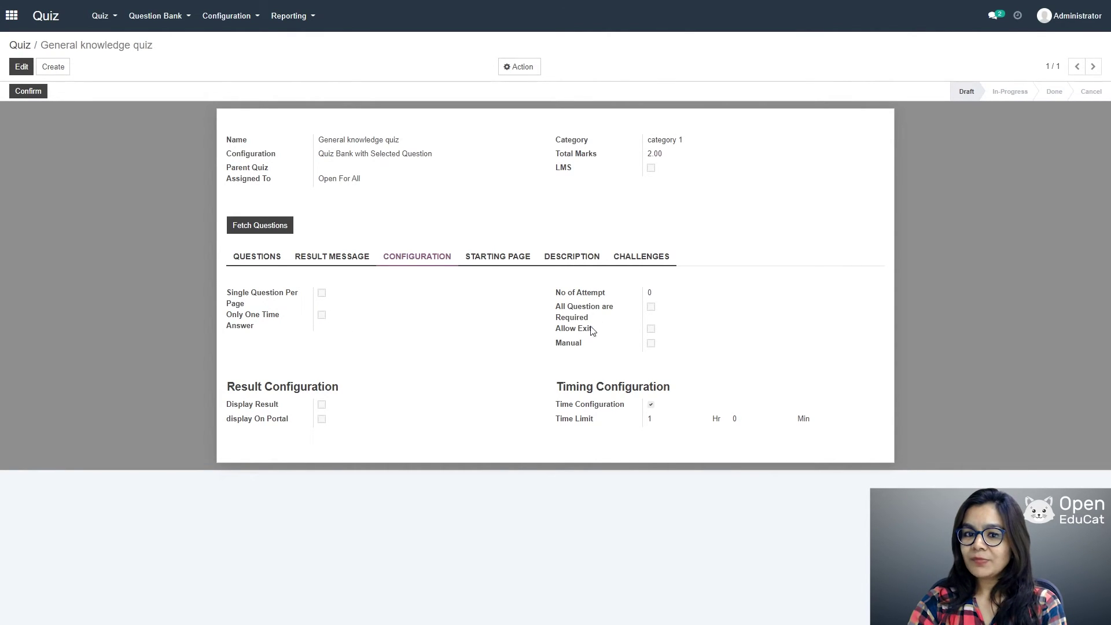
{"action": "left_click", "coordinate": [488, 260]}
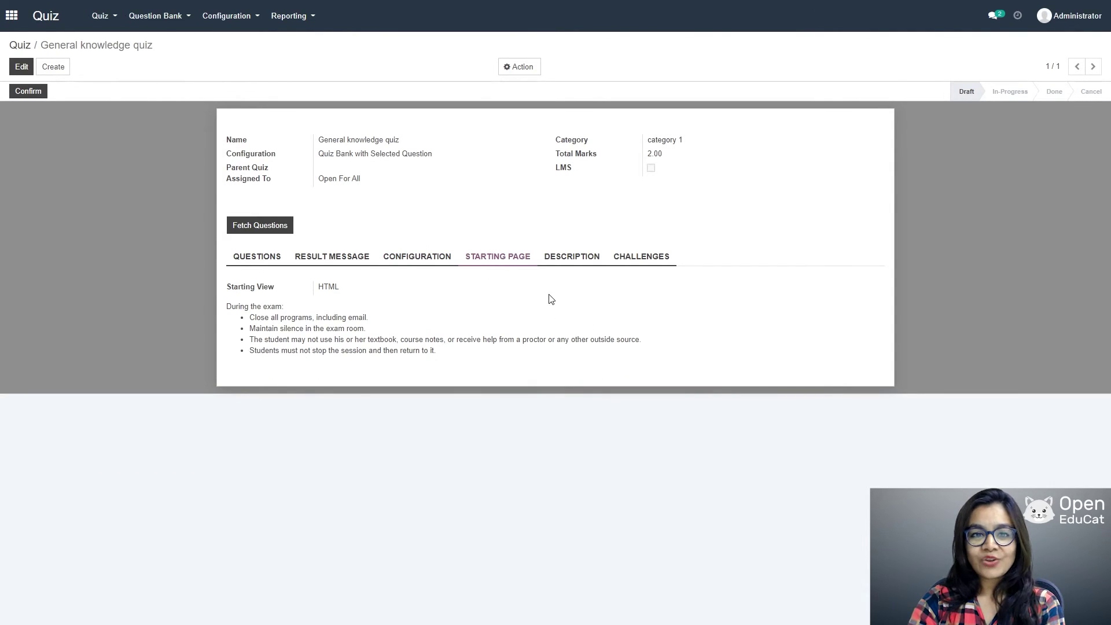
{"action": "left_click", "coordinate": [577, 261]}
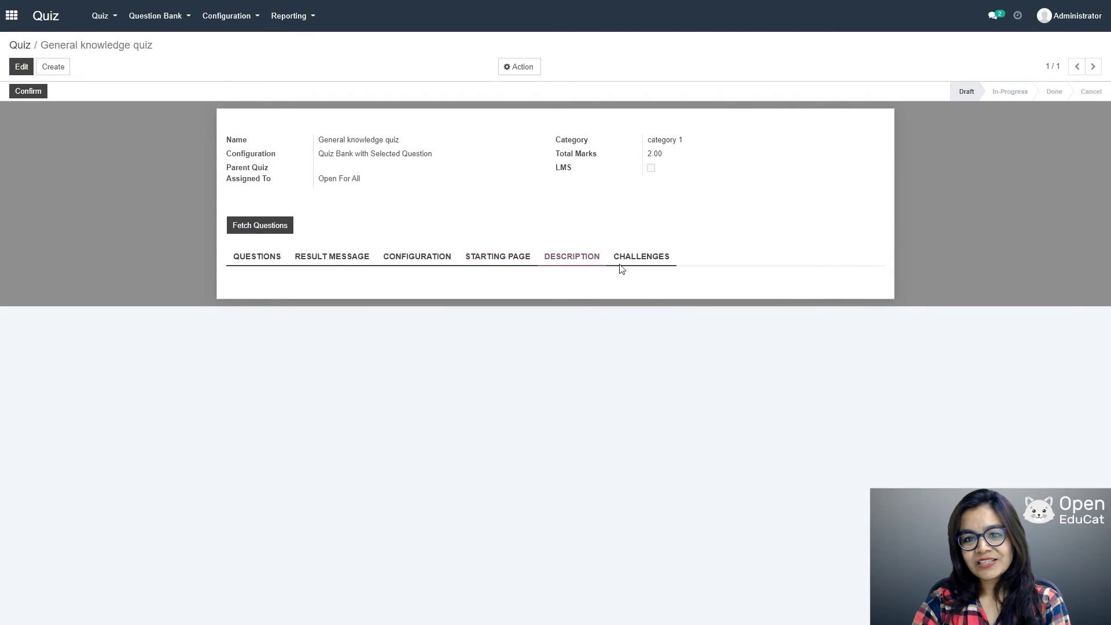
{"action": "left_click", "coordinate": [642, 261]}
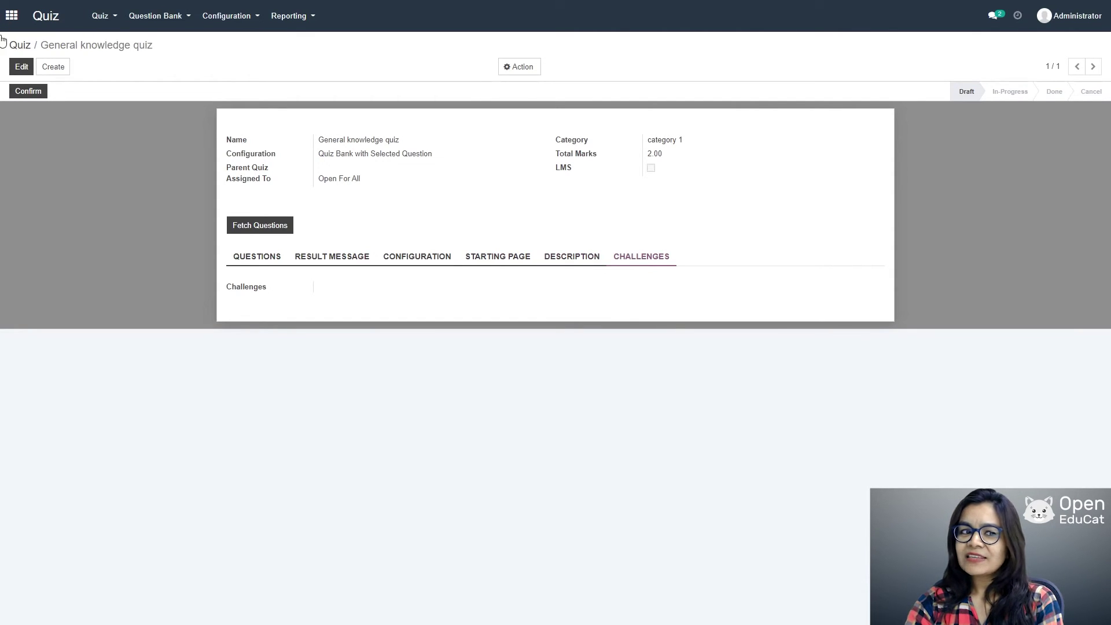
{"action": "left_click", "coordinate": [27, 91]}
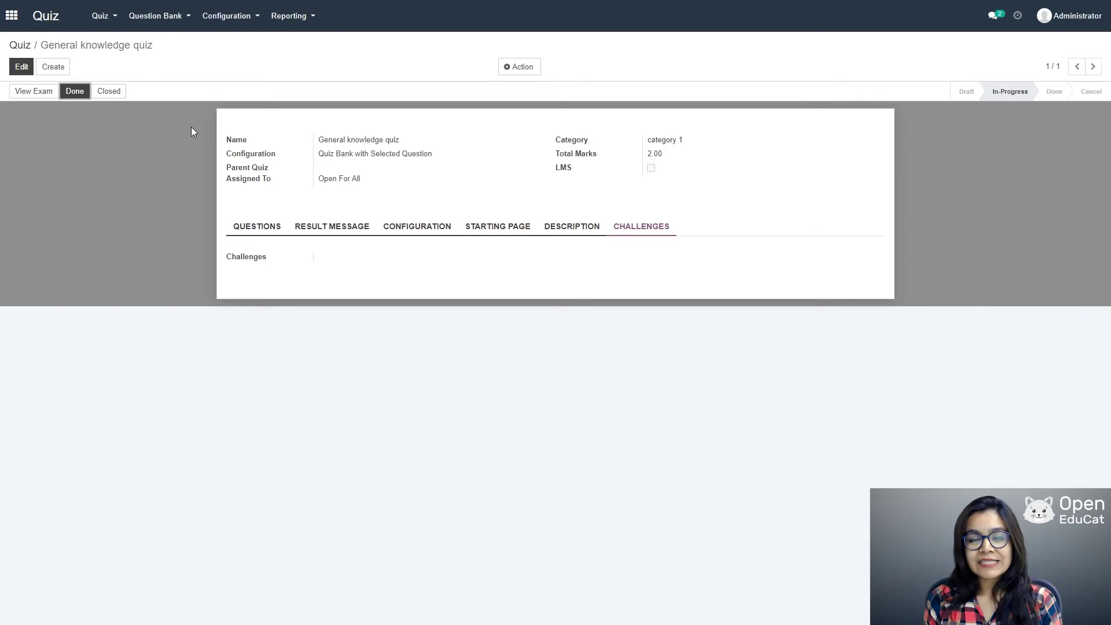
Step: Open the Library app, remove the configuration tips, and start a new Library Card Type
{"action": "left_click", "coordinate": [9, 16]}
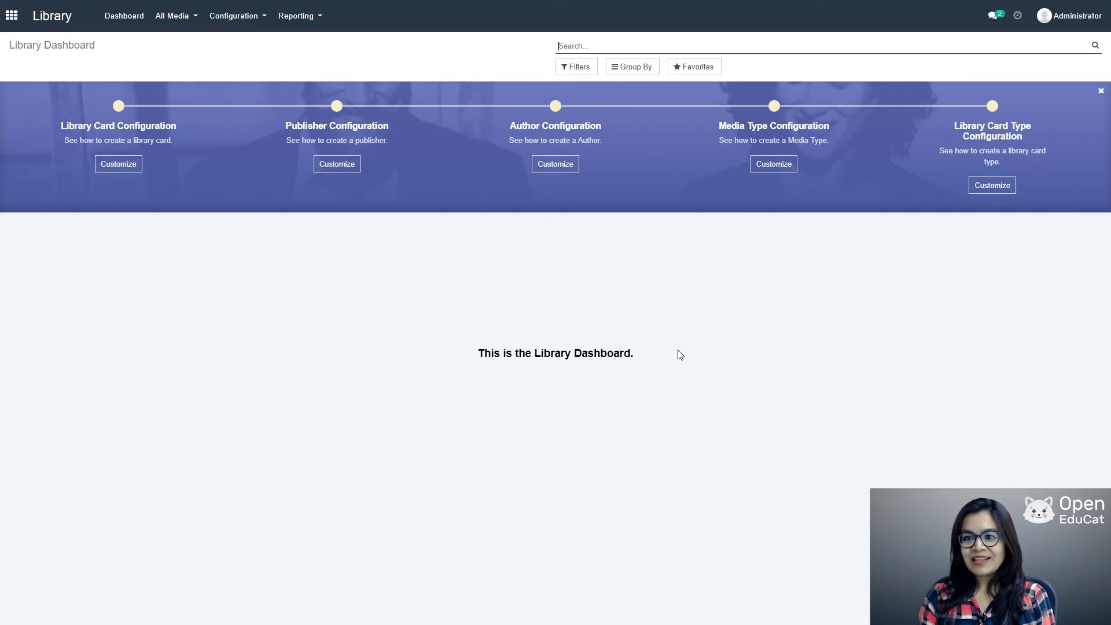
{"action": "left_click", "coordinate": [1101, 91]}
{"action": "left_click", "coordinate": [385, 95]}
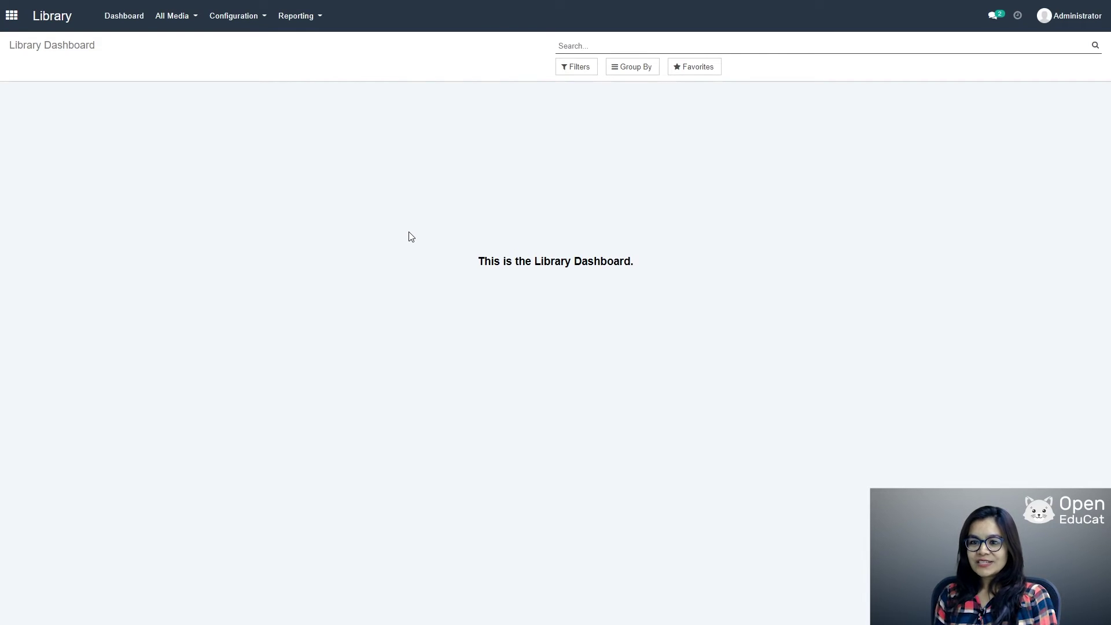
{"action": "left_click", "coordinate": [236, 16]}
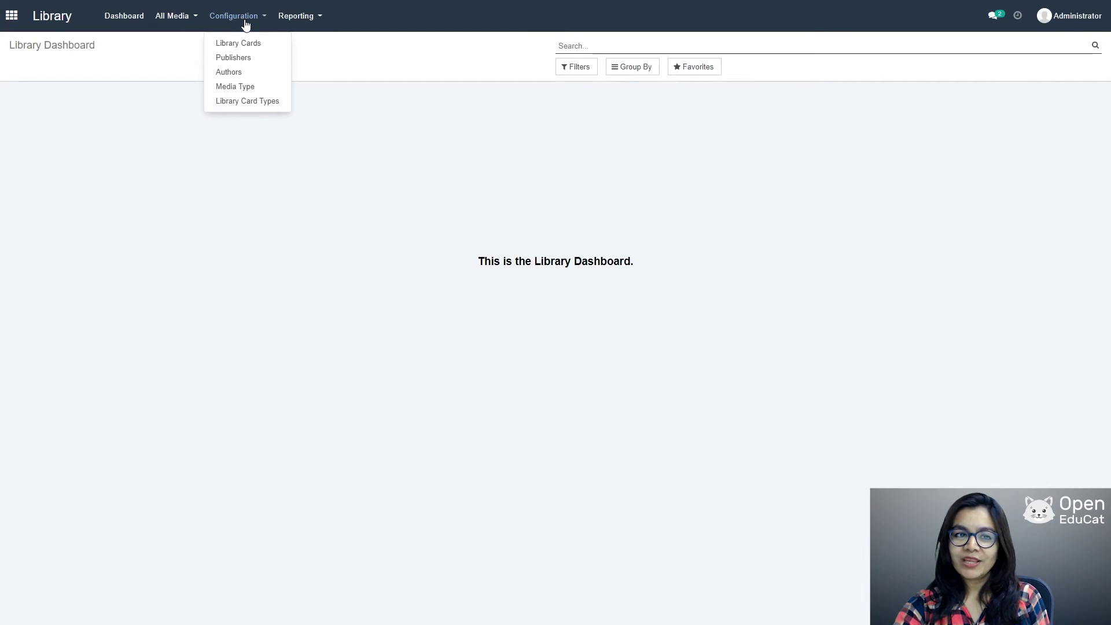
{"action": "left_click", "coordinate": [243, 106]}
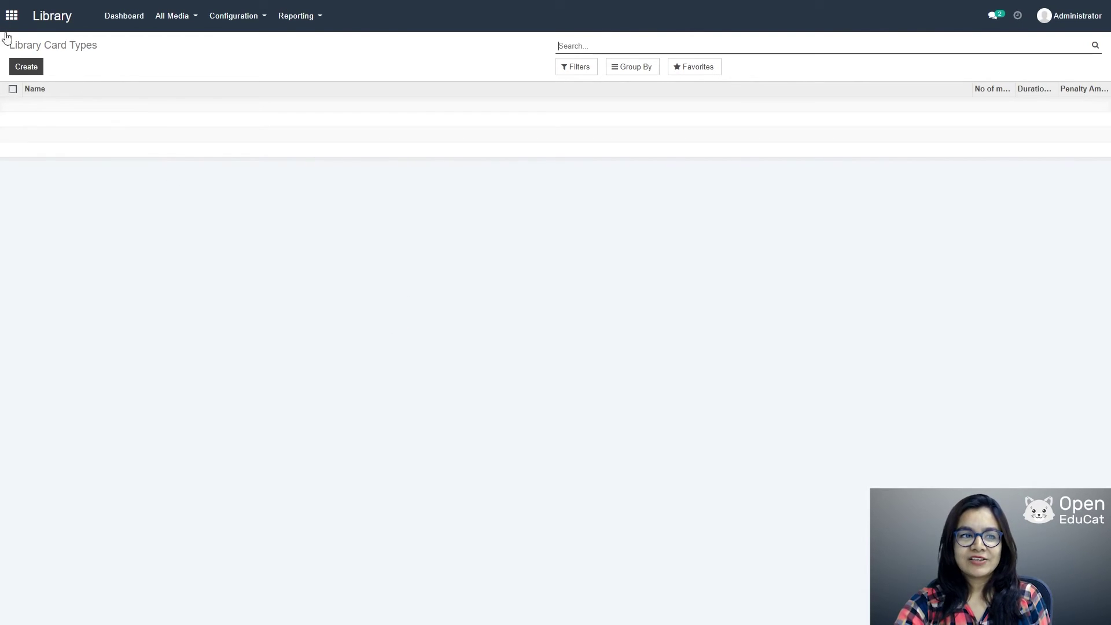
{"action": "left_click", "coordinate": [25, 67]}
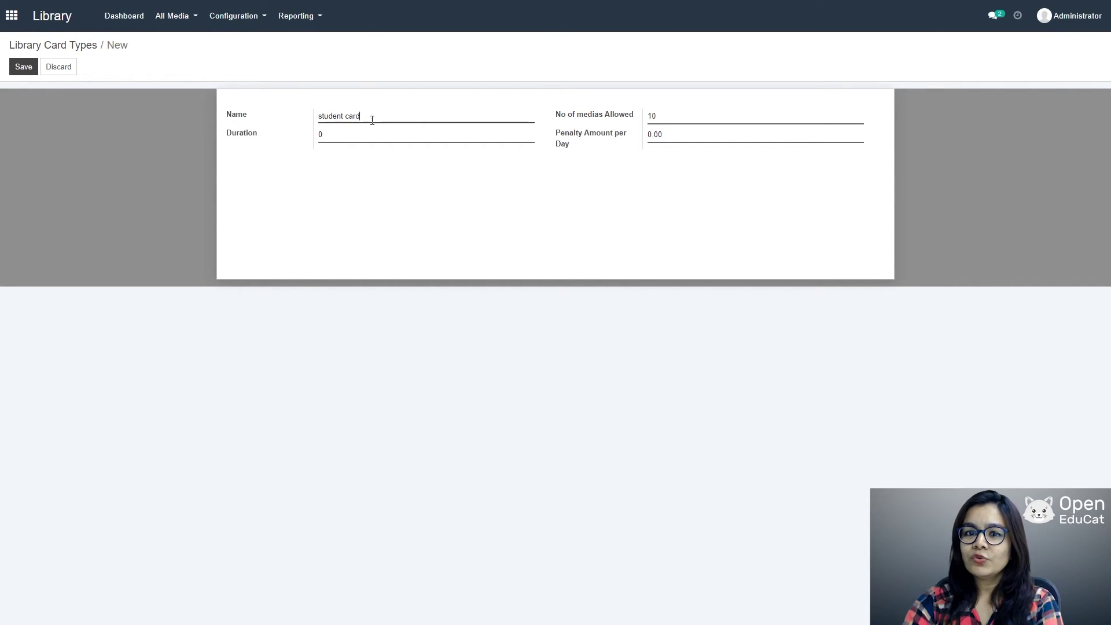
Step: Save the student card type with 3 medias allowed, duration 10 and a 20.00 daily penalty
{"action": "left_click_drag", "start_coordinate": [662, 115], "coordinate": [641, 113]}
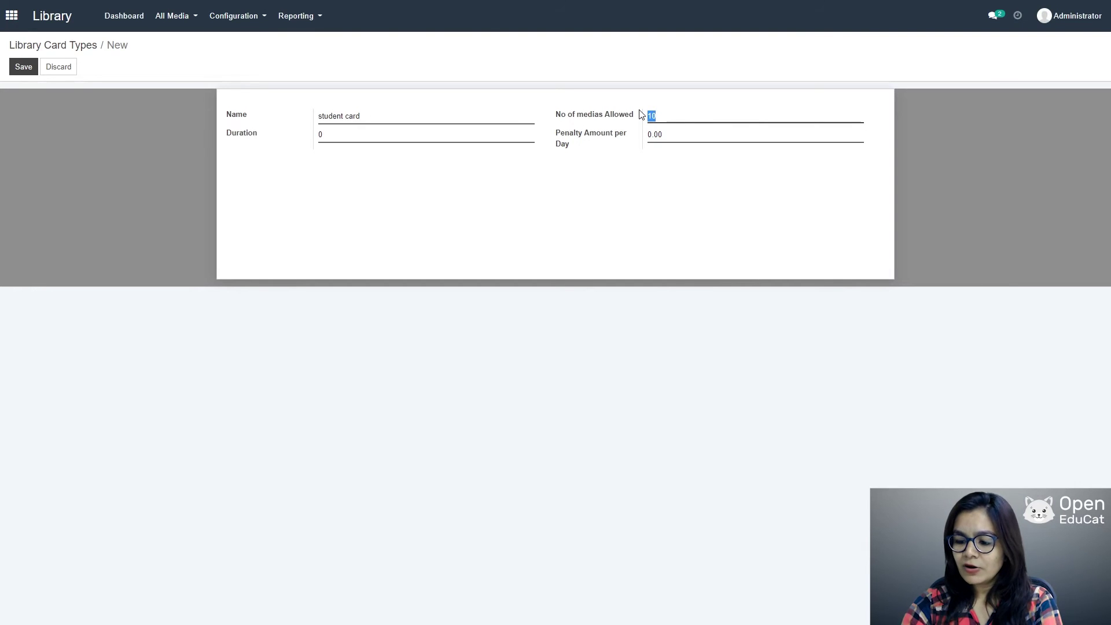
{"action": "type", "text": "3"}
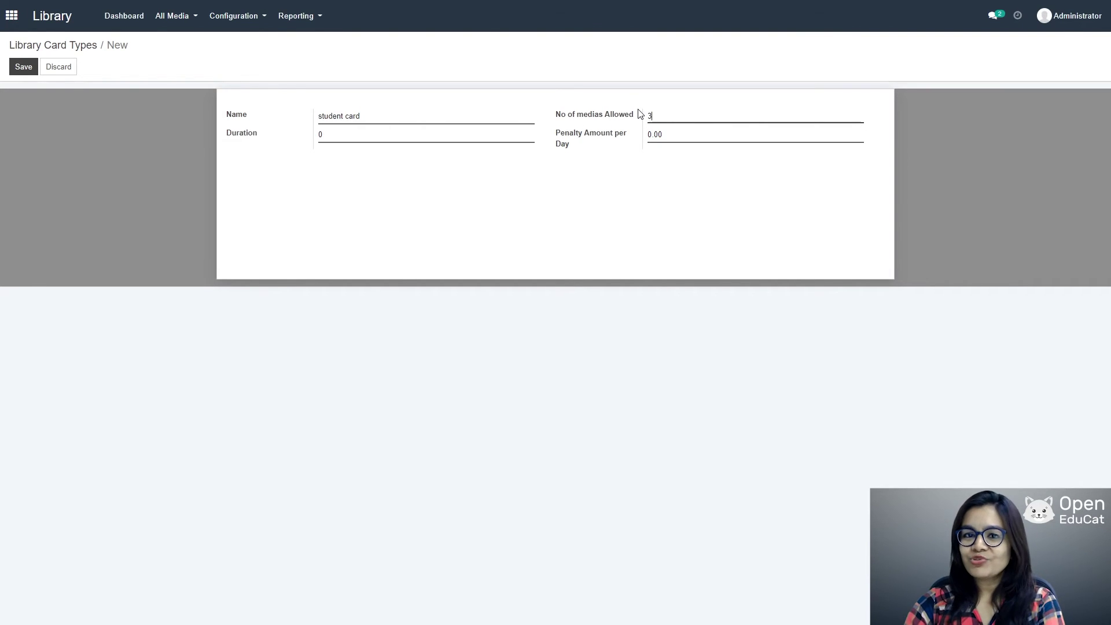
{"action": "left_click", "coordinate": [354, 136]}
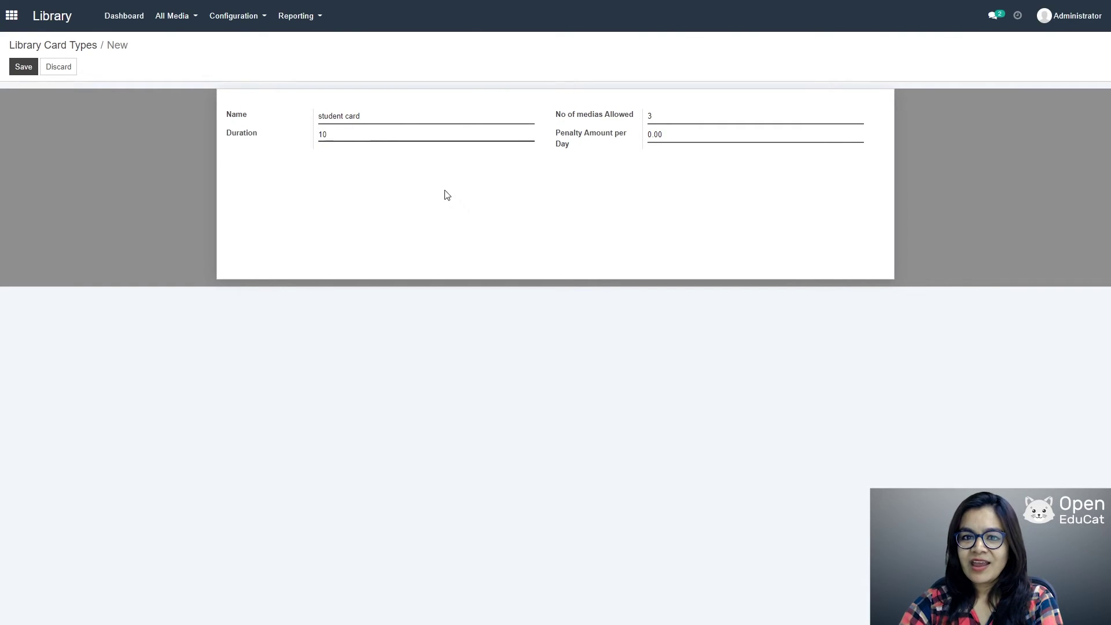
{"action": "left_click", "coordinate": [666, 134]}
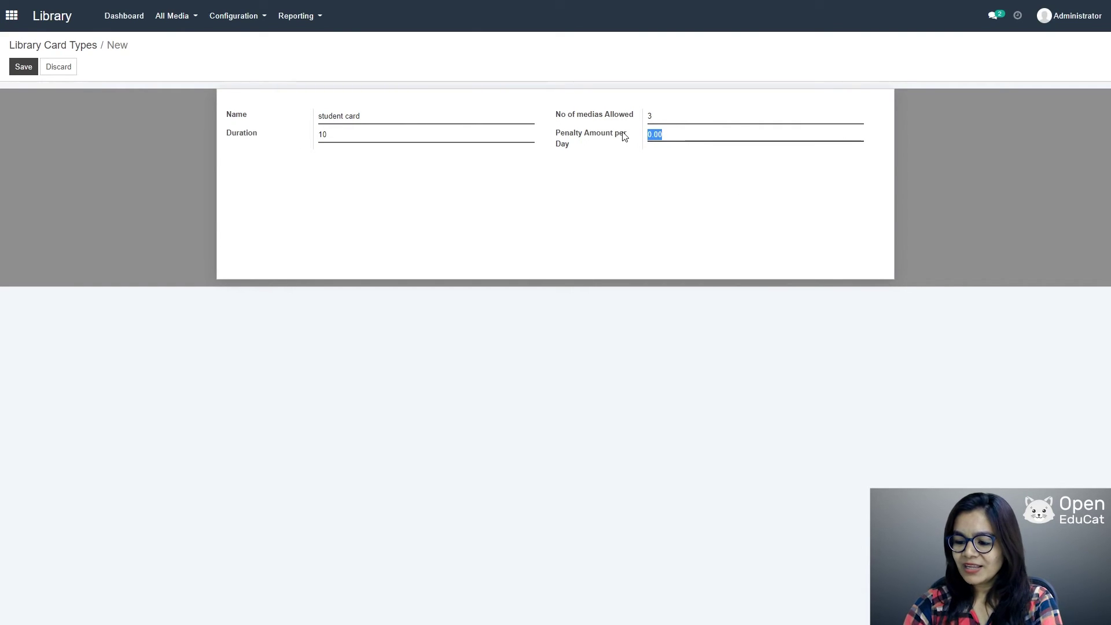
{"action": "type", "text": "20"}
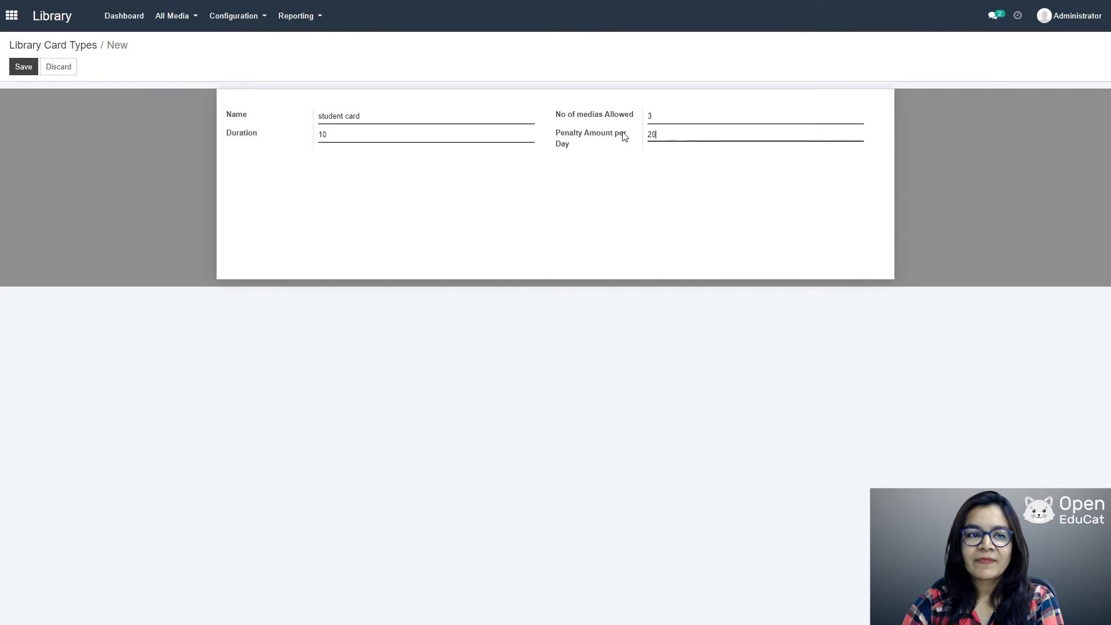
{"action": "left_click", "coordinate": [25, 67]}
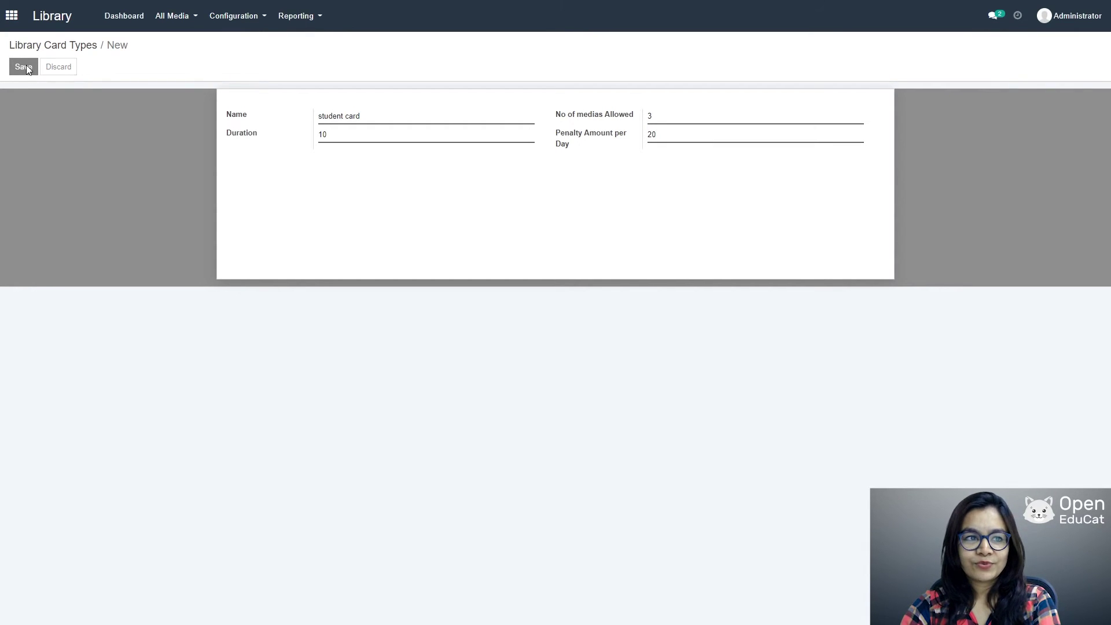
{"action": "left_click", "coordinate": [238, 21]}
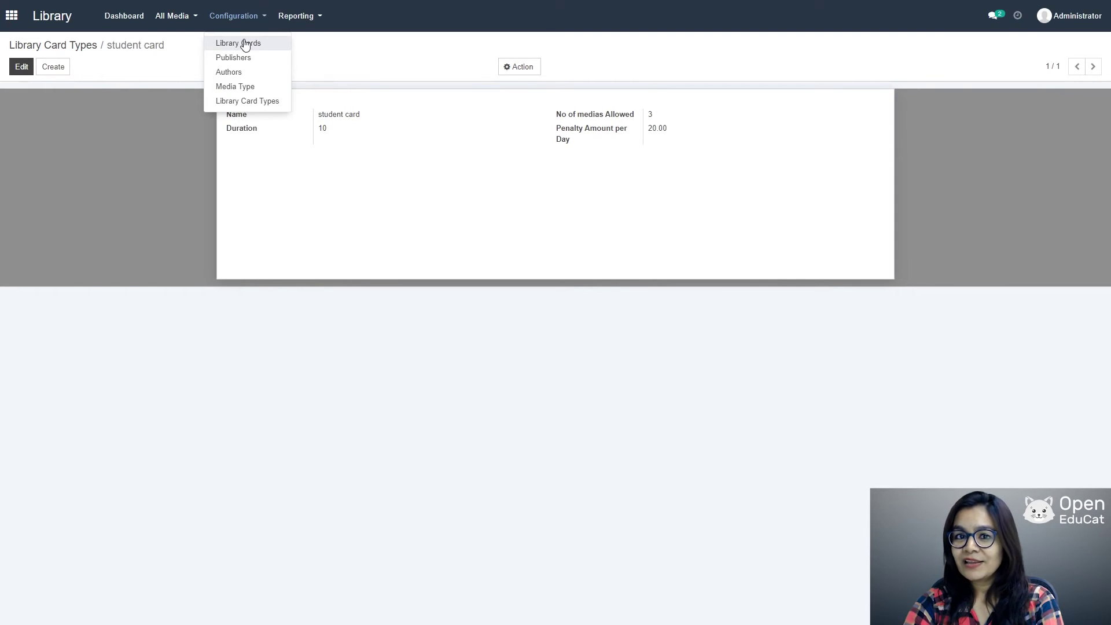
Step: Create and save a library card of type student card for the first listed student
{"action": "left_click", "coordinate": [245, 44]}
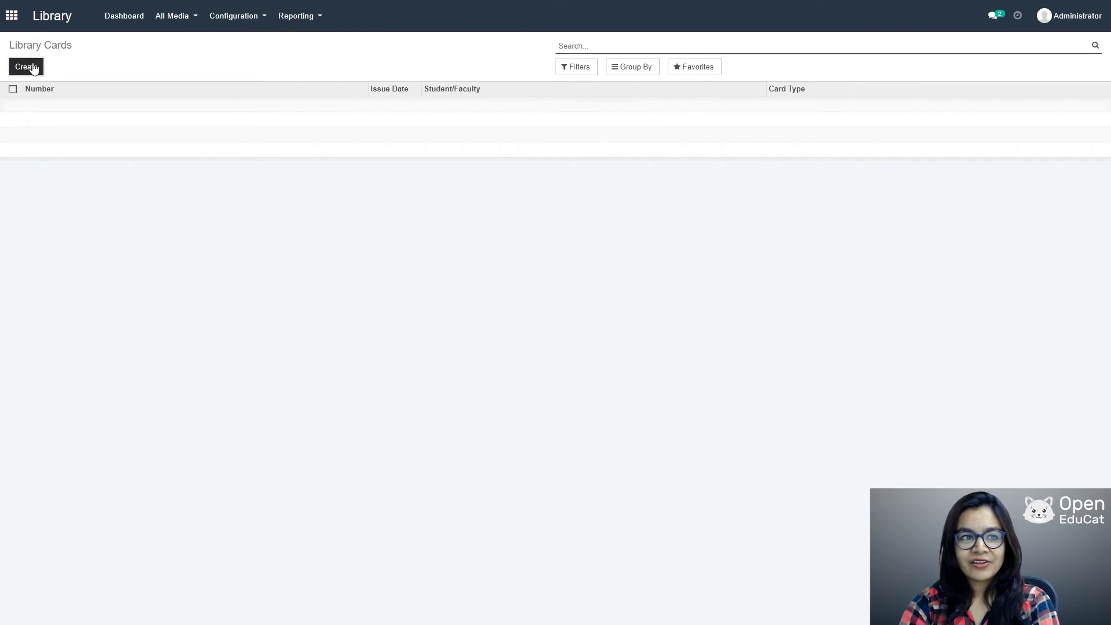
{"action": "left_click", "coordinate": [26, 67]}
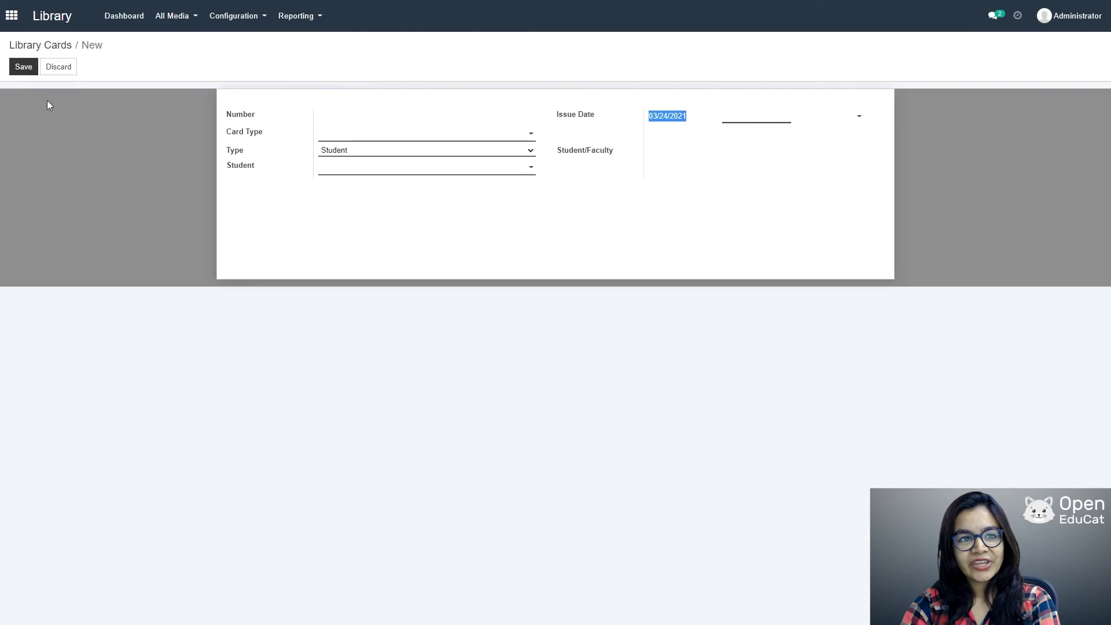
{"action": "left_click", "coordinate": [439, 140]}
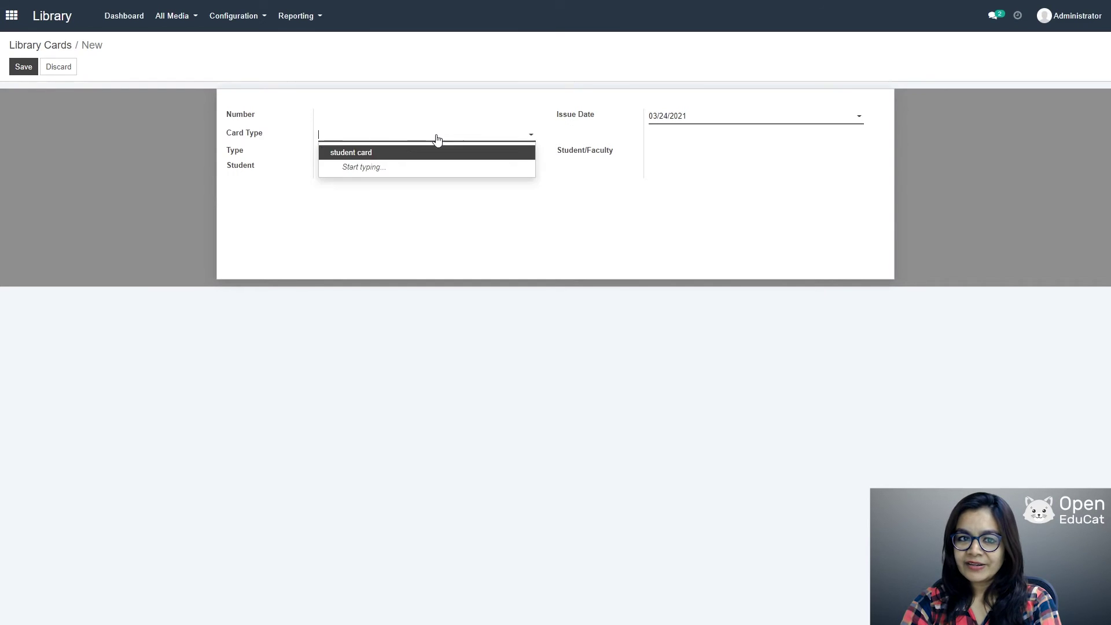
{"action": "left_click", "coordinate": [350, 152]}
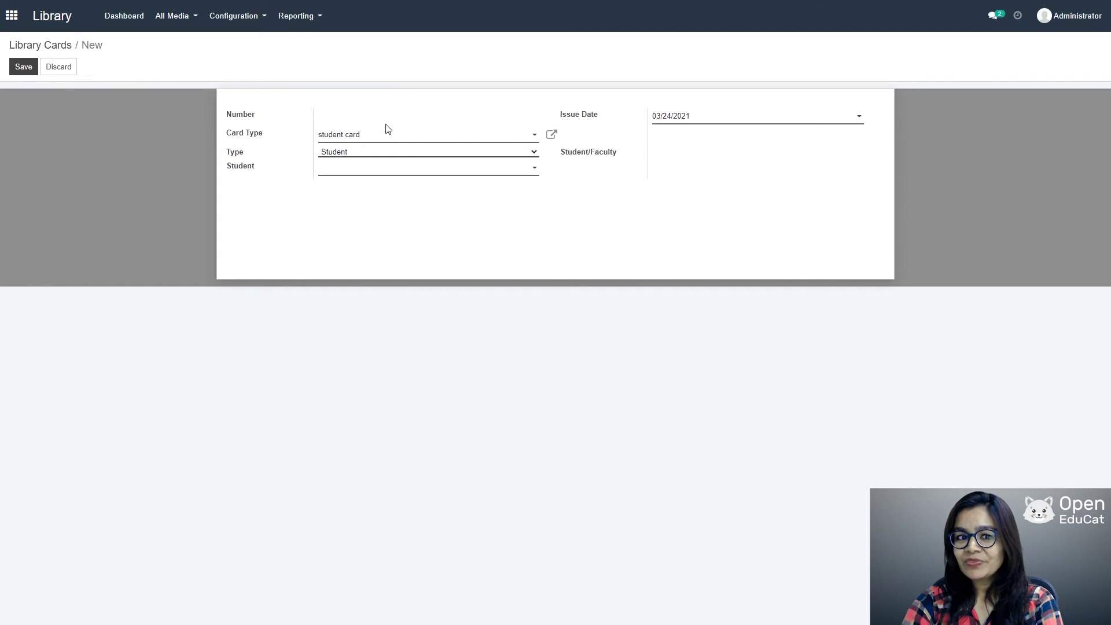
{"action": "left_click", "coordinate": [536, 172]}
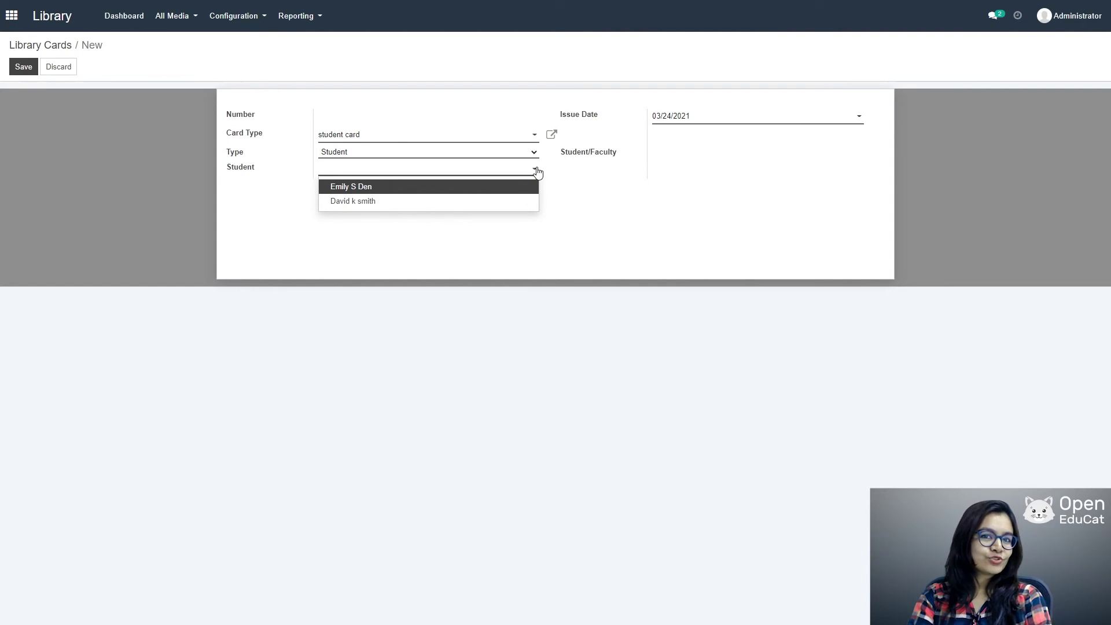
{"action": "left_click", "coordinate": [358, 186]}
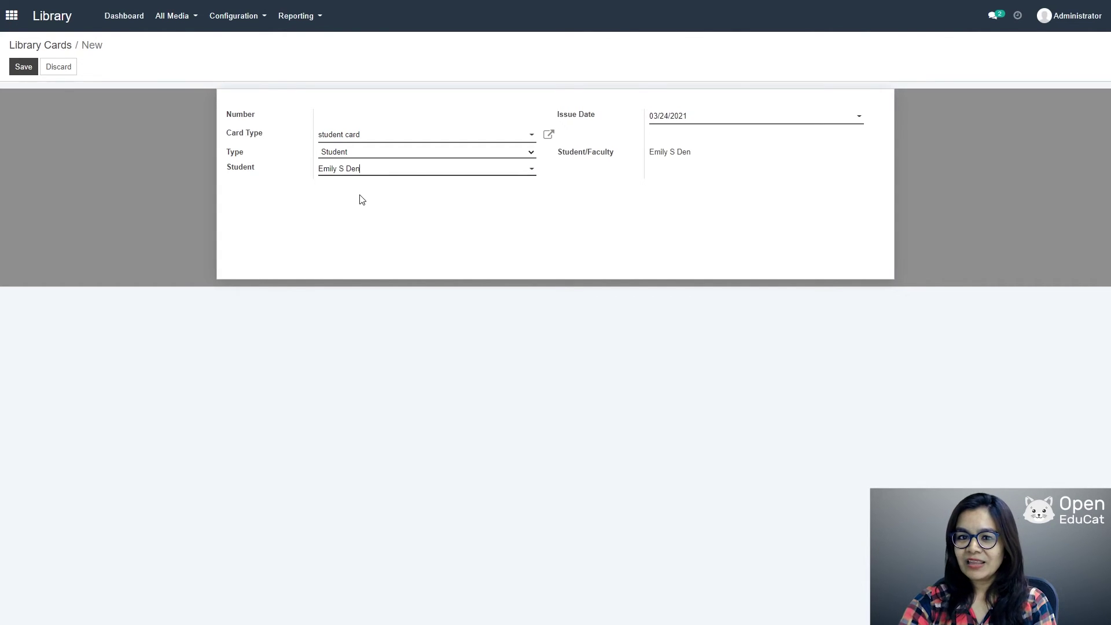
{"action": "left_click", "coordinate": [23, 68]}
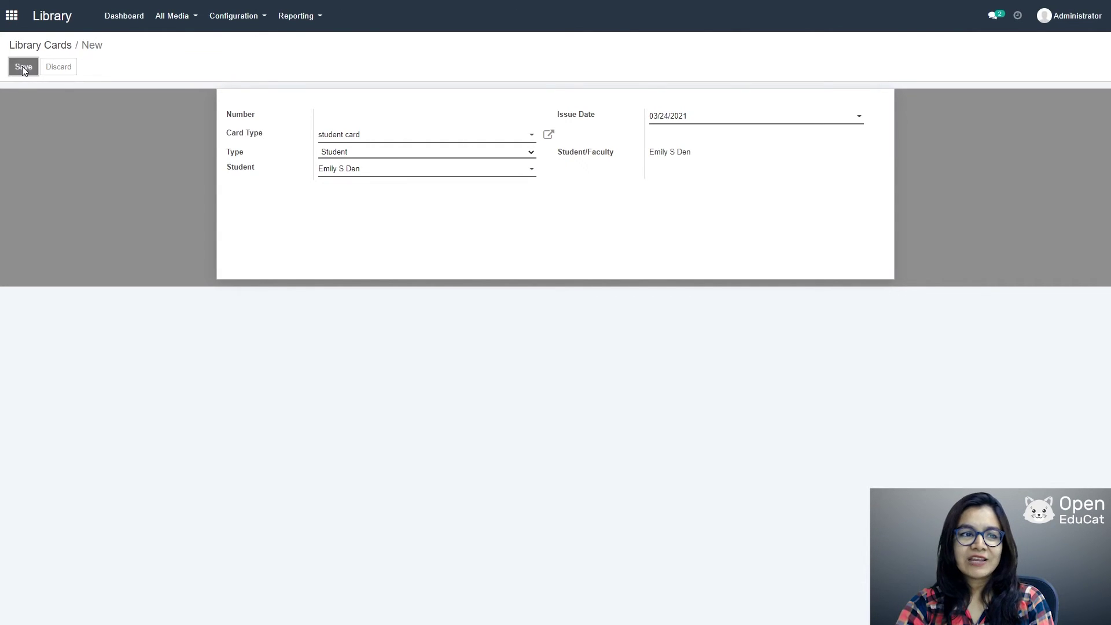
{"action": "left_click", "coordinate": [256, 14]}
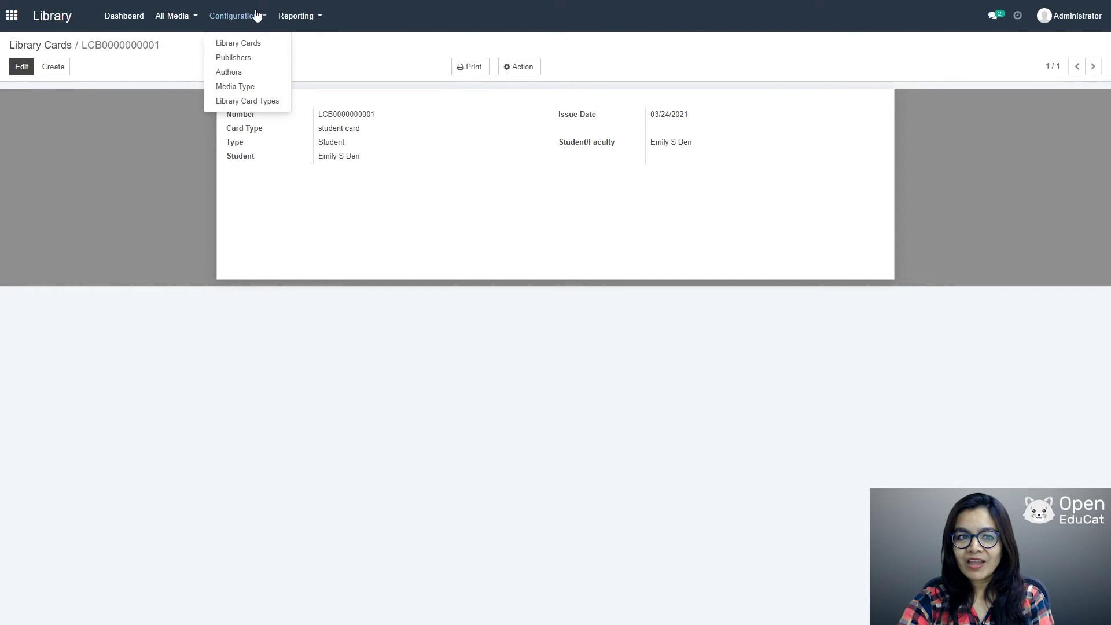
Step: Create and save a publisher named Smith Publication, then go to the Authors list
{"action": "left_click", "coordinate": [243, 57]}
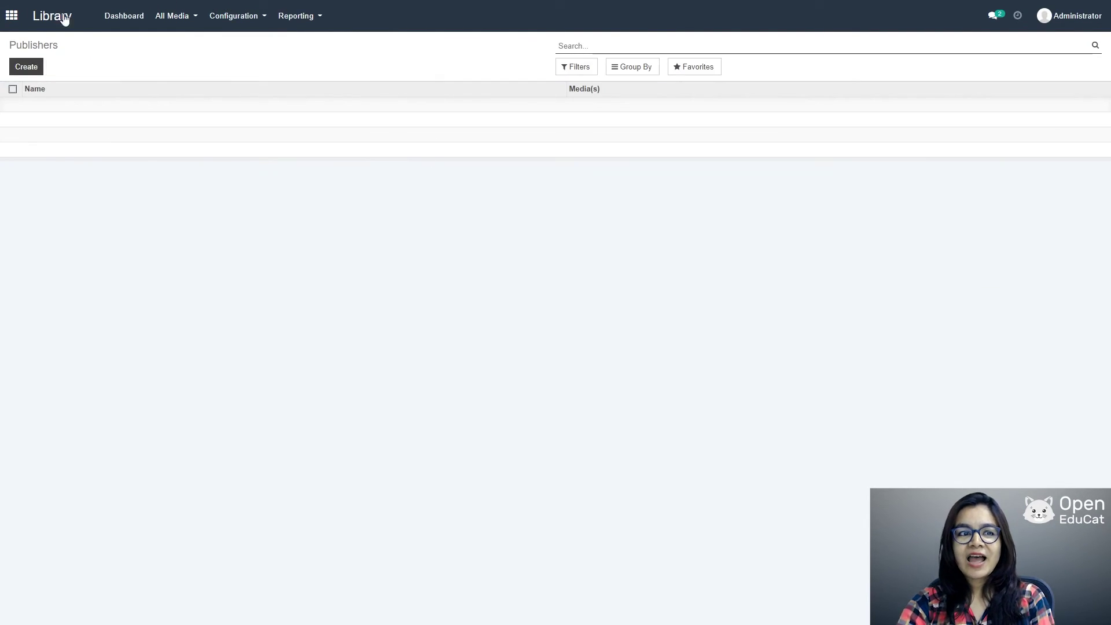
{"action": "left_click", "coordinate": [24, 69]}
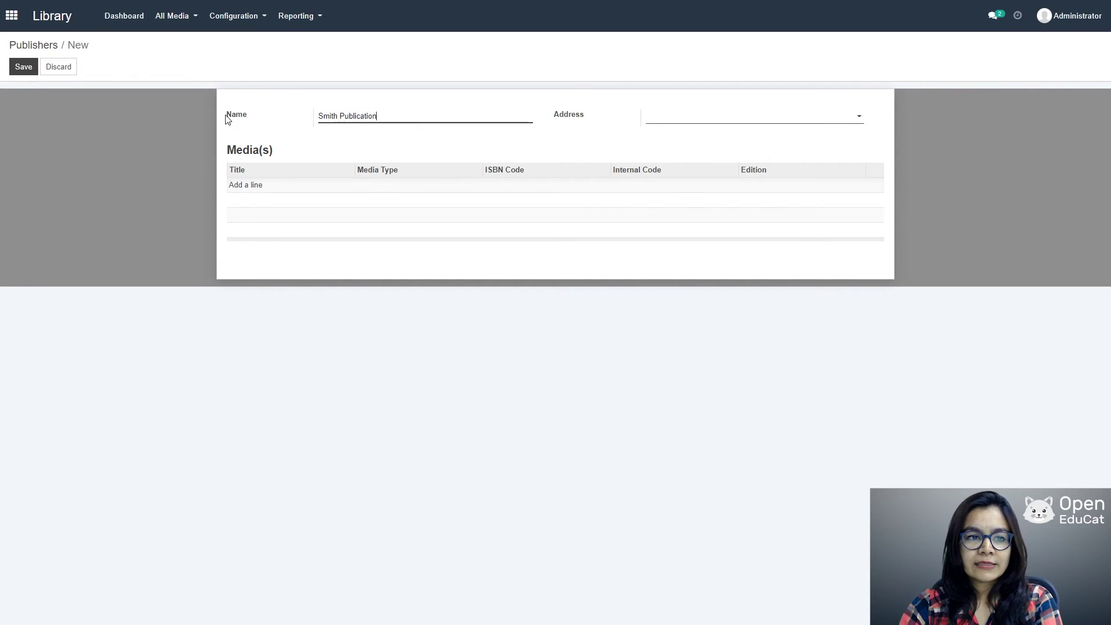
{"action": "left_click", "coordinate": [19, 67]}
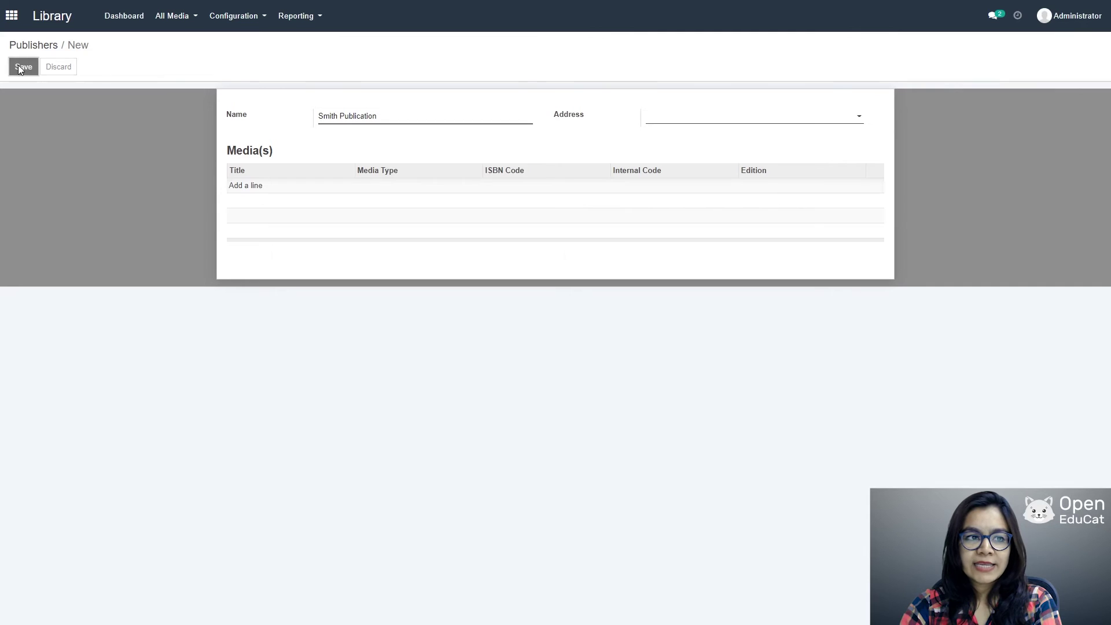
{"action": "left_click", "coordinate": [237, 17]}
{"action": "left_click", "coordinate": [241, 72]}
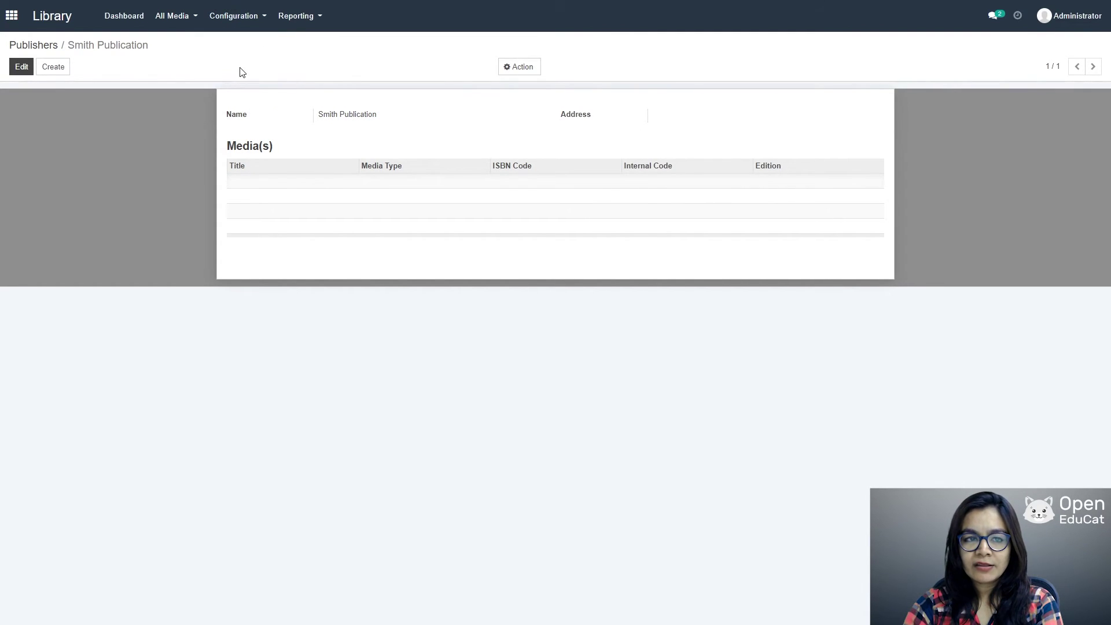
Step: Create and save a new author record with the author's full name
{"action": "left_click", "coordinate": [24, 68]}
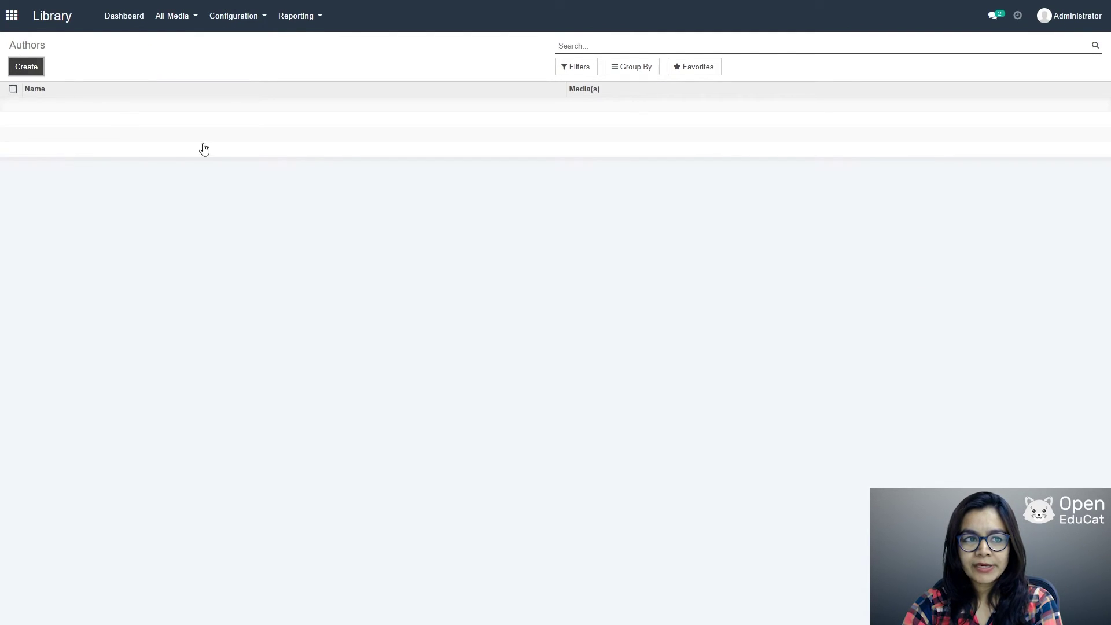
{"action": "type", "text": "J"}
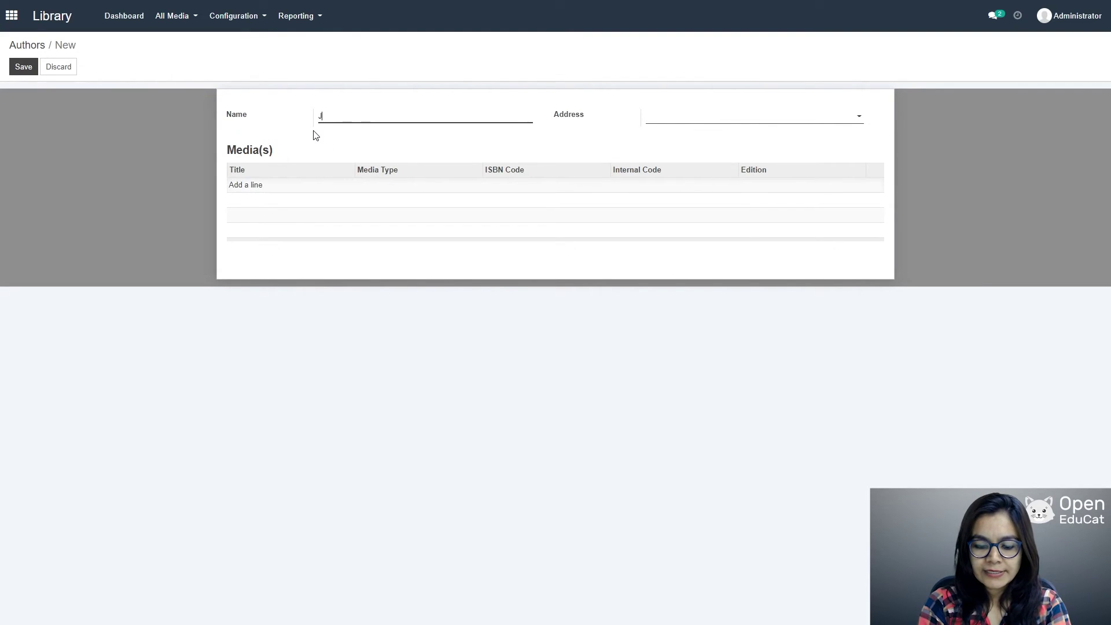
{"action": "type", "text": "ohn Smith"}
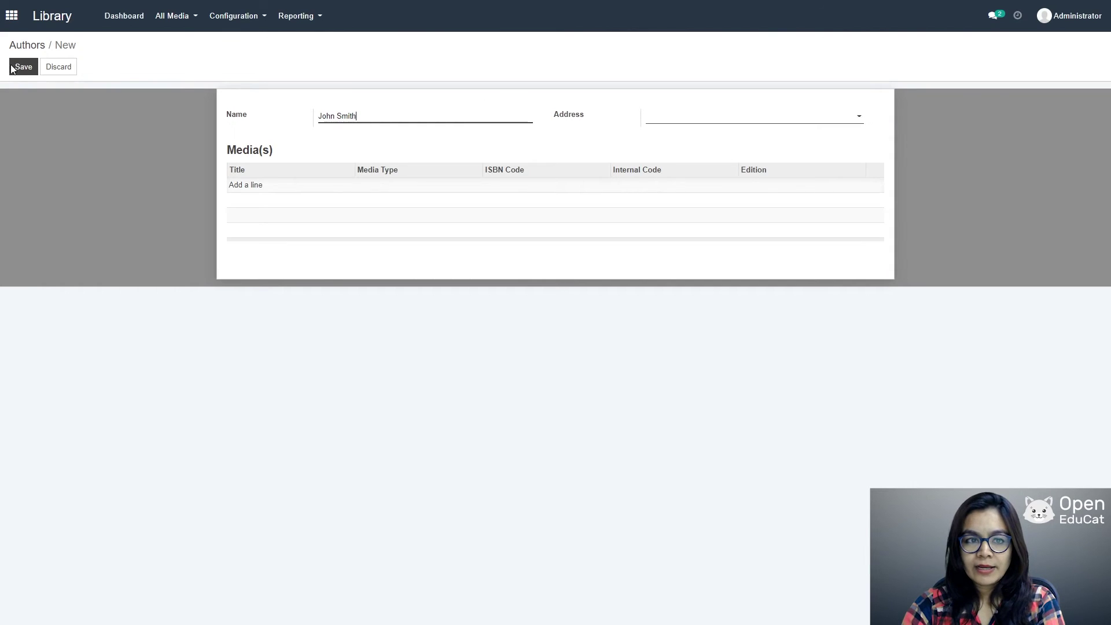
{"action": "left_click", "coordinate": [31, 68]}
{"action": "left_click", "coordinate": [238, 17]}
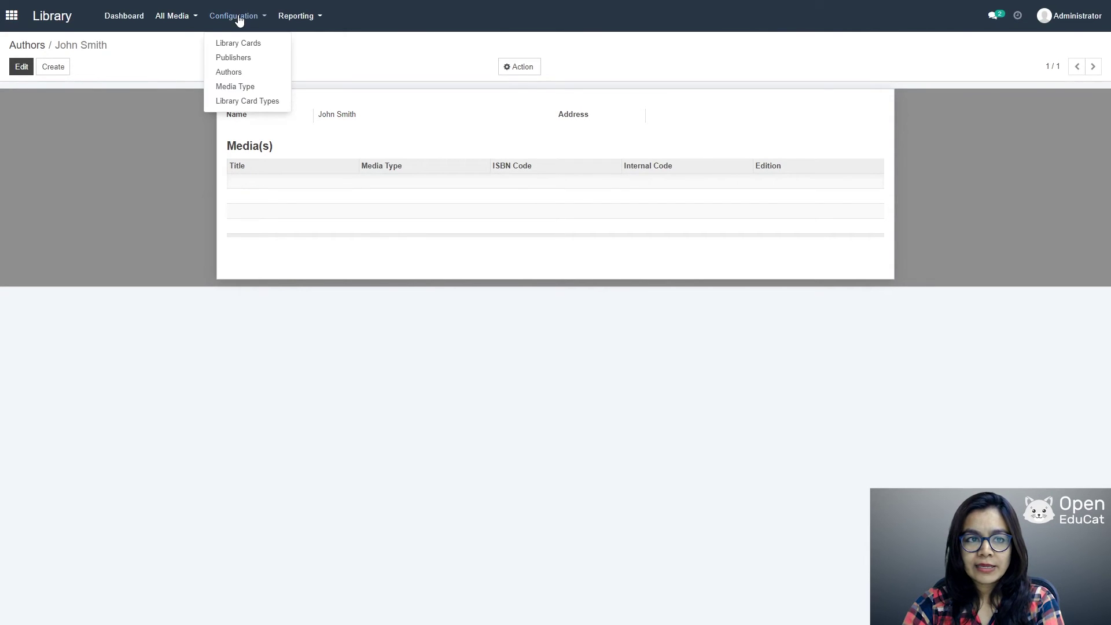
{"action": "left_click", "coordinate": [243, 88]}
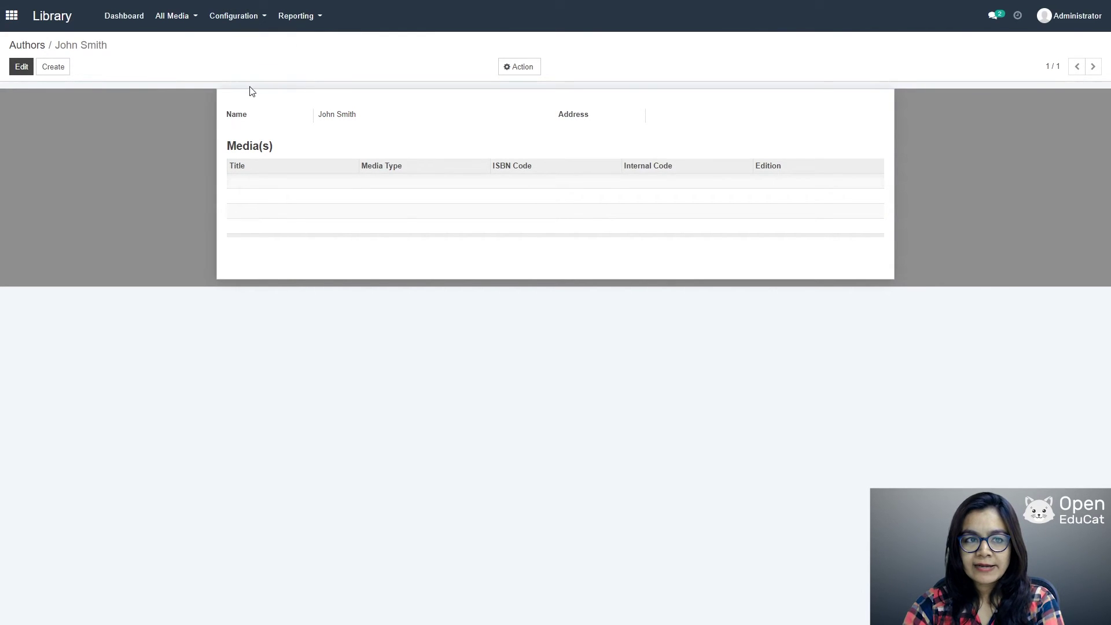
Step: Create and save a media type named 'Reference book' with code RB
{"action": "left_click", "coordinate": [26, 67]}
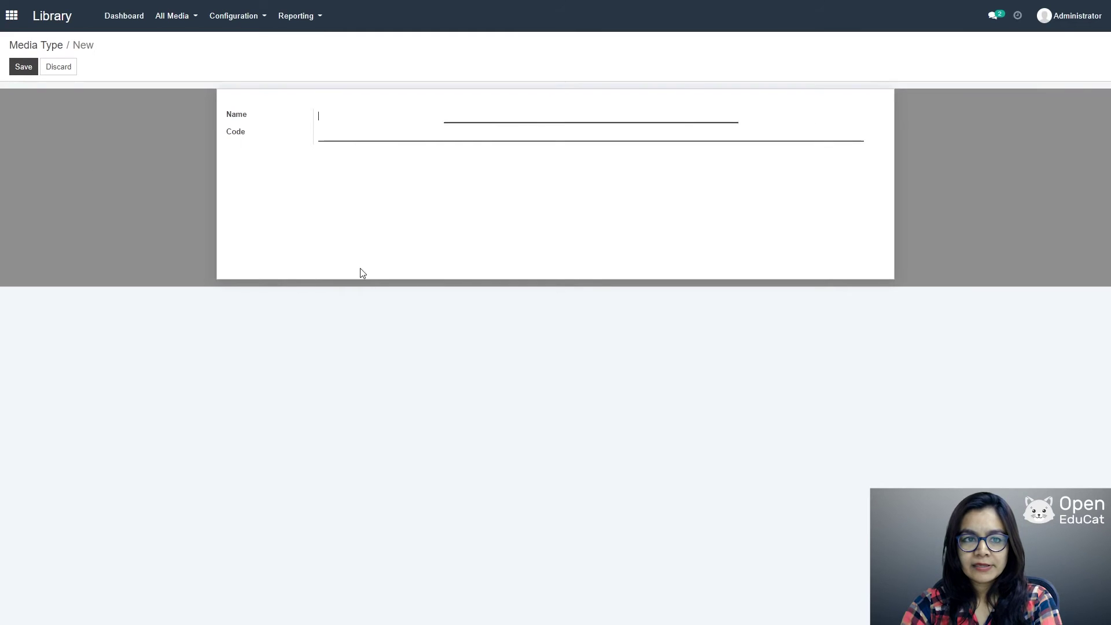
{"action": "type", "text": "re"}
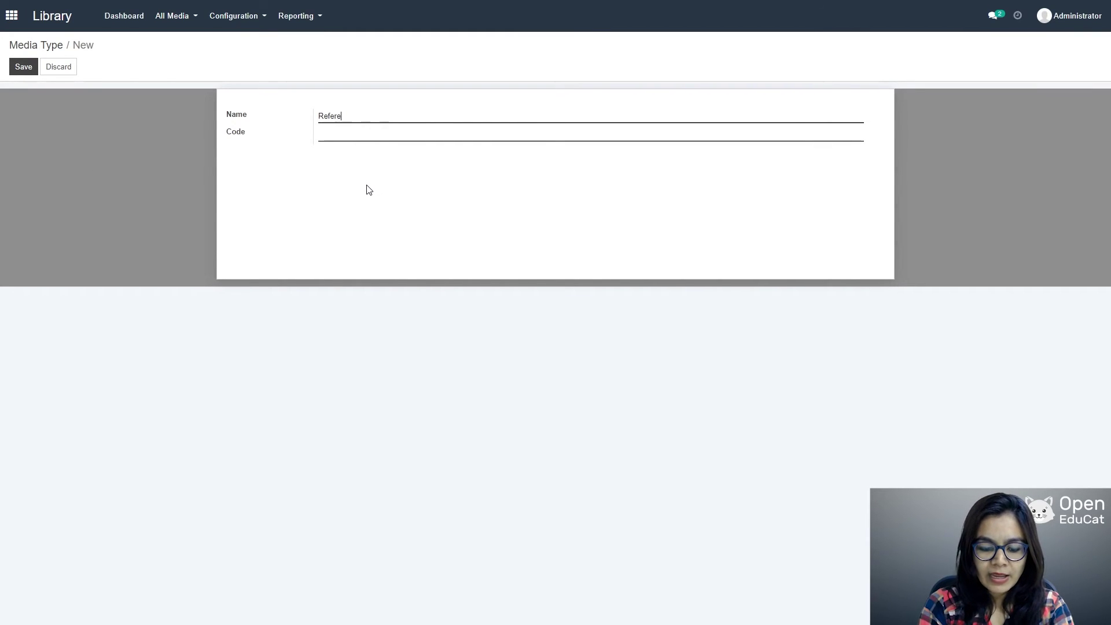
{"action": "type", "text": "nce"}
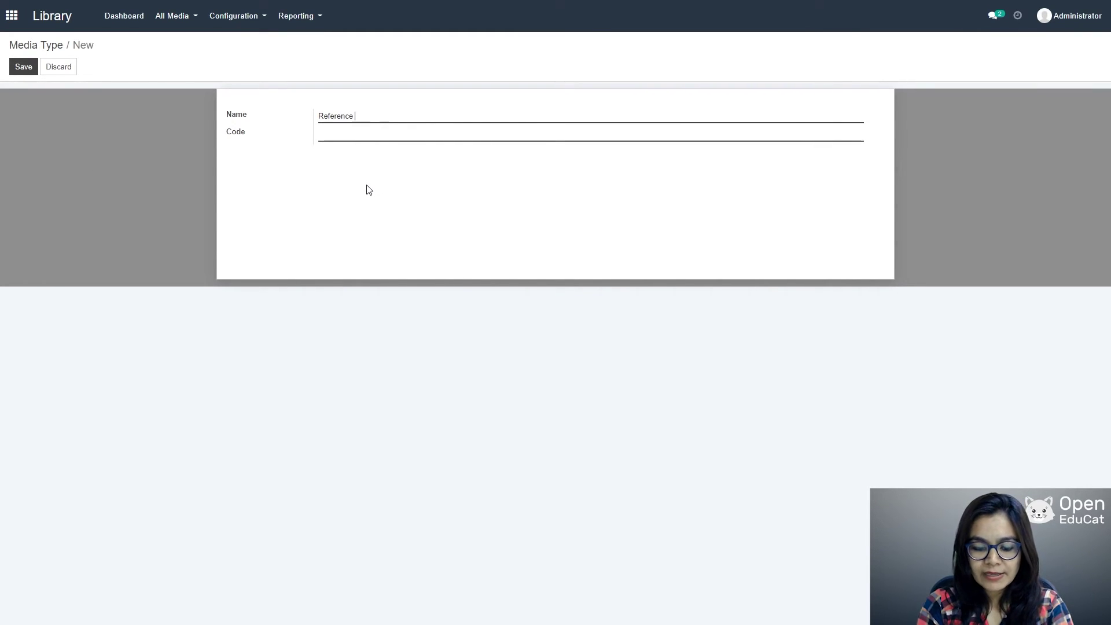
{"action": "type", "text": " book"}
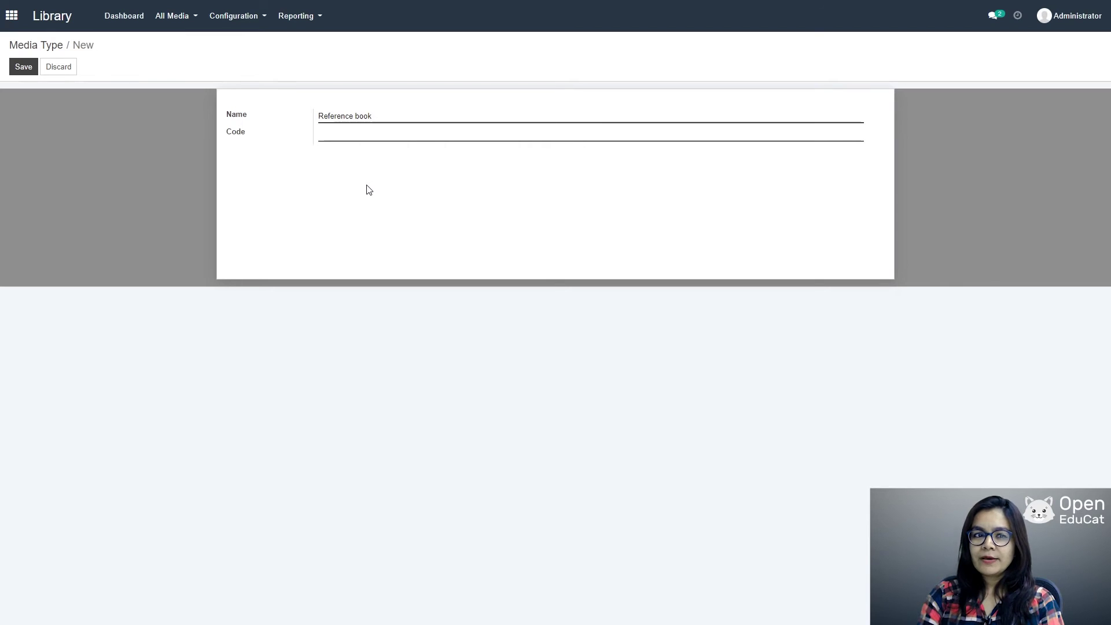
{"action": "left_click", "coordinate": [374, 138]}
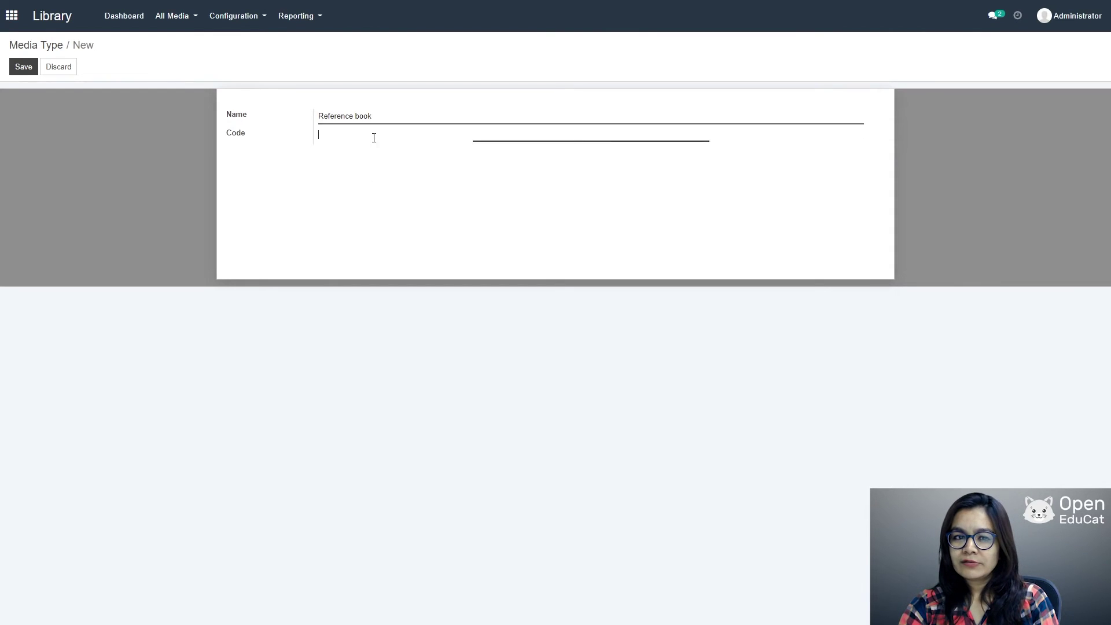
{"action": "type", "text": "R"}
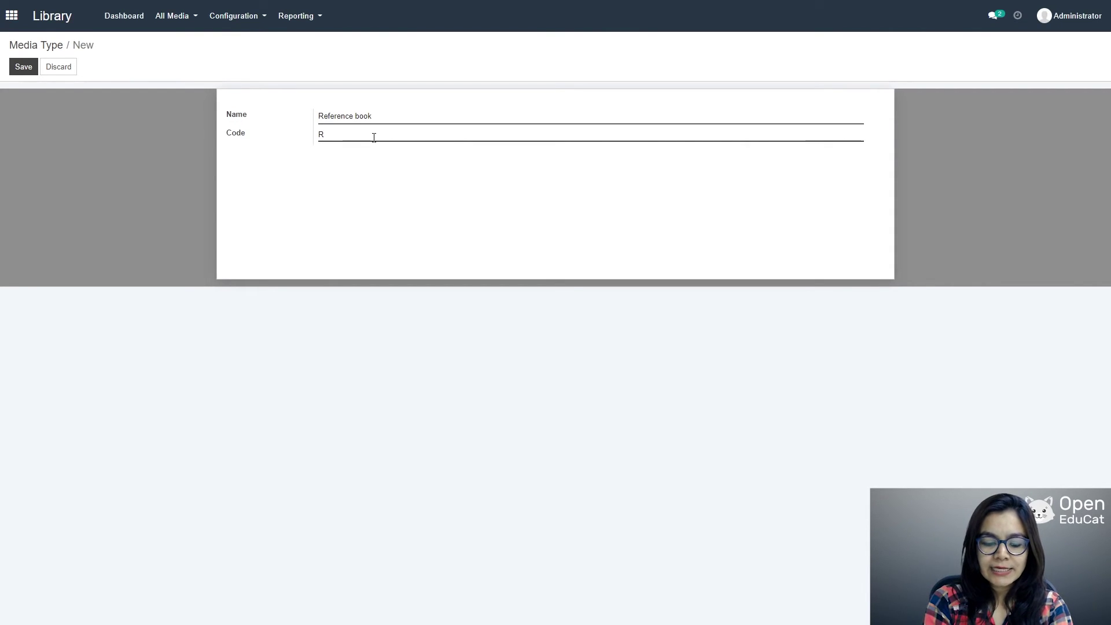
{"action": "type", "text": "B"}
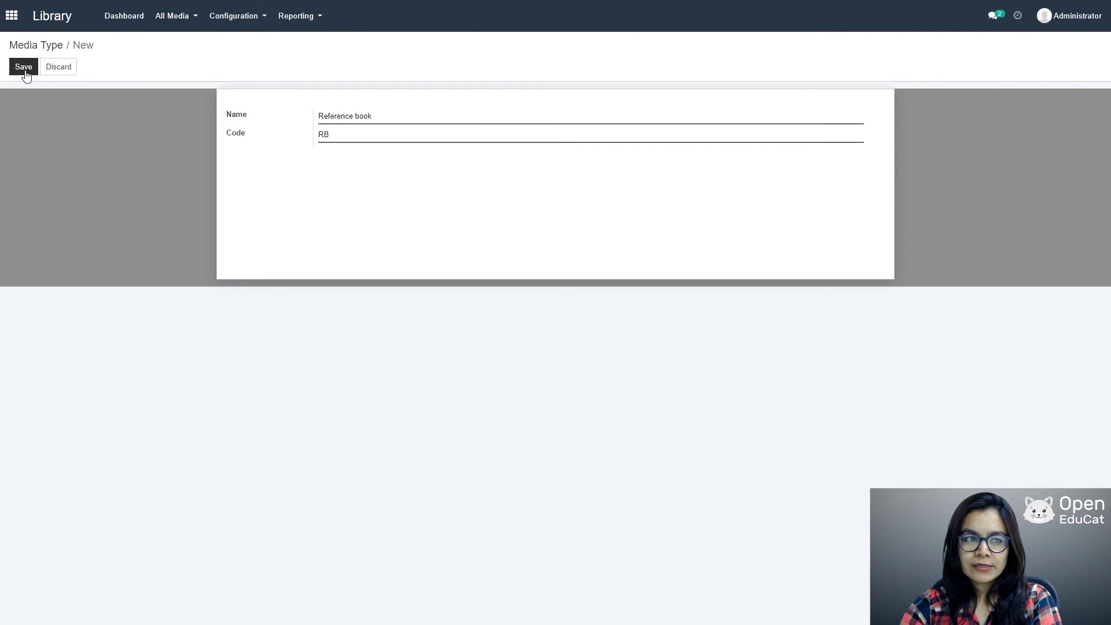
{"action": "left_click", "coordinate": [26, 71]}
{"action": "left_click", "coordinate": [231, 17]}
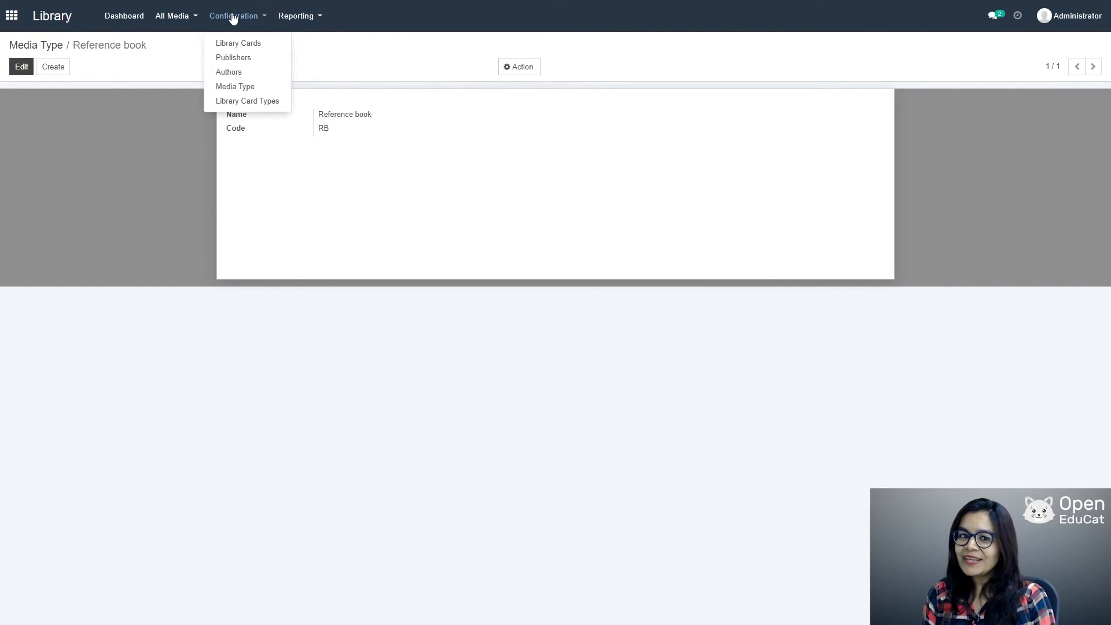
{"action": "mouse_move", "coordinate": [198, 8]}
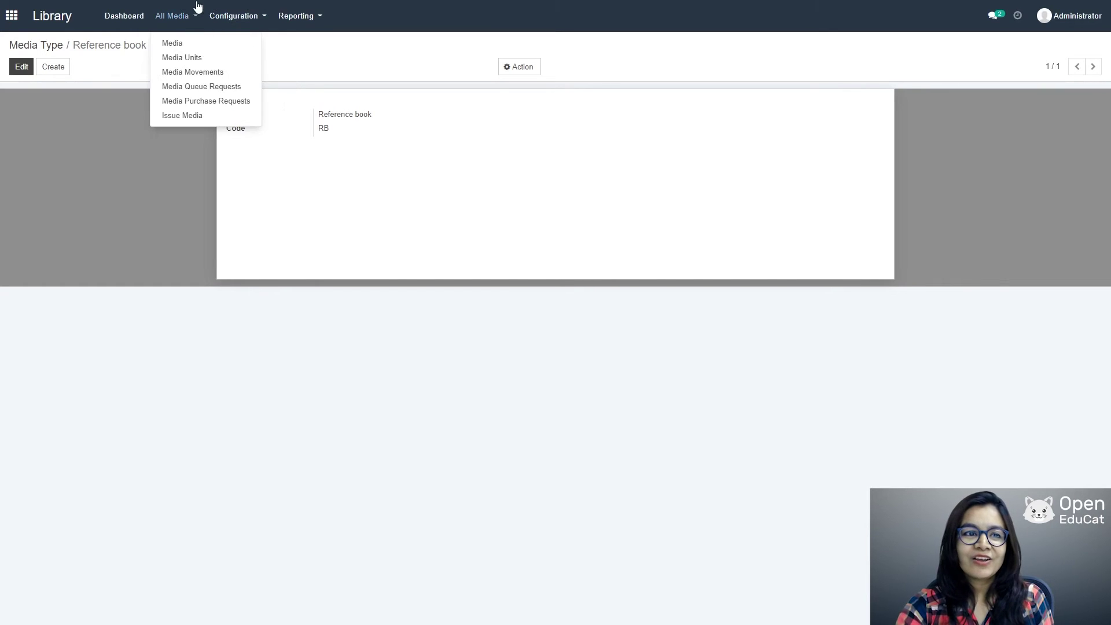
Step: Start media 'Data structure' with the new author, Smith Publication and type Reference book
{"action": "left_click", "coordinate": [176, 42]}
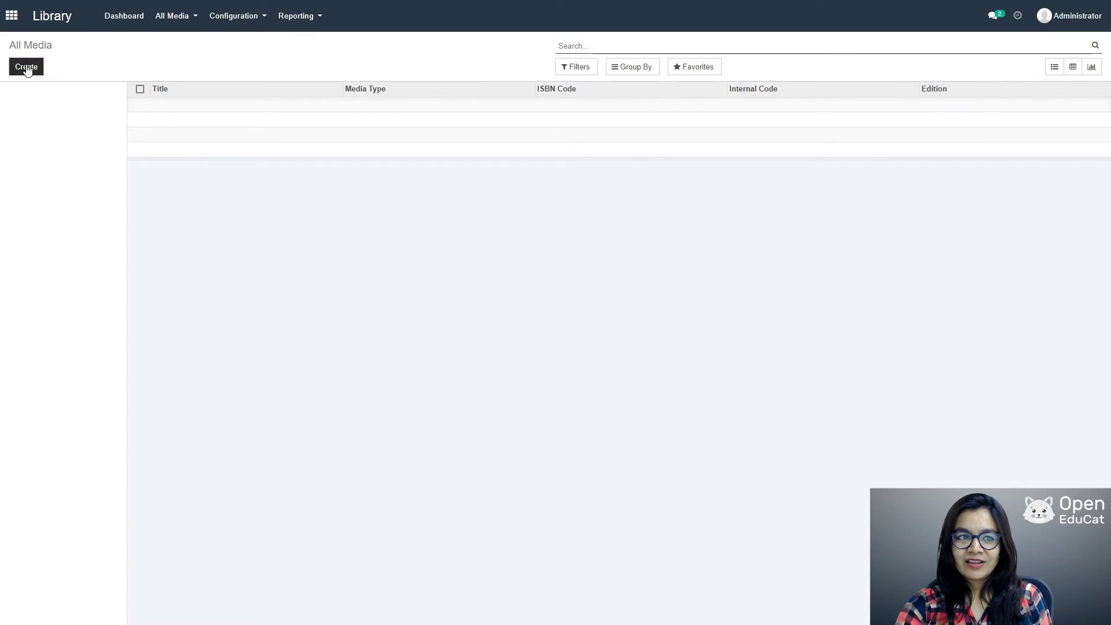
{"action": "left_click", "coordinate": [25, 66]}
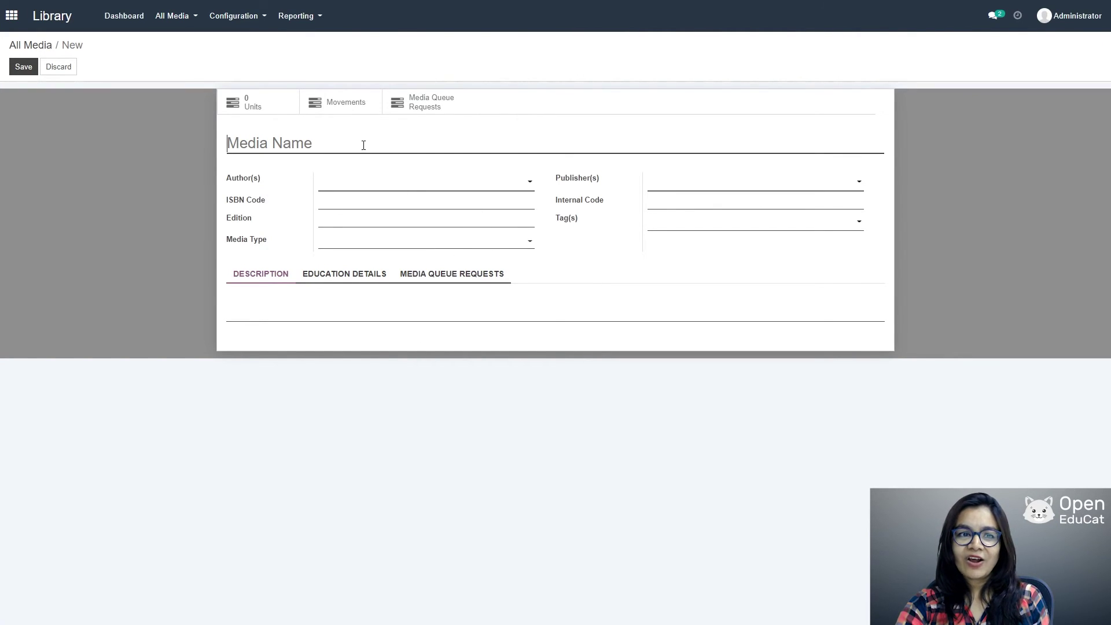
{"action": "type", "text": "Dat"}
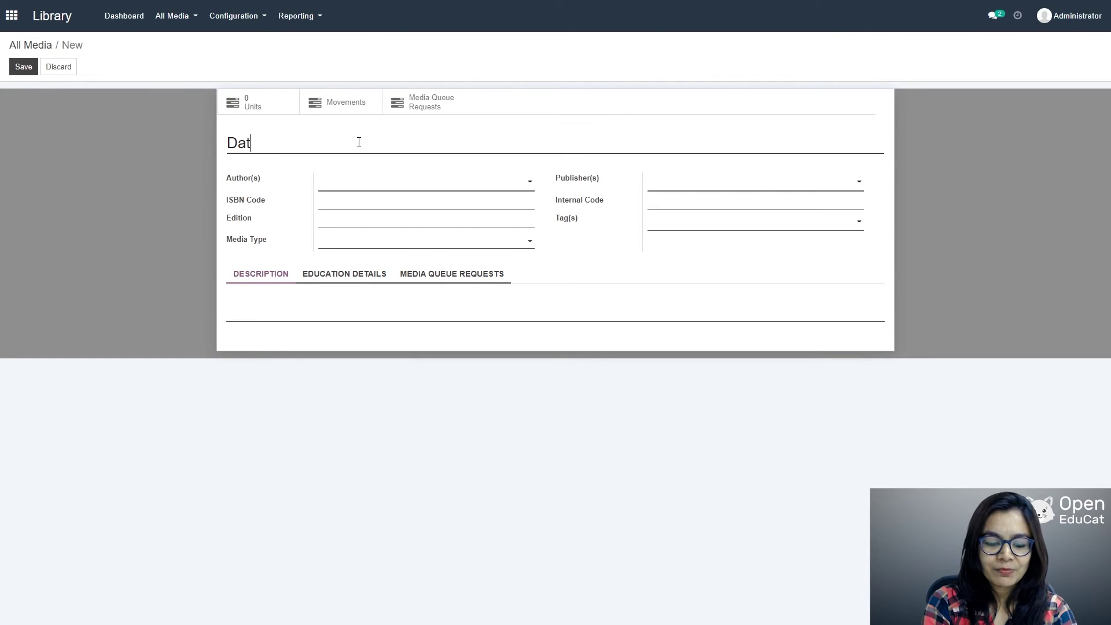
{"action": "type", "text": "a structure"}
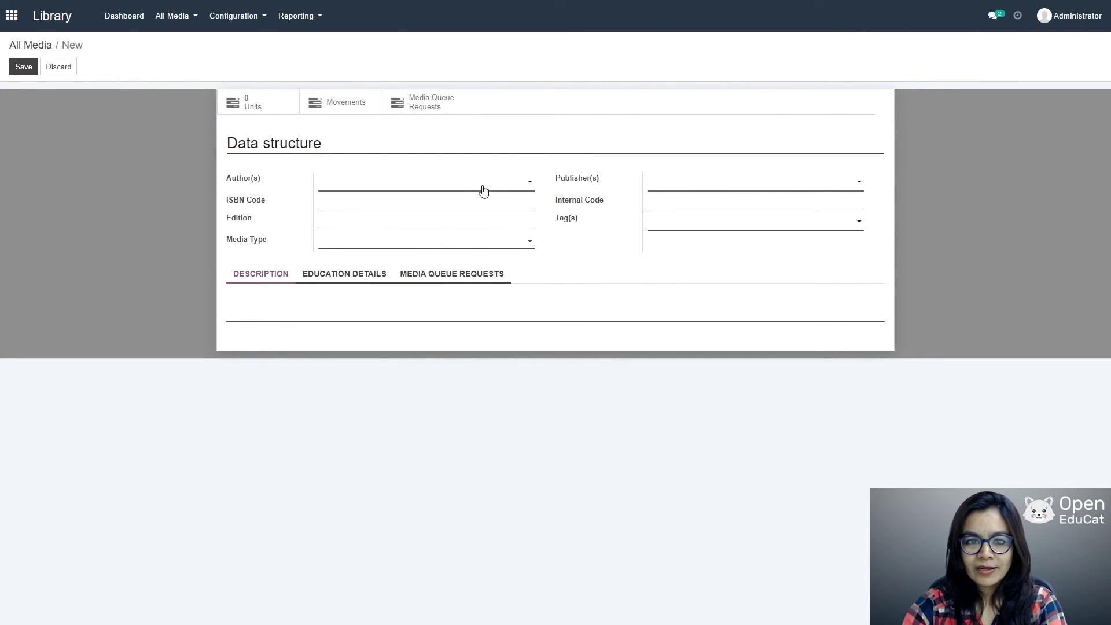
{"action": "left_click", "coordinate": [508, 186]}
{"action": "left_click", "coordinate": [393, 200]}
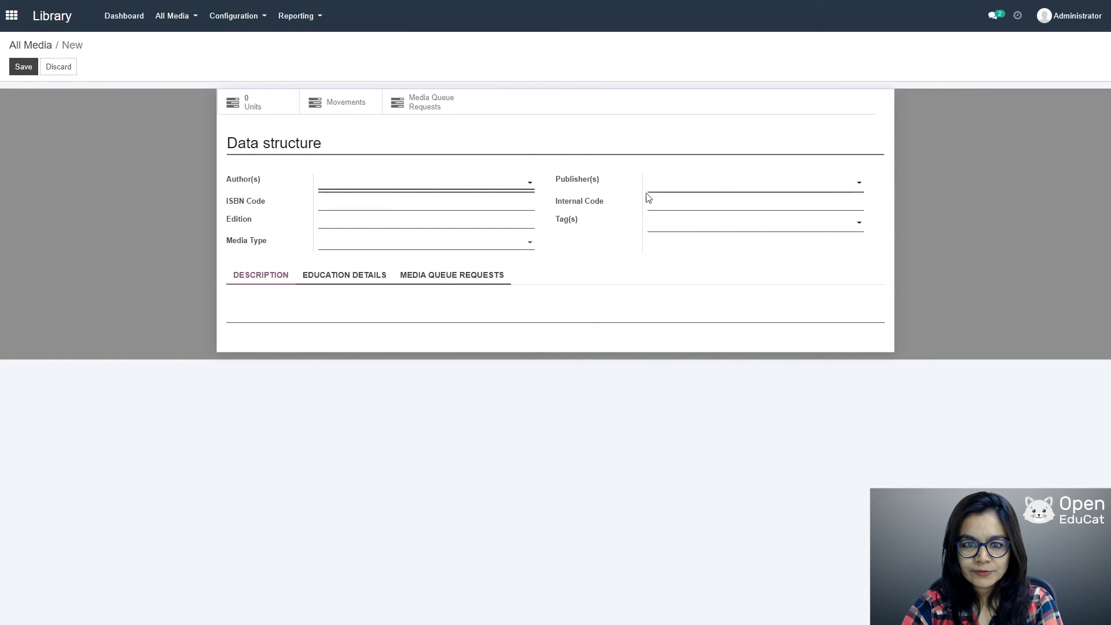
{"action": "left_click", "coordinate": [802, 184]}
{"action": "left_click", "coordinate": [719, 200]}
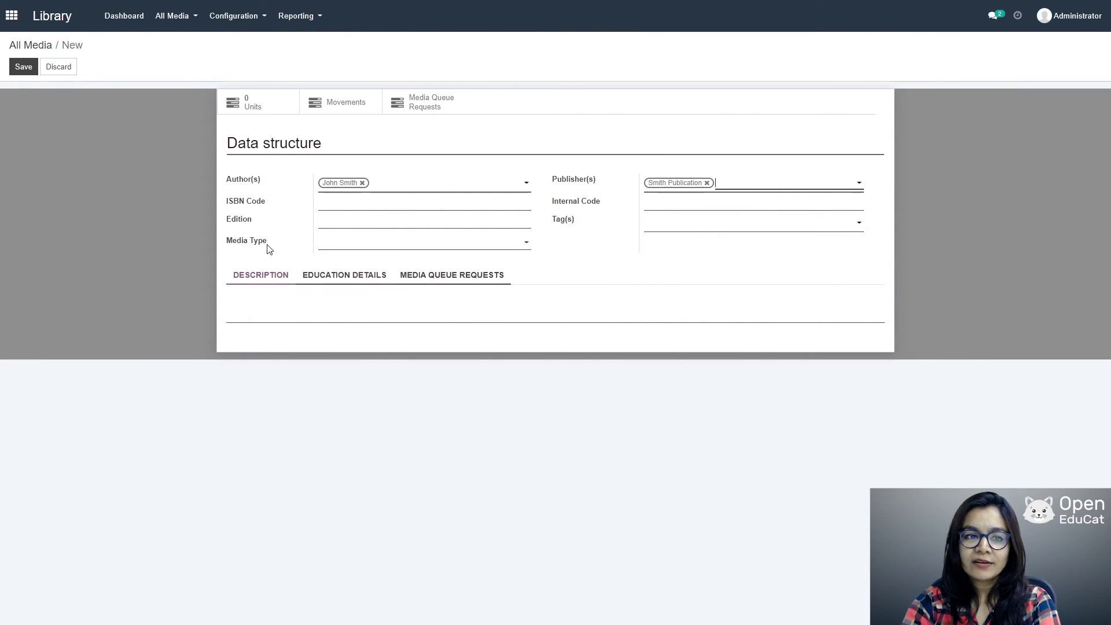
{"action": "left_click", "coordinate": [526, 244]}
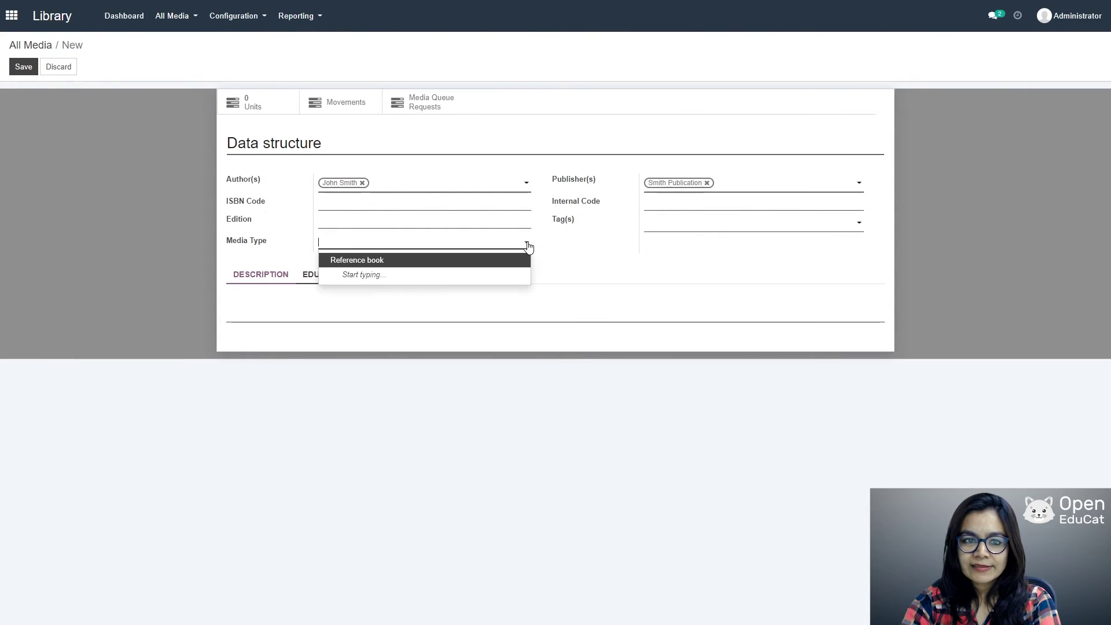
{"action": "left_click", "coordinate": [370, 265]}
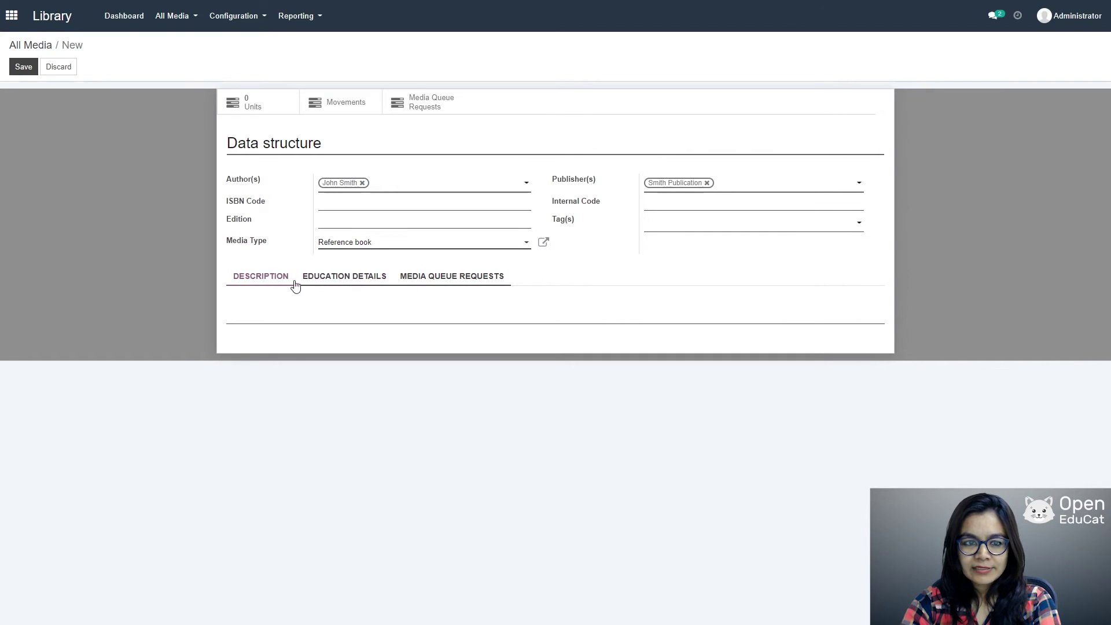
Step: Add course computer Science SEm 3 and subject Data structure & application, then save the media
{"action": "left_click", "coordinate": [380, 277]}
{"action": "left_click", "coordinate": [548, 335]}
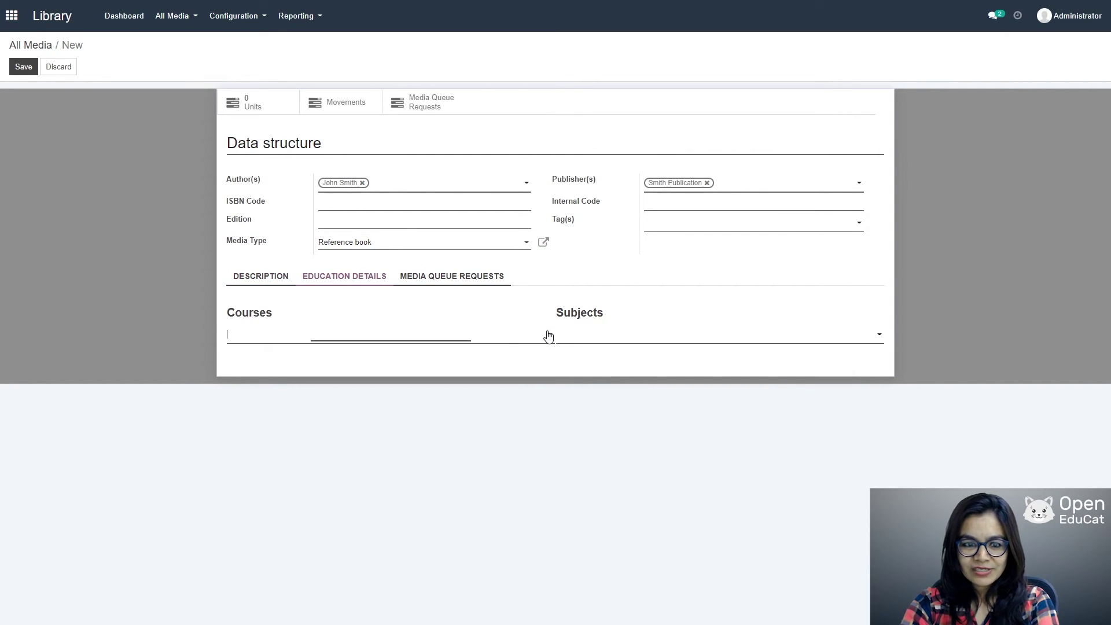
{"action": "left_click", "coordinate": [312, 343]}
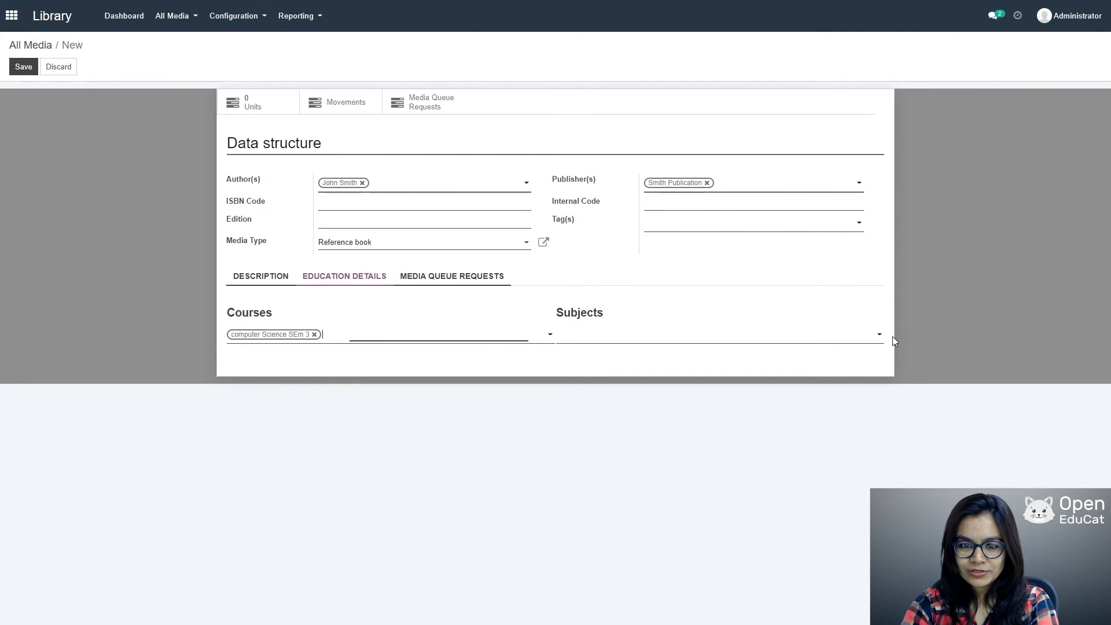
{"action": "left_click", "coordinate": [877, 336]}
{"action": "left_click", "coordinate": [648, 353]}
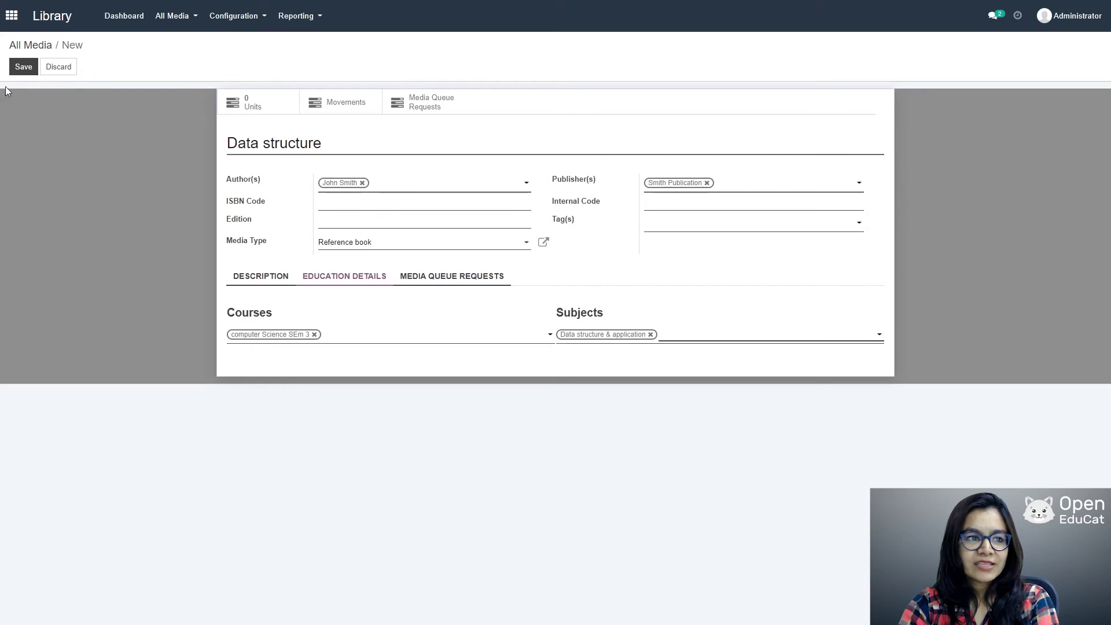
{"action": "left_click", "coordinate": [23, 66]}
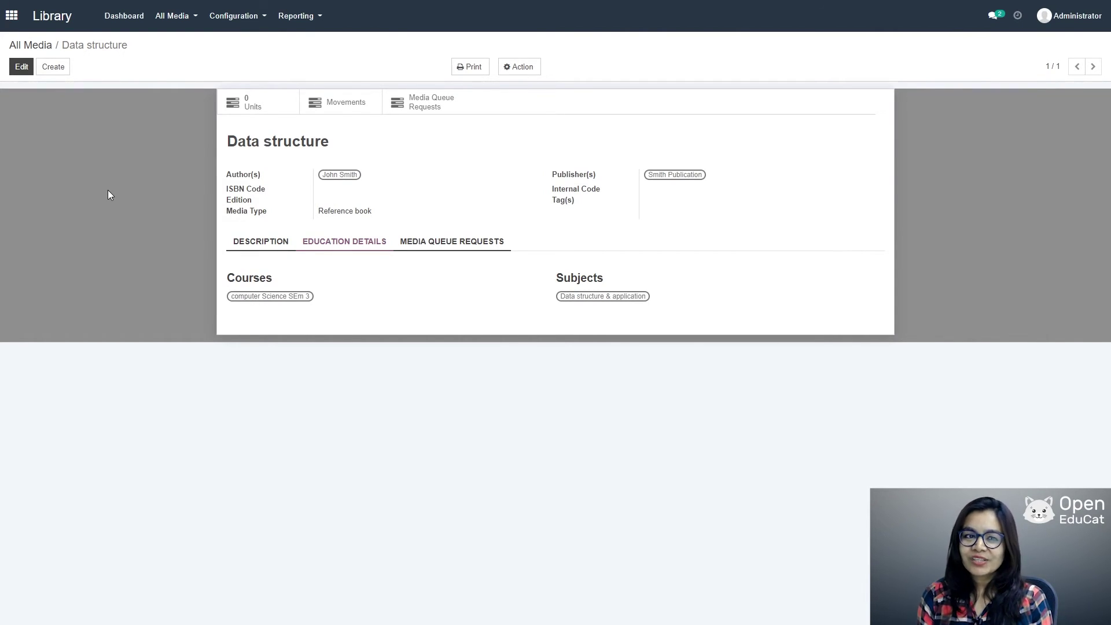
{"action": "left_click", "coordinate": [169, 17]}
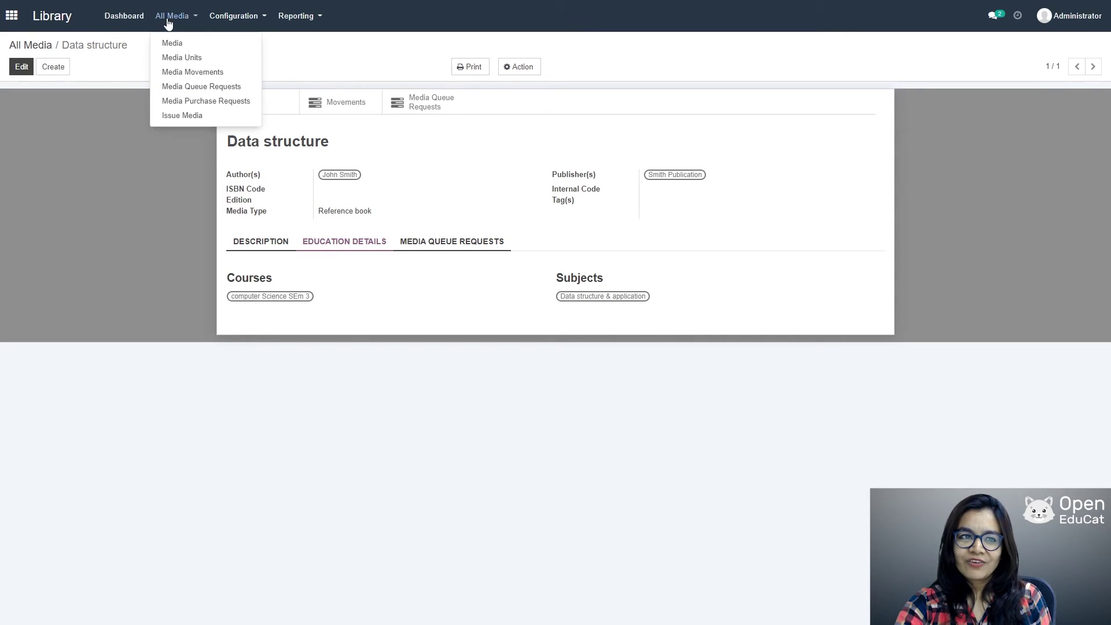
Step: Create and save media unit 'Basic data structure 001' for the Data structure media
{"action": "left_click", "coordinate": [168, 57]}
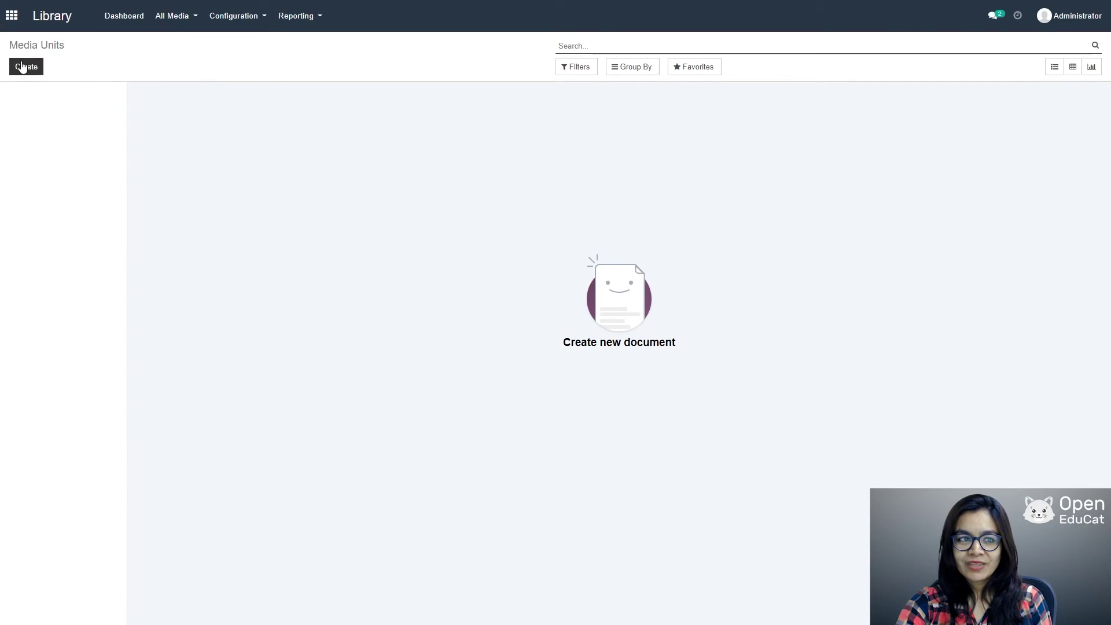
{"action": "left_click", "coordinate": [24, 67]}
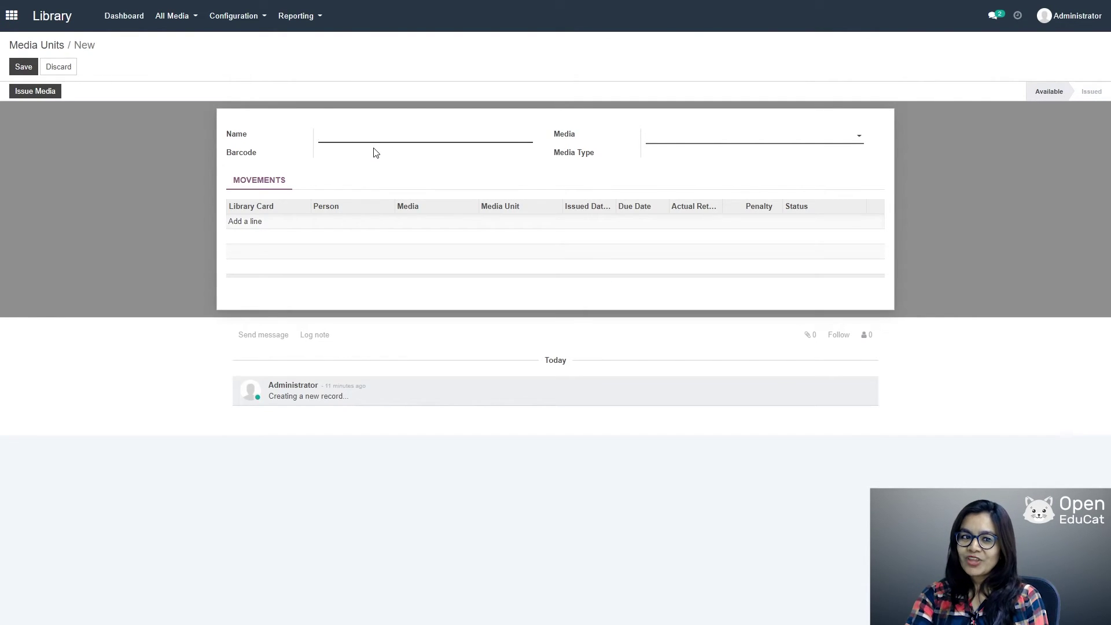
{"action": "type", "text": "Bas"}
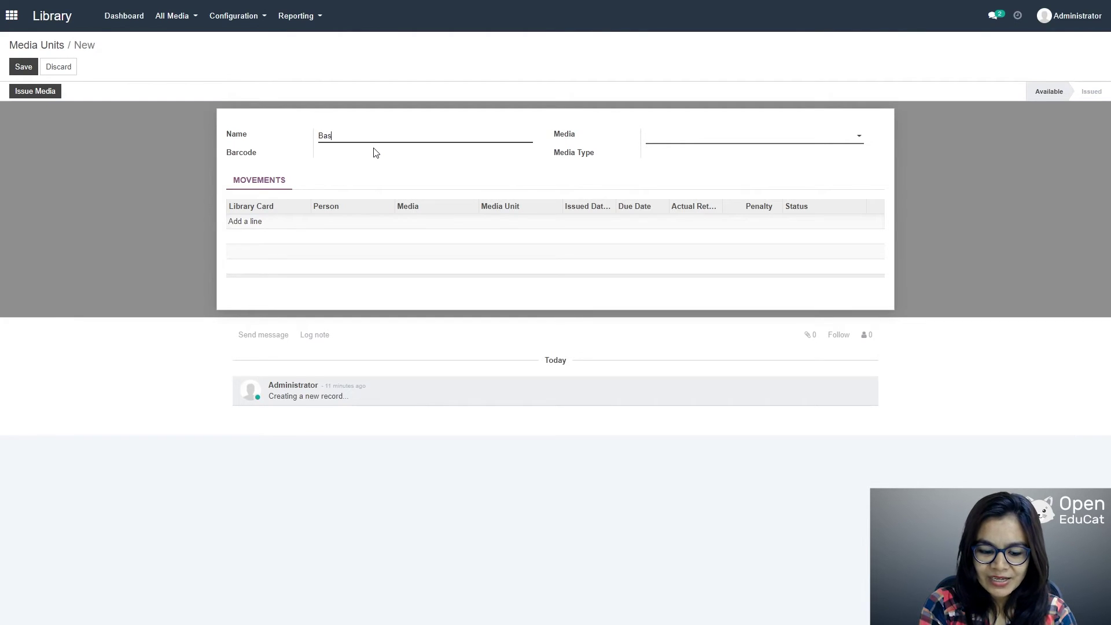
{"action": "type", "text": "ic data "}
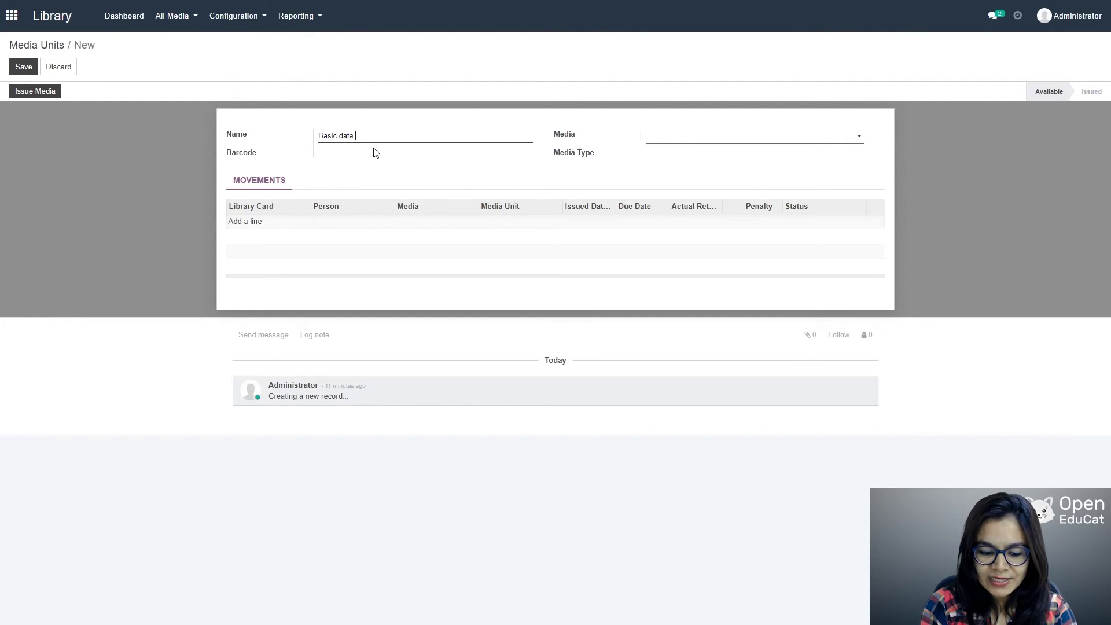
{"action": "type", "text": "structu"}
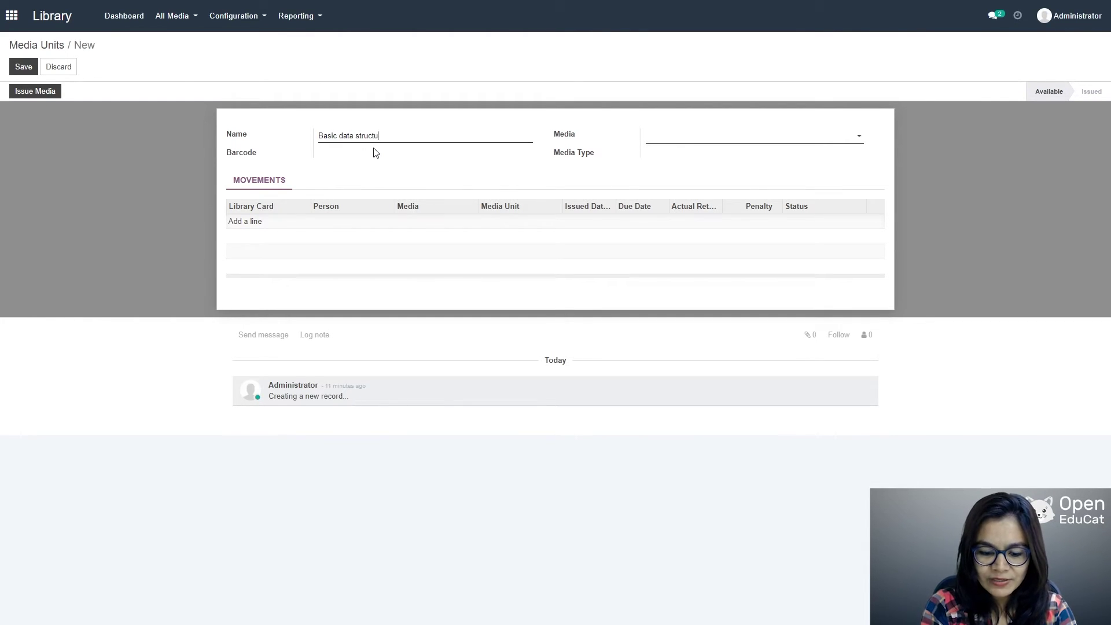
{"action": "type", "text": "re 001"}
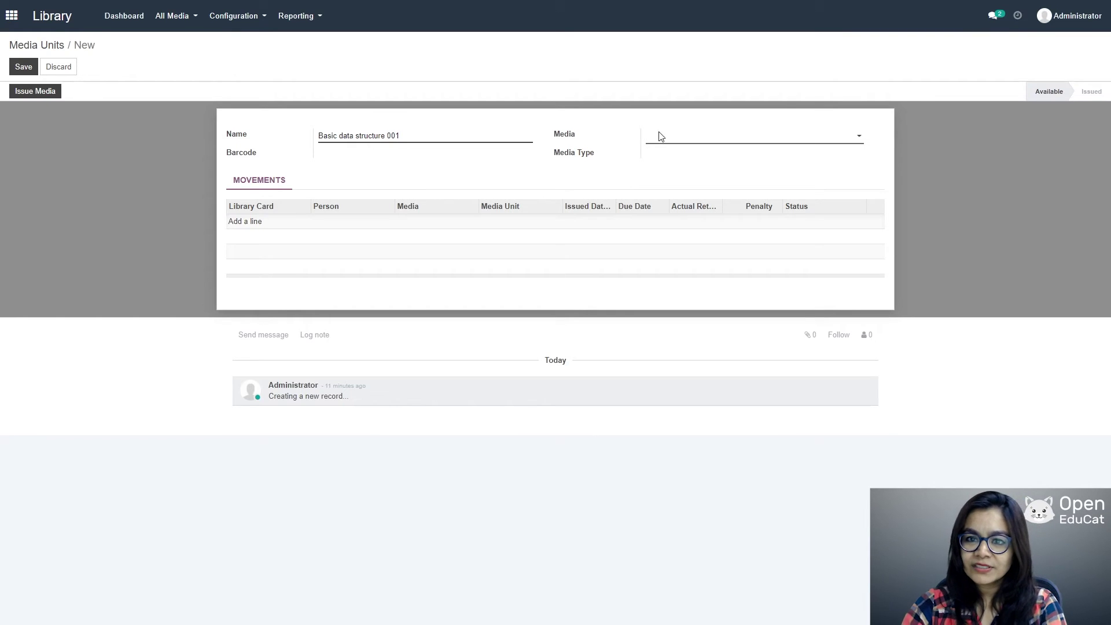
{"action": "left_click", "coordinate": [838, 138]}
{"action": "left_click", "coordinate": [715, 153]}
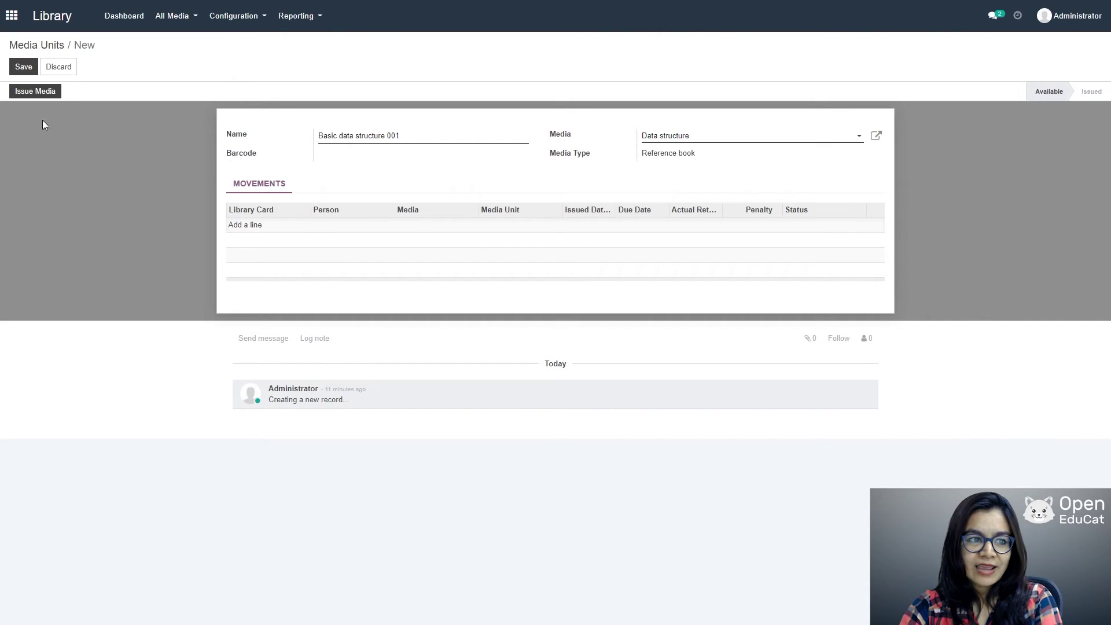
{"action": "left_click", "coordinate": [25, 65]}
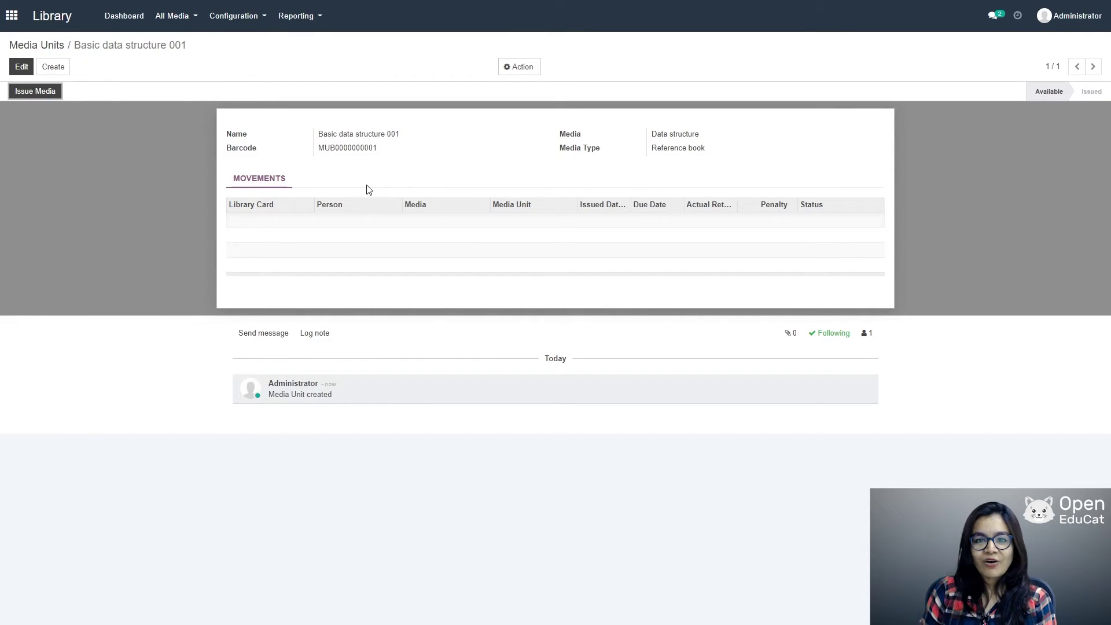
{"action": "left_click", "coordinate": [169, 18]}
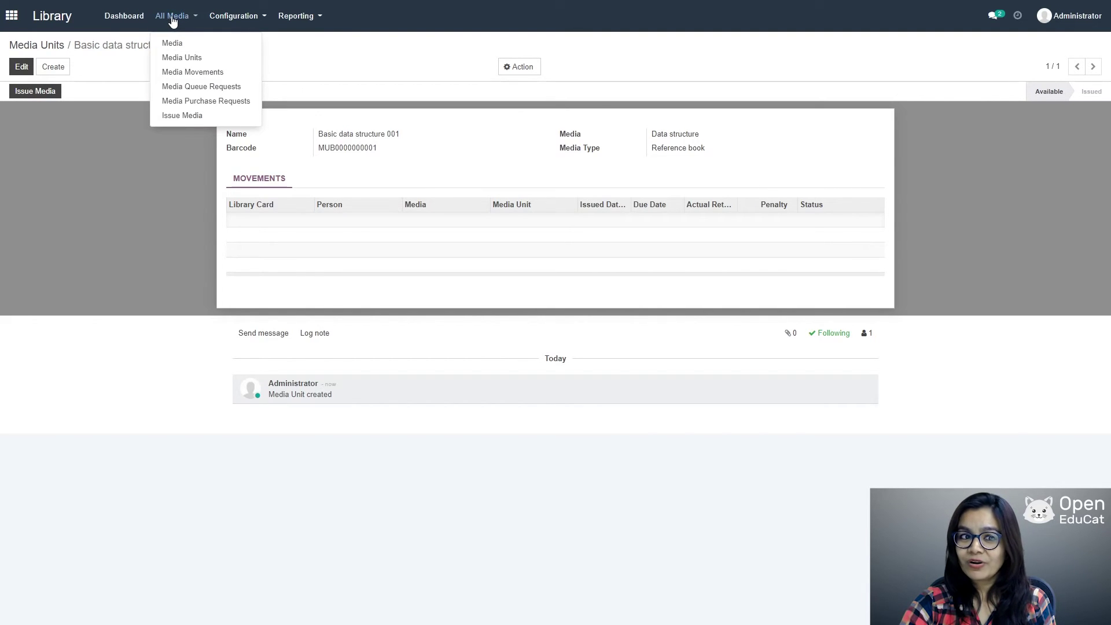
Step: Start a media movement for Data structure, unit Basic data structure 001, and the student's library card
{"action": "left_click", "coordinate": [173, 75]}
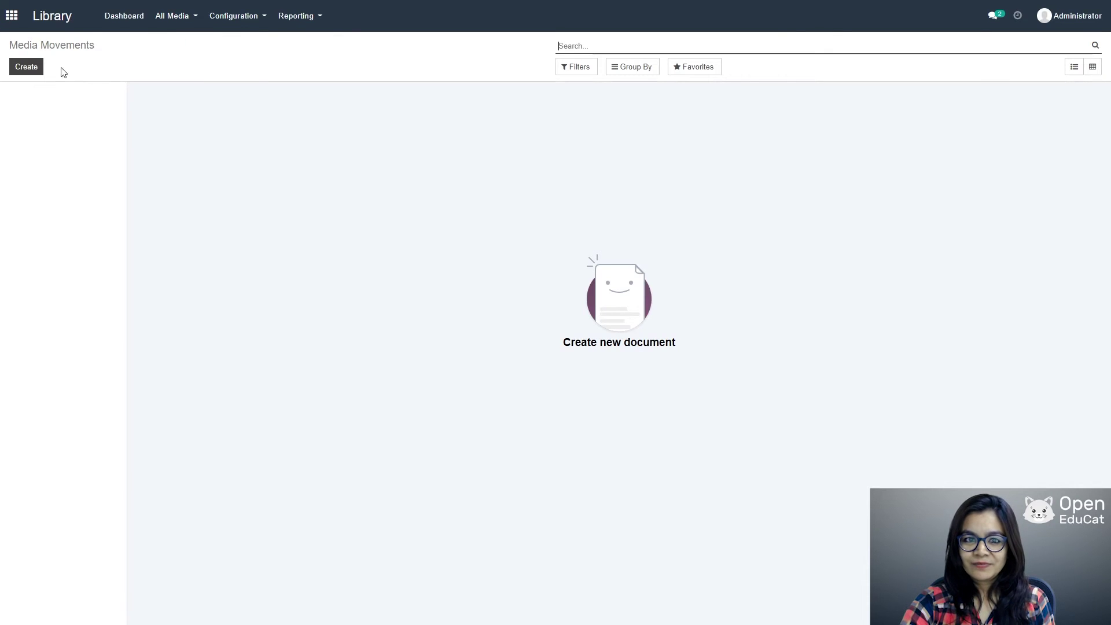
{"action": "left_click", "coordinate": [27, 67]}
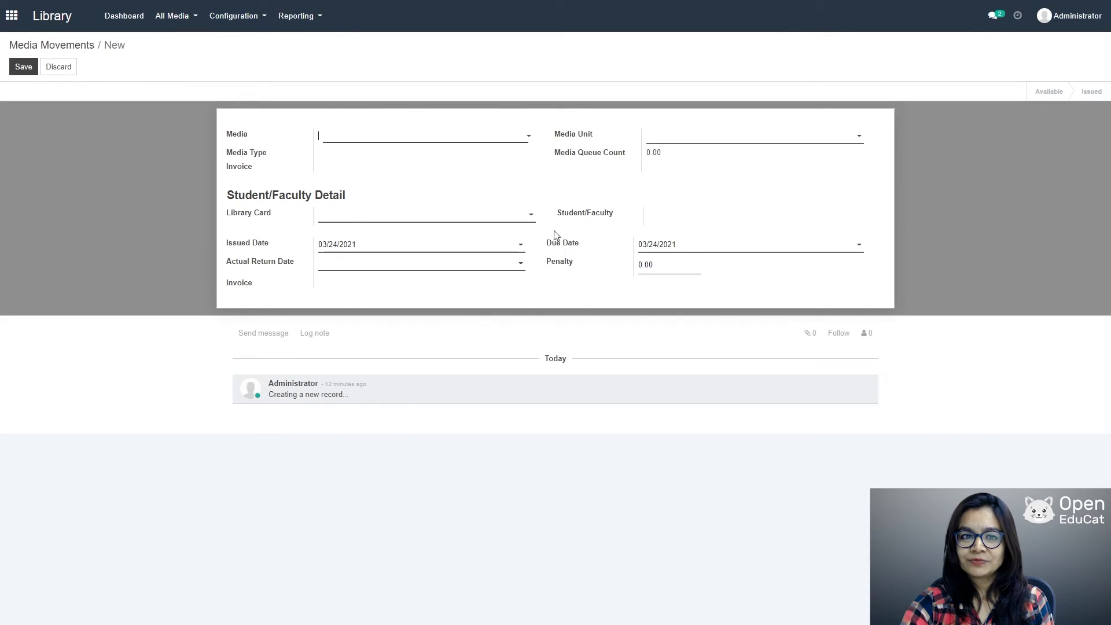
{"action": "left_click", "coordinate": [527, 140]}
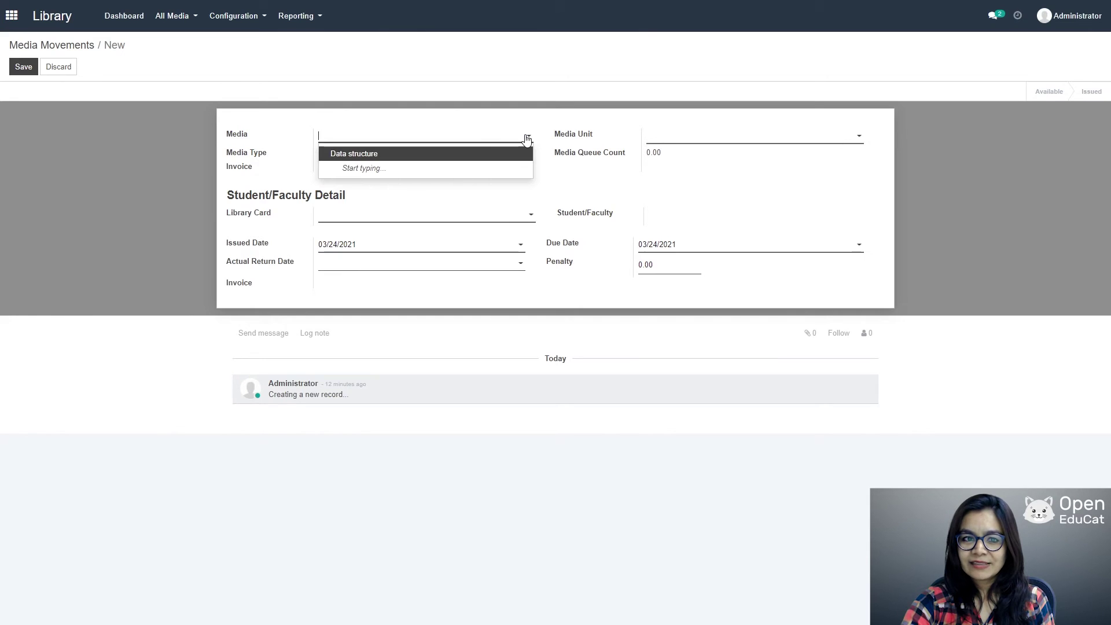
{"action": "left_click", "coordinate": [387, 153]}
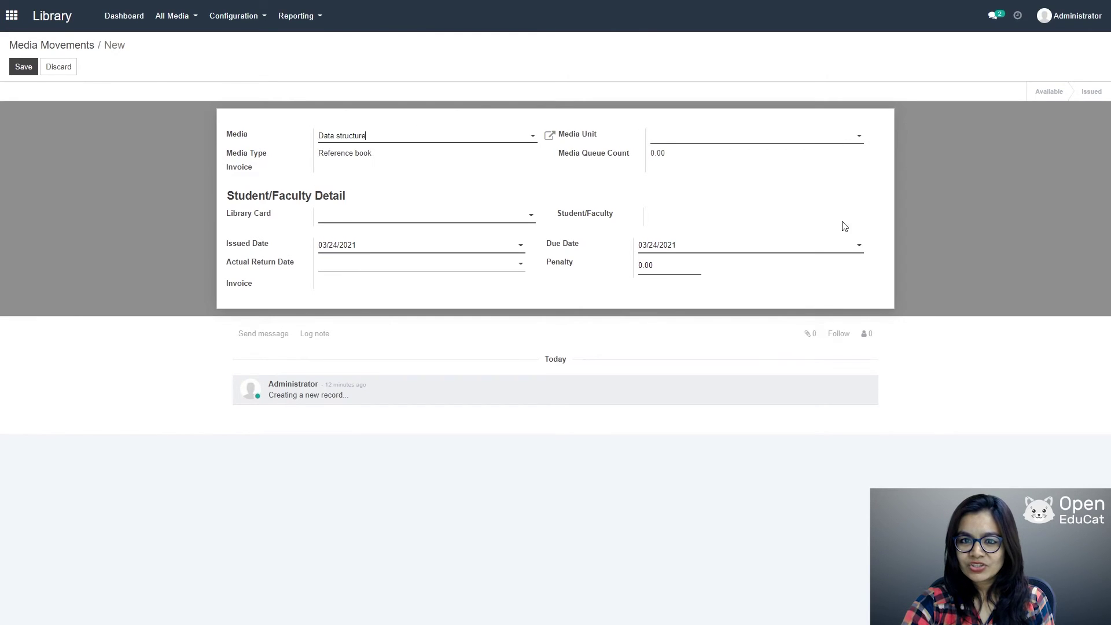
{"action": "left_click", "coordinate": [828, 134]}
{"action": "left_click", "coordinate": [754, 147]}
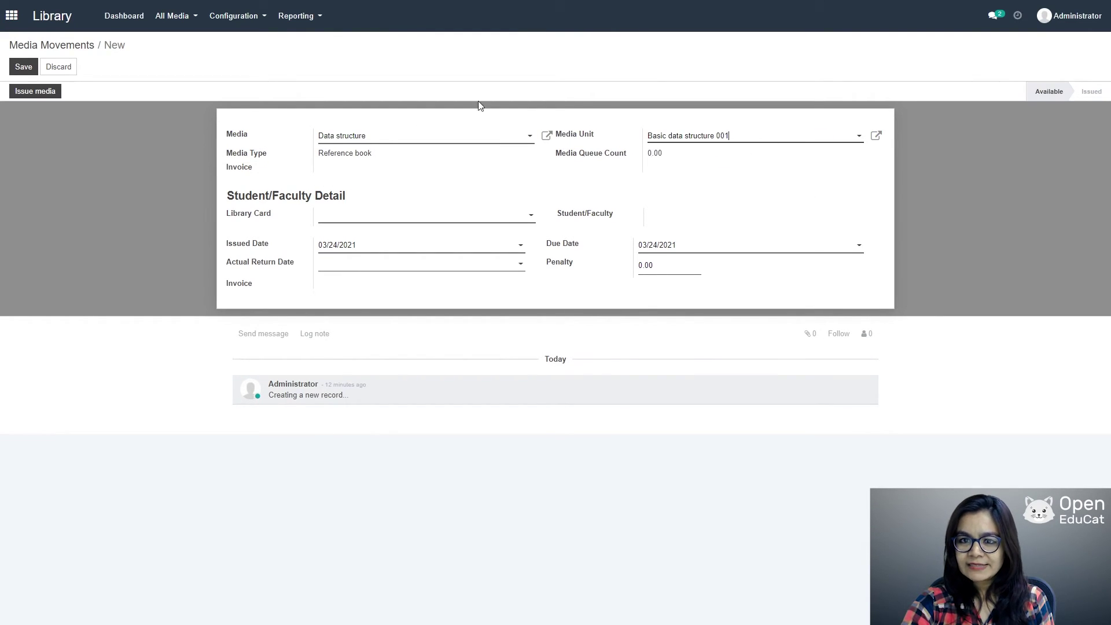
{"action": "left_click", "coordinate": [532, 217]}
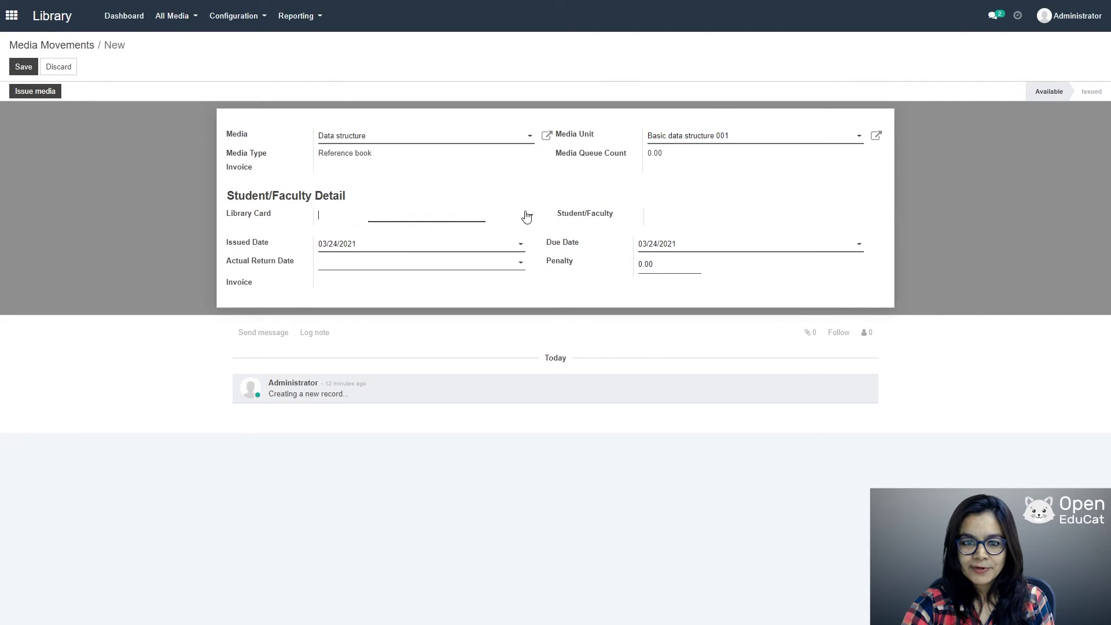
{"action": "left_click", "coordinate": [398, 232]}
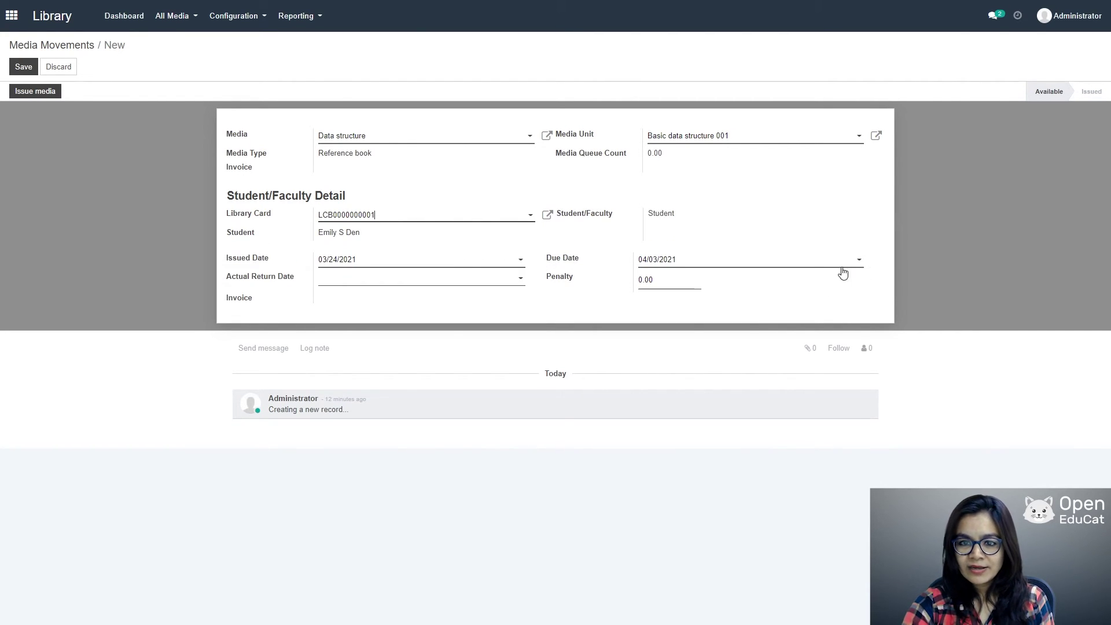
Step: Set the due date to 05/14/2021, save, and issue the media
{"action": "left_click", "coordinate": [860, 260]}
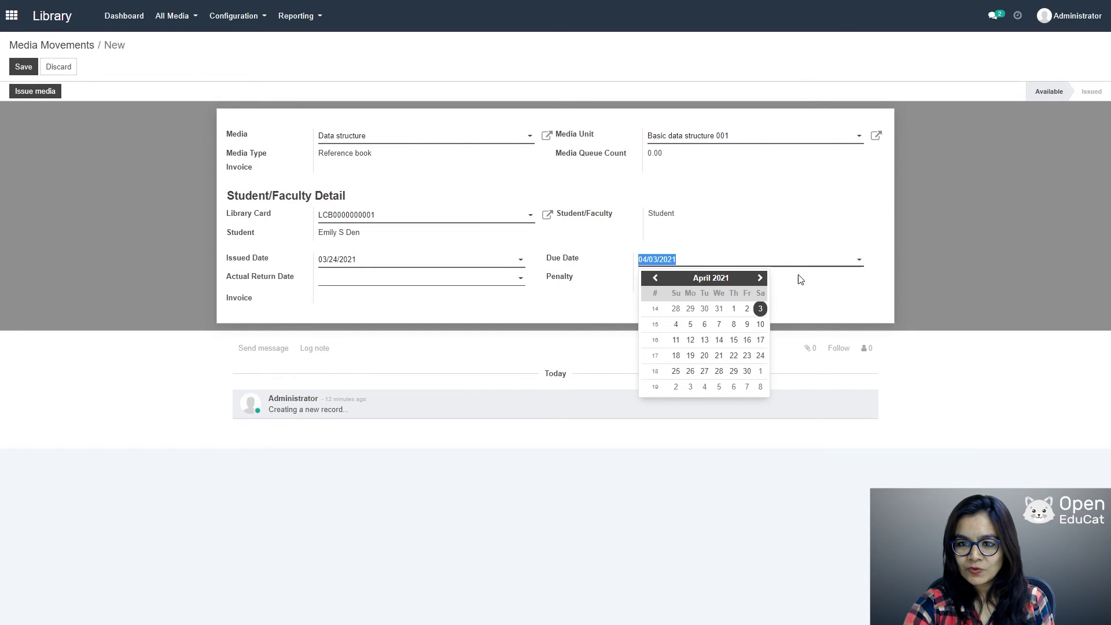
{"action": "left_click", "coordinate": [759, 280]}
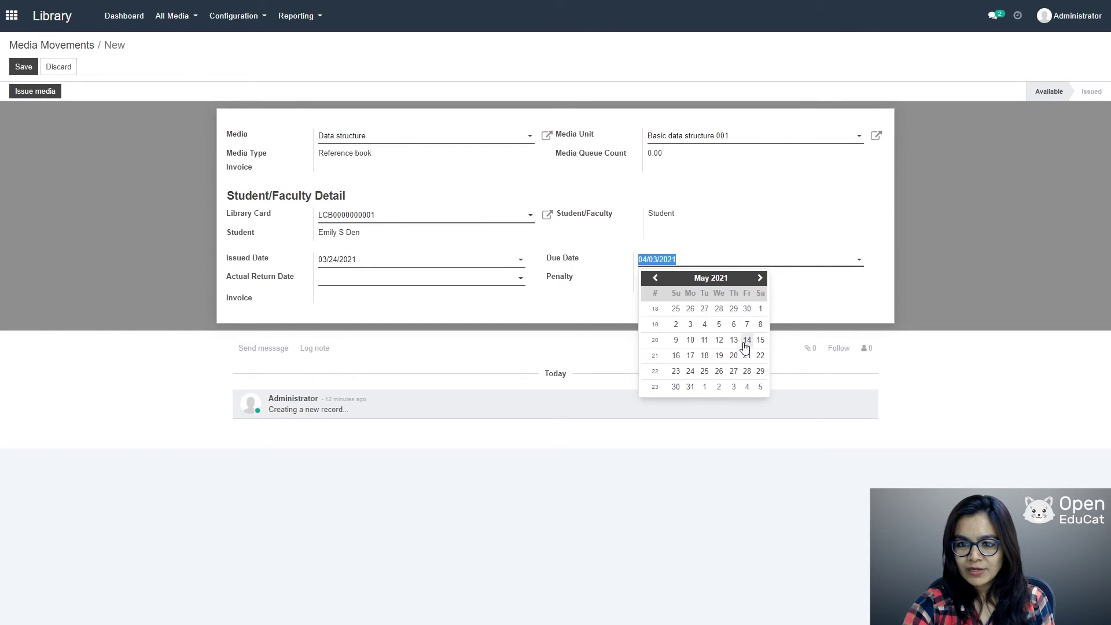
{"action": "left_click", "coordinate": [747, 339]}
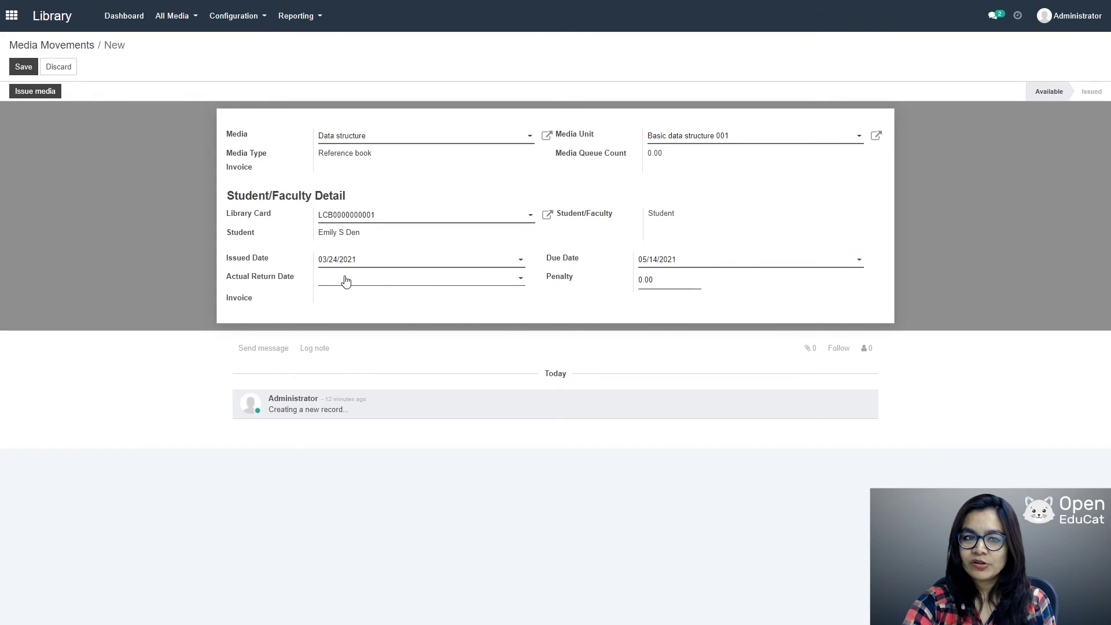
{"action": "left_click", "coordinate": [24, 68]}
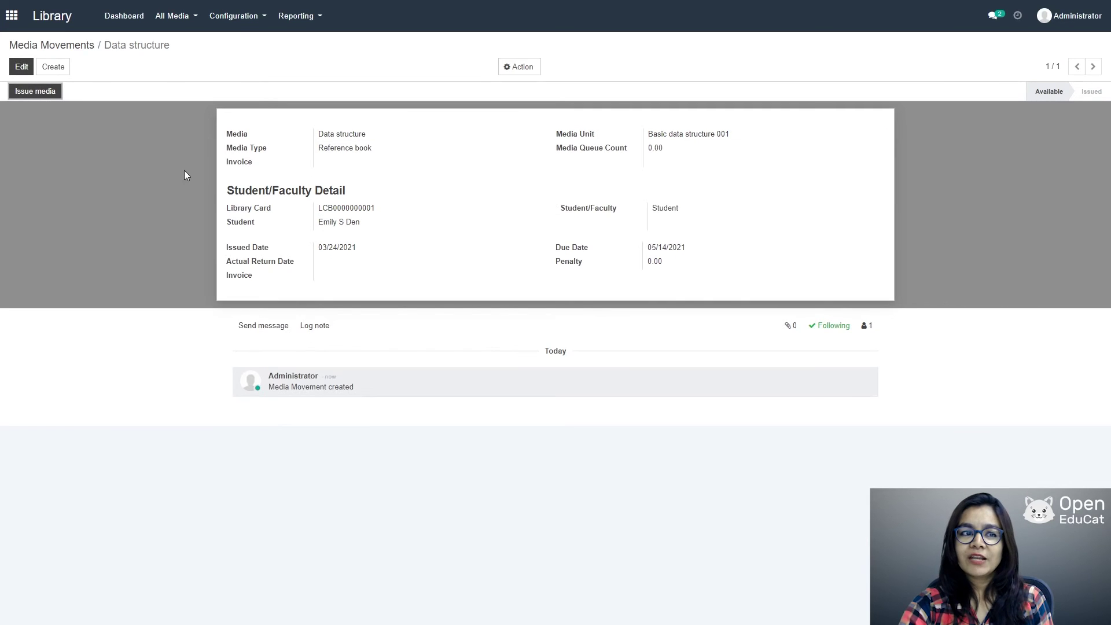
{"action": "left_click", "coordinate": [37, 92]}
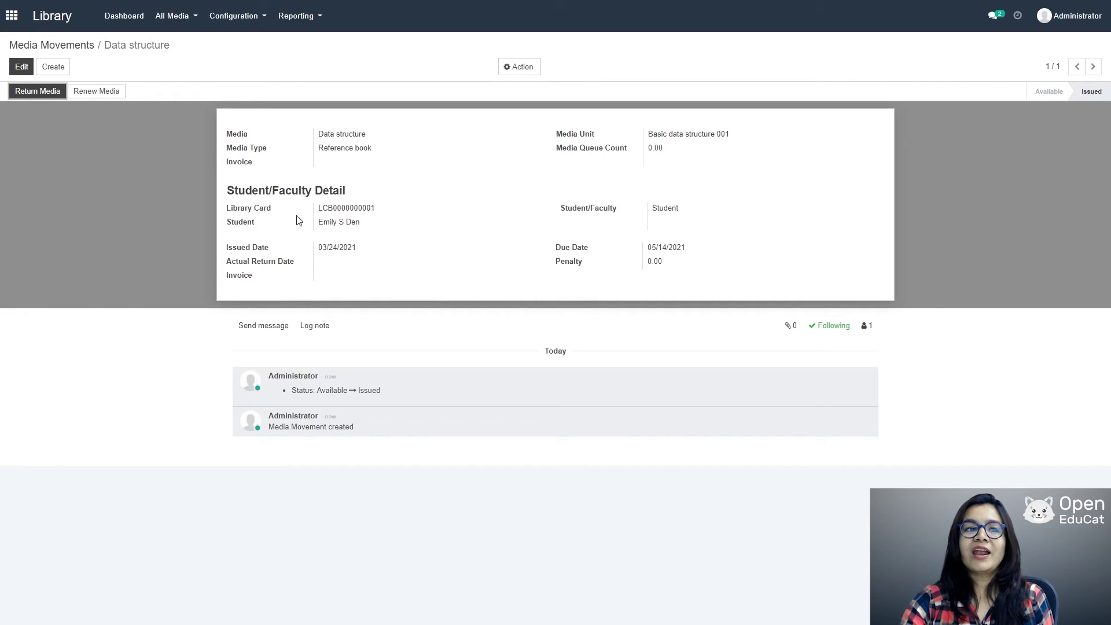
Step: Return Basic data structure 001, logging actual return date 03/24/2021
{"action": "left_click", "coordinate": [41, 91]}
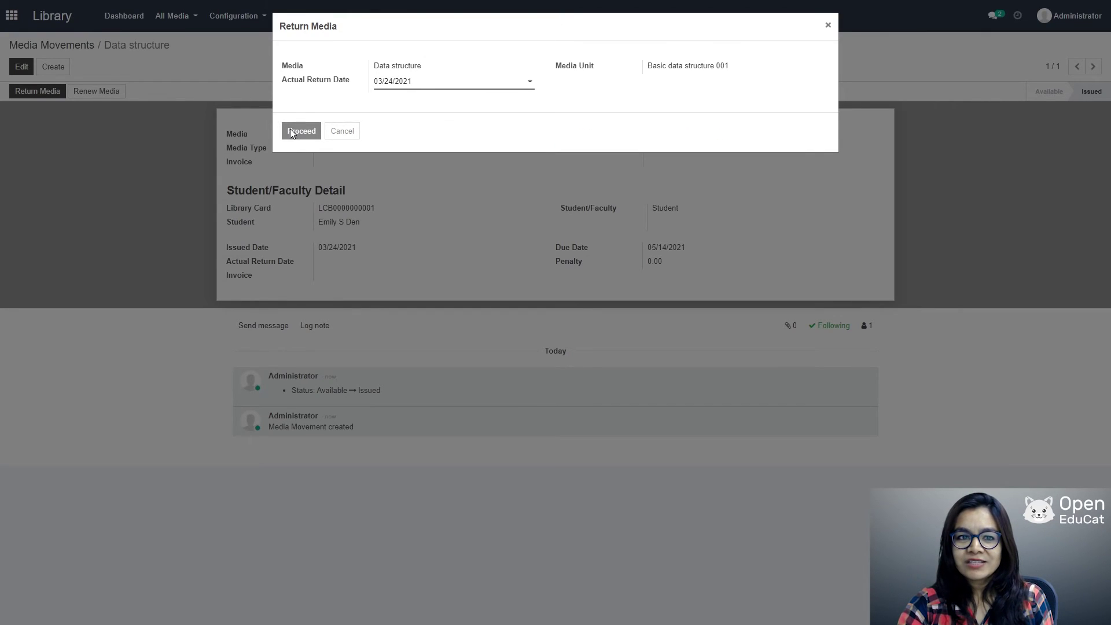
{"action": "left_click", "coordinate": [300, 131]}
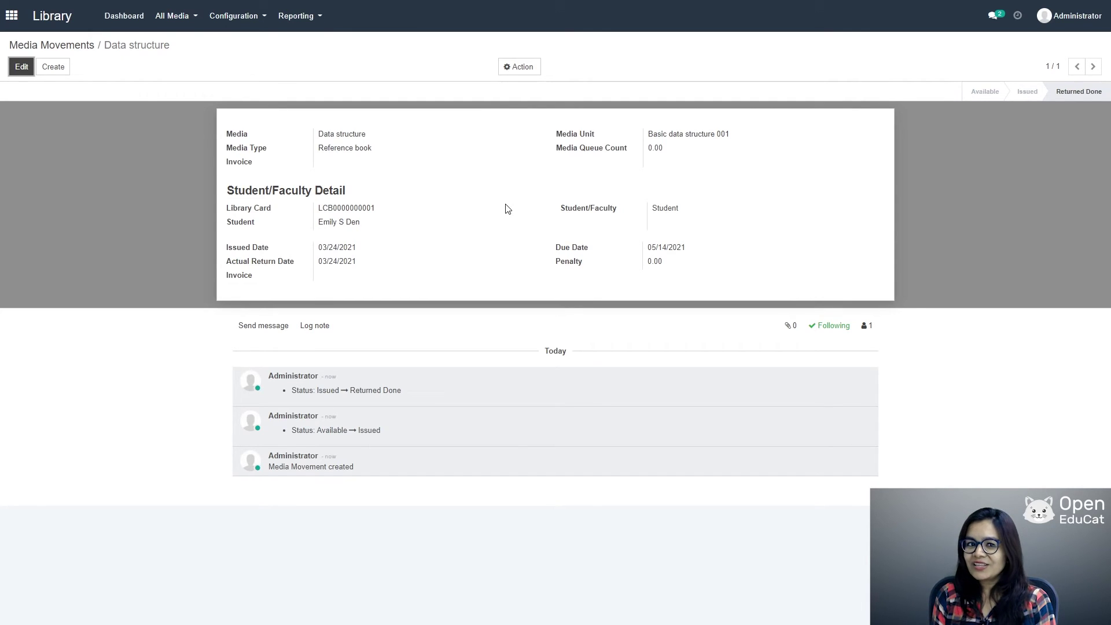
{"action": "left_click", "coordinate": [173, 16]}
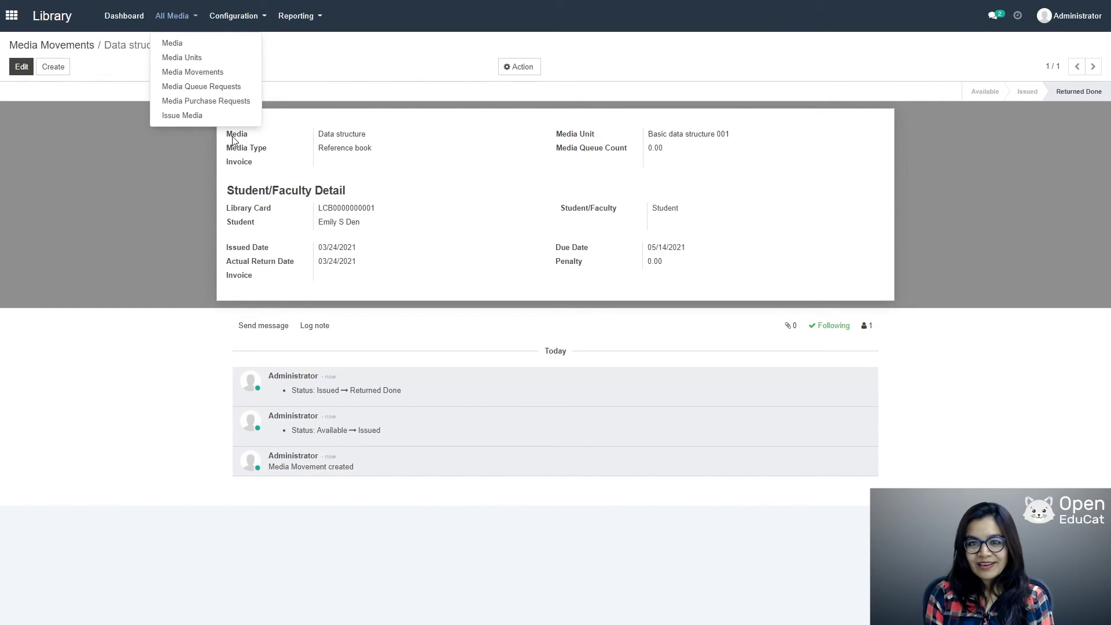
Step: Leave the Library app and switch to the LMS app's overview page
{"action": "left_click", "coordinate": [233, 140]}
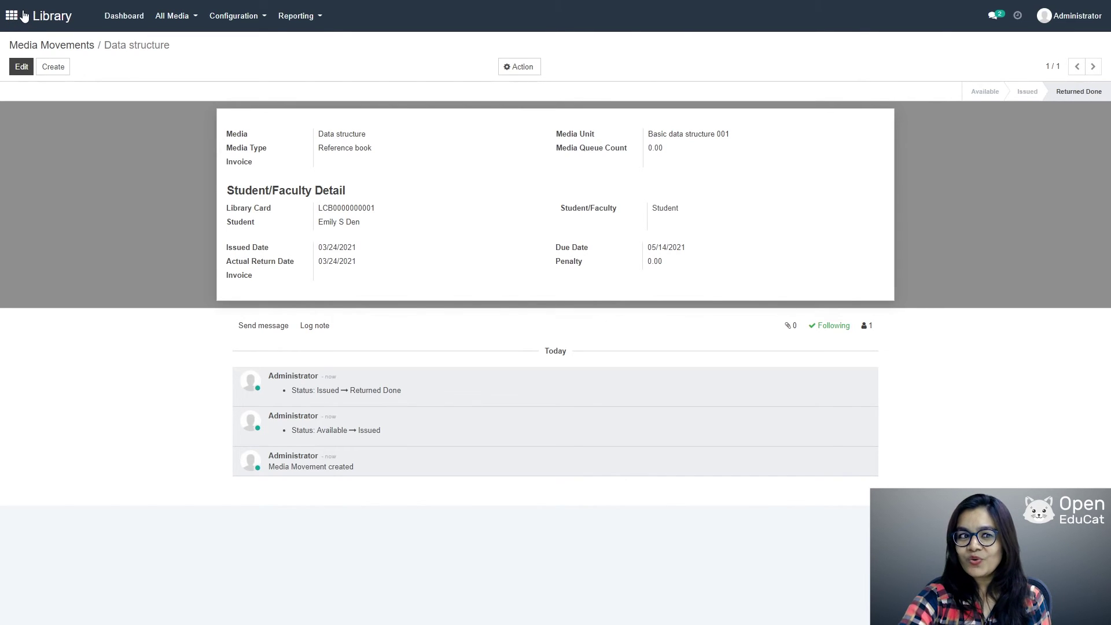
{"action": "left_click", "coordinate": [13, 16]}
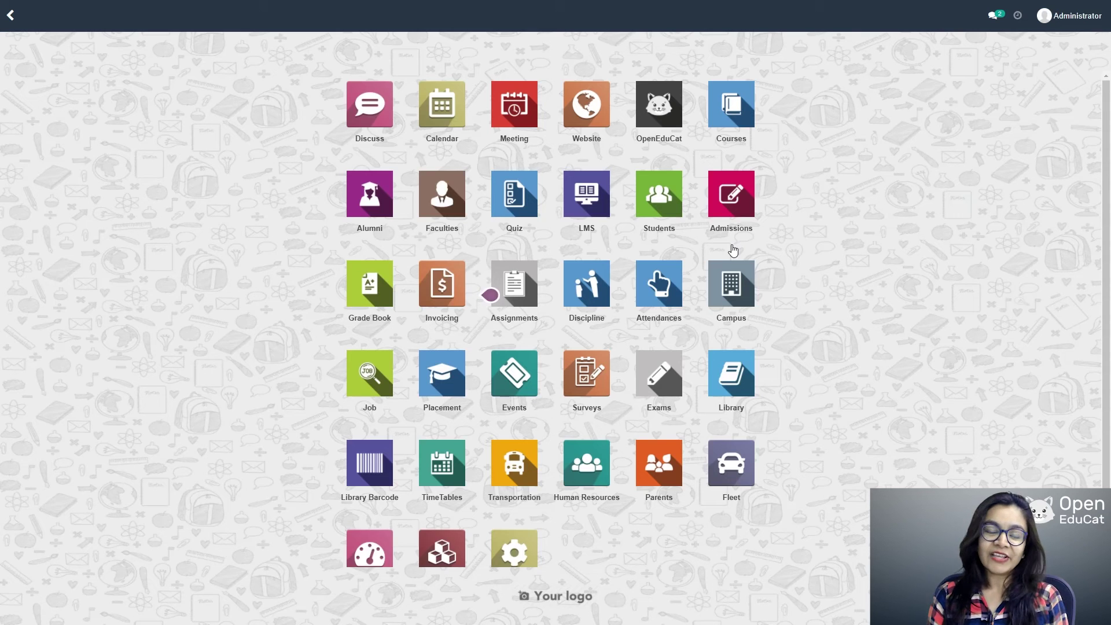
{"action": "left_click", "coordinate": [604, 200]}
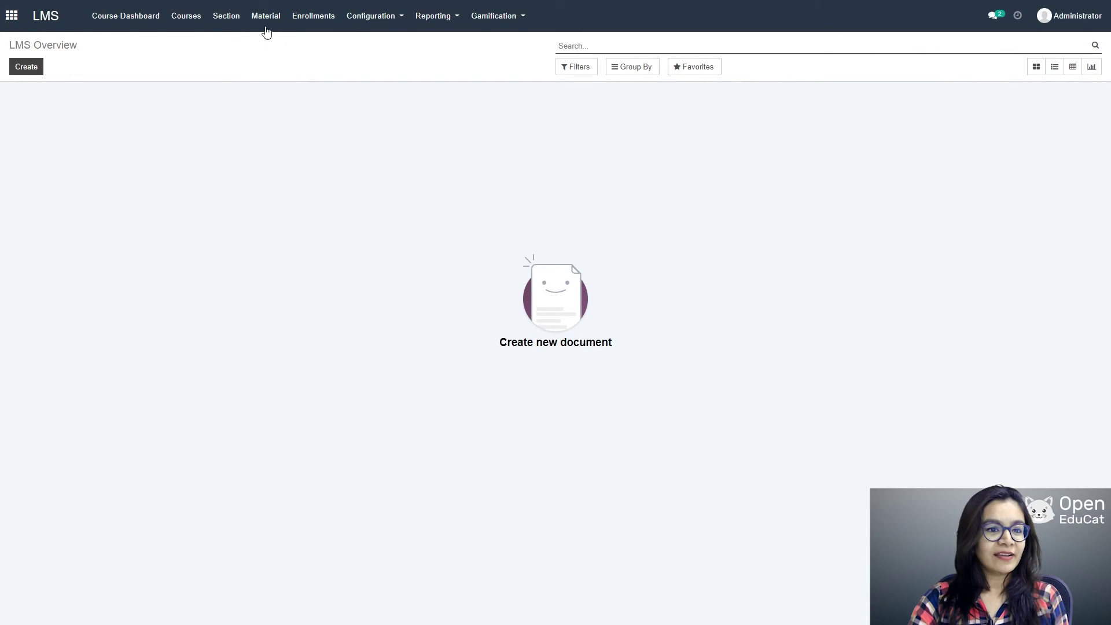
Step: Start a new course 'Python introduction' with code py
{"action": "left_click", "coordinate": [185, 21]}
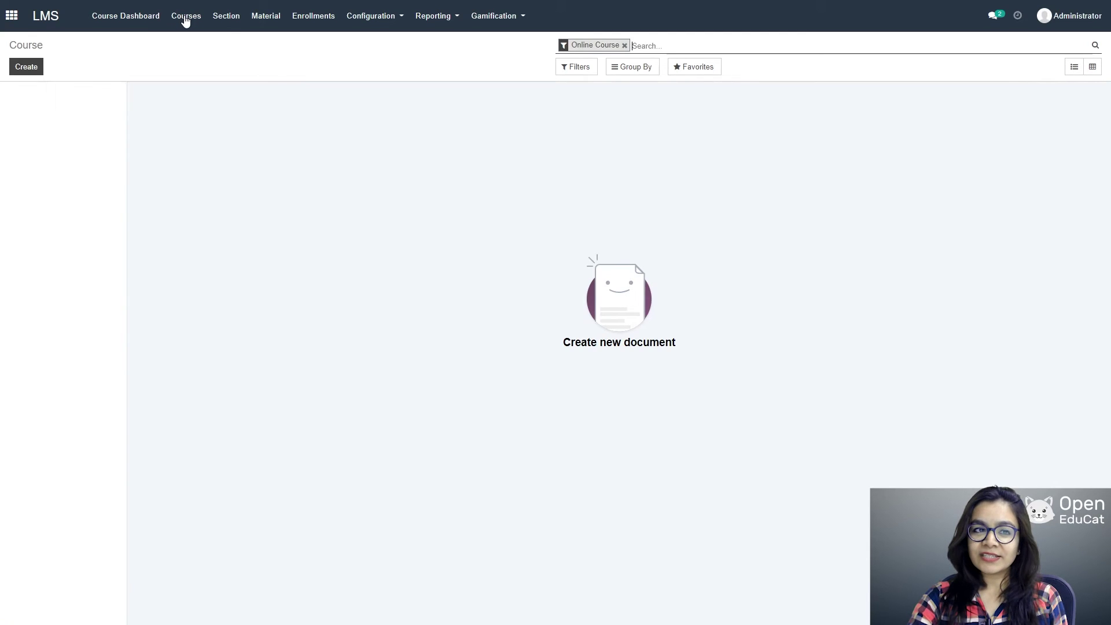
{"action": "left_click", "coordinate": [27, 67]}
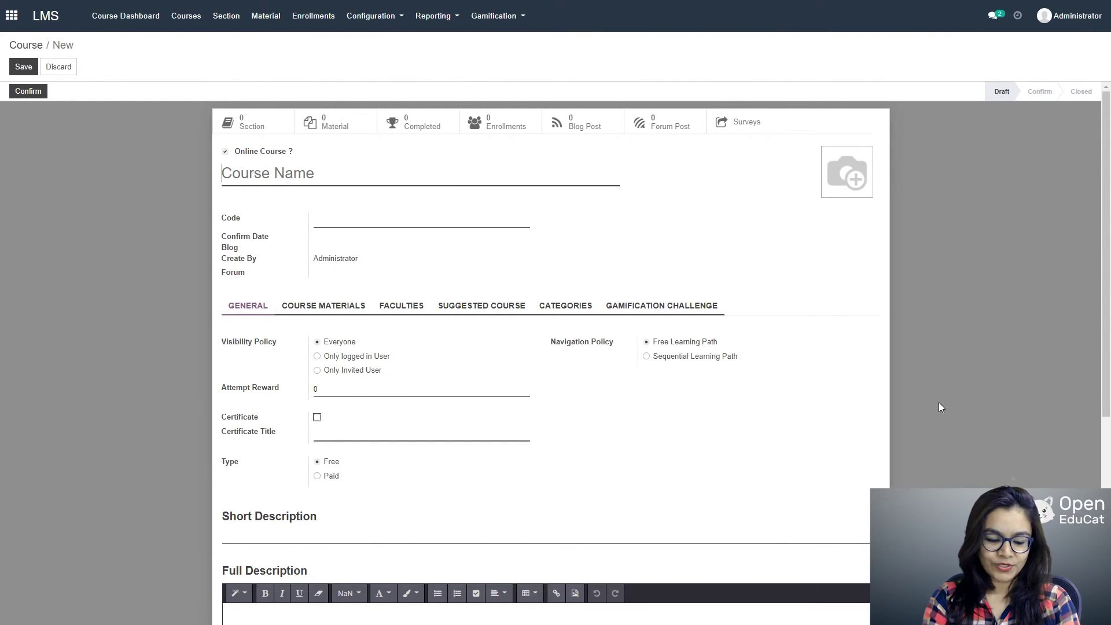
{"action": "type", "text": "Python "}
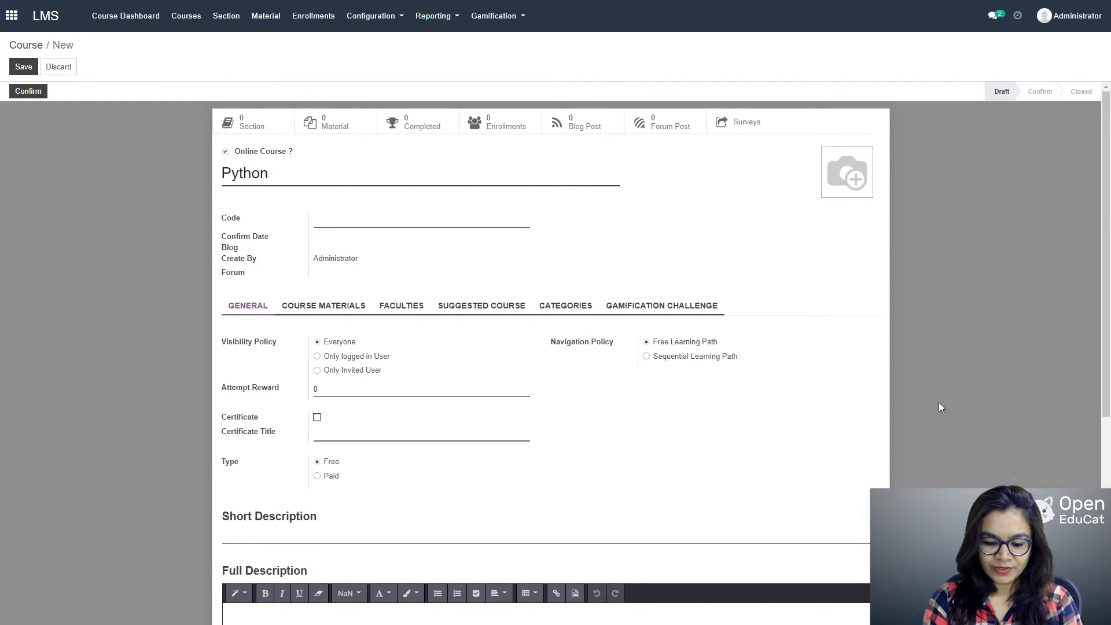
{"action": "type", "text": "introduction"}
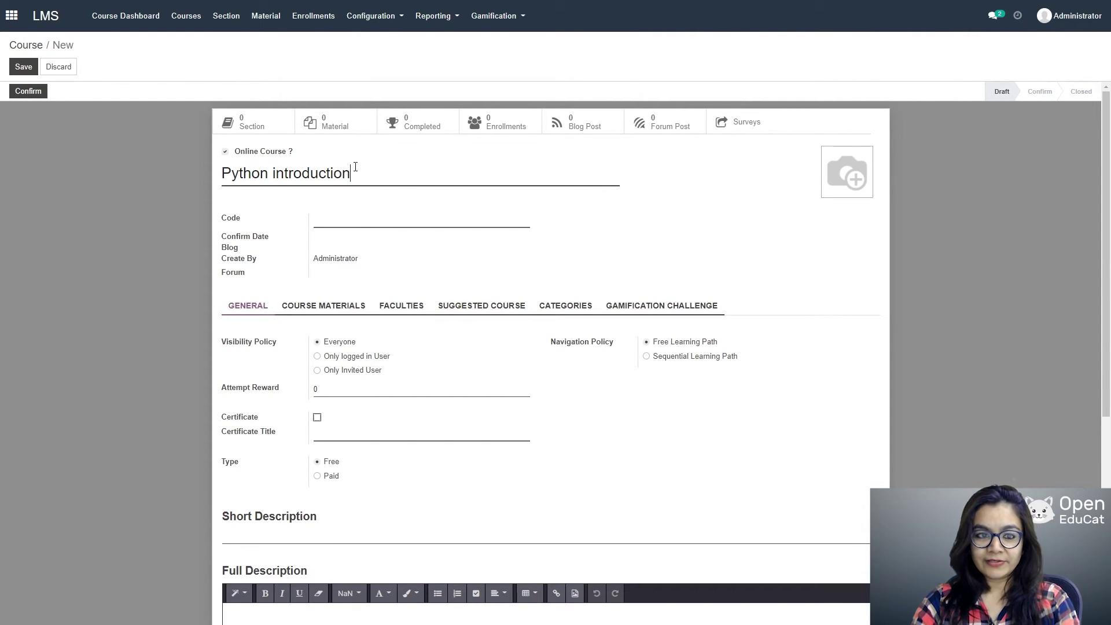
{"action": "left_click", "coordinate": [360, 220]}
{"action": "type", "text": "py"}
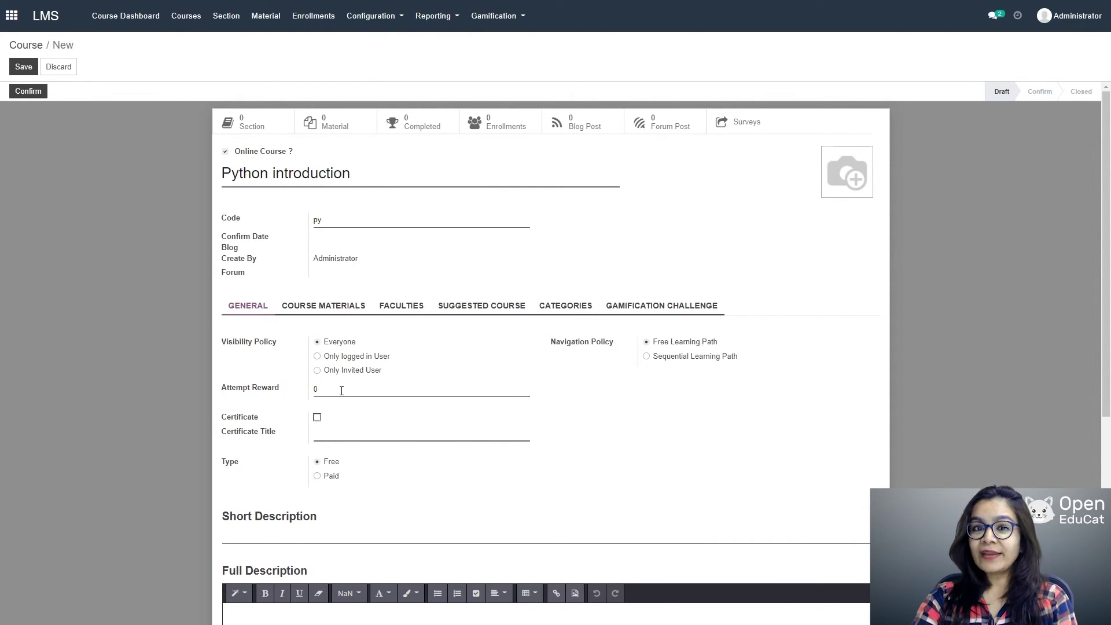
Step: Enable a certificate titled 'expert In PYthon Intro' and keep the course Free
{"action": "left_click", "coordinate": [316, 419]}
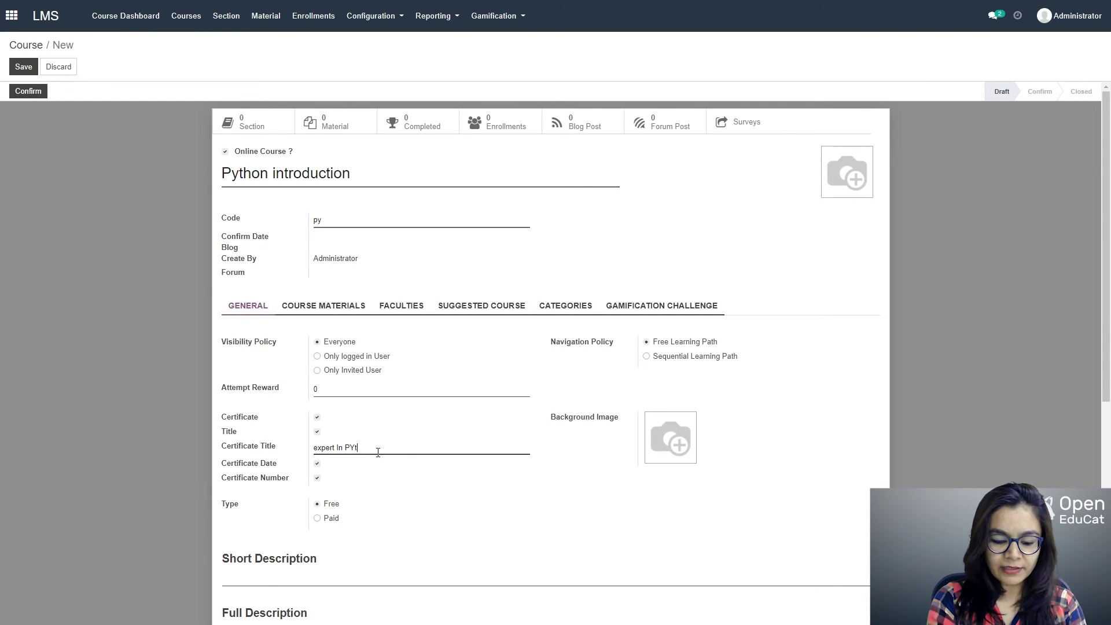
{"action": "type", "text": "n Intro"}
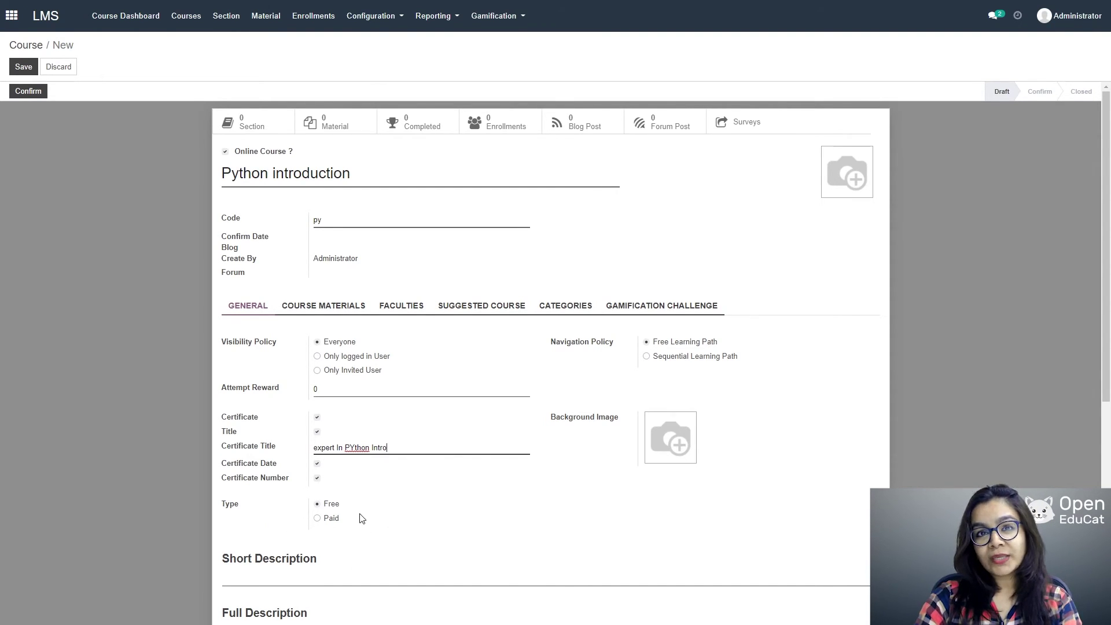
{"action": "left_click", "coordinate": [317, 519]}
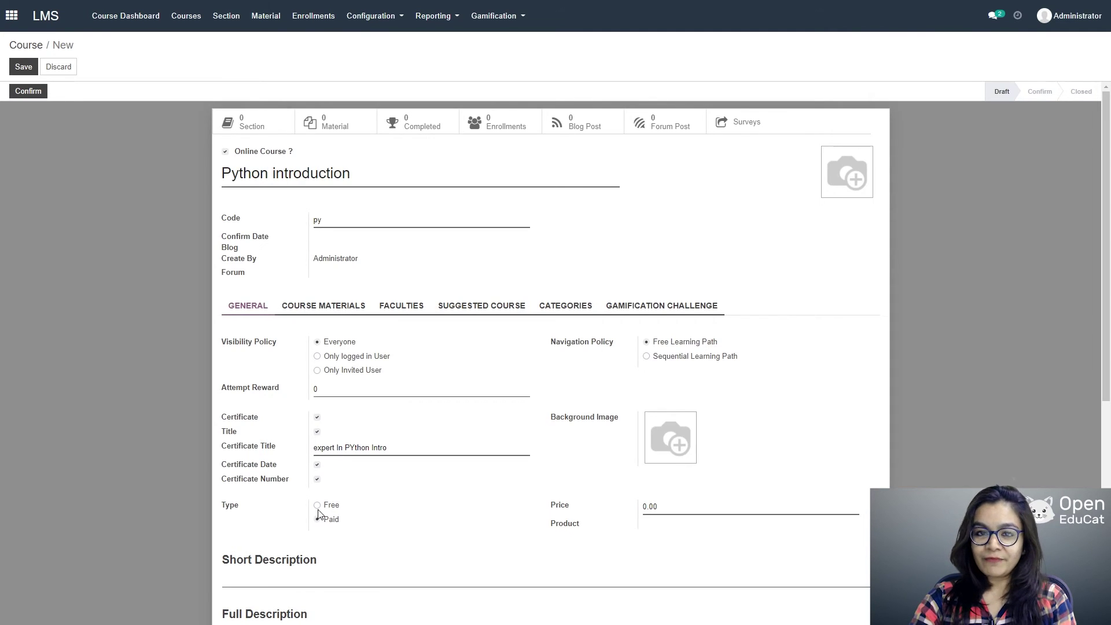
{"action": "left_click", "coordinate": [322, 508]}
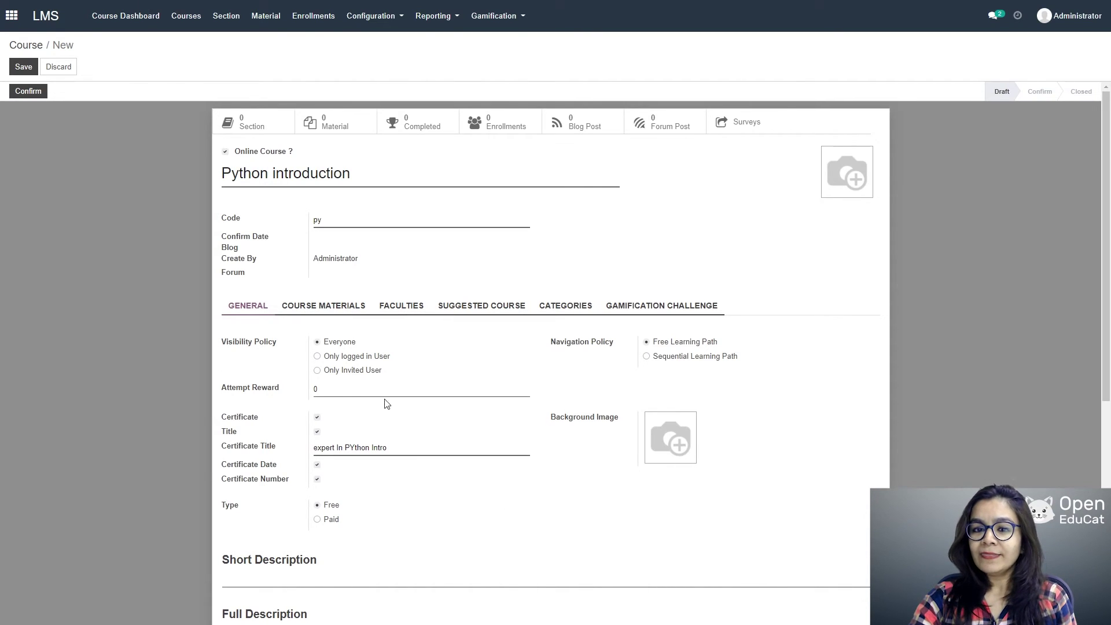
{"action": "left_click", "coordinate": [556, 312]}
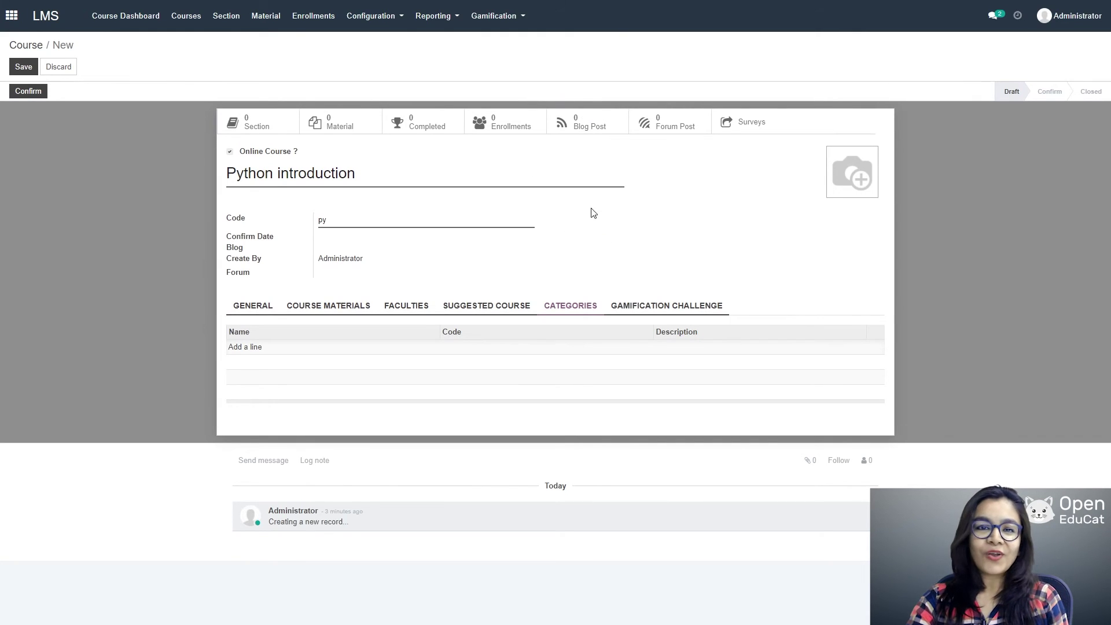
Step: Cancel the discard warning to keep the Python introduction course
{"action": "left_click", "coordinate": [373, 20]}
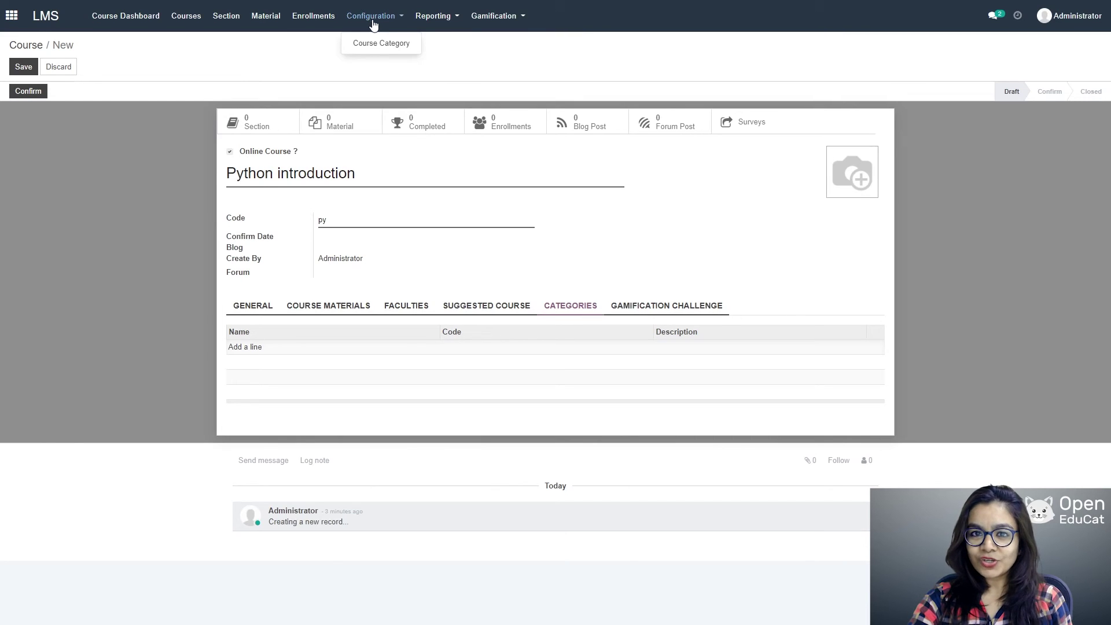
{"action": "left_click", "coordinate": [375, 45]}
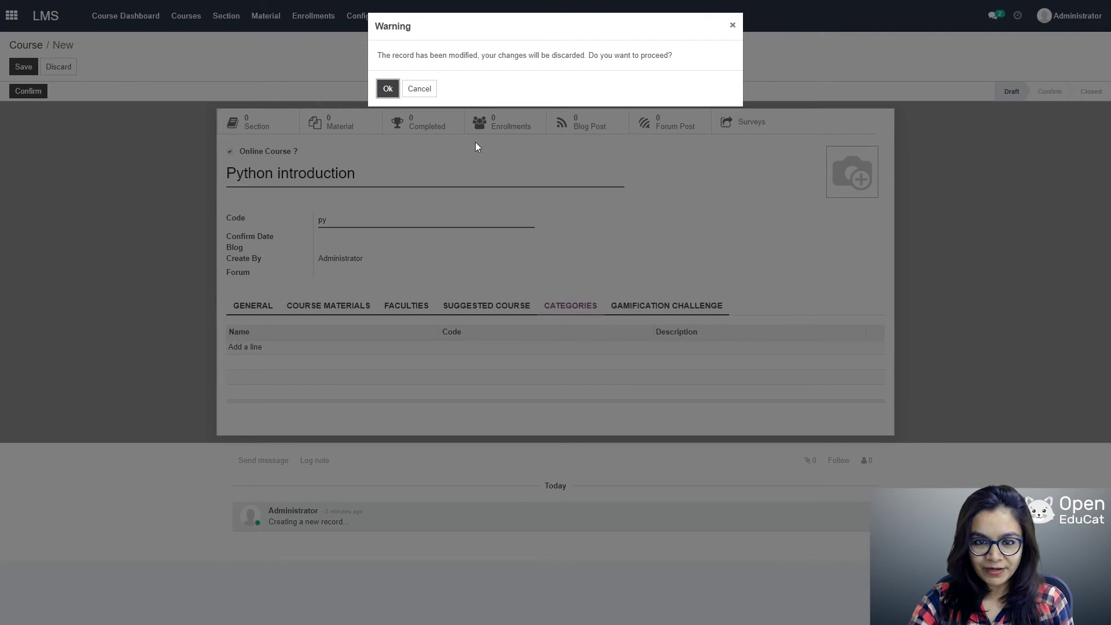
{"action": "left_click", "coordinate": [425, 93]}
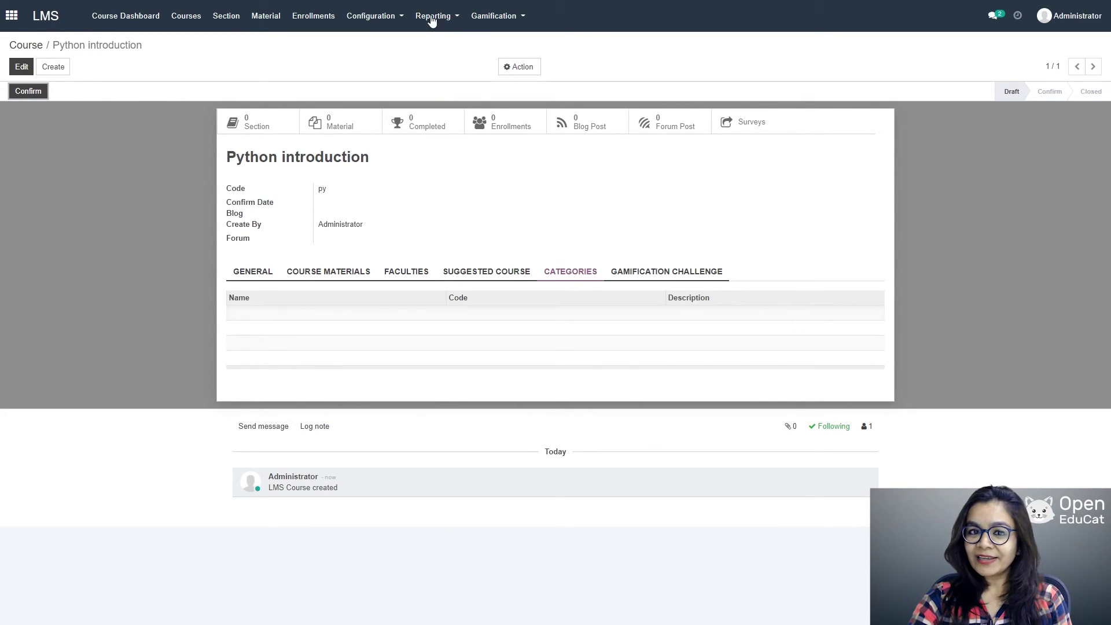
Step: Create and save course category 'Programming' with code PRg
{"action": "left_click", "coordinate": [376, 14]}
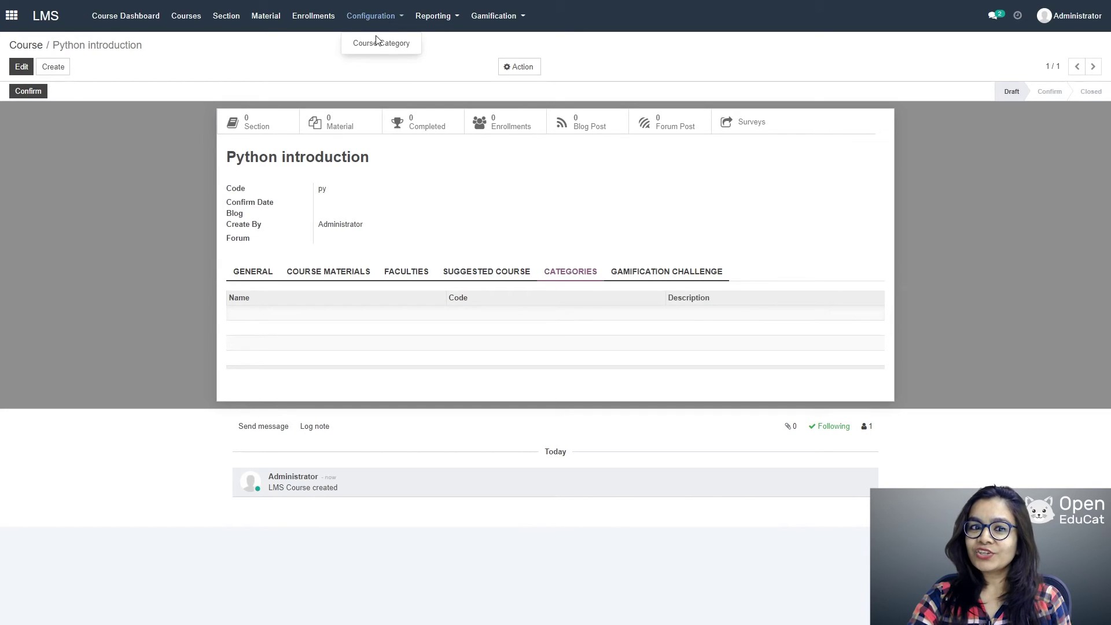
{"action": "left_click", "coordinate": [378, 42]}
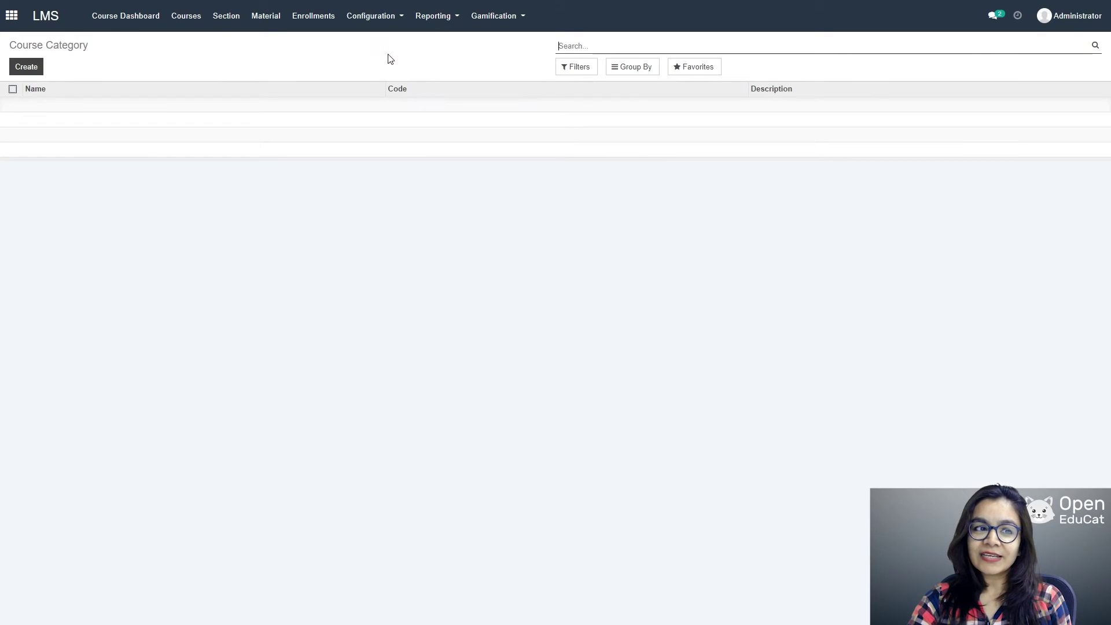
{"action": "left_click", "coordinate": [34, 69]}
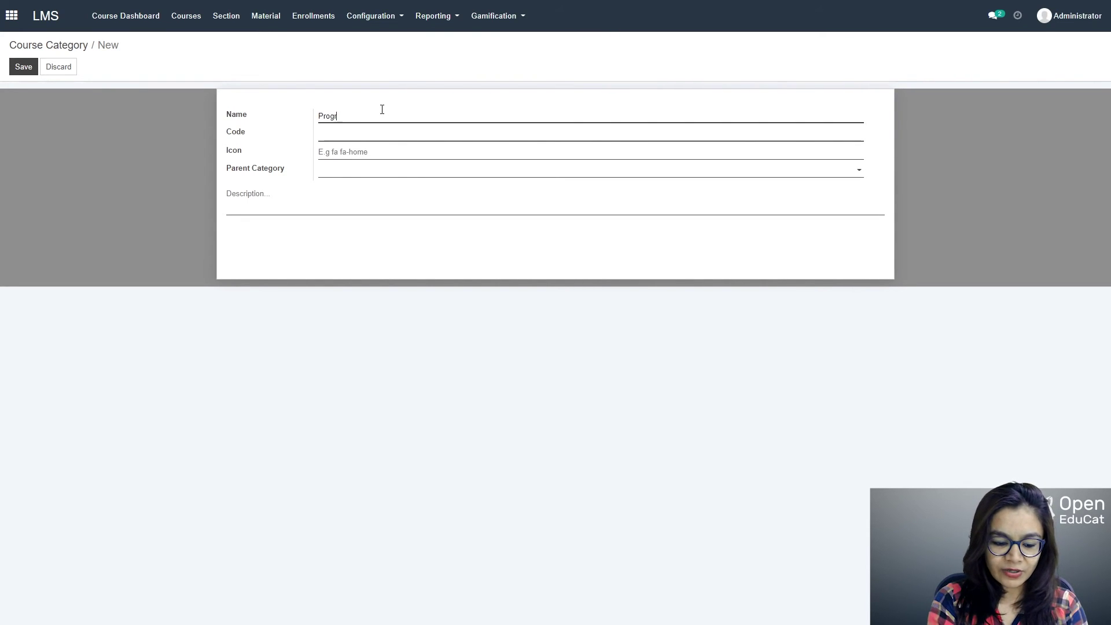
{"action": "type", "text": "Programming"}
{"action": "key", "text": "Tab"}
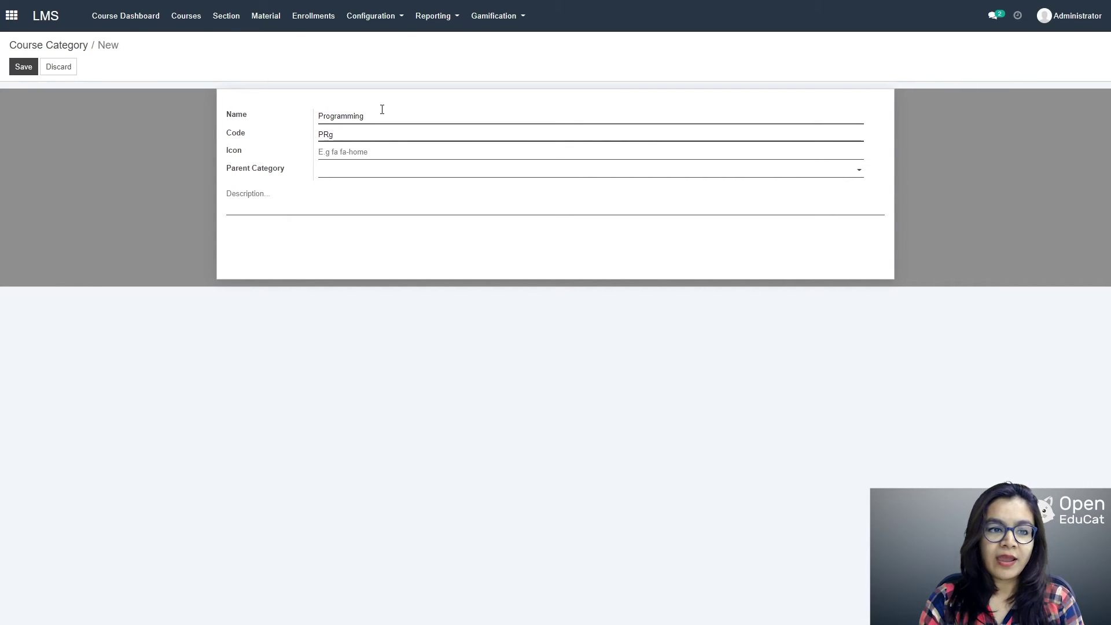
{"action": "left_click", "coordinate": [23, 66]}
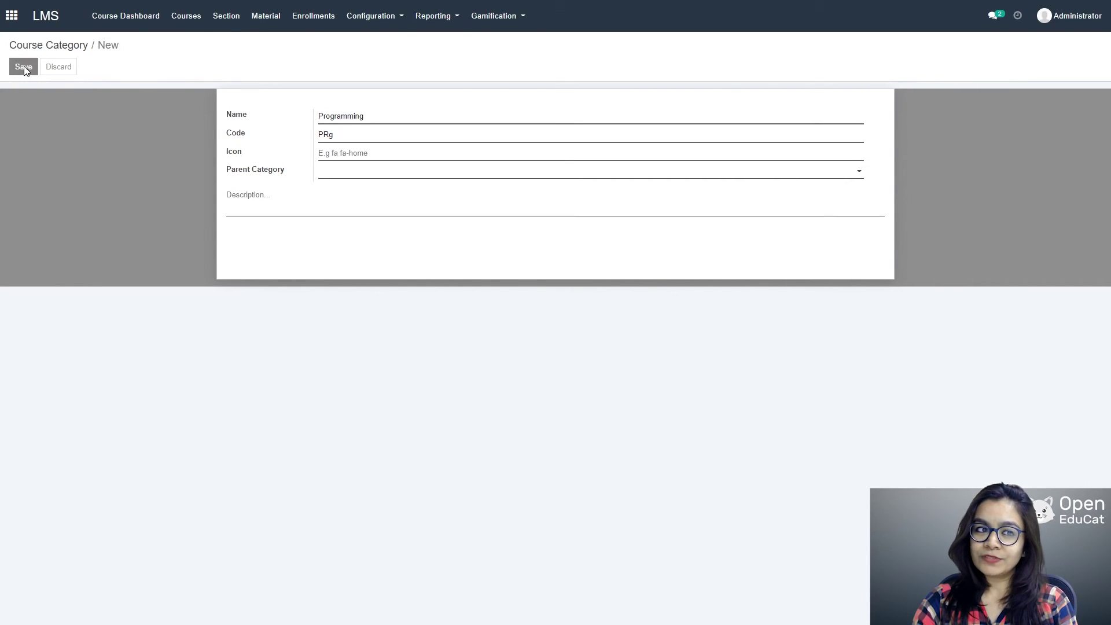
Step: Add the Programming category (PRg) to the Python introduction course
{"action": "left_click", "coordinate": [190, 26]}
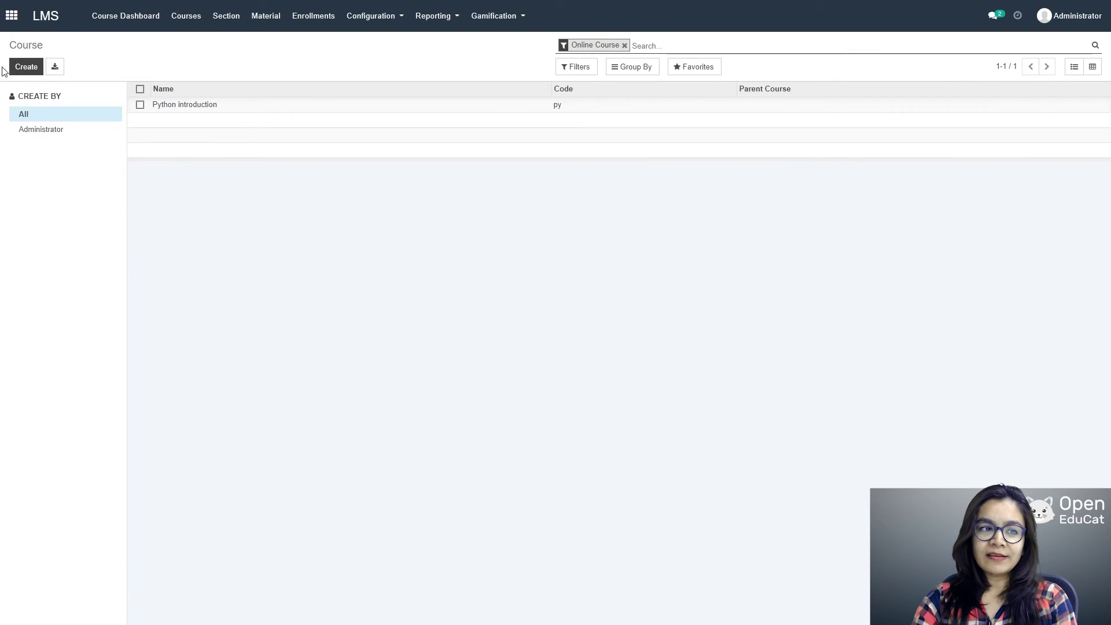
{"action": "left_click", "coordinate": [200, 110]}
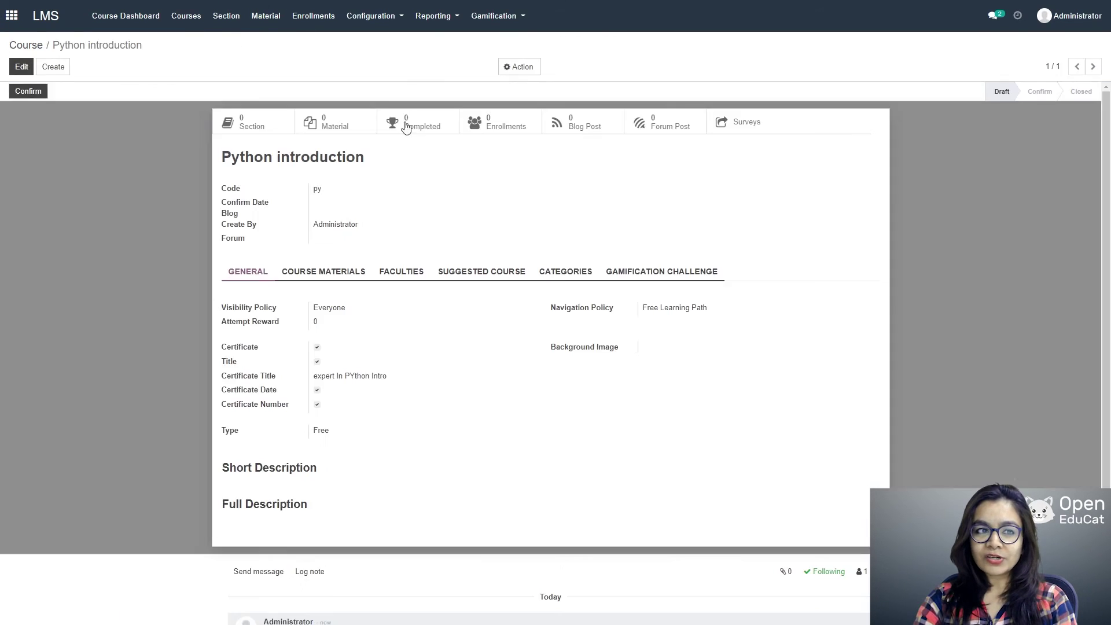
{"action": "left_click", "coordinate": [16, 67]}
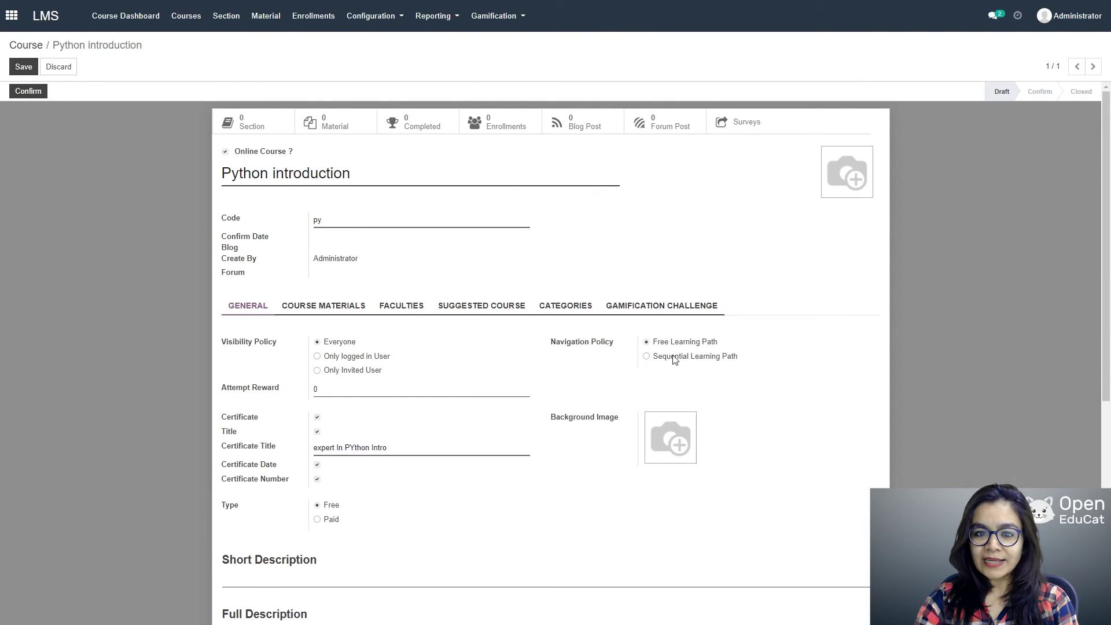
{"action": "left_click", "coordinate": [570, 309]}
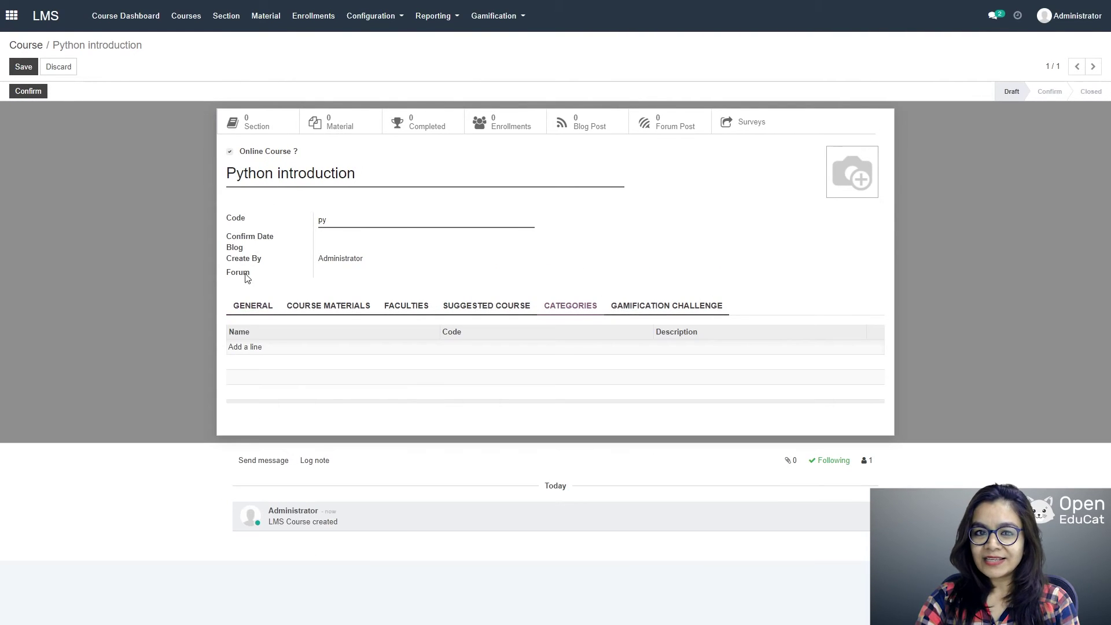
{"action": "left_click", "coordinate": [245, 348]}
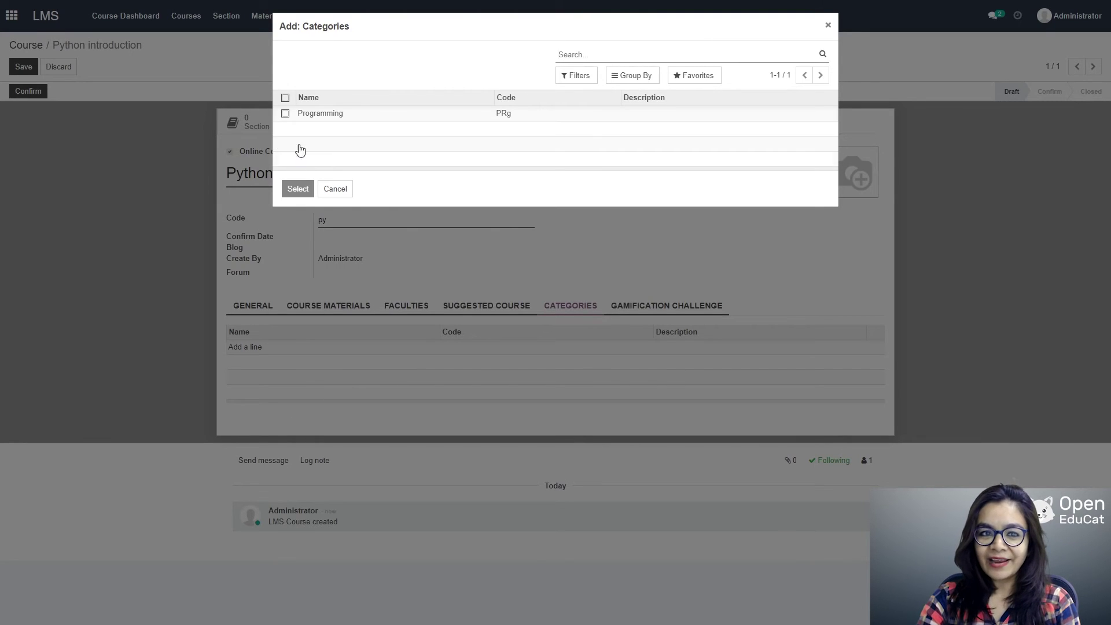
{"action": "left_click", "coordinate": [286, 114]}
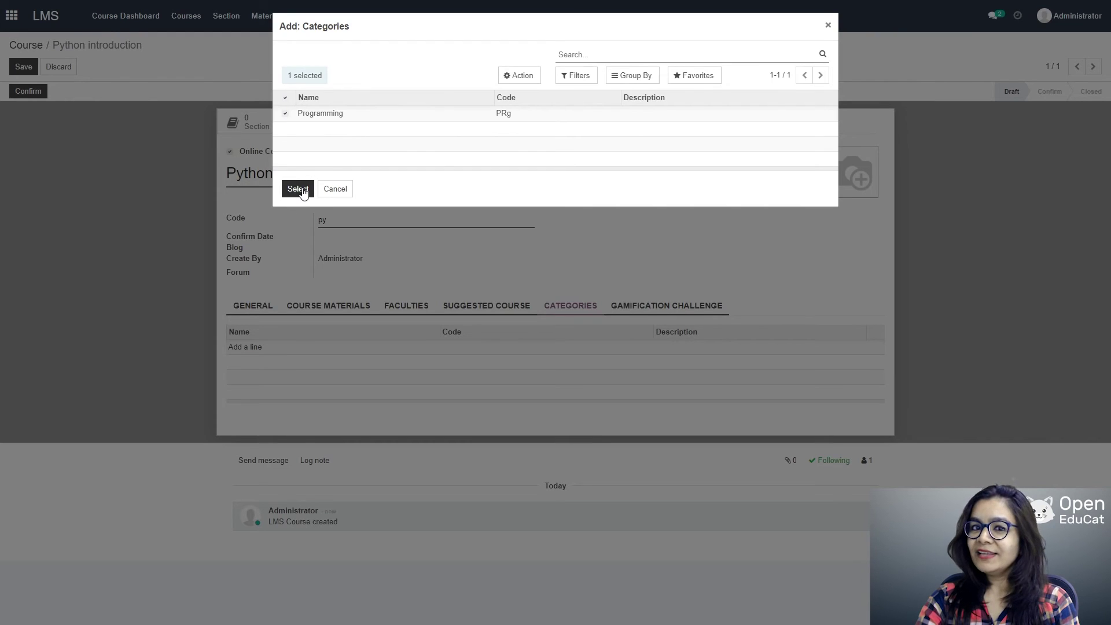
{"action": "left_click", "coordinate": [298, 189]}
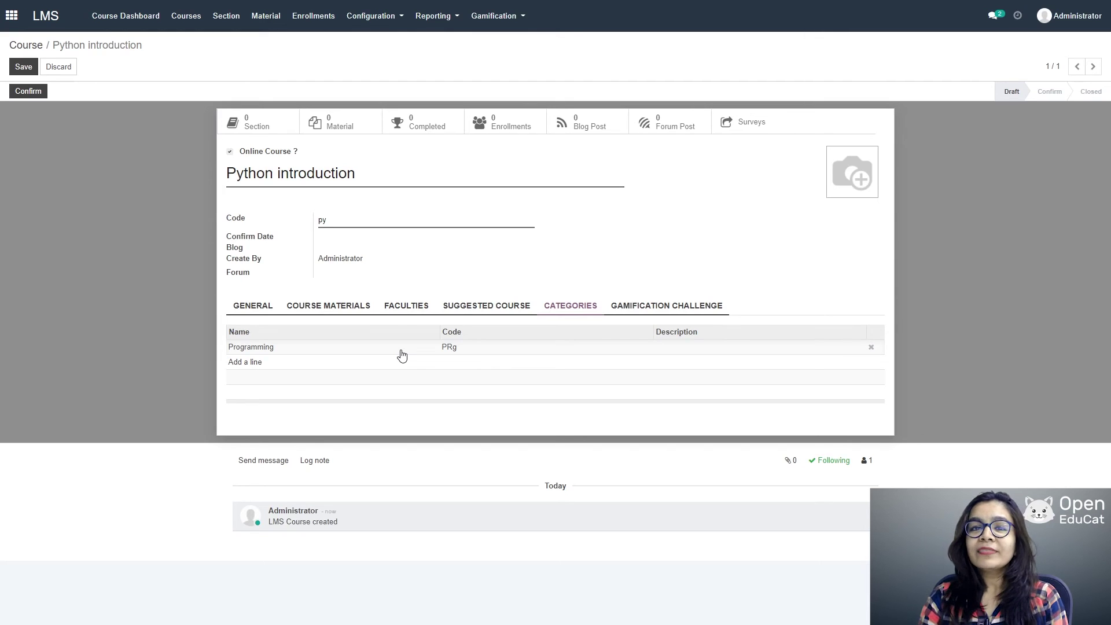
{"action": "left_click", "coordinate": [314, 311]}
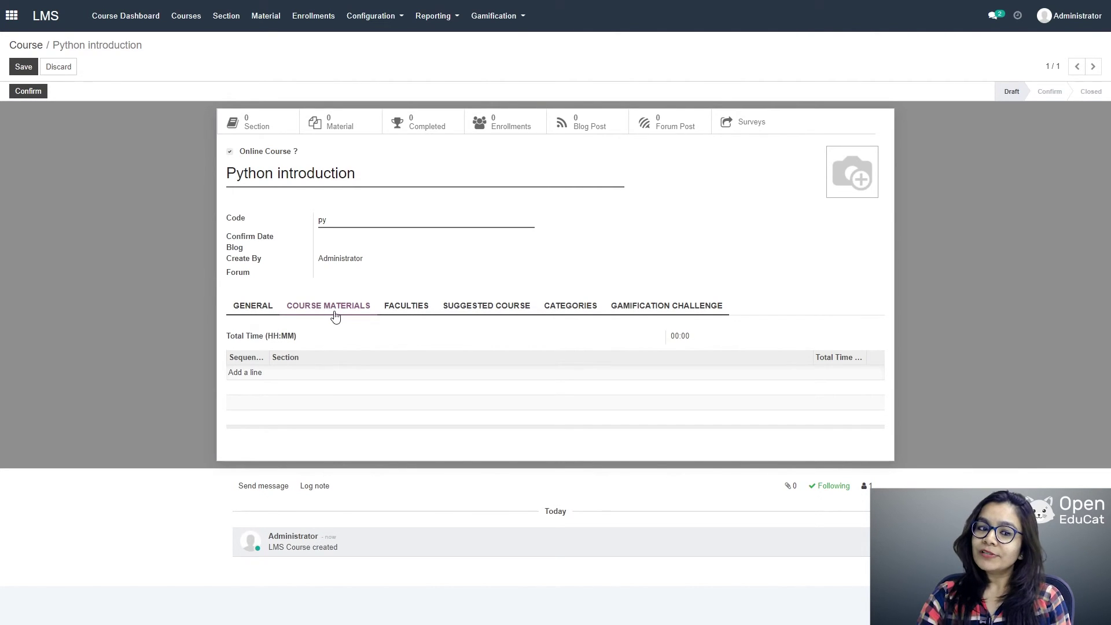
Step: Add a course section named 'INTROduction to python'
{"action": "left_click", "coordinate": [250, 376]}
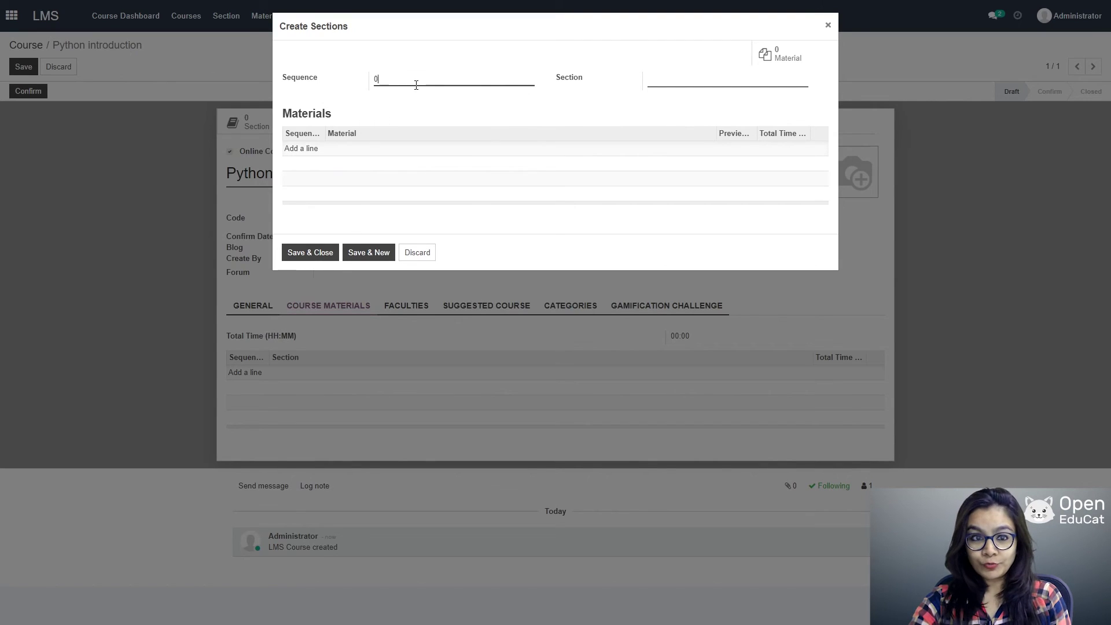
{"action": "key", "text": "BackSpace"}
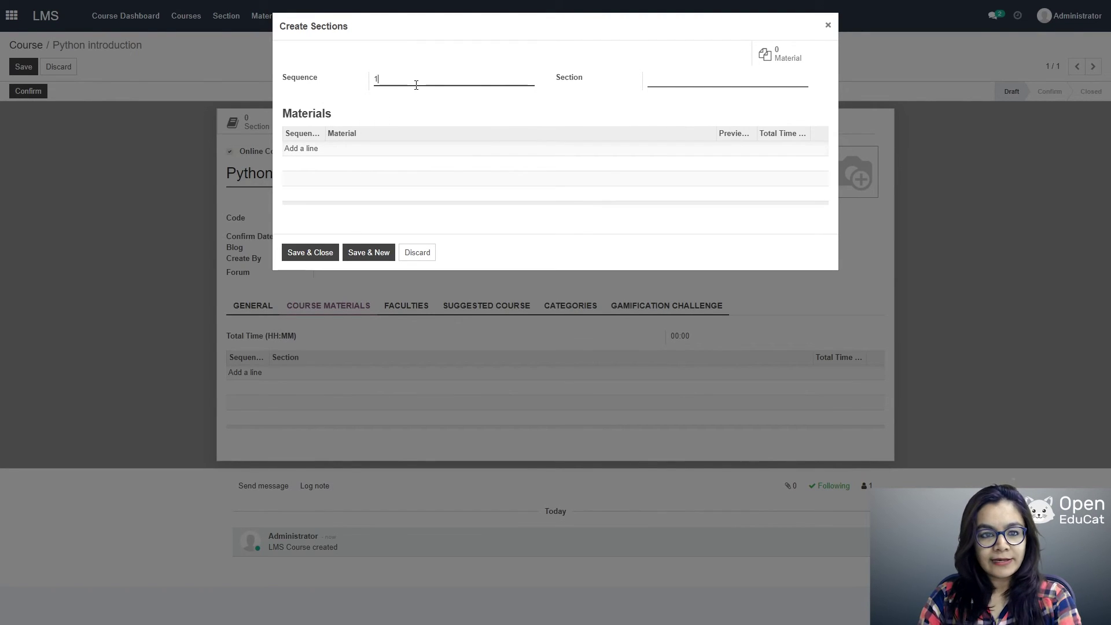
{"action": "key", "text": "Tab"}
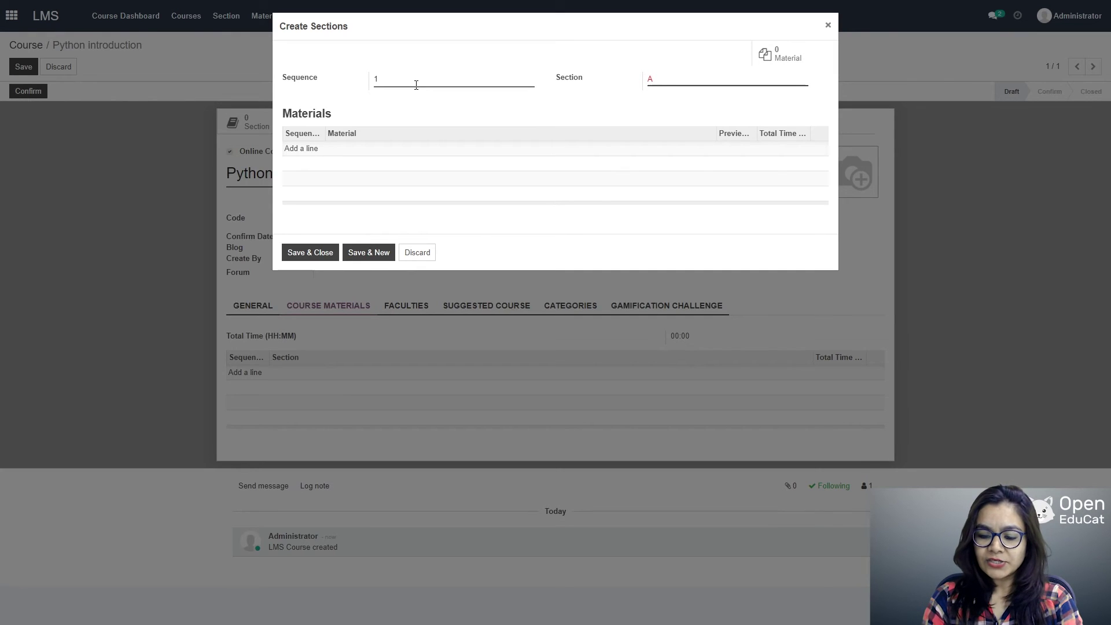
{"action": "key", "text": "BackSpace"}
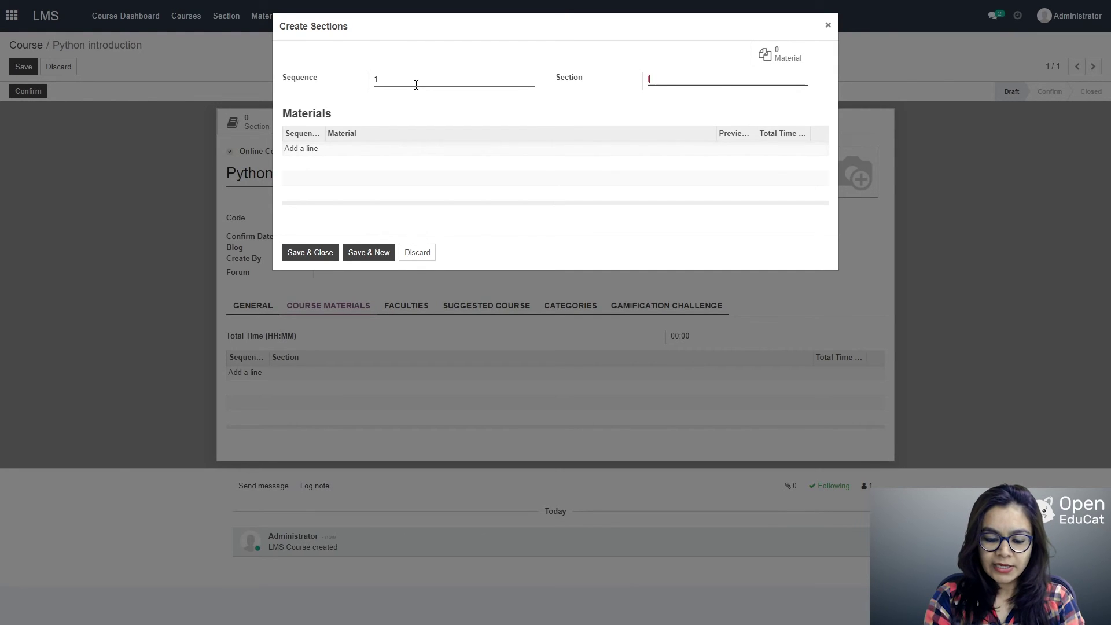
{"action": "type", "text": "INTROduc"}
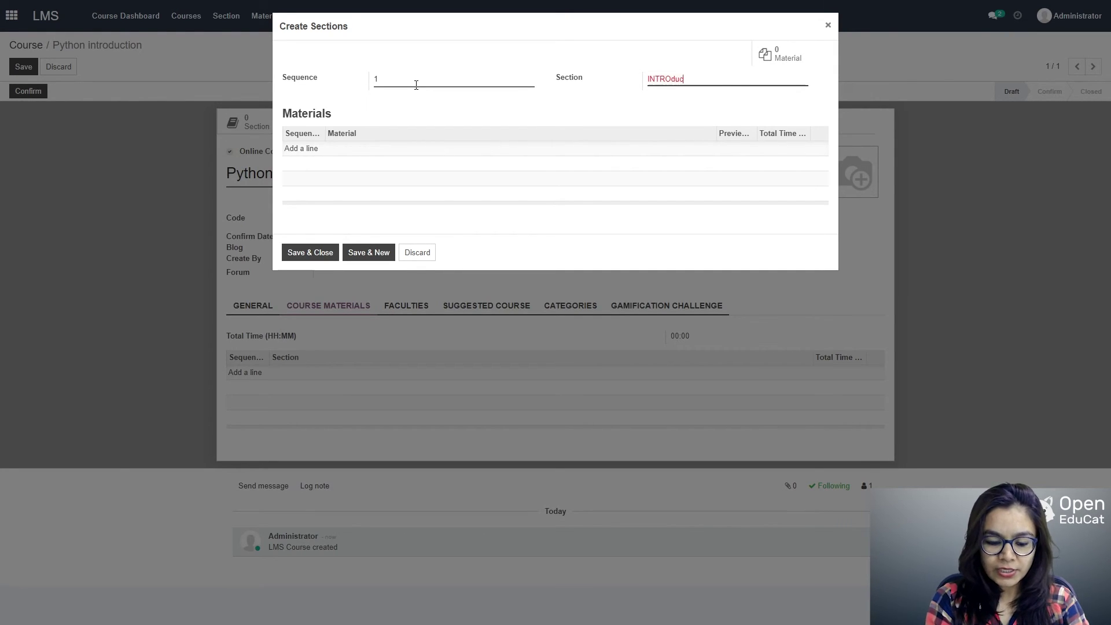
{"action": "type", "text": "tion t"}
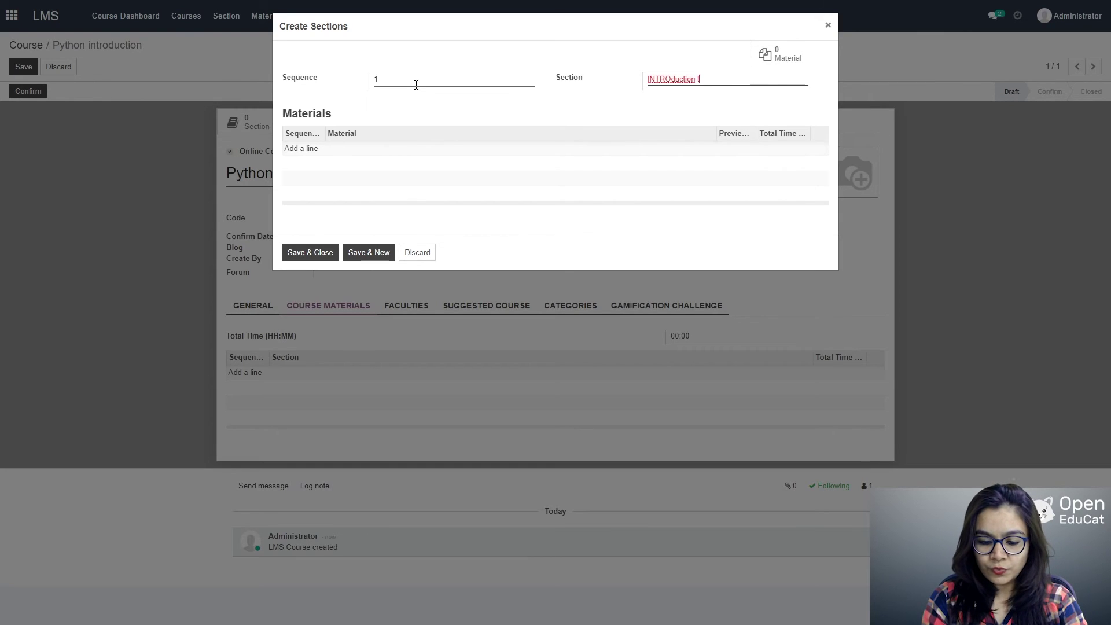
{"action": "type", "text": "o python"}
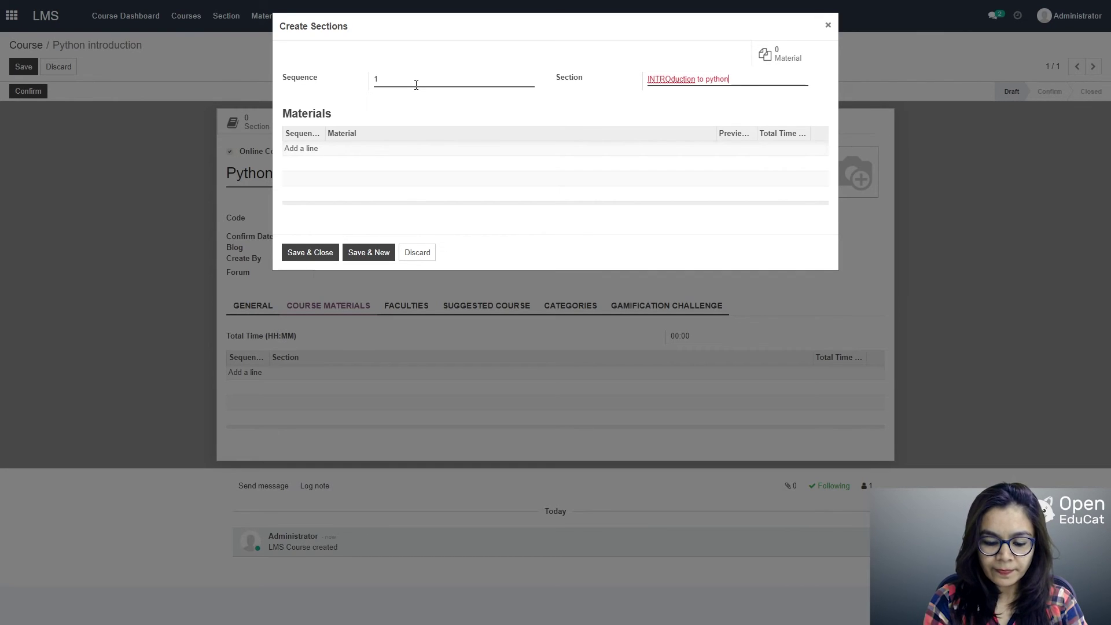
Step: Give the section material line 1, Introduction to Python, and save the section
{"action": "left_click", "coordinate": [302, 148]}
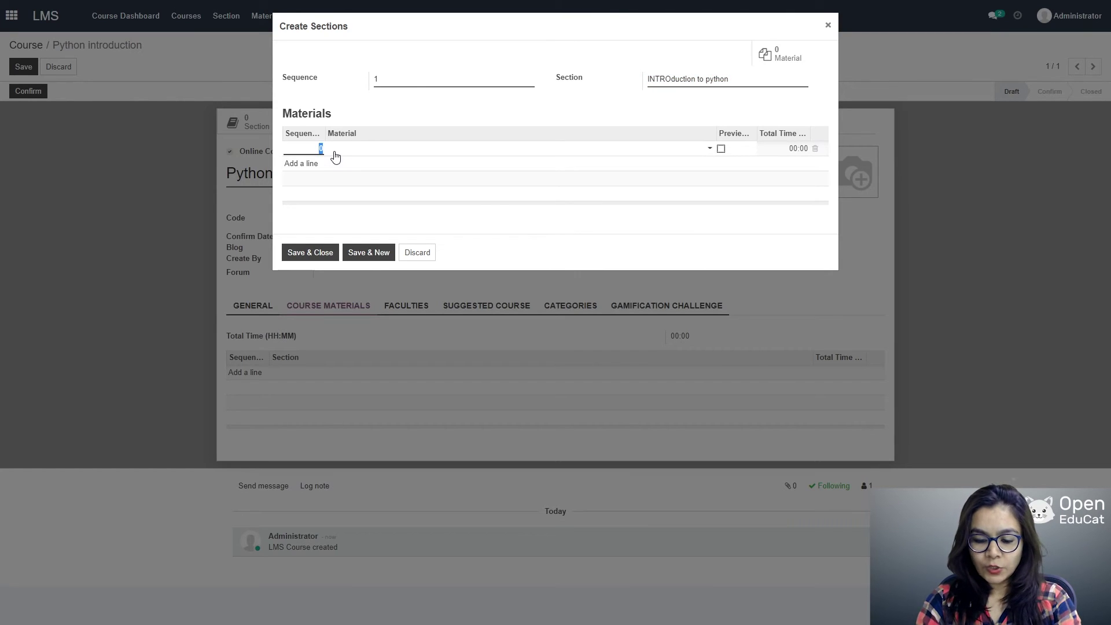
{"action": "type", "text": "1"}
{"action": "key", "text": "Tab"}
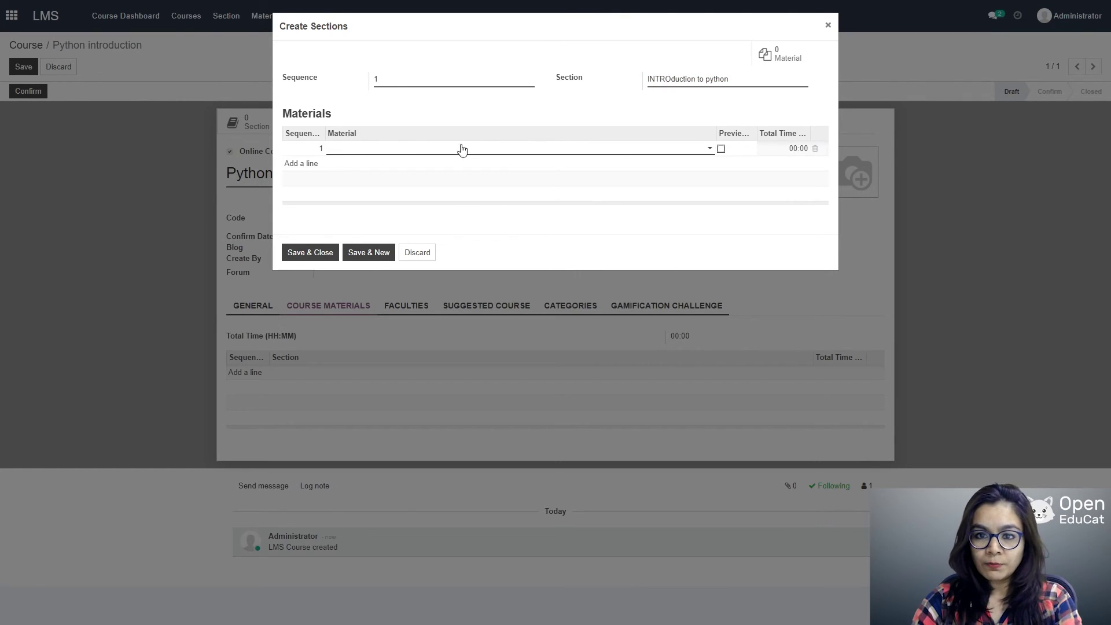
{"action": "left_click", "coordinate": [665, 152]}
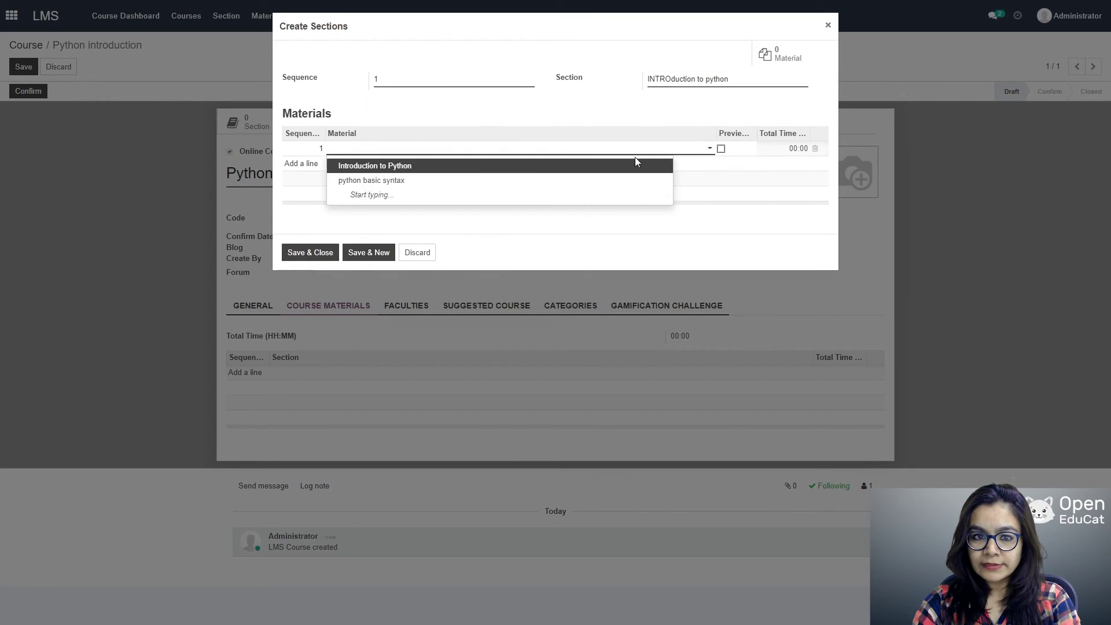
{"action": "left_click", "coordinate": [404, 166]}
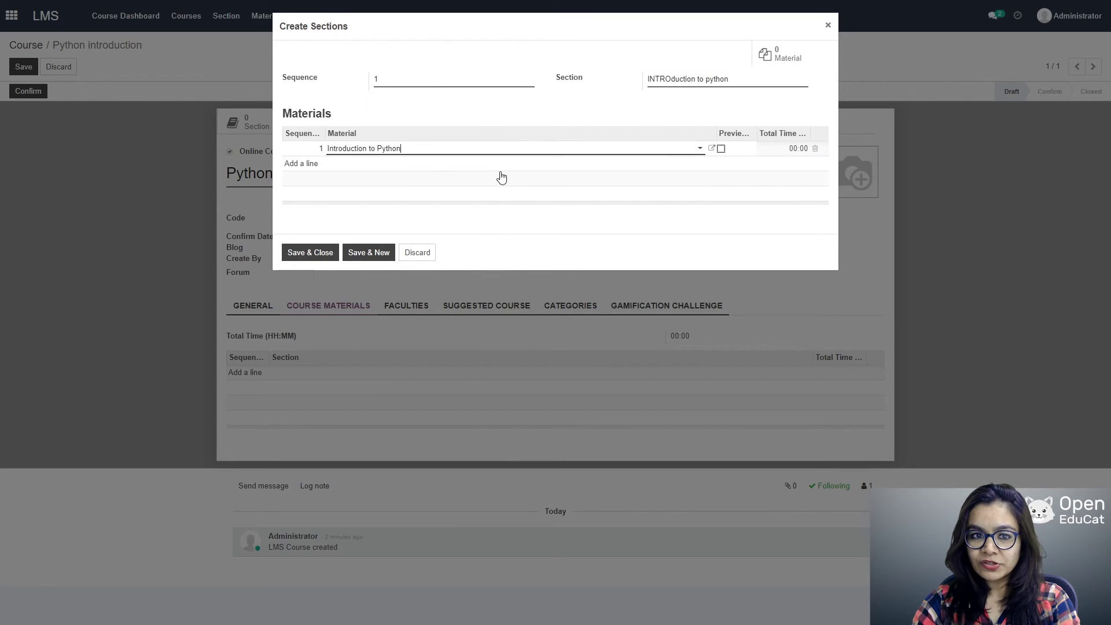
{"action": "left_click", "coordinate": [311, 253]}
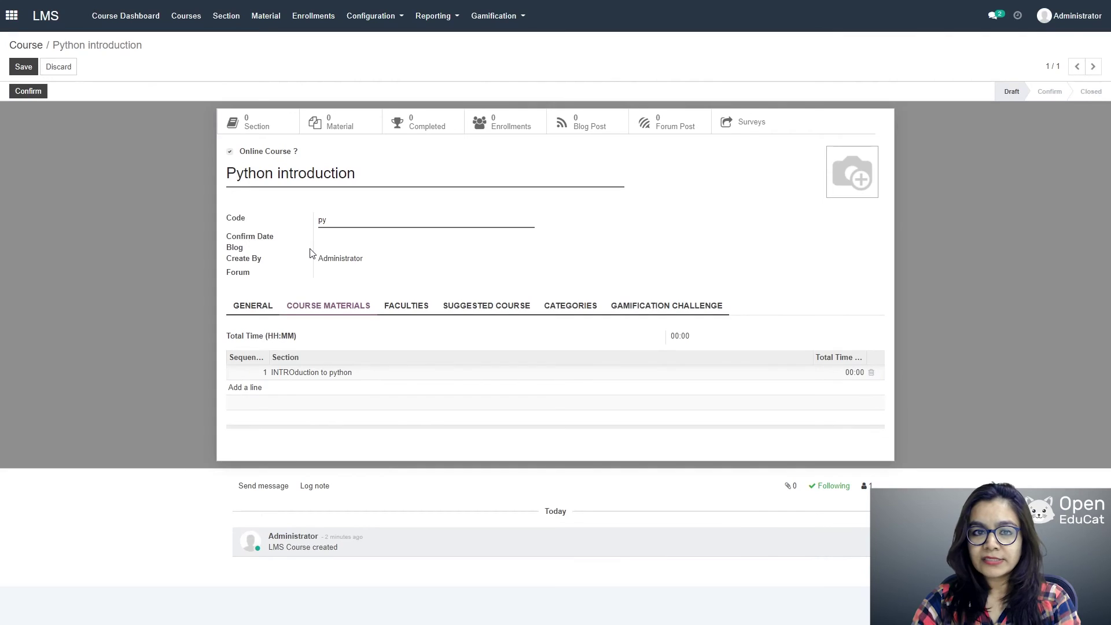
Step: Add section 2 named 'Basic python syntax' to the course
{"action": "left_click", "coordinate": [258, 388]}
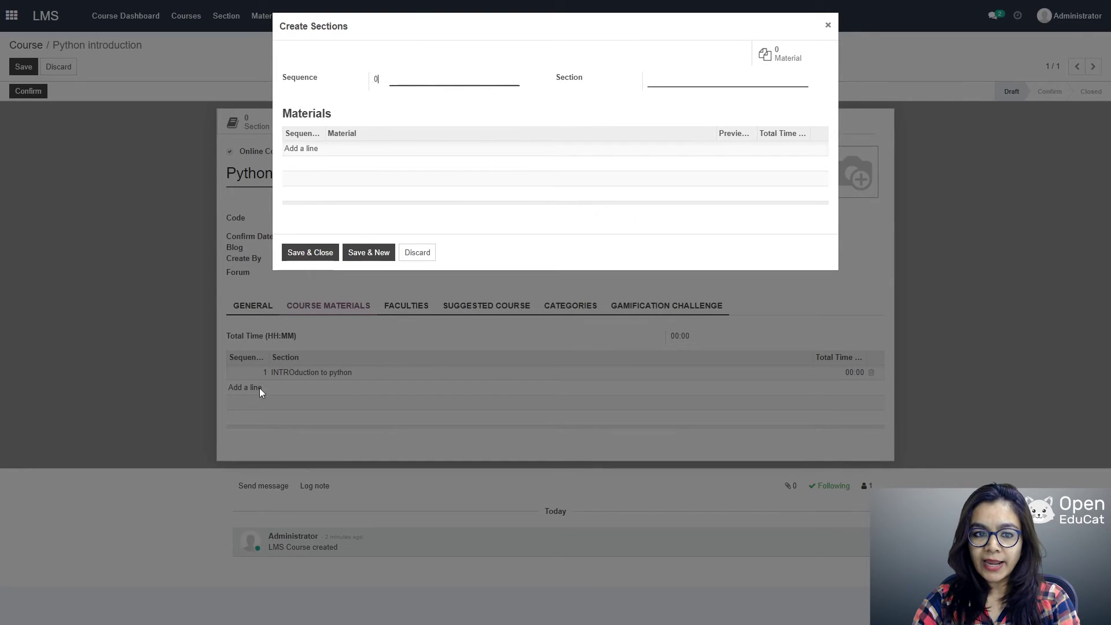
{"action": "key", "text": "BackSpace"}
{"action": "type", "text": "2"}
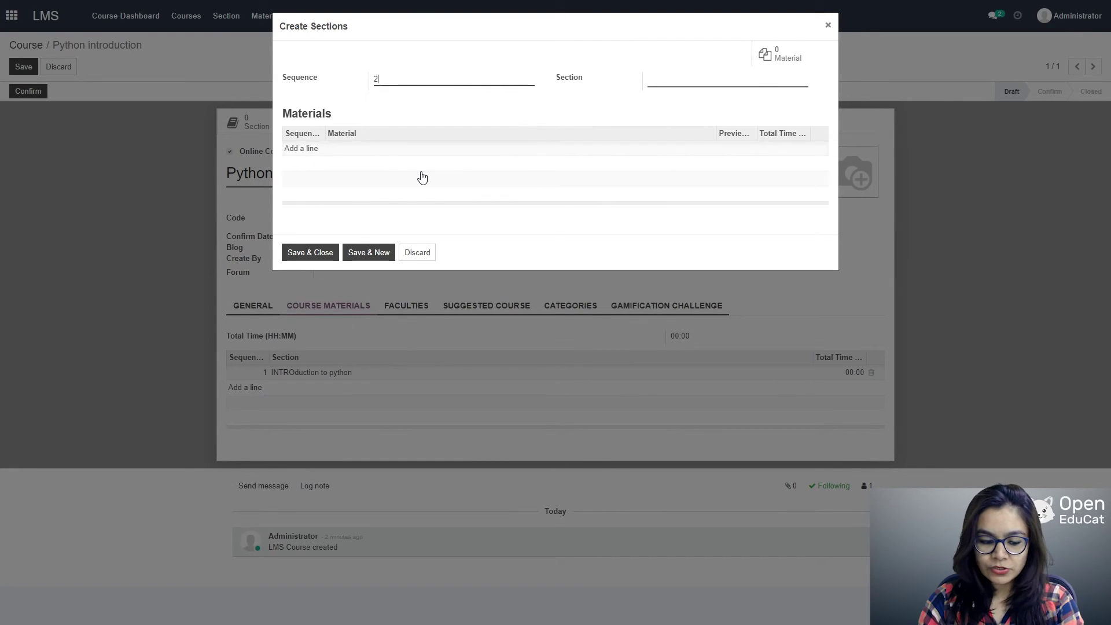
{"action": "key", "text": "Tab"}
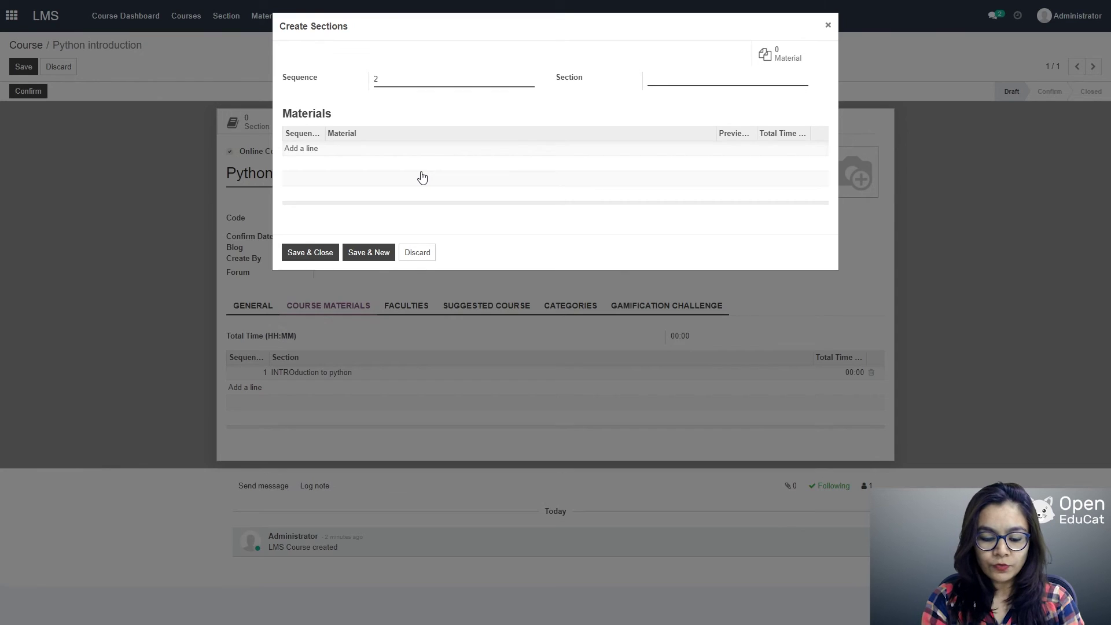
{"action": "type", "text": "Bas"}
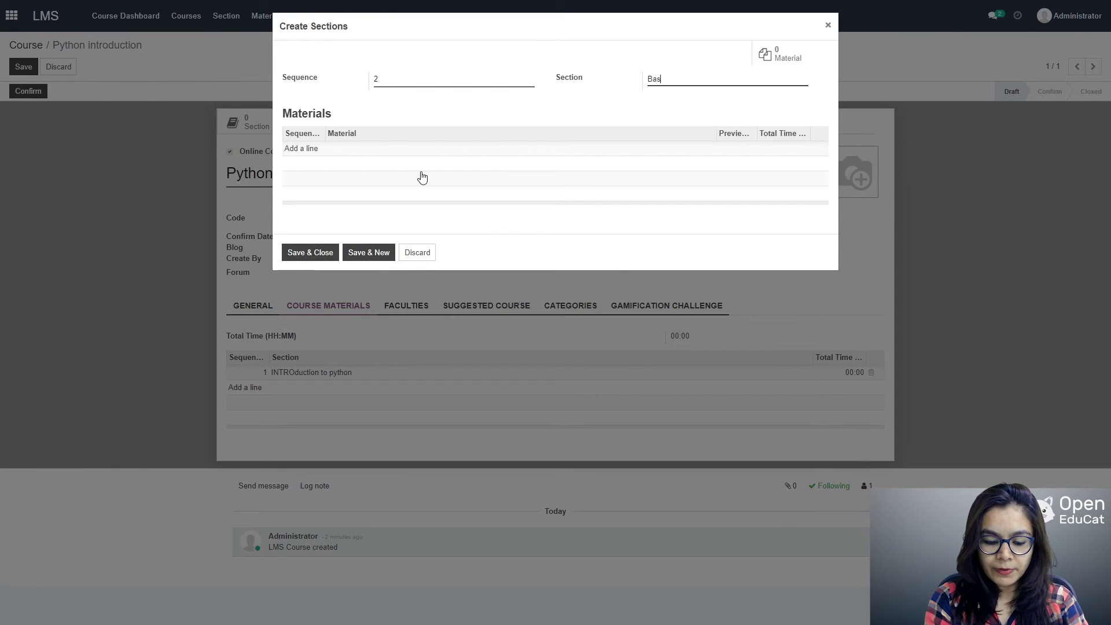
{"action": "type", "text": "ic p"}
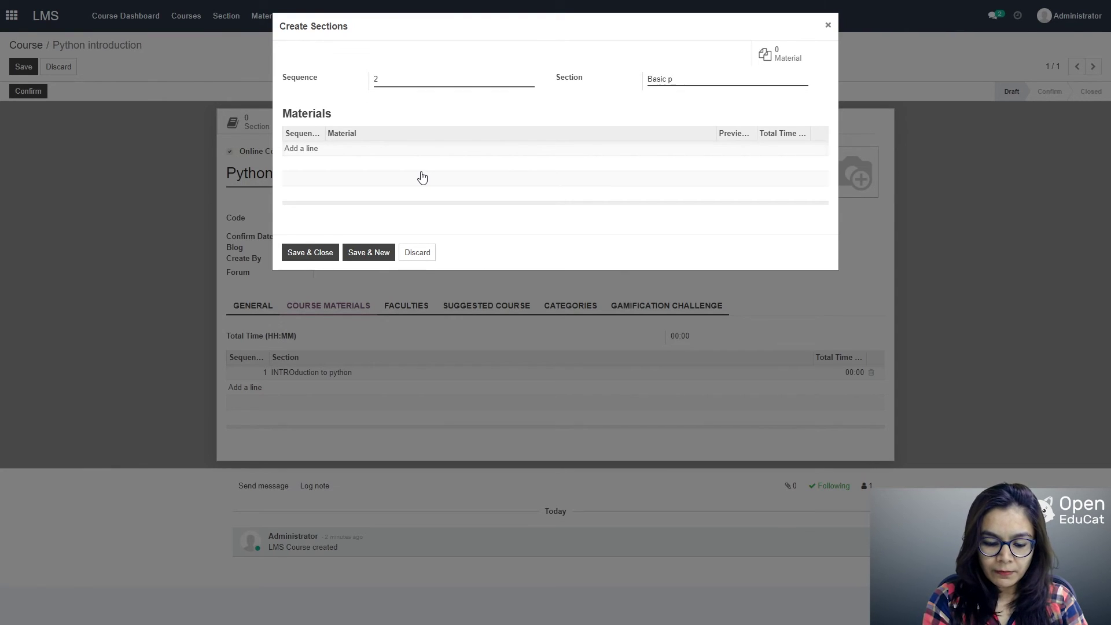
{"action": "type", "text": "ython sy"}
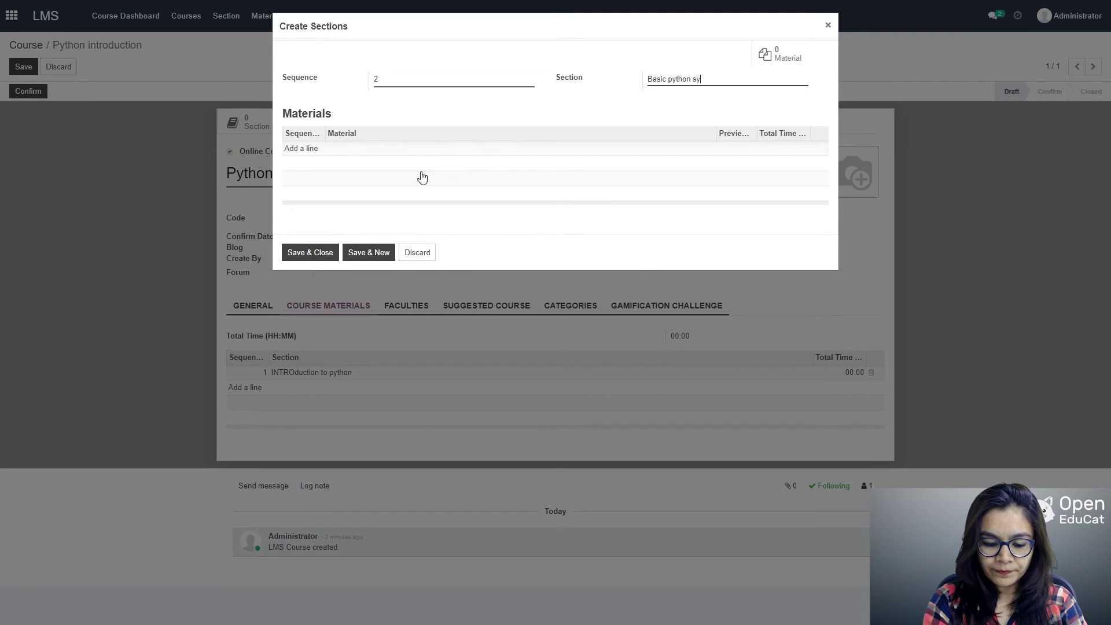
{"action": "type", "text": "ntax"}
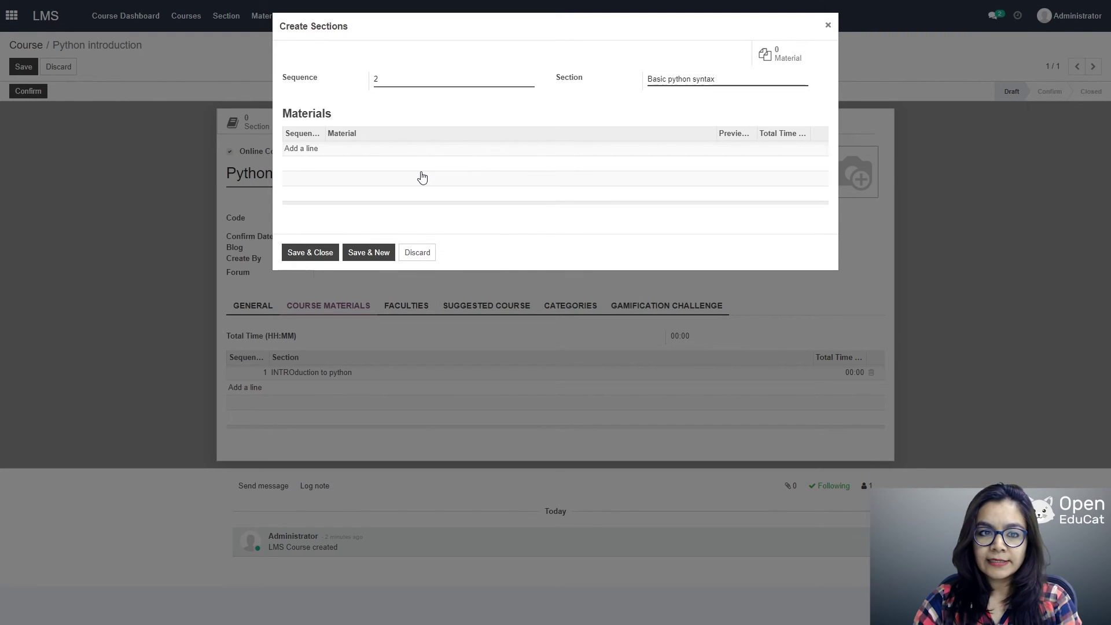
Step: Give the section material line 2, python basic syntax, and save the section
{"action": "left_click", "coordinate": [318, 149]}
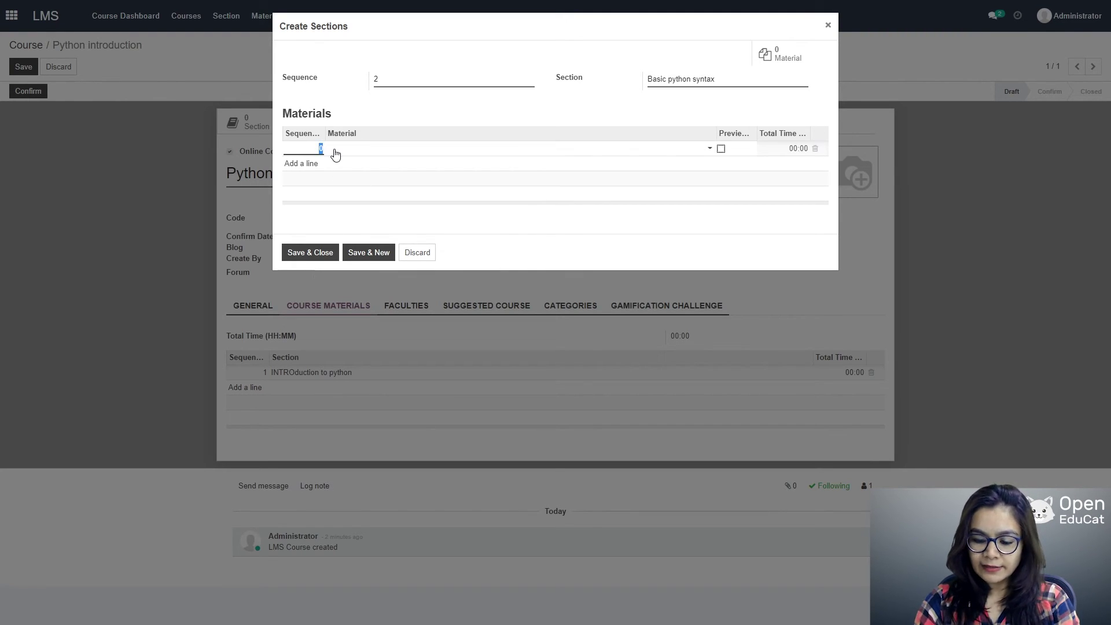
{"action": "type", "text": "2"}
{"action": "key", "text": "Tab"}
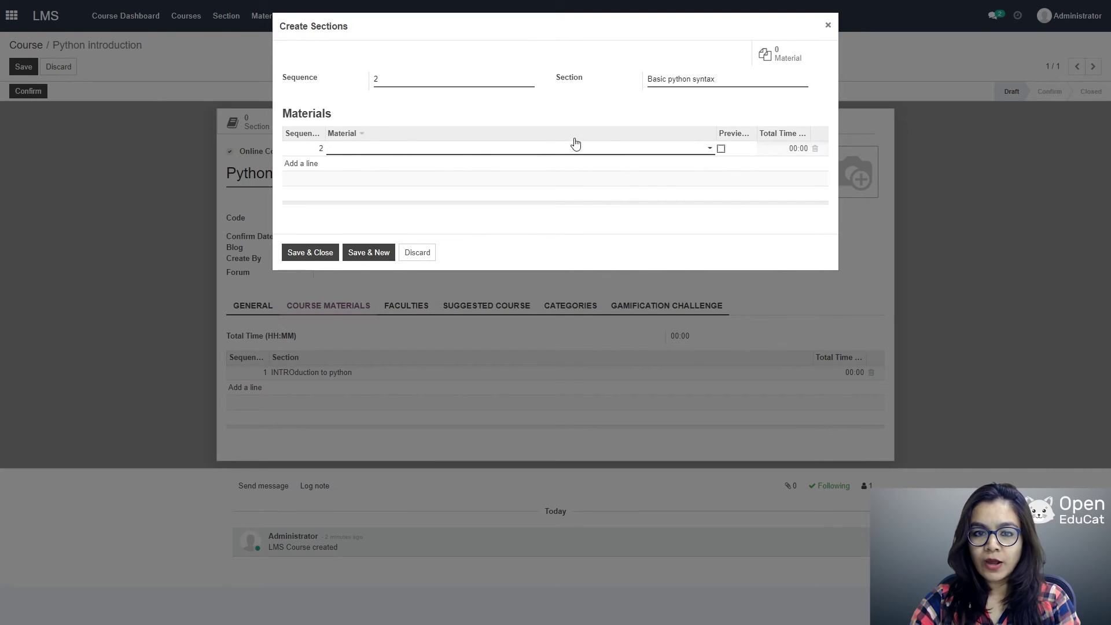
{"action": "left_click", "coordinate": [705, 148]}
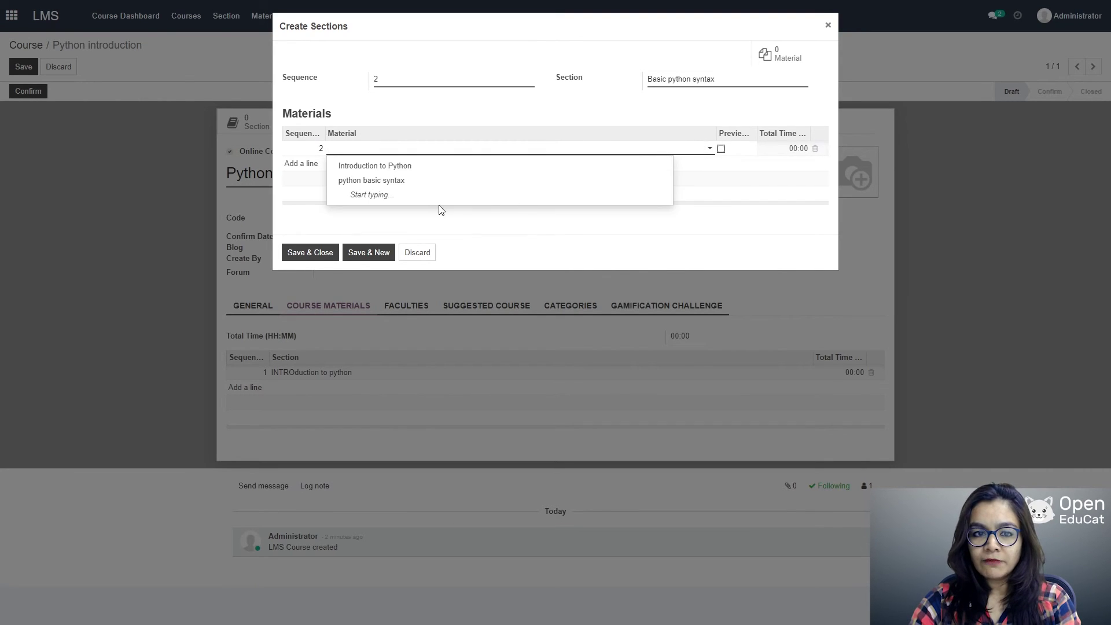
{"action": "left_click", "coordinate": [398, 181]}
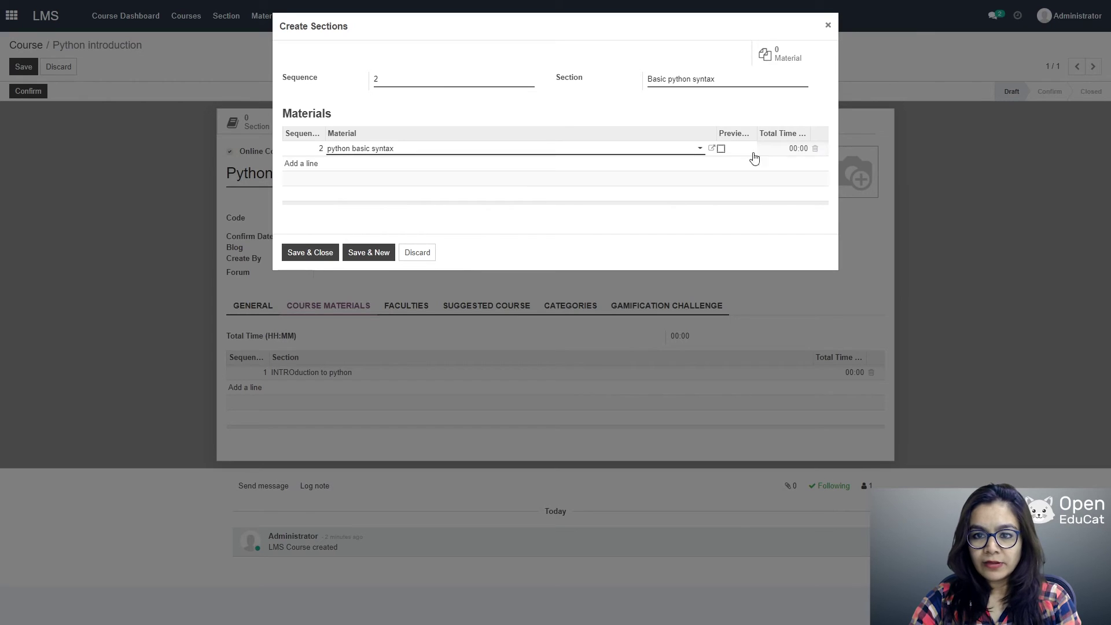
{"action": "left_click", "coordinate": [310, 252]}
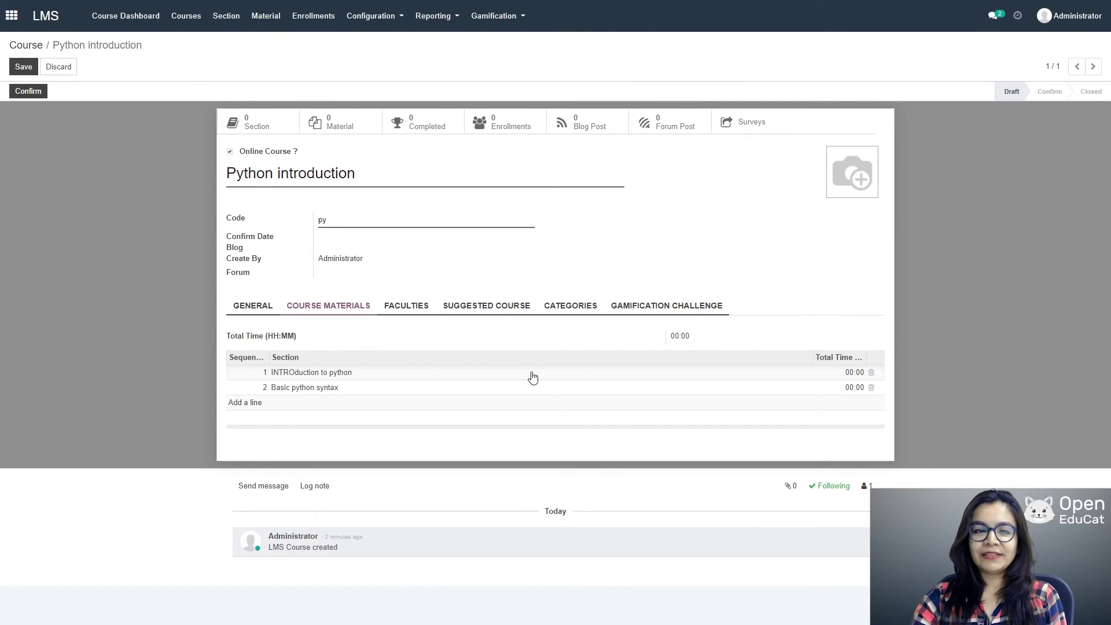
Step: Add the instructor with blood group A+ve to the course's faculties
{"action": "left_click", "coordinate": [405, 309]}
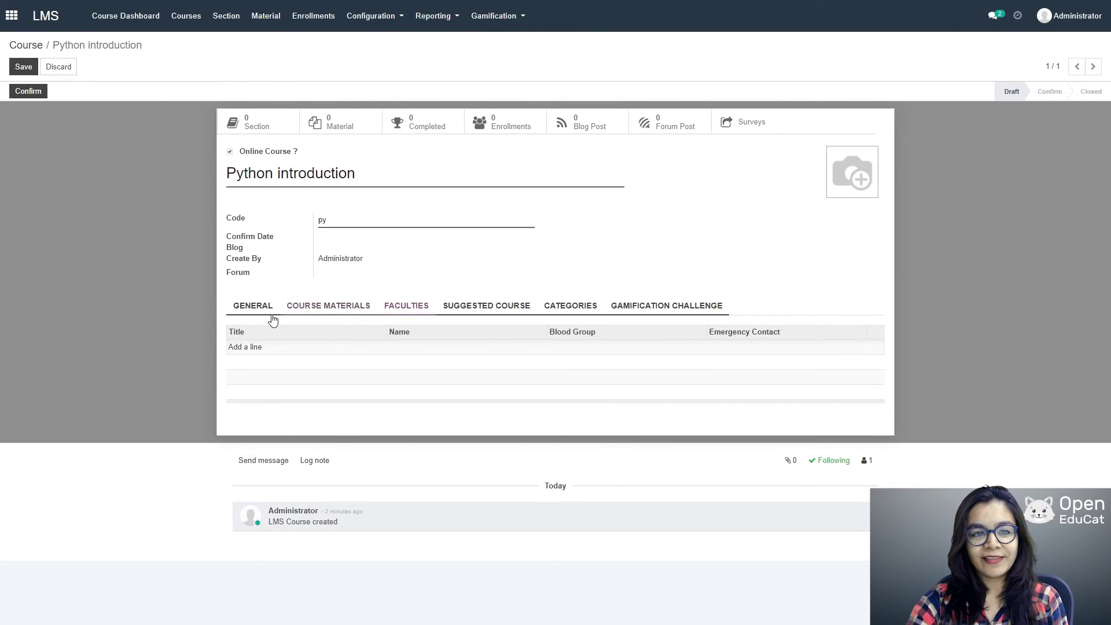
{"action": "left_click", "coordinate": [241, 349]}
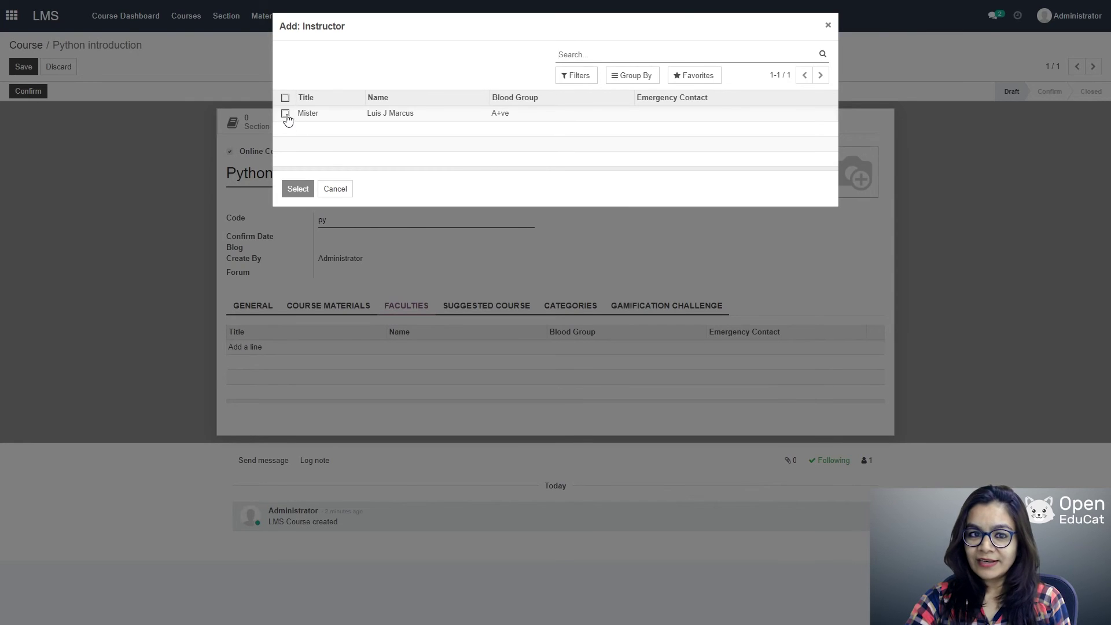
{"action": "left_click", "coordinate": [286, 114]}
{"action": "left_click", "coordinate": [297, 189]}
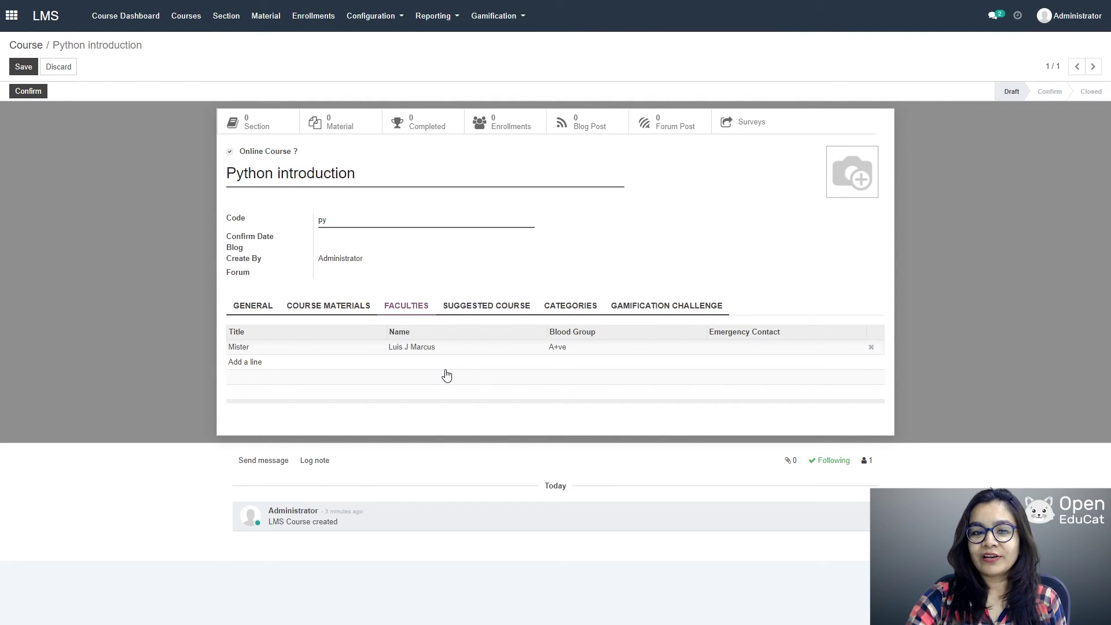
{"action": "left_click", "coordinate": [476, 307]}
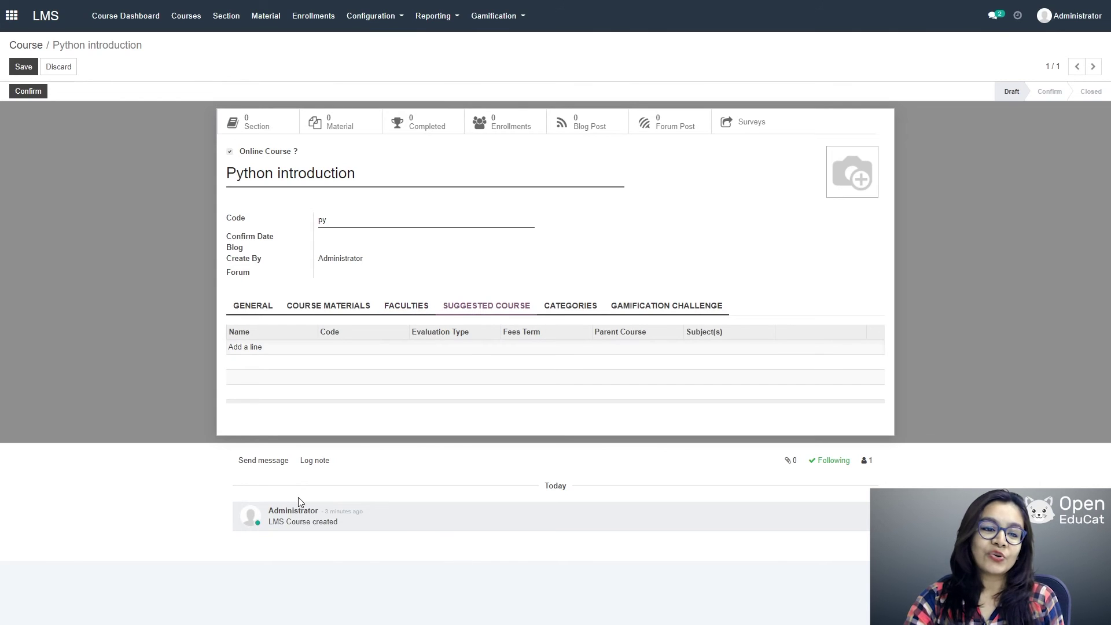
Step: Review the Gamification Challenge tab and confirm the Python introduction course
{"action": "left_click", "coordinate": [638, 308]}
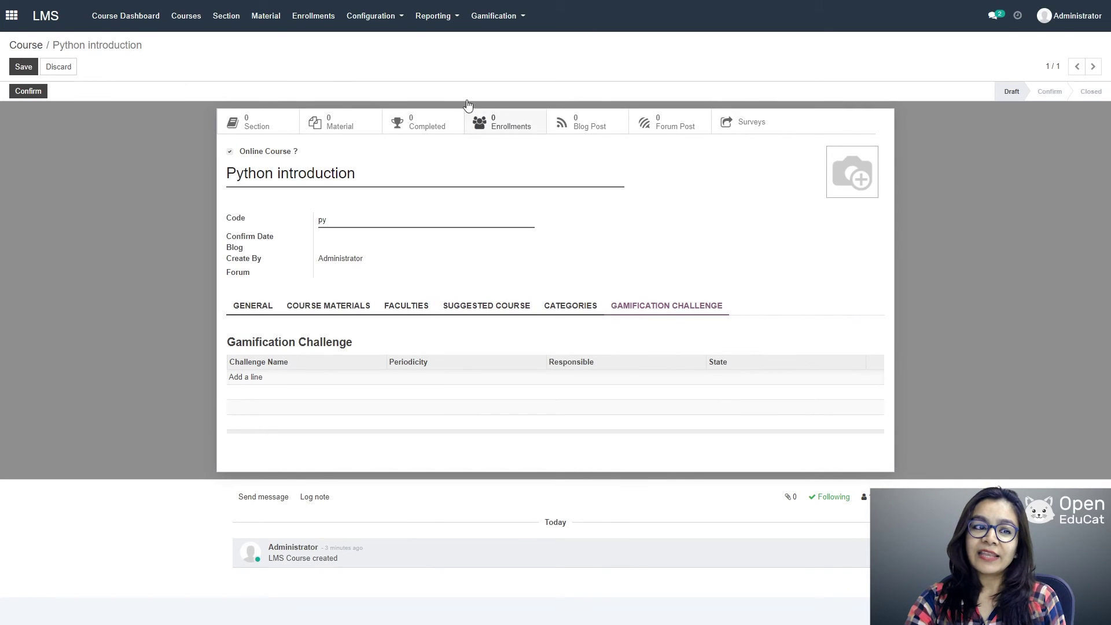
{"action": "left_click", "coordinate": [15, 92]}
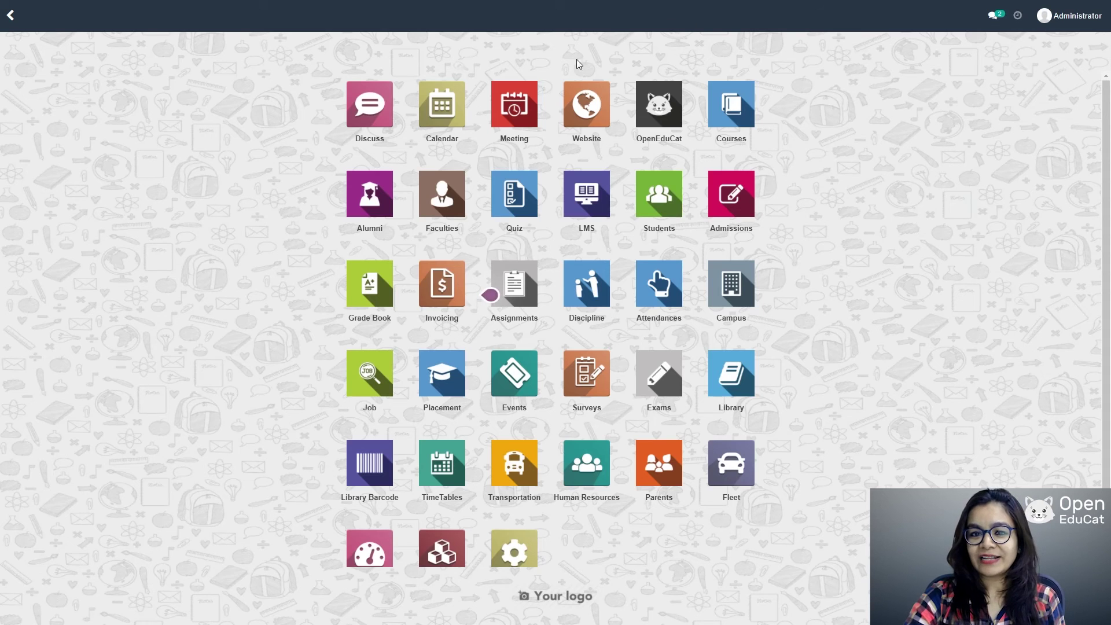
Step: Create and save a Job Type with employment type 'Full time' and code FULL
{"action": "scroll", "coordinate": [661, 370], "scroll_direction": "down", "scroll_amount": 1}
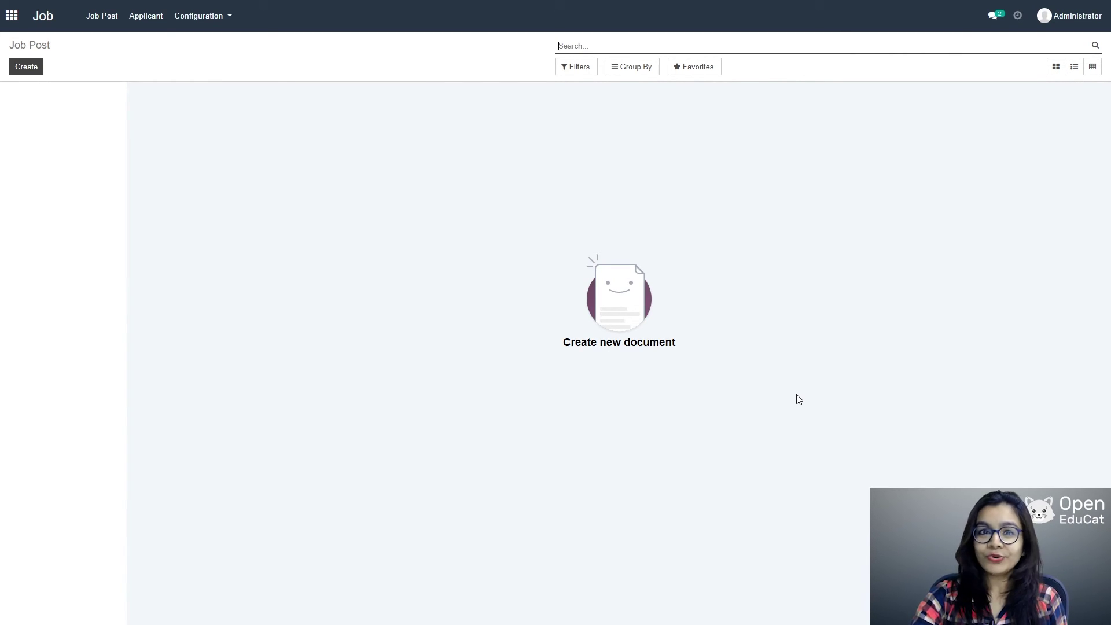
{"action": "left_click", "coordinate": [186, 20]}
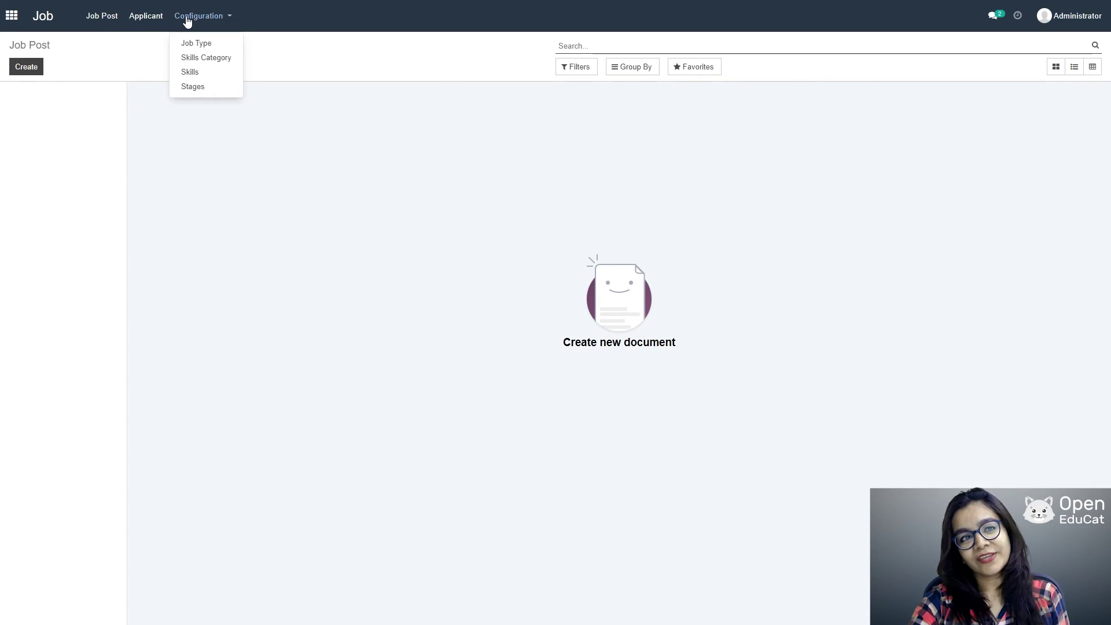
{"action": "left_click", "coordinate": [196, 42]}
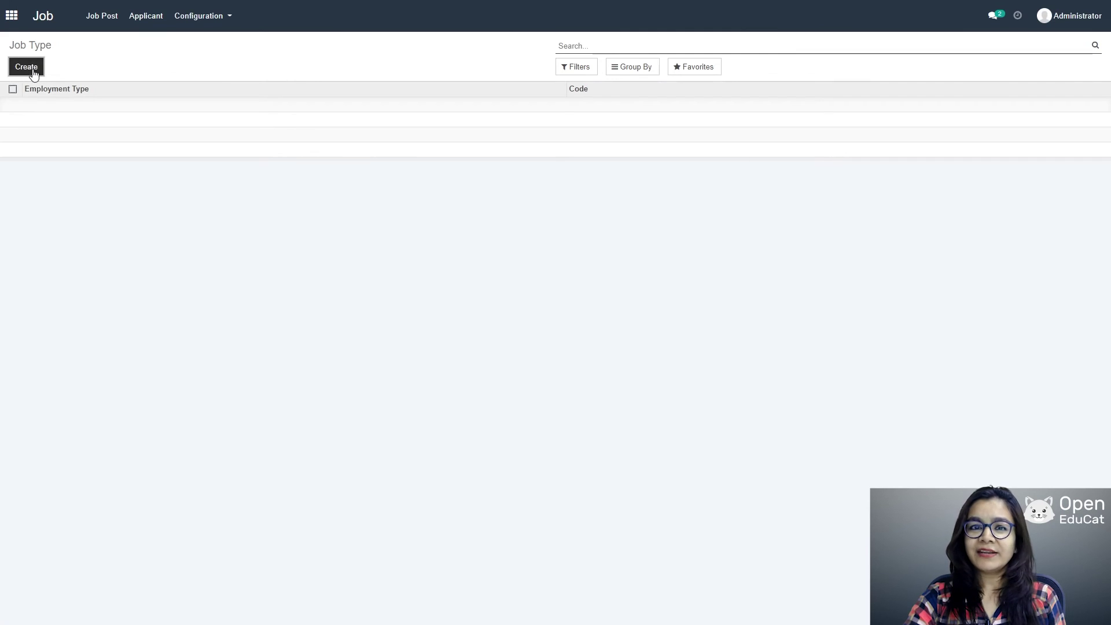
{"action": "left_click", "coordinate": [26, 66]}
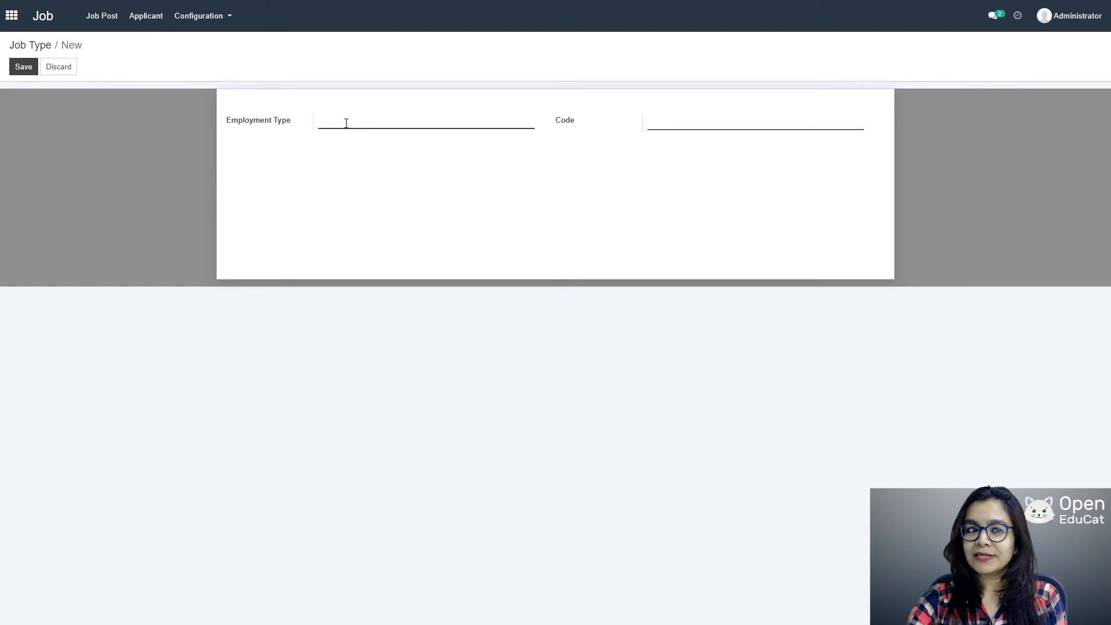
{"action": "type", "text": "Full"}
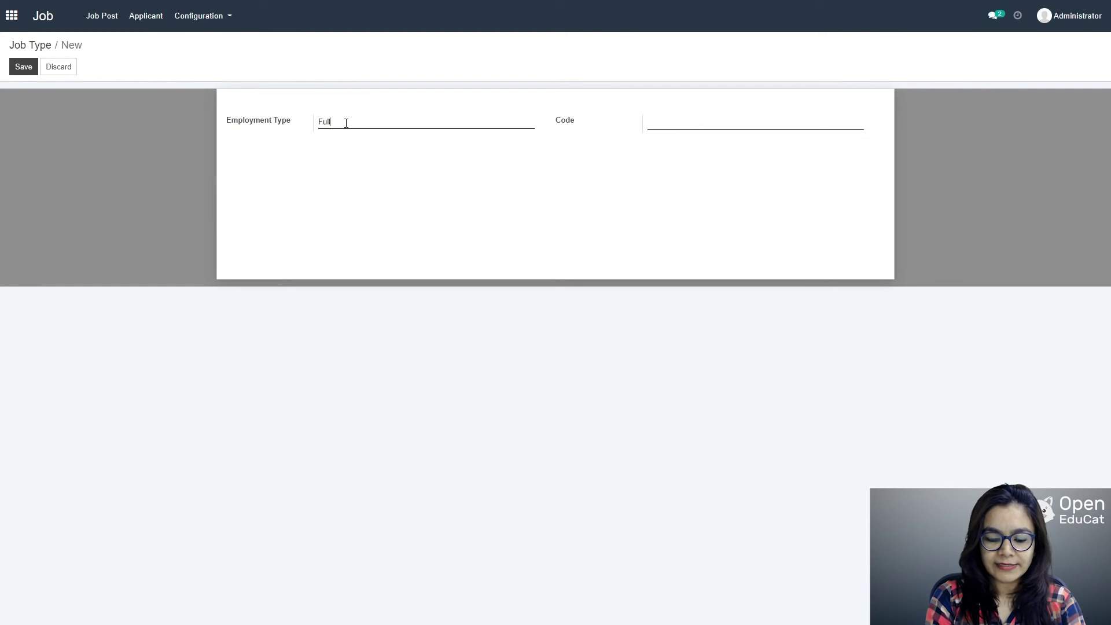
{"action": "type", "text": " time"}
{"action": "key", "text": "Tab"}
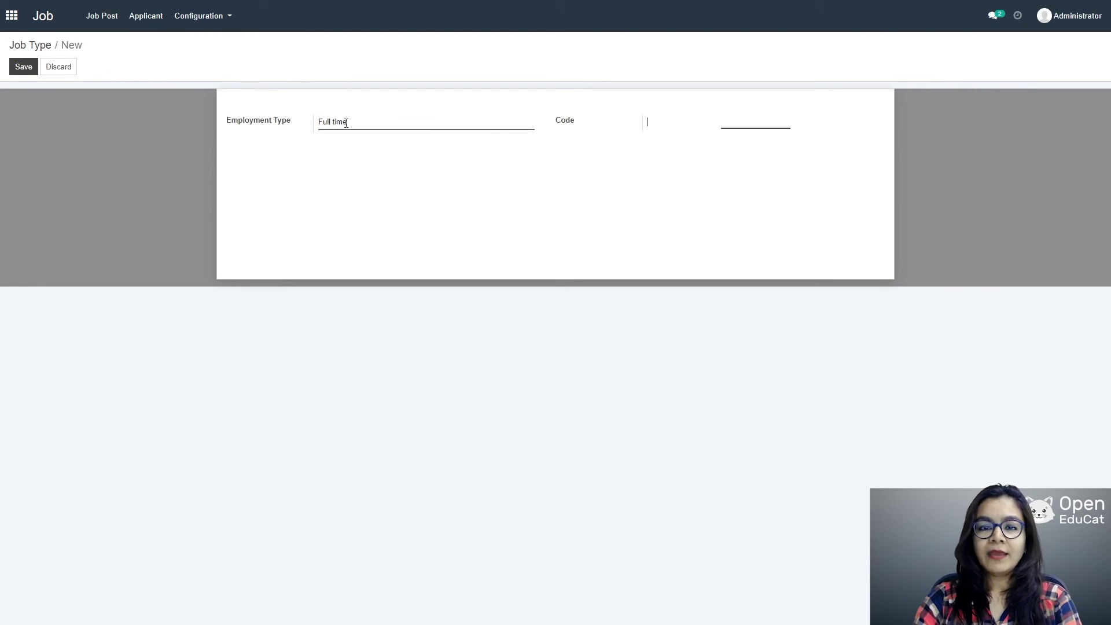
{"action": "type", "text": "FULL"}
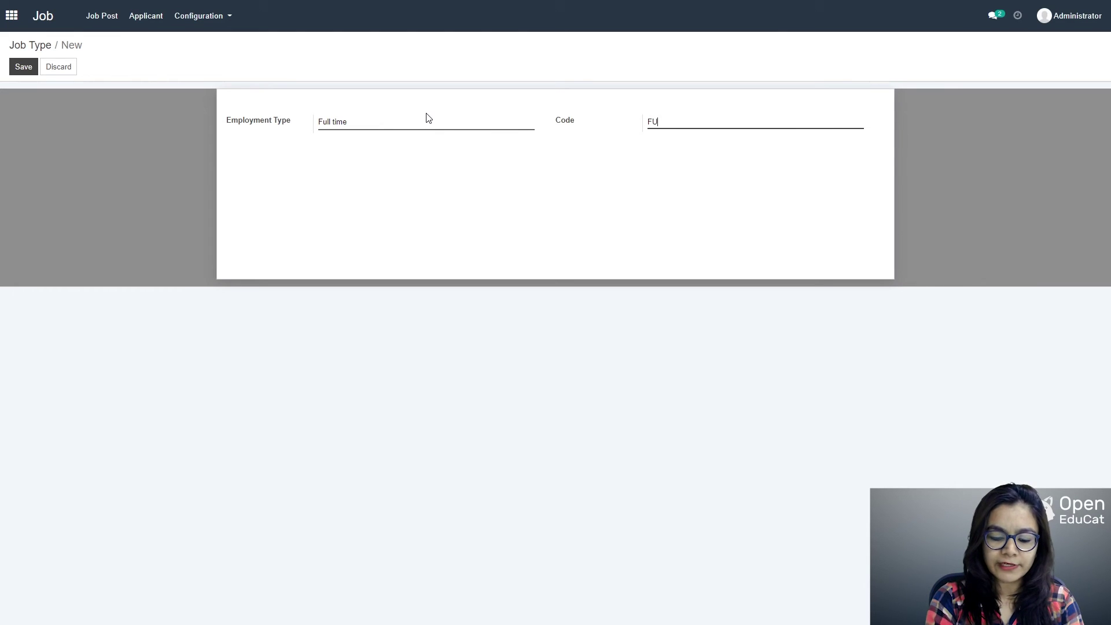
{"action": "left_click", "coordinate": [23, 67]}
{"action": "left_click", "coordinate": [195, 13]}
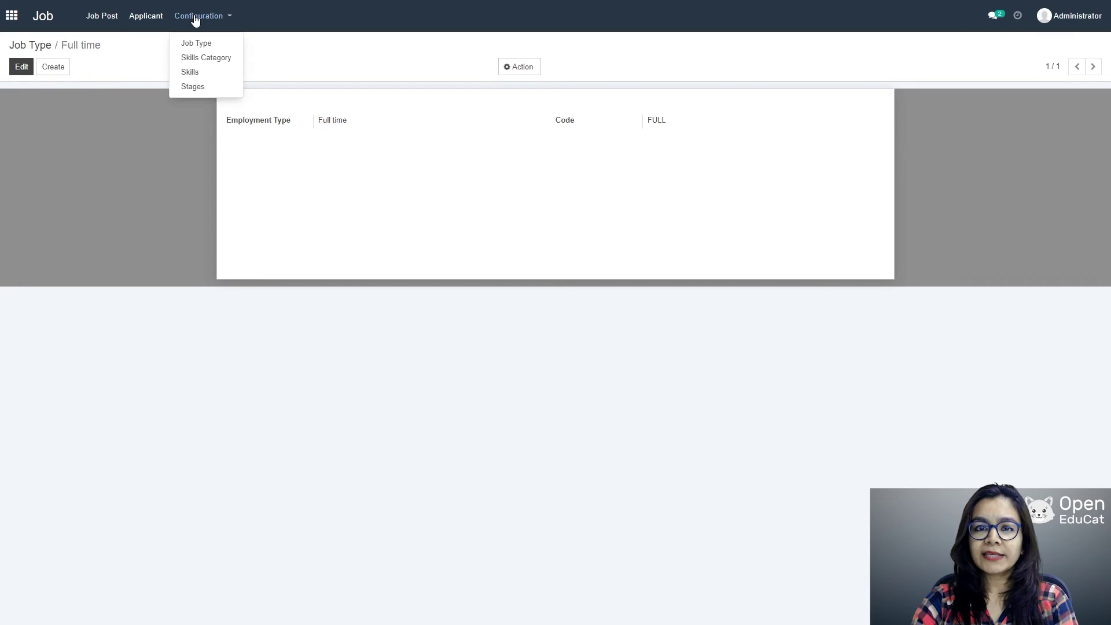
Step: Create and save a Skills Category named 'Programming' with code PRG
{"action": "left_click", "coordinate": [200, 58]}
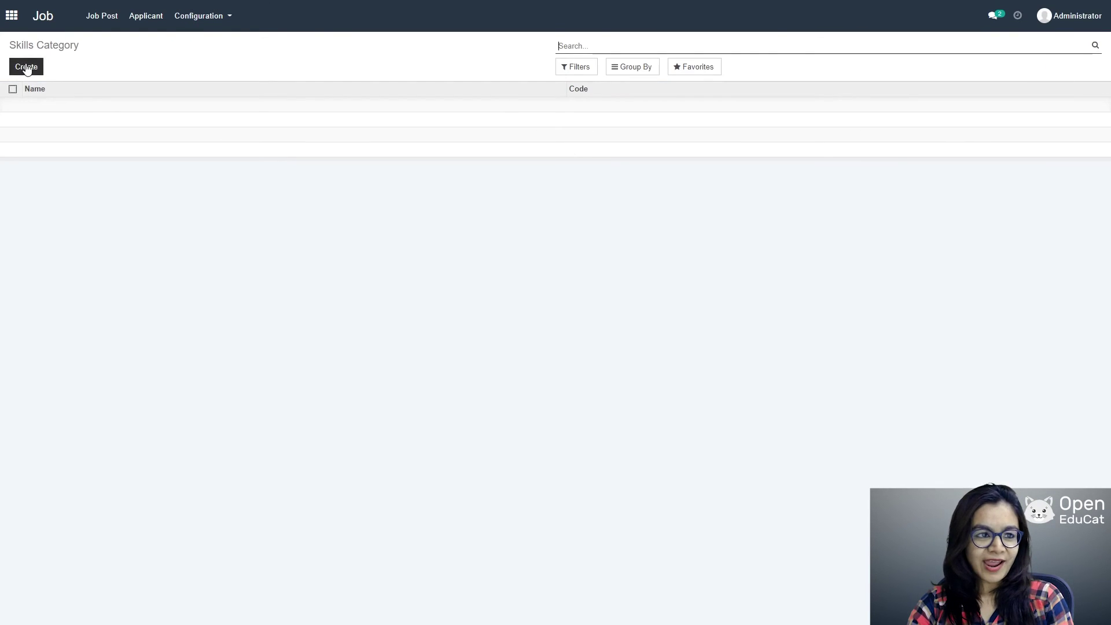
{"action": "left_click", "coordinate": [25, 67]}
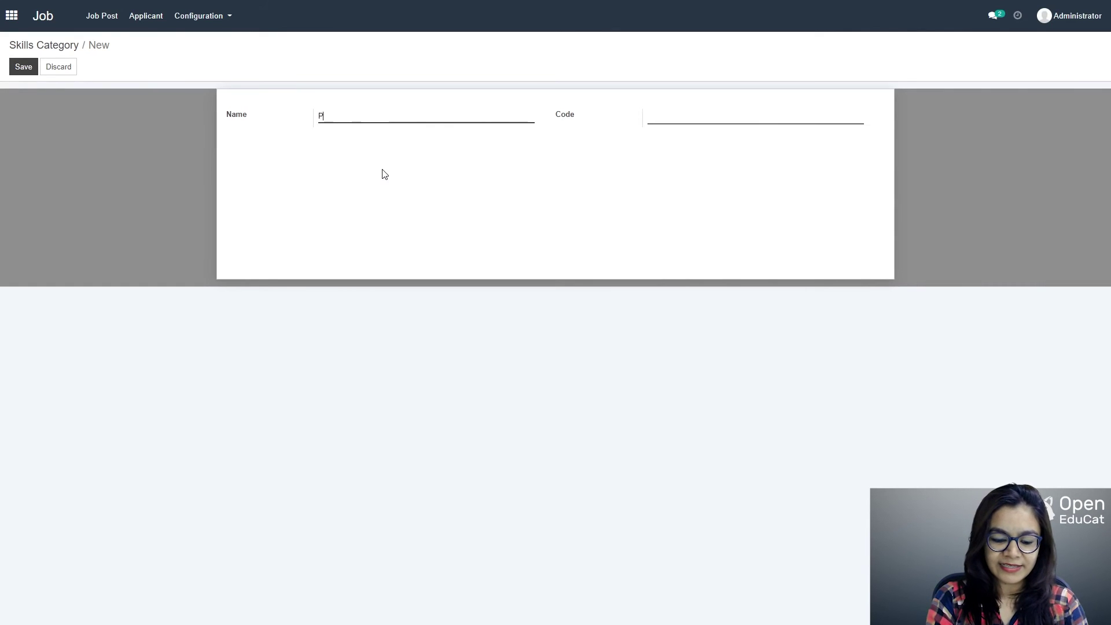
{"action": "type", "text": "Programm"}
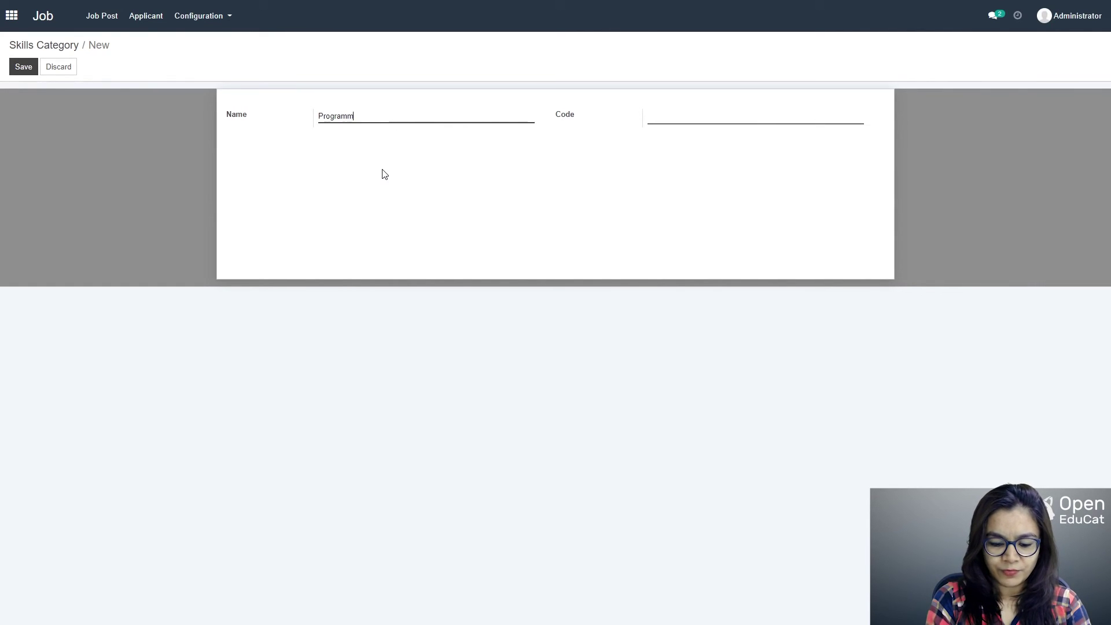
{"action": "type", "text": "ing"}
{"action": "key", "text": "Tab"}
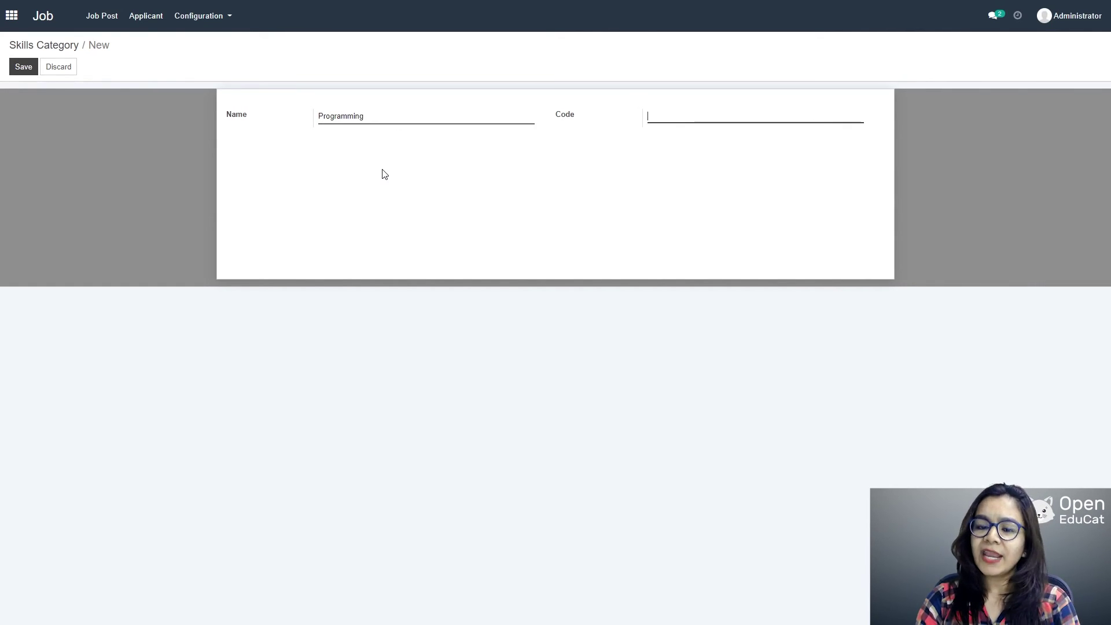
{"action": "type", "text": "PRG"}
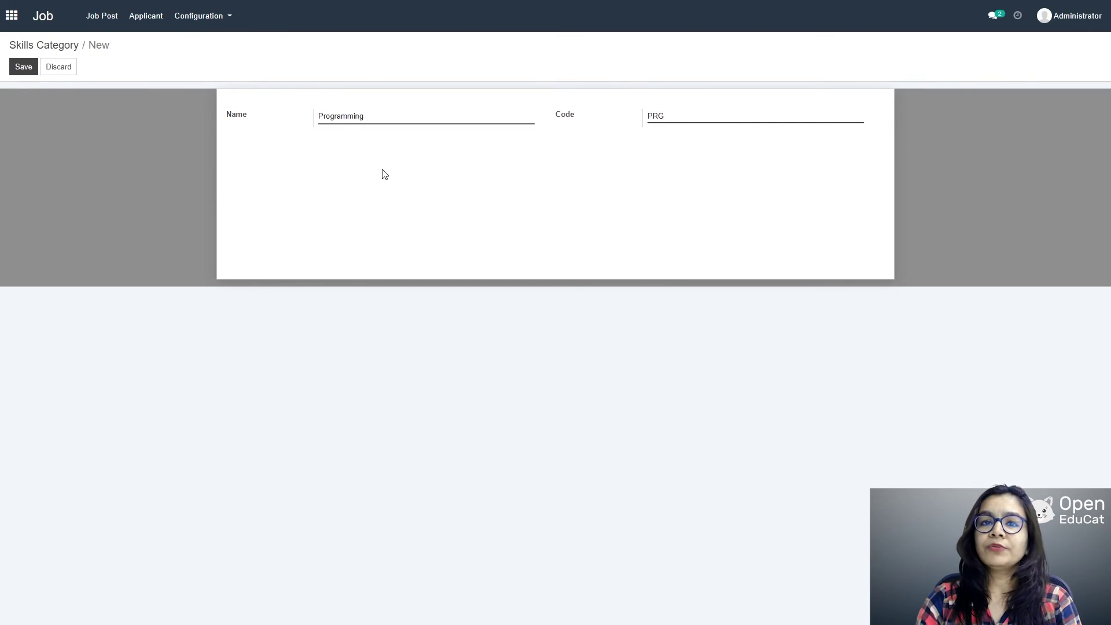
{"action": "left_click", "coordinate": [22, 65]}
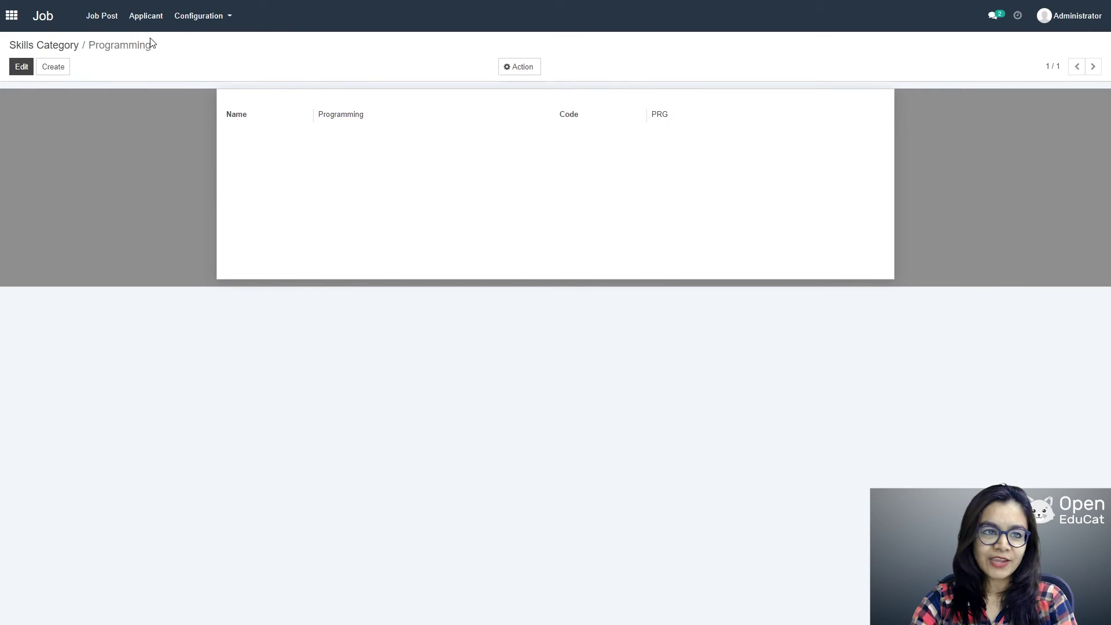
{"action": "left_click", "coordinate": [188, 18]}
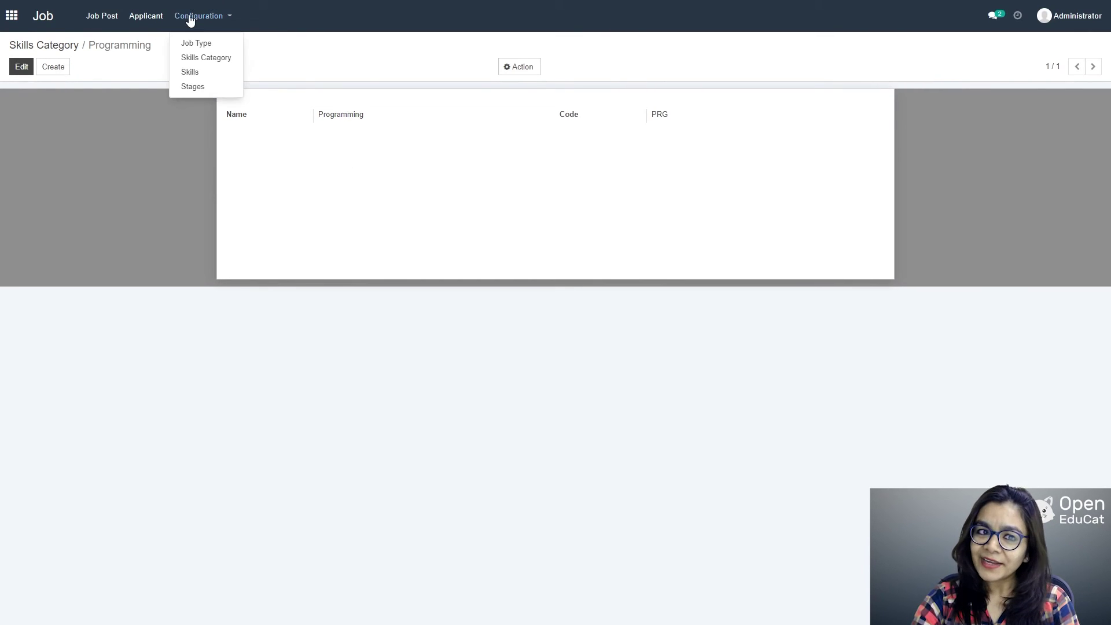
Step: Create and save skill 'C programming', code C prg, with skill type Programming
{"action": "left_click", "coordinate": [203, 73]}
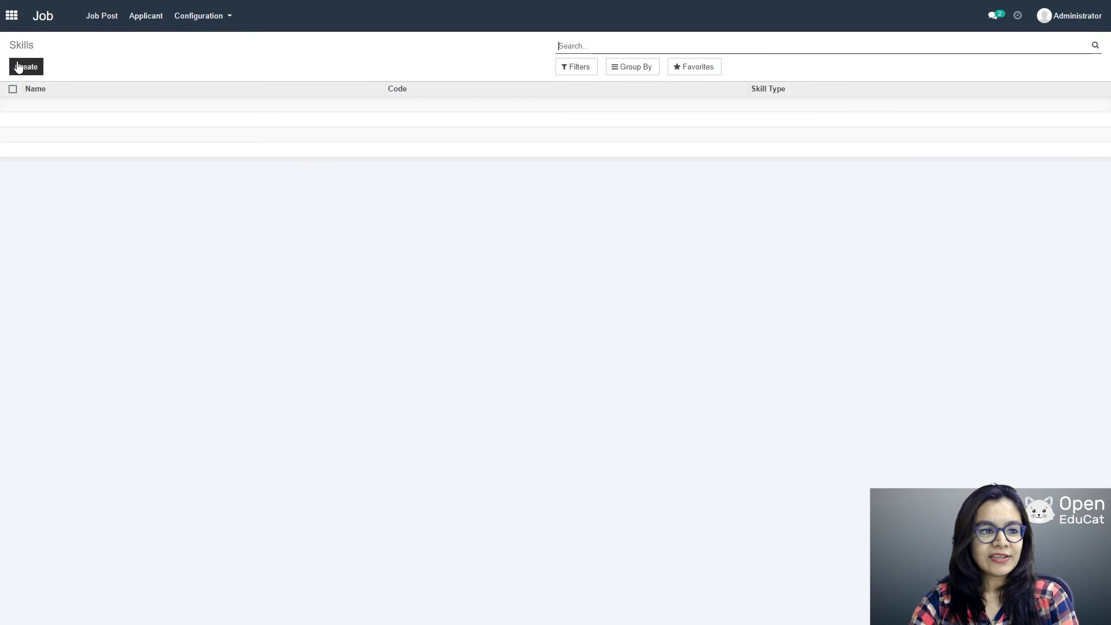
{"action": "left_click", "coordinate": [24, 66]}
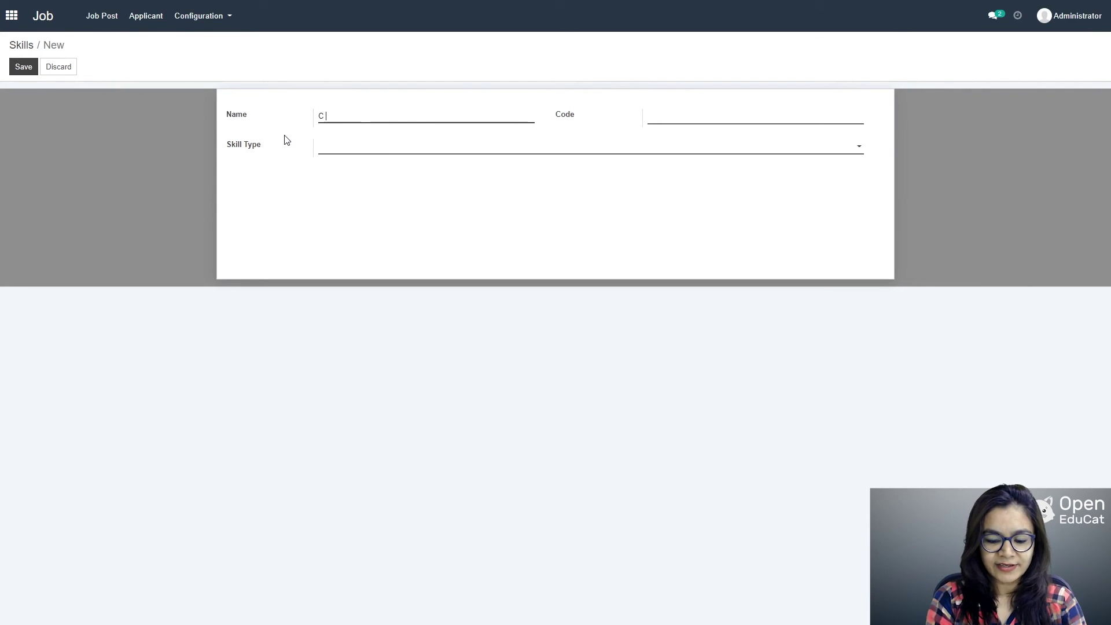
{"action": "type", "text": "C program"}
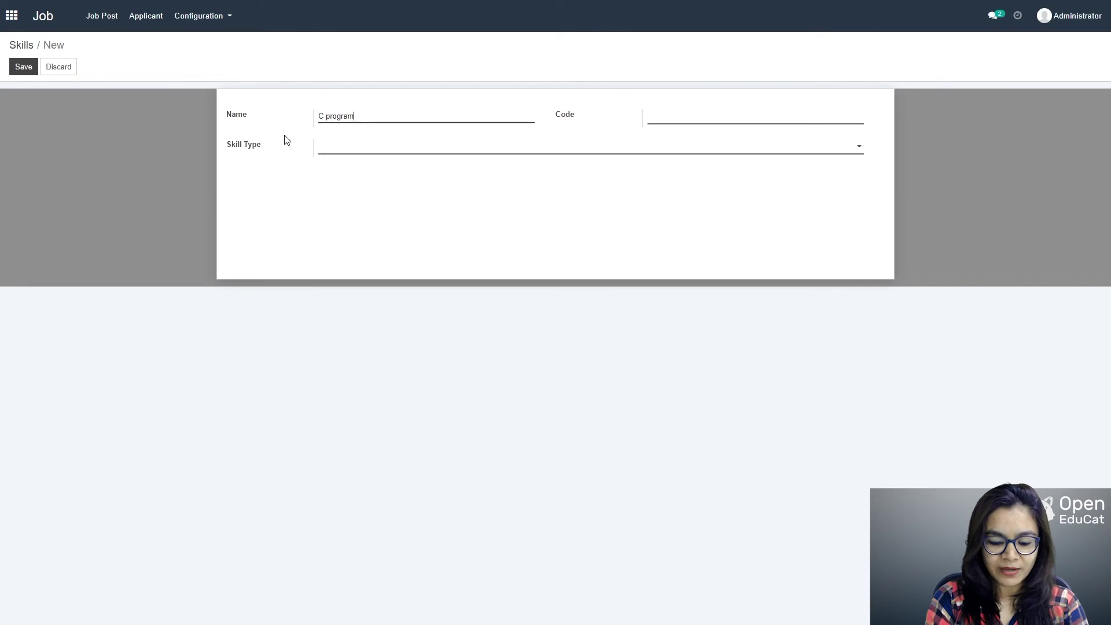
{"action": "type", "text": "ming"}
{"action": "key", "text": "Tab"}
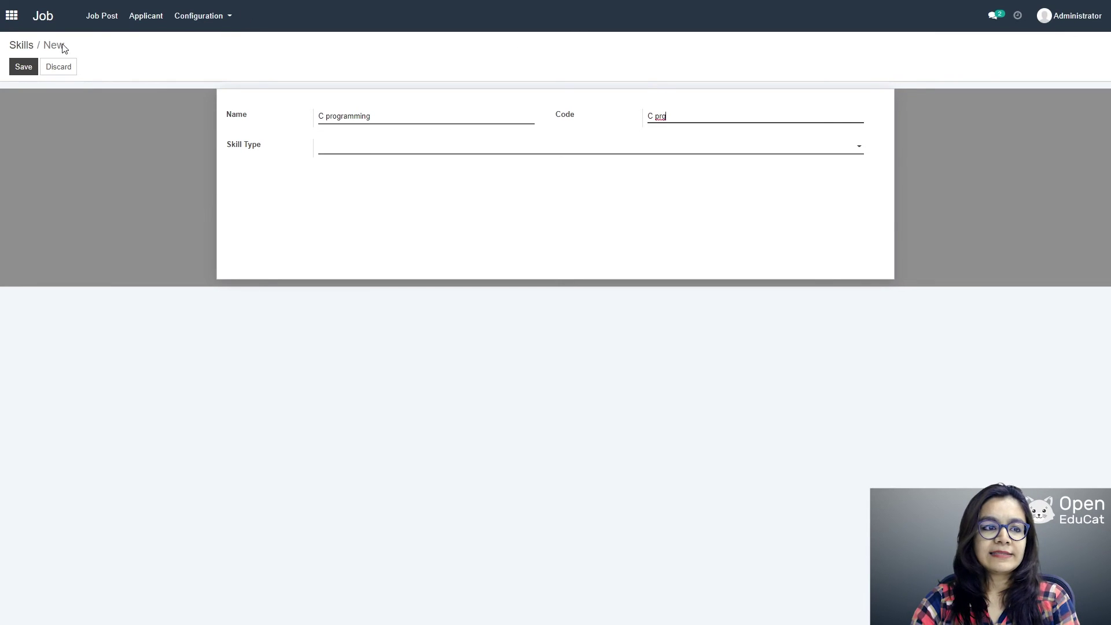
{"action": "left_click", "coordinate": [23, 68]}
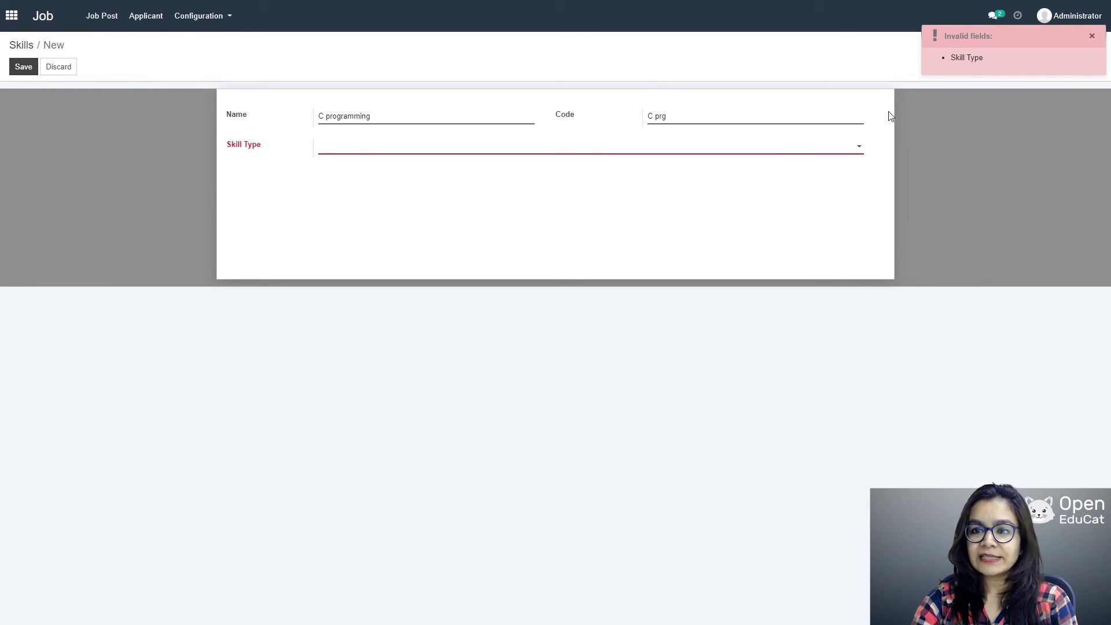
{"action": "left_click", "coordinate": [1092, 38]}
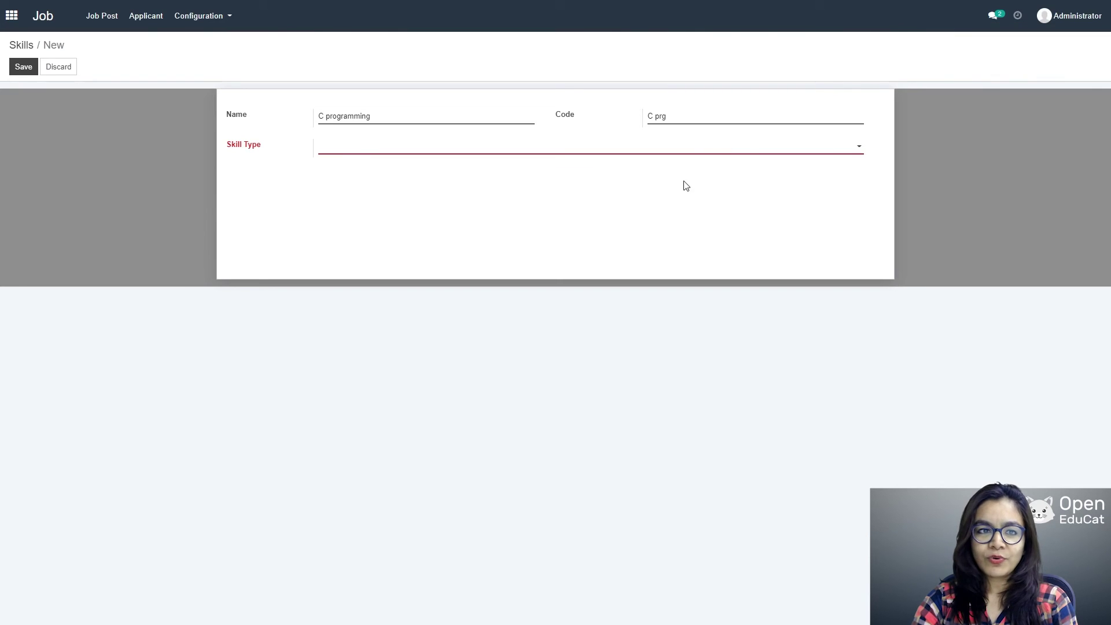
{"action": "left_click", "coordinate": [859, 148]}
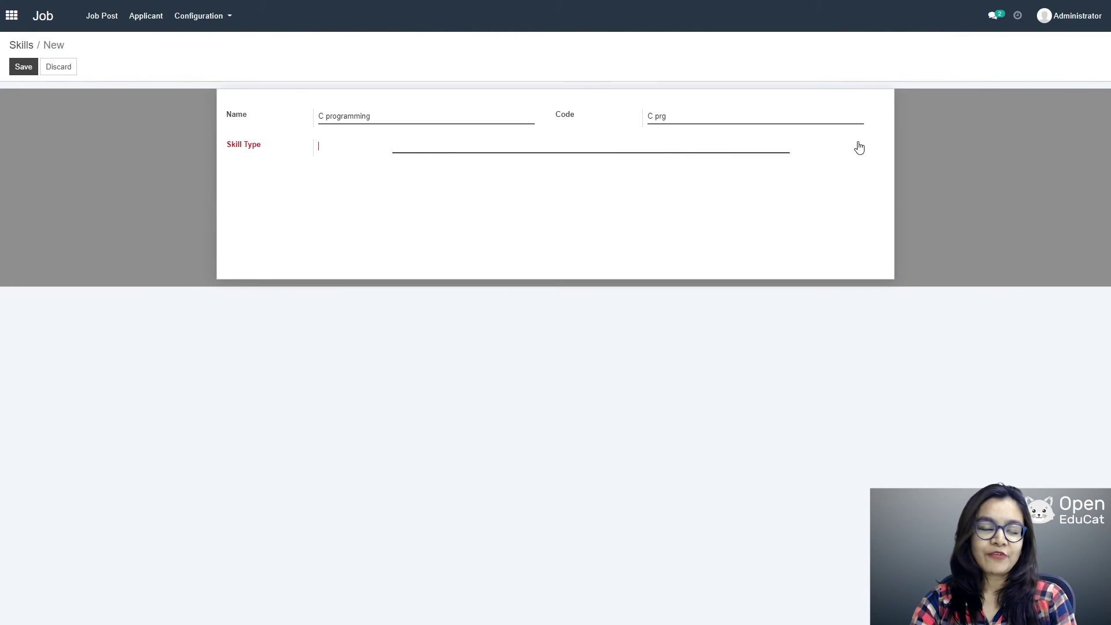
{"action": "left_click", "coordinate": [361, 168]}
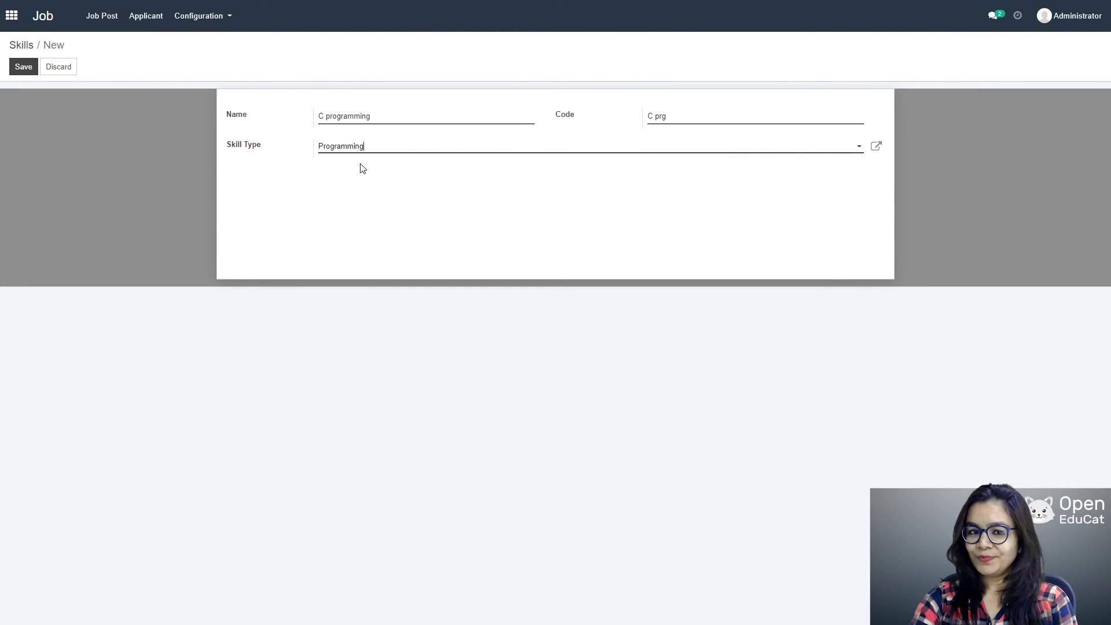
{"action": "left_click", "coordinate": [25, 68]}
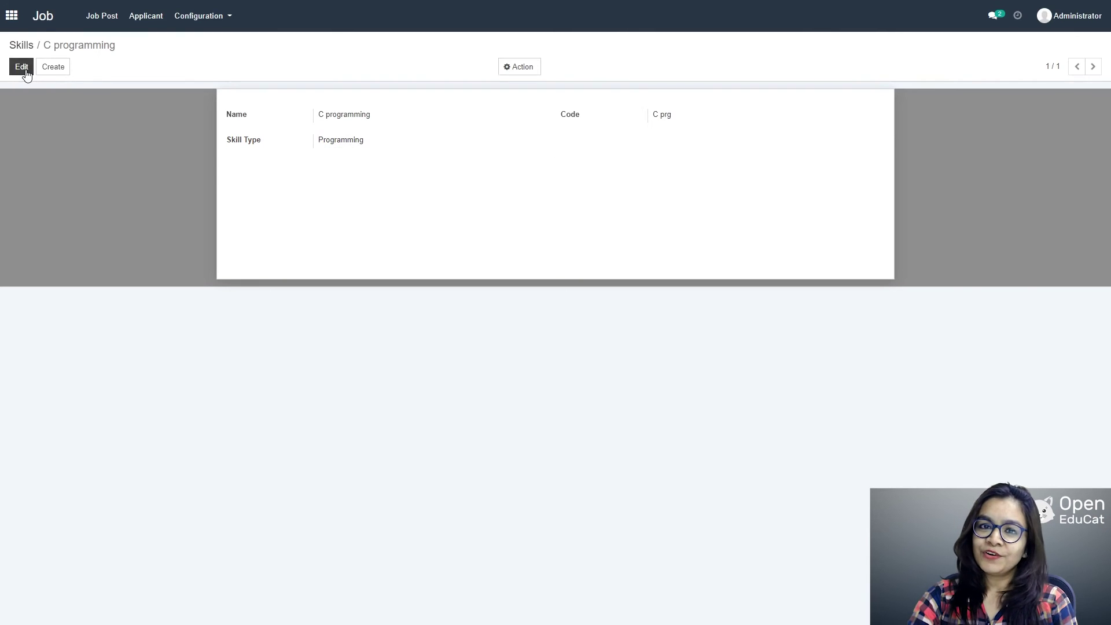
{"action": "left_click", "coordinate": [203, 21]}
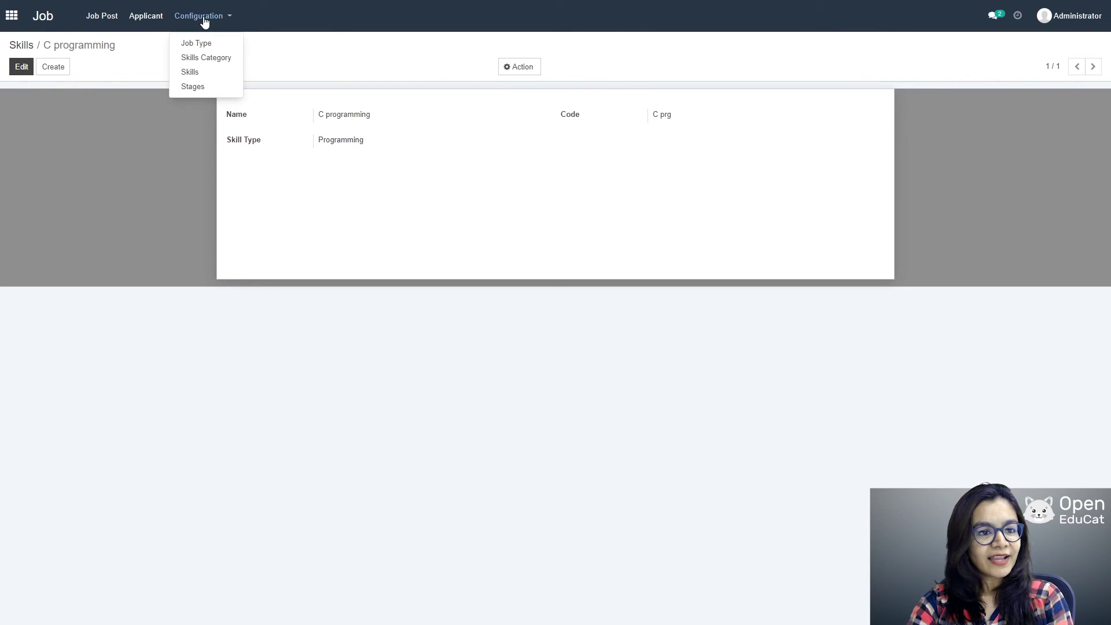
Step: Review the five recruitment stages, then go to the empty Job Post list
{"action": "left_click", "coordinate": [198, 86]}
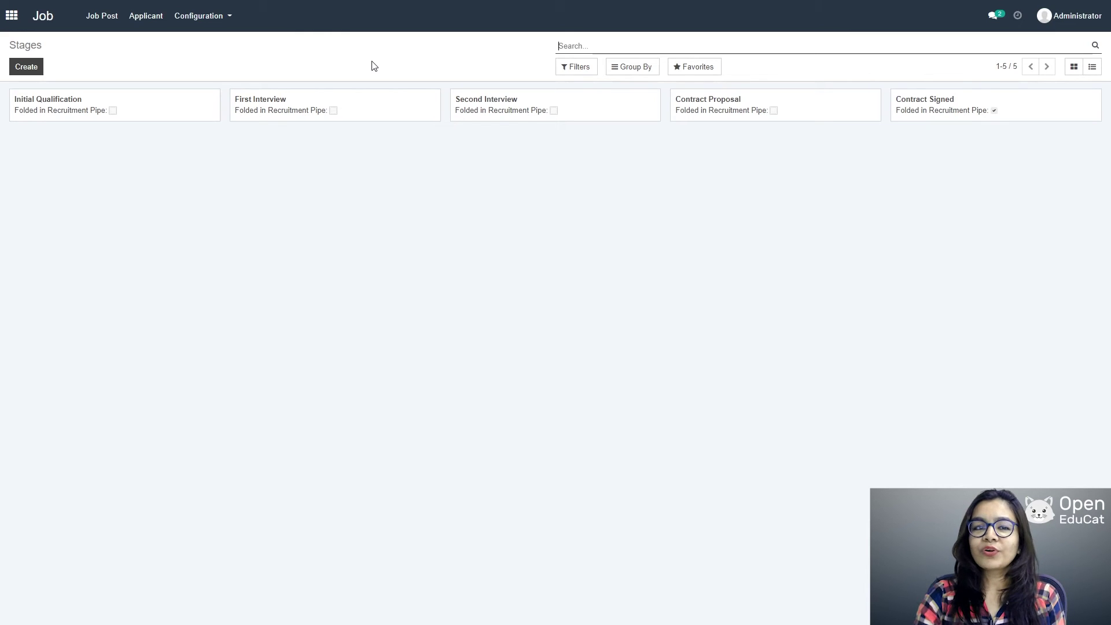
{"action": "left_click", "coordinate": [191, 18]}
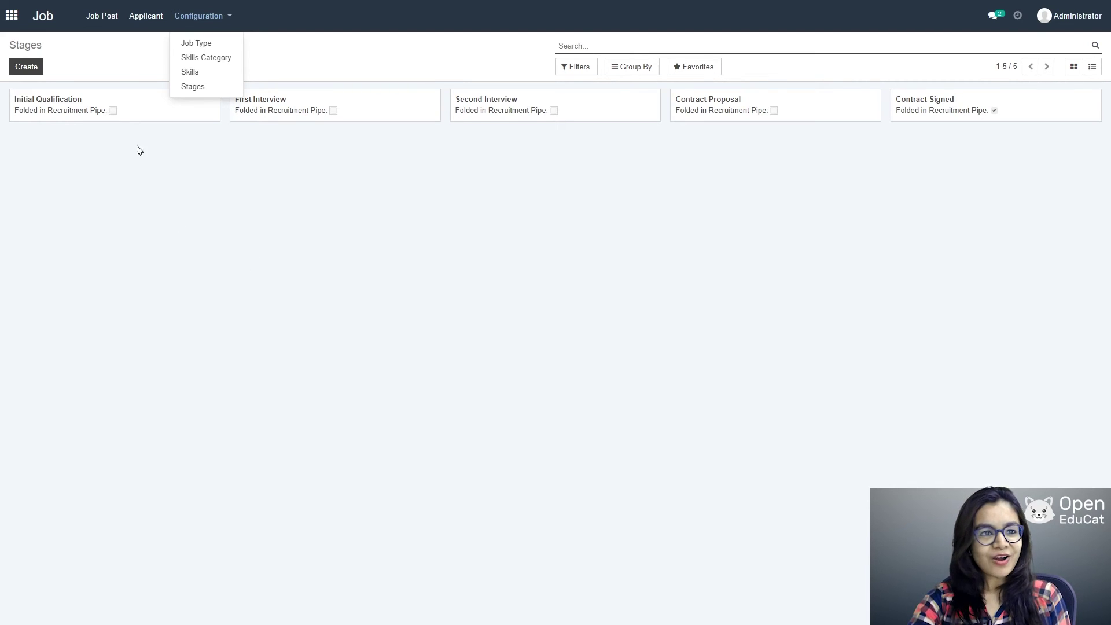
{"action": "left_click", "coordinate": [96, 18]}
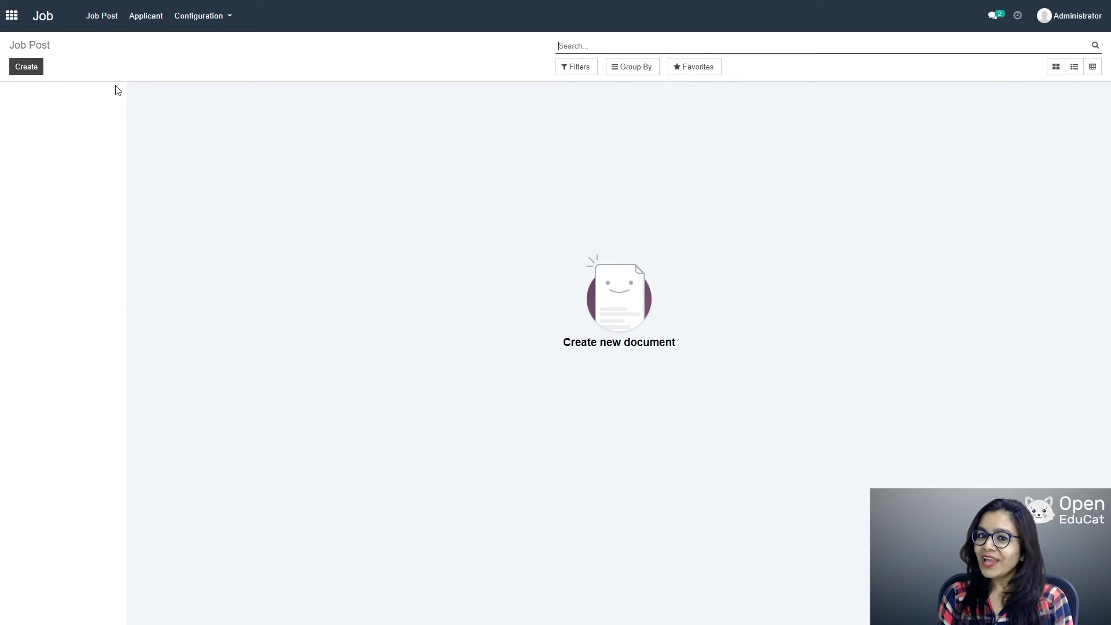
Step: Start a new job post for Software engineer and fill in the street lines
{"action": "left_click", "coordinate": [29, 71]}
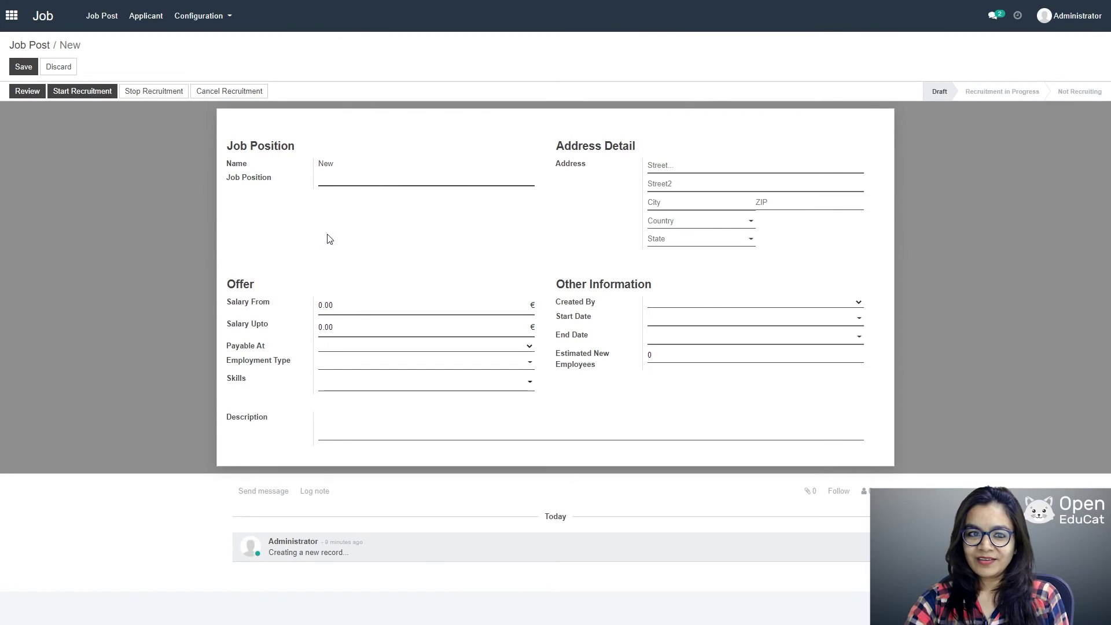
{"action": "type", "text": "So"}
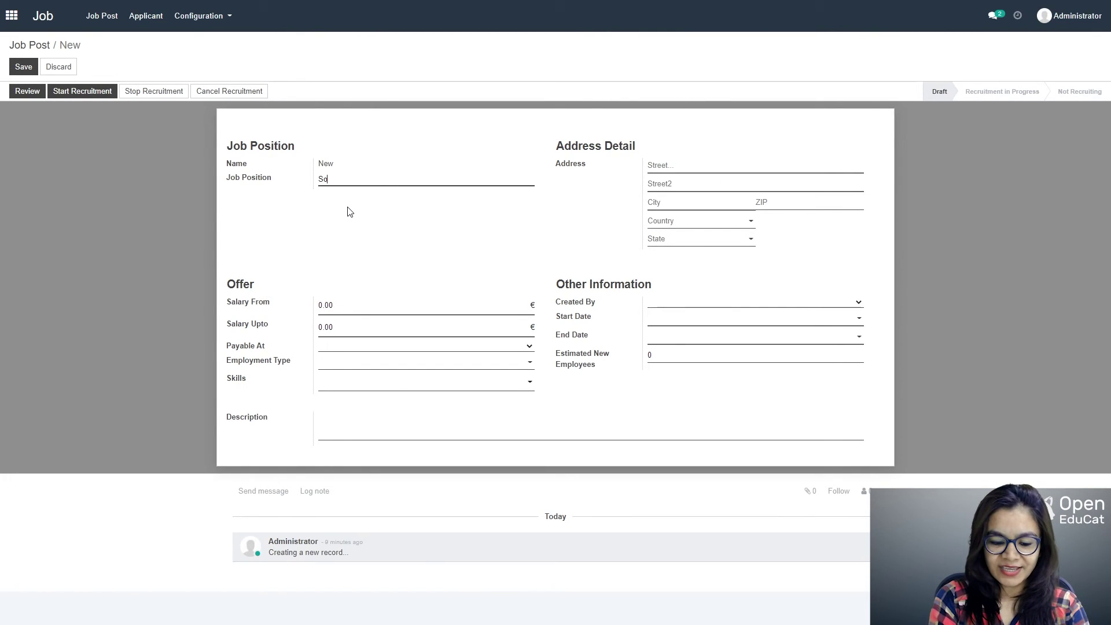
{"action": "type", "text": "ftware engineer"}
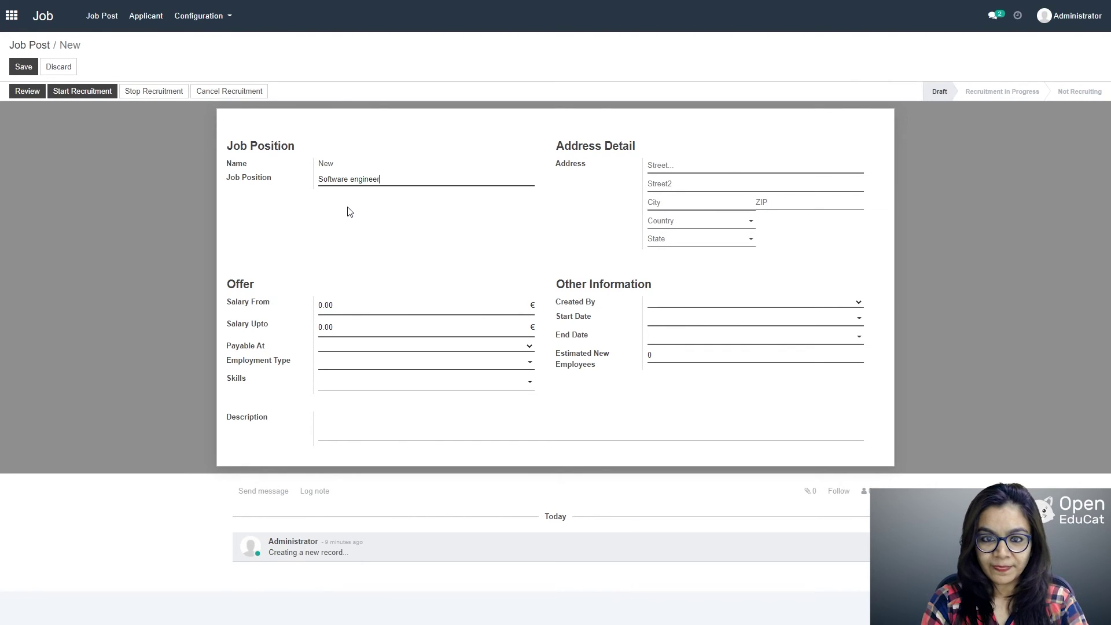
{"action": "left_click", "coordinate": [663, 166]}
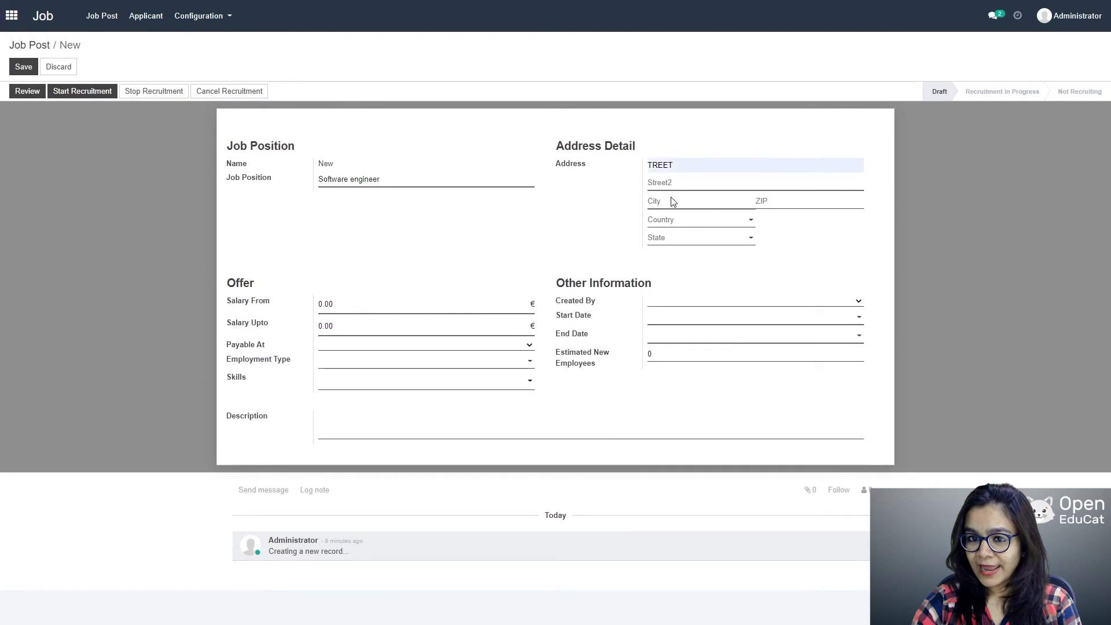
{"action": "left_click", "coordinate": [671, 183]}
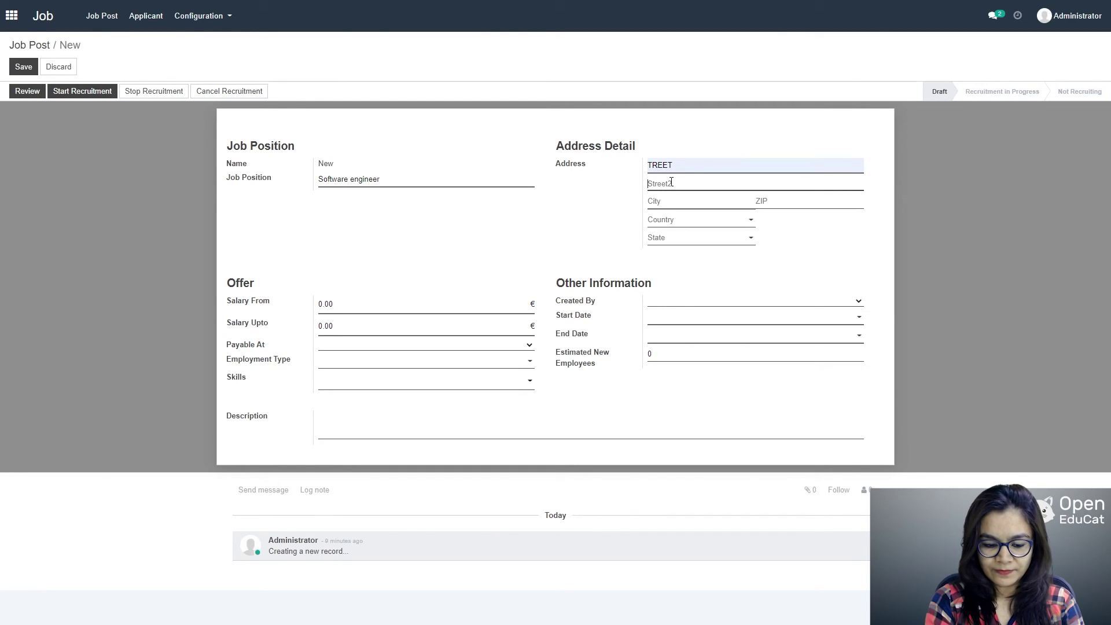
{"action": "type", "text": "DYna"}
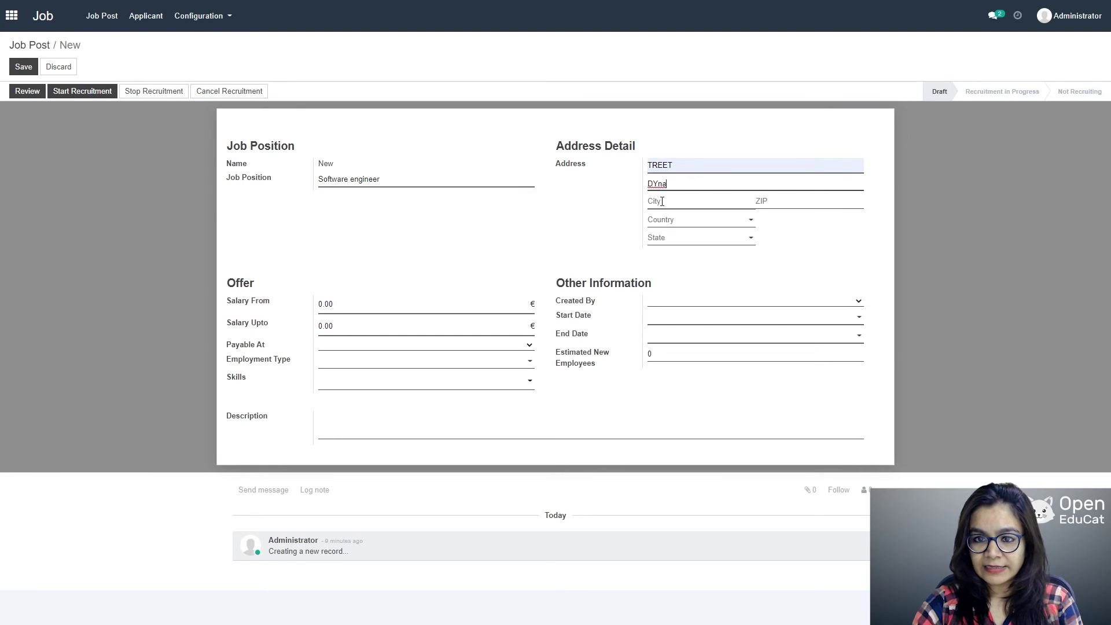
Step: Set the address to Toronto, ZIP 123456, country Canada, state Ontario (CA)
{"action": "left_click", "coordinate": [662, 203]}
{"action": "type", "text": "Toronto"}
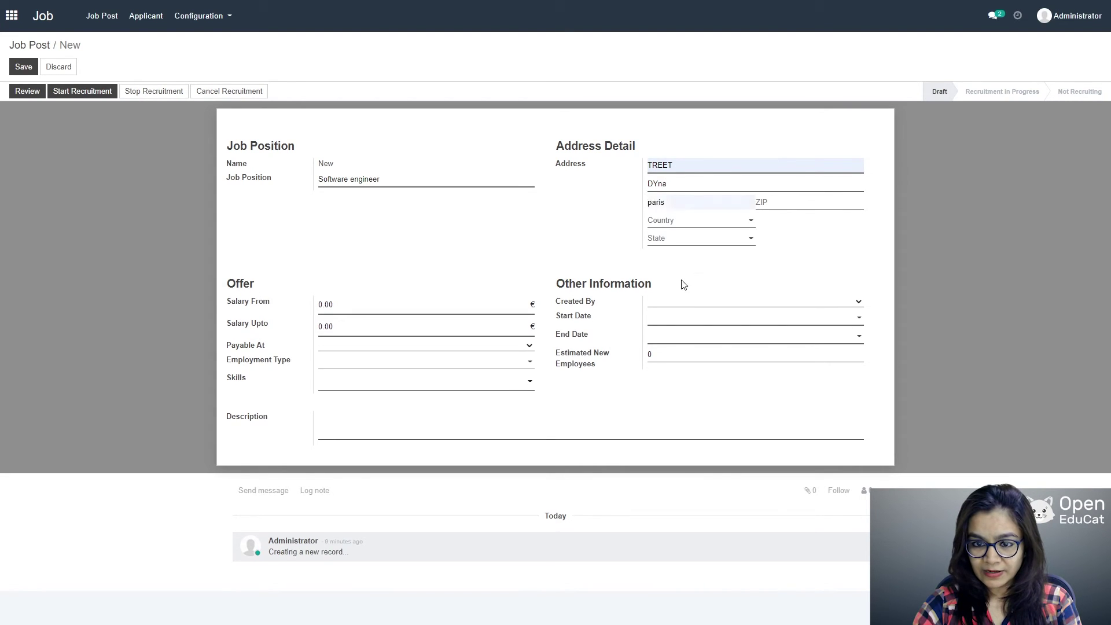
{"action": "left_click", "coordinate": [765, 201]}
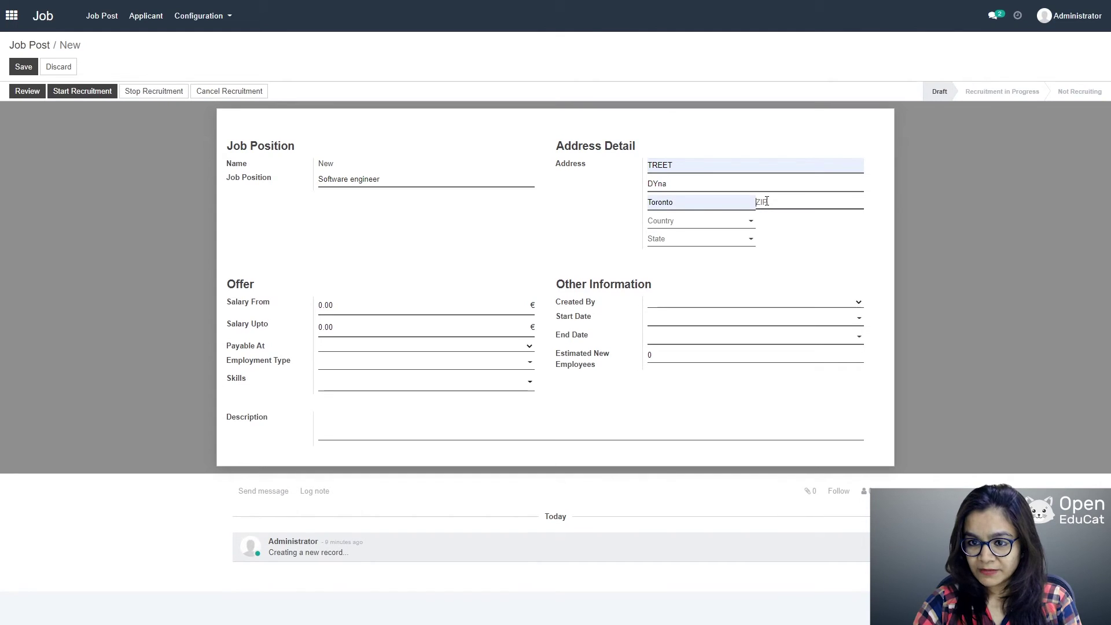
{"action": "type", "text": "123456"}
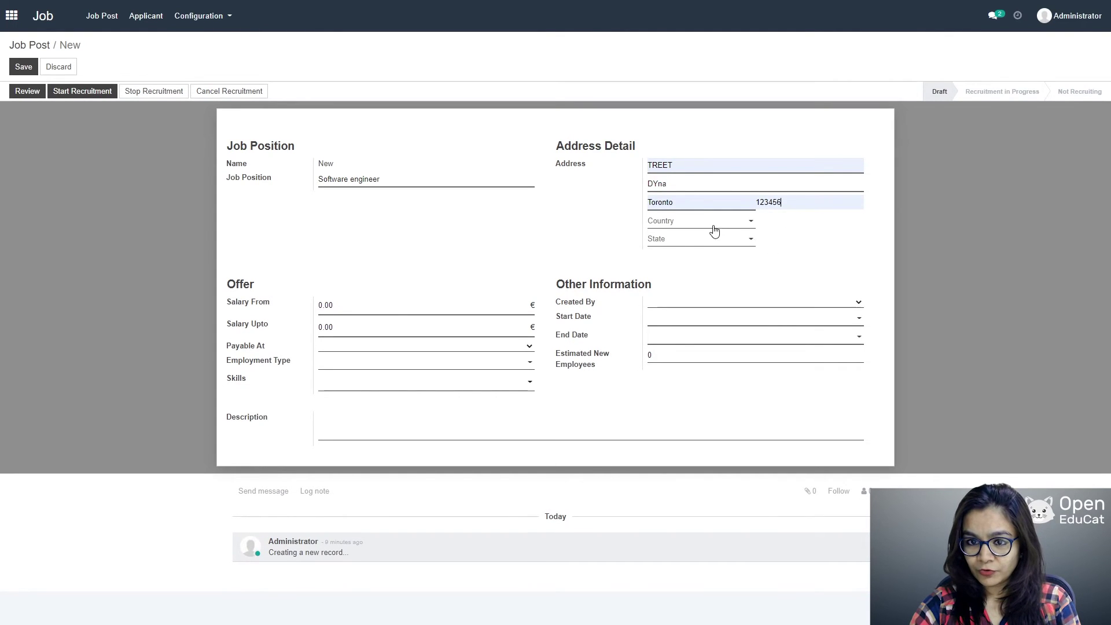
{"action": "left_click", "coordinate": [707, 223]}
{"action": "type", "text": "canada"}
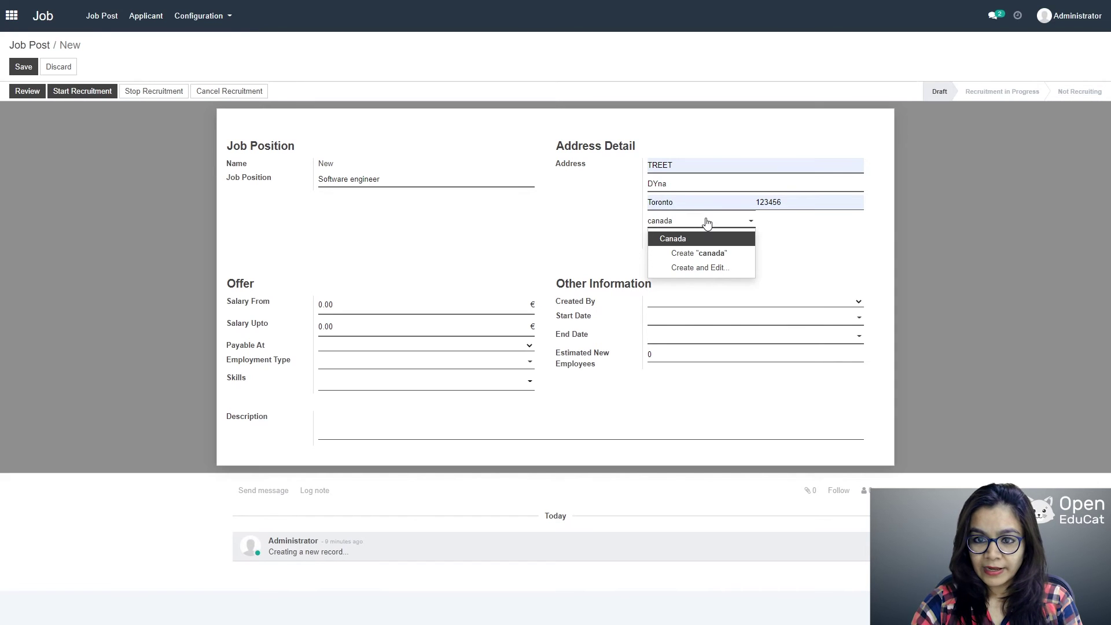
{"action": "left_click", "coordinate": [685, 241]}
{"action": "left_click", "coordinate": [692, 242]}
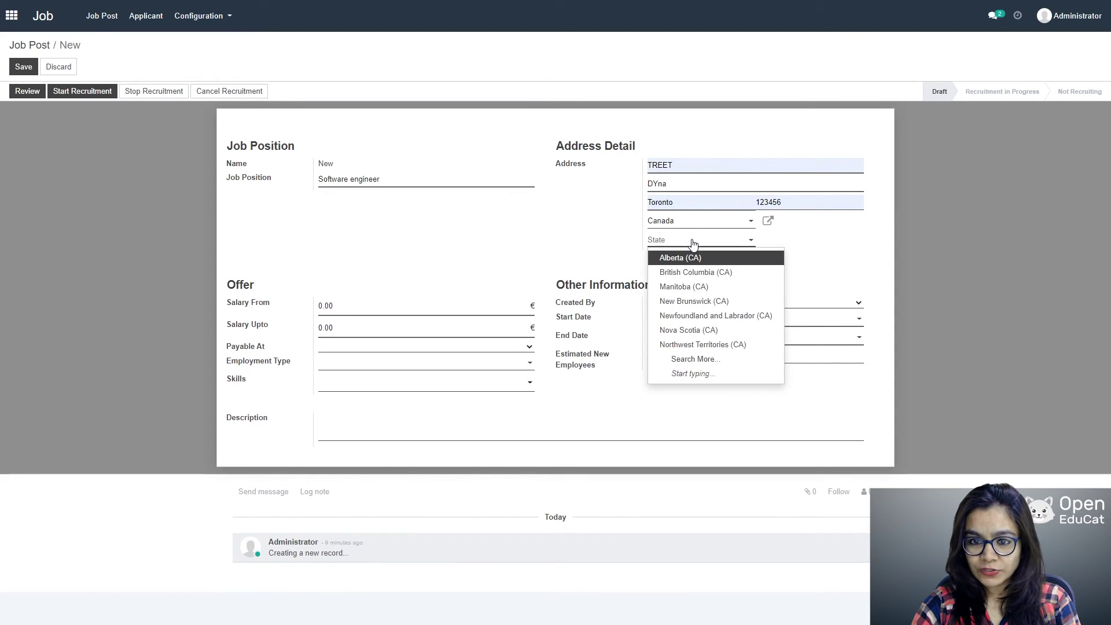
{"action": "type", "text": "oni"}
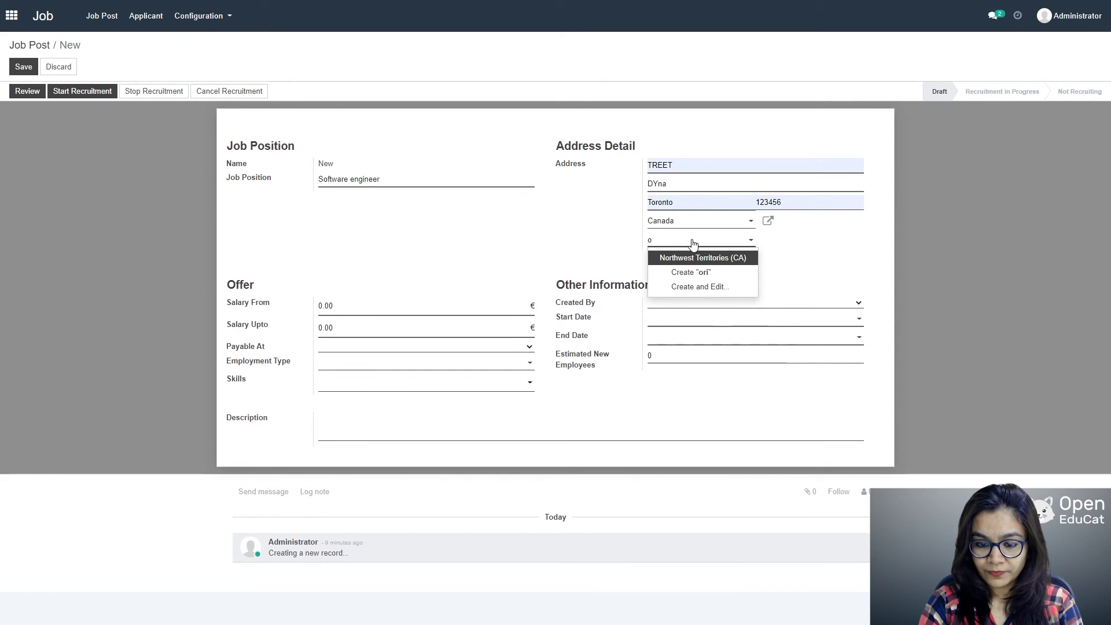
{"action": "type", "text": "nta"}
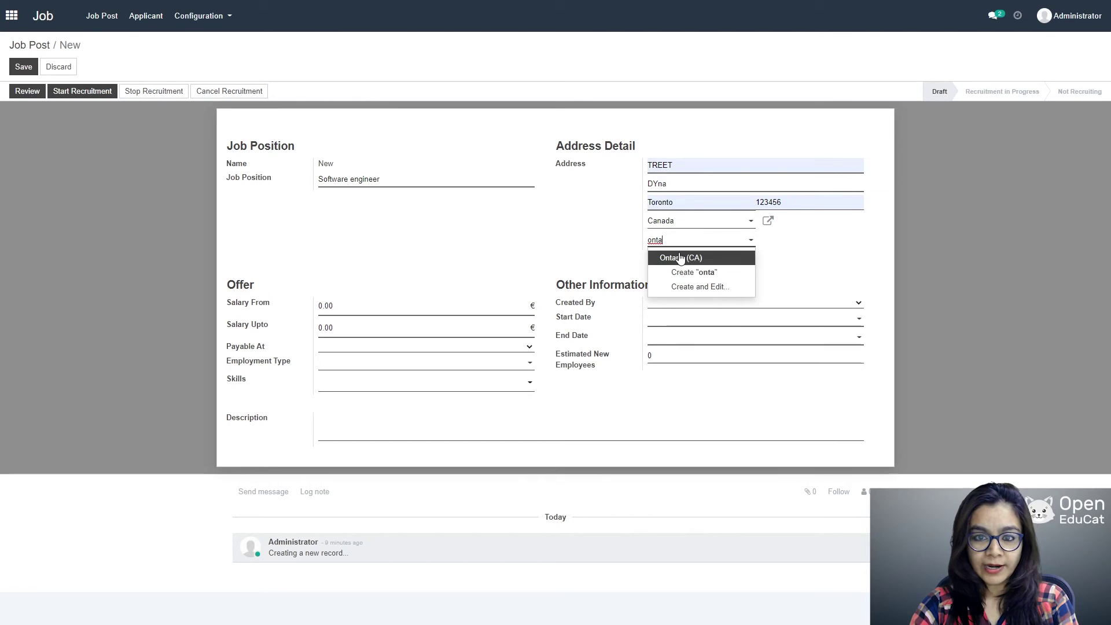
{"action": "left_click", "coordinate": [681, 258]}
{"action": "left_click", "coordinate": [347, 308]}
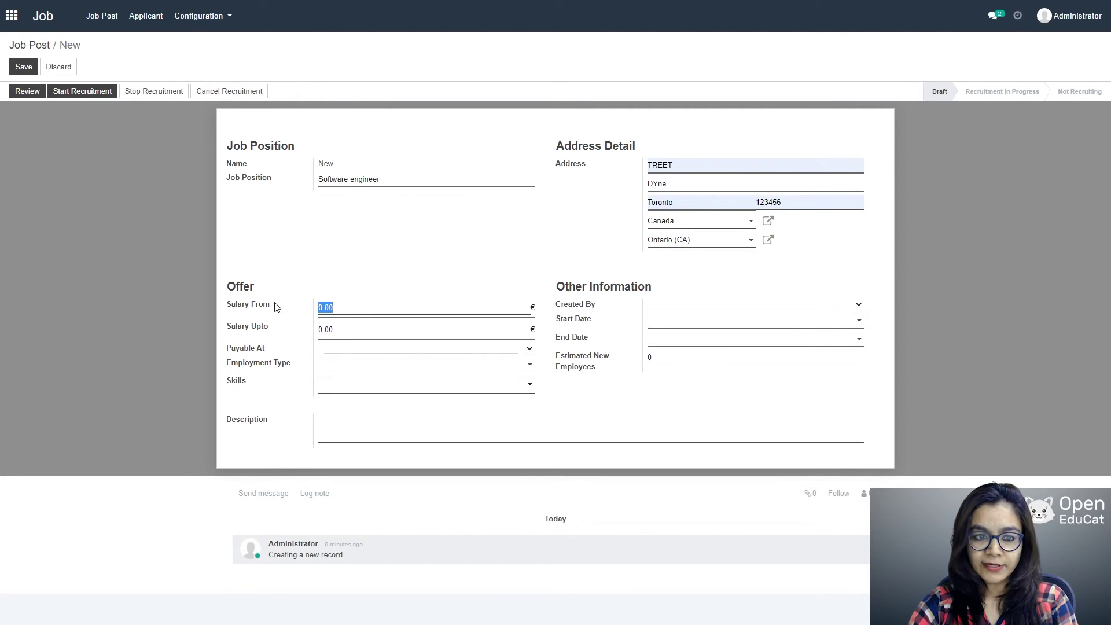
Step: Set salary 20000 to 40000 and dates 06/01/2021 to 03/26/2021
{"action": "type", "text": "20"}
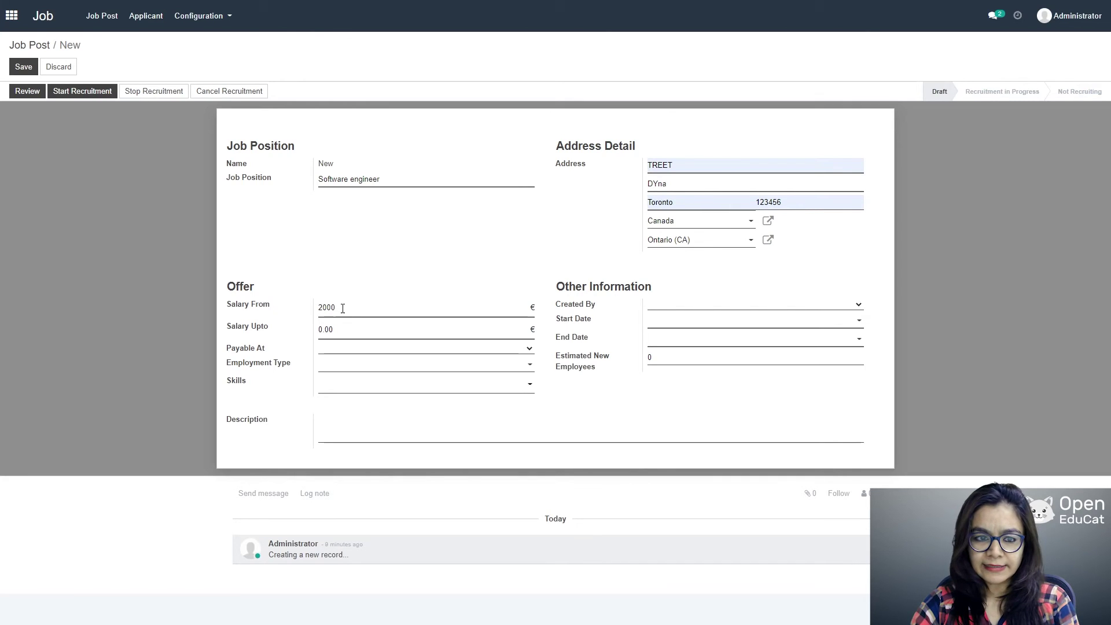
{"action": "type", "text": "000"}
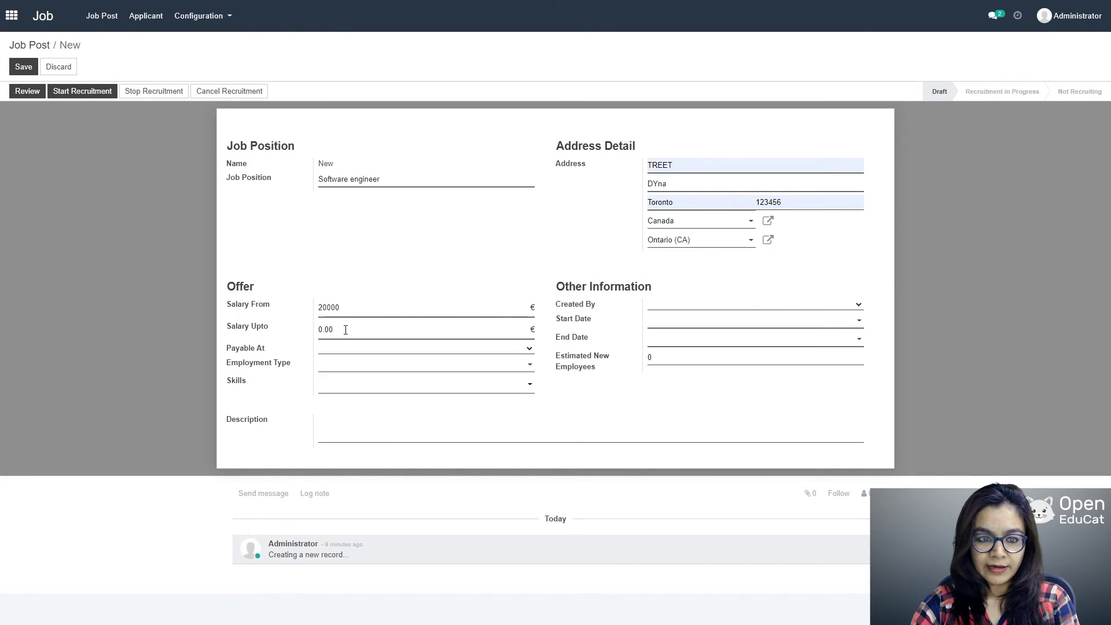
{"action": "left_click", "coordinate": [346, 329]}
{"action": "type", "text": "400"}
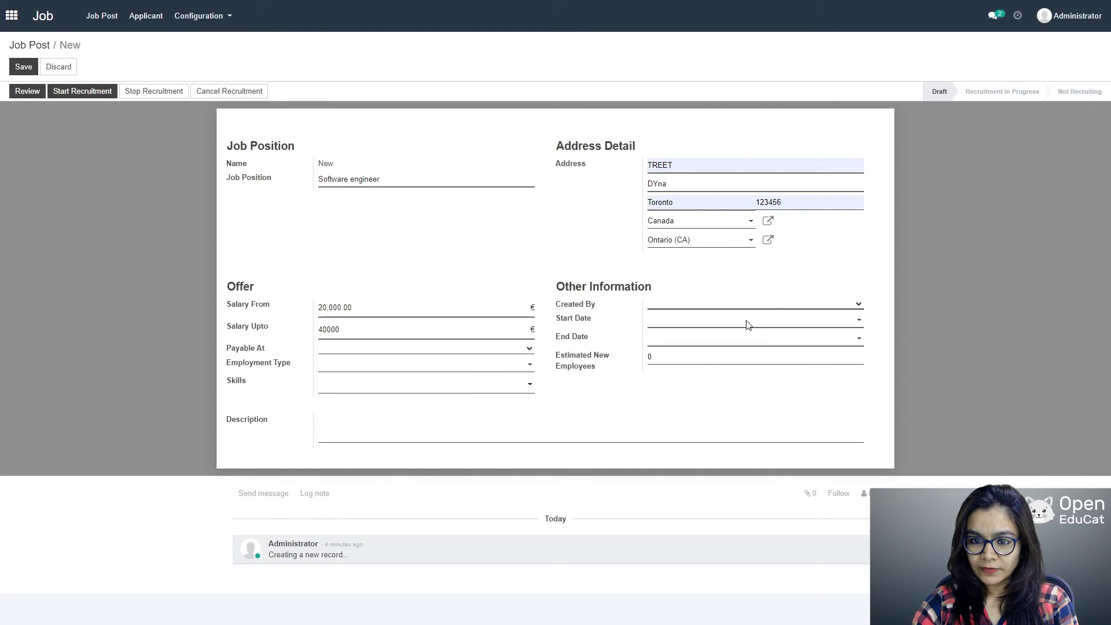
{"action": "left_click", "coordinate": [689, 324]}
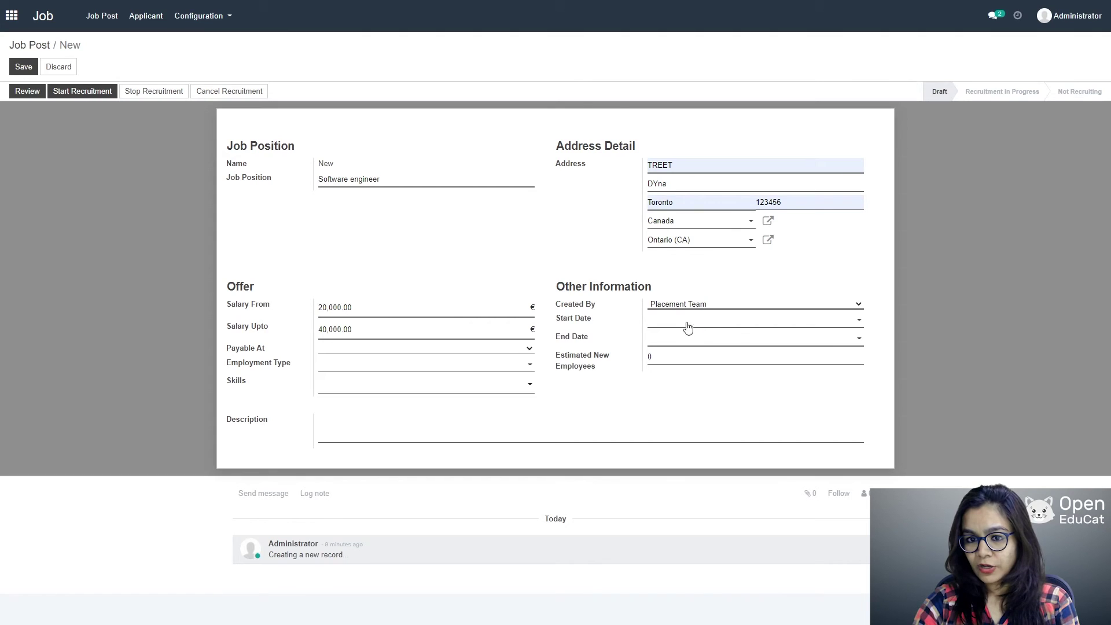
{"action": "type", "text": "06/01/2021"}
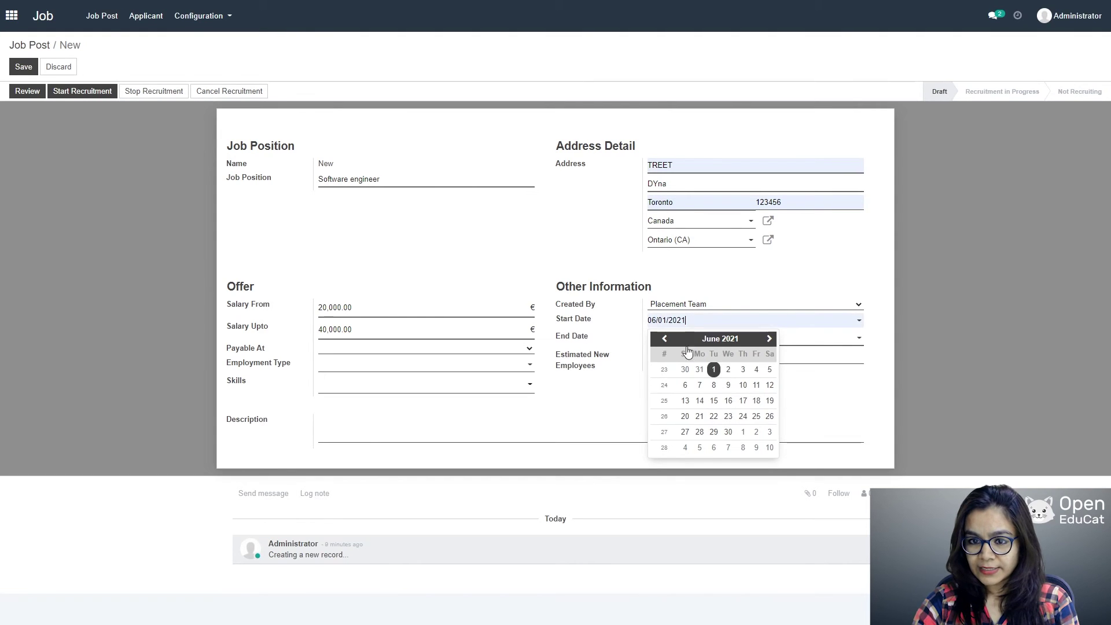
{"action": "left_click", "coordinate": [815, 342]}
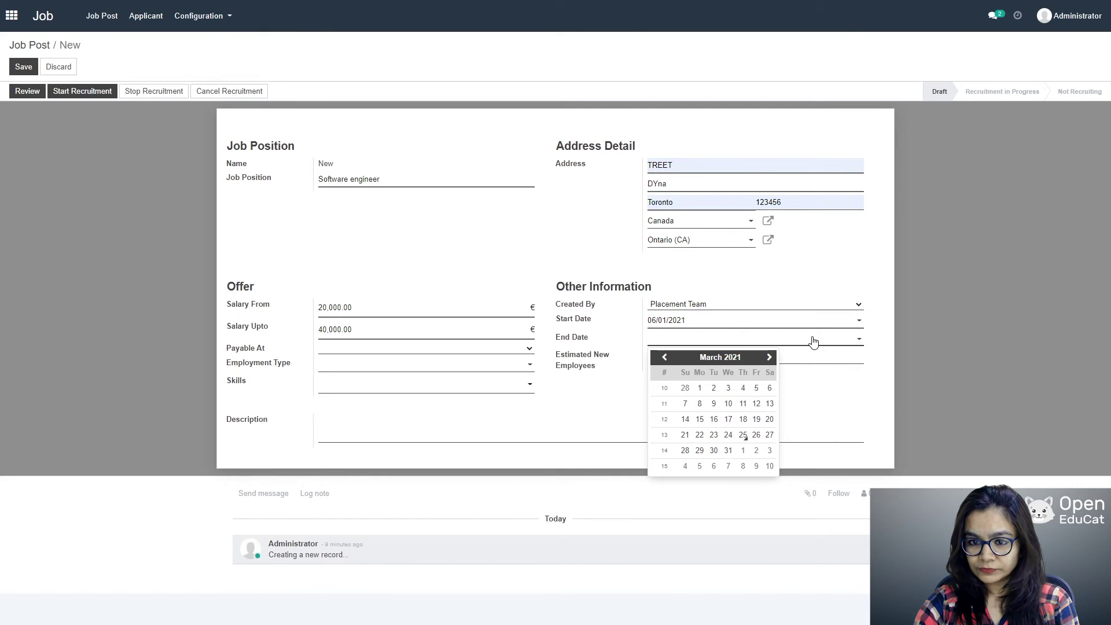
{"action": "left_click", "coordinate": [859, 339]}
{"action": "left_click", "coordinate": [858, 339]}
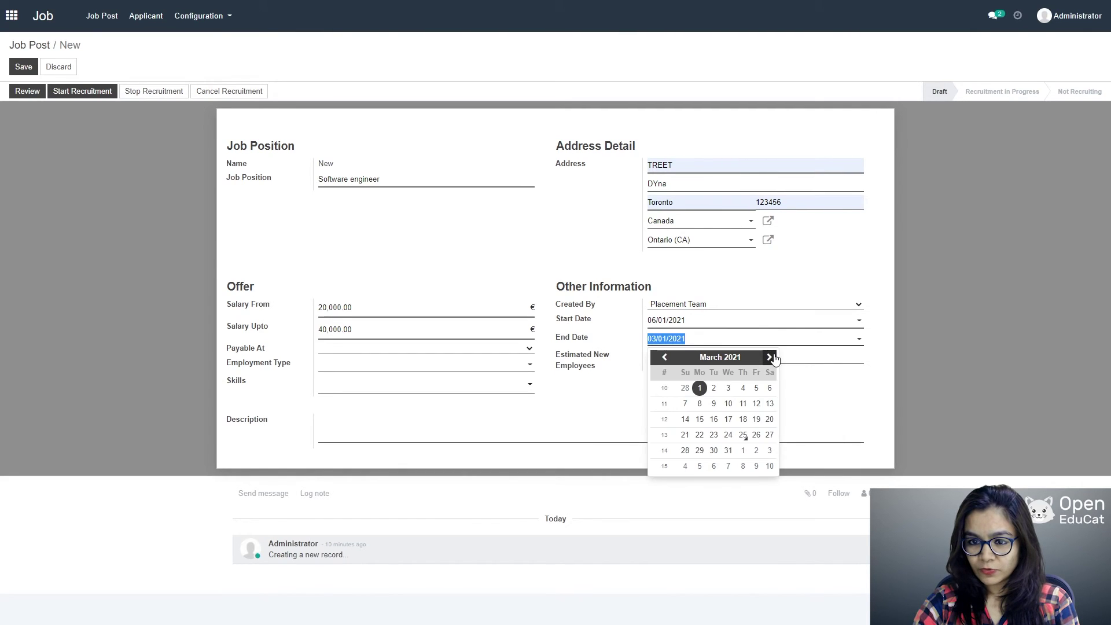
{"action": "left_click", "coordinate": [756, 435]}
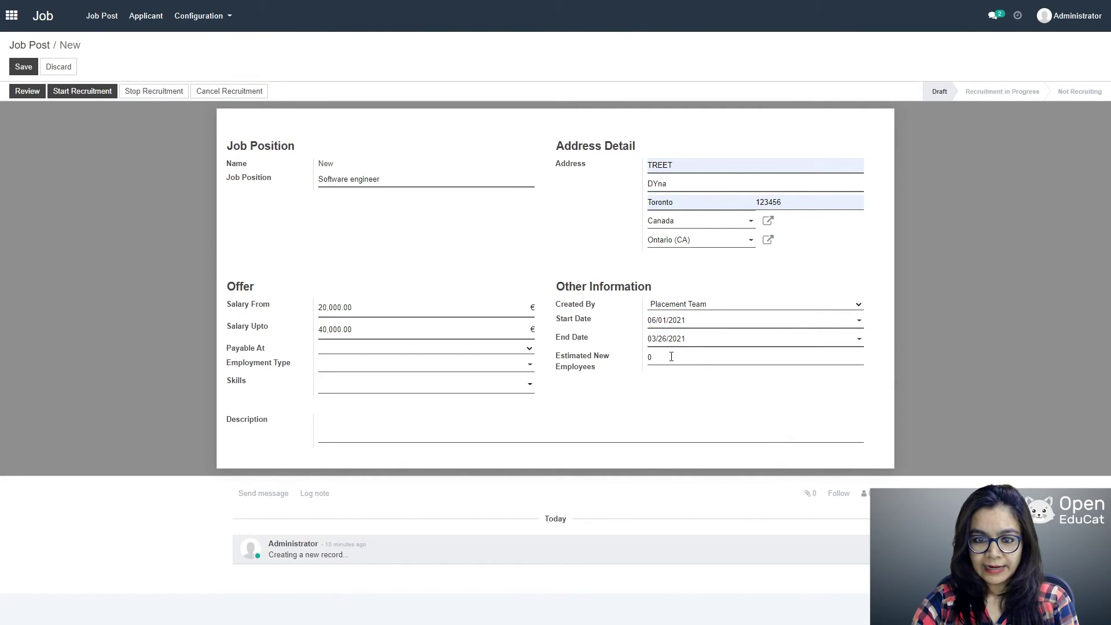
Step: Set one estimated new employee, yearly pay, Full time employment, and skill C programming
{"action": "left_click", "coordinate": [652, 357]}
{"action": "double_click", "coordinate": [649, 357]}
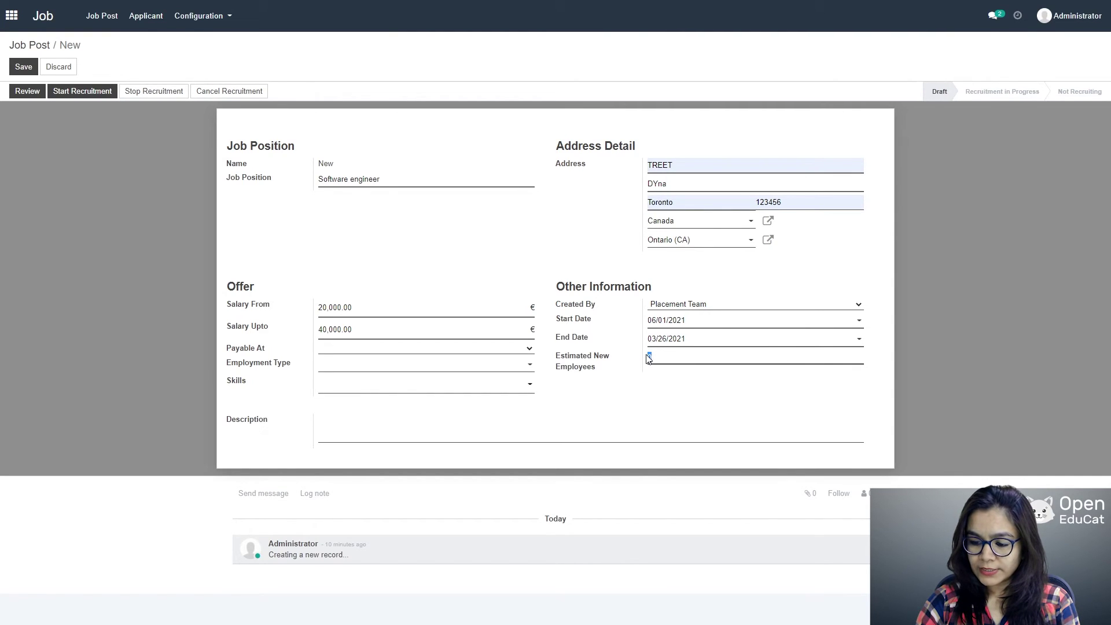
{"action": "type", "text": "01"}
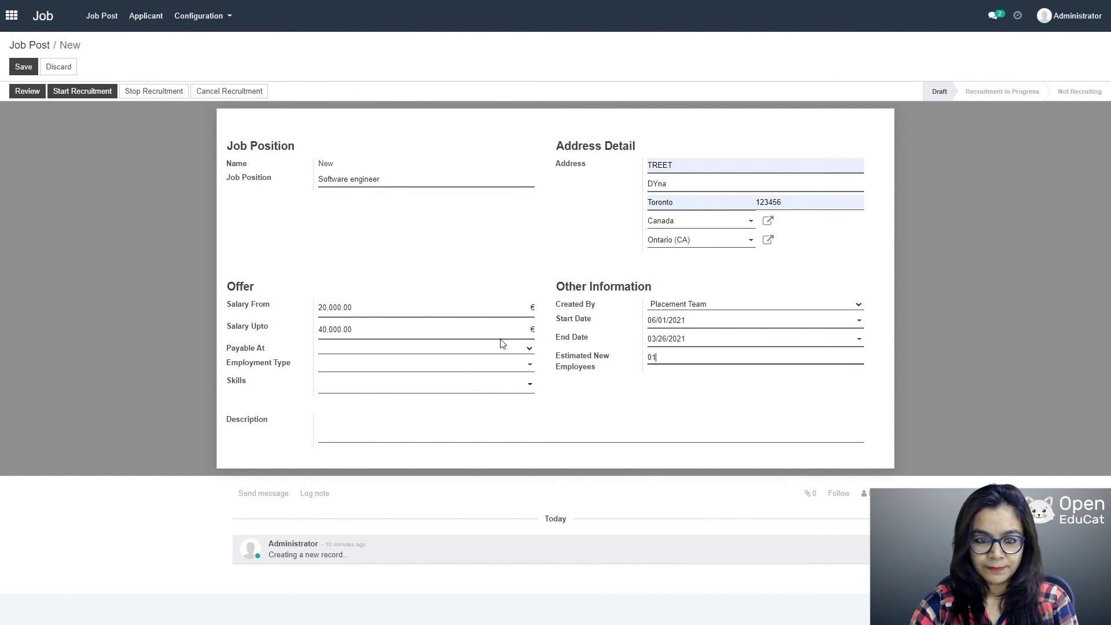
{"action": "left_click", "coordinate": [354, 396]}
{"action": "left_click", "coordinate": [492, 366]}
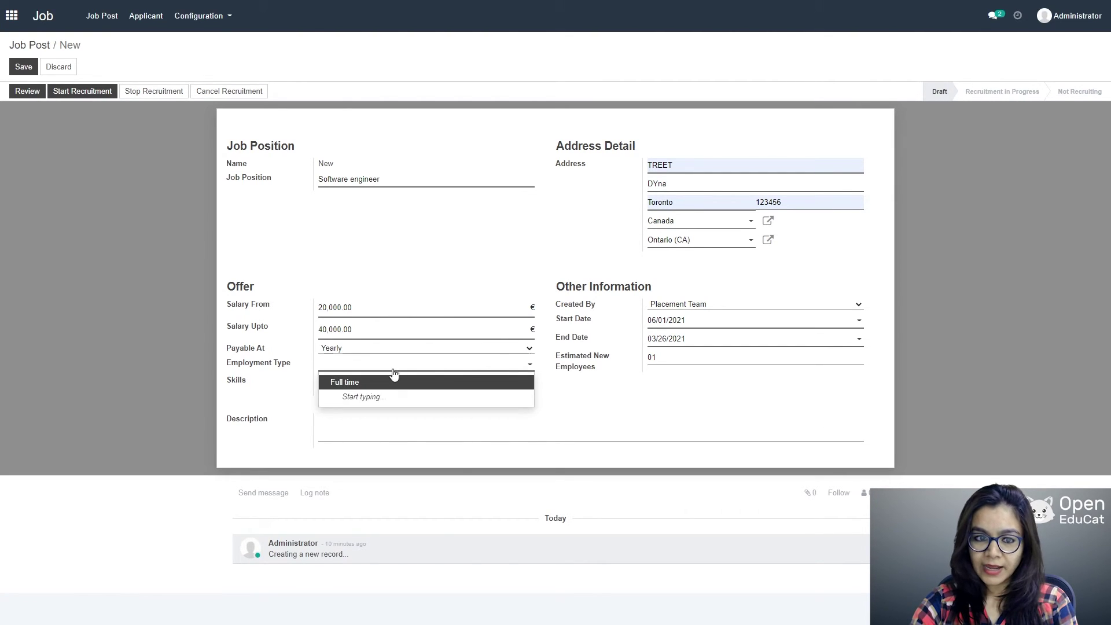
{"action": "left_click", "coordinate": [382, 381]}
{"action": "left_click", "coordinate": [528, 390]}
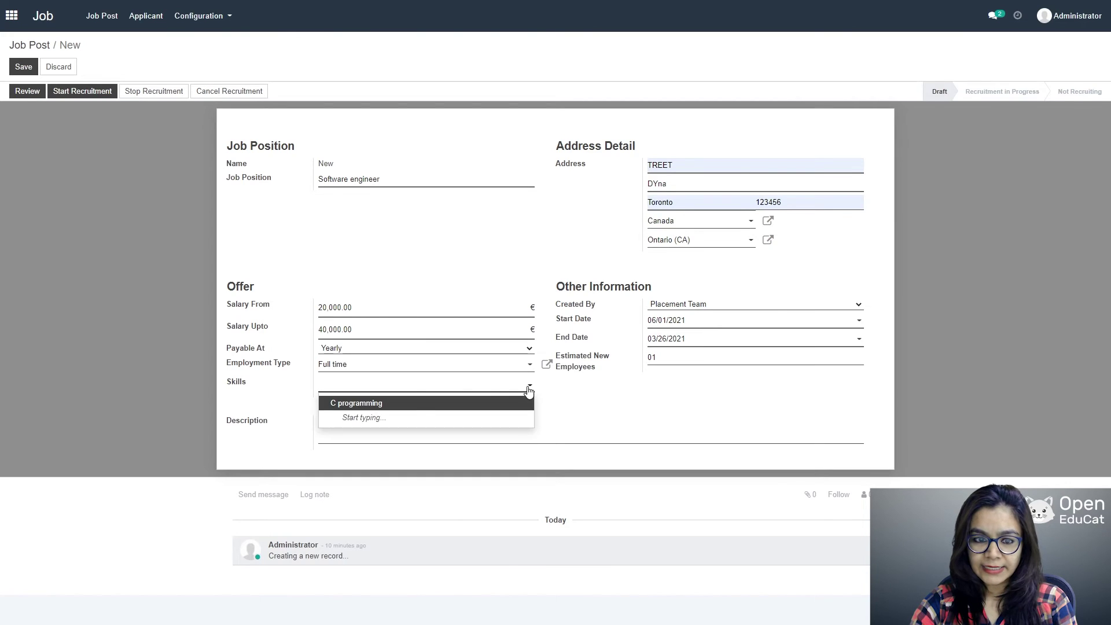
{"action": "left_click", "coordinate": [407, 402]}
{"action": "left_click", "coordinate": [351, 429]}
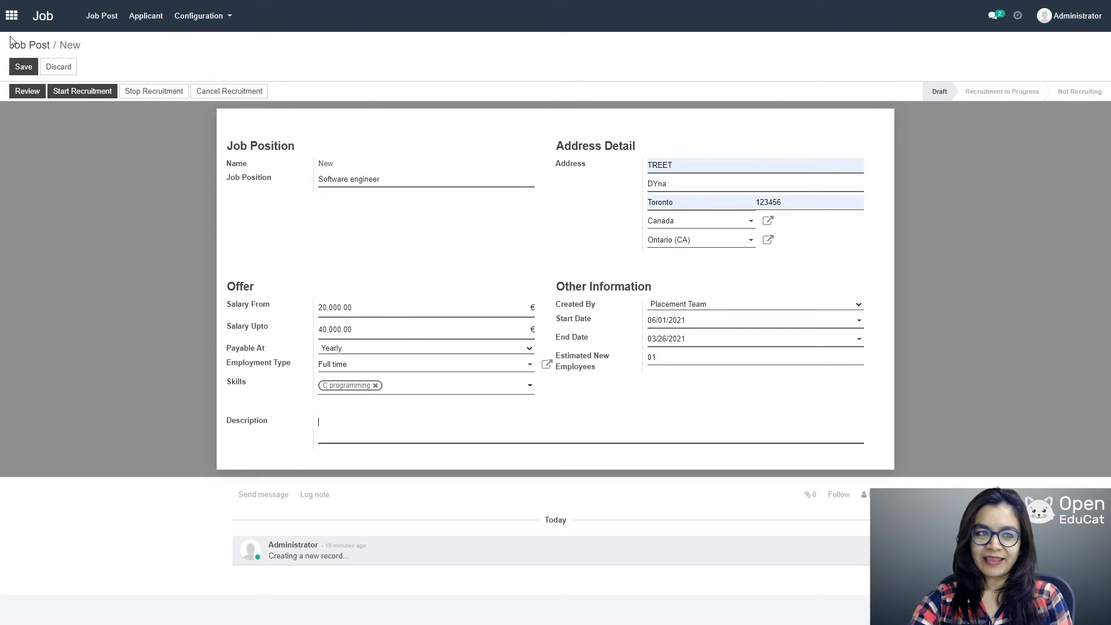
Step: Correct JP002's start date to 02/01/2021 after the date error, save, and move it to recruitment
{"action": "left_click", "coordinate": [23, 68]}
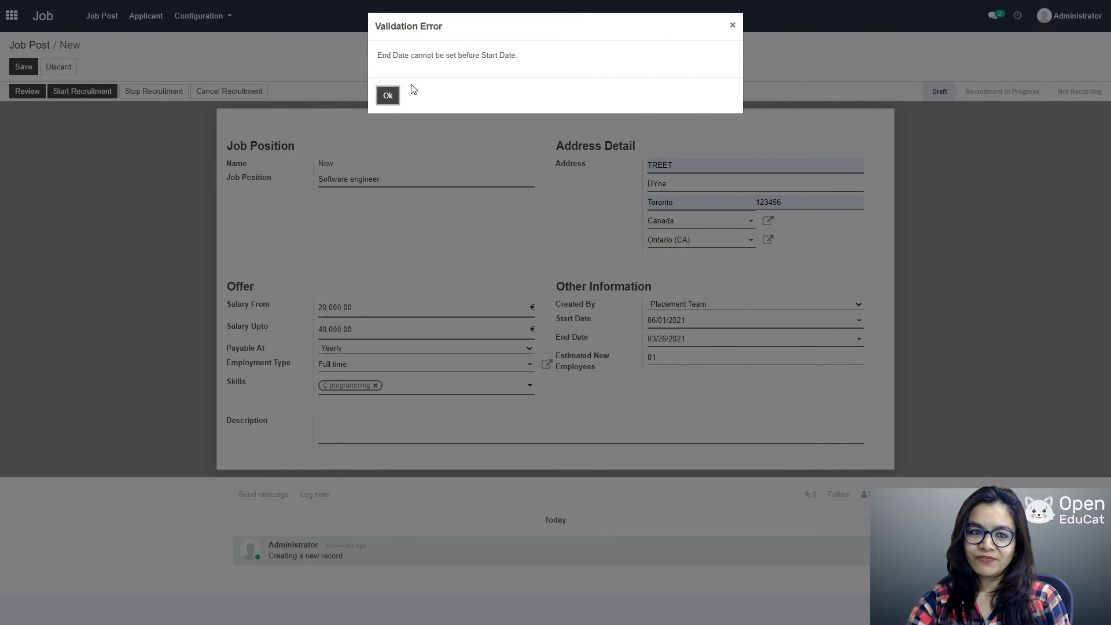
{"action": "left_click", "coordinate": [386, 98]}
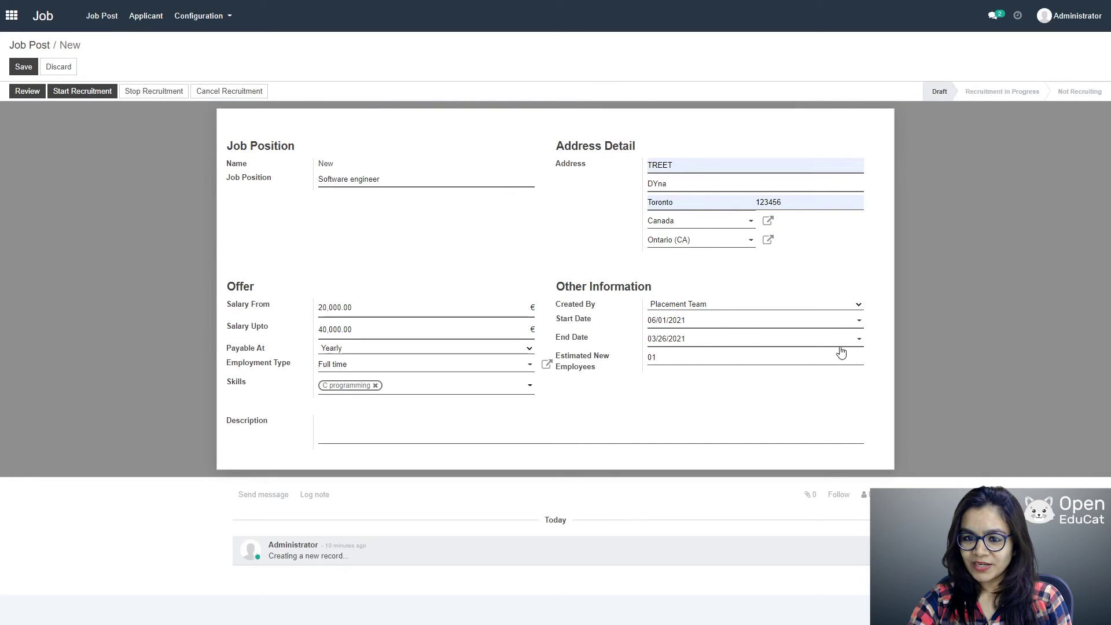
{"action": "left_click", "coordinate": [847, 322]}
{"action": "left_click", "coordinate": [664, 339]}
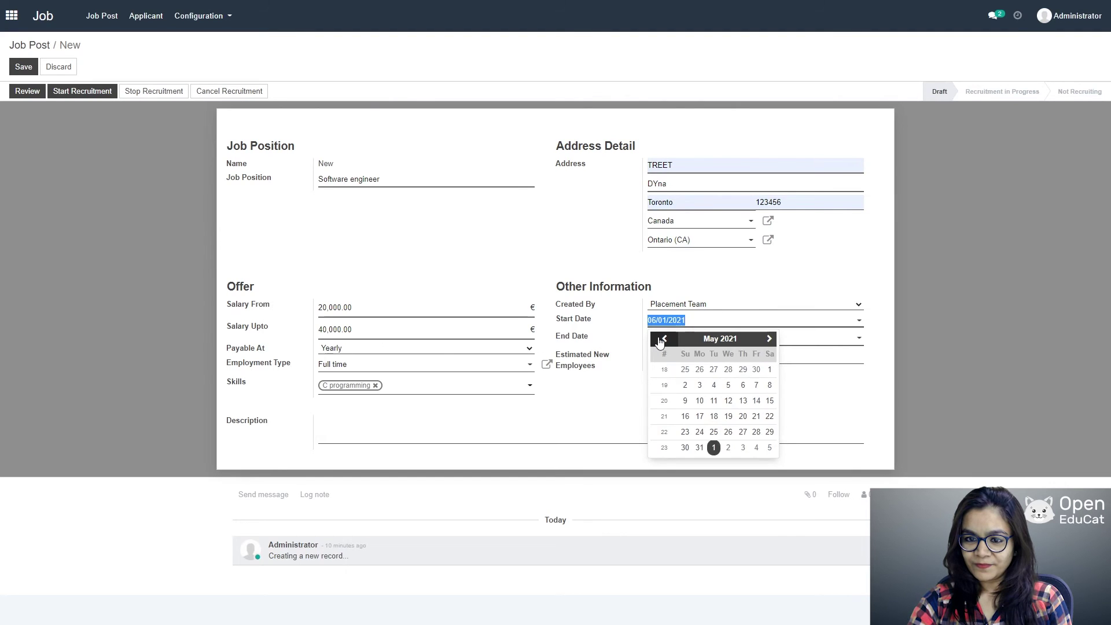
{"action": "left_click", "coordinate": [664, 338]}
{"action": "left_click", "coordinate": [664, 339]}
{"action": "left_click", "coordinate": [664, 339]}
{"action": "left_click", "coordinate": [700, 370]}
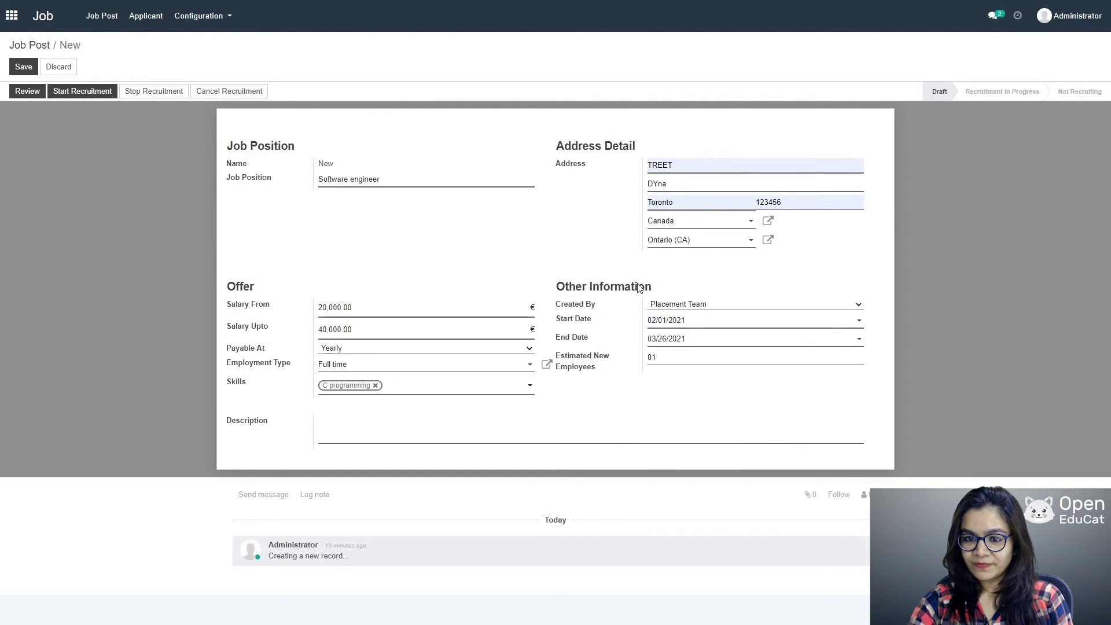
{"action": "left_click", "coordinate": [24, 66]}
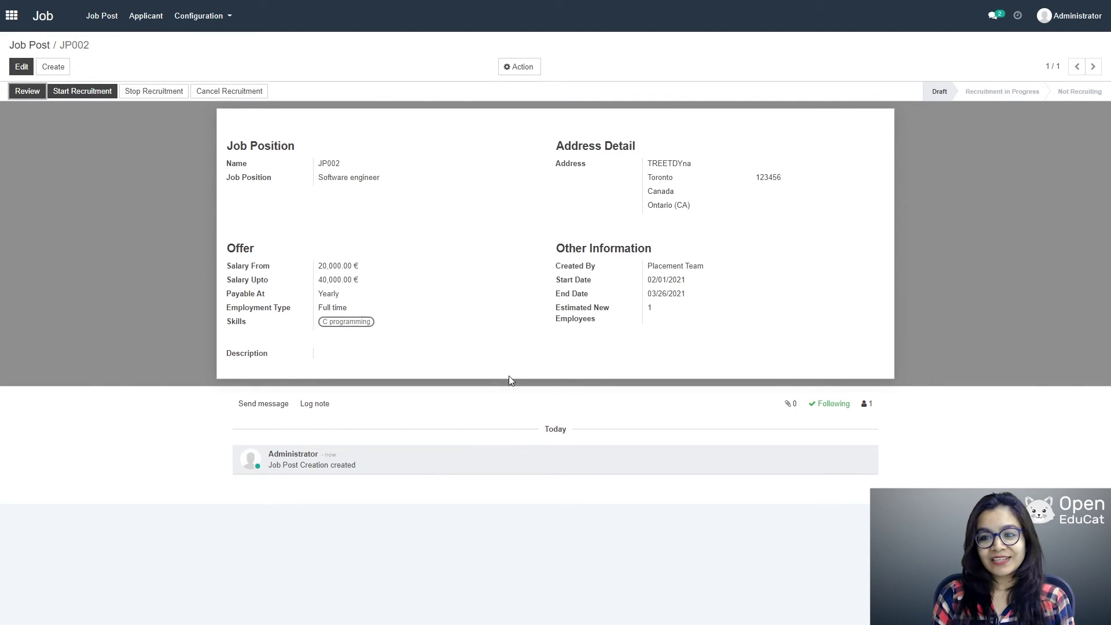
{"action": "left_click", "coordinate": [26, 92]}
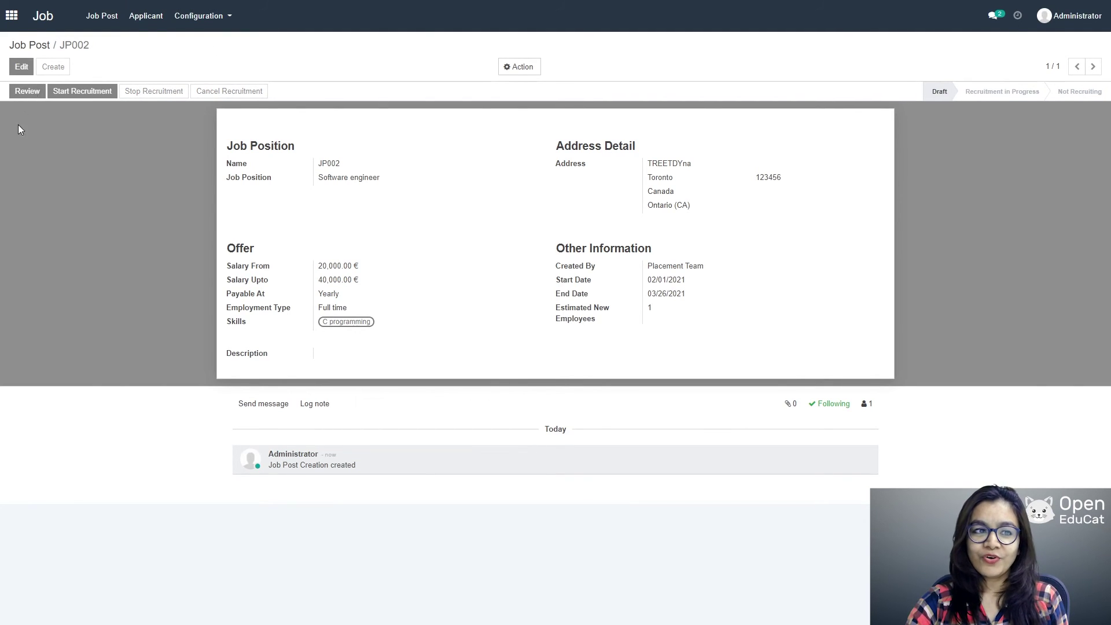
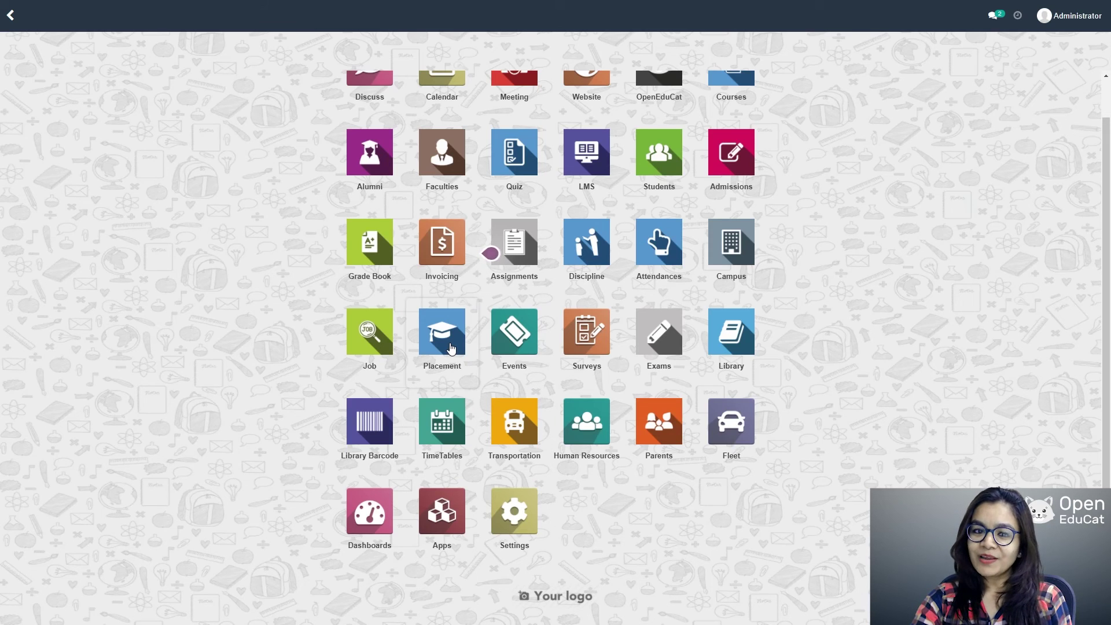
Step: Open the Placement app and start a new Placement Cell Team record
{"action": "left_click", "coordinate": [451, 348]}
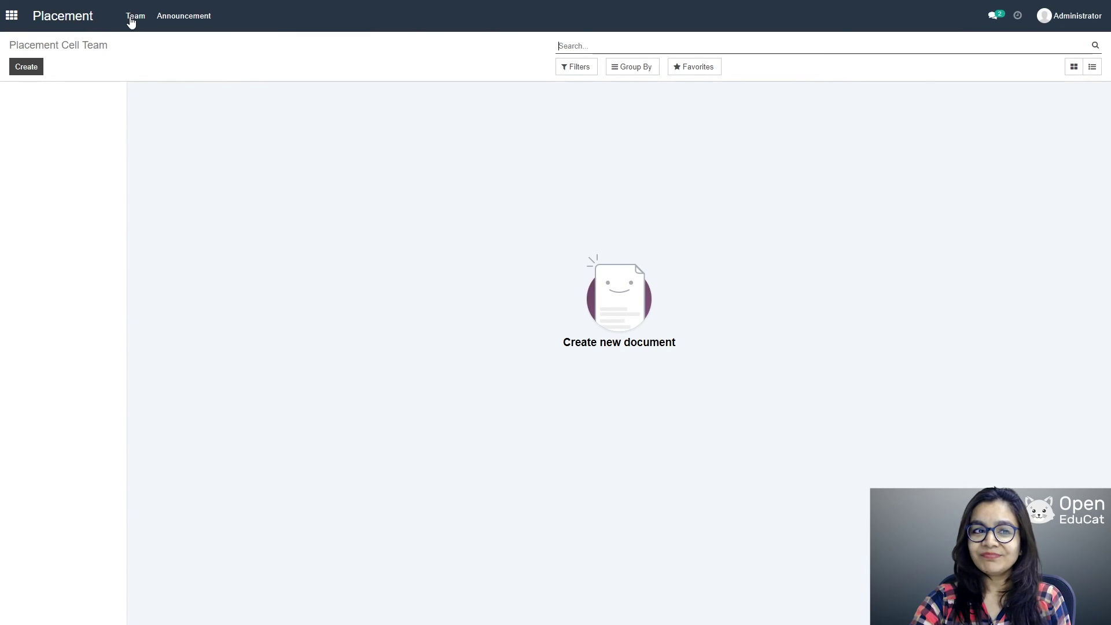
{"action": "left_click", "coordinate": [27, 68]}
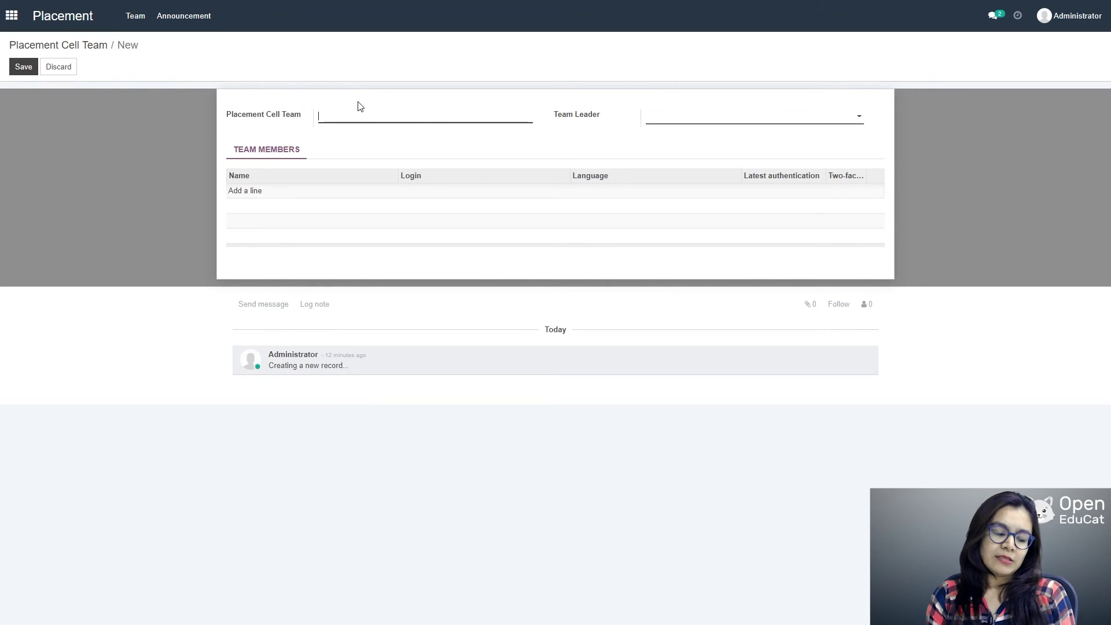
Step: Save placement team 'team 001' with the second listed user as leader and the third as member
{"action": "type", "text": "tea"}
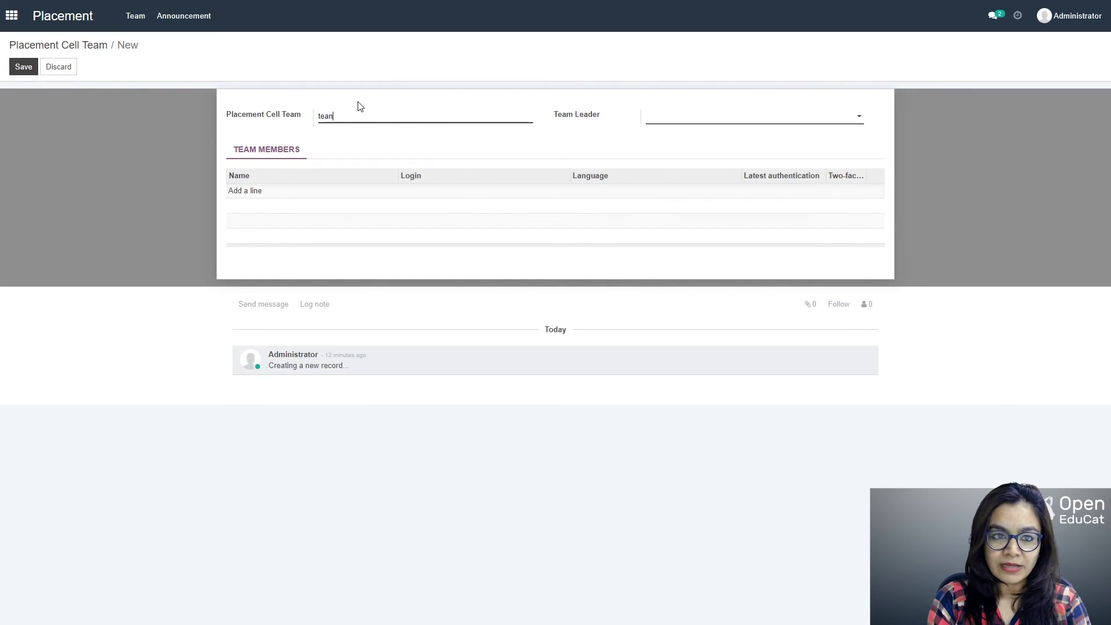
{"action": "type", "text": "m"}
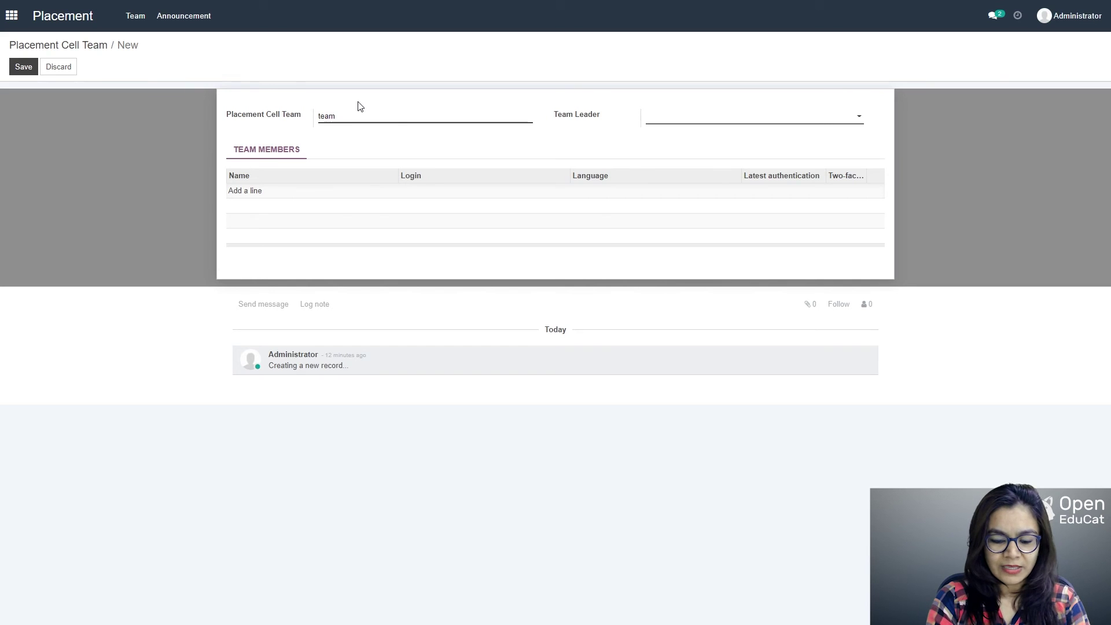
{"action": "type", "text": " 001"}
{"action": "key", "text": "Tab"}
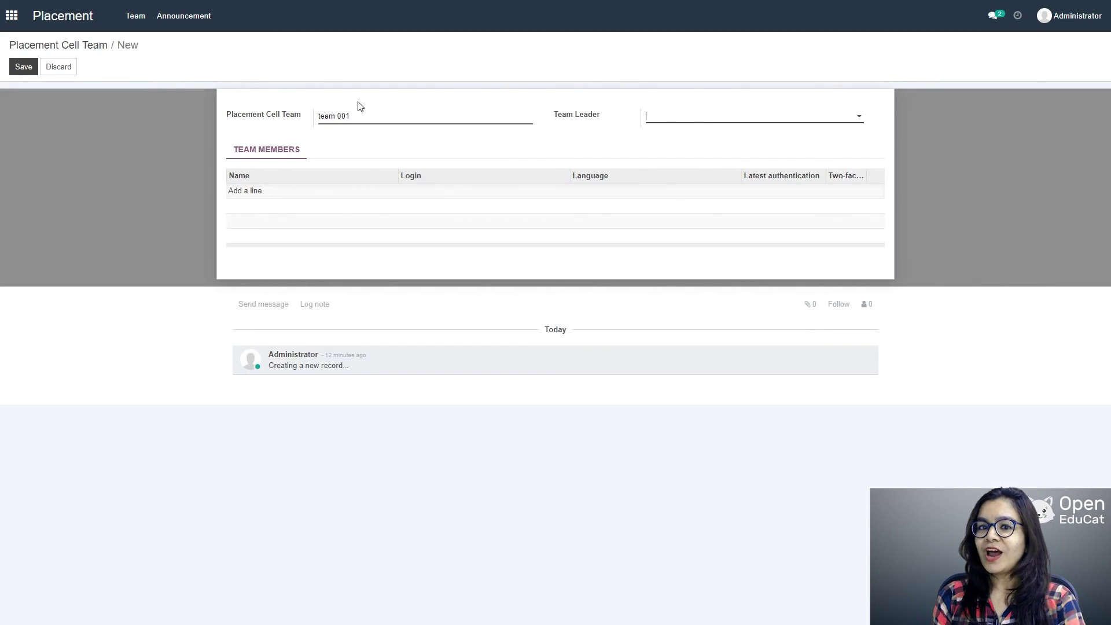
{"action": "left_click", "coordinate": [857, 116]}
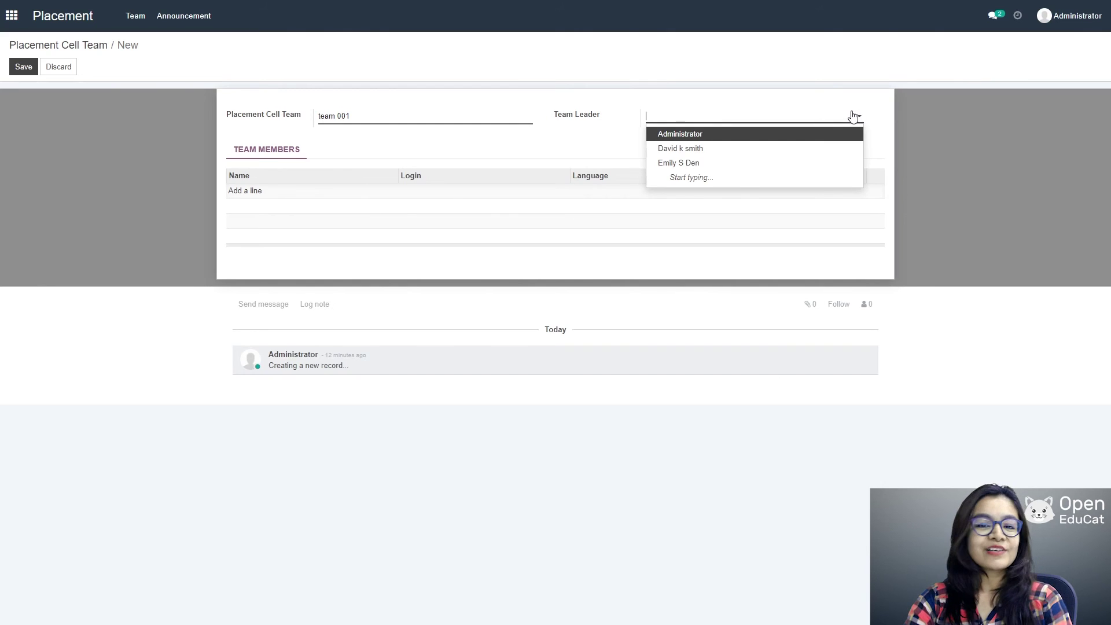
{"action": "left_click", "coordinate": [681, 150]}
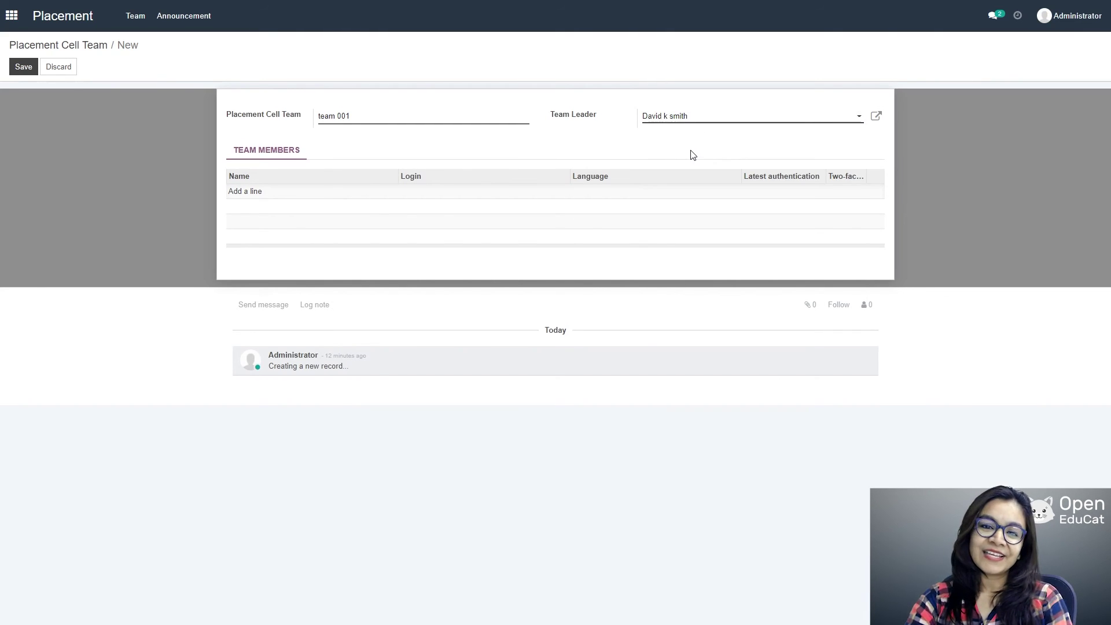
{"action": "left_click", "coordinate": [253, 192]}
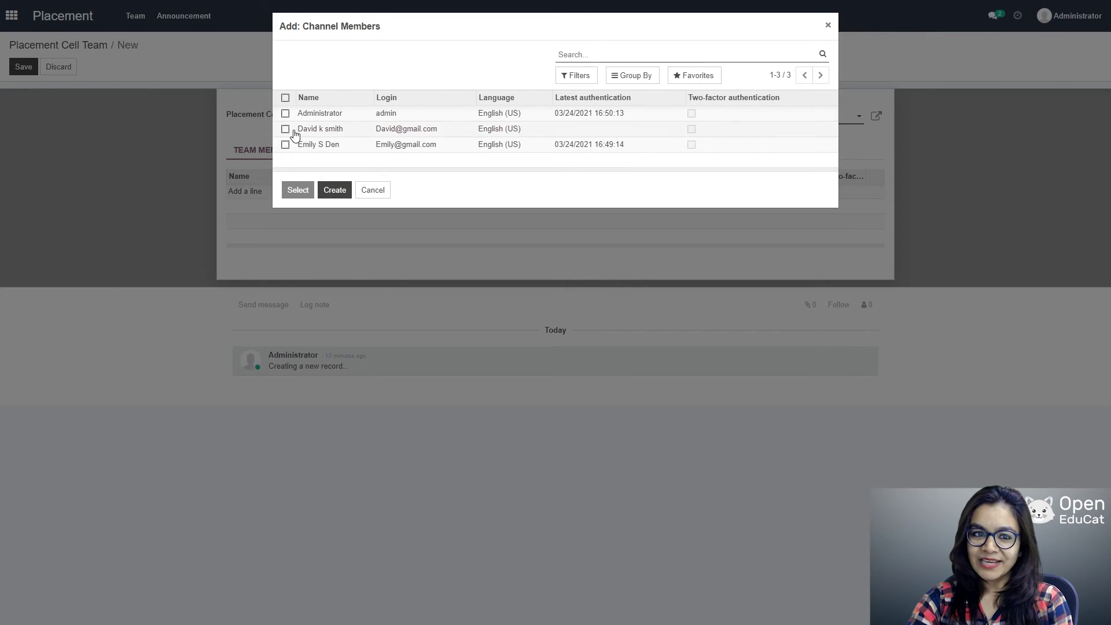
{"action": "left_click", "coordinate": [285, 145]}
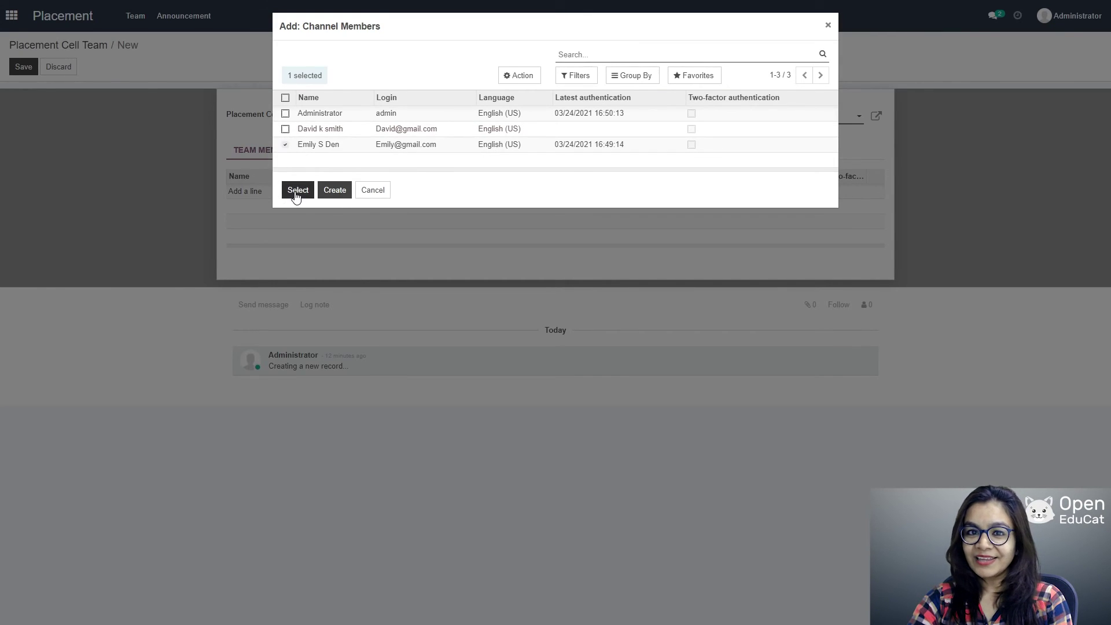
{"action": "left_click", "coordinate": [297, 193]}
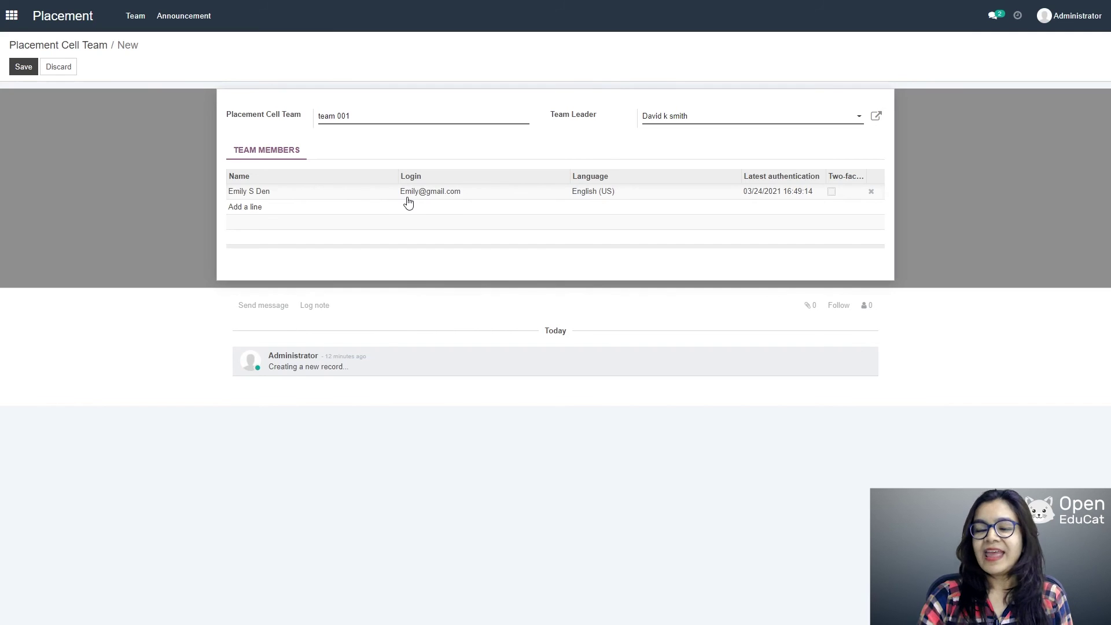
{"action": "left_click", "coordinate": [18, 68]}
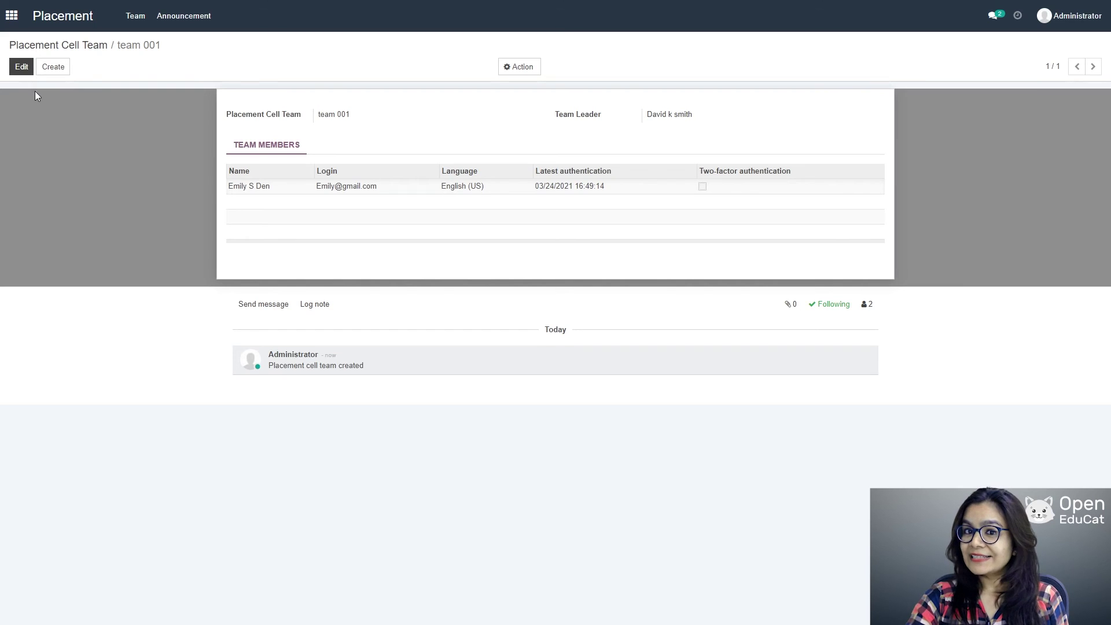
{"action": "left_click", "coordinate": [169, 24]}
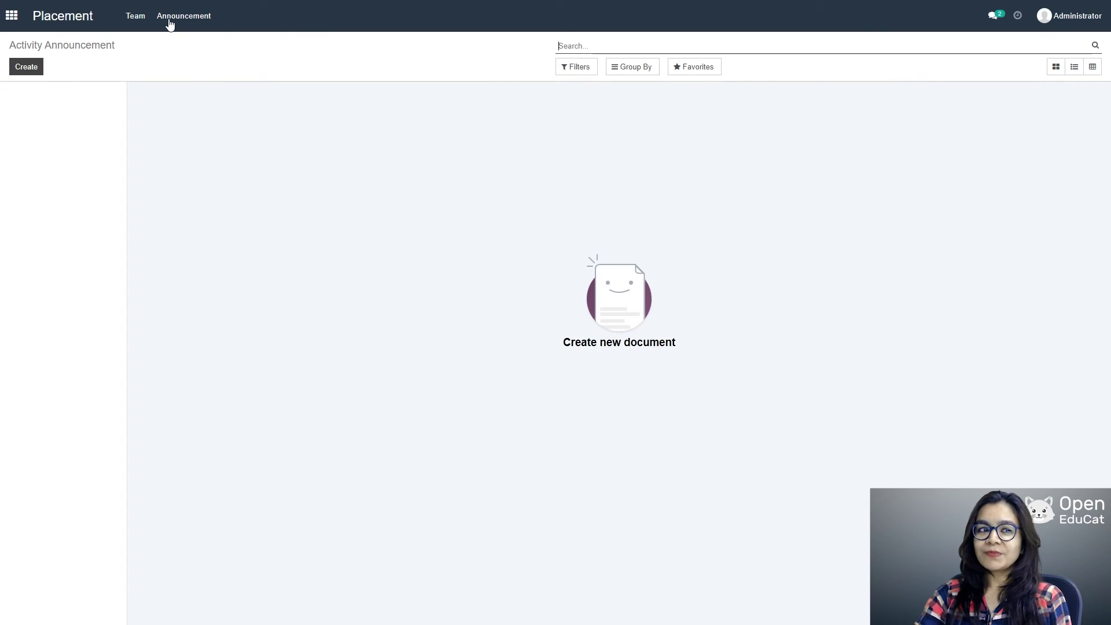
Step: Start announcement 'Announcement for software engineer' for organisation The catholic university
{"action": "left_click", "coordinate": [25, 67]}
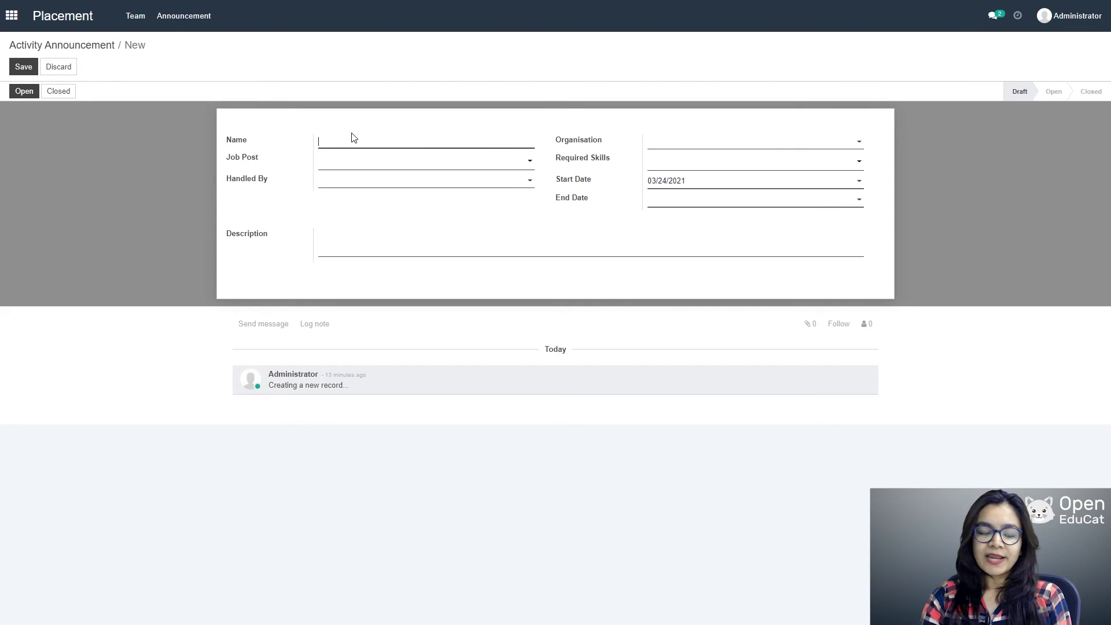
{"action": "type", "text": "A"}
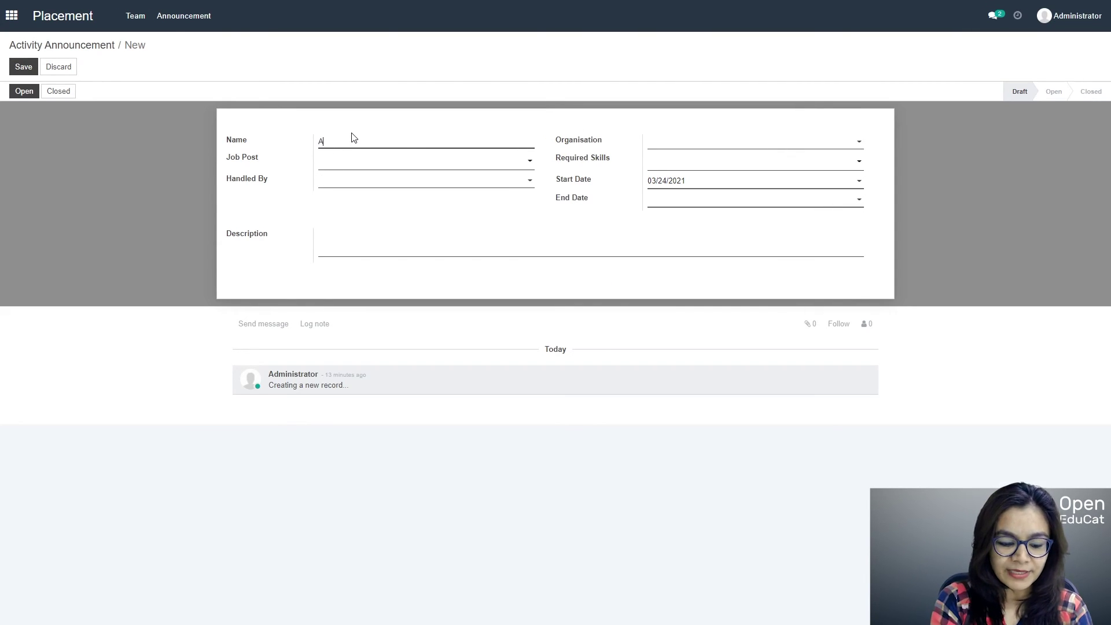
{"action": "type", "text": "nnouce"}
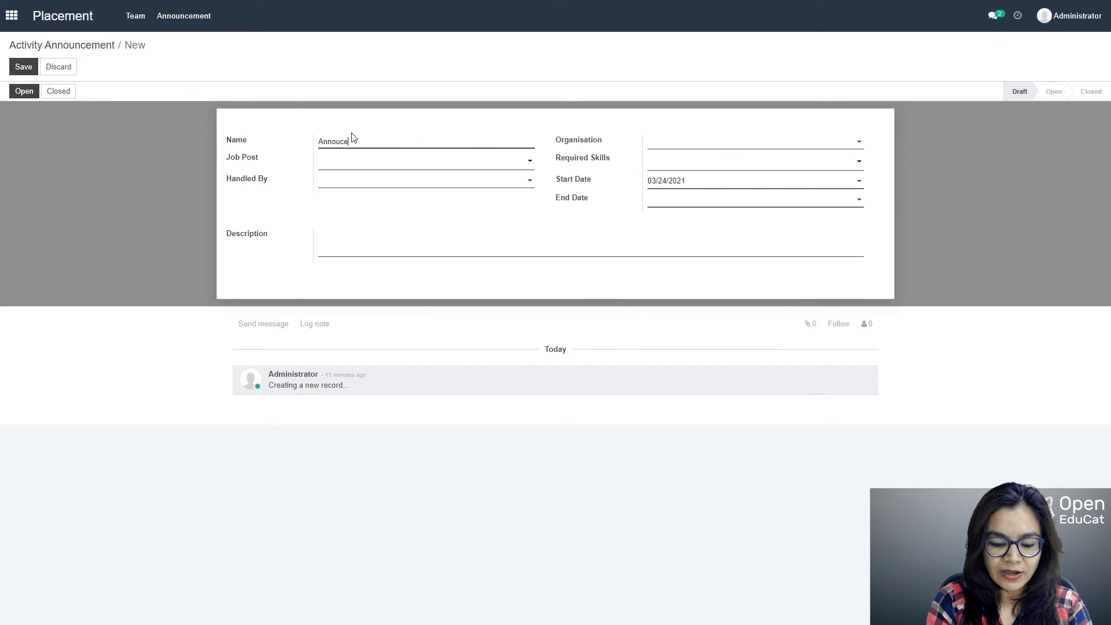
{"action": "type", "text": "ment for"}
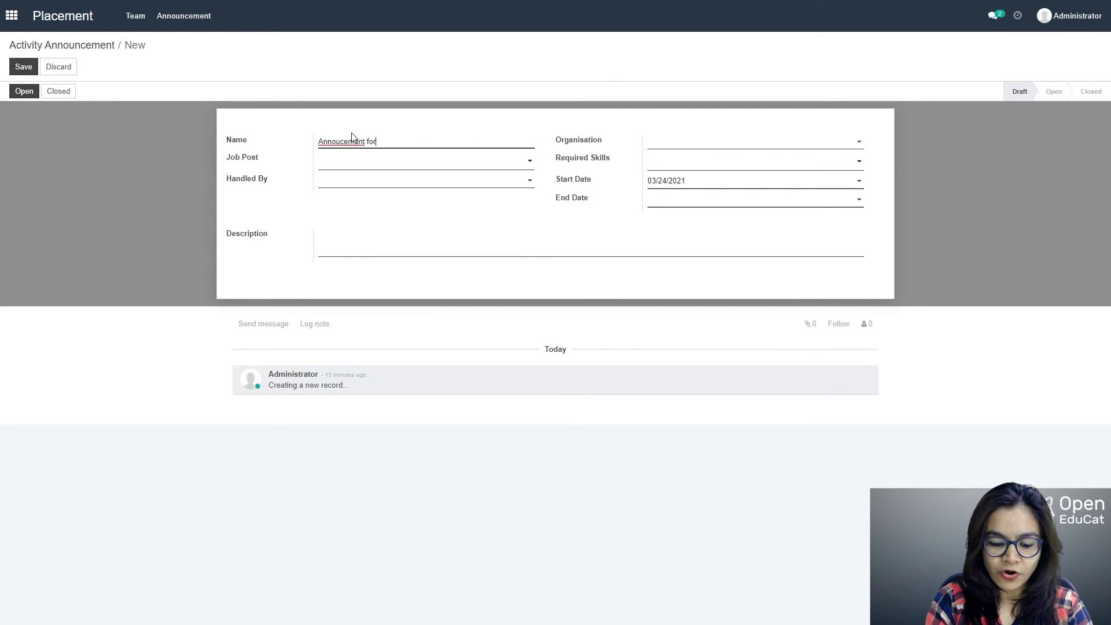
{"action": "type", "text": " softwa"}
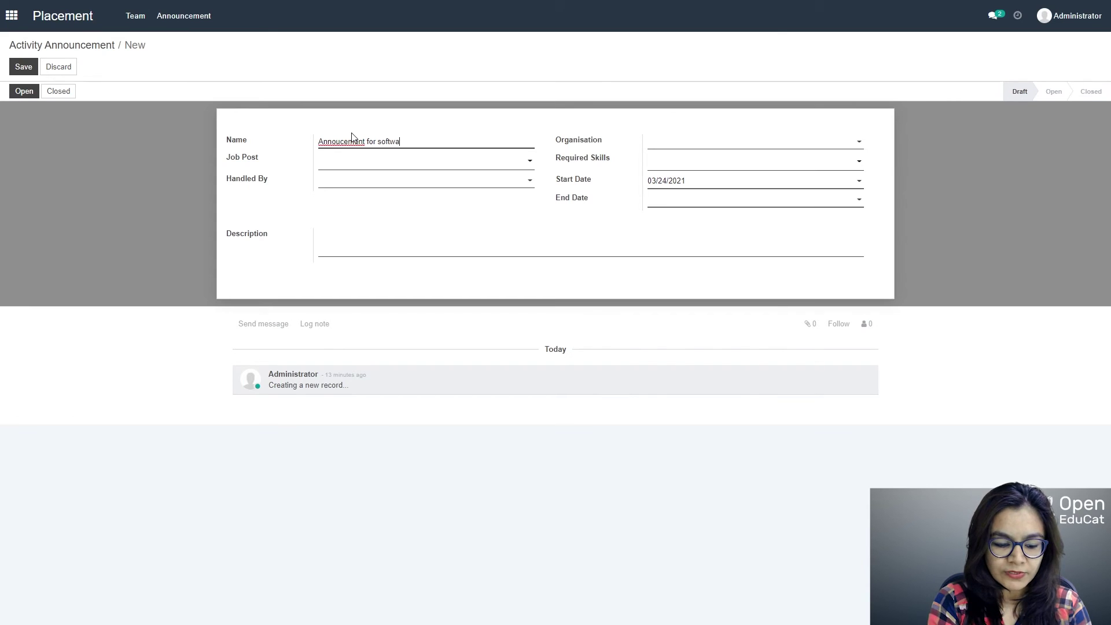
{"action": "type", "text": "re engineer"}
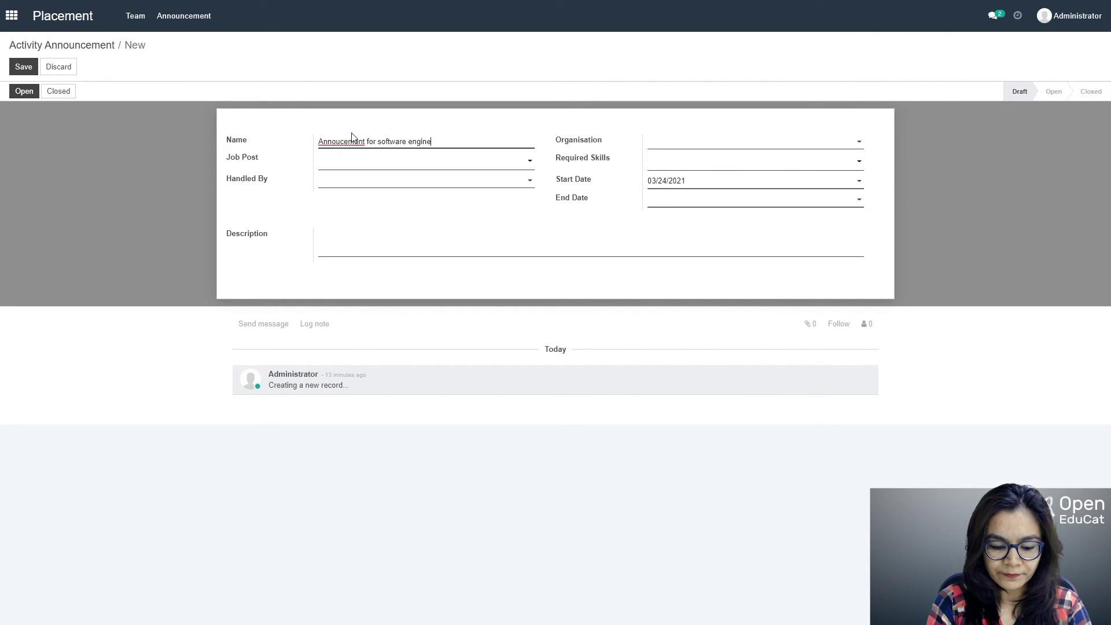
{"action": "double_click", "coordinate": [352, 140]}
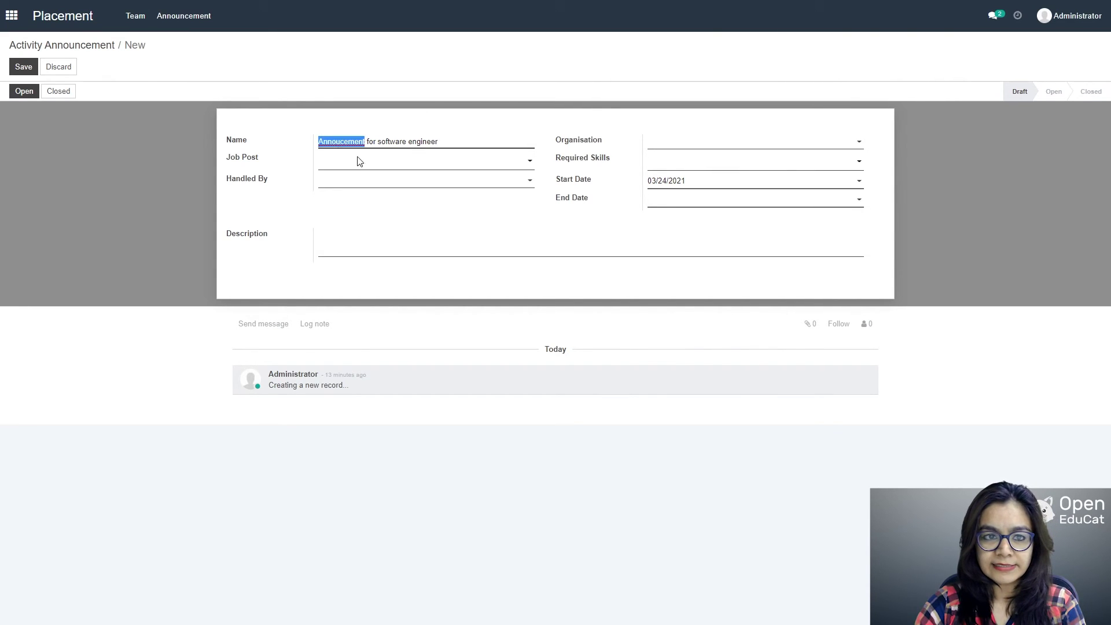
{"action": "type", "text": "Announcement"}
{"action": "left_click", "coordinate": [794, 140]}
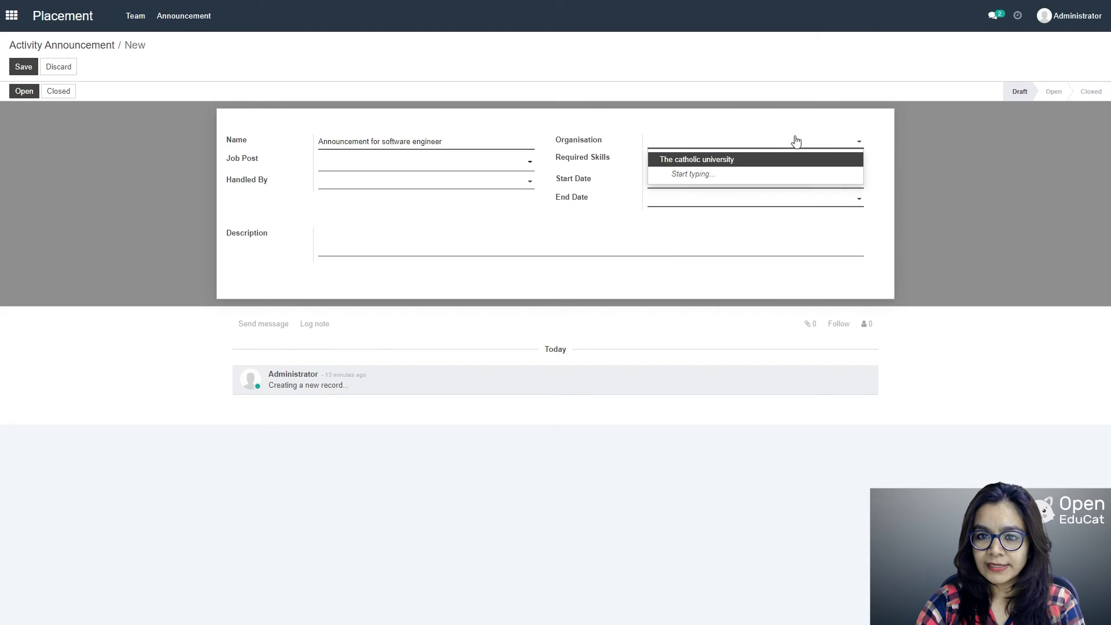
{"action": "left_click", "coordinate": [751, 159]}
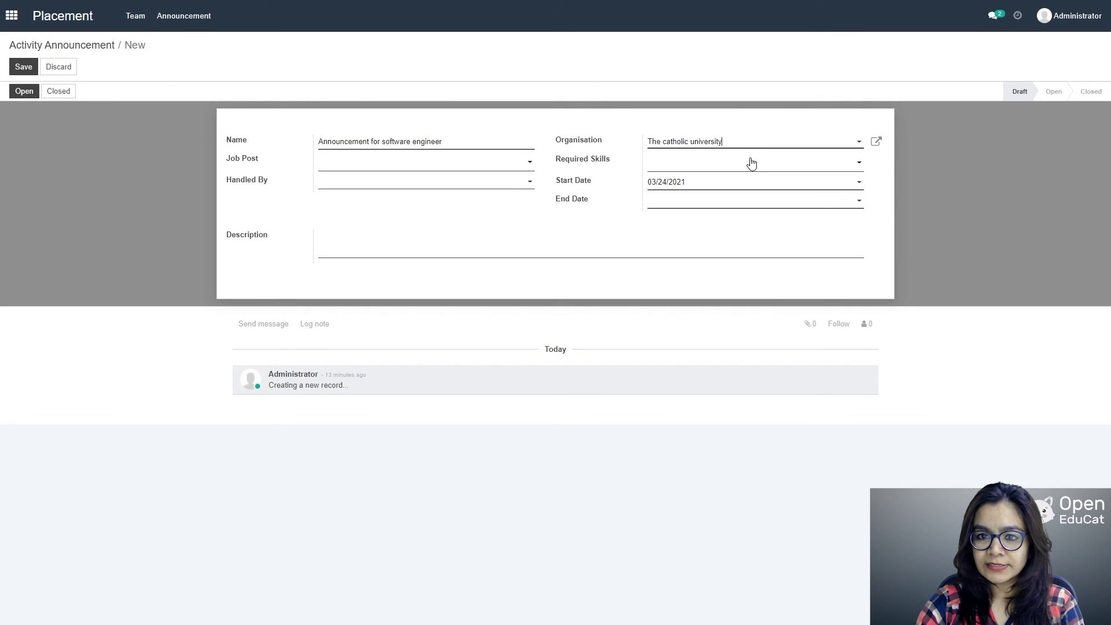
Step: Add job post JP002 and required skill C programming, and assign it to team 001
{"action": "left_click", "coordinate": [415, 162]}
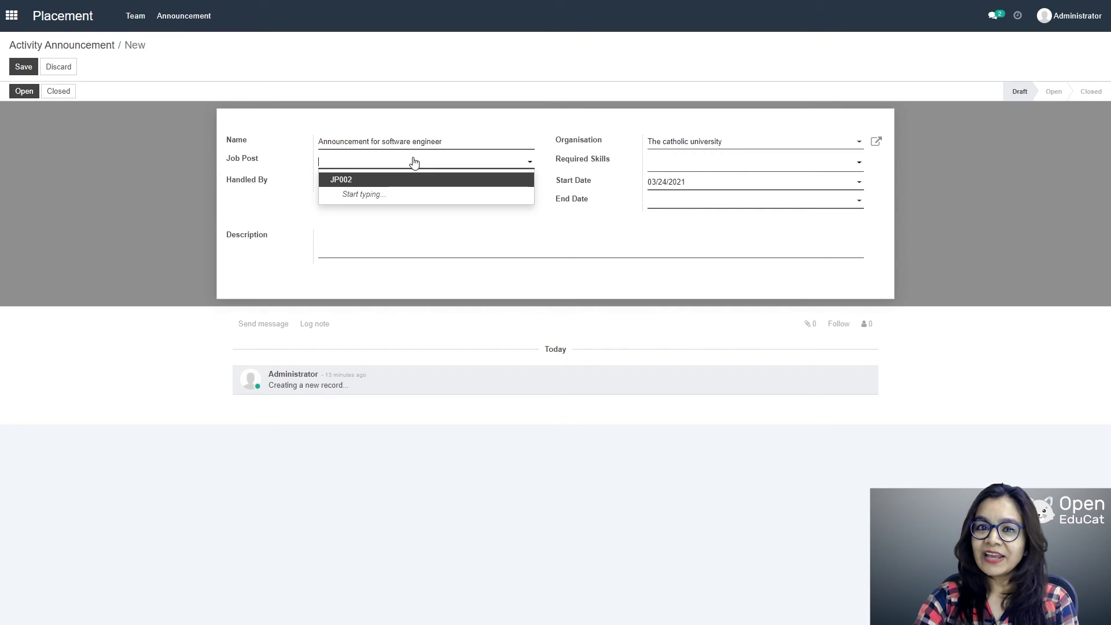
{"action": "left_click", "coordinate": [363, 184]}
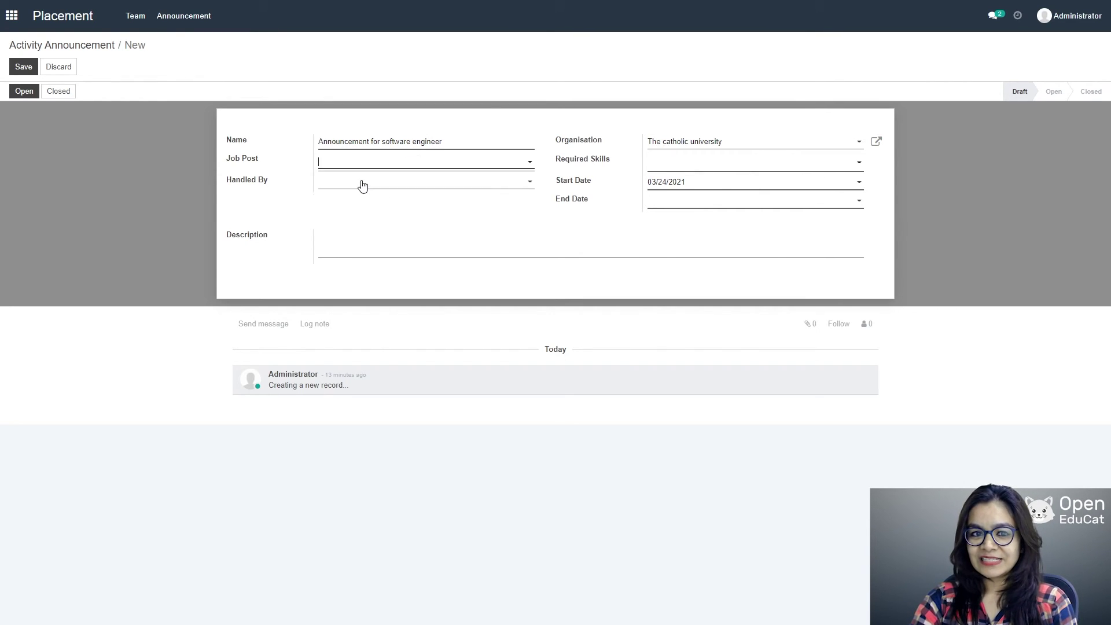
{"action": "left_click", "coordinate": [850, 164]}
{"action": "left_click", "coordinate": [725, 181]}
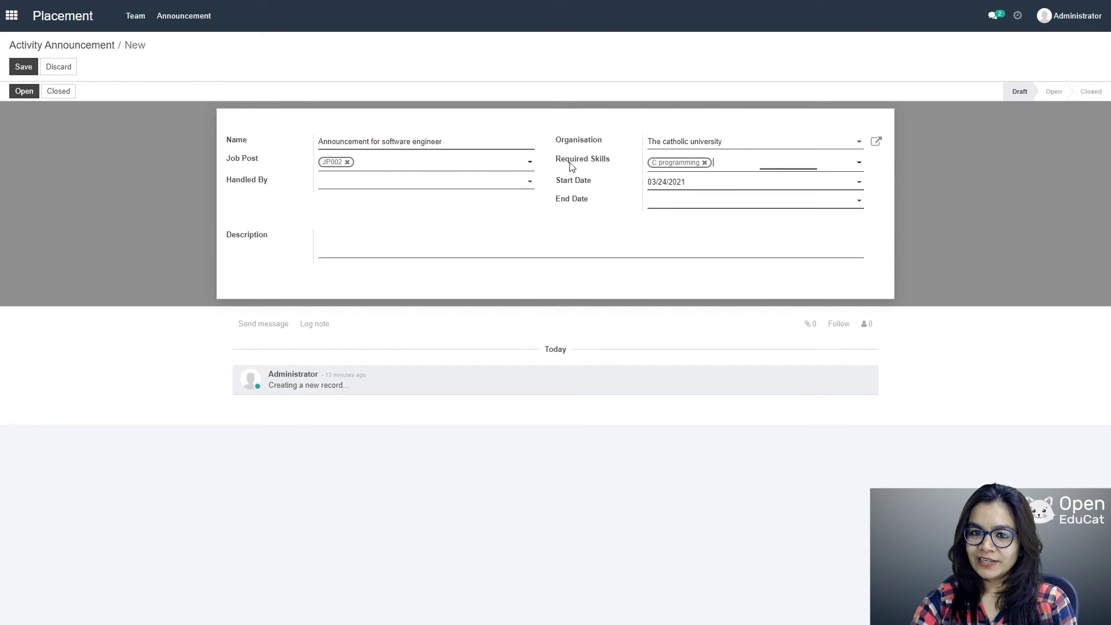
{"action": "left_click", "coordinate": [514, 184]}
{"action": "left_click", "coordinate": [411, 201]}
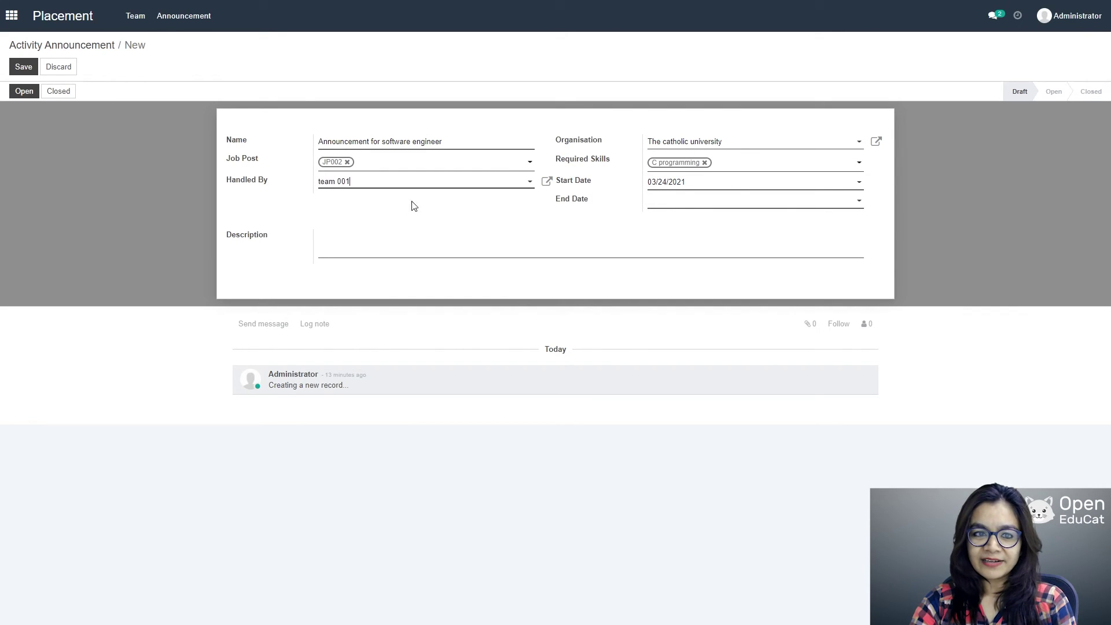
Step: Set the announcement end date to April 15, 2021 and save it
{"action": "left_click", "coordinate": [859, 202]}
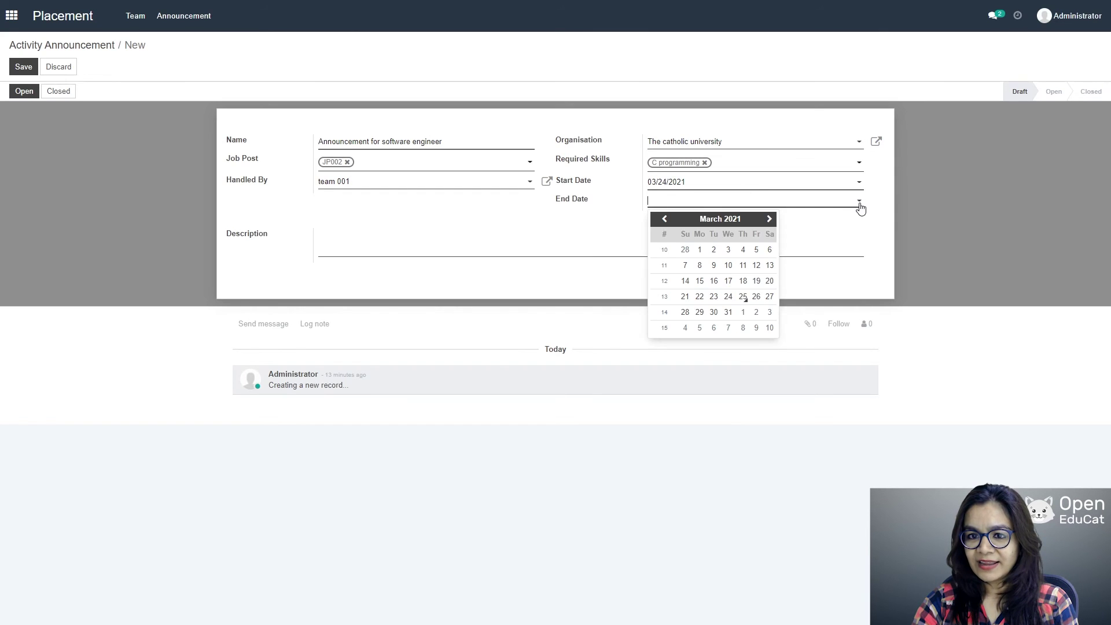
{"action": "type", "text": "11/30/2021"}
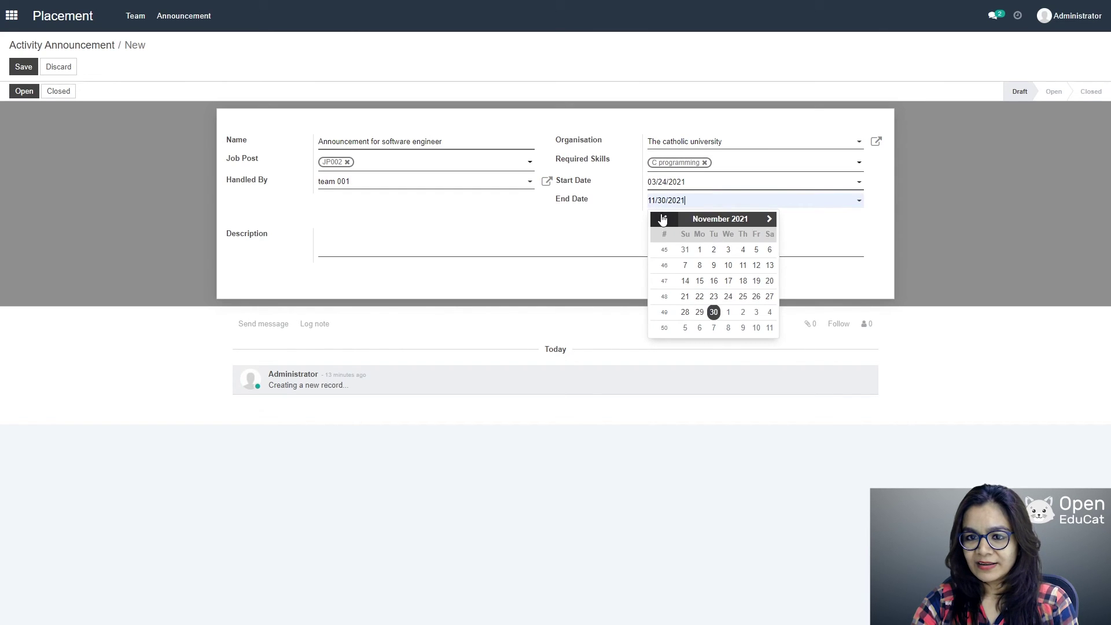
{"action": "left_click", "coordinate": [663, 219]}
{"action": "left_click", "coordinate": [663, 219]}
{"action": "left_click", "coordinate": [663, 219]}
{"action": "left_click", "coordinate": [663, 219]}
{"action": "left_click", "coordinate": [663, 219]}
{"action": "left_click", "coordinate": [664, 219]}
{"action": "left_click", "coordinate": [663, 219]}
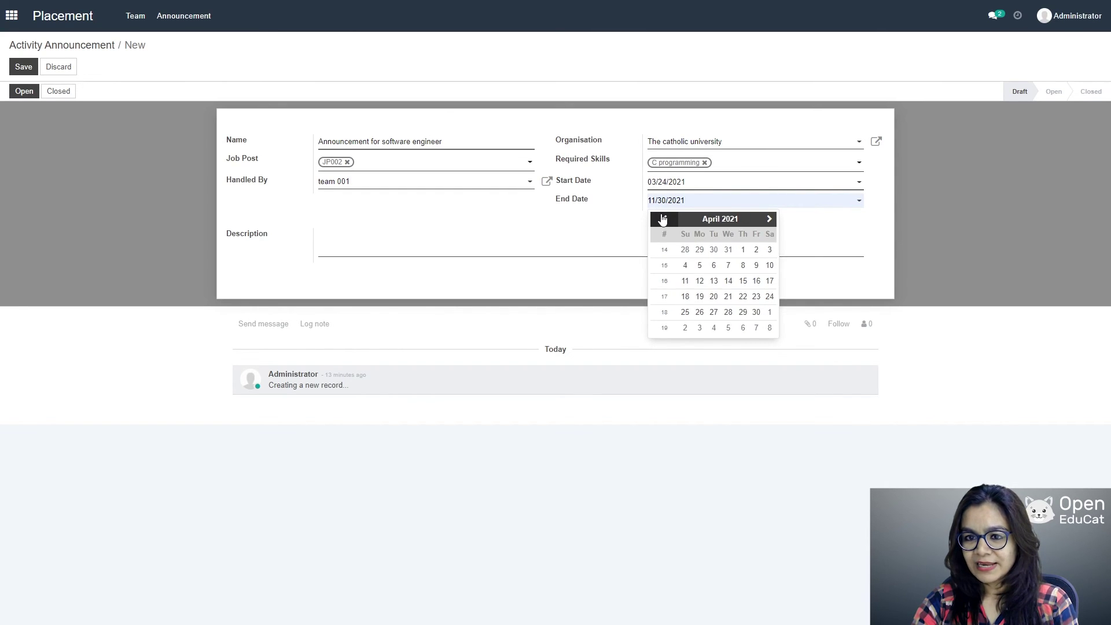
{"action": "left_click", "coordinate": [743, 281]}
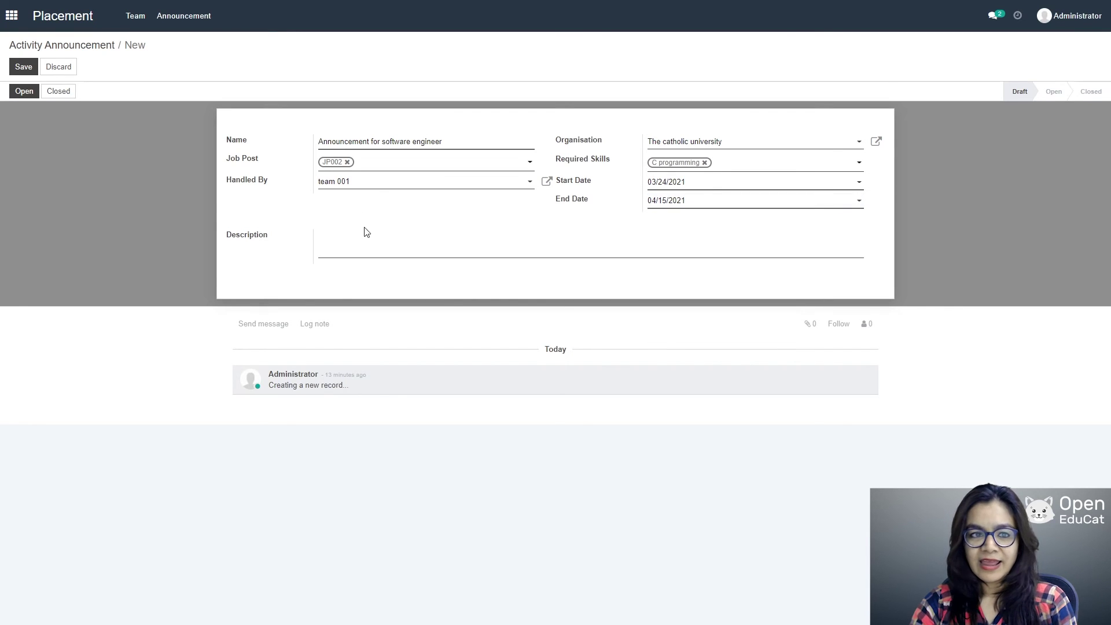
{"action": "left_click", "coordinate": [350, 244]}
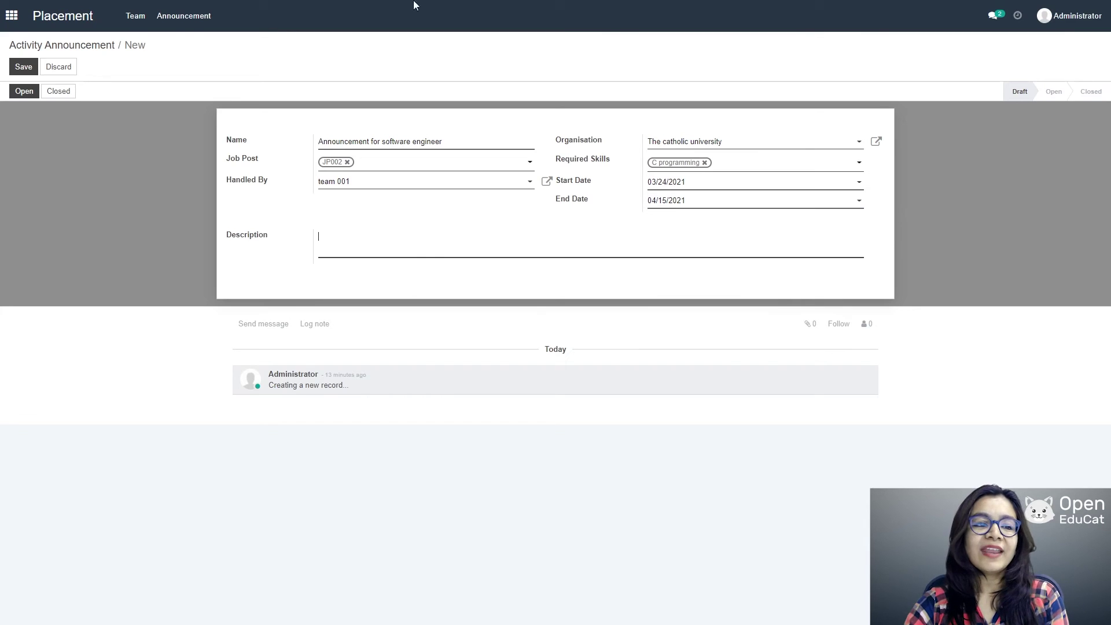
{"action": "left_click", "coordinate": [22, 67]}
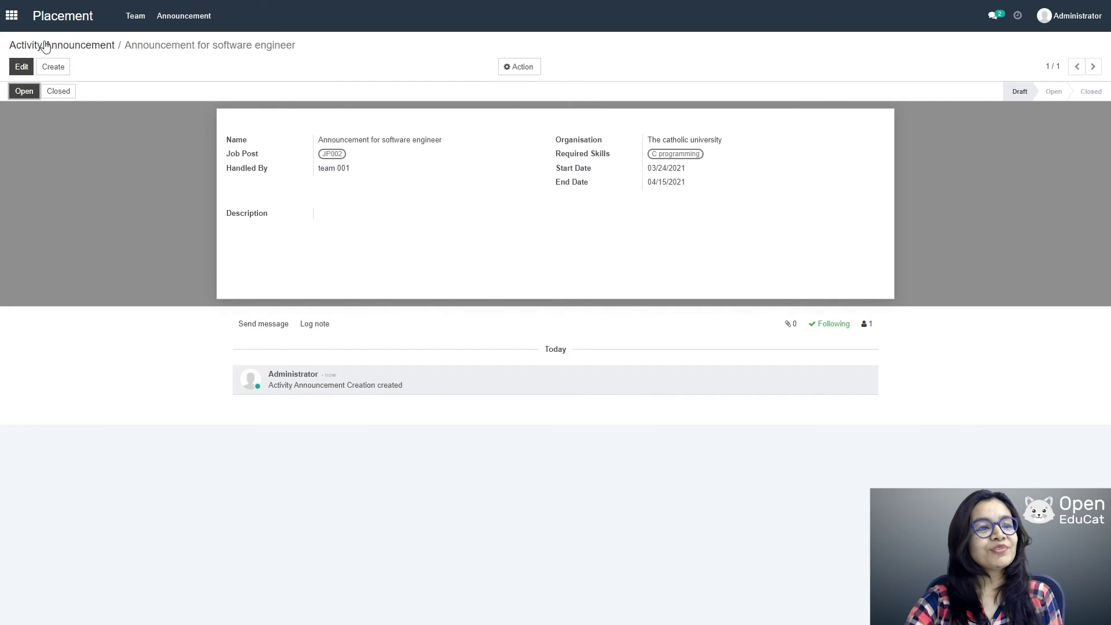
{"action": "left_click", "coordinate": [12, 16]}
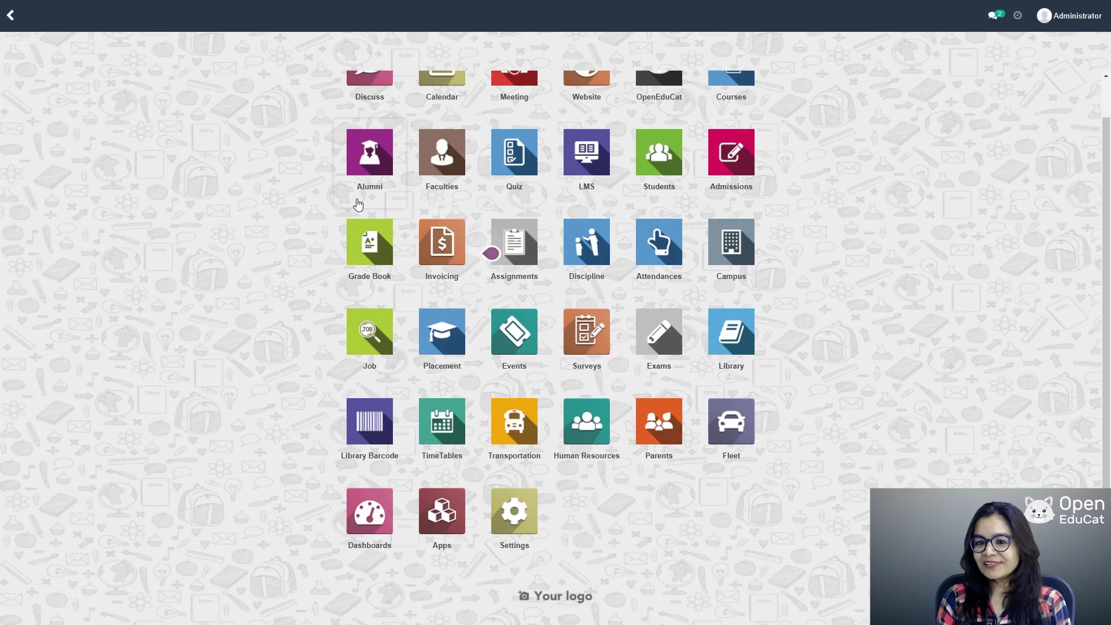
Step: Open the Campus app from the apps menu
{"action": "left_click", "coordinate": [732, 261]}
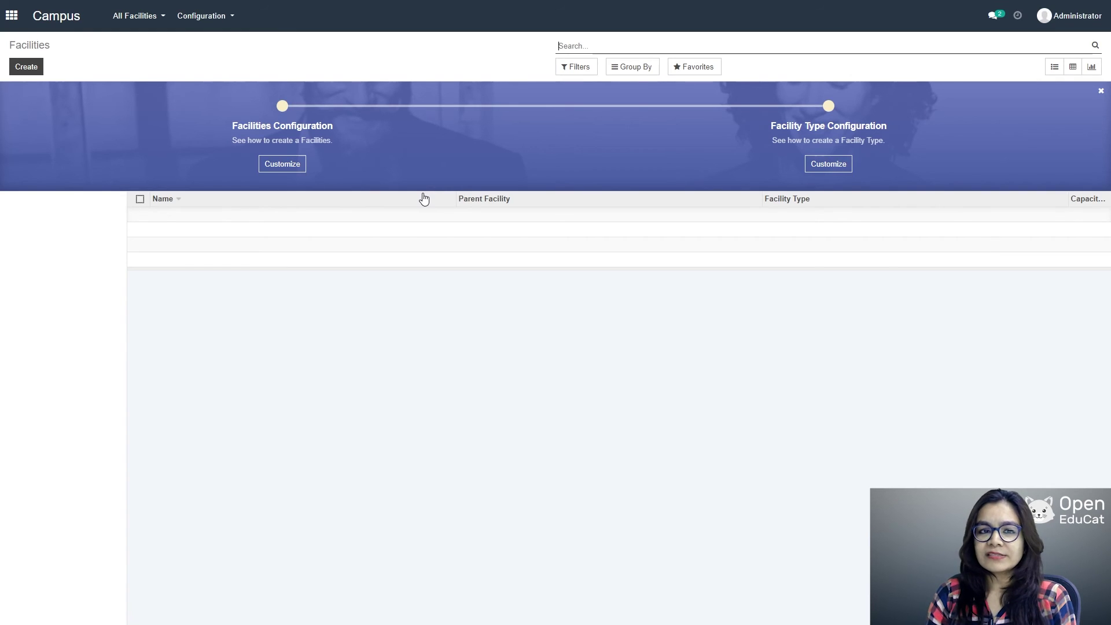
Step: Create and save facility type 'Hostel' with code HOS
{"action": "left_click", "coordinate": [209, 15]}
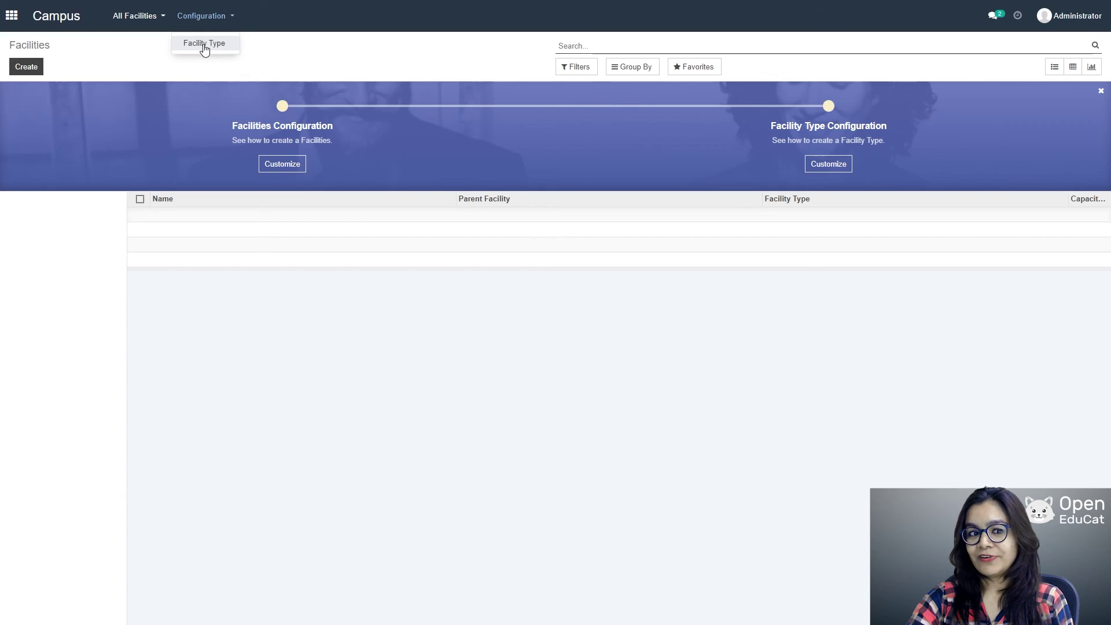
{"action": "left_click", "coordinate": [204, 46]}
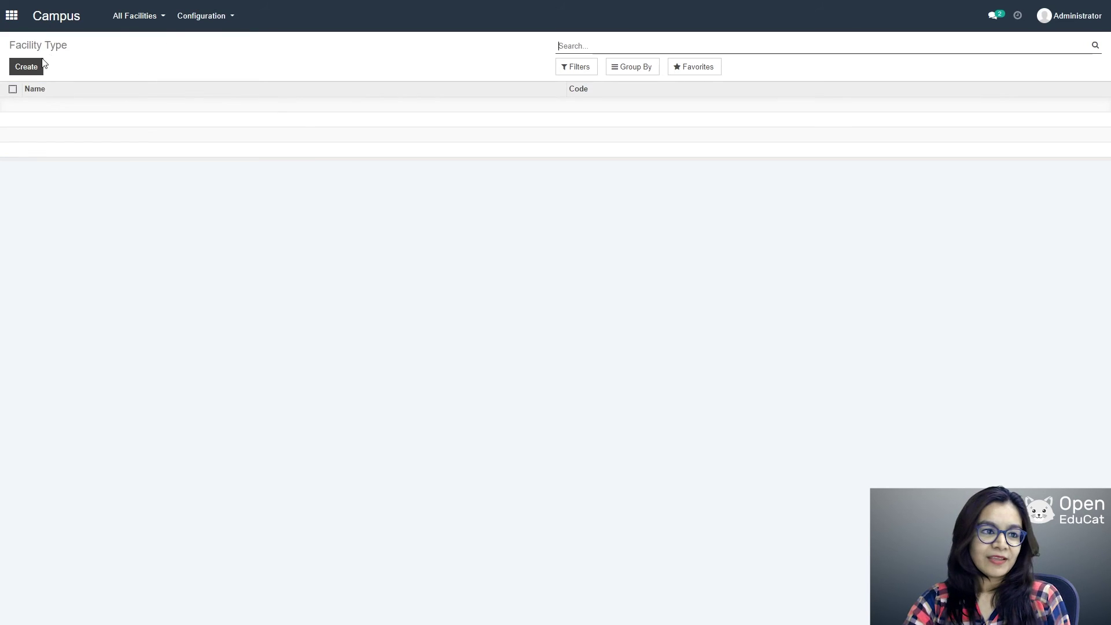
{"action": "left_click", "coordinate": [40, 66]}
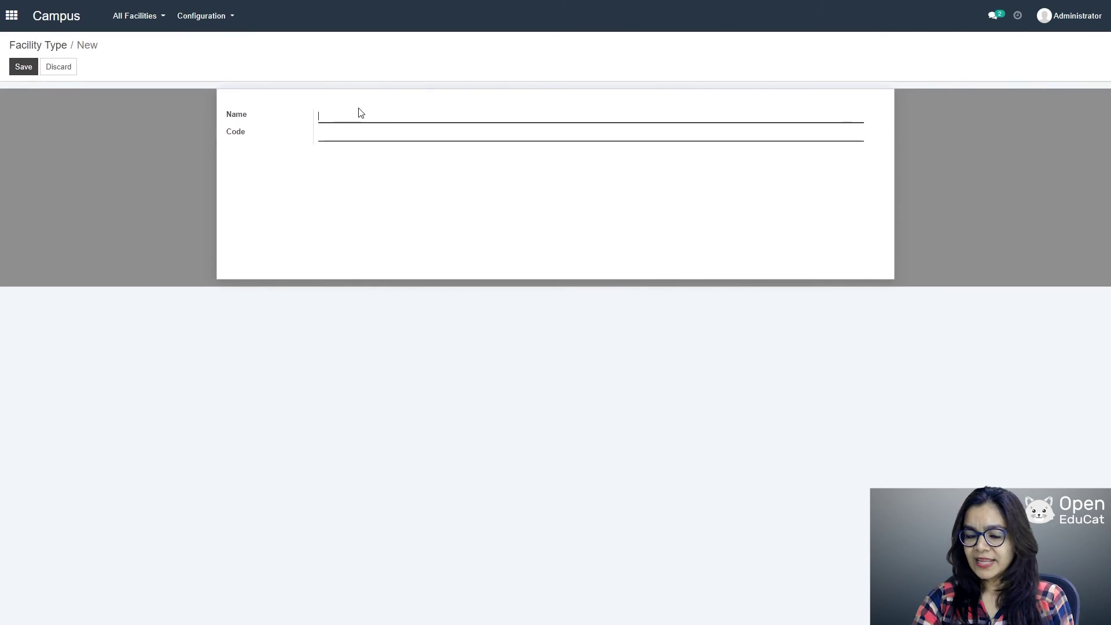
{"action": "type", "text": "Hostel"}
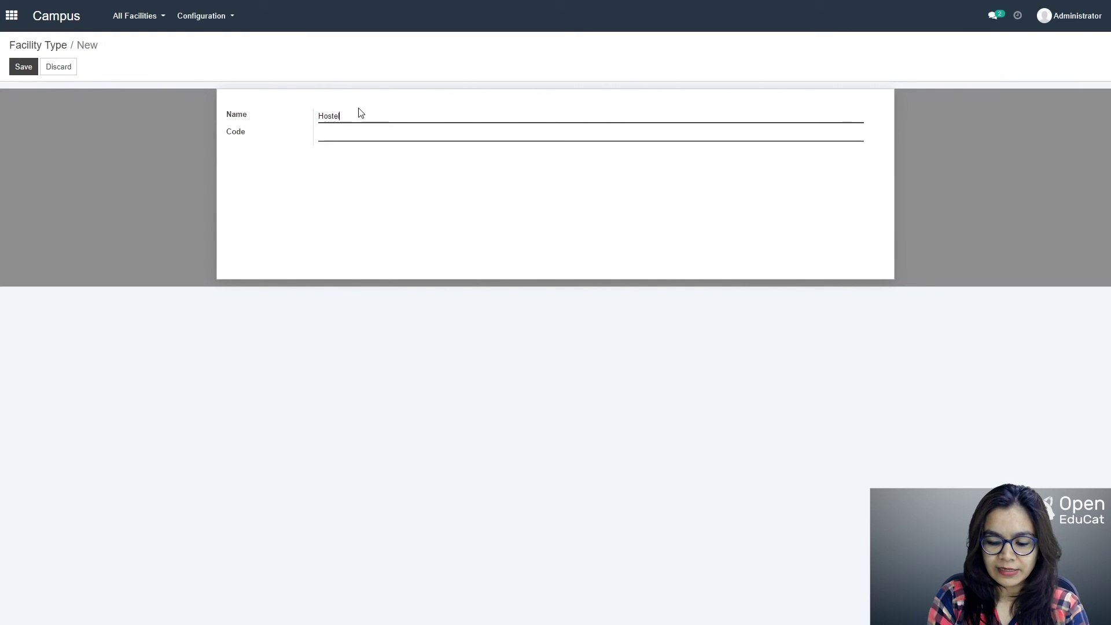
{"action": "key", "text": "Tab"}
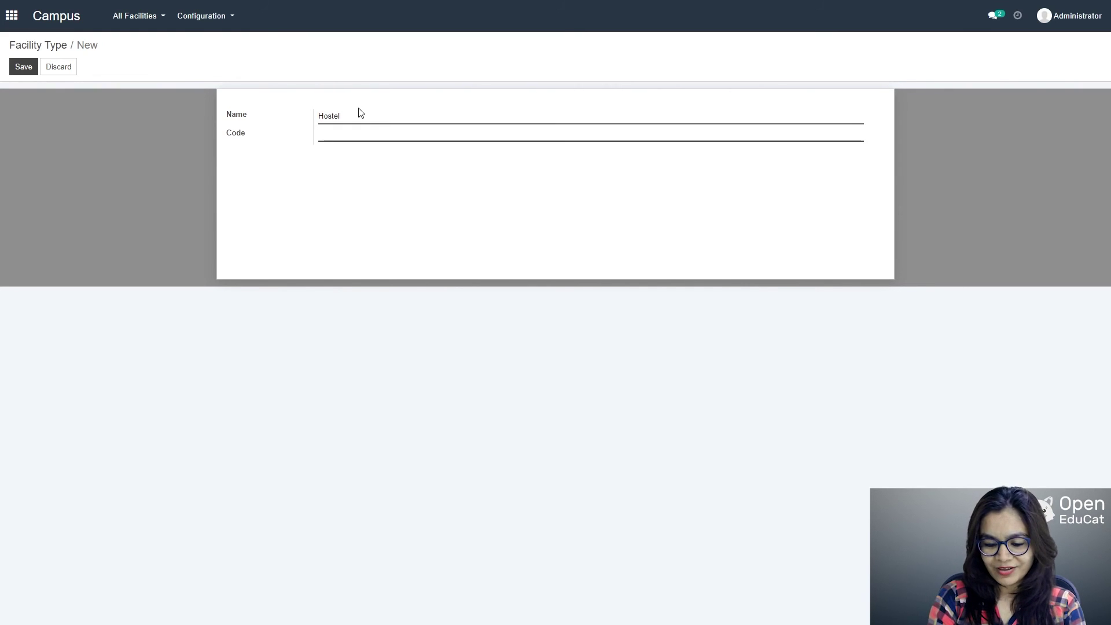
{"action": "type", "text": "HOS"}
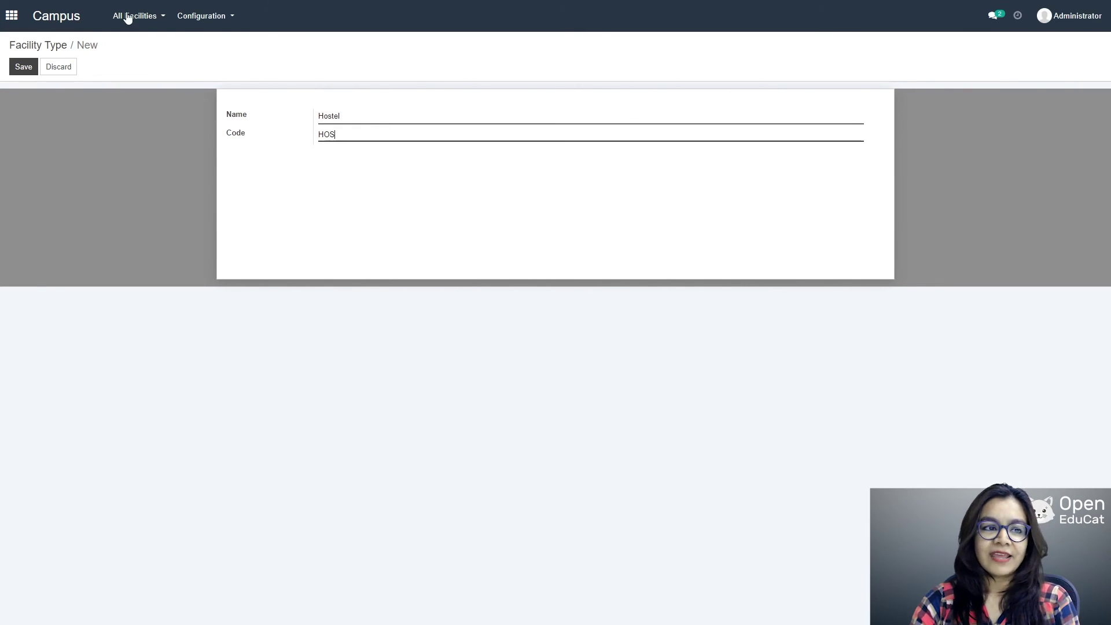
{"action": "left_click", "coordinate": [26, 68]}
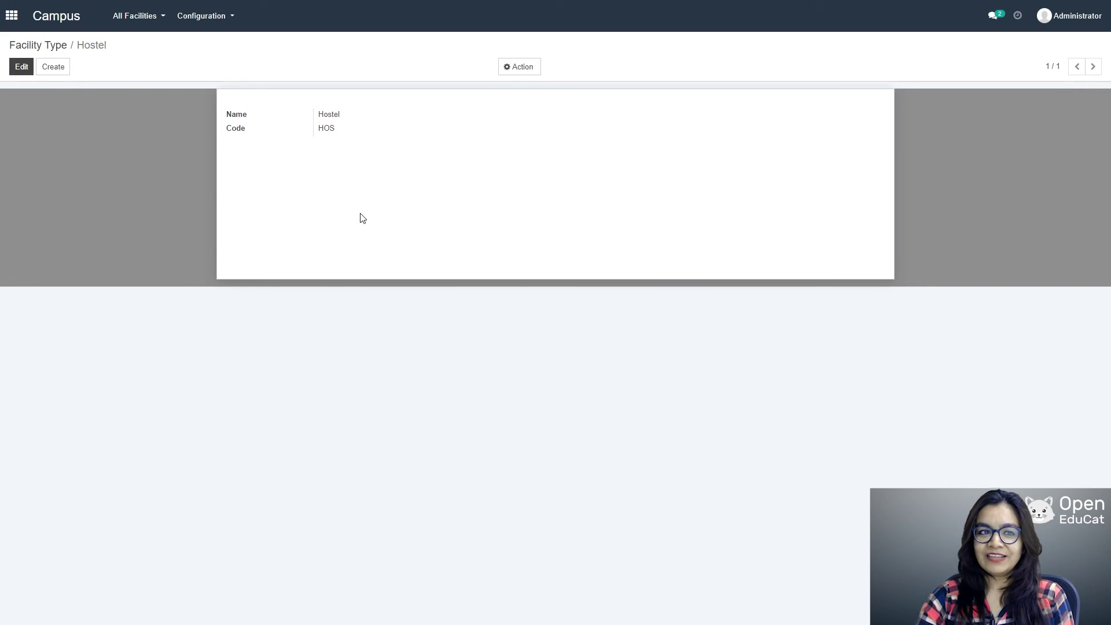
{"action": "left_click", "coordinate": [124, 19]}
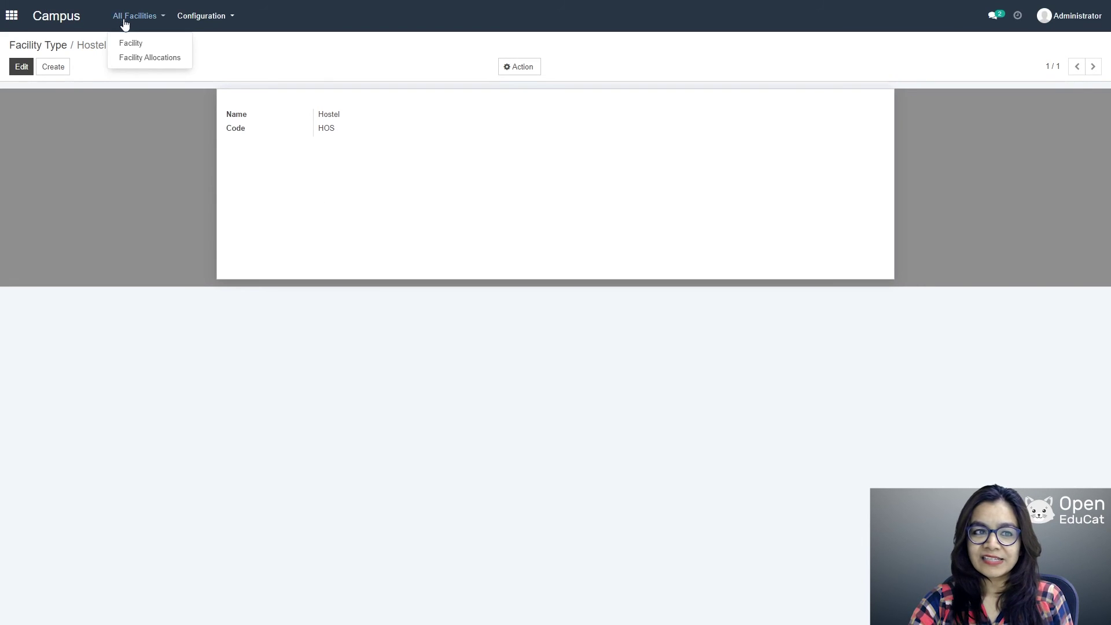
Step: Create and save facility 'Boys Hostel' of type Hostel with capacity 02
{"action": "left_click", "coordinate": [130, 43]}
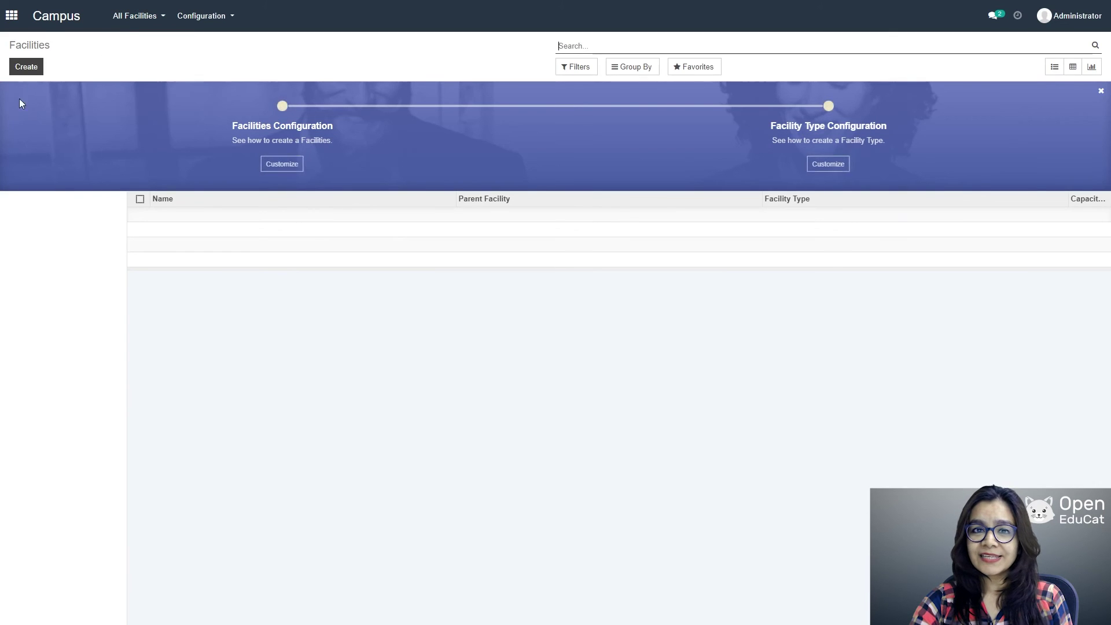
{"action": "left_click", "coordinate": [22, 67]}
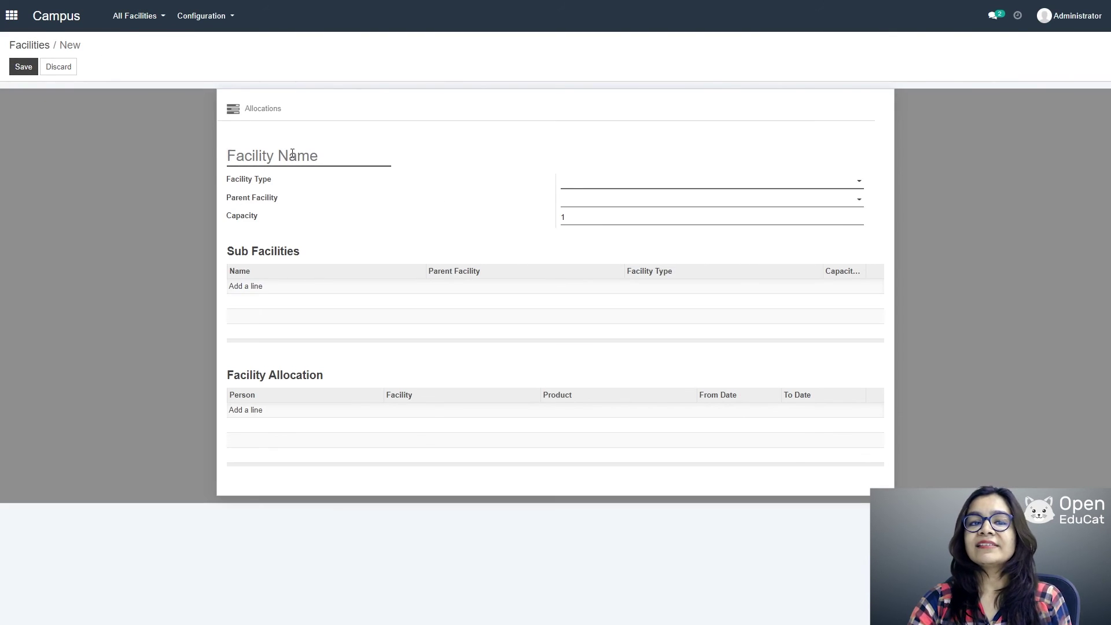
{"action": "type", "text": "Boys"}
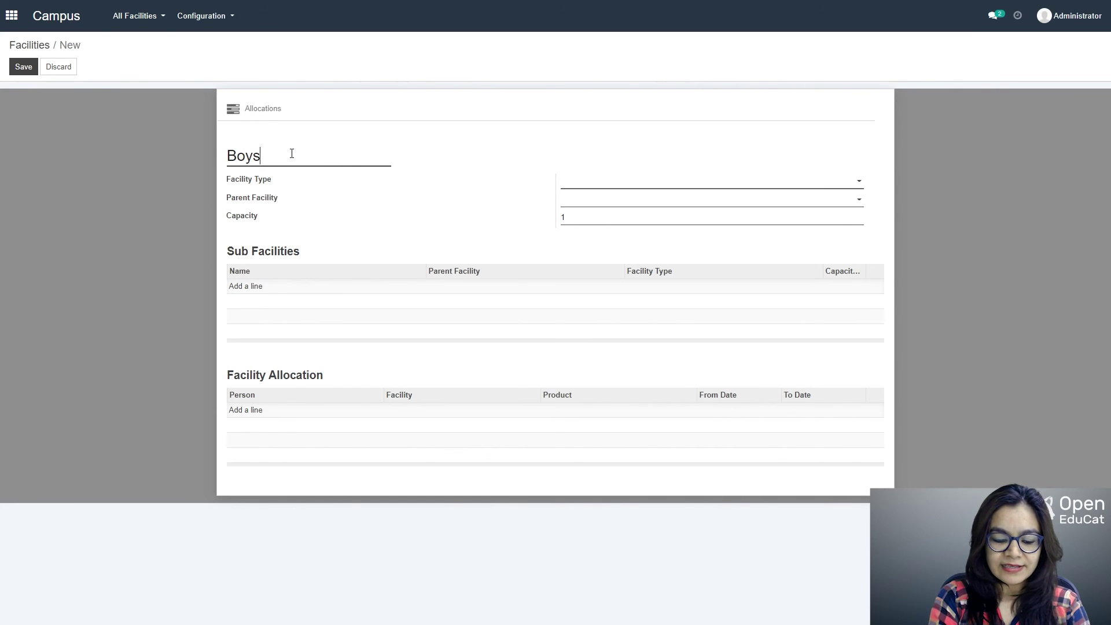
{"action": "type", "text": " Hostel"}
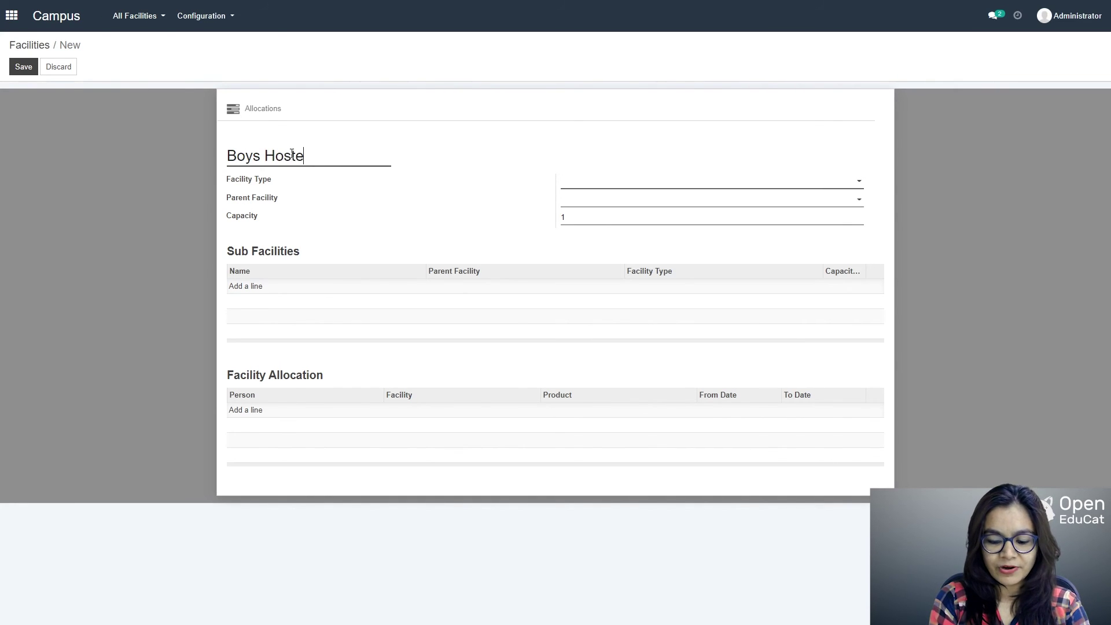
{"action": "key", "text": "Tab"}
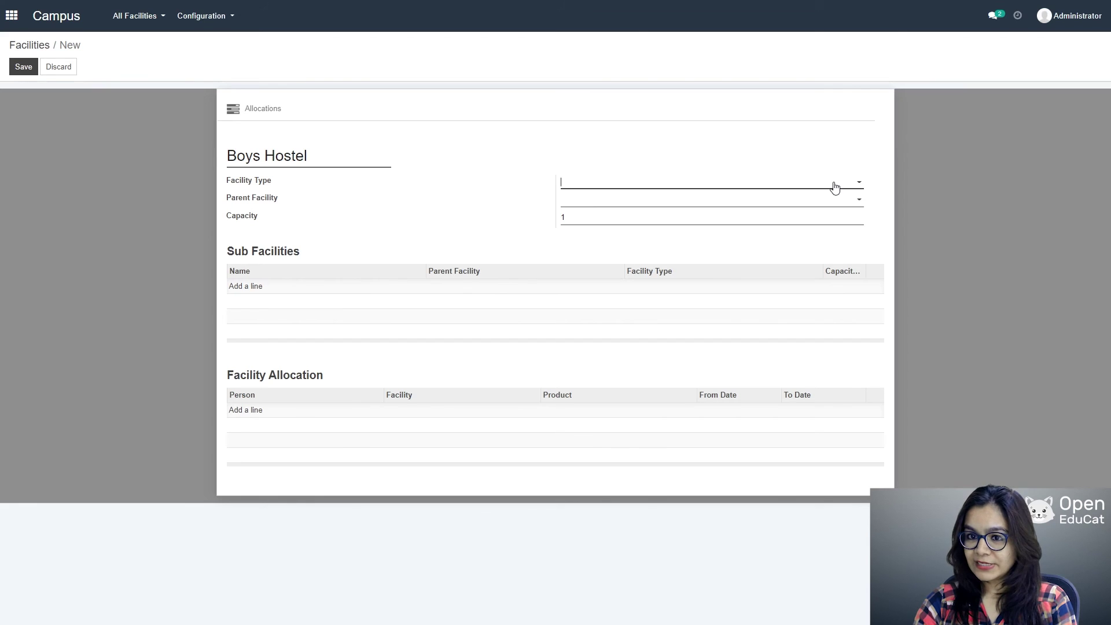
{"action": "left_click", "coordinate": [772, 185]}
{"action": "left_click", "coordinate": [616, 202]}
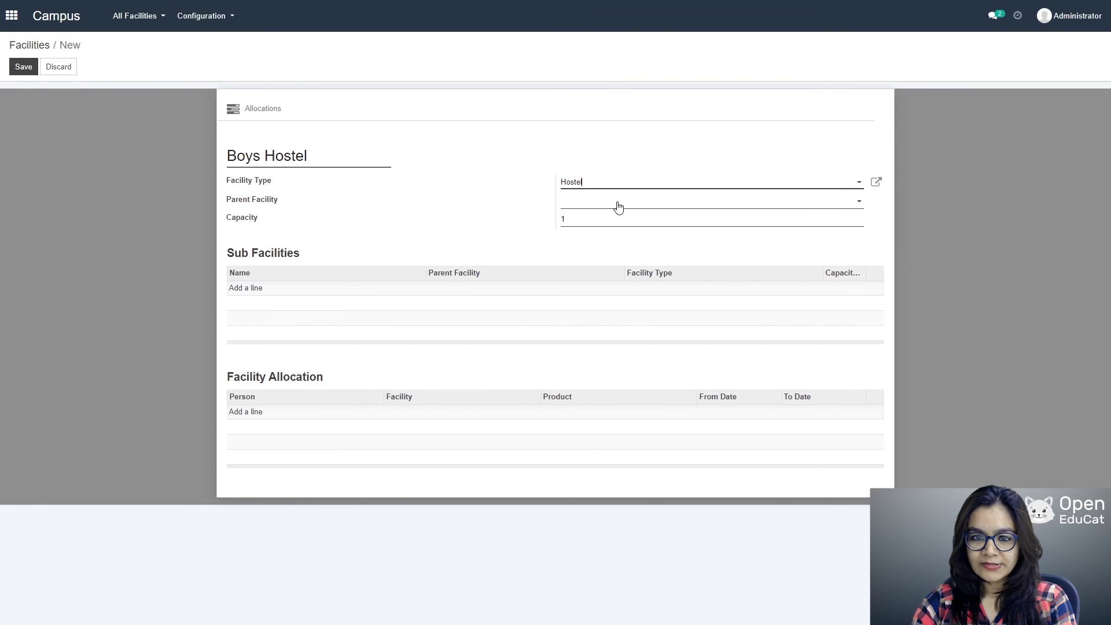
{"action": "left_click", "coordinate": [587, 222]}
{"action": "key", "text": "BackSpace"}
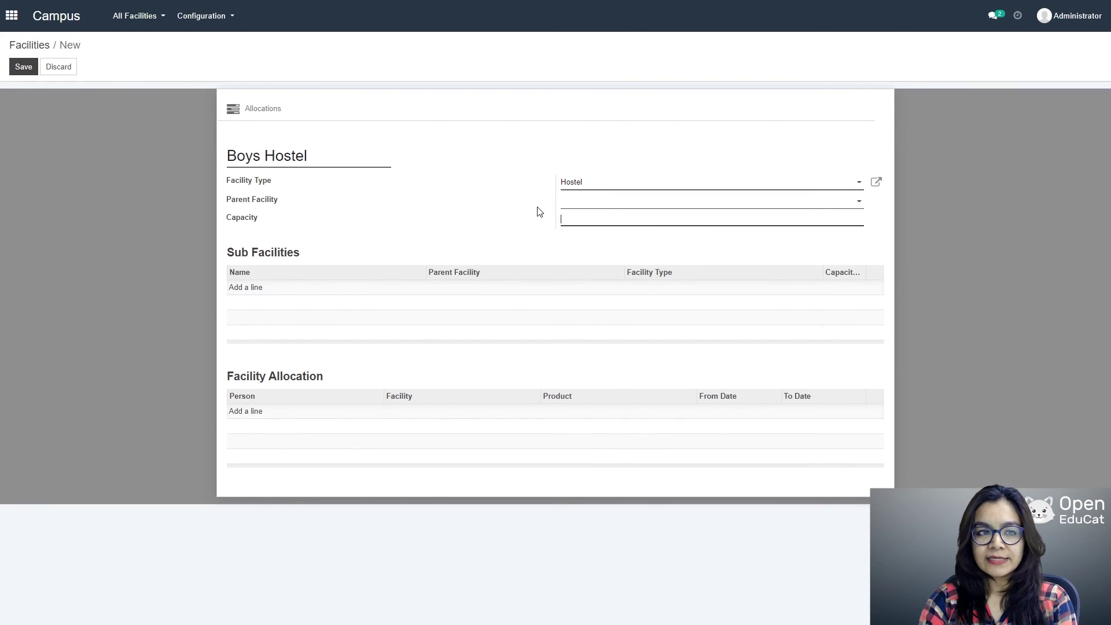
{"action": "type", "text": "02"}
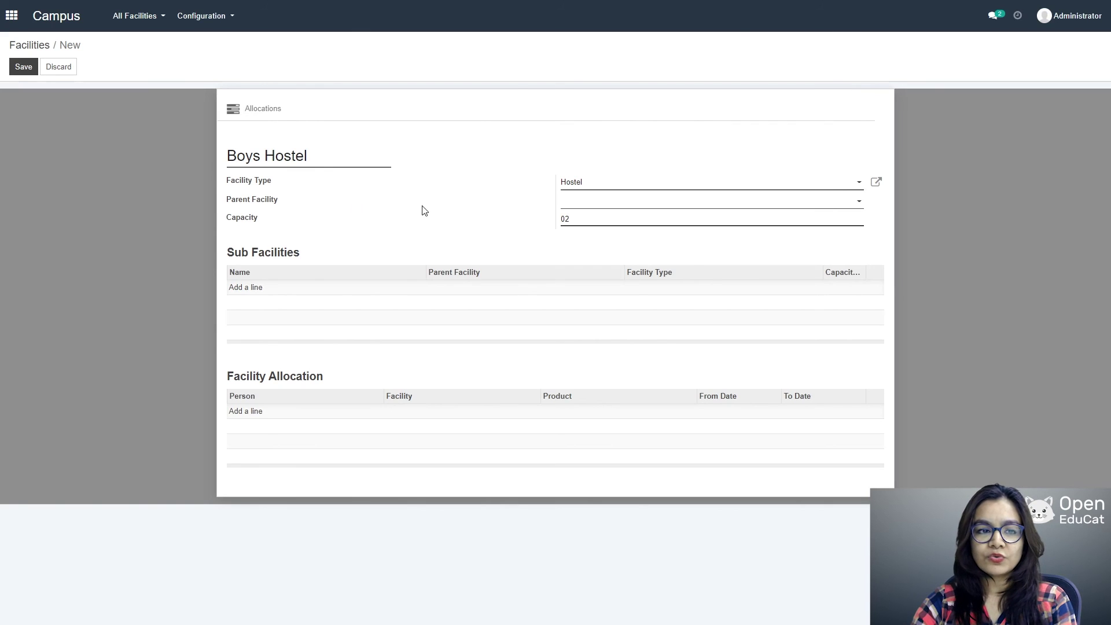
{"action": "left_click", "coordinate": [23, 67]}
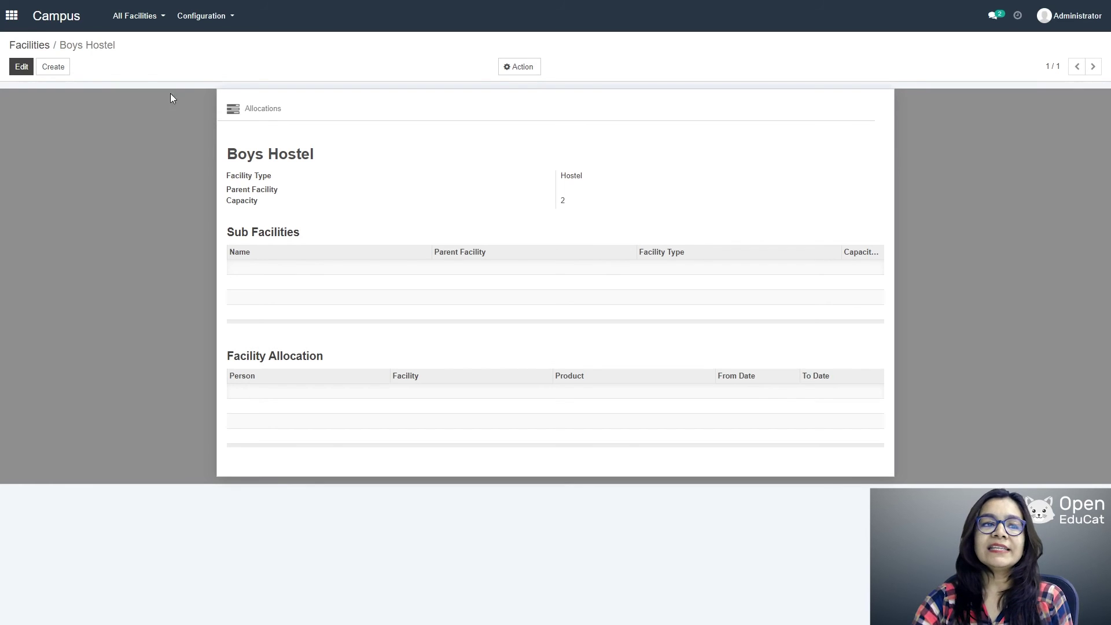
Step: Fill in new facility 'Room no 001': type Hostel, parent Boys Hostel, capacity 5
{"action": "left_click", "coordinate": [54, 71]}
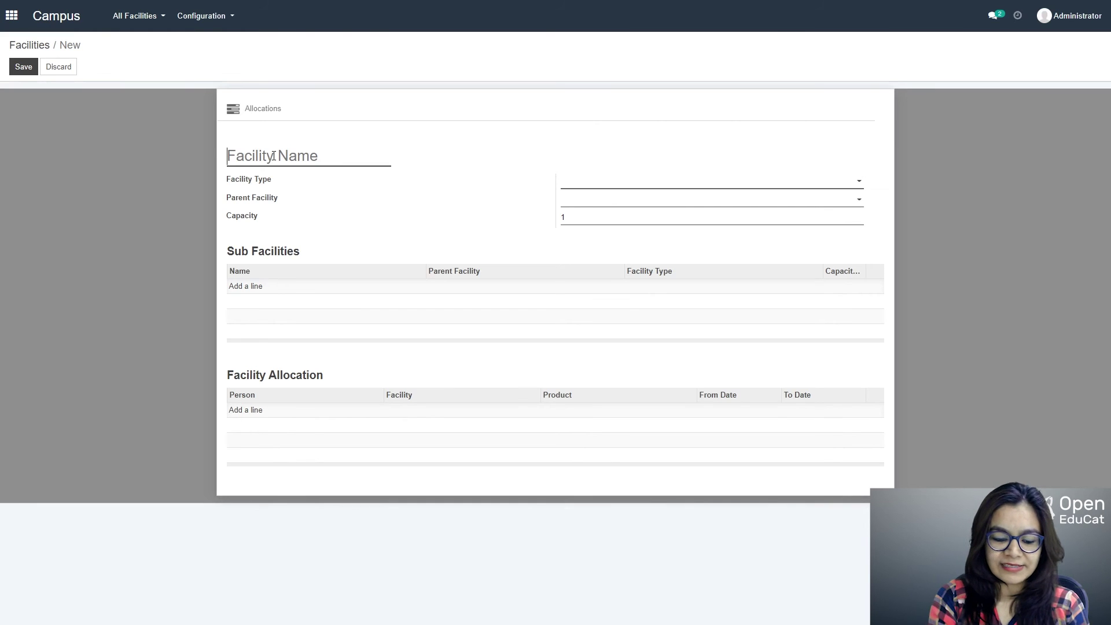
{"action": "type", "text": "Room no"}
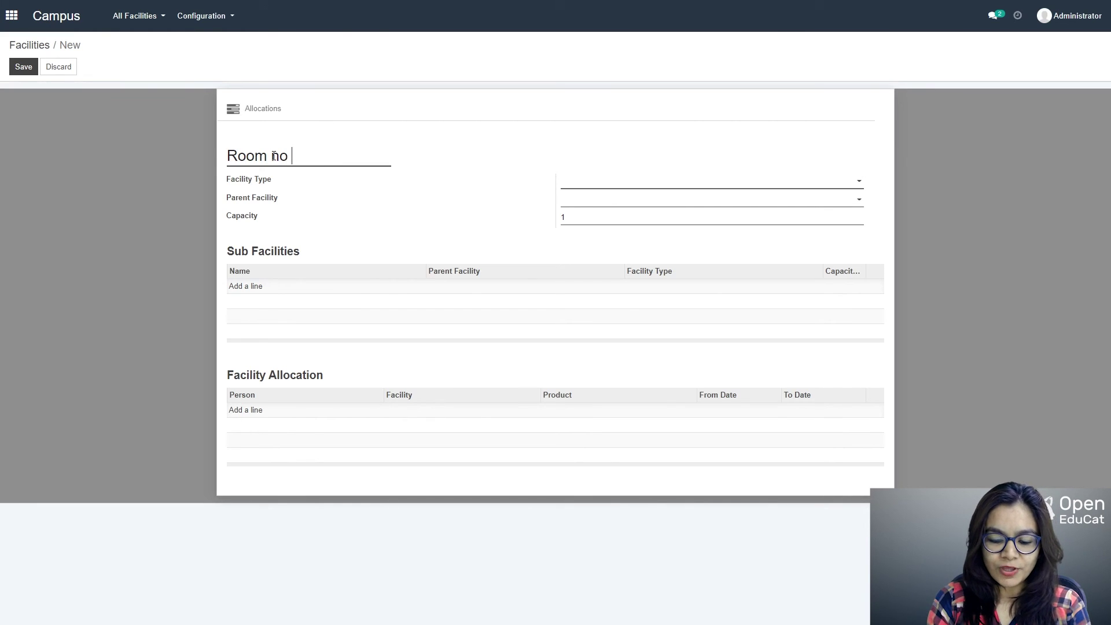
{"action": "type", "text": " 001"}
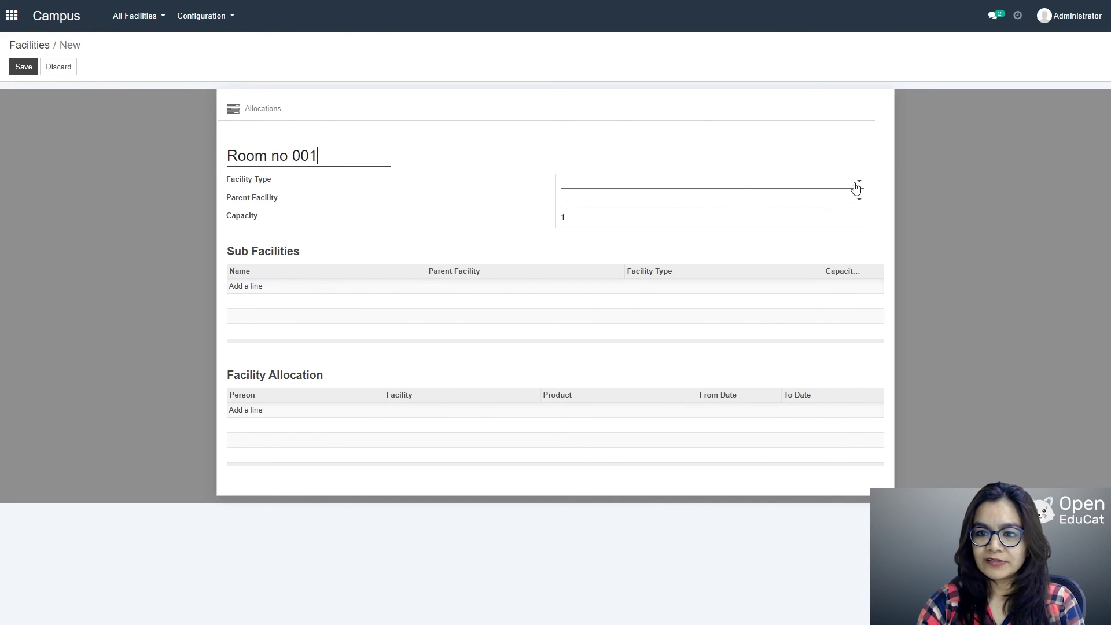
{"action": "left_click", "coordinate": [855, 184]}
{"action": "left_click", "coordinate": [612, 202]}
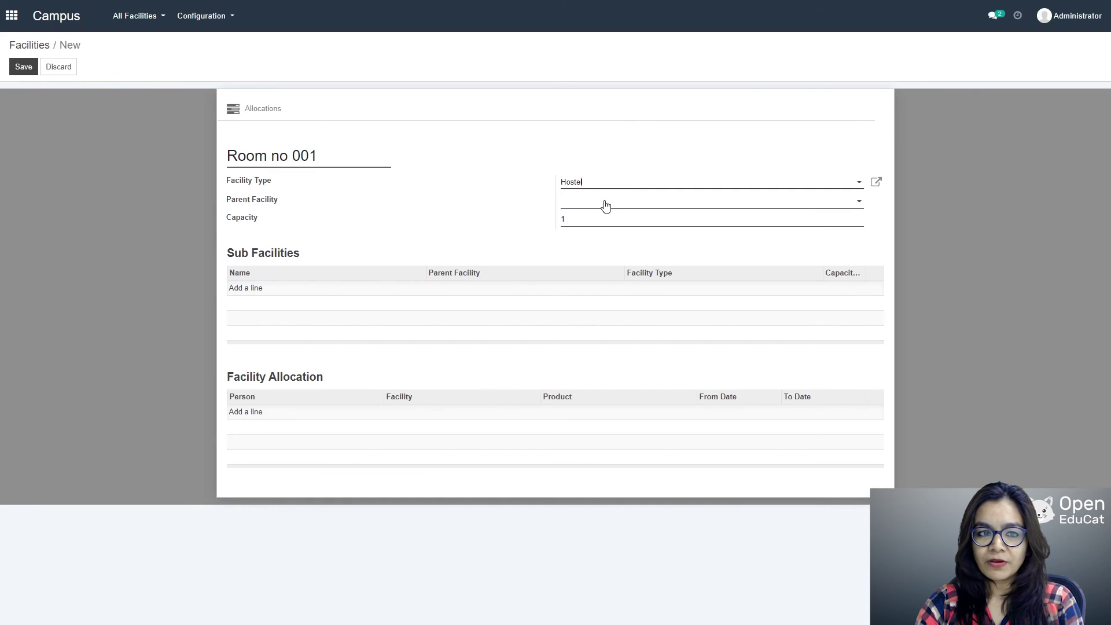
{"action": "left_click", "coordinate": [828, 200]}
{"action": "left_click", "coordinate": [646, 217]}
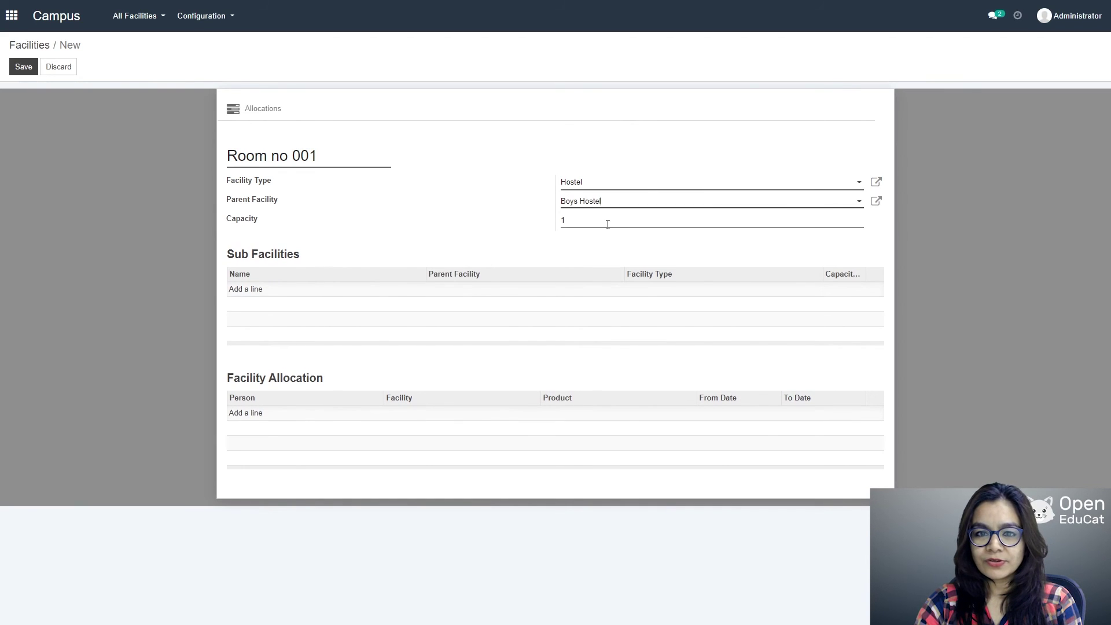
{"action": "left_click", "coordinate": [586, 222]}
{"action": "type", "text": "5"}
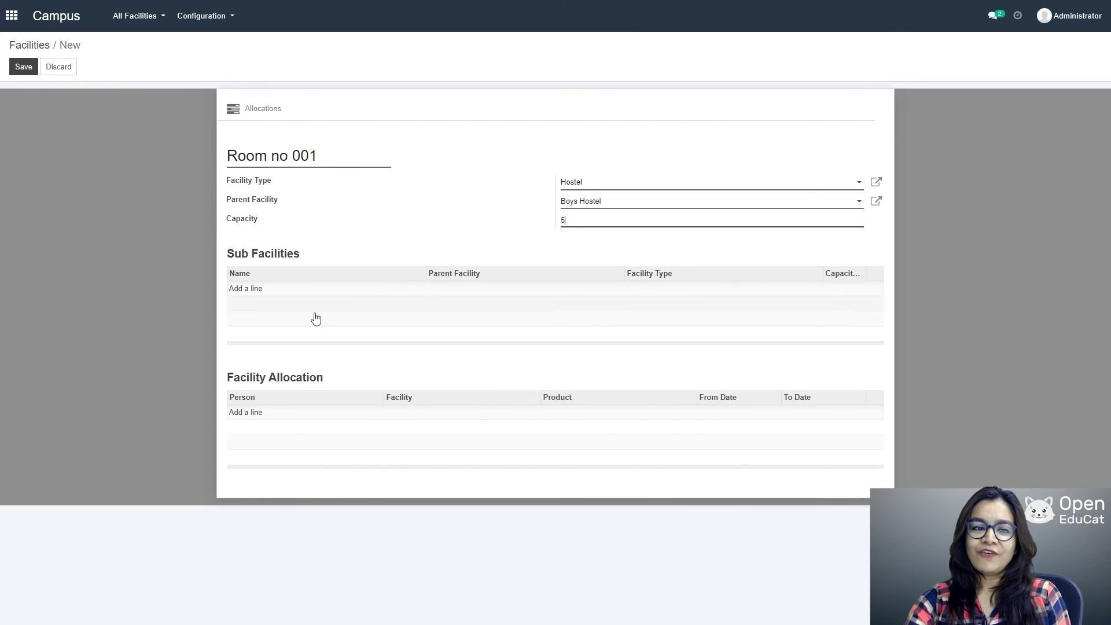
Step: Add an allocation line for the chosen student with facility Boys Hostel
{"action": "left_click", "coordinate": [255, 413]}
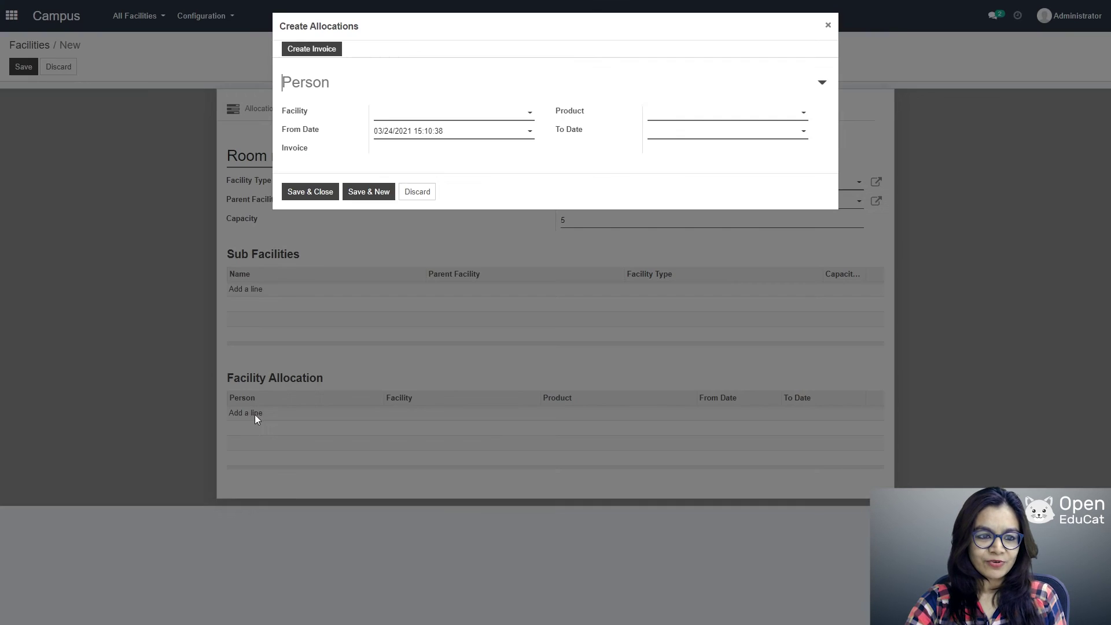
{"action": "left_click", "coordinate": [819, 86]}
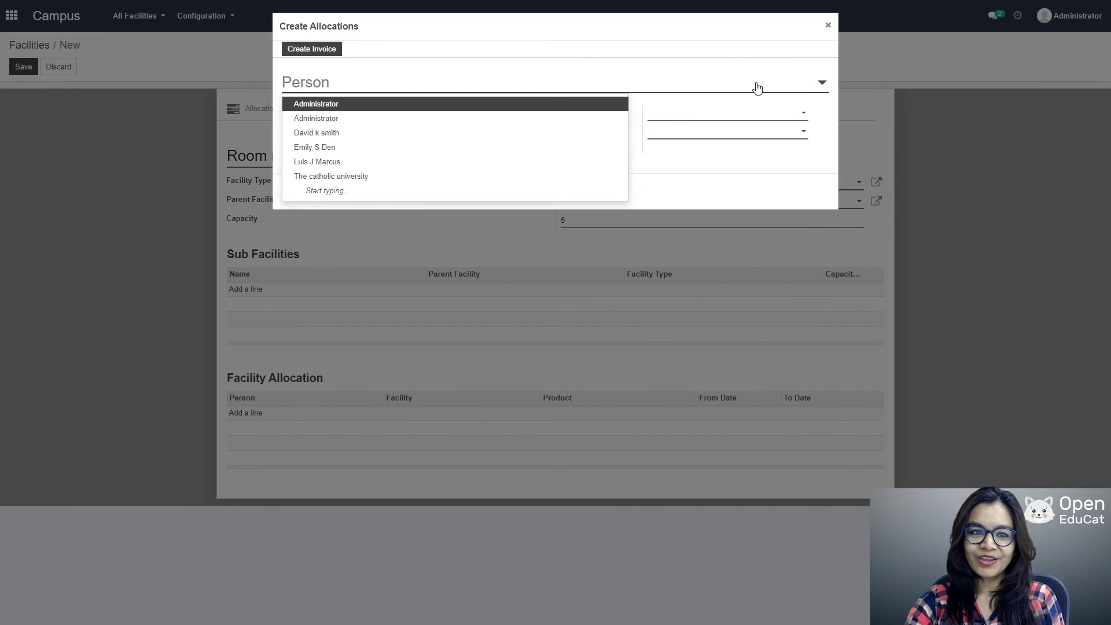
{"action": "left_click", "coordinate": [334, 134]}
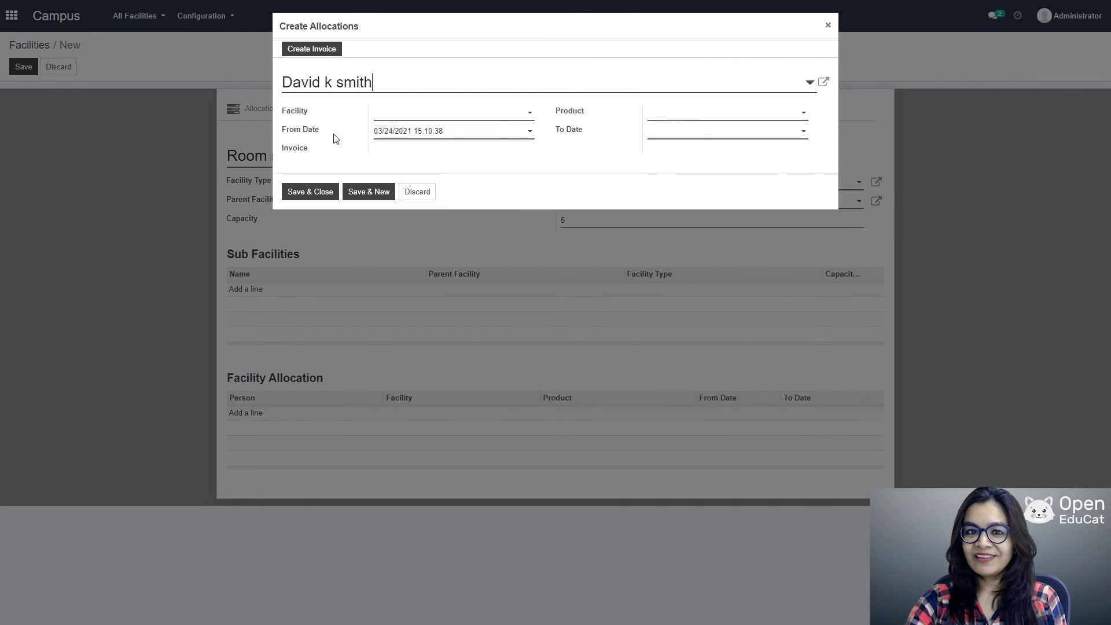
{"action": "left_click", "coordinate": [531, 113]}
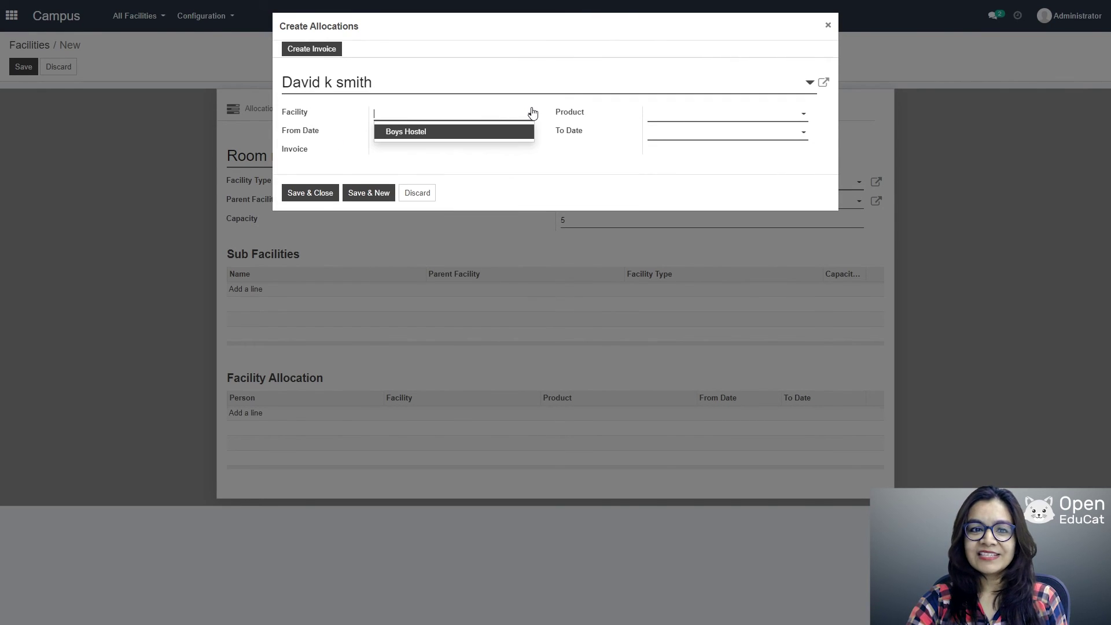
{"action": "left_click", "coordinate": [441, 133]}
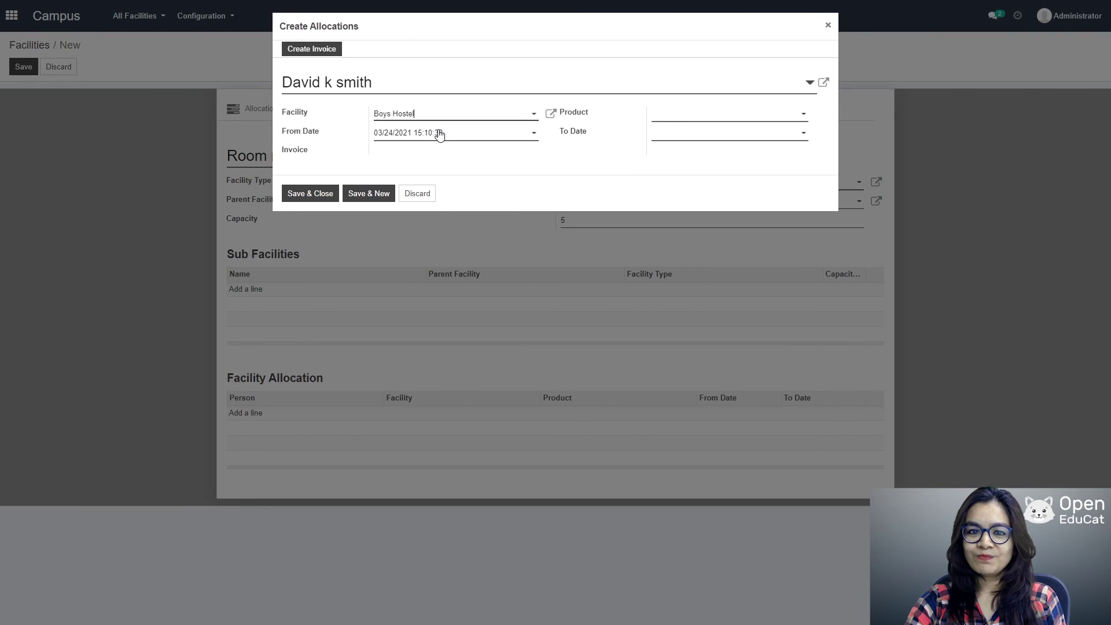
Step: Create a new product 'charge for hostel' for the allocation
{"action": "left_click", "coordinate": [800, 119]}
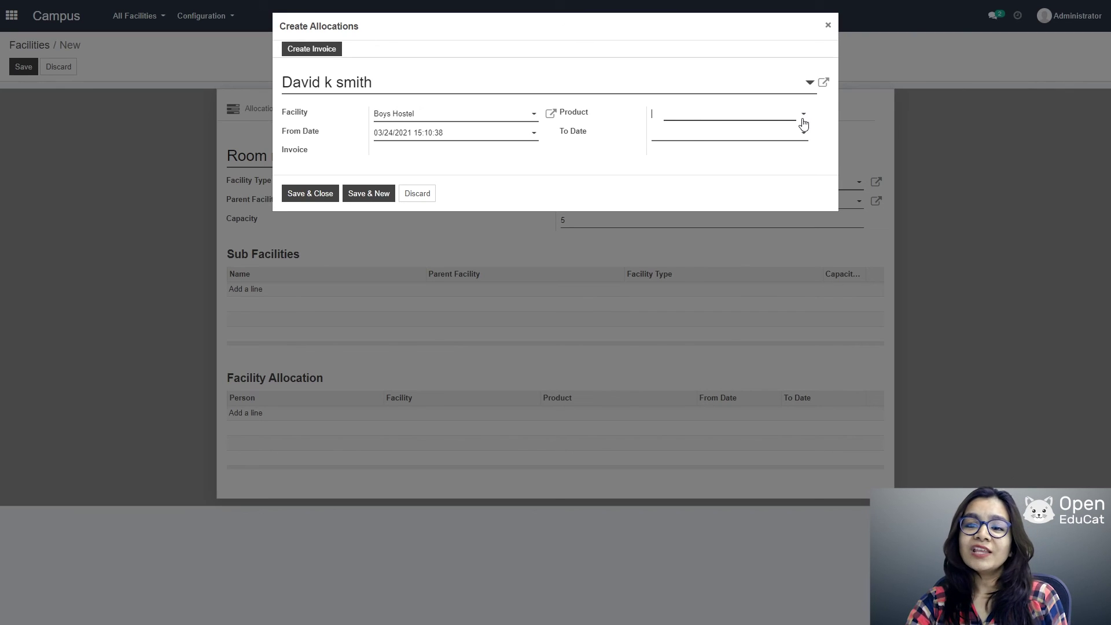
{"action": "left_click", "coordinate": [683, 110]}
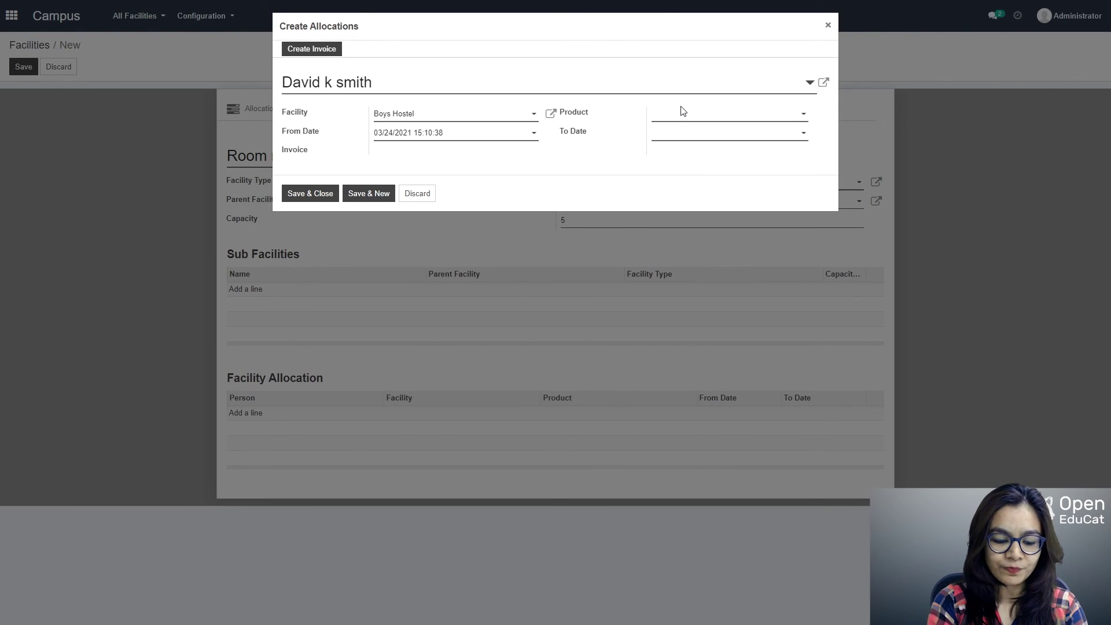
{"action": "left_click", "coordinate": [681, 115]}
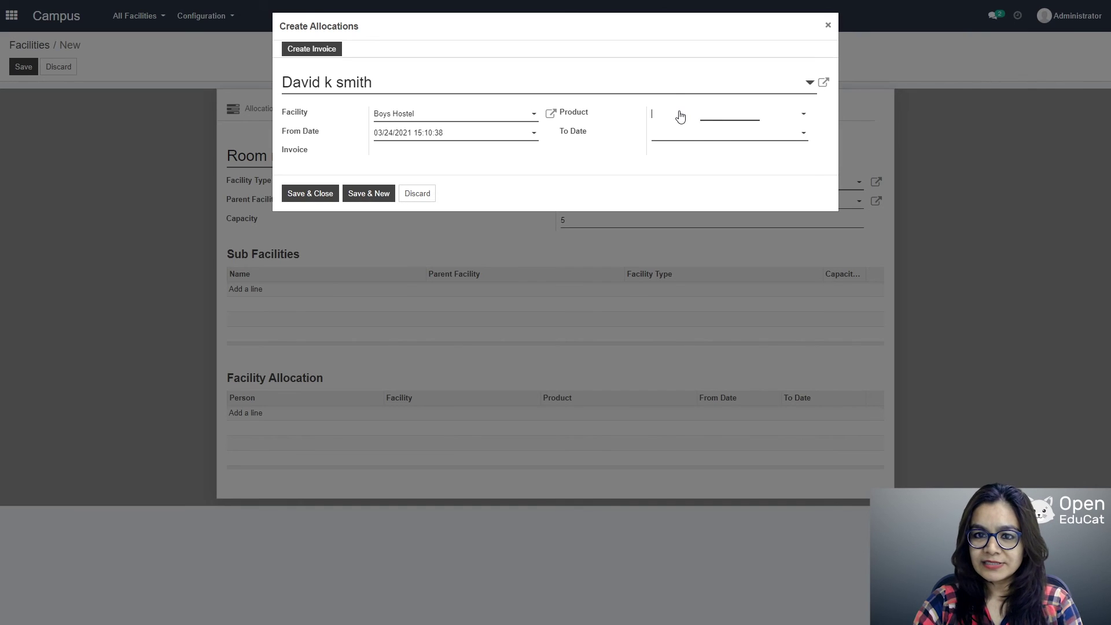
{"action": "type", "text": "charge fo"}
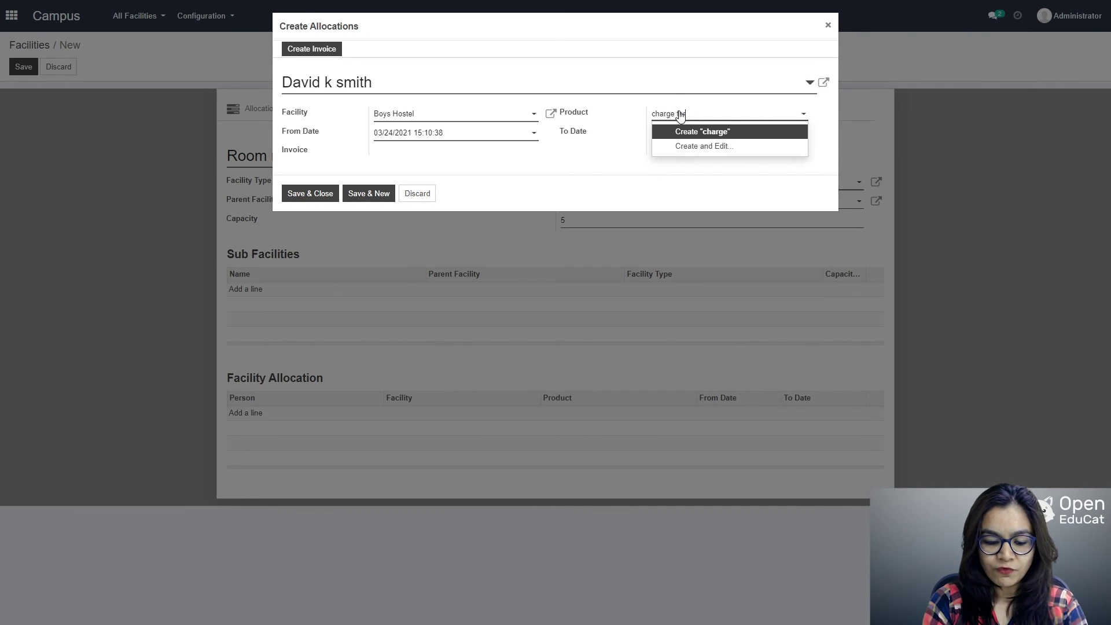
{"action": "type", "text": "r hoste"}
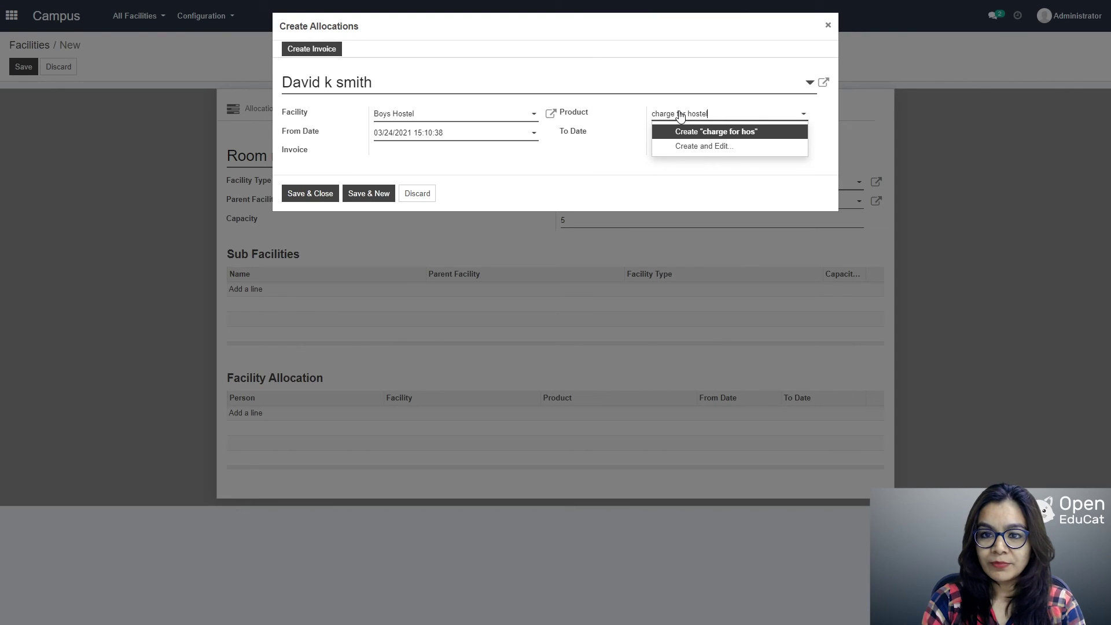
{"action": "type", "text": "l"}
{"action": "left_click", "coordinate": [704, 132]}
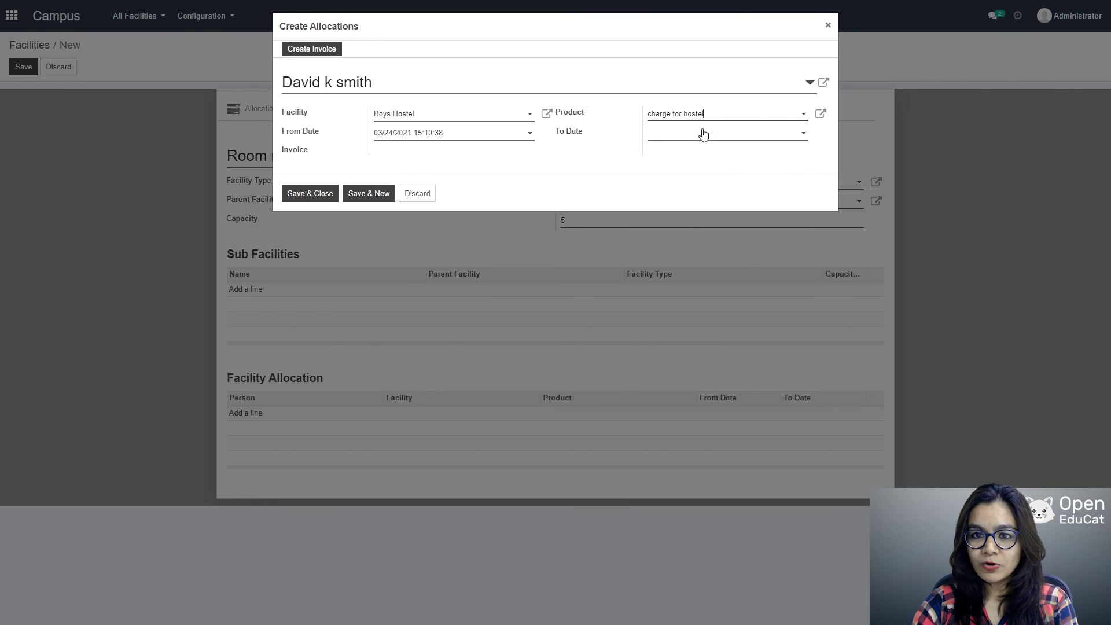
Step: Make 'charge for hostel' a Service priced 100 with internal reference 'charge for hostel', and save
{"action": "left_click", "coordinate": [820, 113]}
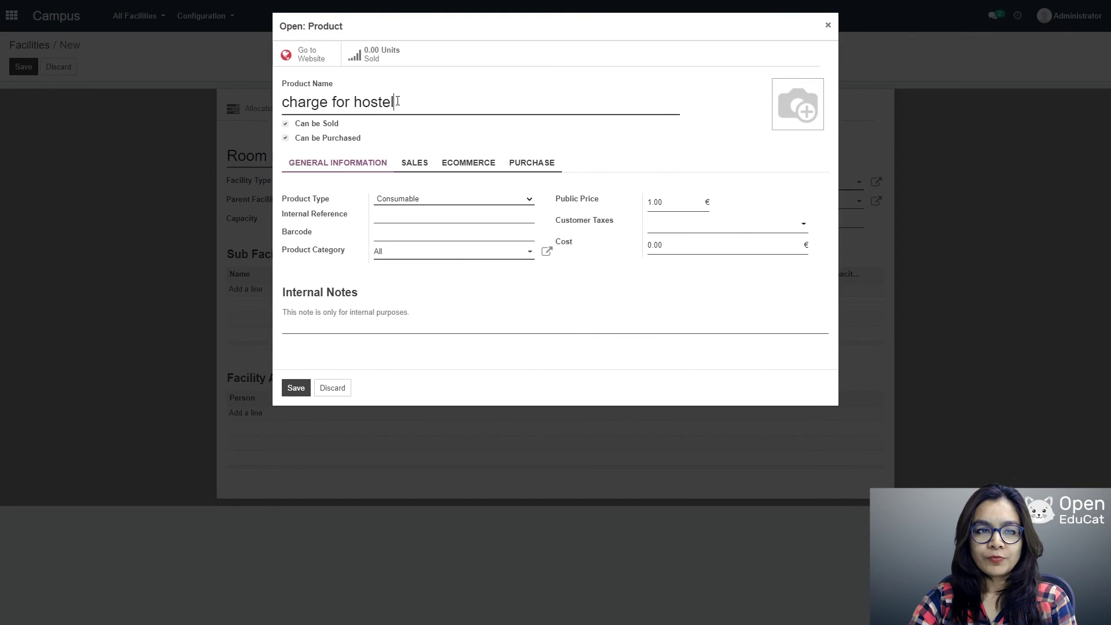
{"action": "left_click_drag", "start_coordinate": [415, 103], "coordinate": [247, 94]}
{"action": "key", "text": "ctrl+c"}
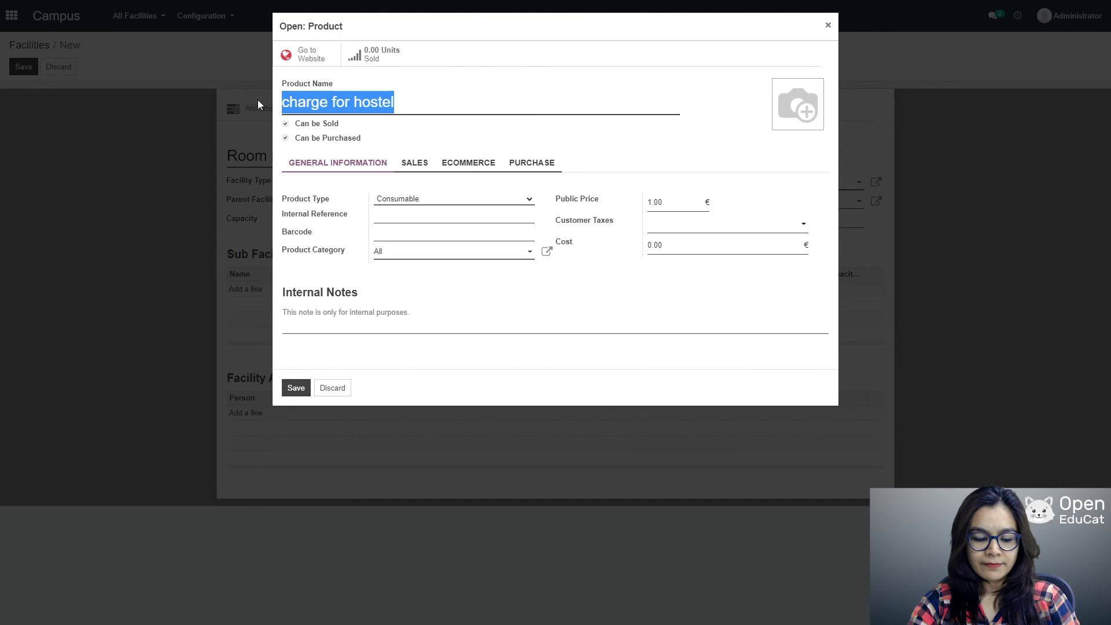
{"action": "left_click", "coordinate": [384, 219]}
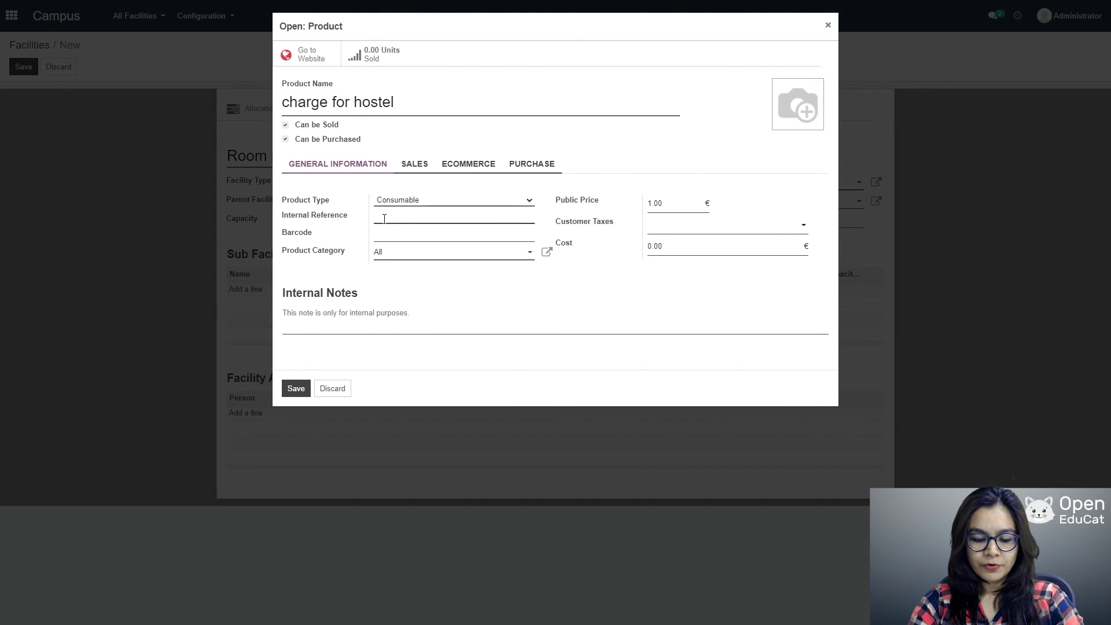
{"action": "key", "text": "ctrl+v"}
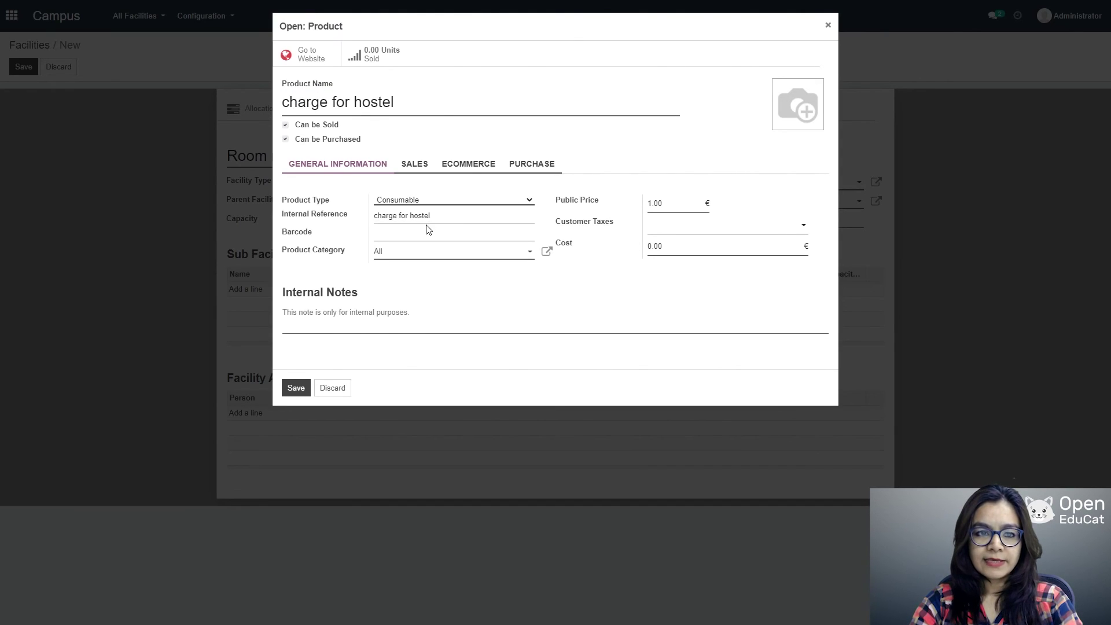
{"action": "left_click", "coordinate": [428, 229]}
{"action": "left_click", "coordinate": [409, 233]}
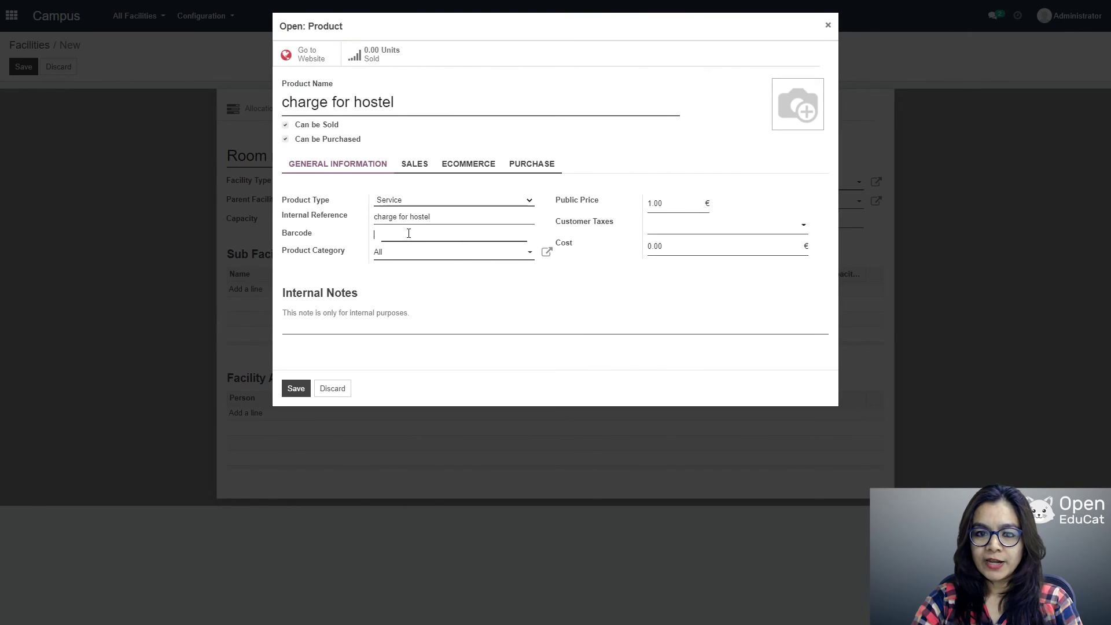
{"action": "left_click", "coordinate": [657, 202]}
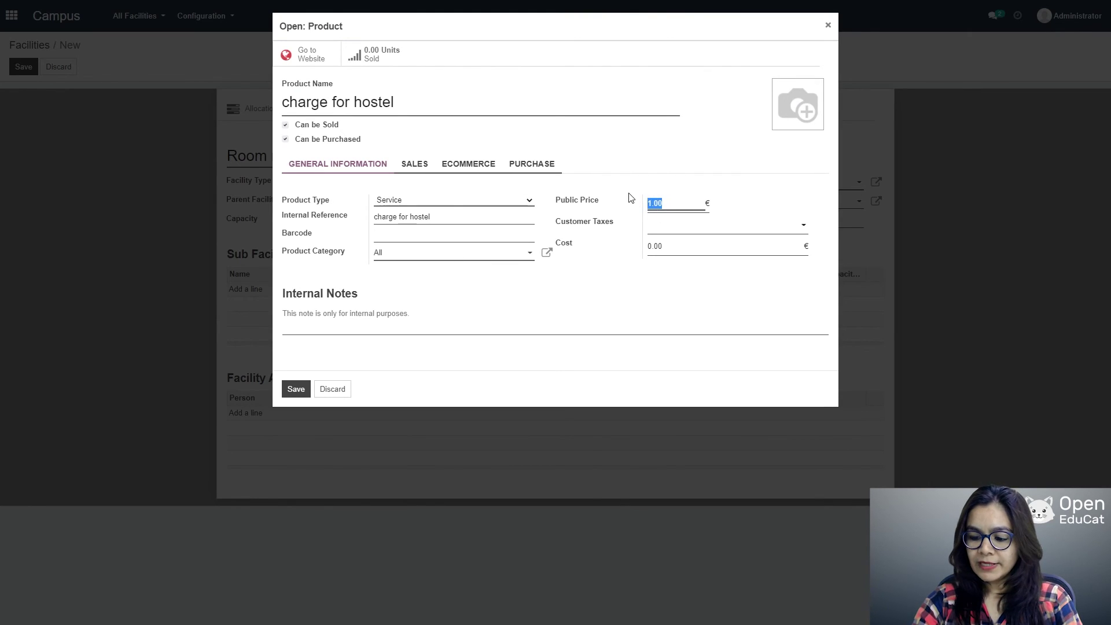
{"action": "type", "text": "100"}
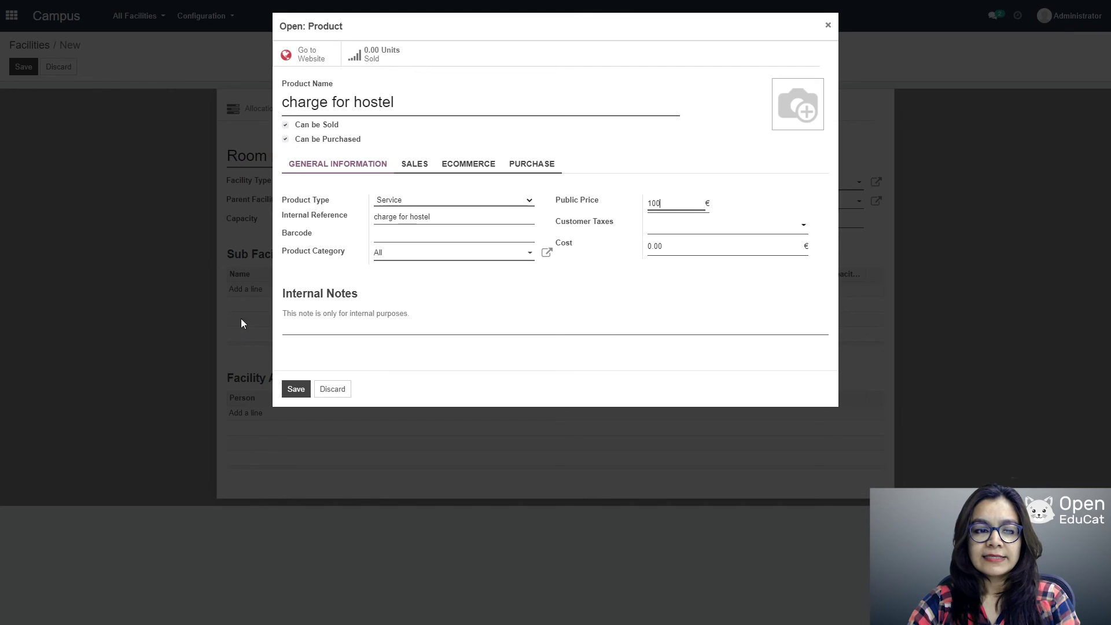
{"action": "left_click", "coordinate": [294, 389]}
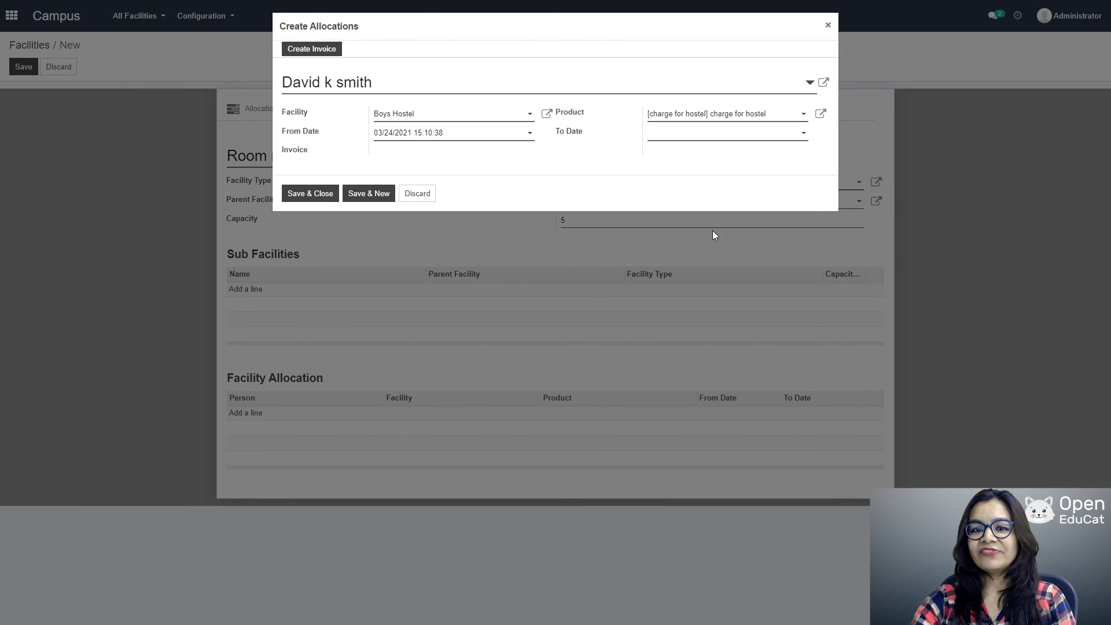
Step: Set the allocation end date to June 30, 2021, then save the allocation and Room no 001
{"action": "left_click", "coordinate": [802, 135]}
{"action": "left_click", "coordinate": [770, 152]}
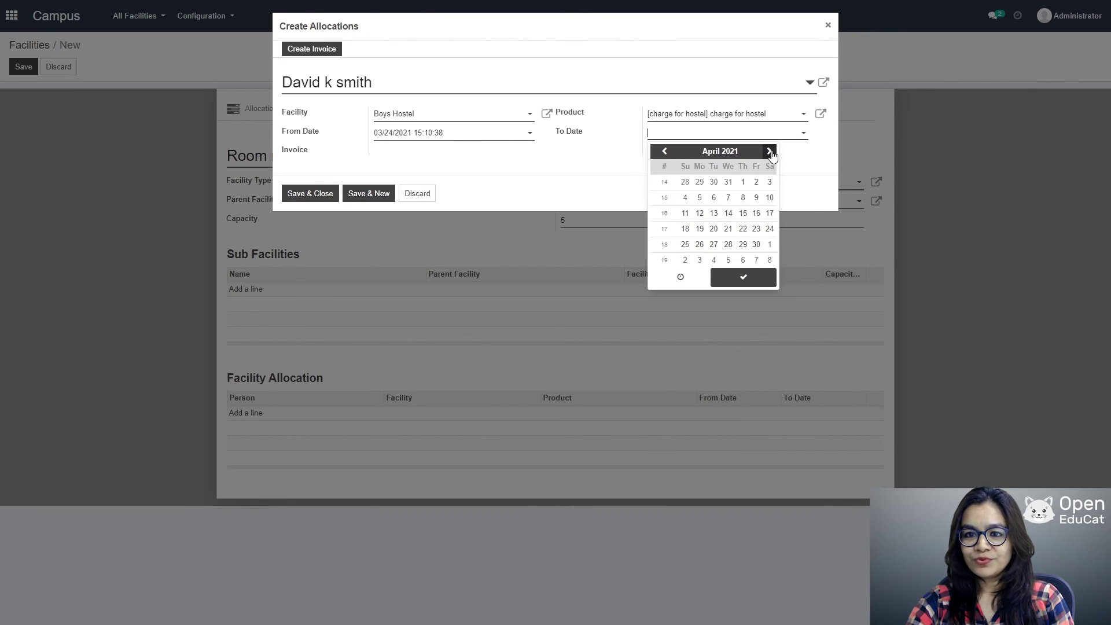
{"action": "left_click", "coordinate": [770, 151]}
{"action": "left_click", "coordinate": [770, 152]}
{"action": "left_click", "coordinate": [729, 245]}
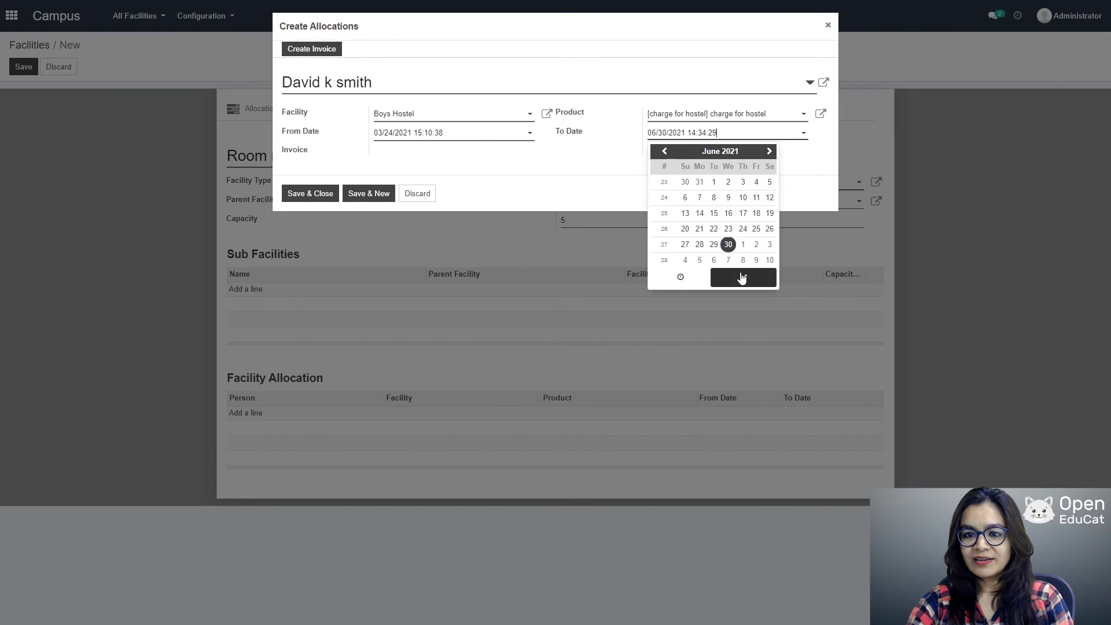
{"action": "left_click", "coordinate": [742, 276]}
{"action": "left_click", "coordinate": [310, 195]}
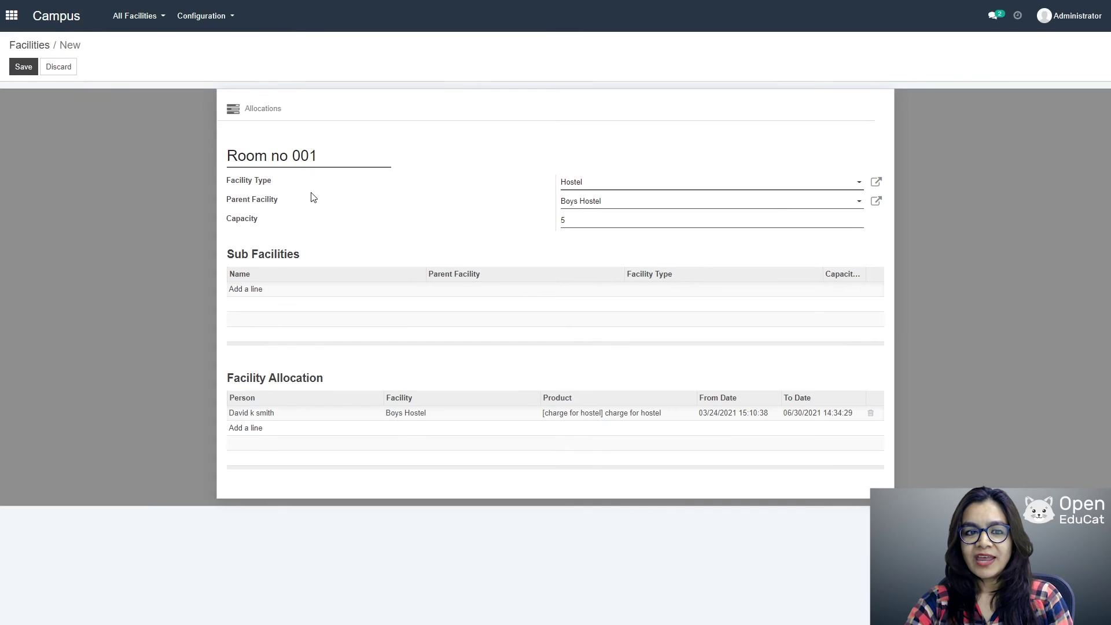
{"action": "left_click", "coordinate": [21, 68]}
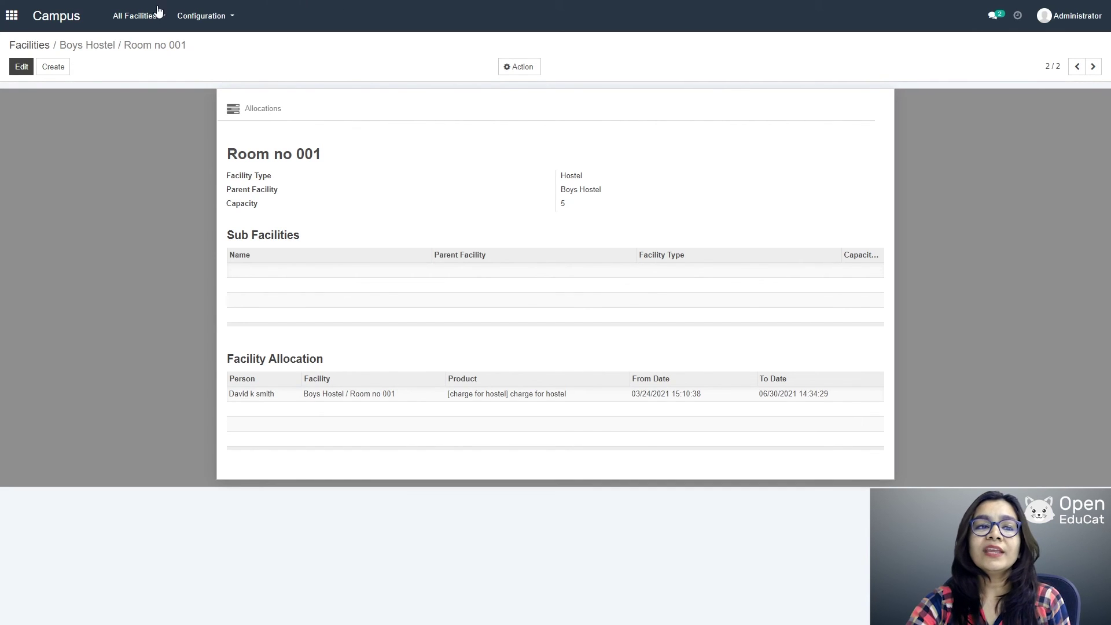
Step: Review the calendar under All Facilities > Facility Allocations, then return to the main apps menu
{"action": "left_click", "coordinate": [140, 19]}
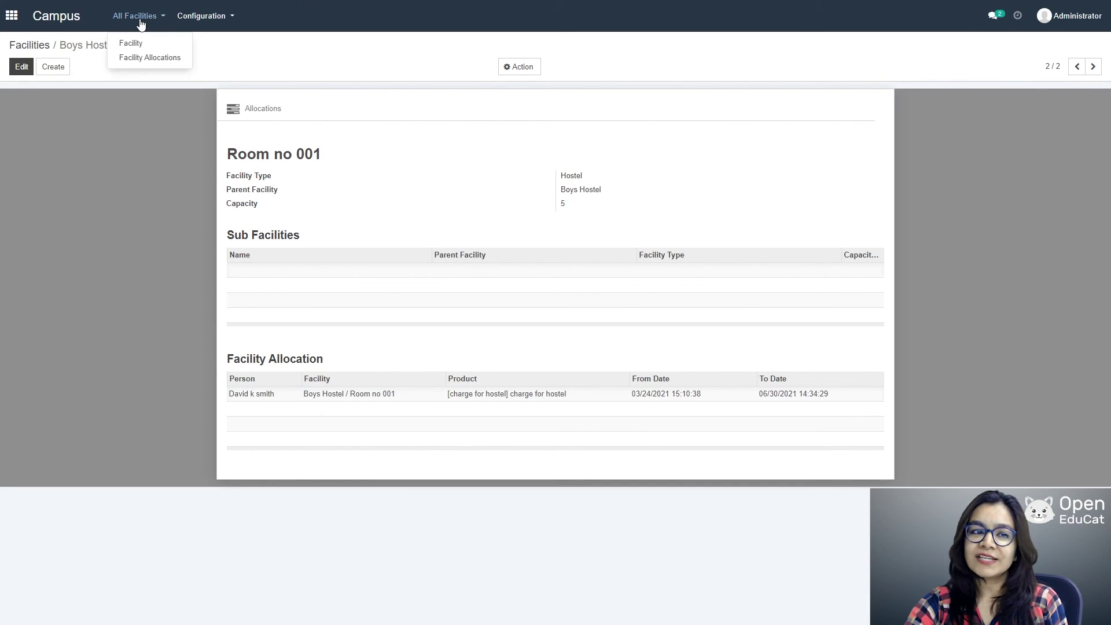
{"action": "left_click", "coordinate": [134, 59]}
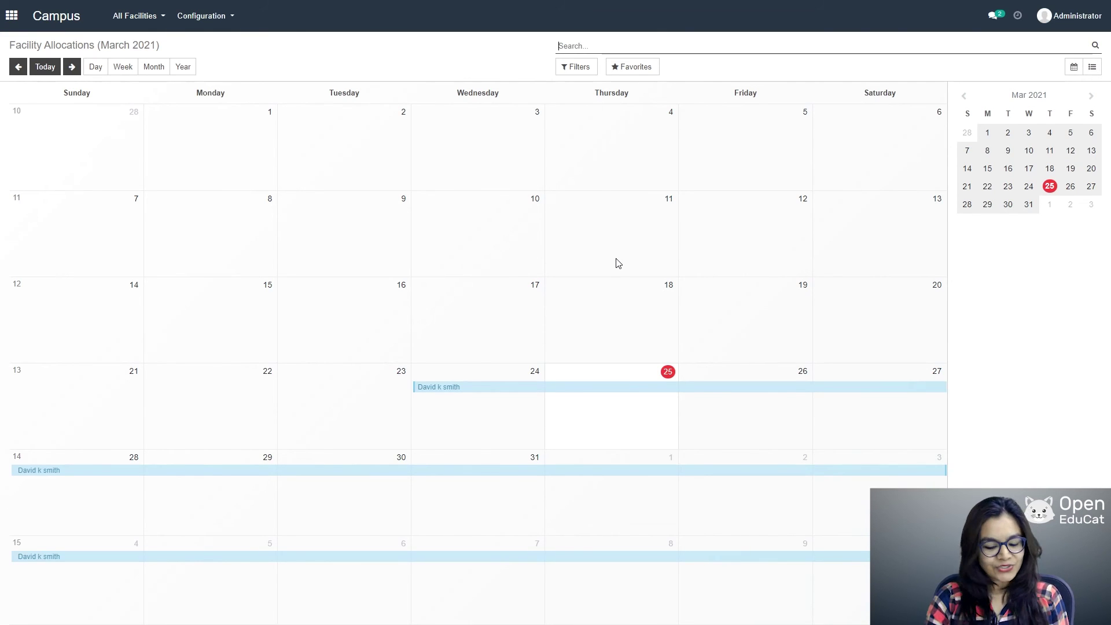
{"action": "left_click", "coordinate": [11, 16]}
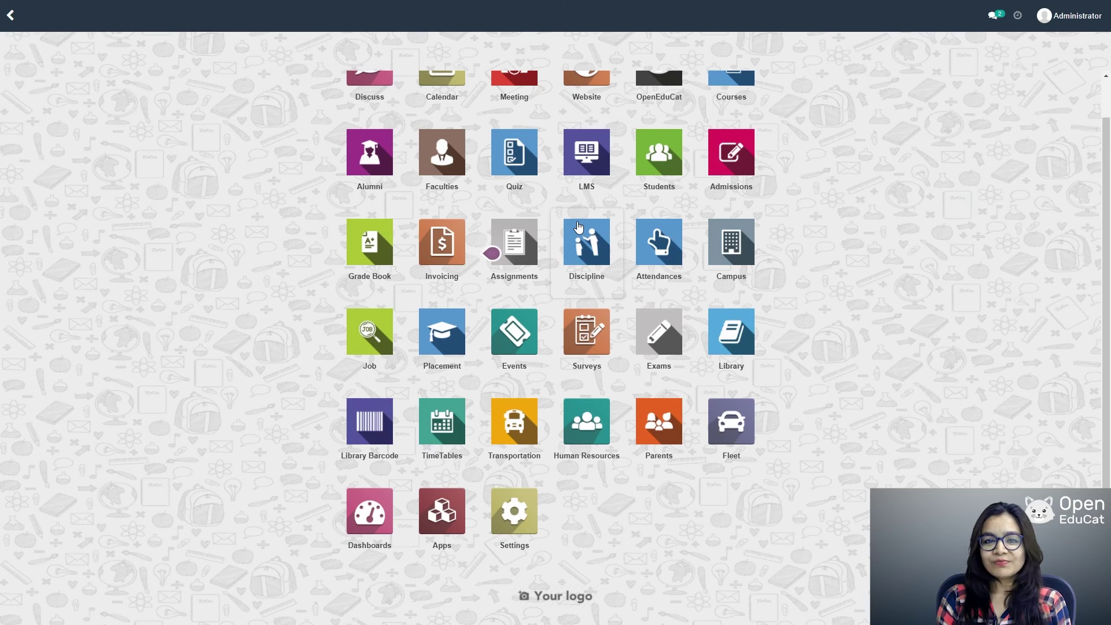
Step: Start a new record in the Alumni app named 'ALumni 2022'
{"action": "left_click", "coordinate": [377, 146]}
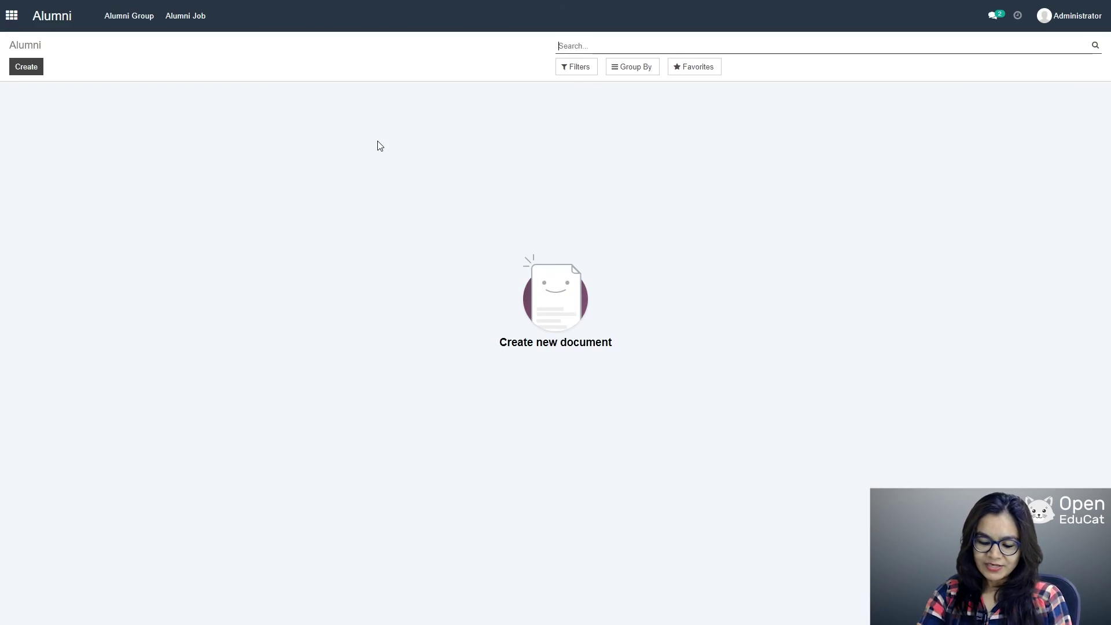
{"action": "left_click", "coordinate": [21, 69]}
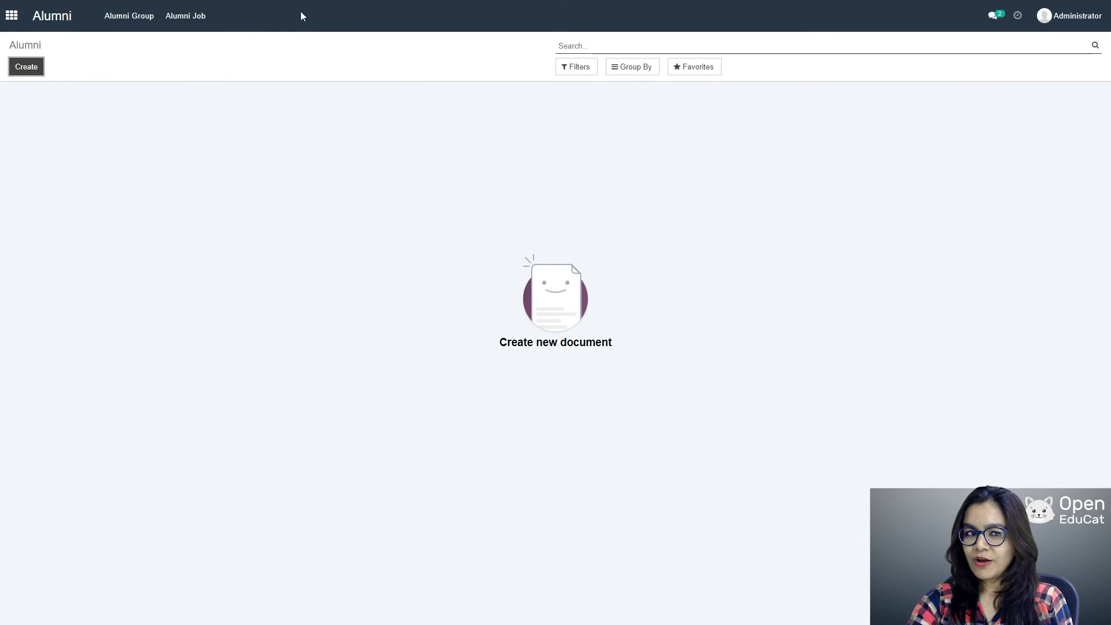
{"action": "left_click", "coordinate": [26, 66]}
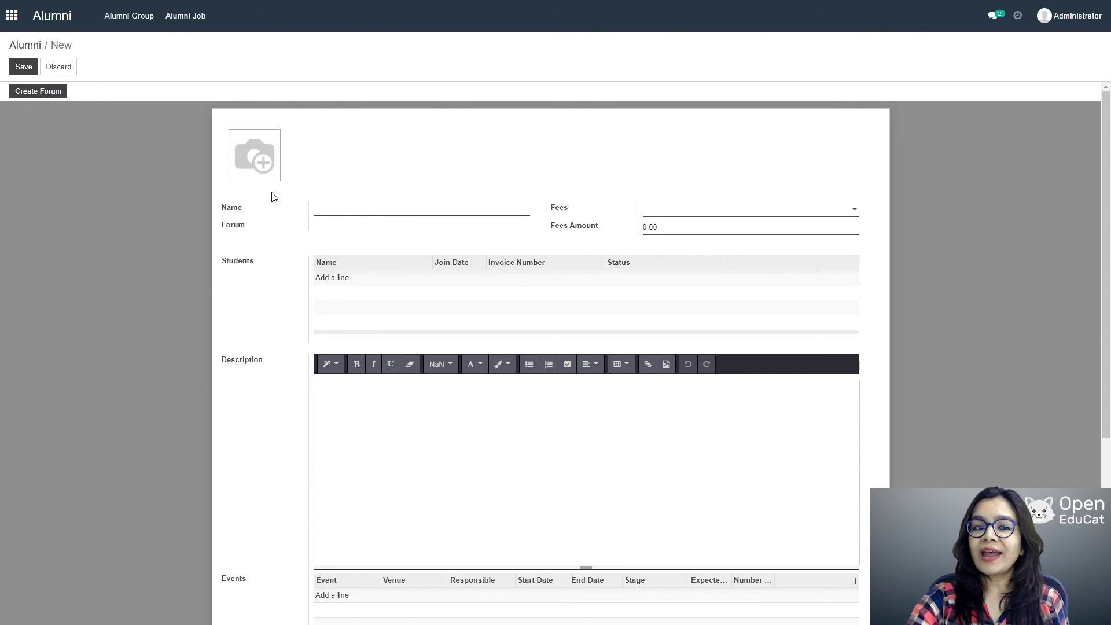
{"action": "mouse_move", "coordinate": [264, 173]}
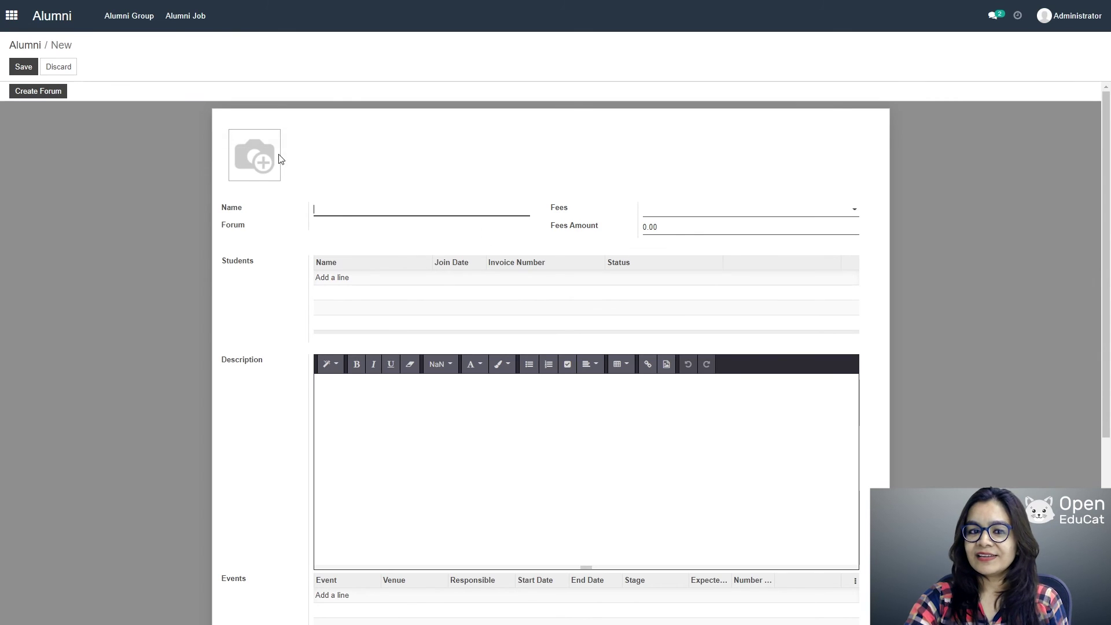
{"action": "left_click", "coordinate": [366, 209]}
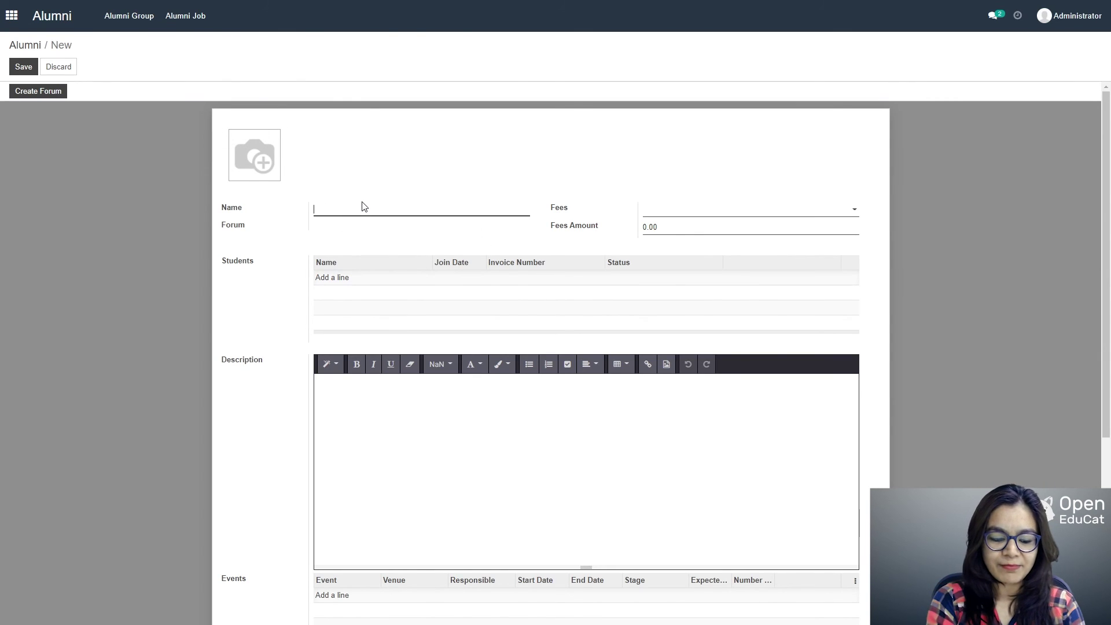
{"action": "type", "text": "A"}
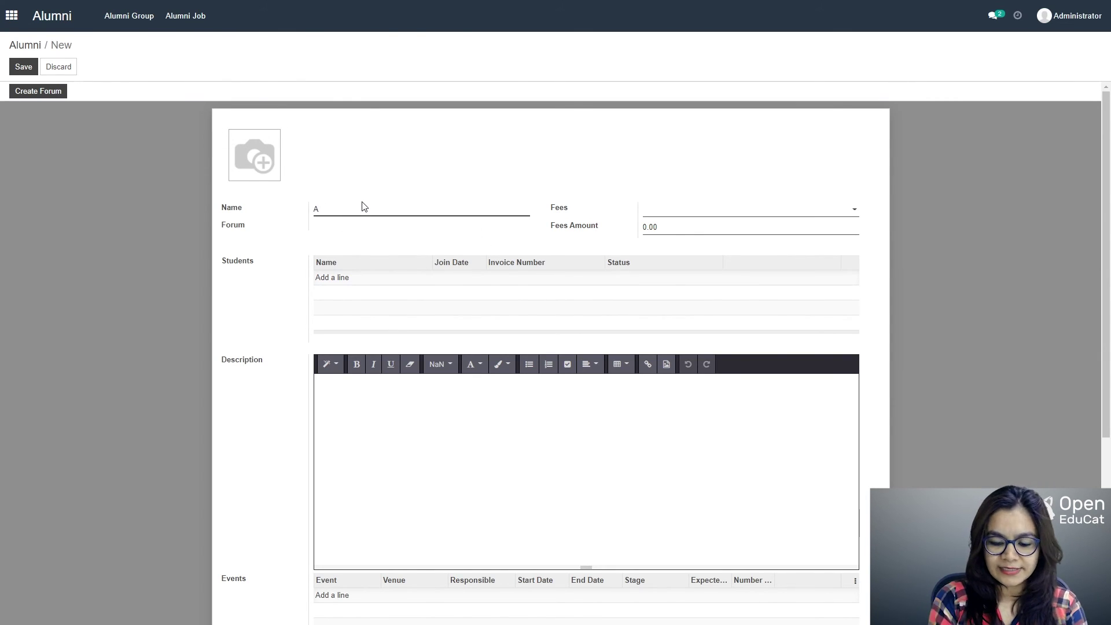
{"action": "type", "text": "LUM"}
{"action": "key", "text": "BackSpace"}
{"action": "key", "text": "BackSpace"}
{"action": "type", "text": "umni"}
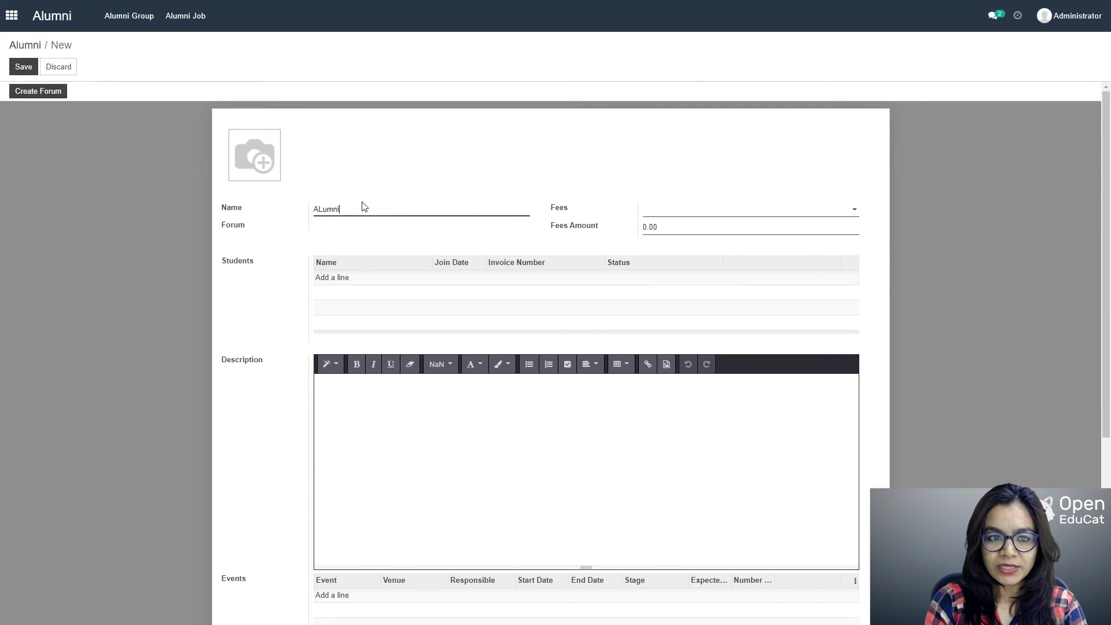
{"action": "type", "text": " 2022"}
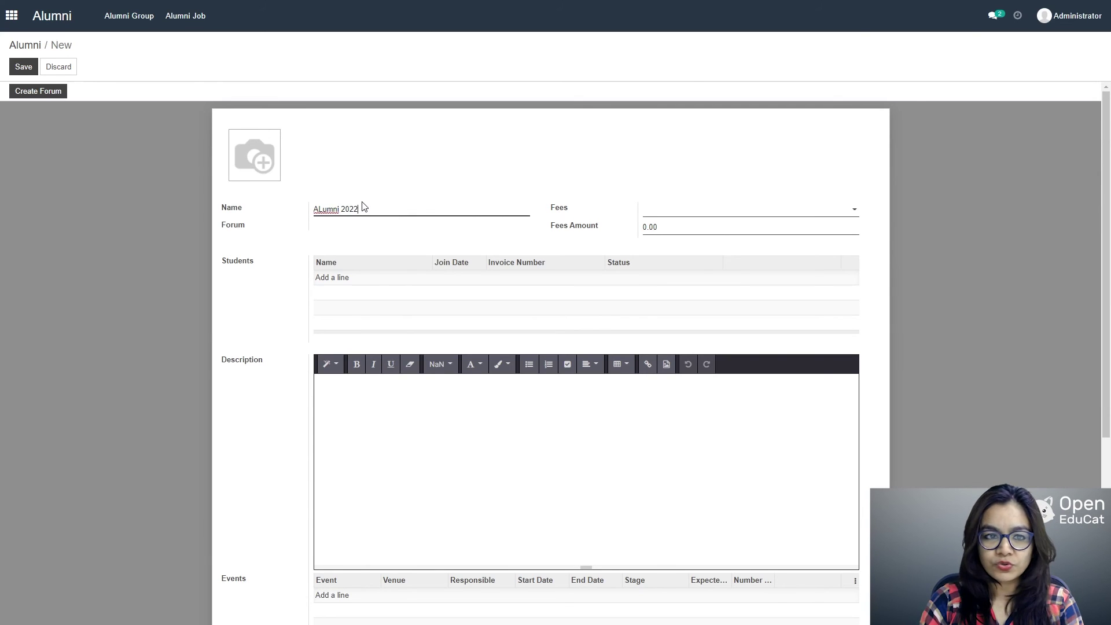
Step: Set the fees to general fees with a fees amount of 500
{"action": "left_click", "coordinate": [797, 215]}
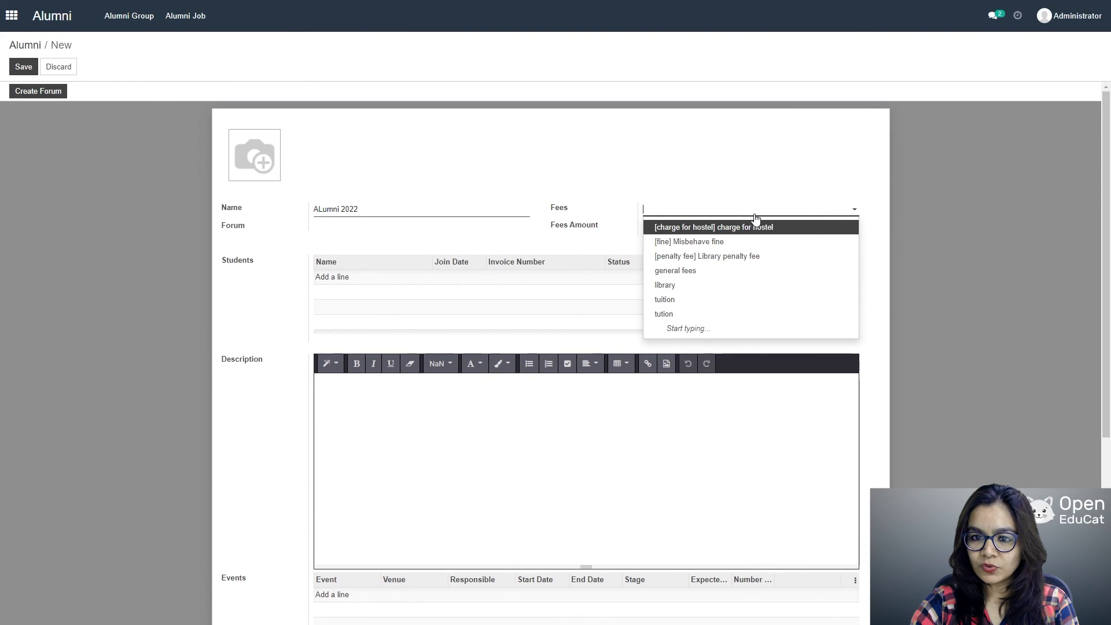
{"action": "left_click", "coordinate": [700, 270]}
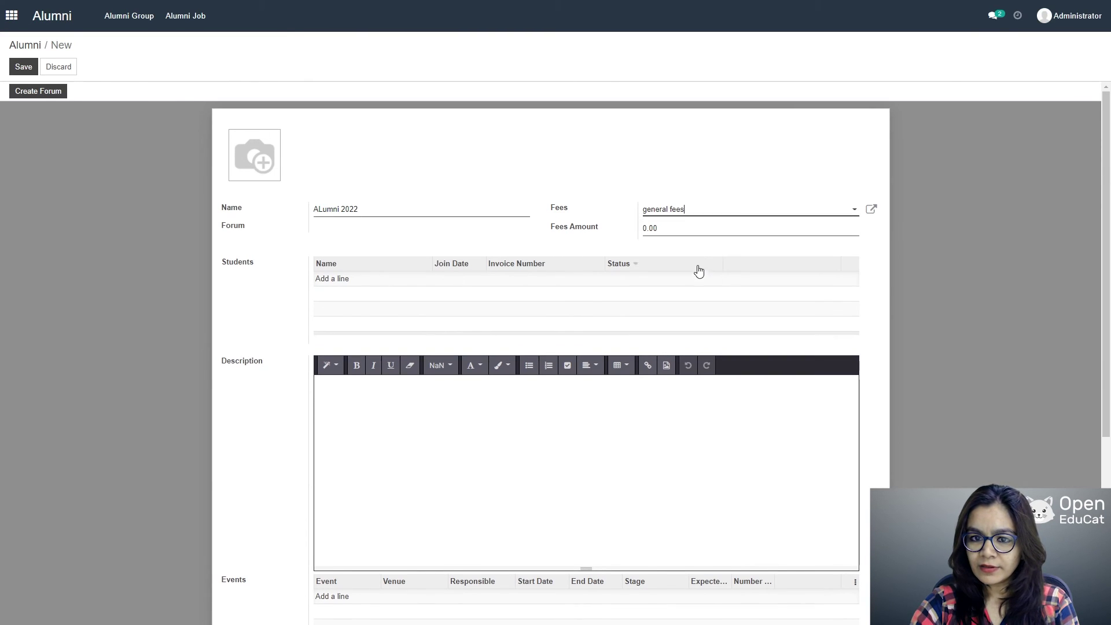
{"action": "left_click", "coordinate": [667, 227]}
{"action": "type", "text": "500"}
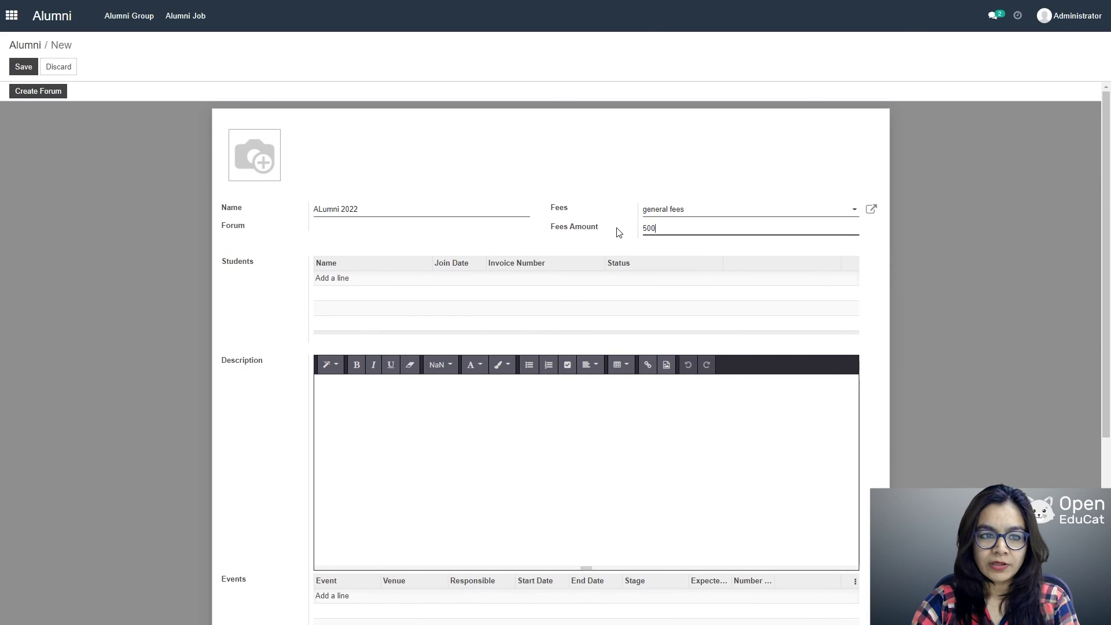
Step: Add two students to the alumni group and start a new event line
{"action": "left_click", "coordinate": [335, 282]}
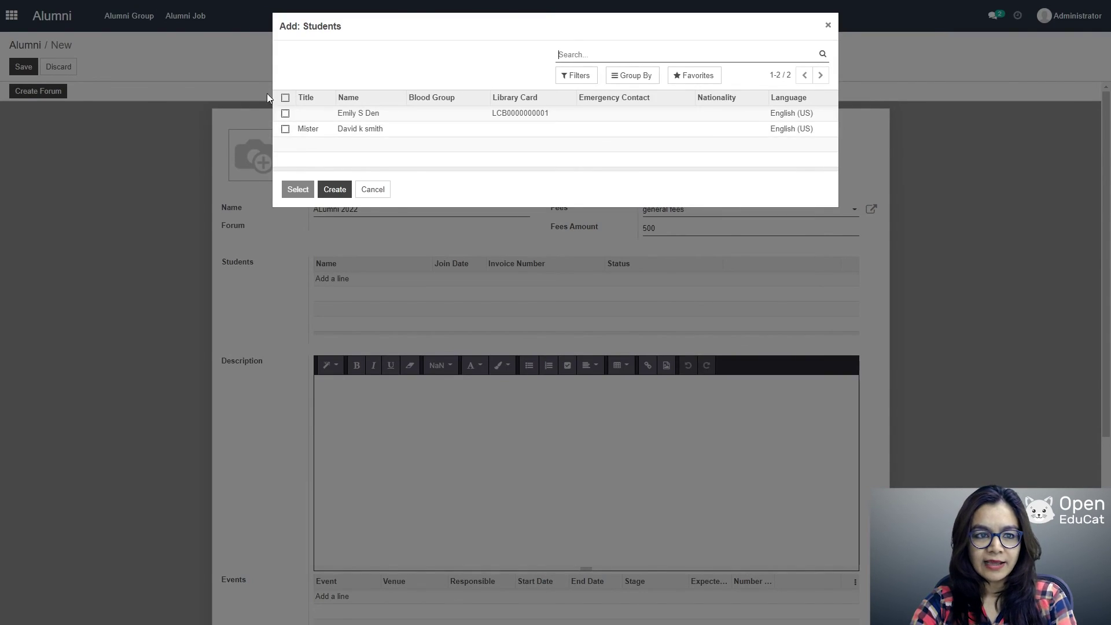
{"action": "left_click", "coordinate": [285, 114]}
{"action": "left_click", "coordinate": [285, 129]}
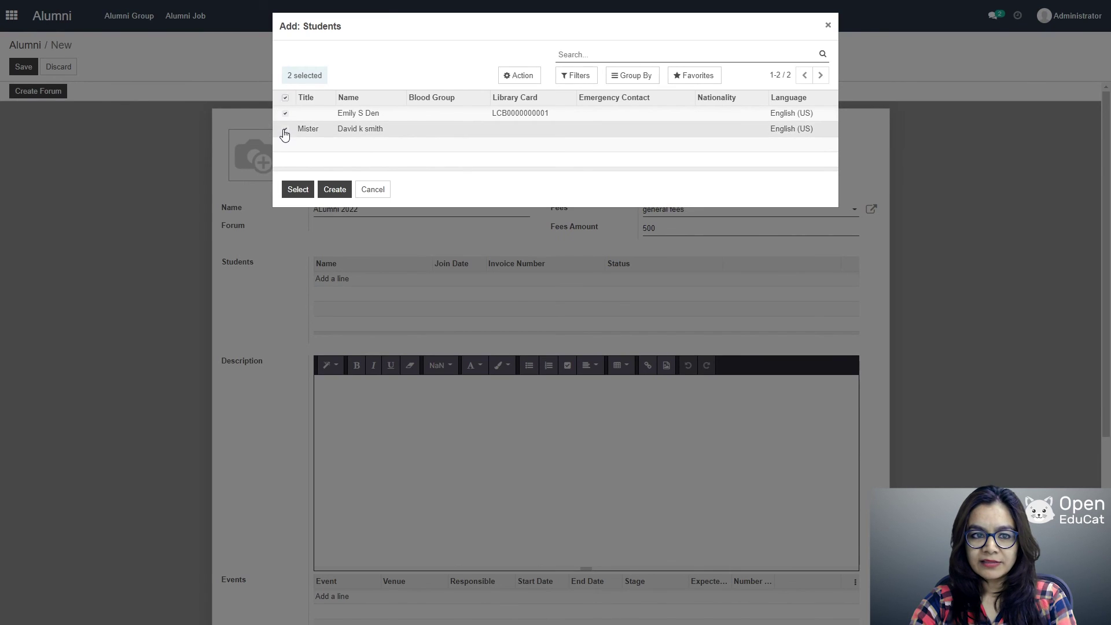
{"action": "left_click", "coordinate": [308, 191]}
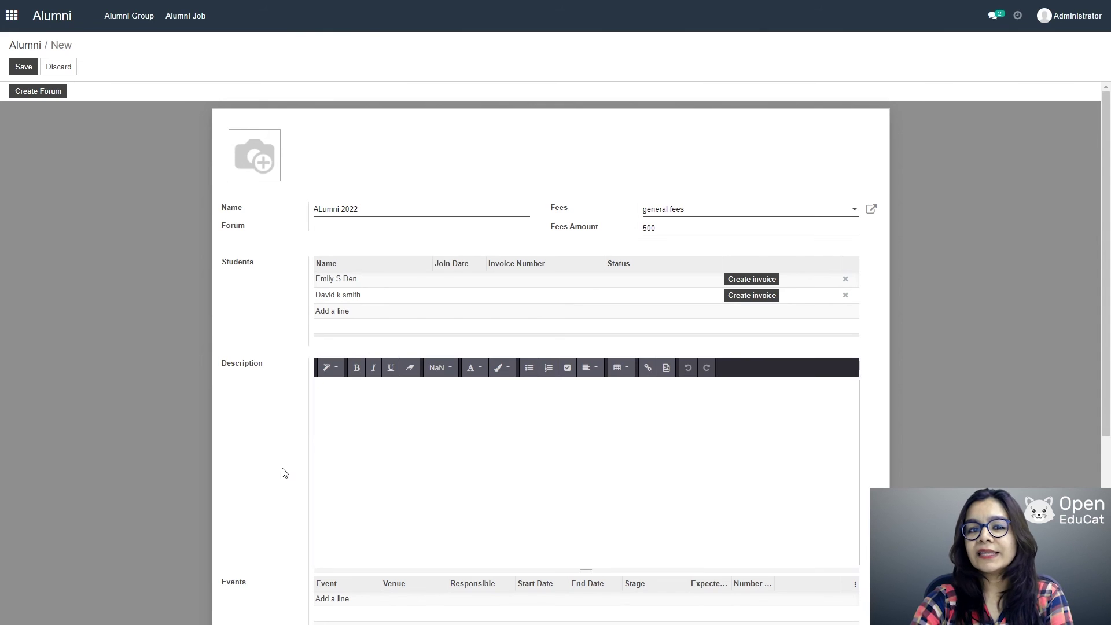
{"action": "scroll", "coordinate": [521, 370], "scroll_direction": "down", "scroll_amount": 3}
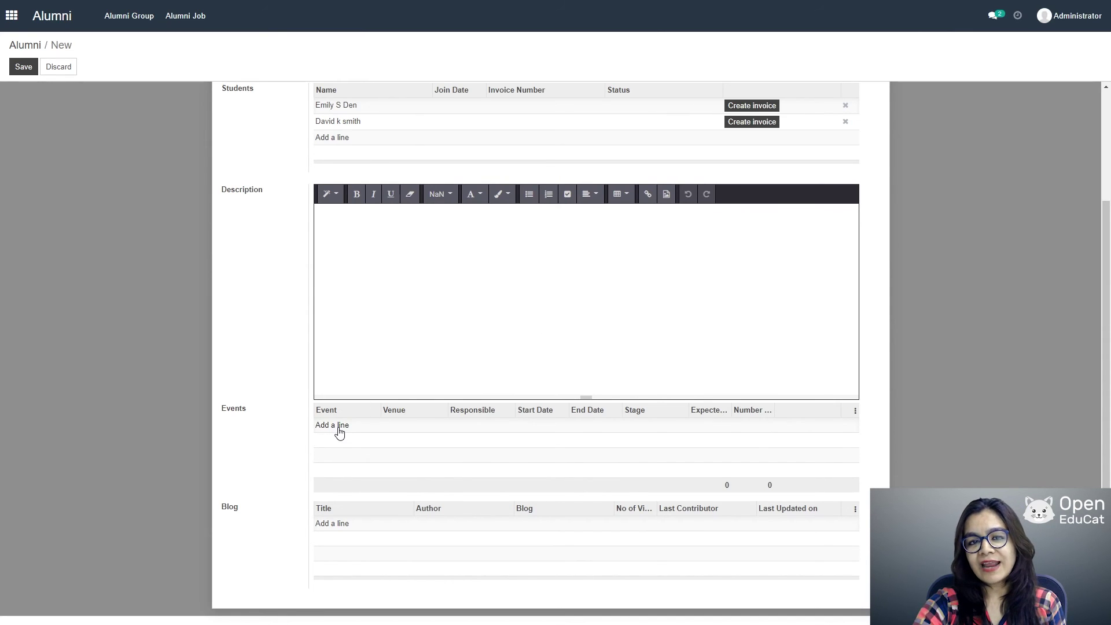
{"action": "left_click", "coordinate": [338, 429]}
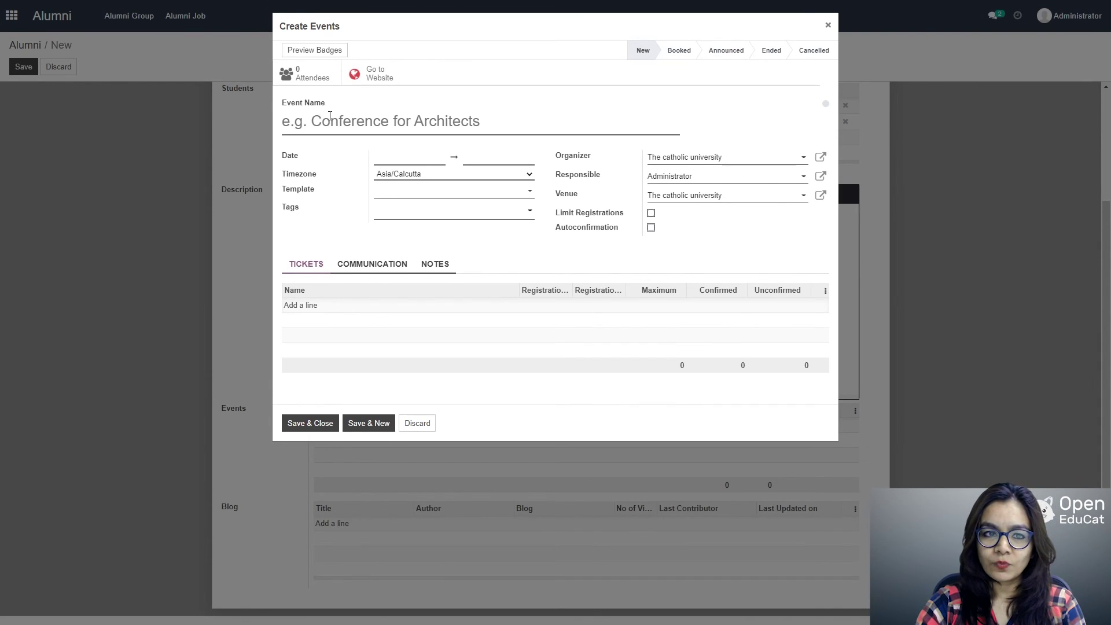
Step: Add event 'reunion party' running 03/25/2021 03:00 to 04/21/2021 14:40 to the record
{"action": "left_click", "coordinate": [330, 119]}
{"action": "type", "text": "reun"}
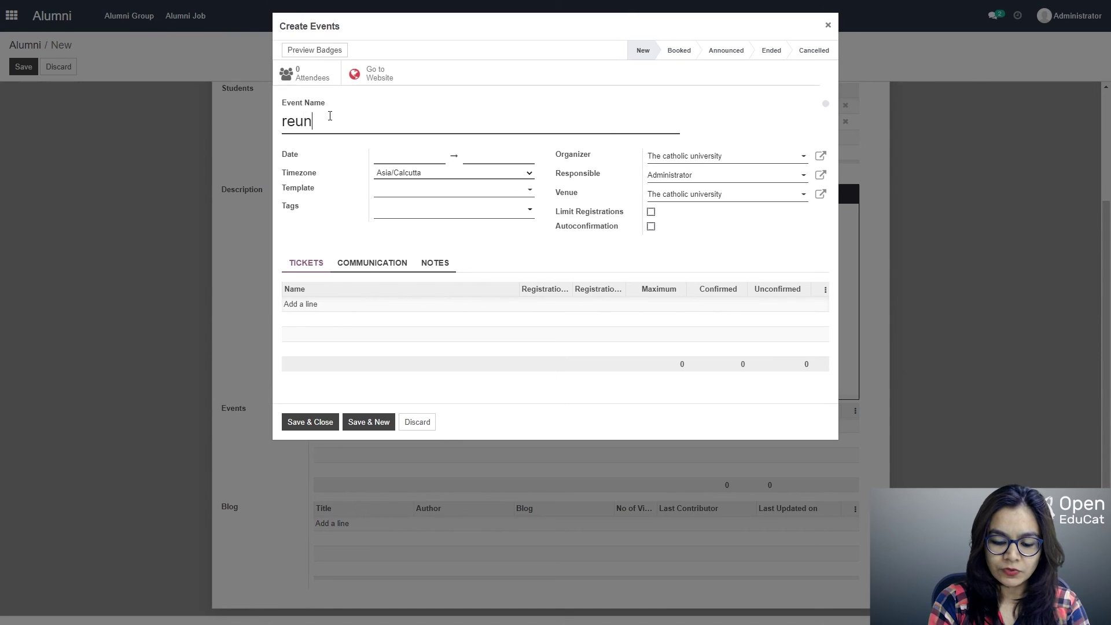
{"action": "type", "text": "ion party"}
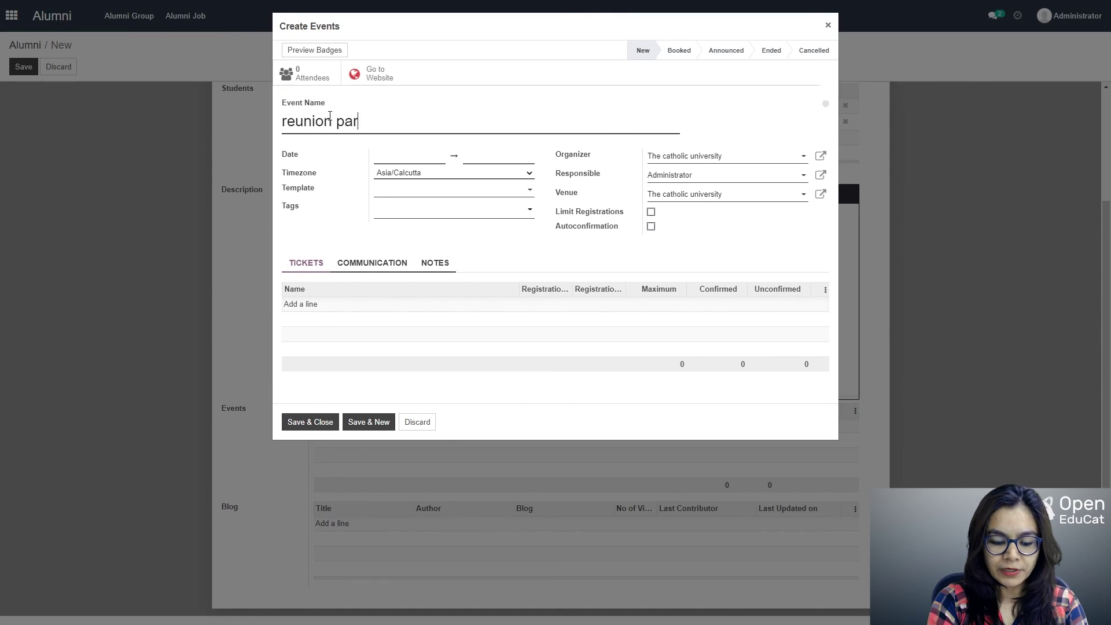
{"action": "left_click", "coordinate": [405, 155]}
{"action": "left_click", "coordinate": [461, 262]}
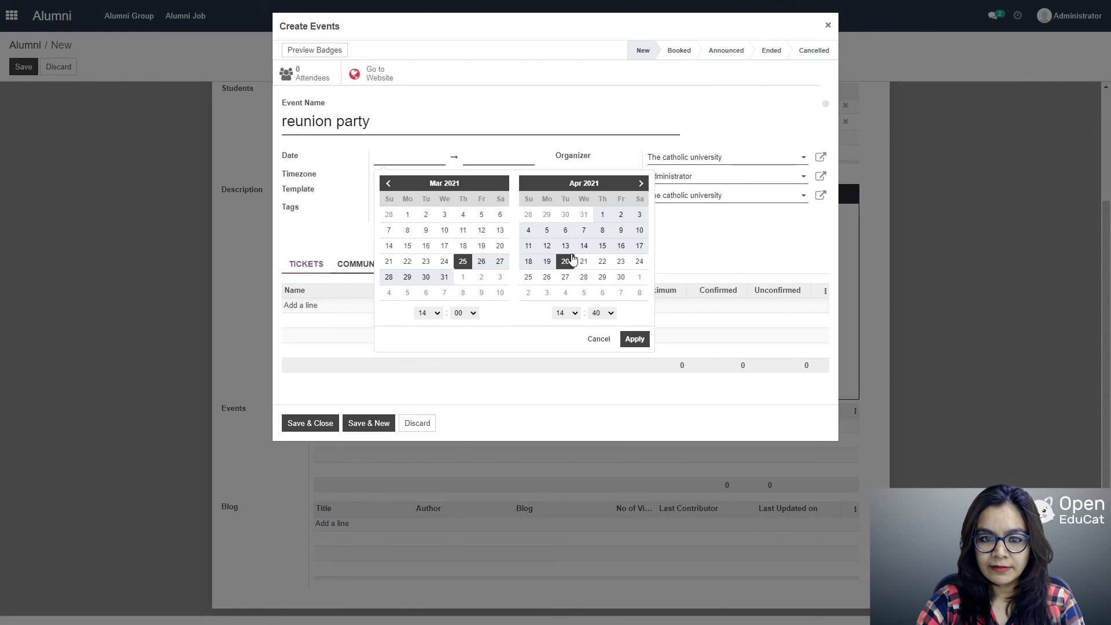
{"action": "left_click", "coordinate": [620, 277]}
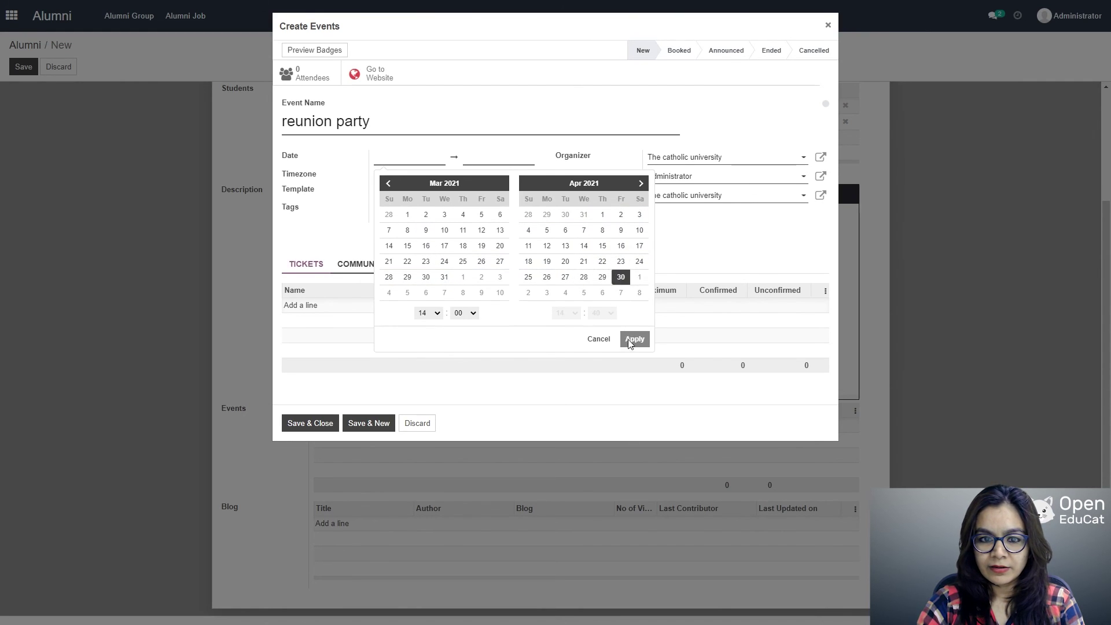
{"action": "left_click", "coordinate": [463, 261]}
{"action": "left_click", "coordinate": [429, 313]}
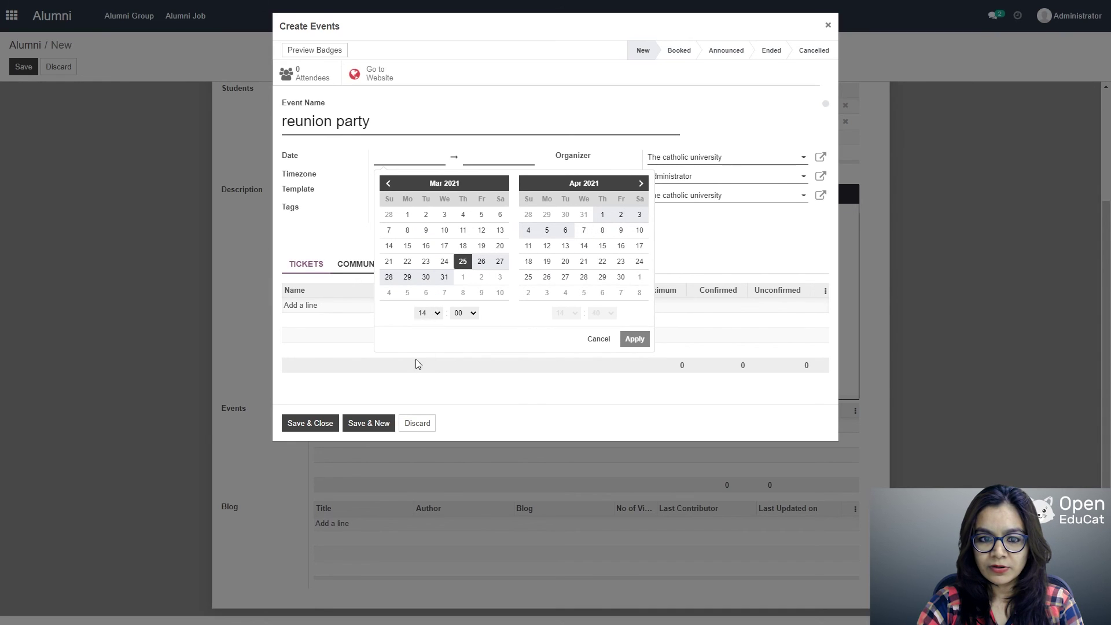
{"action": "left_click", "coordinate": [420, 365]}
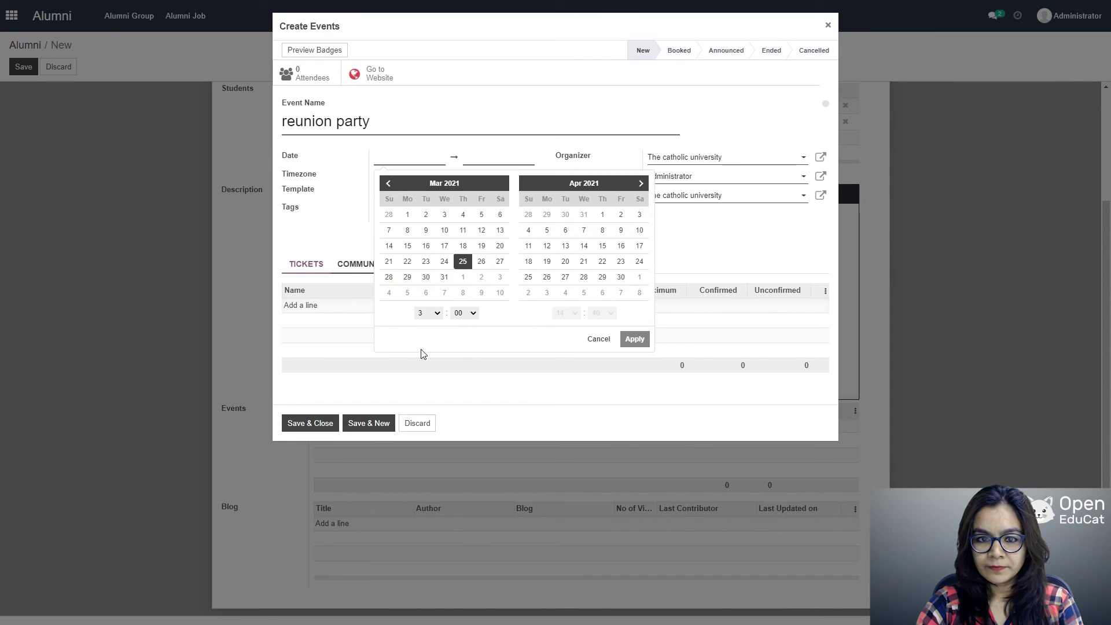
{"action": "left_click", "coordinate": [584, 261]}
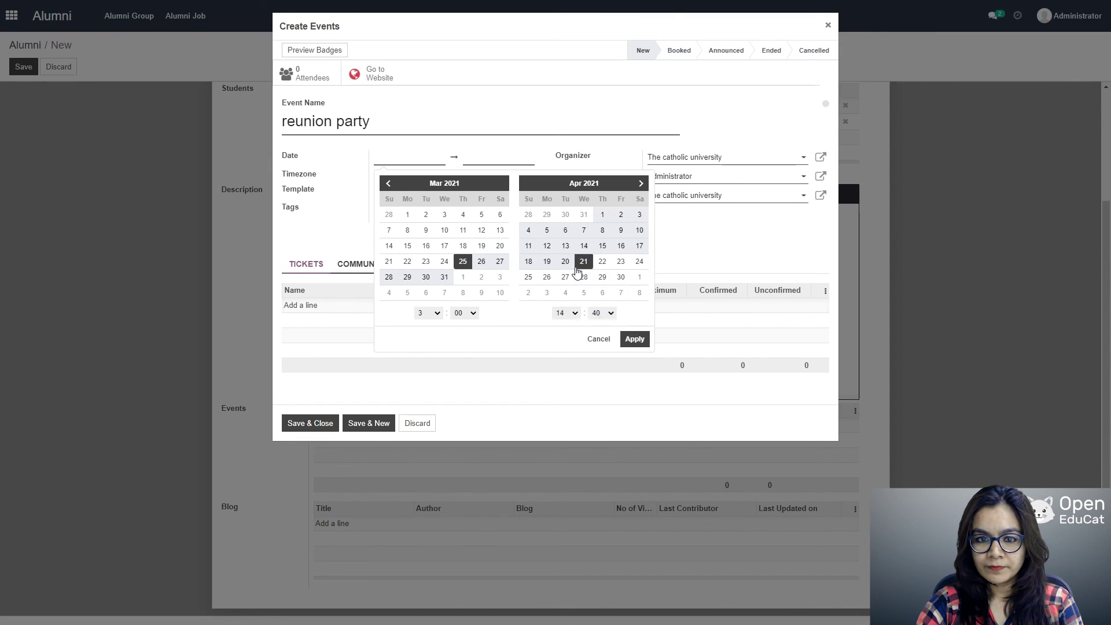
{"action": "left_click", "coordinate": [634, 339]}
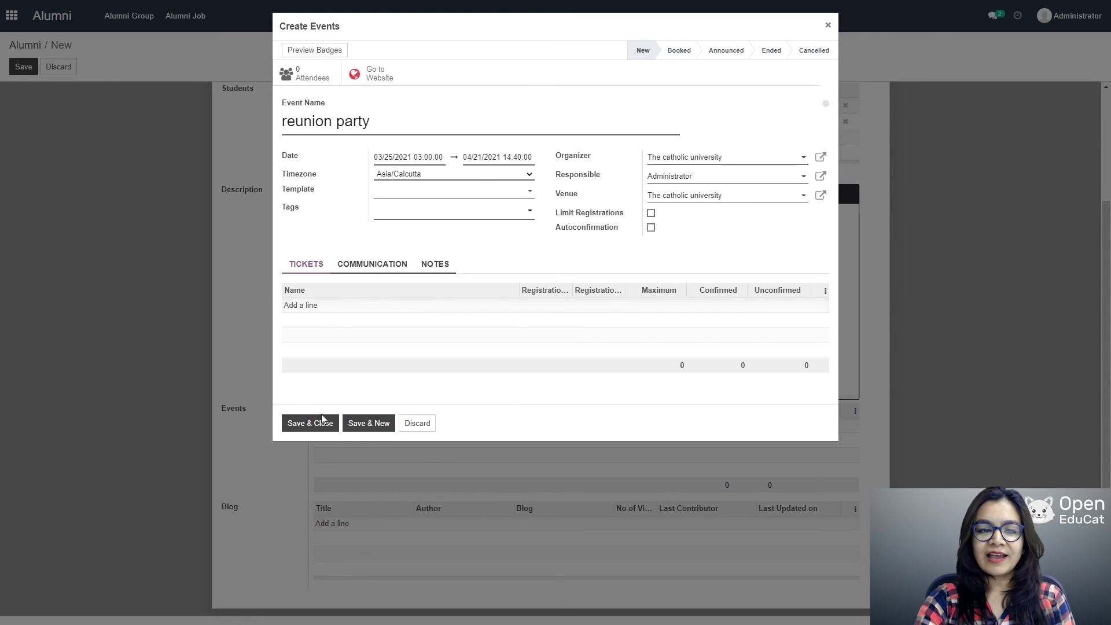
{"action": "left_click", "coordinate": [307, 429]}
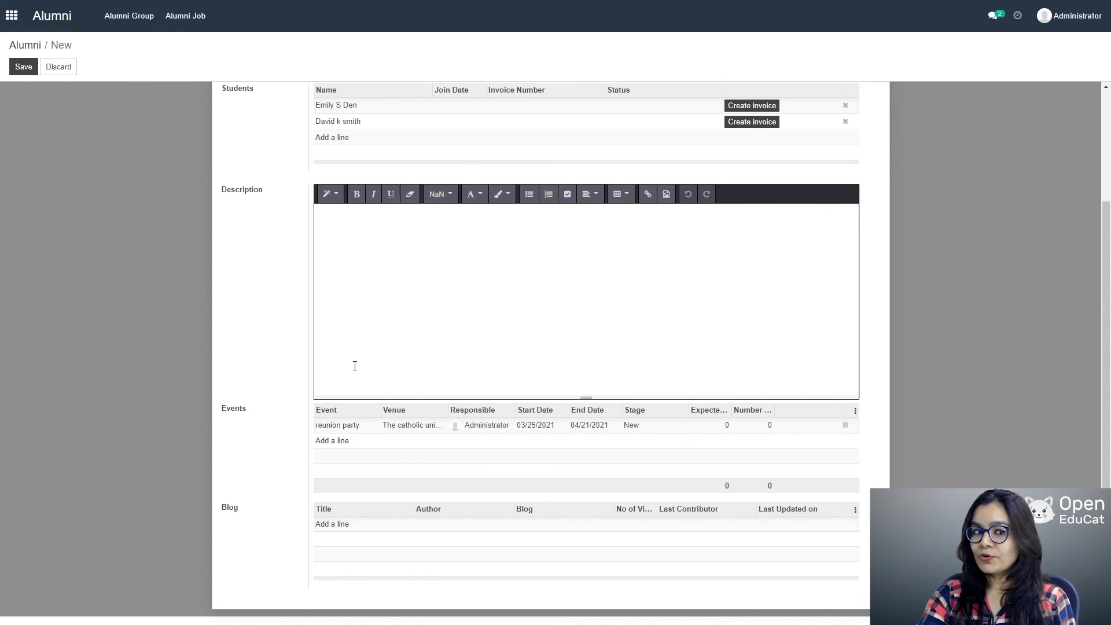
Step: Save the alumni record with its two students and the reunion party event
{"action": "left_click", "coordinate": [24, 67]}
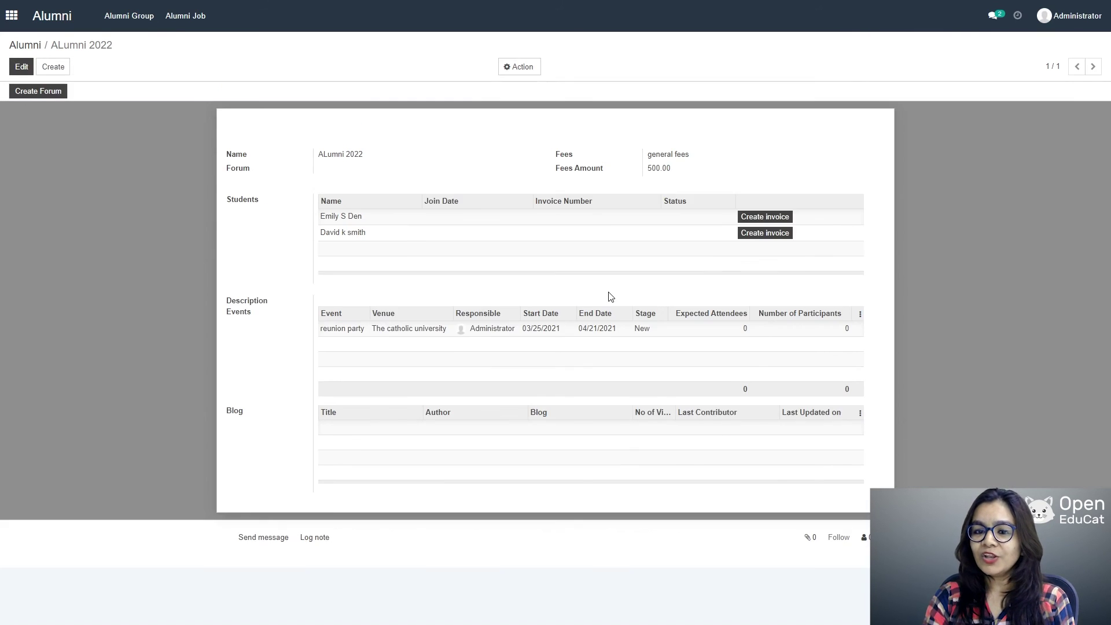
Step: Go from the apps overview into the Grade Book app
{"action": "left_click", "coordinate": [12, 17]}
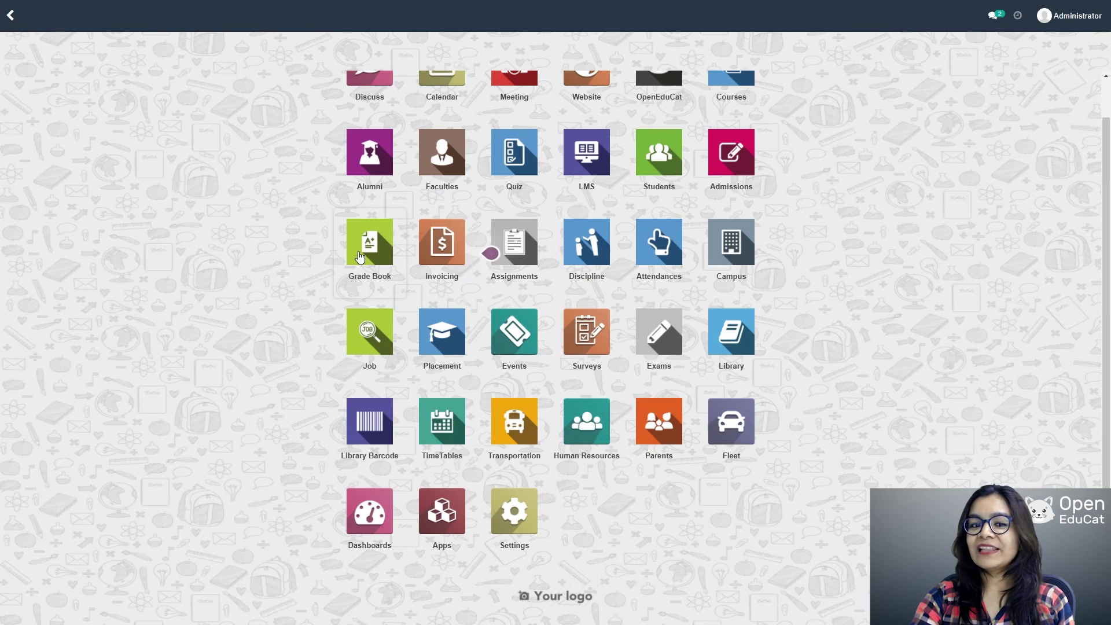
{"action": "left_click", "coordinate": [360, 257]}
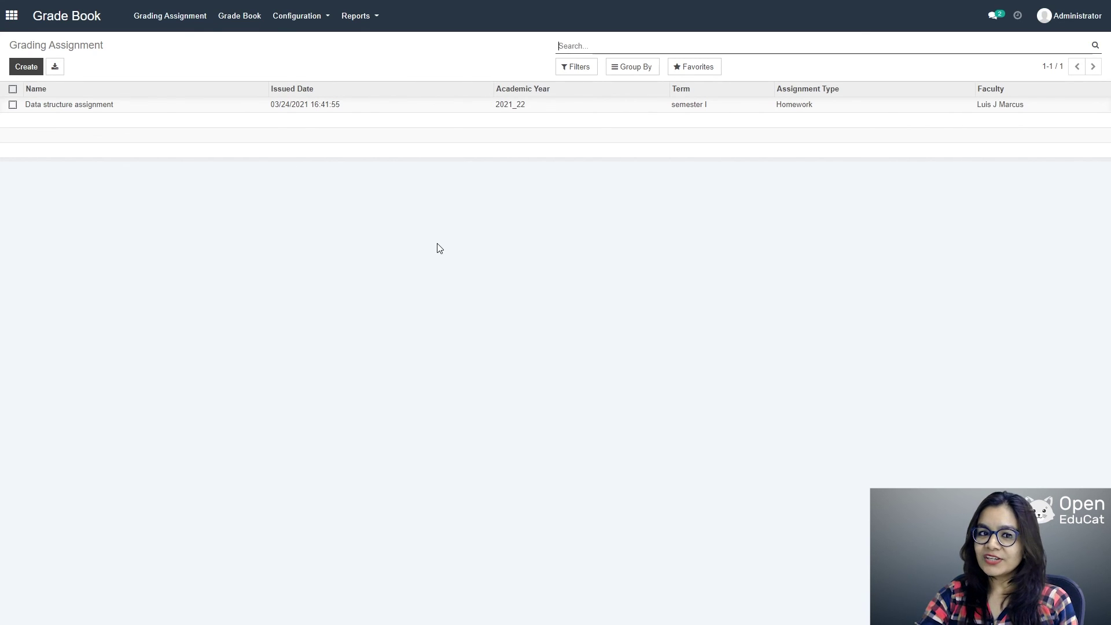
Step: Create and save assignment type 'HOMEWORK DEMO' with code hmd
{"action": "left_click", "coordinate": [287, 16]}
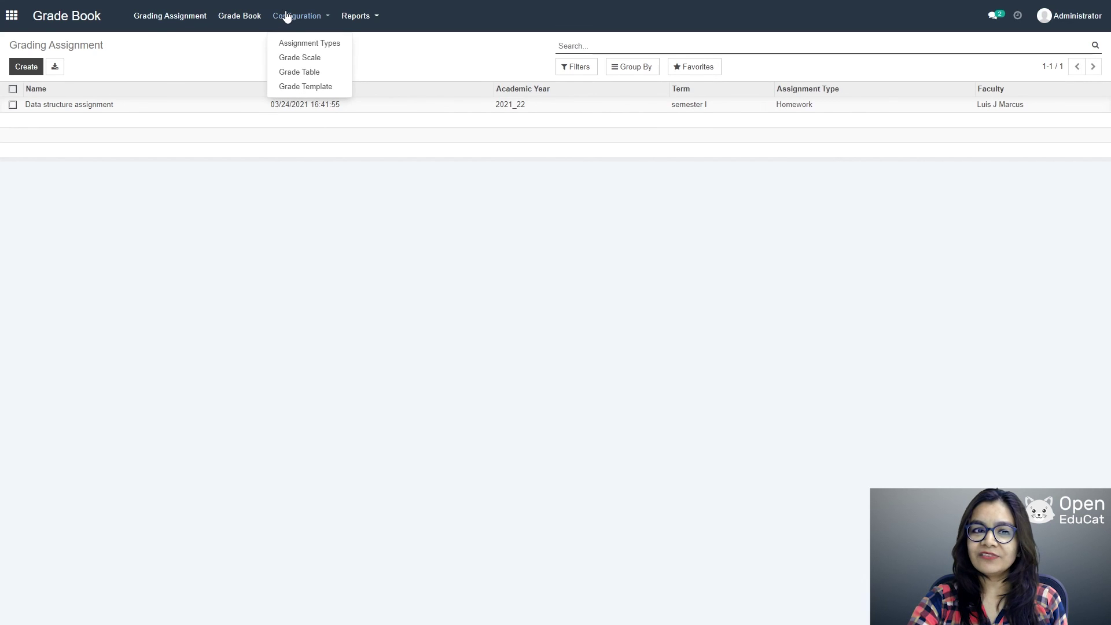
{"action": "left_click", "coordinate": [310, 52]}
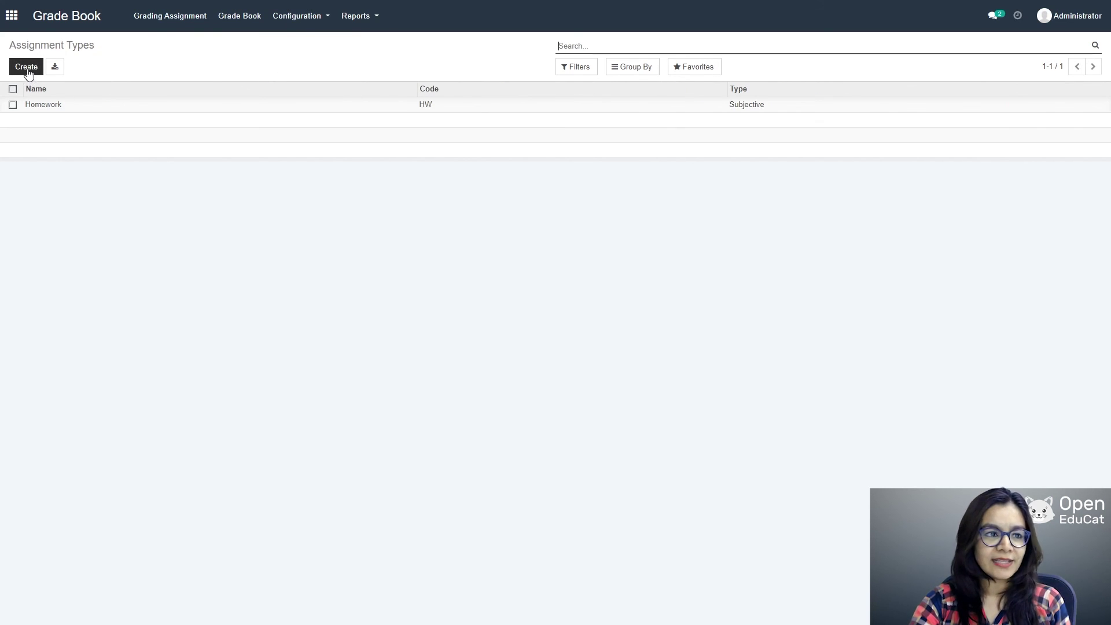
{"action": "left_click", "coordinate": [27, 66]}
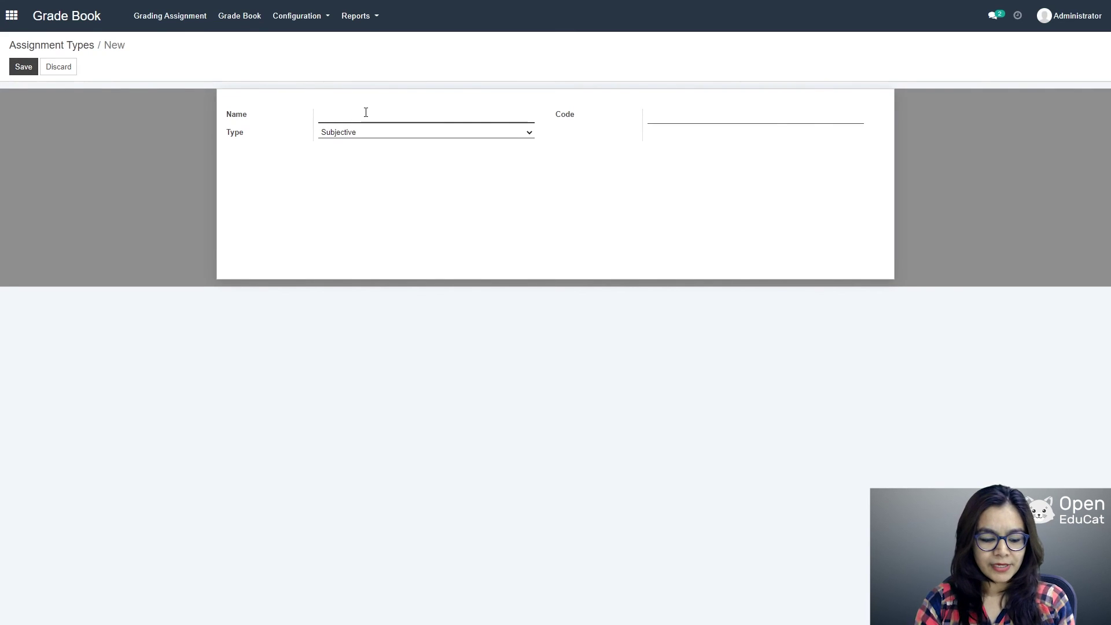
{"action": "type", "text": "HOMEW"}
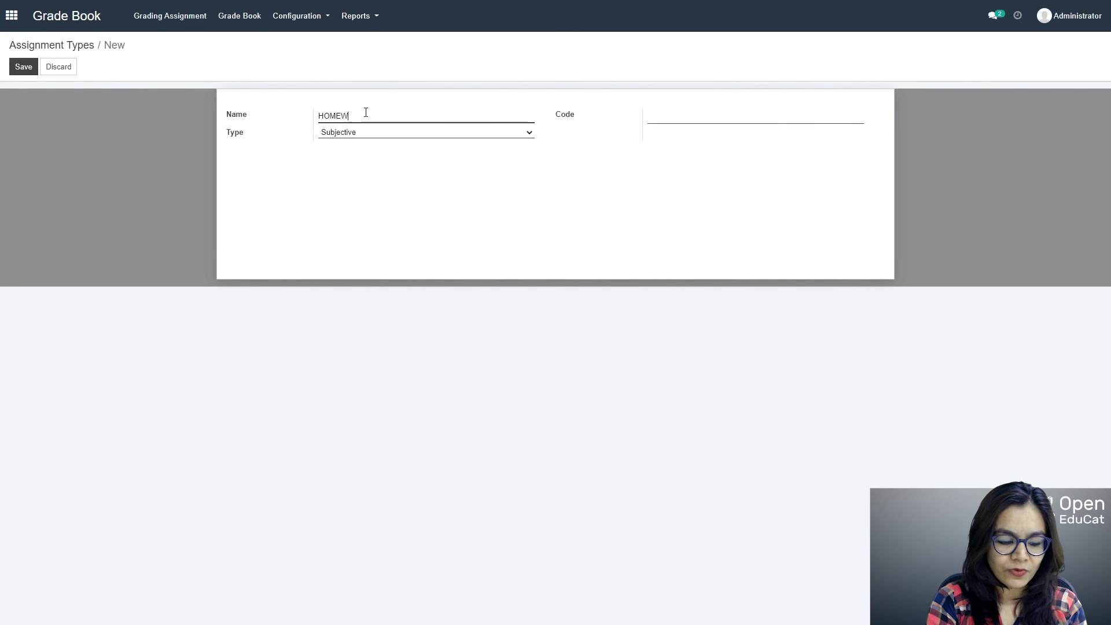
{"action": "type", "text": "ORK D"}
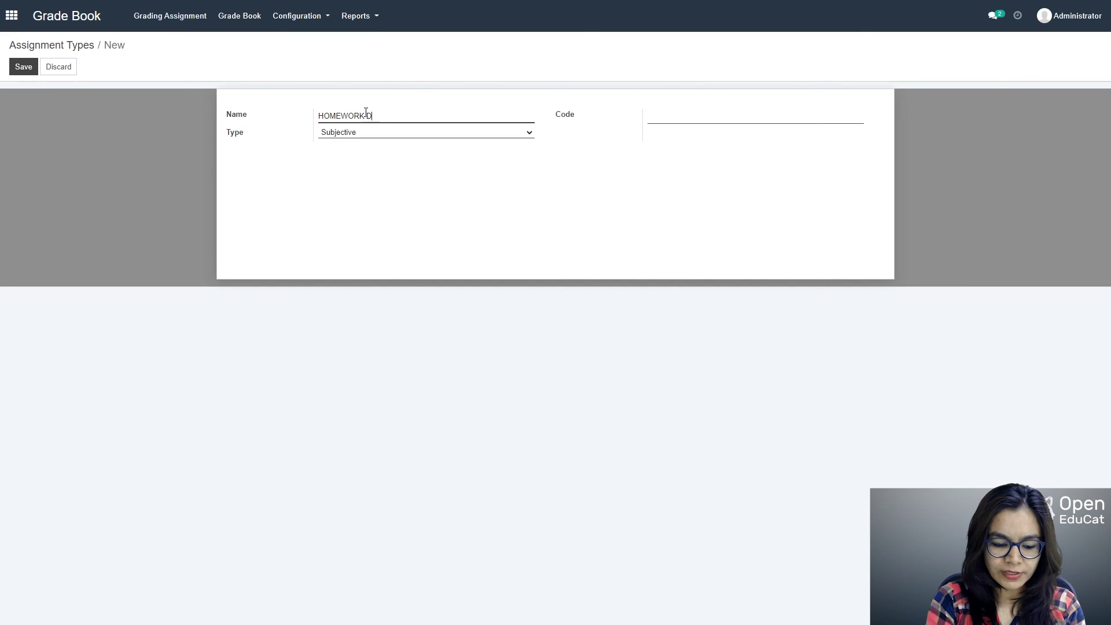
{"action": "type", "text": "EMO"}
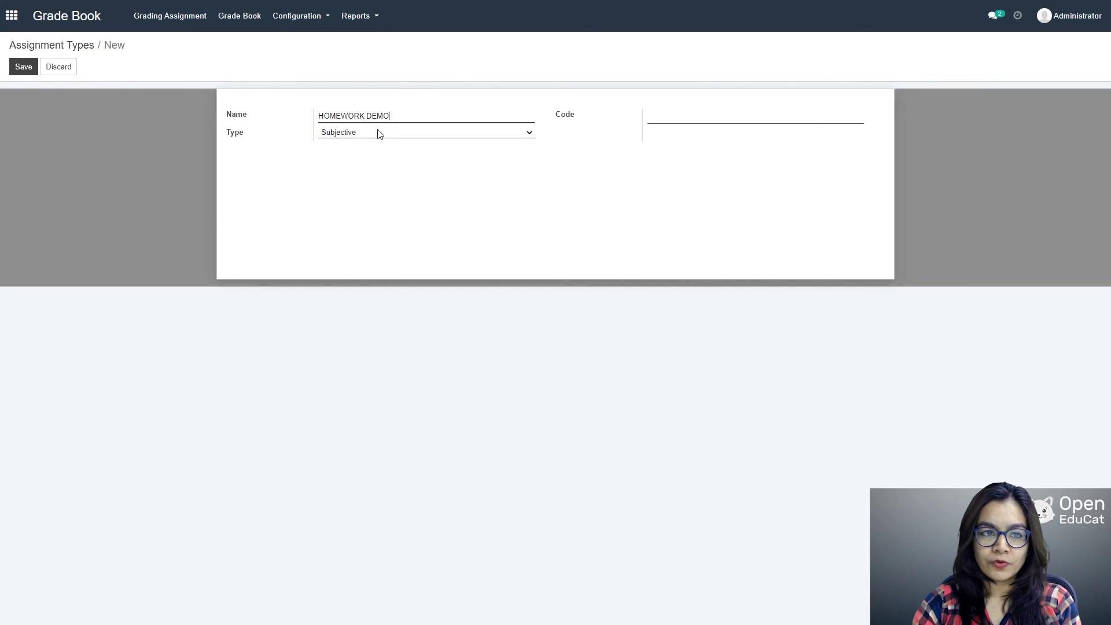
{"action": "key", "text": "Tab"}
{"action": "left_click", "coordinate": [728, 116]}
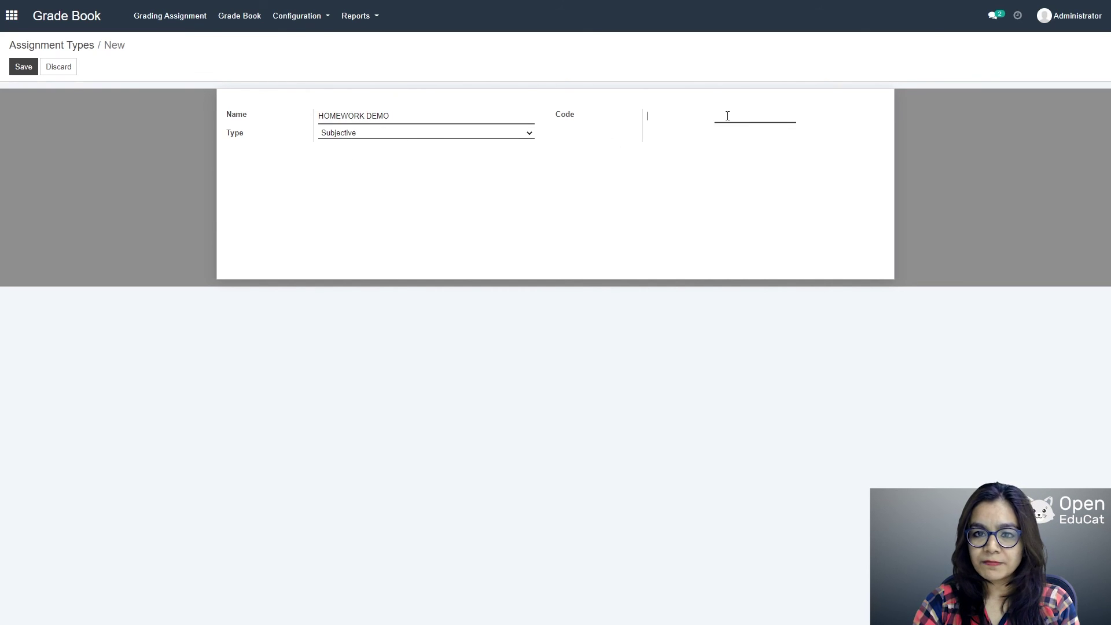
{"action": "type", "text": "hmd"}
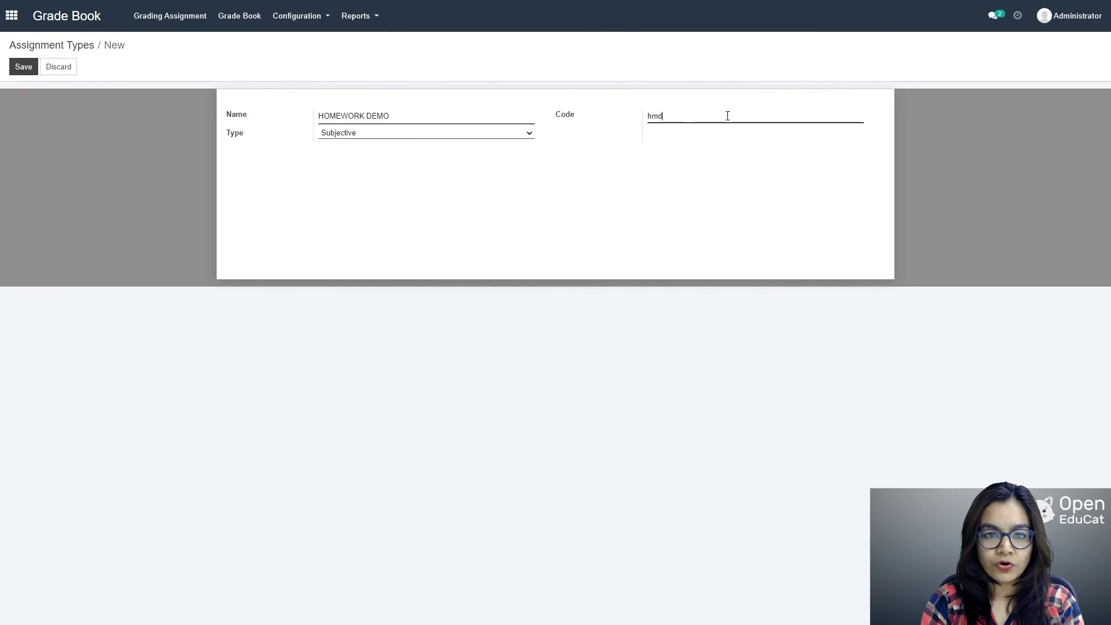
{"action": "left_click", "coordinate": [27, 66]}
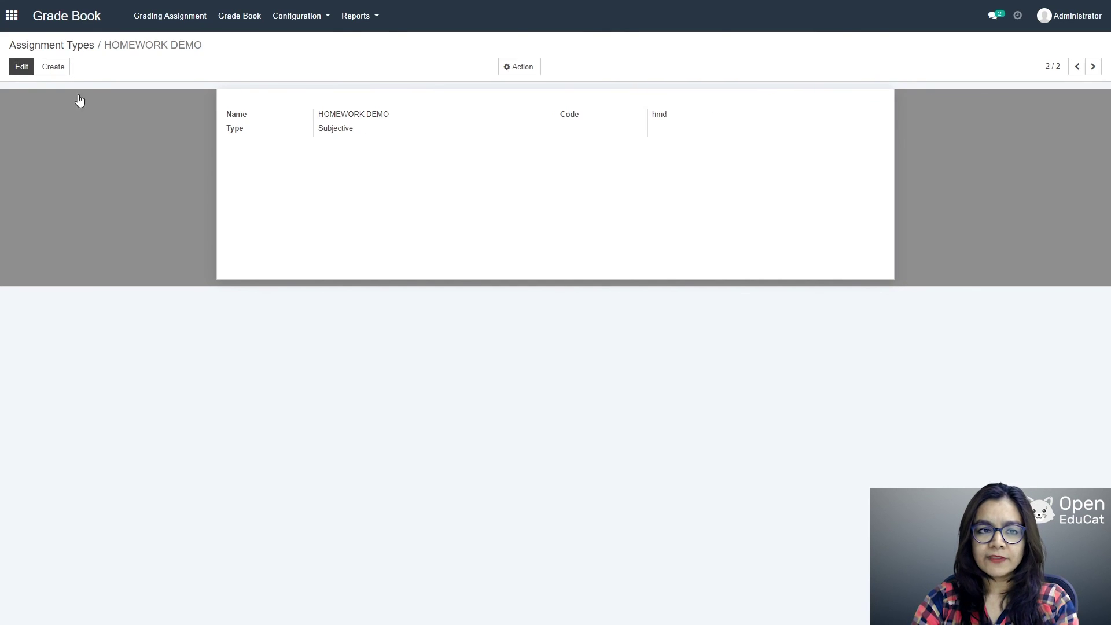
{"action": "left_click", "coordinate": [298, 16]}
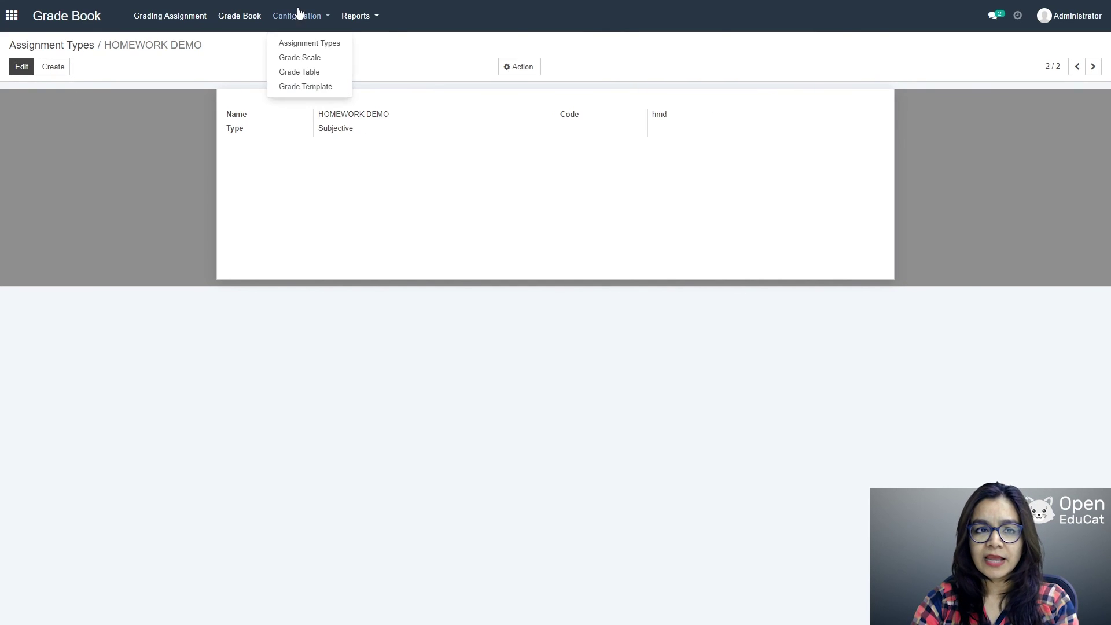
Step: Start a new grade scale named 'letter GRADE'
{"action": "left_click", "coordinate": [301, 58]}
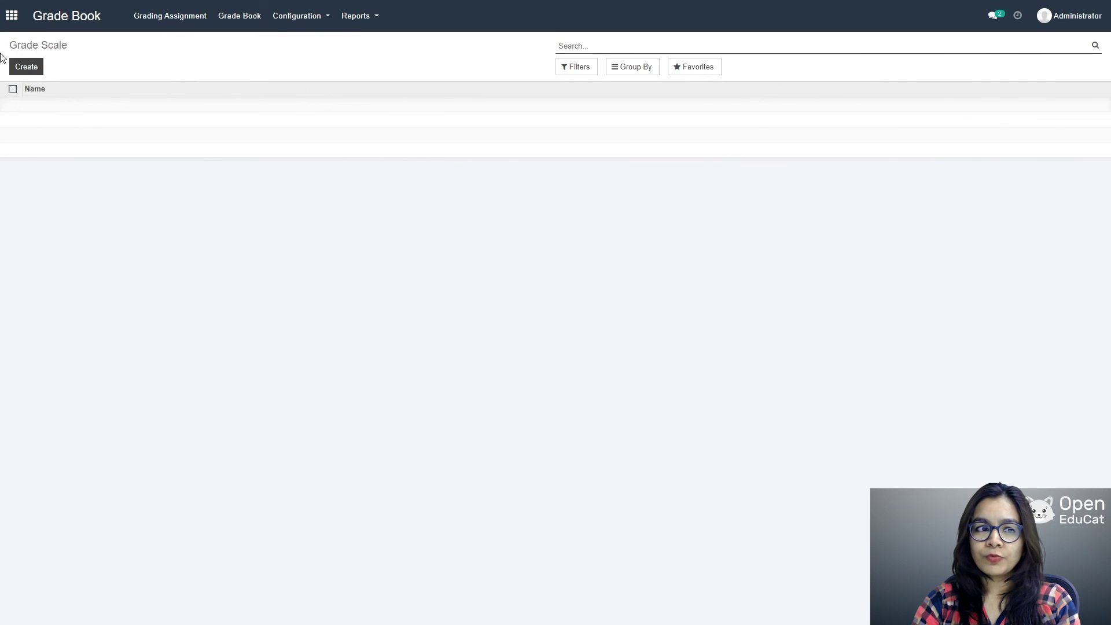
{"action": "left_click", "coordinate": [36, 68]}
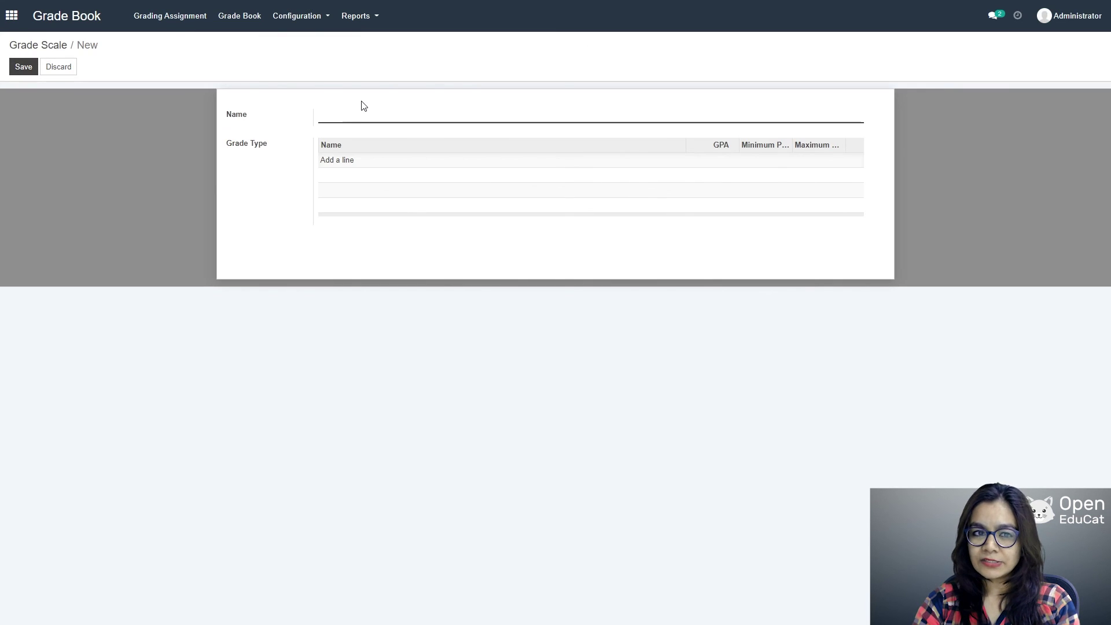
{"action": "type", "text": "Le"}
{"action": "type", "text": "tte"}
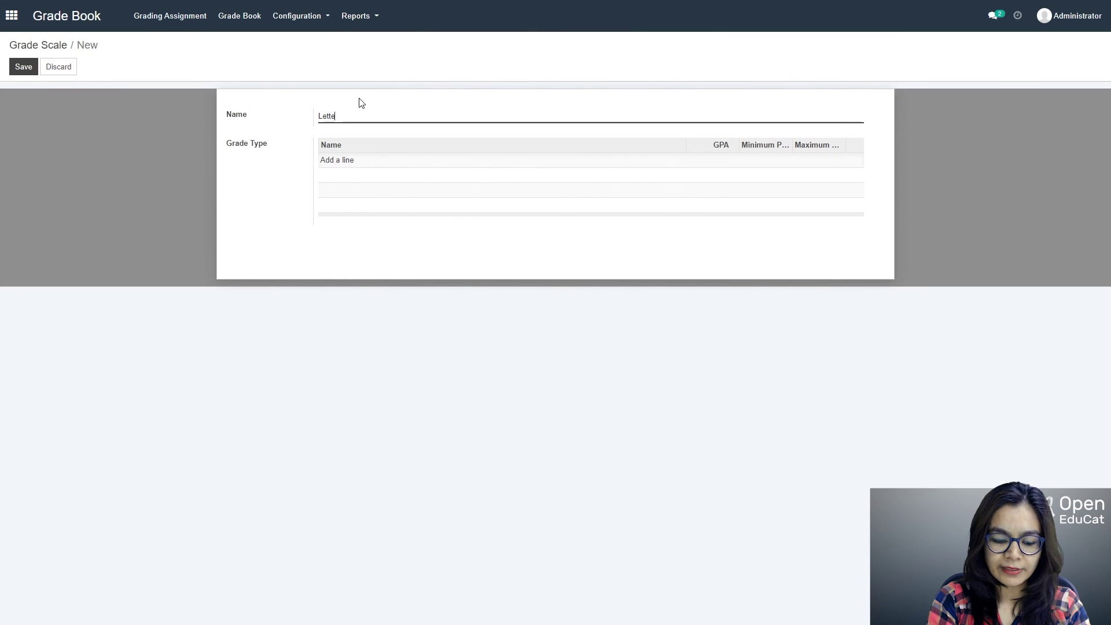
{"action": "type", "text": "r GRADE"}
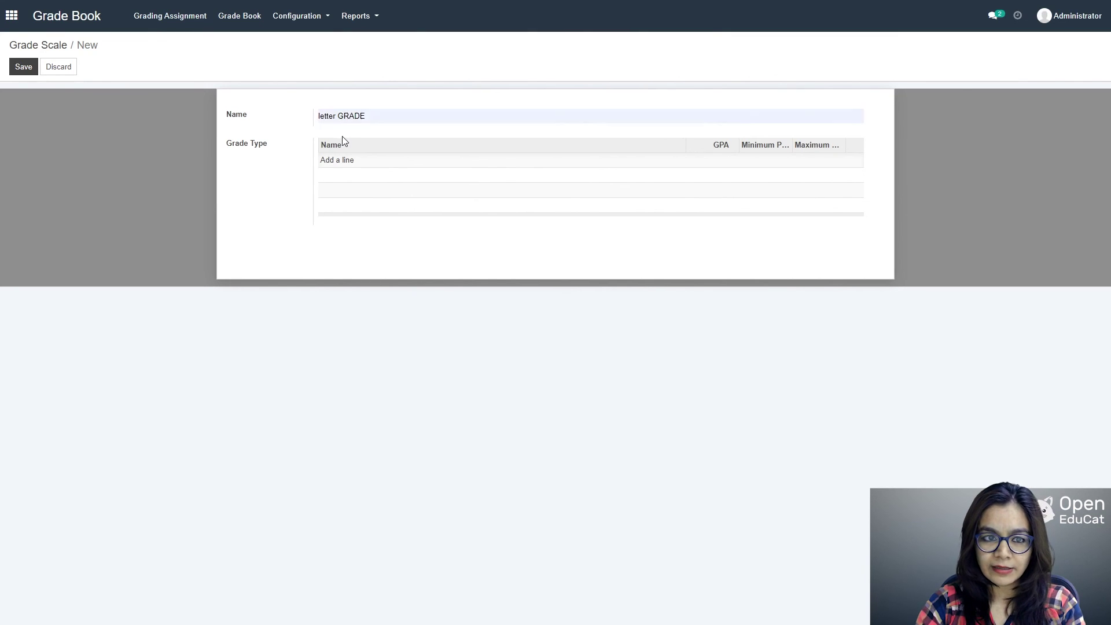
Step: Add grade A+ with GPA 4.7 covering 97–100 percent, counted in GPA, and save the scale
{"action": "left_click", "coordinate": [340, 162]}
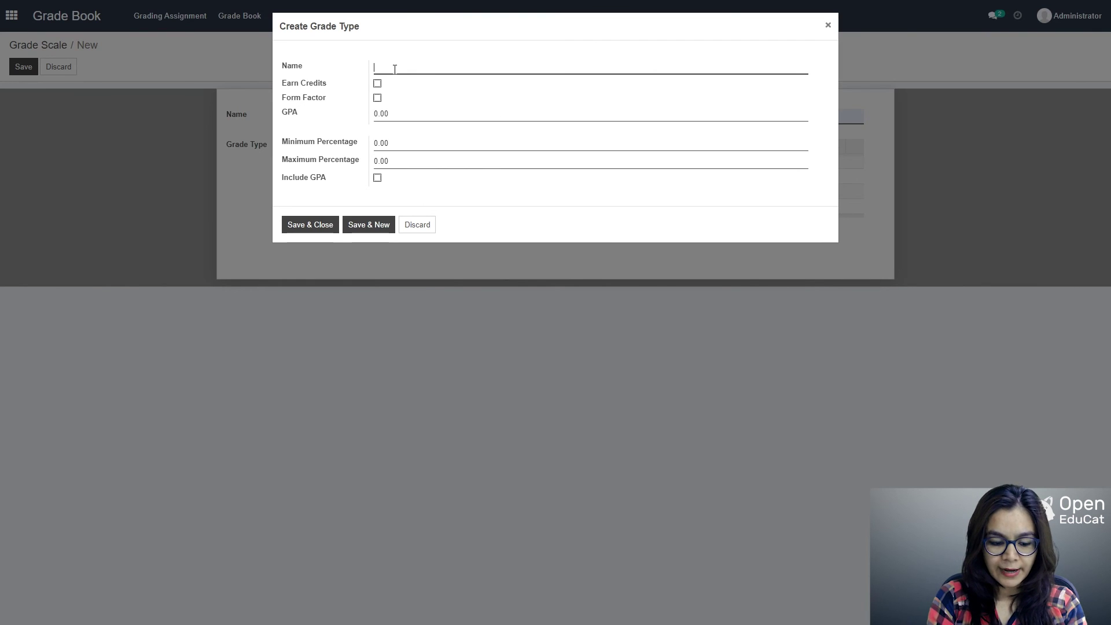
{"action": "type", "text": "A"}
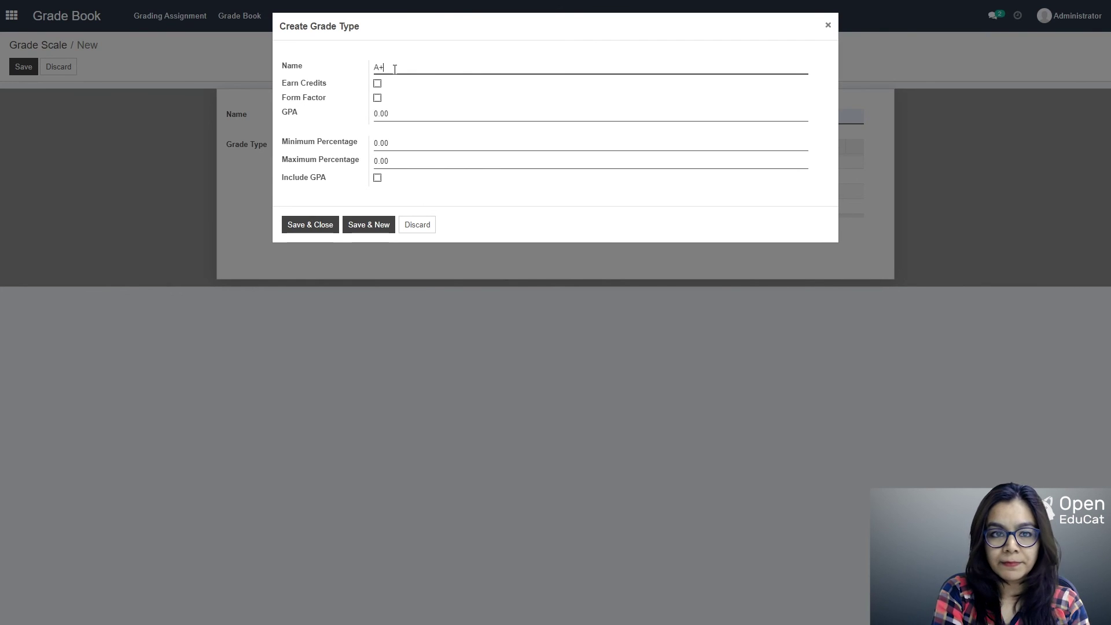
{"action": "type", "text": "+"}
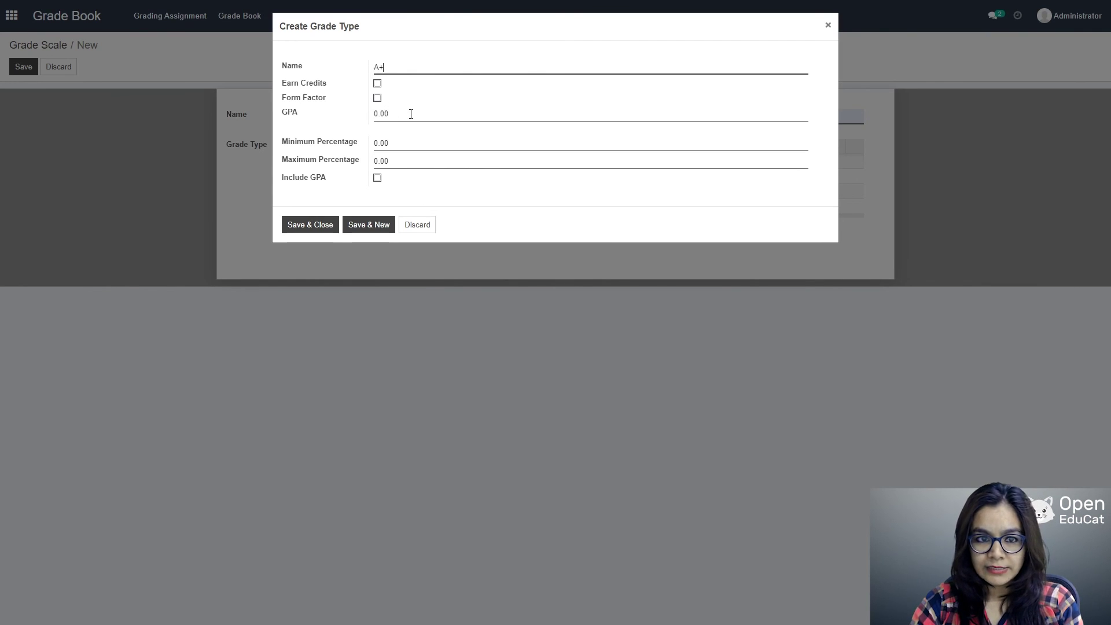
{"action": "left_click_drag", "start_coordinate": [409, 114], "coordinate": [366, 115]}
{"action": "key", "text": "BackSpace"}
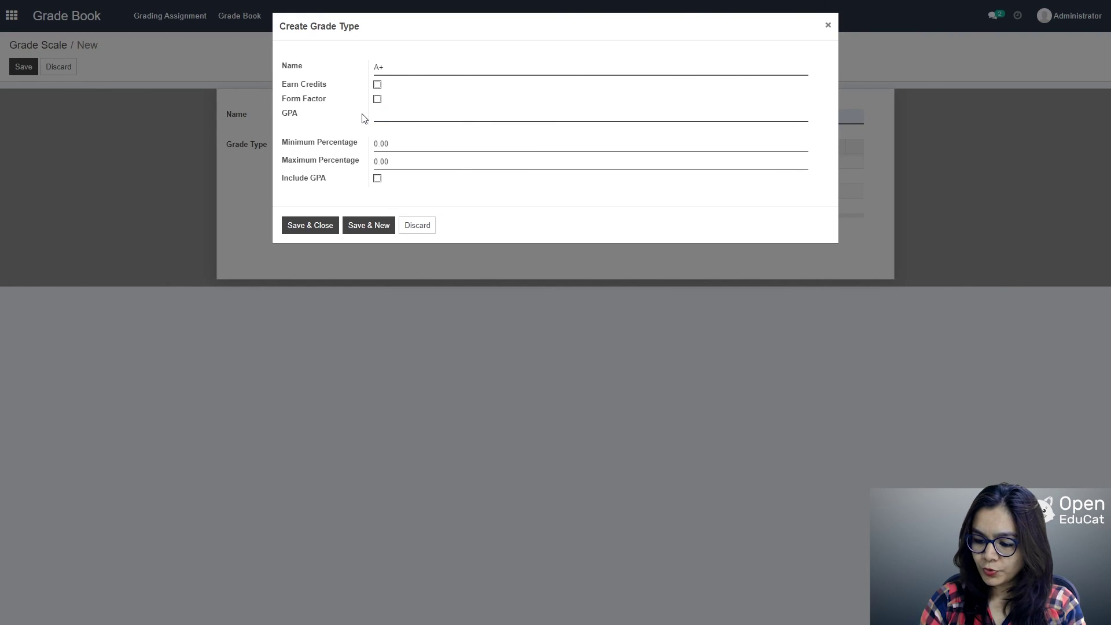
{"action": "type", "text": "4.7"}
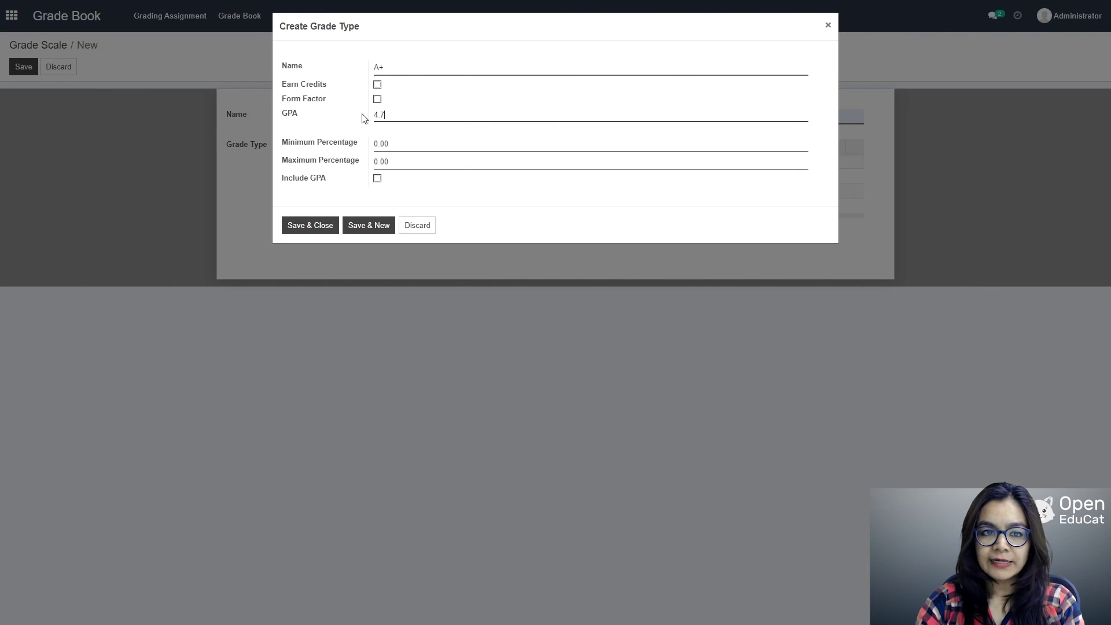
{"action": "left_click_drag", "start_coordinate": [404, 143], "coordinate": [341, 148]}
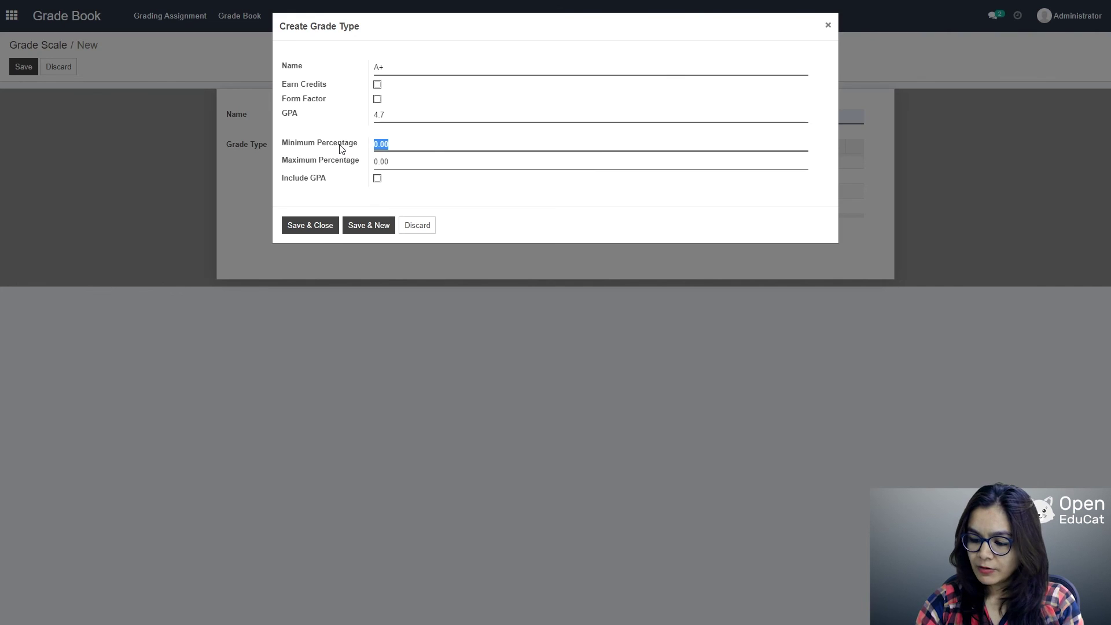
{"action": "type", "text": "97"}
{"action": "key", "text": "Tab"}
{"action": "type", "text": "10"}
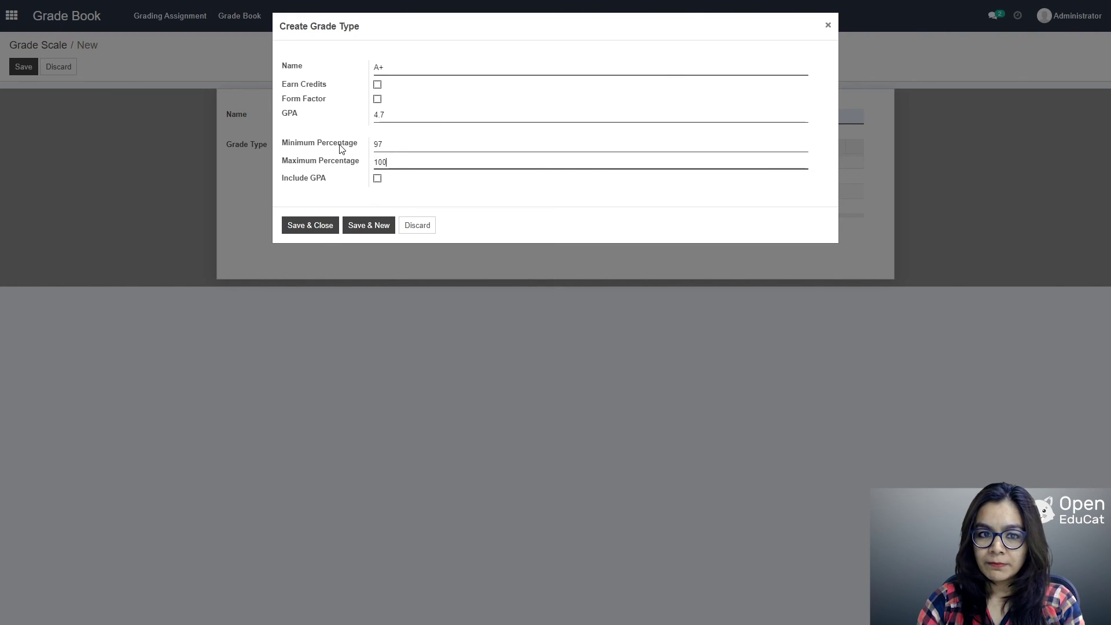
{"action": "left_click", "coordinate": [377, 178]}
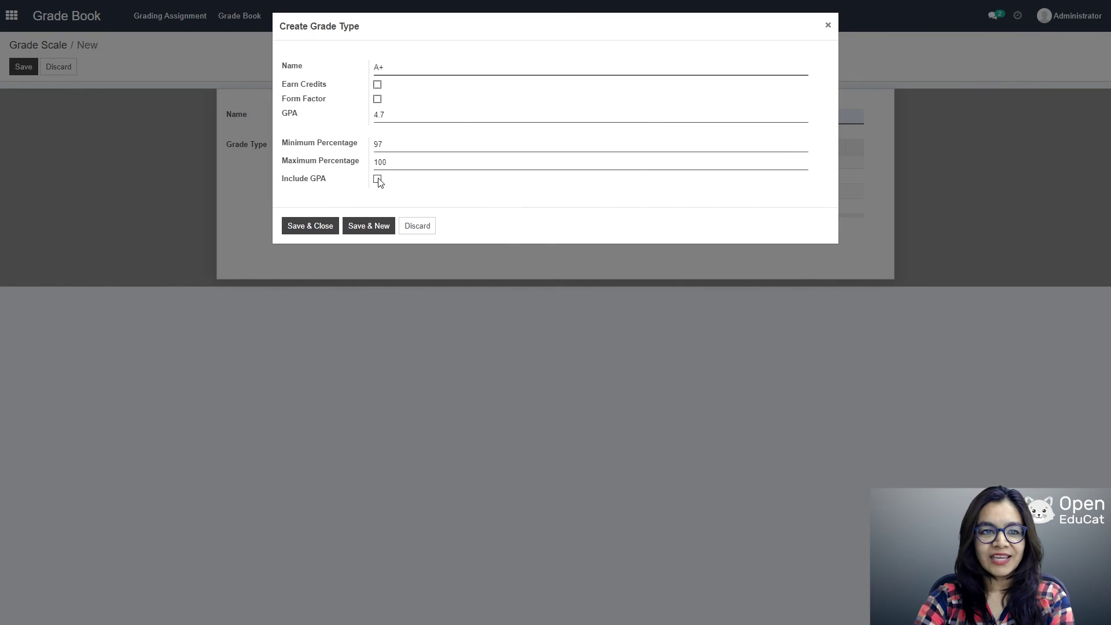
{"action": "left_click", "coordinate": [310, 226]}
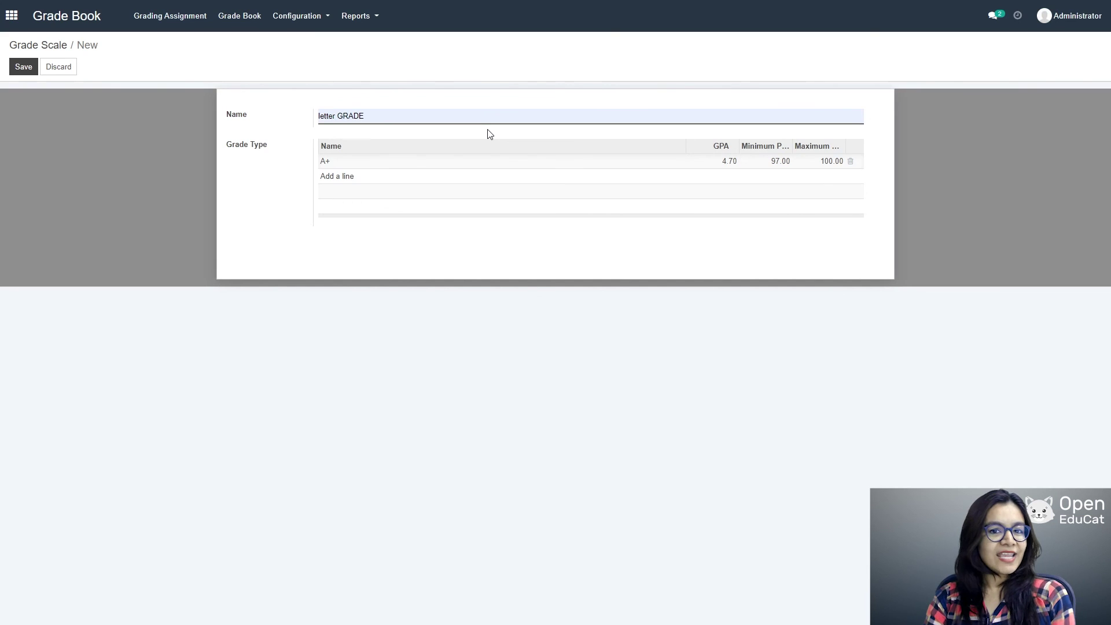
{"action": "left_click", "coordinate": [26, 68]}
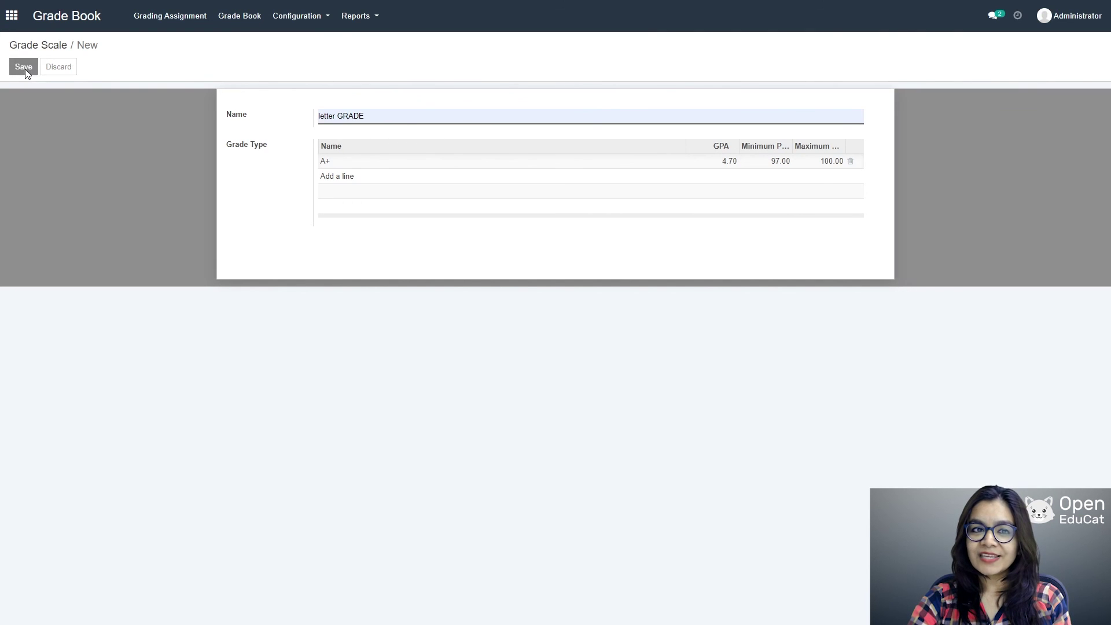
Step: Look over the six existing grade tables, then switch to the grade templates list
{"action": "left_click", "coordinate": [295, 17]}
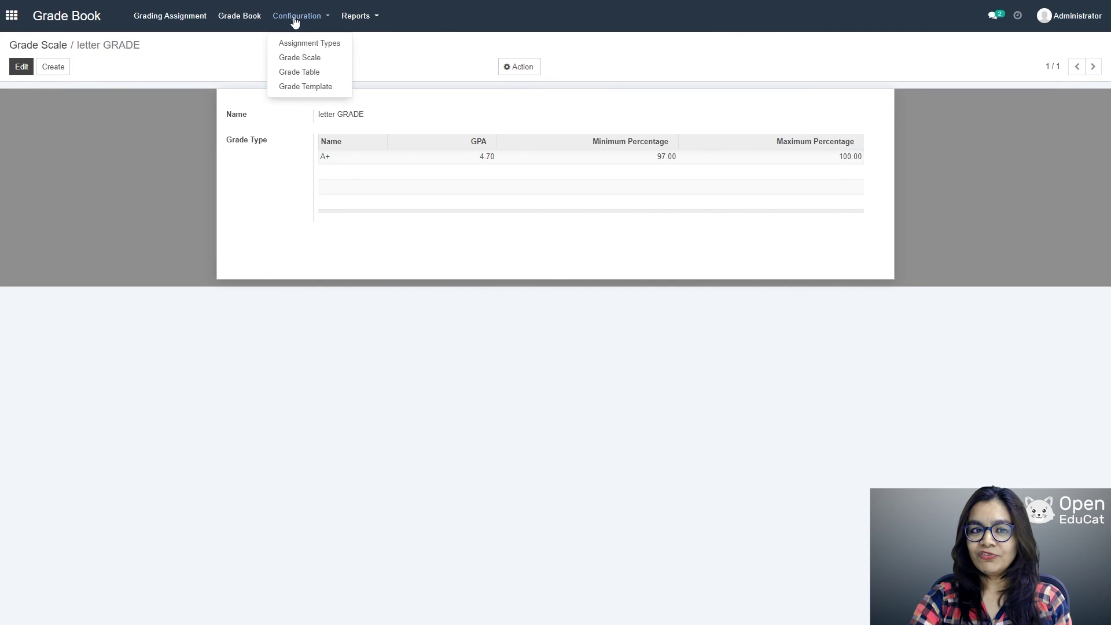
{"action": "left_click", "coordinate": [298, 73]}
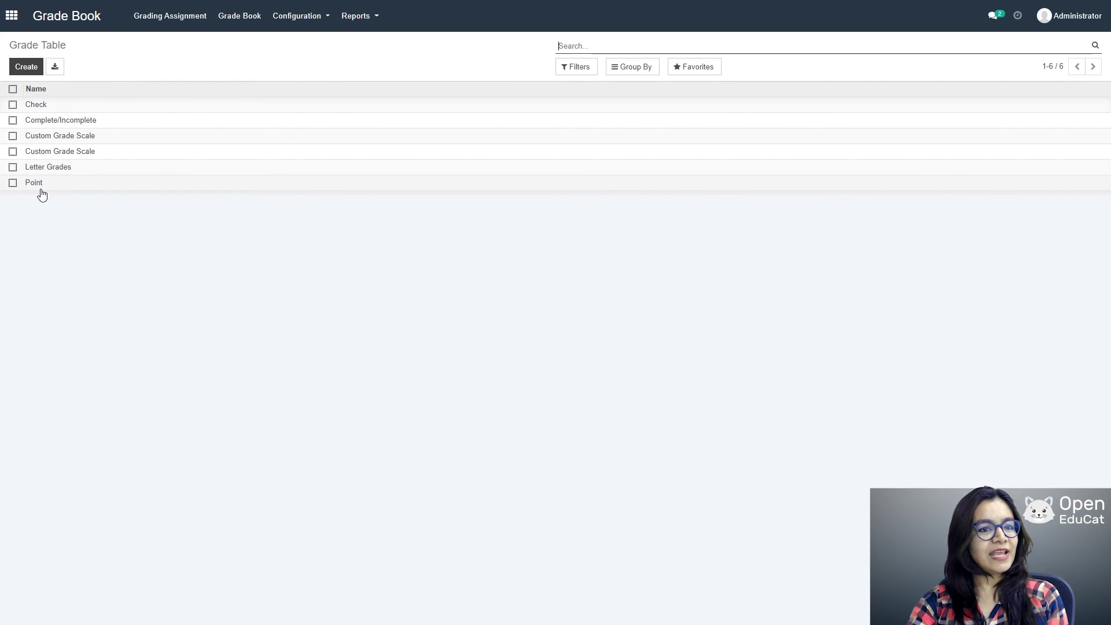
{"action": "left_click", "coordinate": [299, 18]}
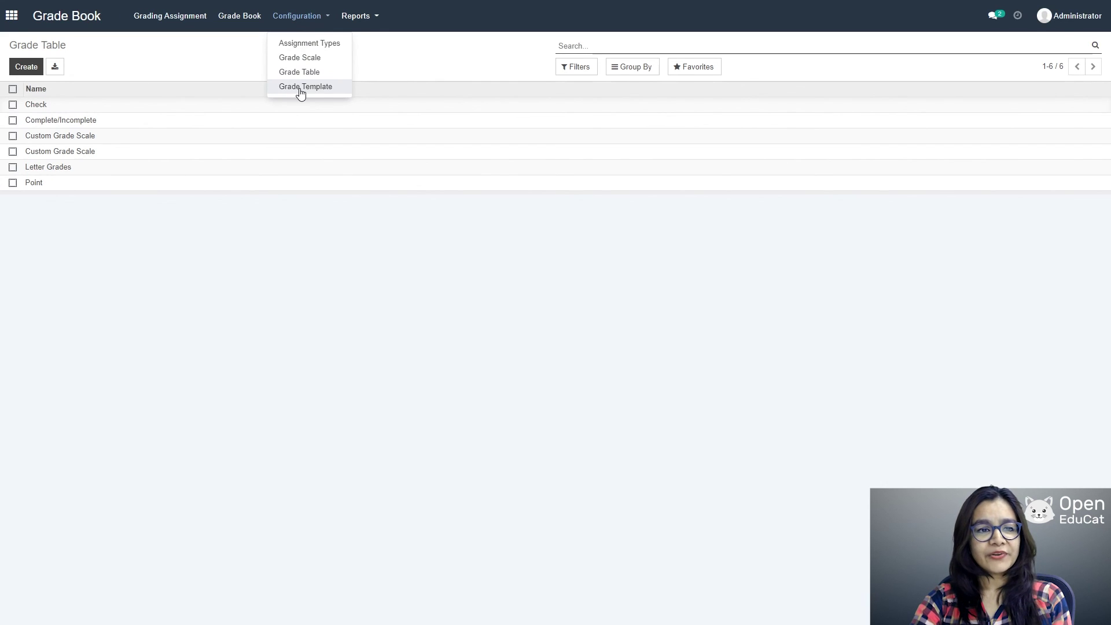
{"action": "left_click", "coordinate": [301, 86]}
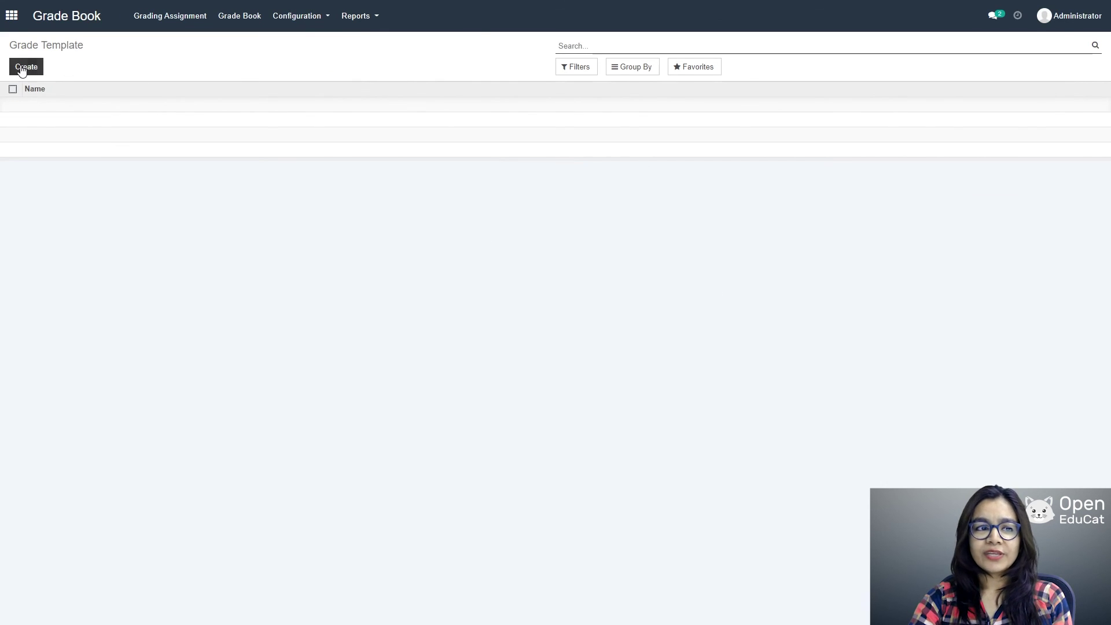
Step: Start grade template 'SEMESTER TEMPLATE' with a 2021_22, semester I line weighted by assignment type
{"action": "left_click", "coordinate": [22, 70]}
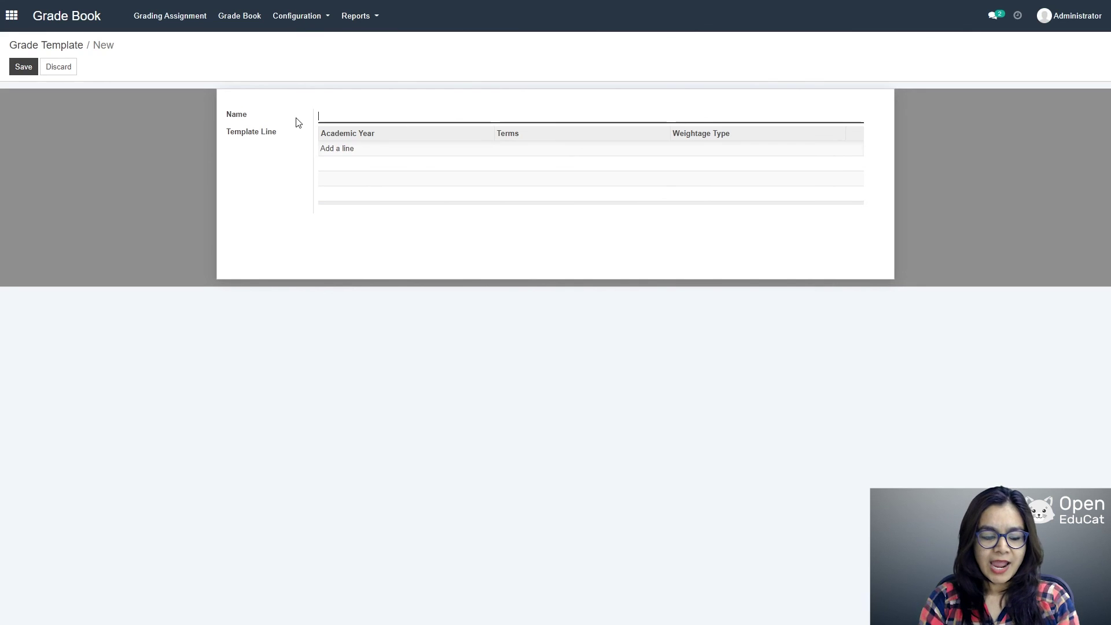
{"action": "type", "text": "Semeste"}
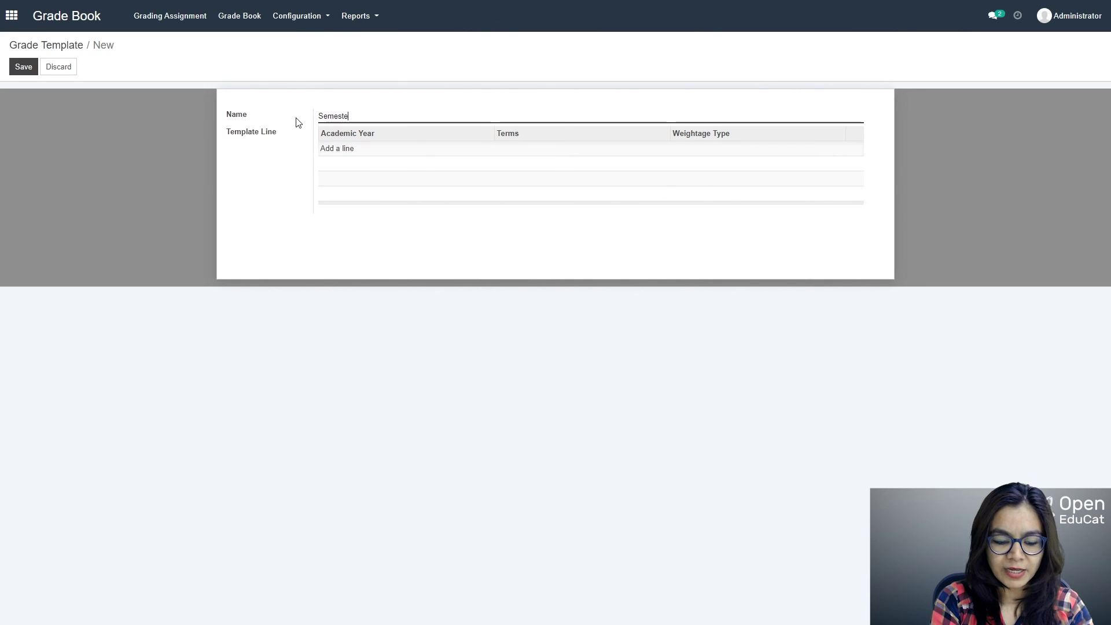
{"action": "type", "text": "r"}
{"action": "left_click", "coordinate": [331, 133]}
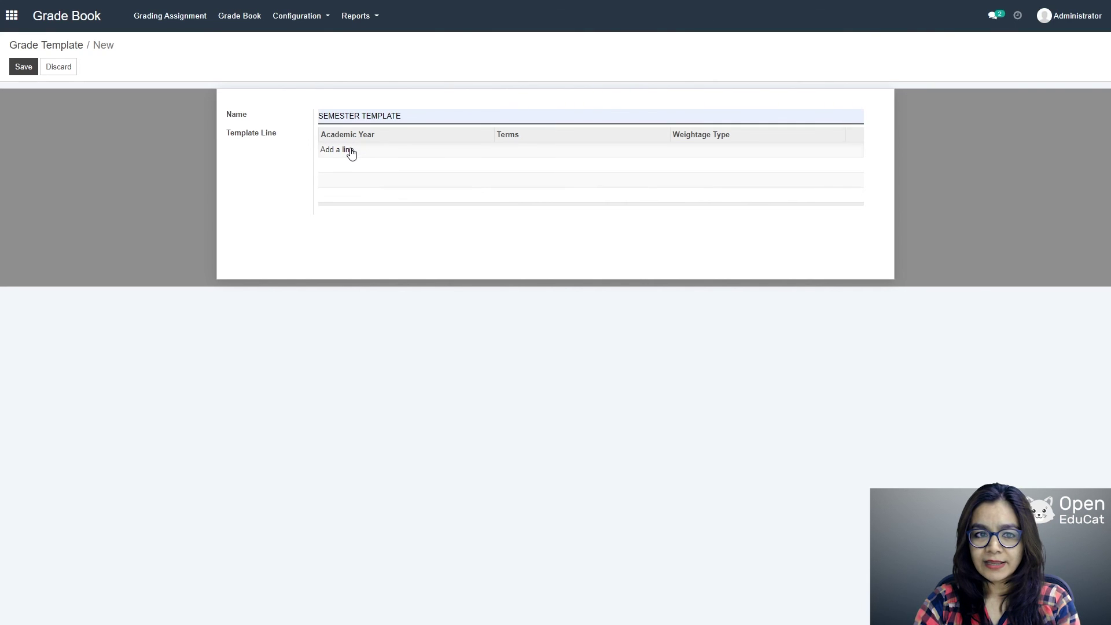
{"action": "left_click", "coordinate": [351, 152]}
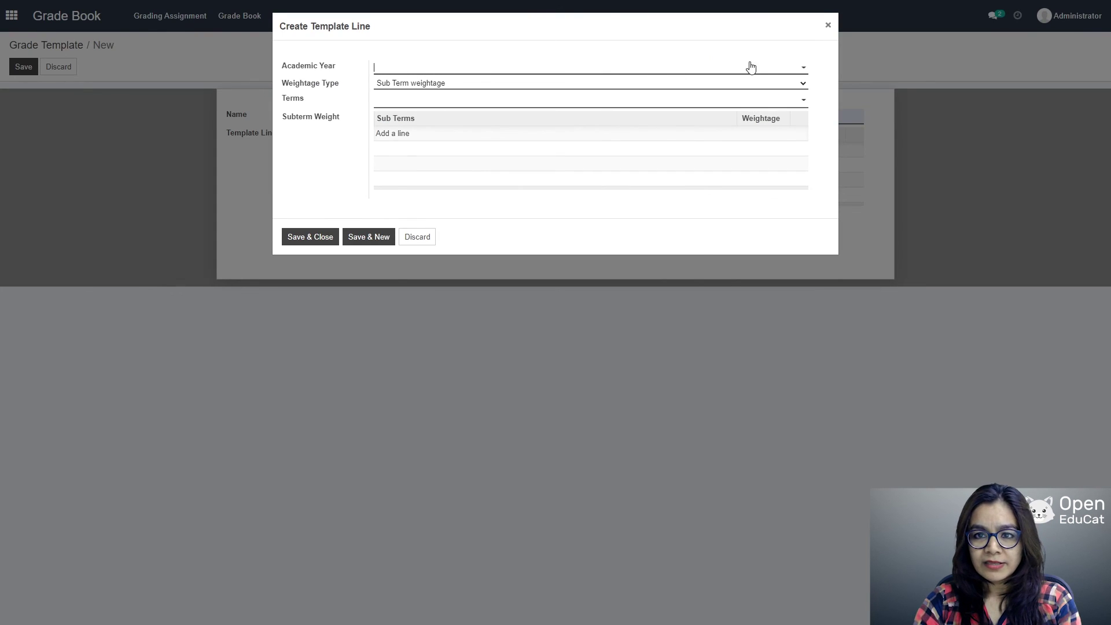
{"action": "left_click", "coordinate": [762, 67]}
{"action": "left_click", "coordinate": [518, 85]}
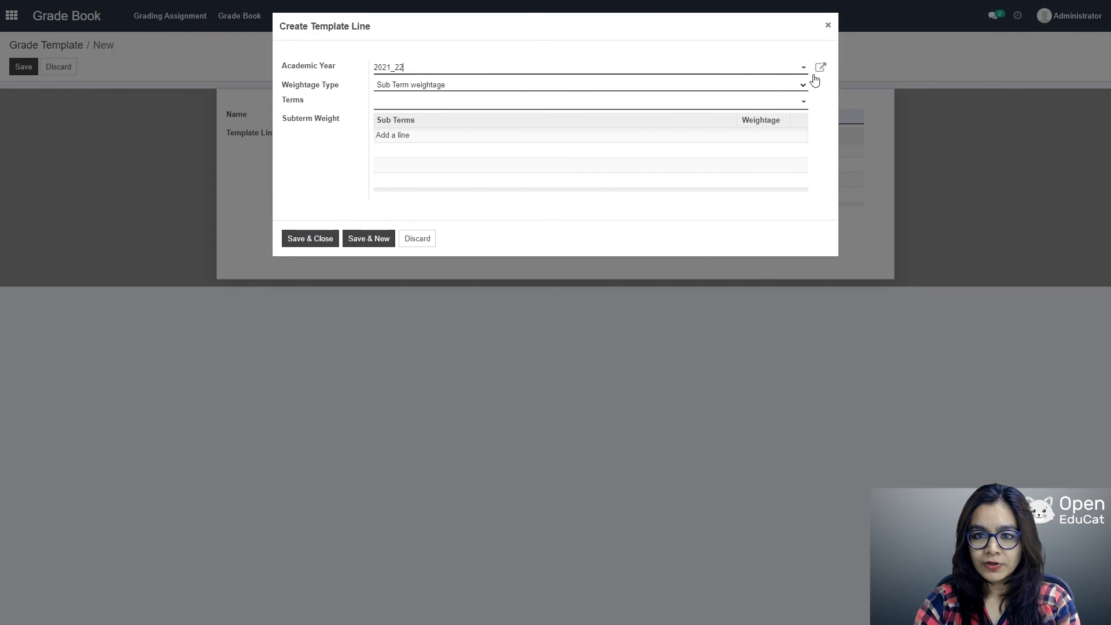
{"action": "left_click", "coordinate": [774, 86]}
{"action": "left_click", "coordinate": [501, 109]}
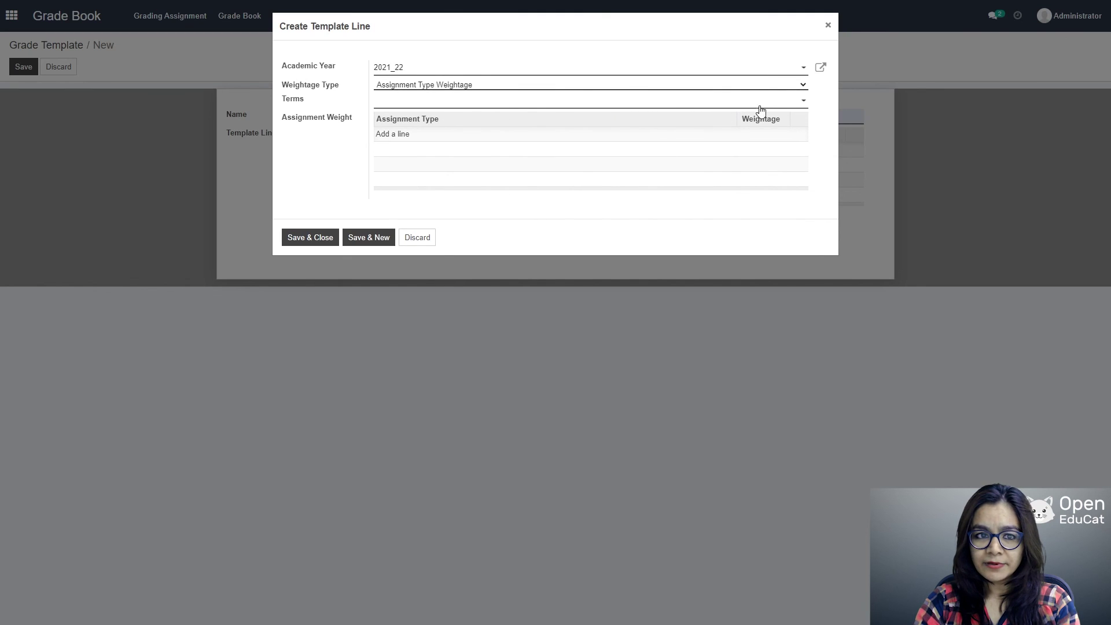
{"action": "left_click", "coordinate": [770, 104]}
{"action": "left_click", "coordinate": [454, 122]}
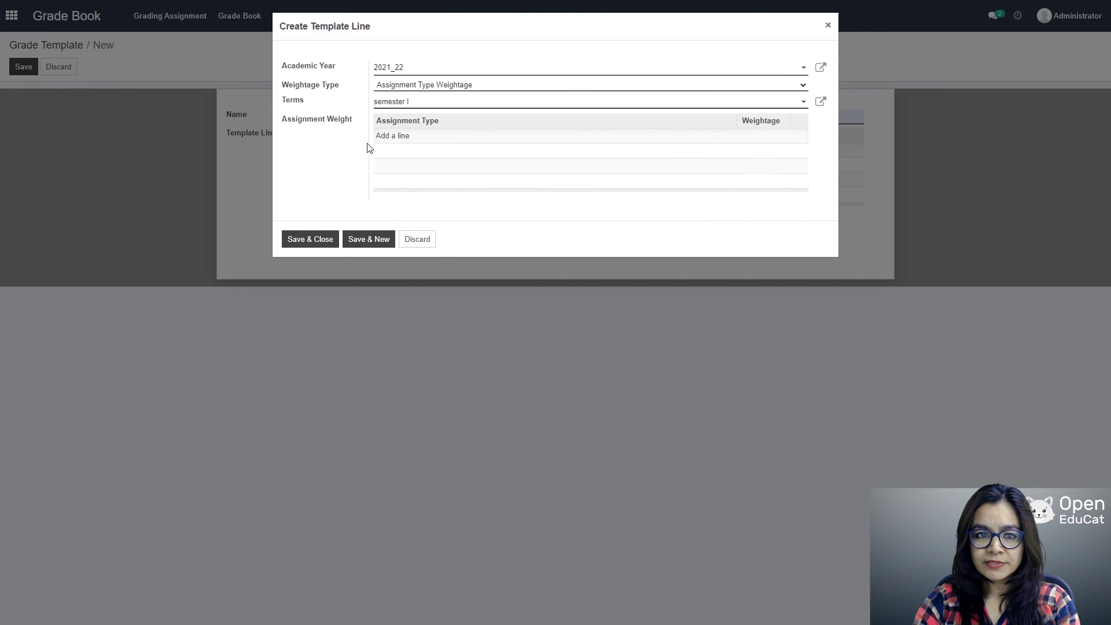
Step: Give HOMEWORK DEMO a weightage of 100 and save the line and template
{"action": "left_click", "coordinate": [405, 137]}
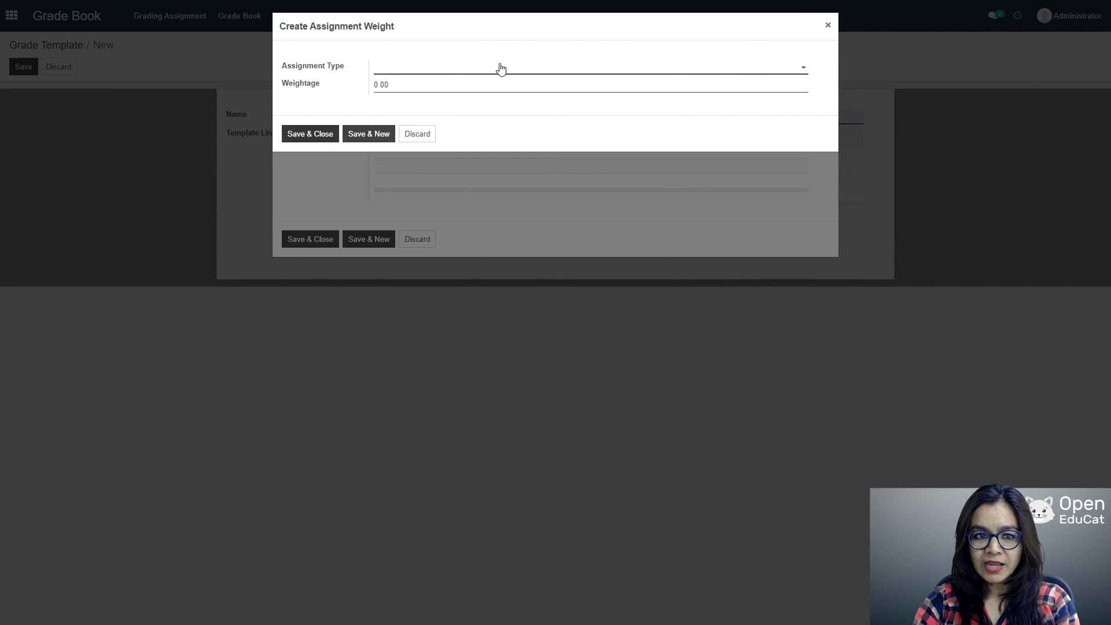
{"action": "left_click", "coordinate": [803, 68]}
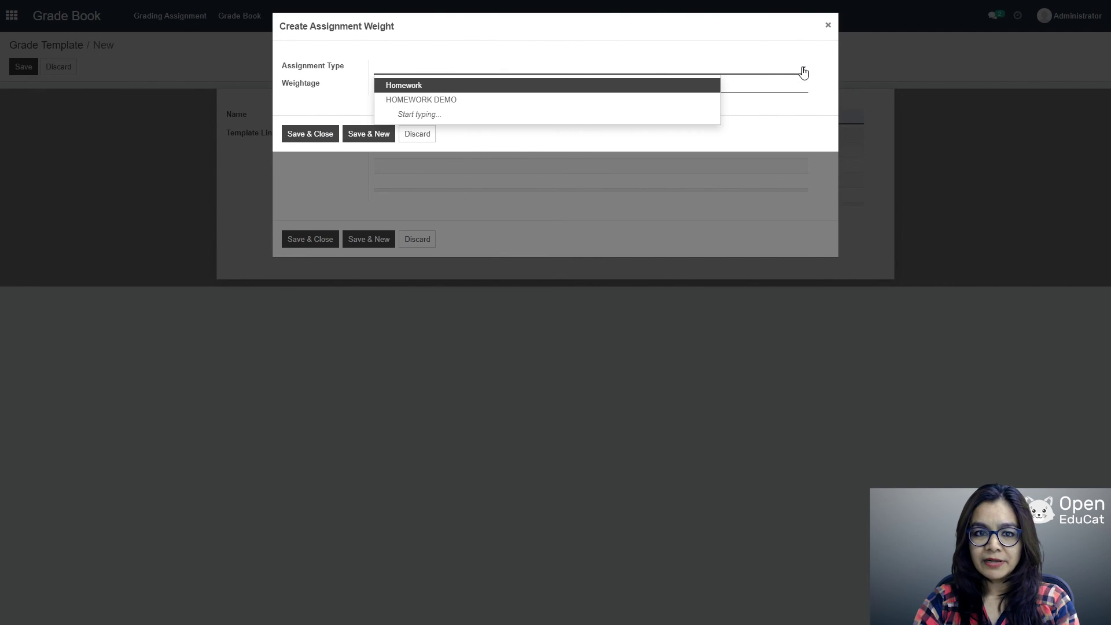
{"action": "left_click", "coordinate": [445, 101]}
{"action": "left_click", "coordinate": [407, 87]}
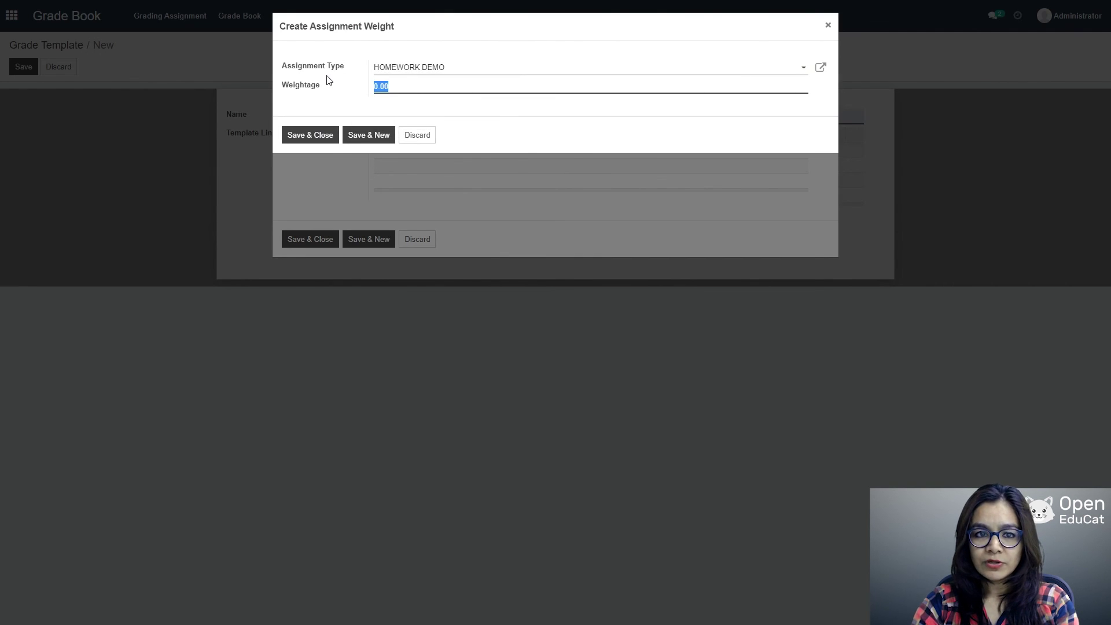
{"action": "type", "text": "100"}
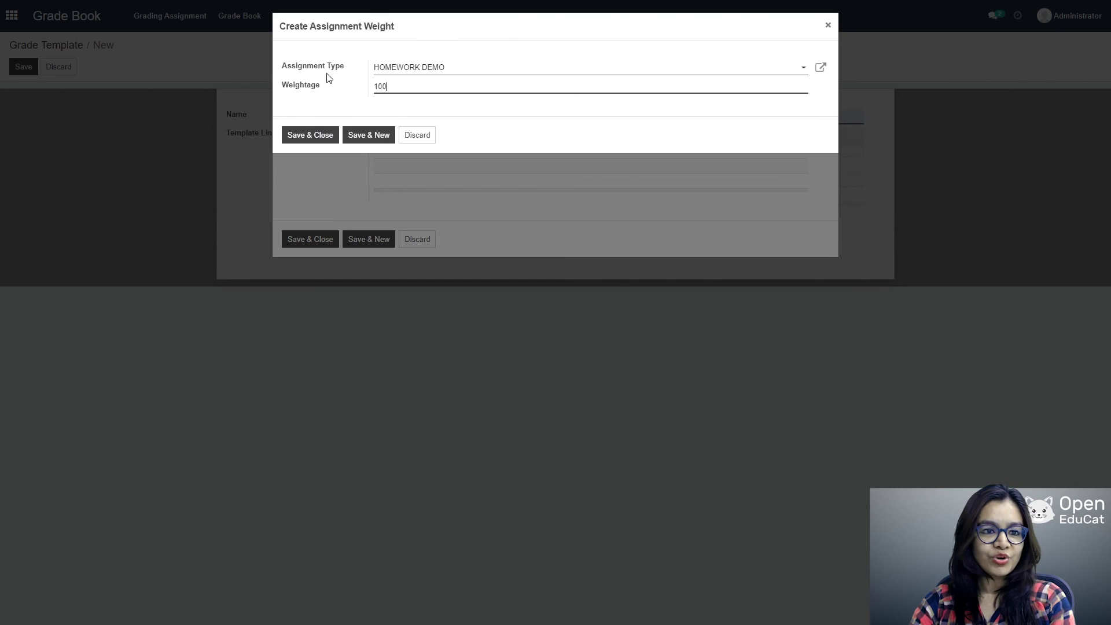
{"action": "left_click", "coordinate": [311, 136]}
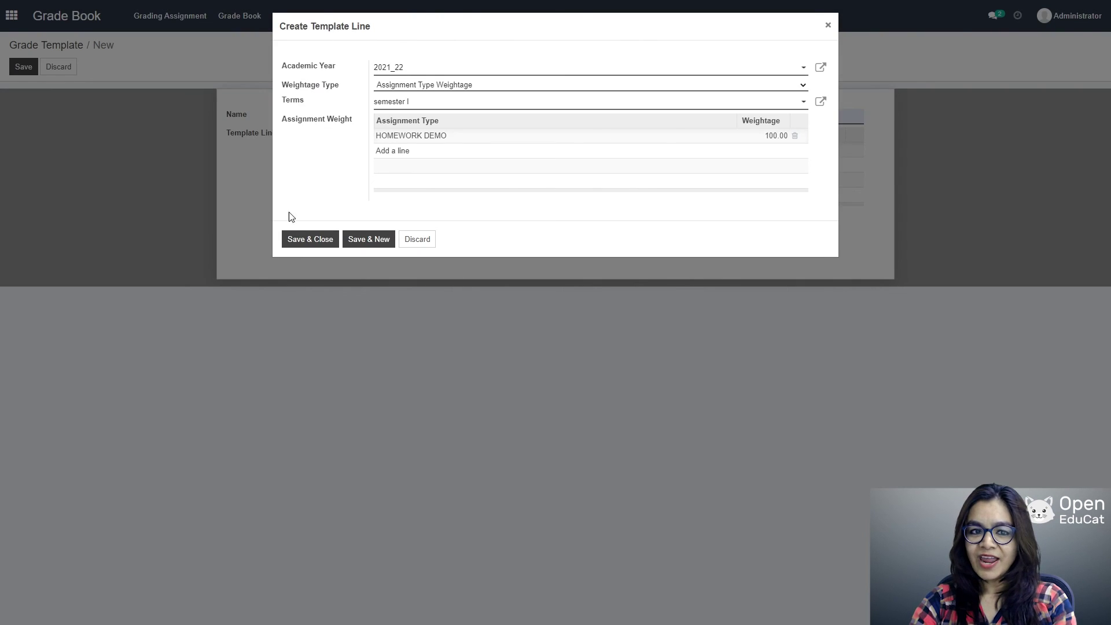
{"action": "left_click", "coordinate": [300, 243]}
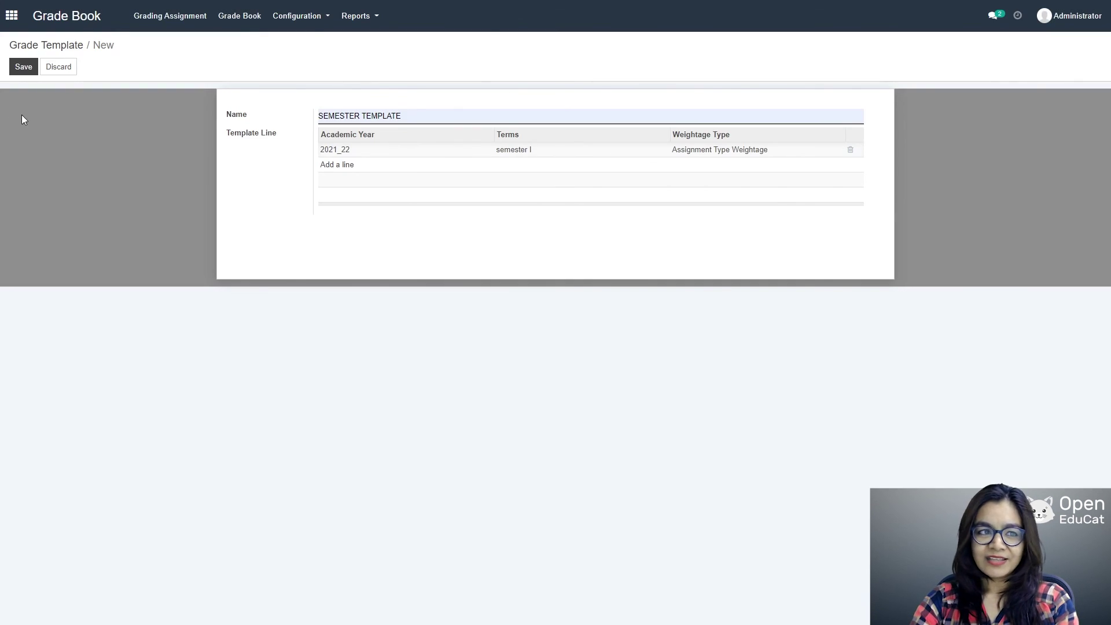
{"action": "left_click", "coordinate": [25, 66]}
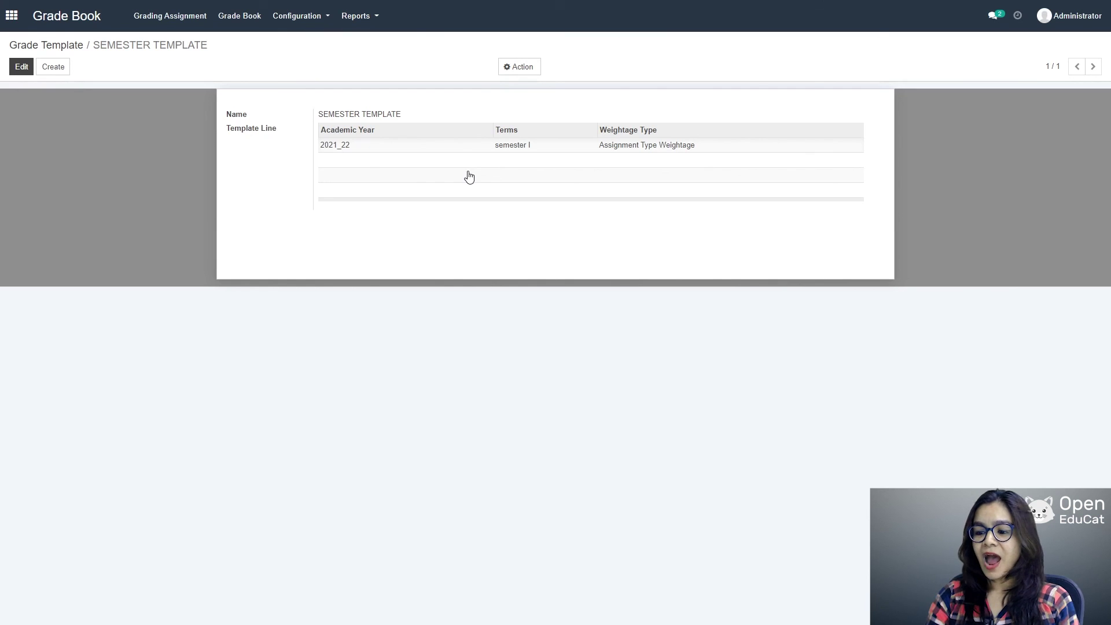
Step: Leave the Grade Book configuration and return to the apps home menu
{"action": "left_click", "coordinate": [294, 15]}
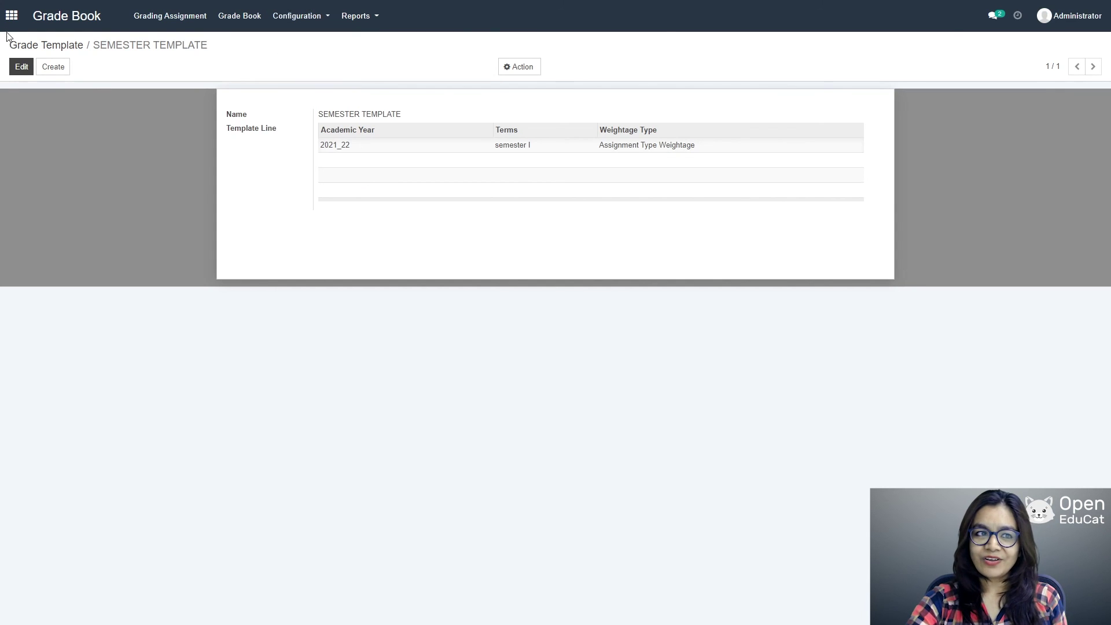
{"action": "left_click", "coordinate": [11, 18]}
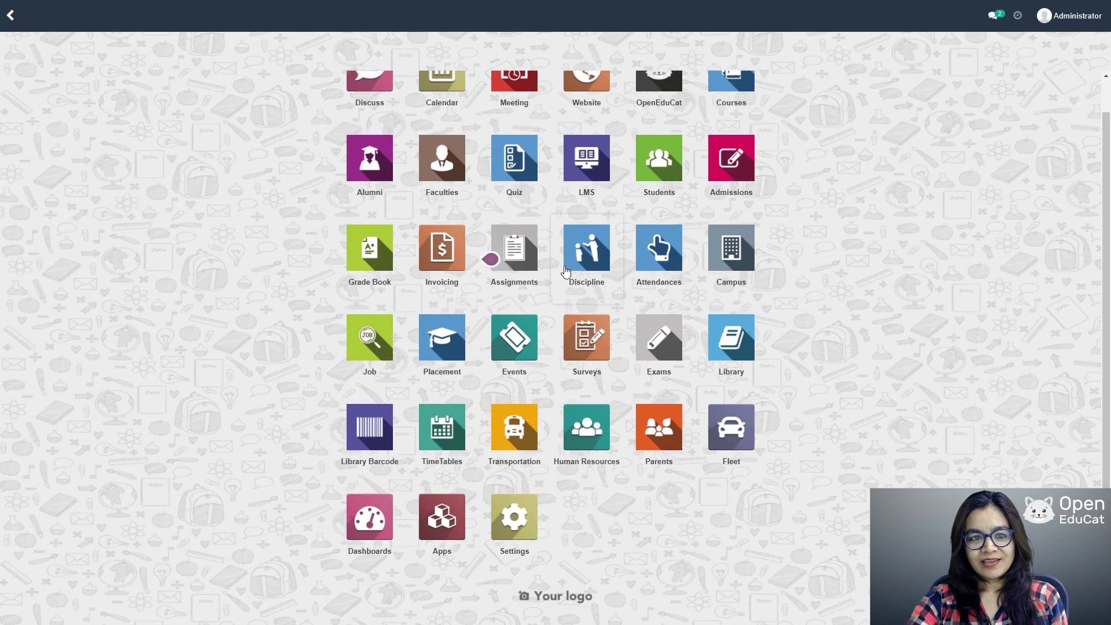
{"action": "scroll", "coordinate": [636, 220], "scroll_direction": "up", "scroll_amount": 1}
Step: Set the Final Grade of course computer Science SEm 3 to letter GRADE
{"action": "left_click", "coordinate": [743, 106]}
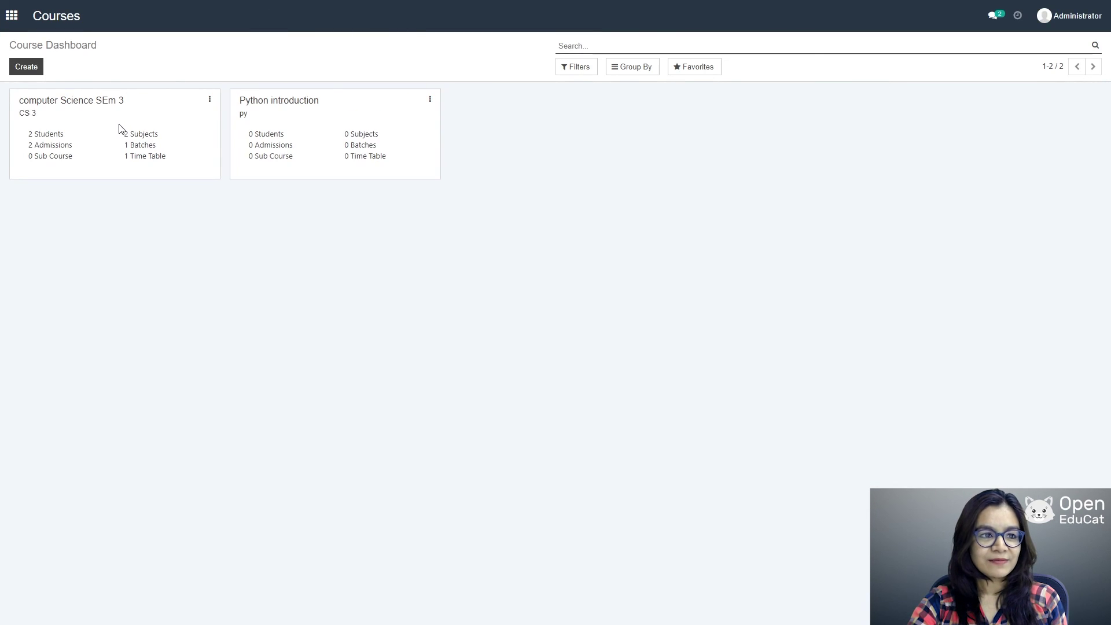
{"action": "left_click", "coordinate": [88, 107]}
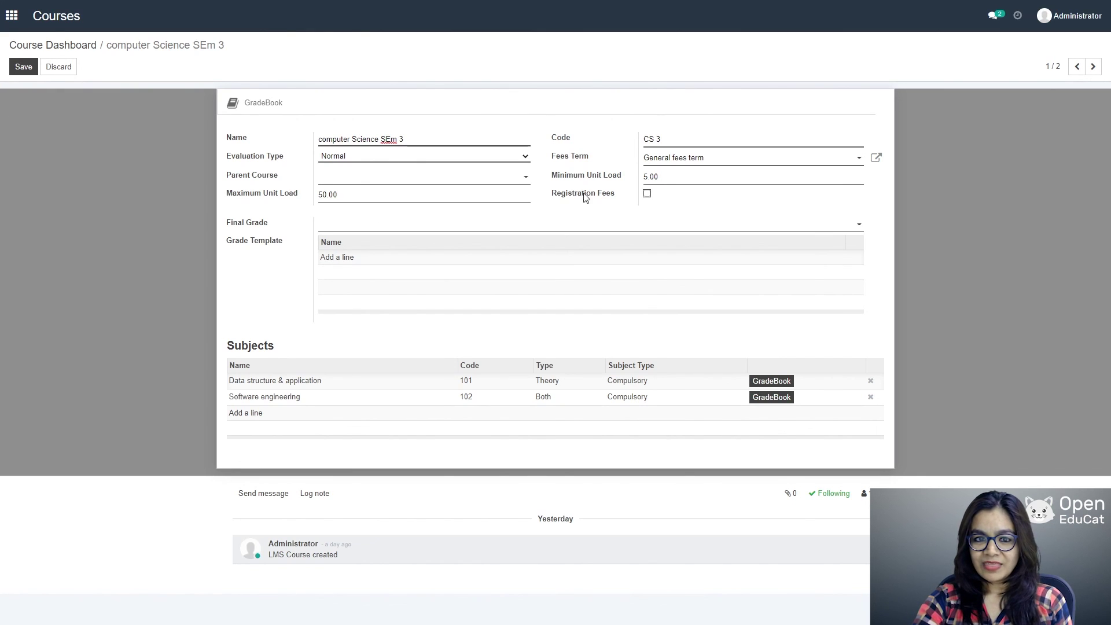
{"action": "left_click", "coordinate": [860, 228]}
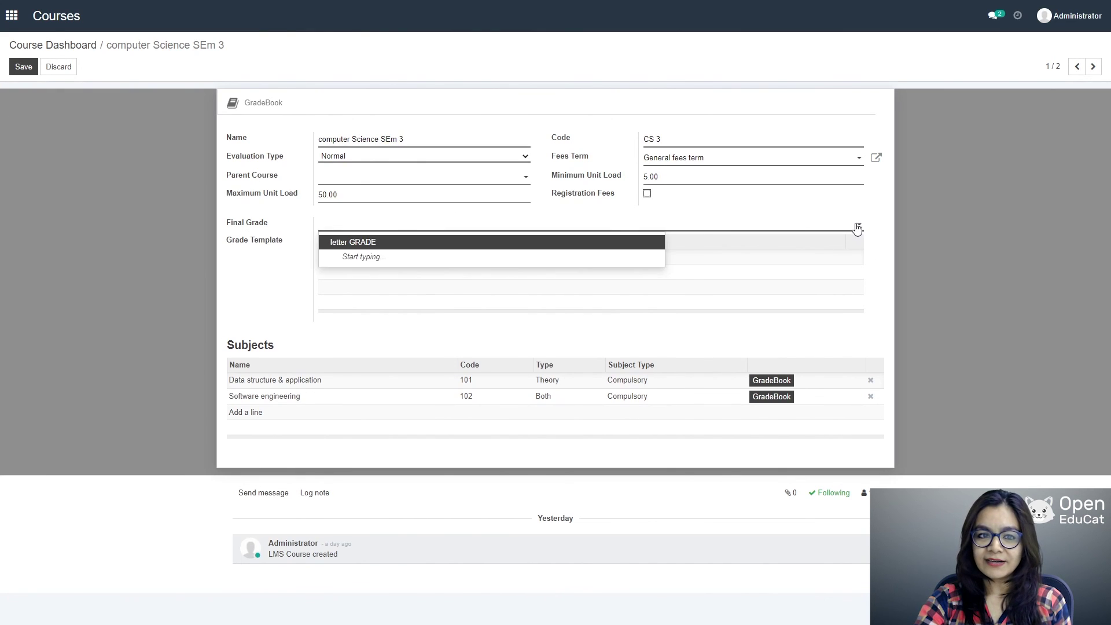
{"action": "left_click", "coordinate": [336, 243]}
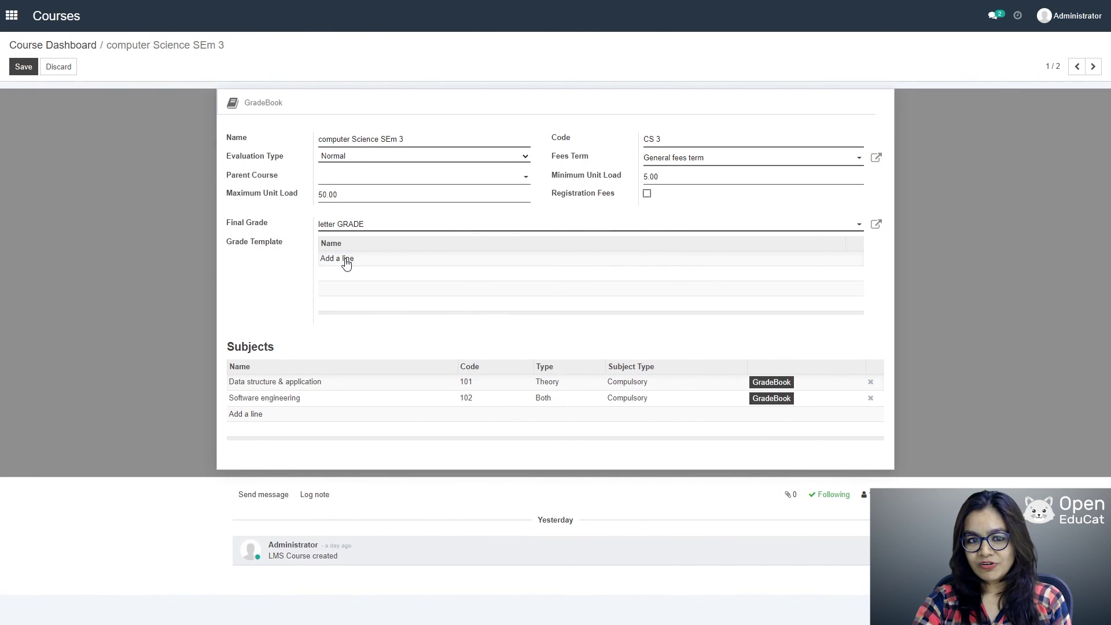
Step: Attach SEMESTER TEMPLATE as the course's grade template and save the course
{"action": "left_click", "coordinate": [346, 260]}
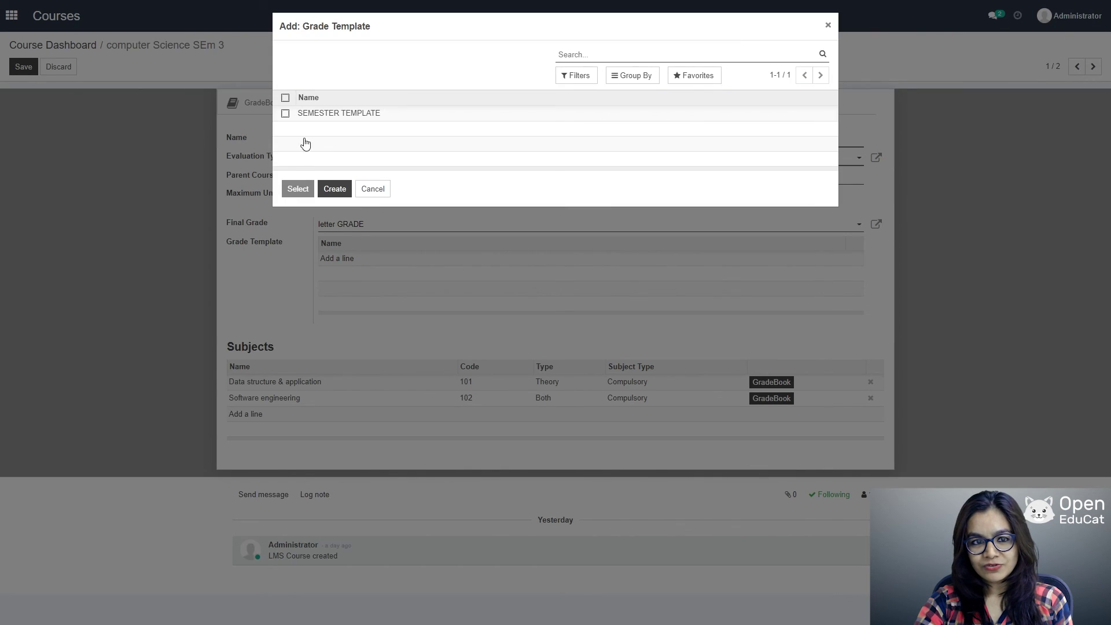
{"action": "left_click", "coordinate": [285, 114]}
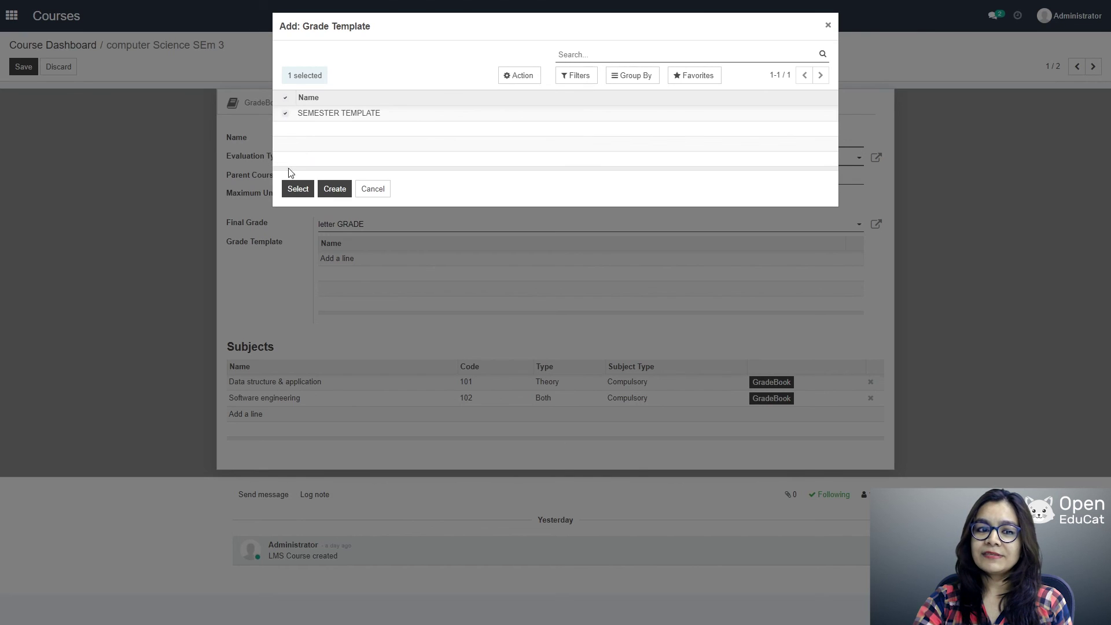
{"action": "left_click", "coordinate": [295, 191]}
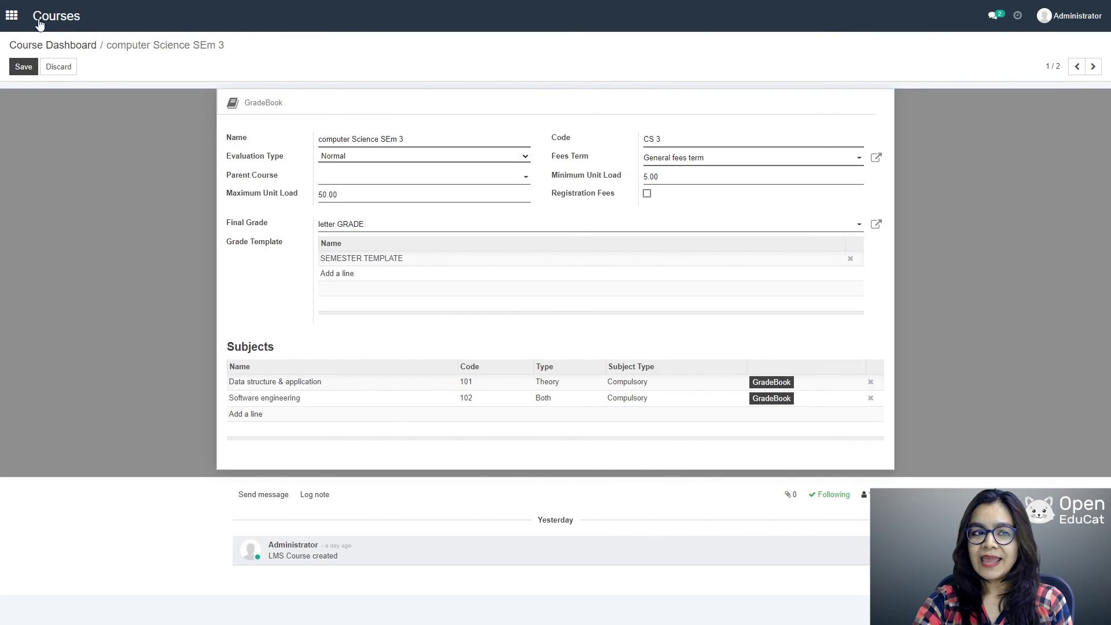
{"action": "left_click", "coordinate": [29, 68]}
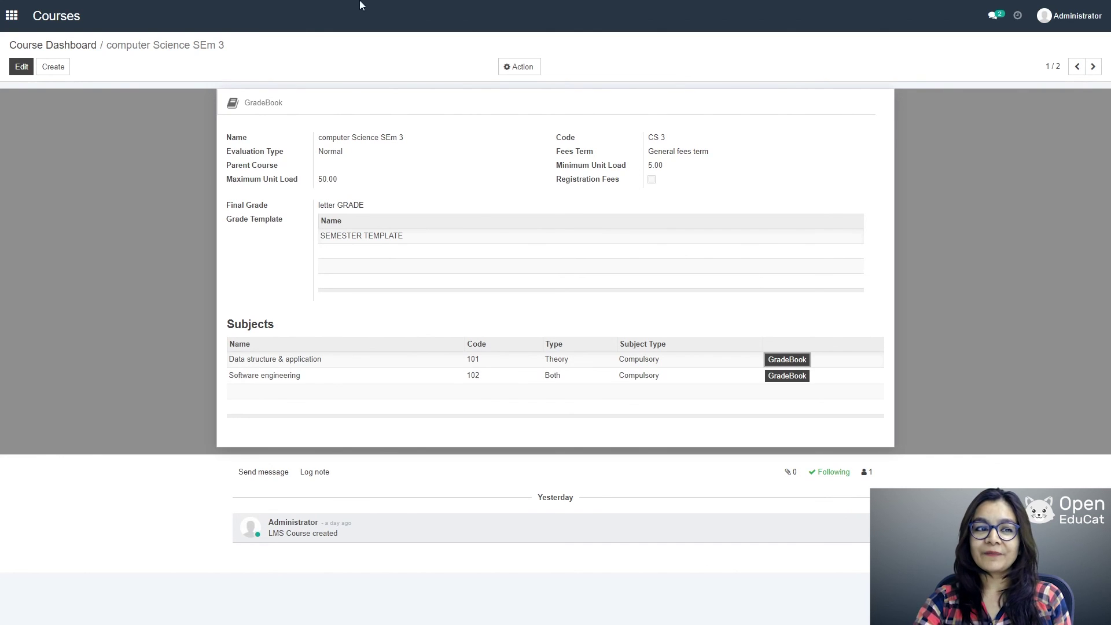
{"action": "left_click", "coordinate": [8, 14]}
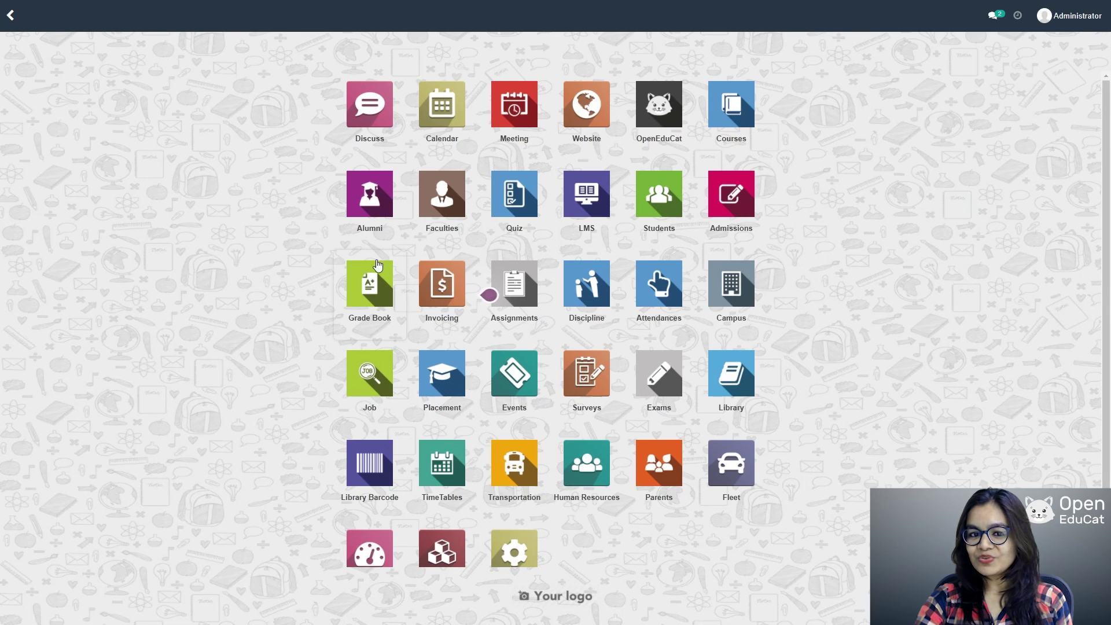
Step: Create and save grade book GB01 for the student with academic year 2021_22
{"action": "left_click", "coordinate": [366, 297]}
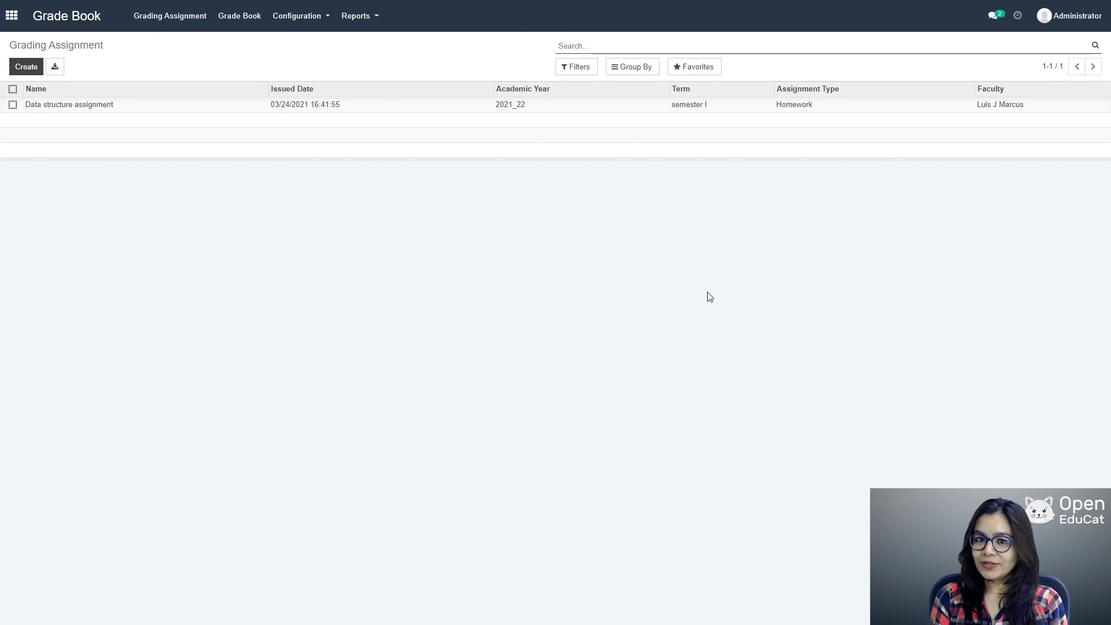
{"action": "left_click", "coordinate": [229, 17]}
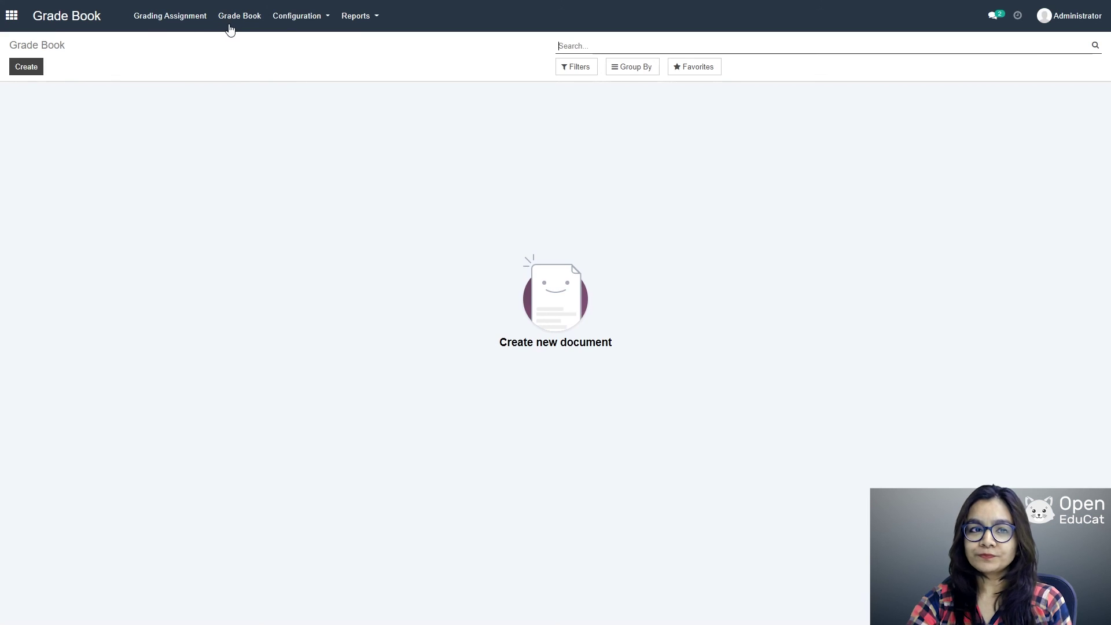
{"action": "left_click", "coordinate": [26, 67]}
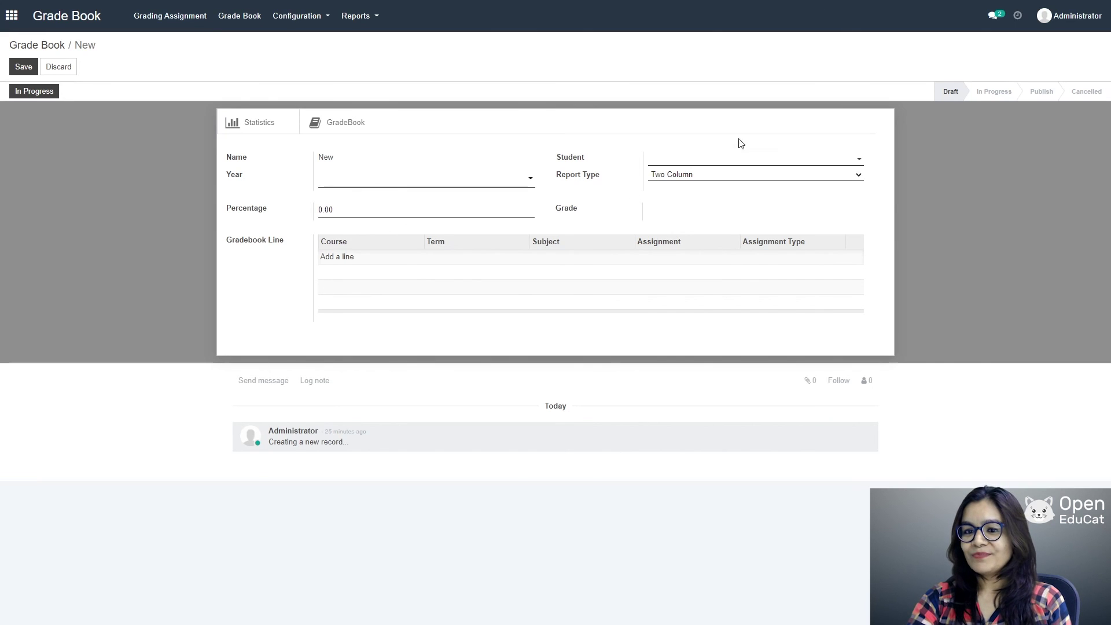
{"action": "left_click", "coordinate": [774, 161]}
{"action": "left_click", "coordinate": [706, 177]}
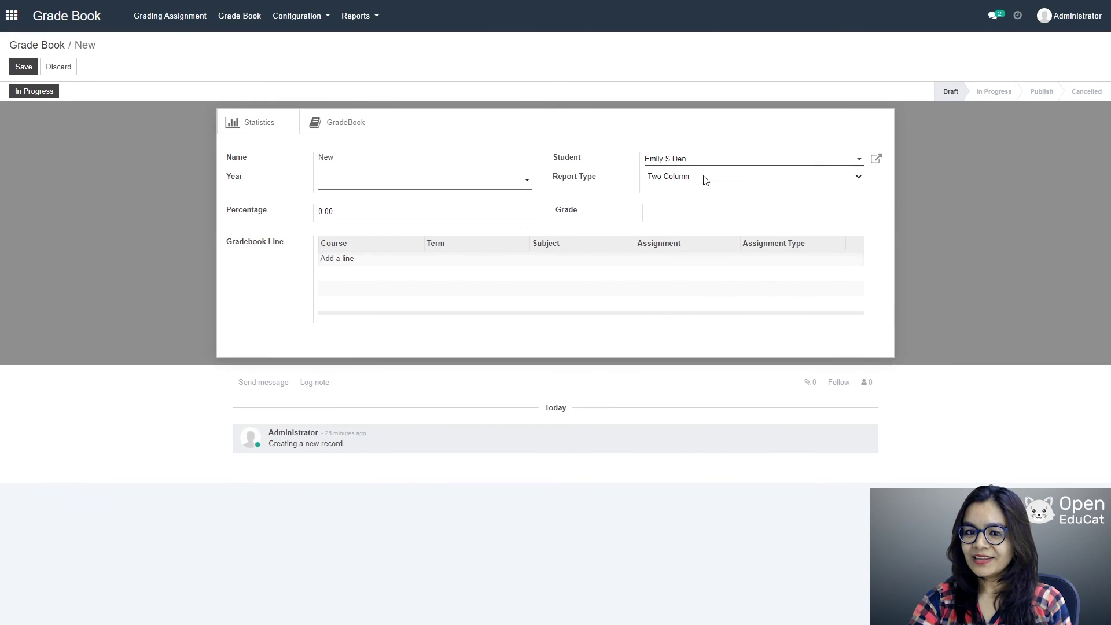
{"action": "left_click", "coordinate": [461, 183]}
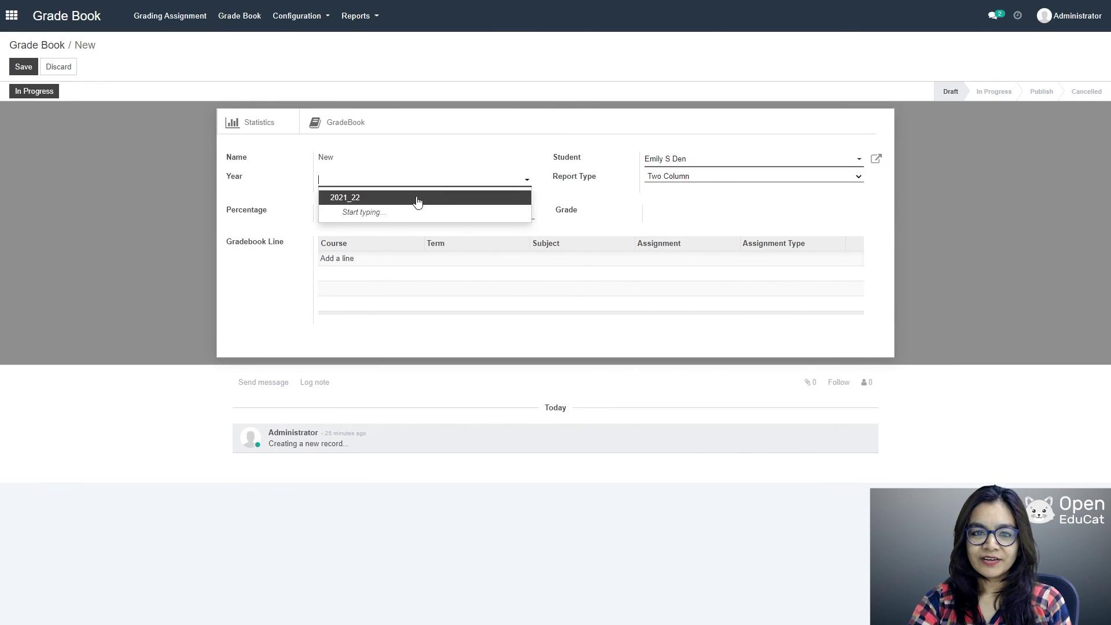
{"action": "left_click", "coordinate": [379, 208]}
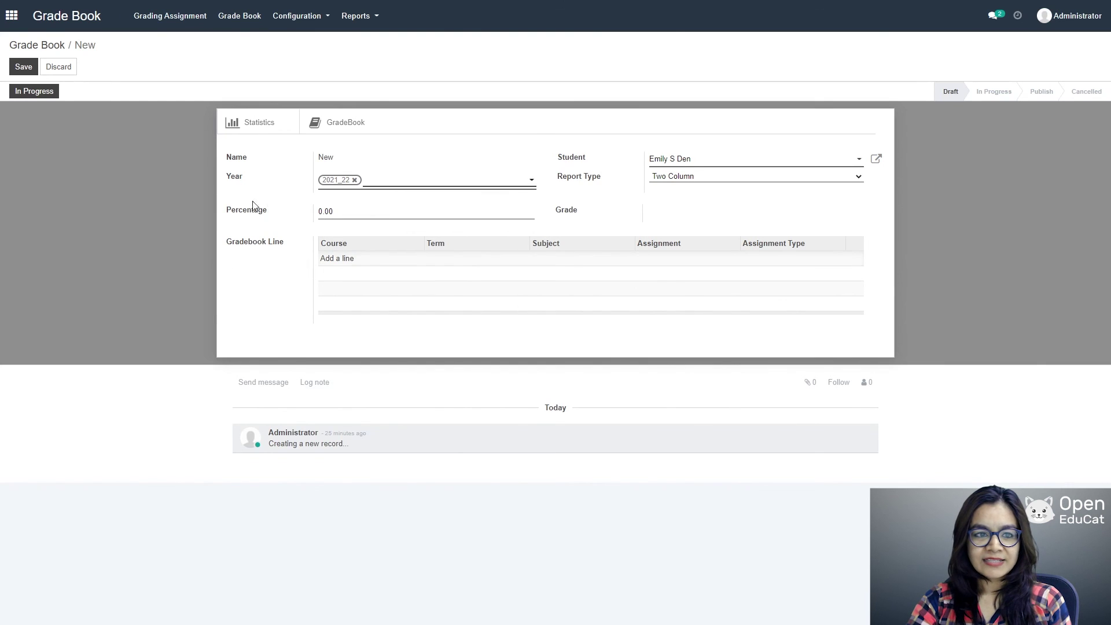
{"action": "left_click", "coordinate": [24, 67]}
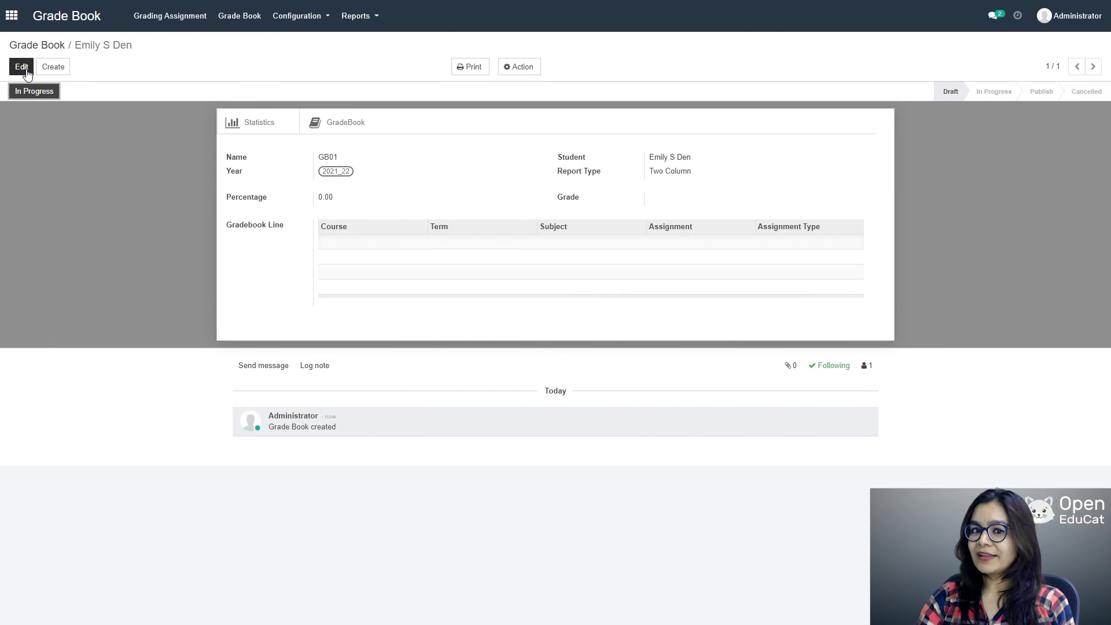
{"action": "left_click", "coordinate": [161, 17]}
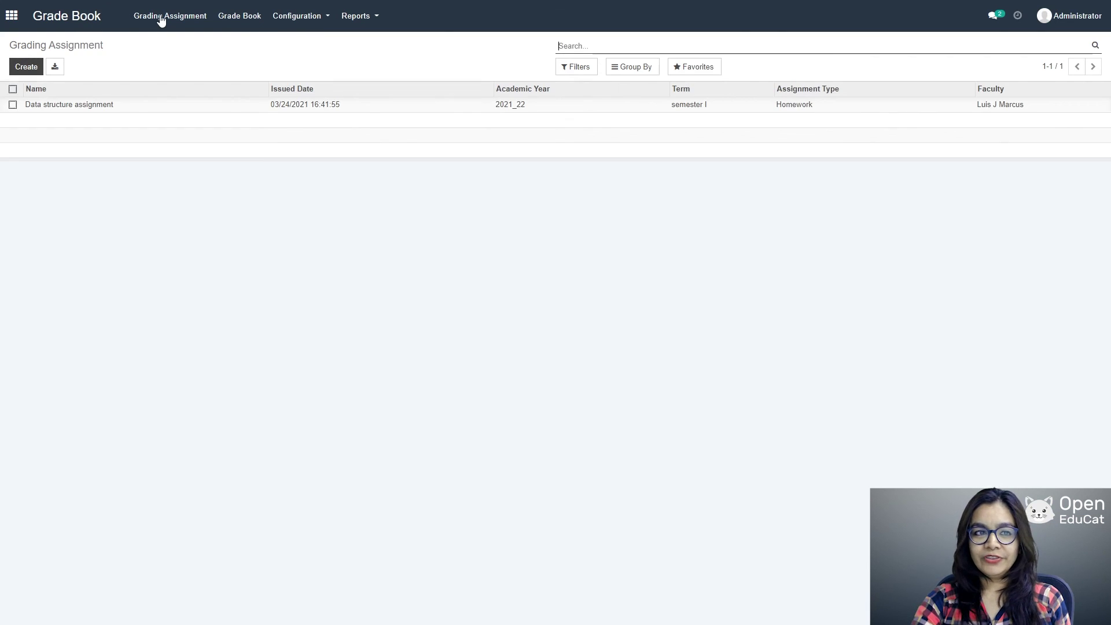
Step: Start a new grading assignment 'Data structure 001' issued on 17 March 2021
{"action": "left_click", "coordinate": [30, 69]}
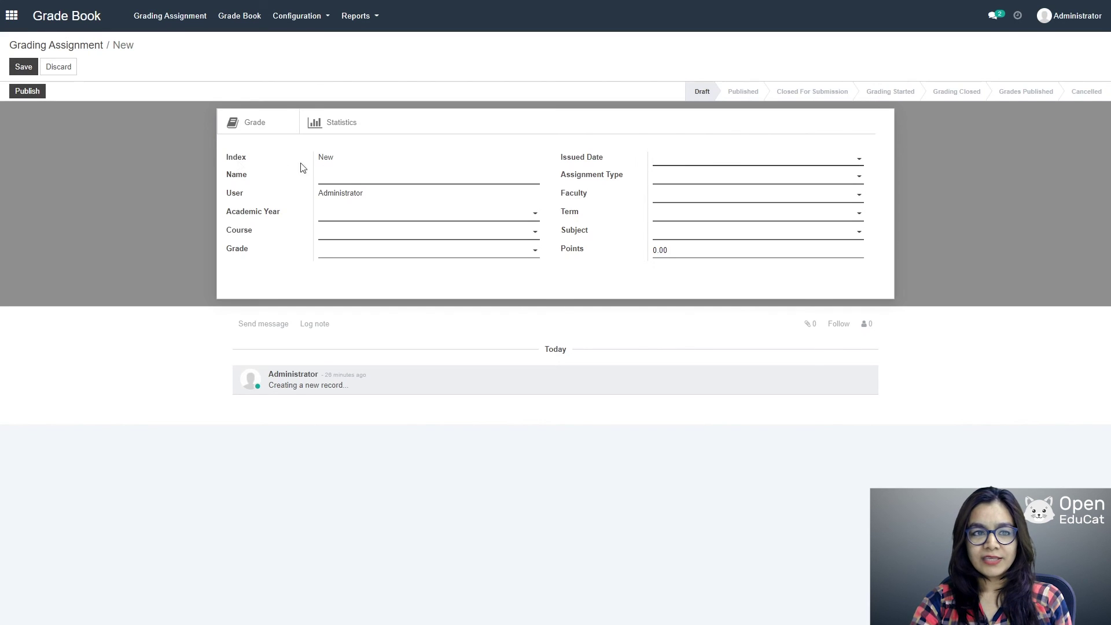
{"action": "left_click", "coordinate": [345, 173]}
{"action": "type", "text": "Dat"}
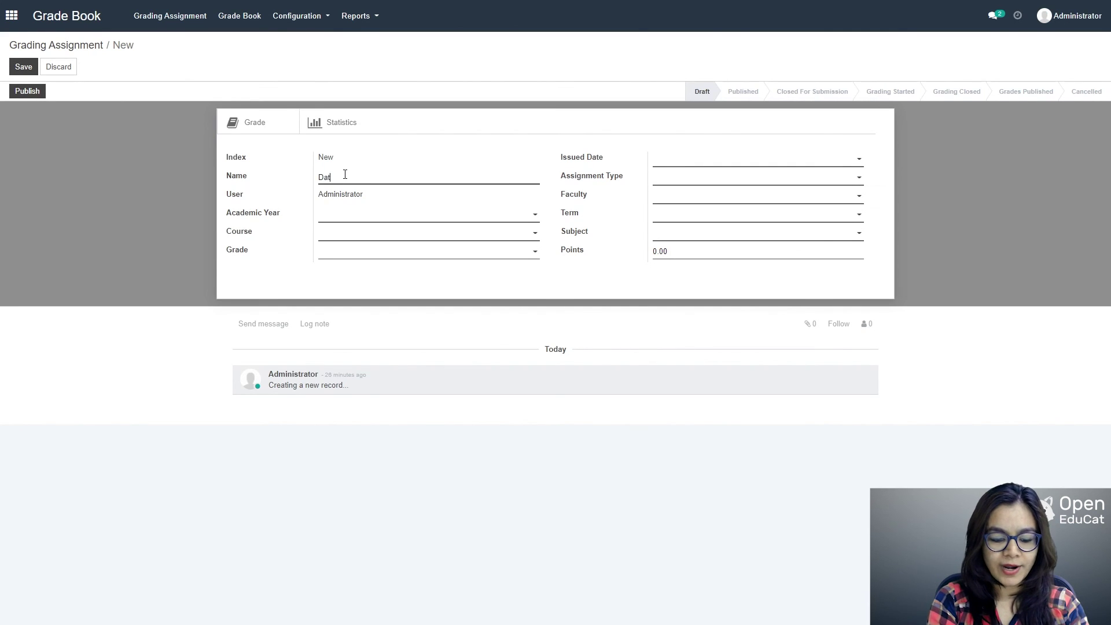
{"action": "type", "text": "a stru"}
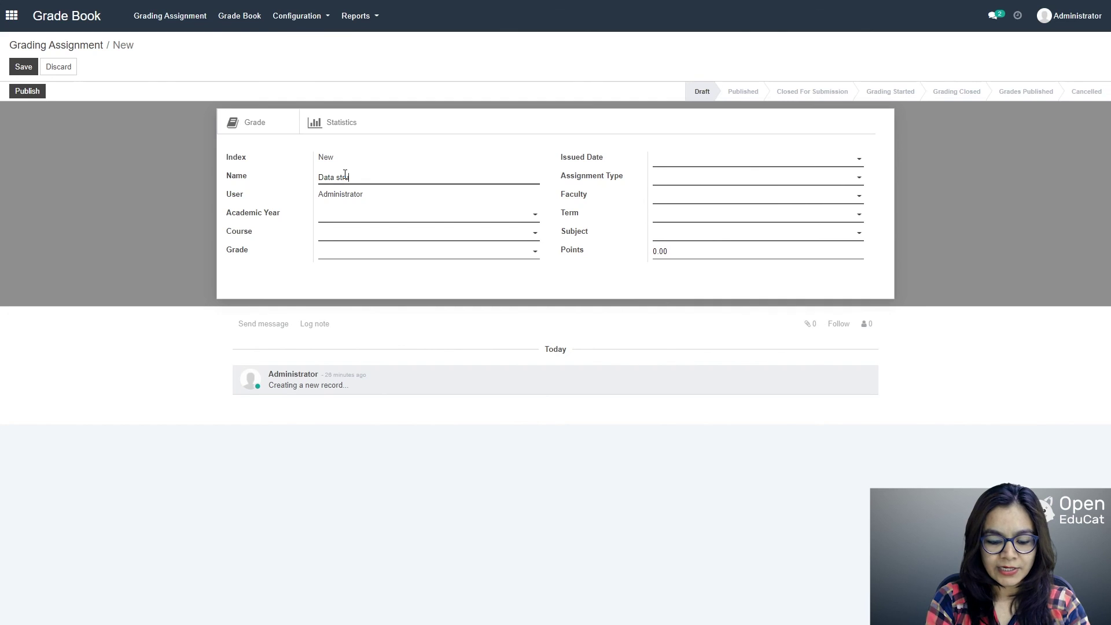
{"action": "type", "text": "cture "}
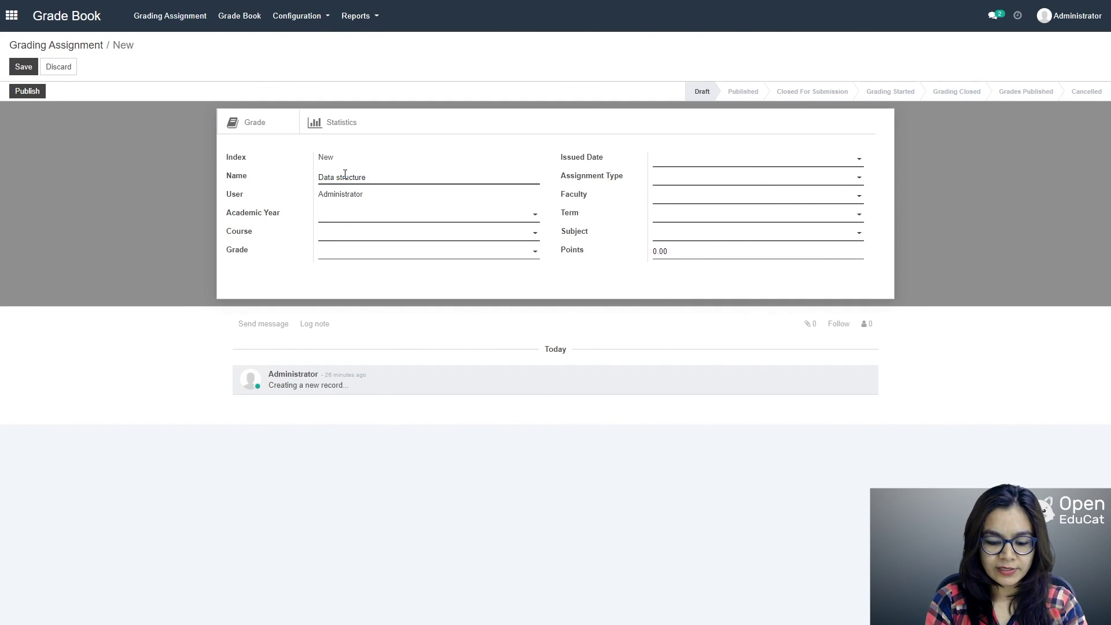
{"action": "type", "text": "("}
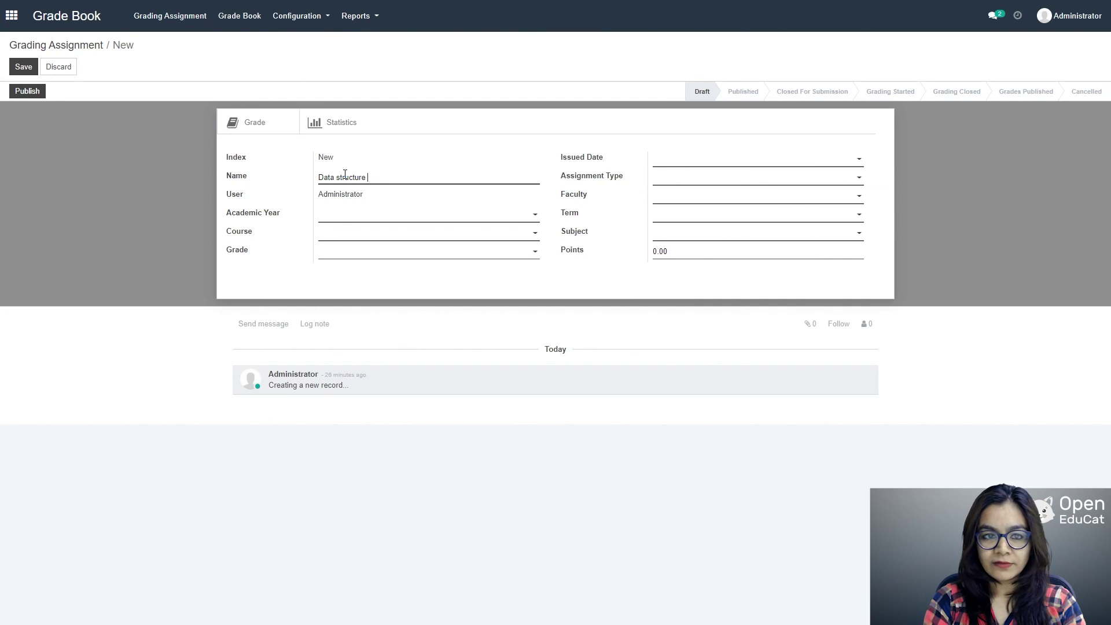
{"action": "type", "text": "001"}
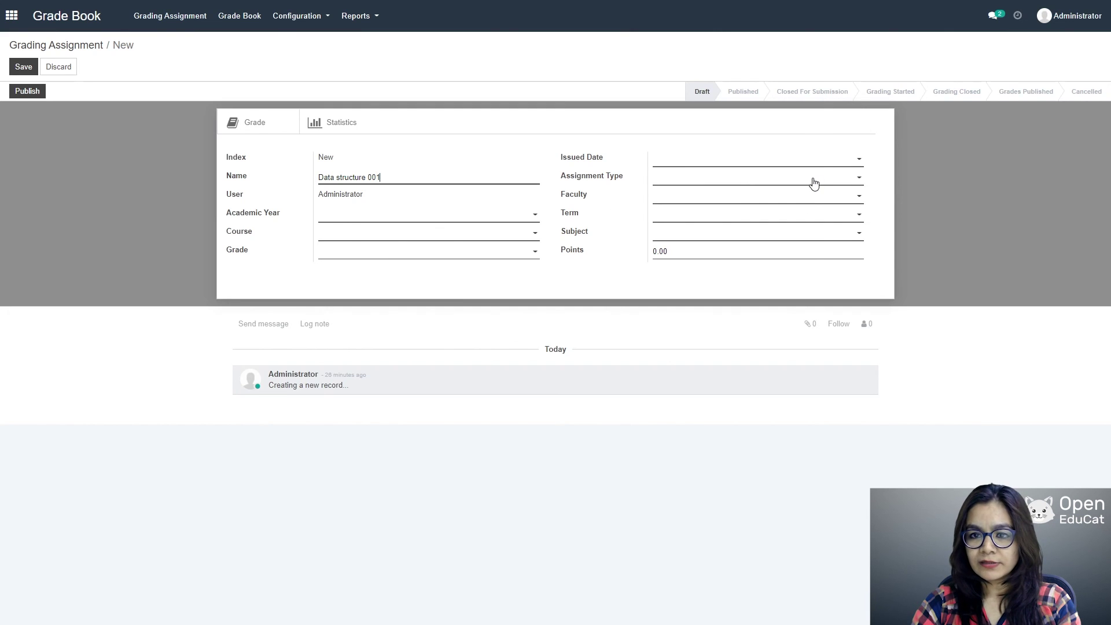
{"action": "left_click", "coordinate": [816, 159]}
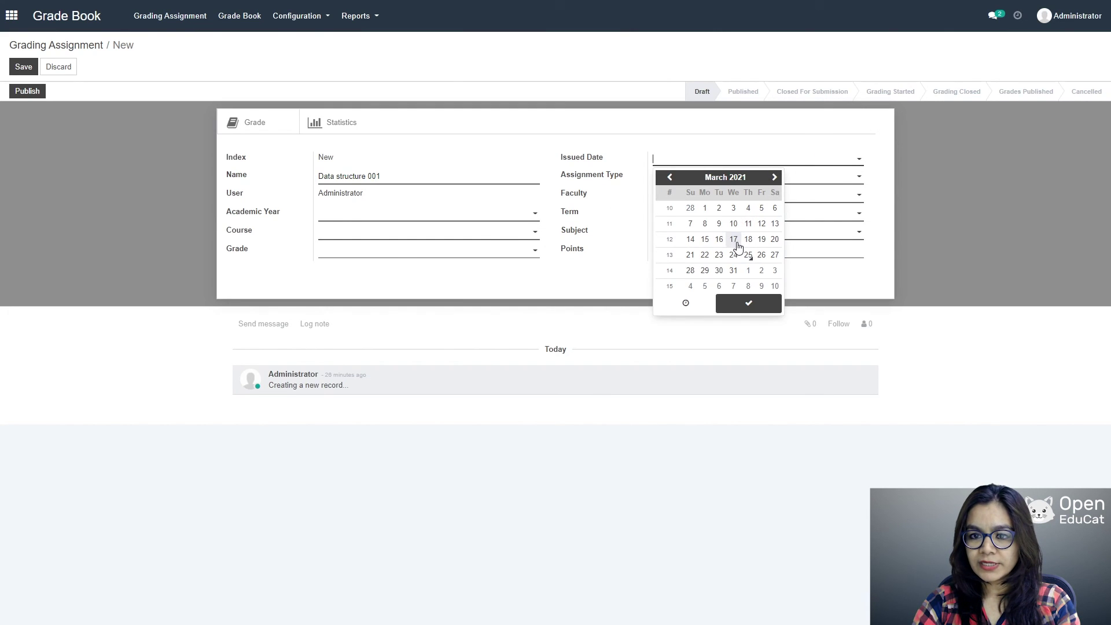
{"action": "left_click", "coordinate": [734, 240]}
{"action": "left_click", "coordinate": [757, 303]}
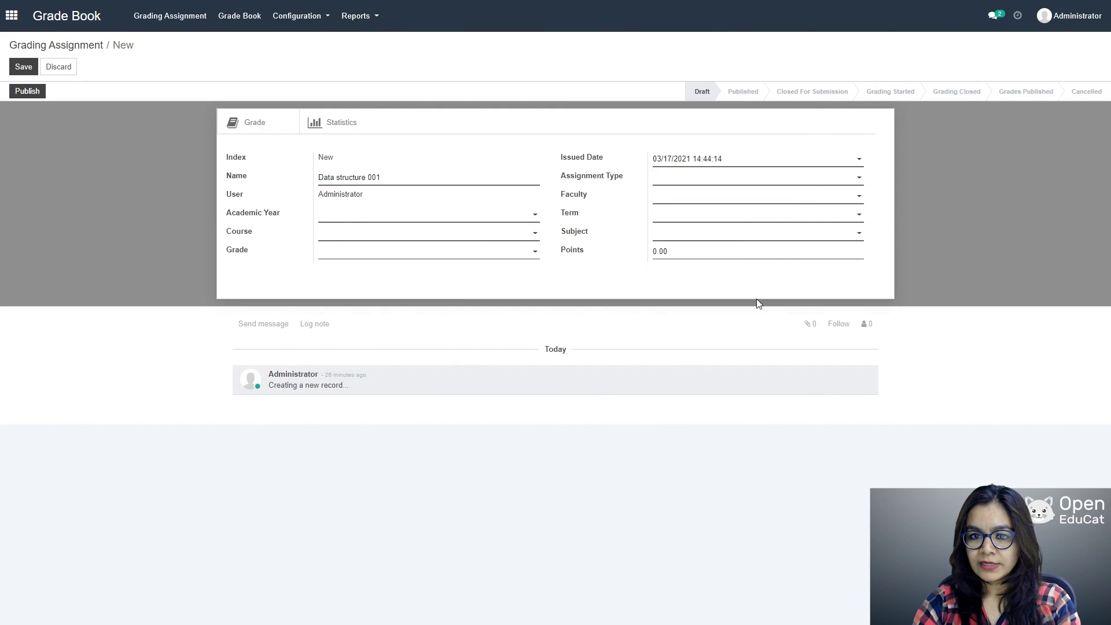
Step: Set type HOMEWORK DEMO, the faculty, term semester I, year 2021_22, course computer Science SEm 3
{"action": "left_click", "coordinate": [859, 177]}
{"action": "left_click", "coordinate": [717, 212]}
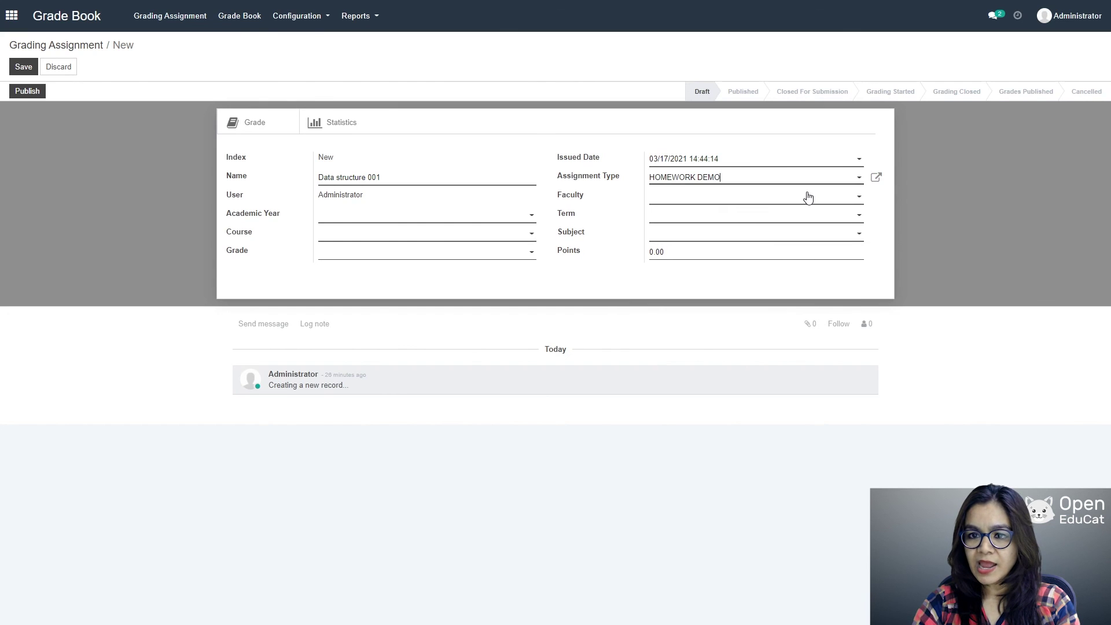
{"action": "left_click", "coordinate": [803, 196]}
{"action": "left_click", "coordinate": [715, 214]}
{"action": "left_click", "coordinate": [693, 216]}
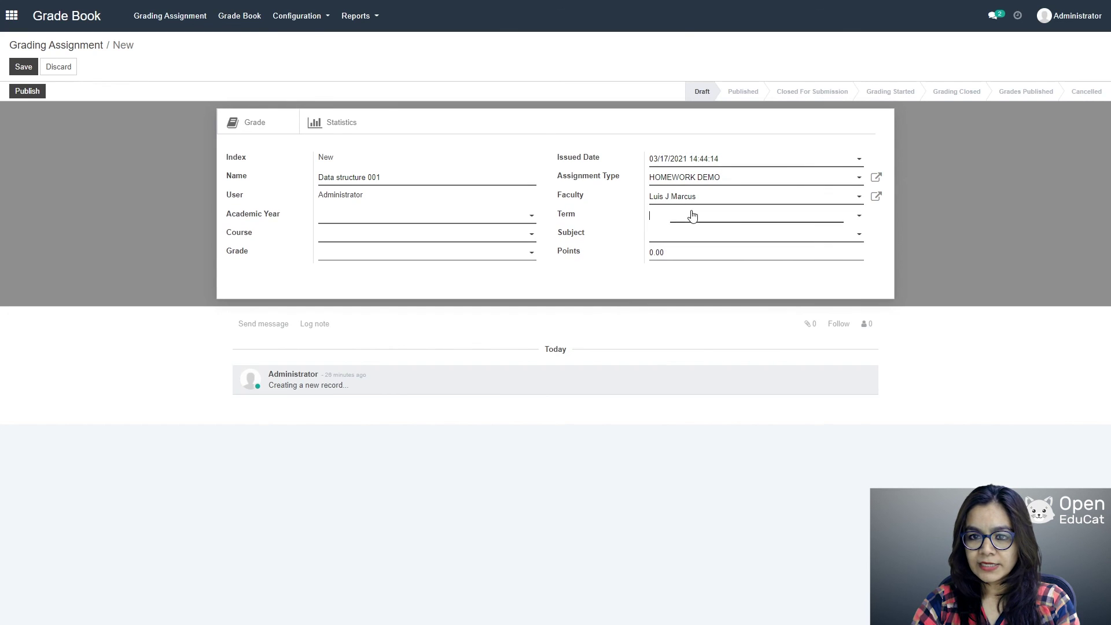
{"action": "left_click", "coordinate": [687, 228]}
{"action": "left_click", "coordinate": [497, 217]}
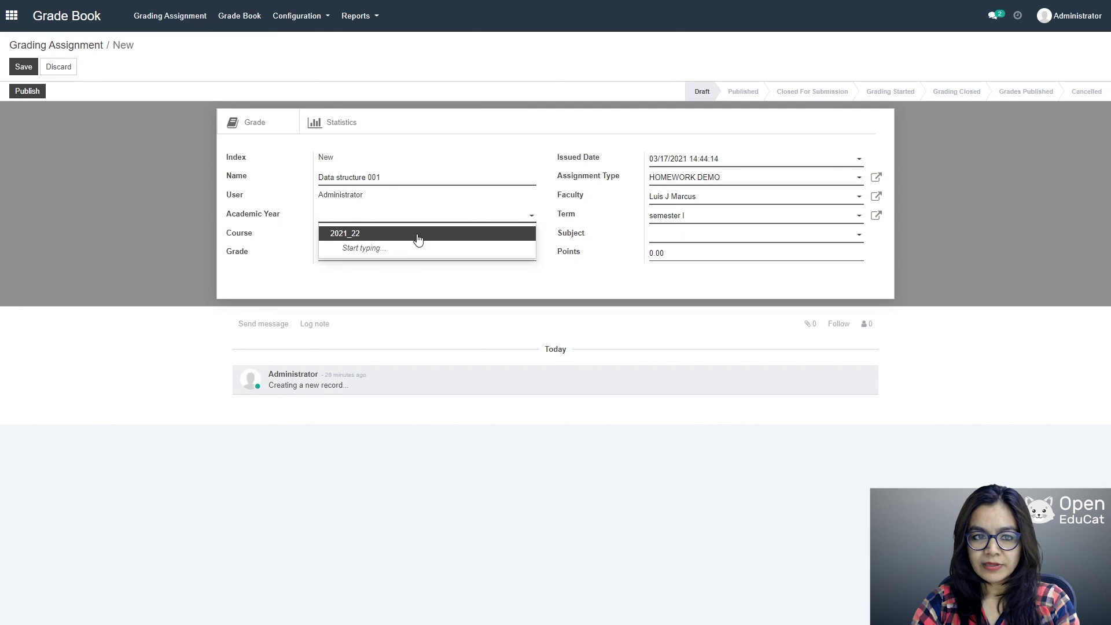
{"action": "left_click", "coordinate": [416, 235]}
{"action": "left_click", "coordinate": [392, 242]}
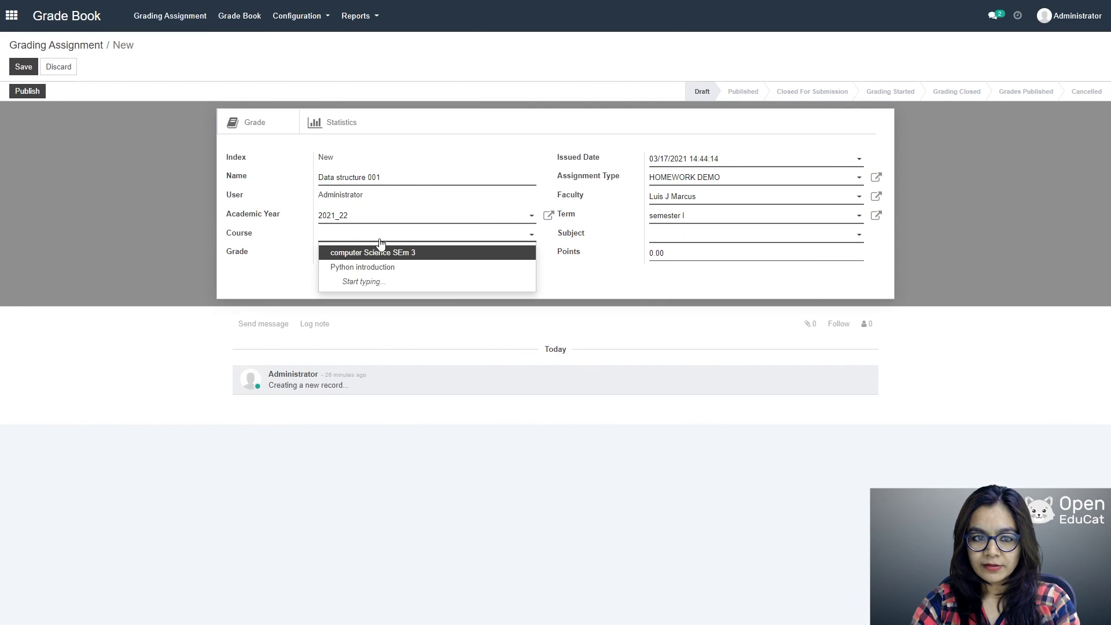
{"action": "left_click", "coordinate": [377, 253]}
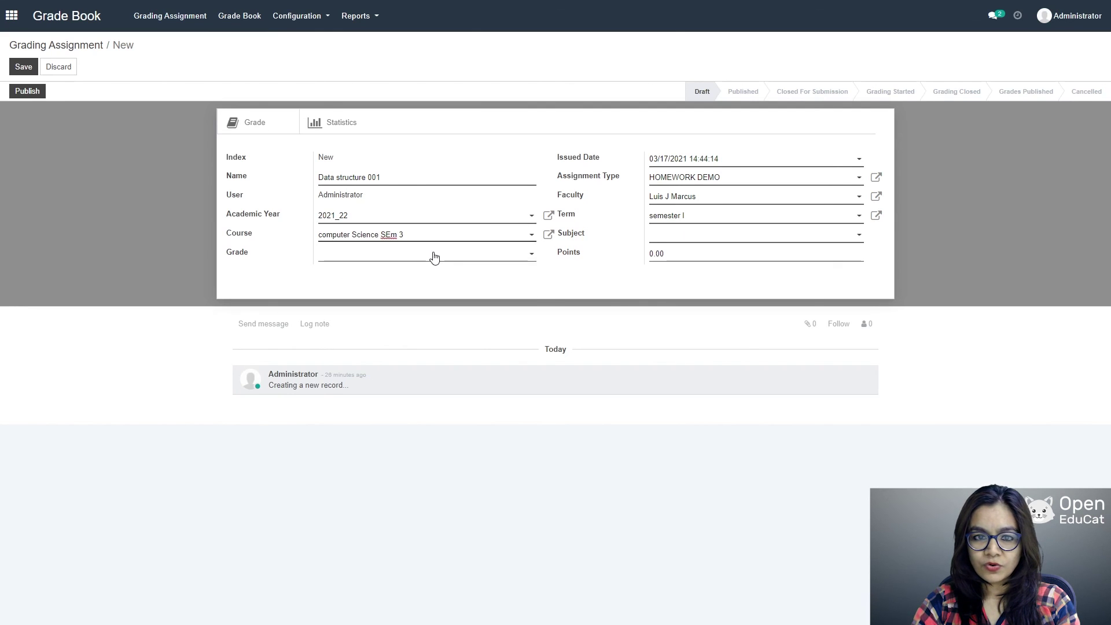
Step: Set subject Data structure & application, Point grading worth 50 points, and save
{"action": "left_click", "coordinate": [805, 237]}
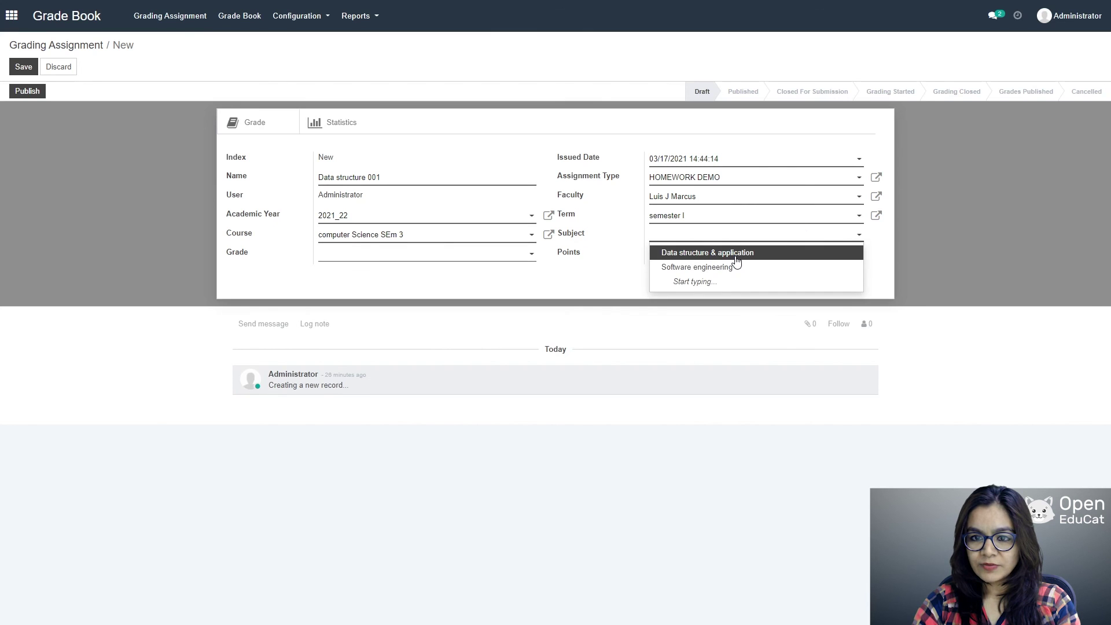
{"action": "left_click", "coordinate": [709, 252]}
{"action": "left_click", "coordinate": [519, 253]}
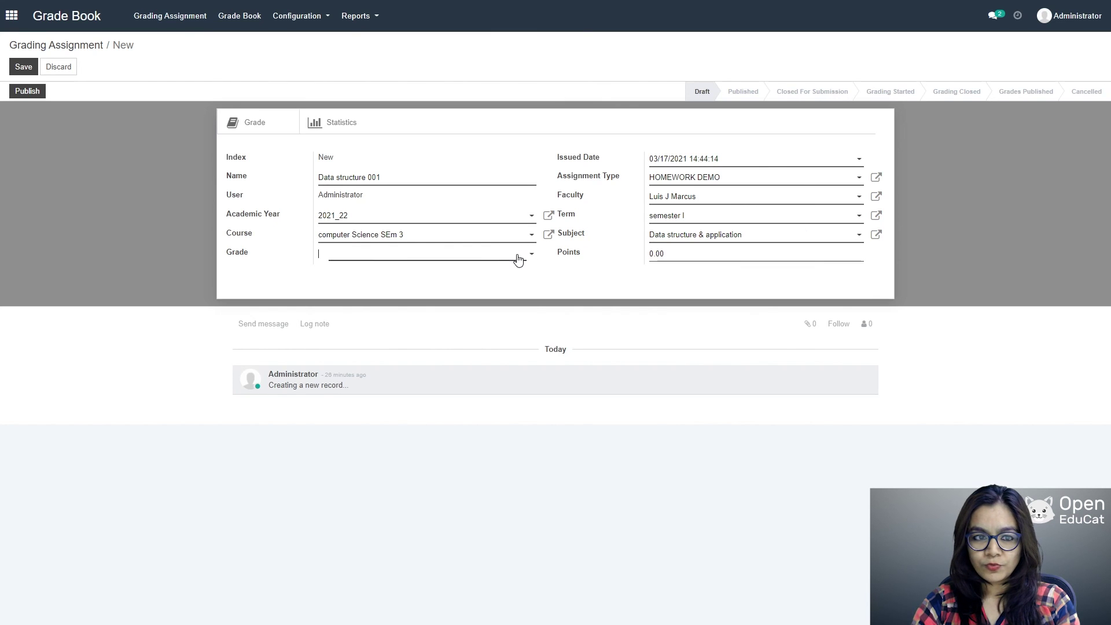
{"action": "left_click", "coordinate": [356, 344]}
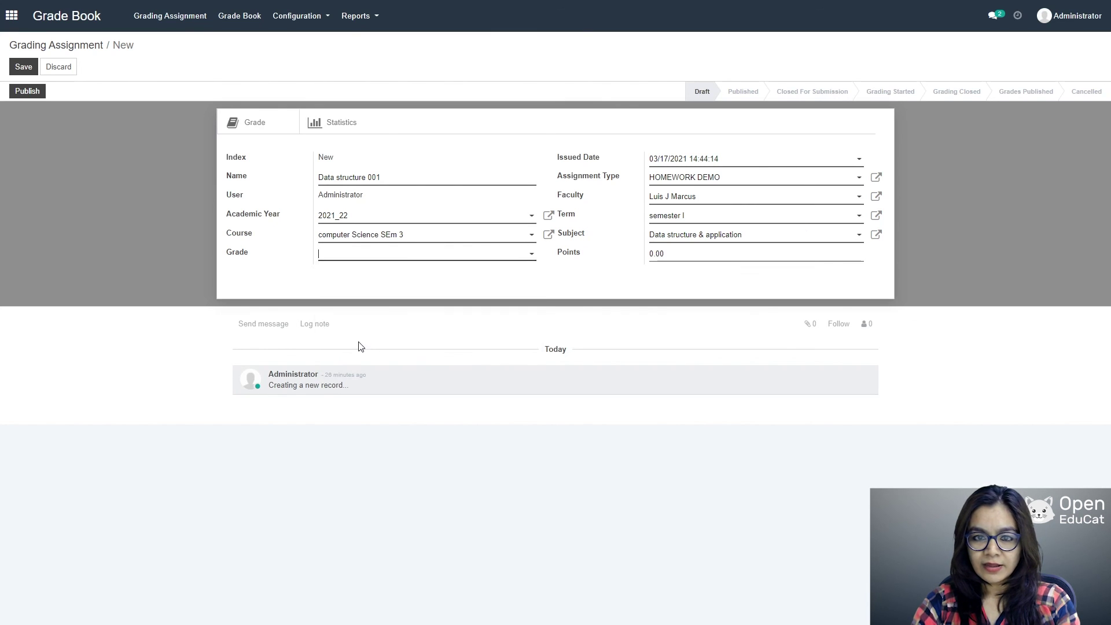
{"action": "left_click", "coordinate": [696, 260]}
{"action": "type", "text": "50"}
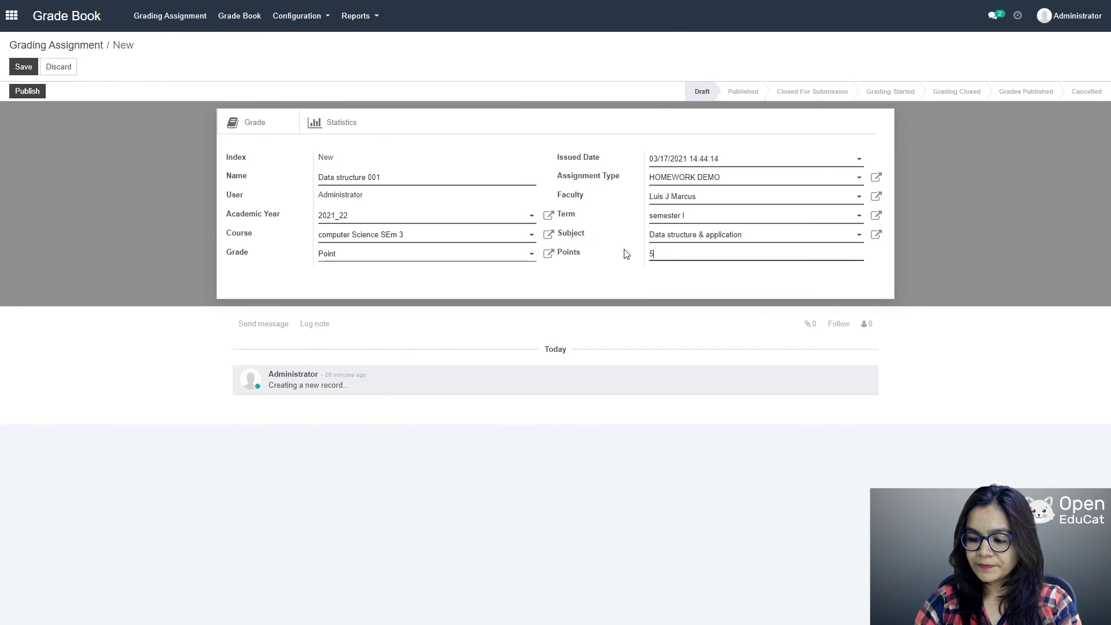
{"action": "left_click", "coordinate": [22, 68]}
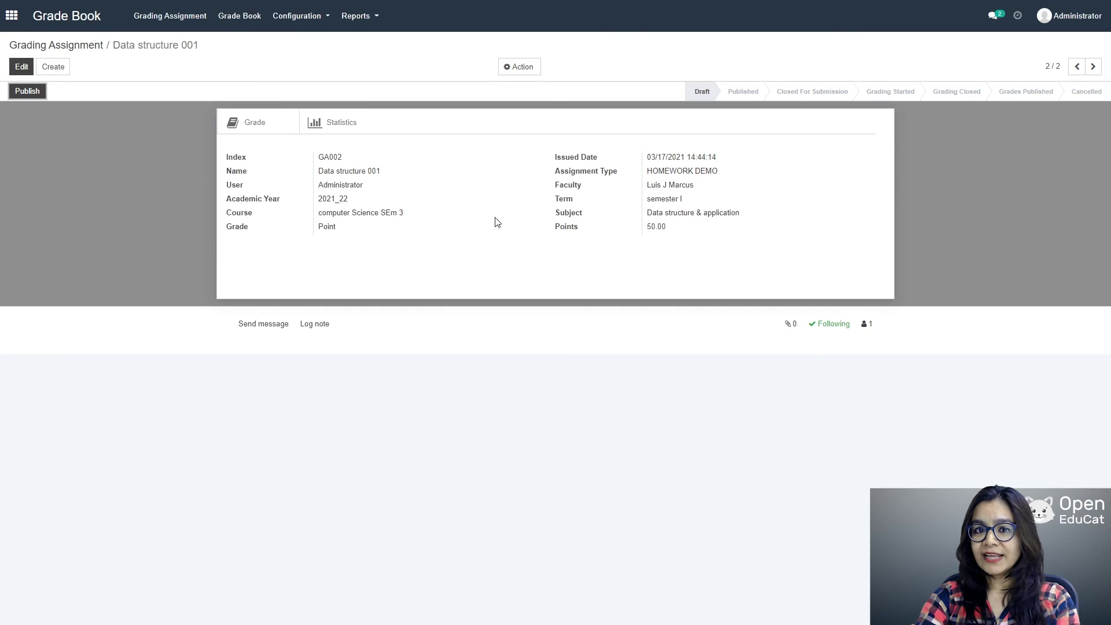
Step: Publish assignment GA002, close it for submission, and start grading
{"action": "left_click", "coordinate": [24, 93]}
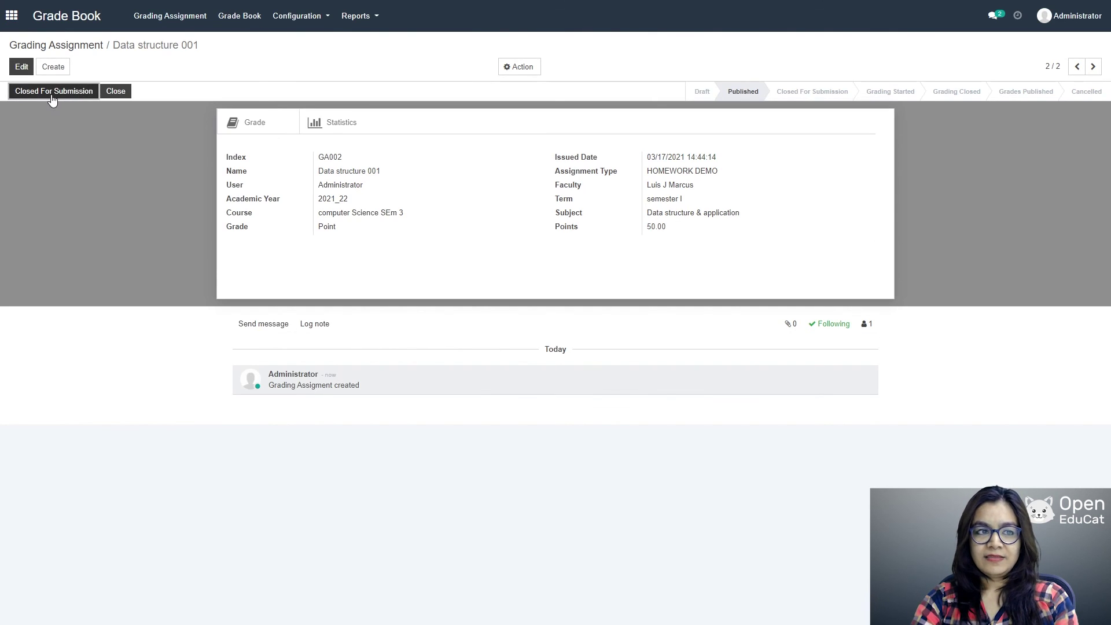
{"action": "left_click", "coordinate": [53, 97]}
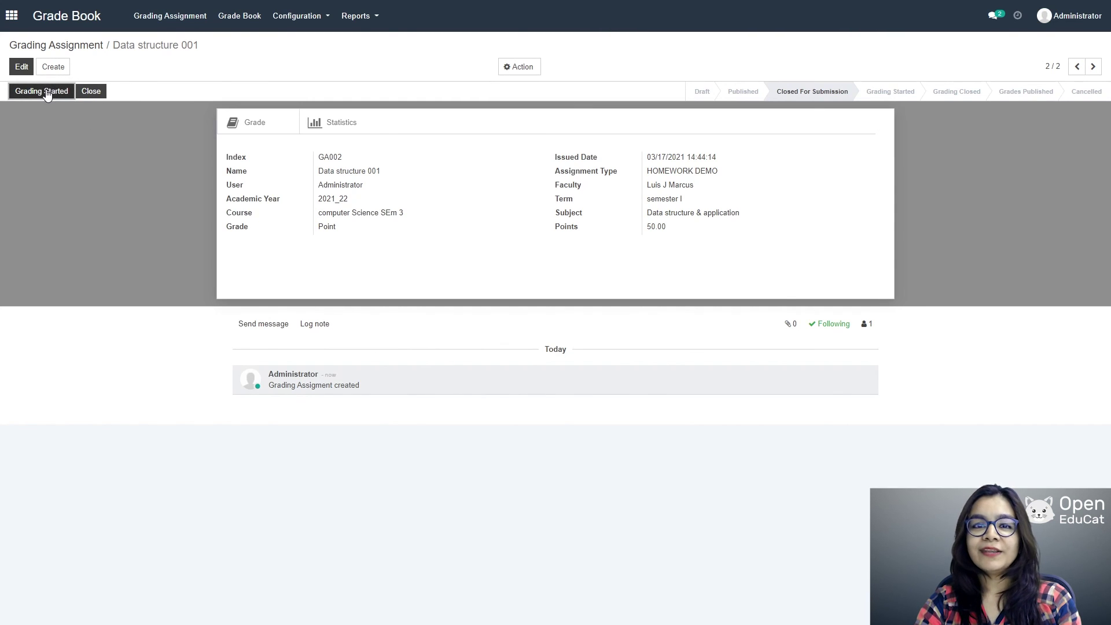
{"action": "left_click", "coordinate": [47, 93]}
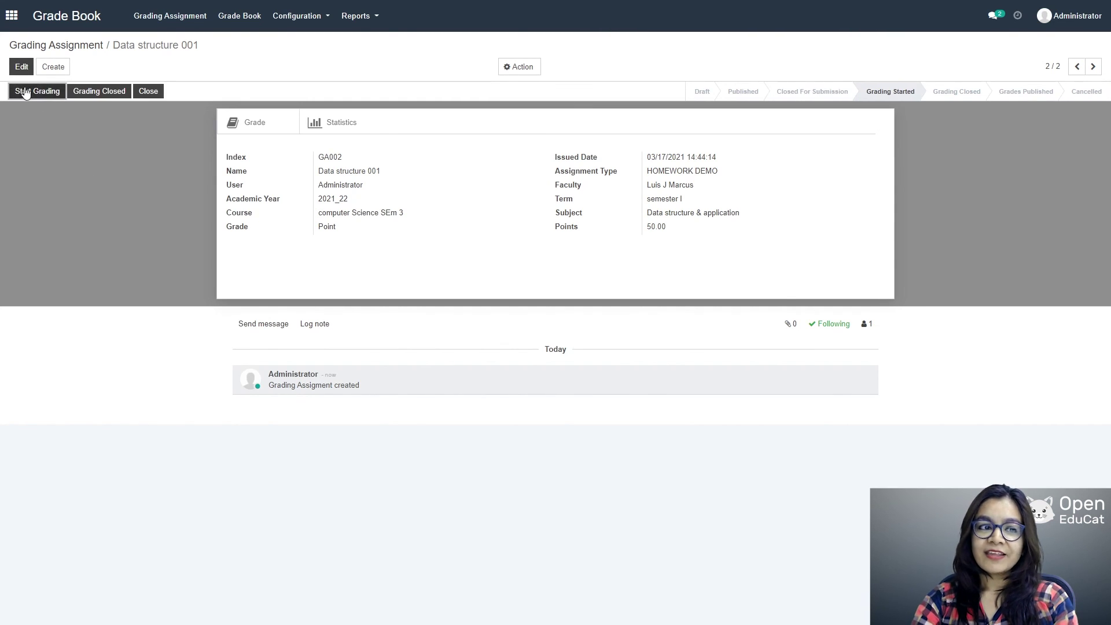
Step: Enter 49 marks on the student's Data structure 001 gradebook line and save it
{"action": "left_click", "coordinate": [25, 92]}
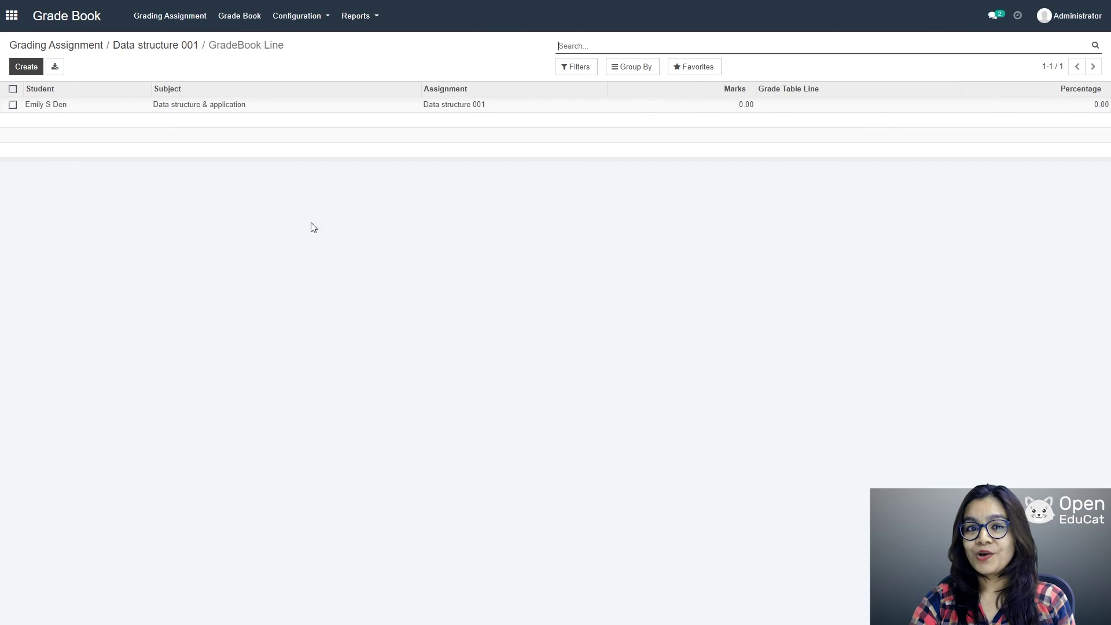
{"action": "left_click", "coordinate": [745, 105]}
{"action": "type", "text": "49"}
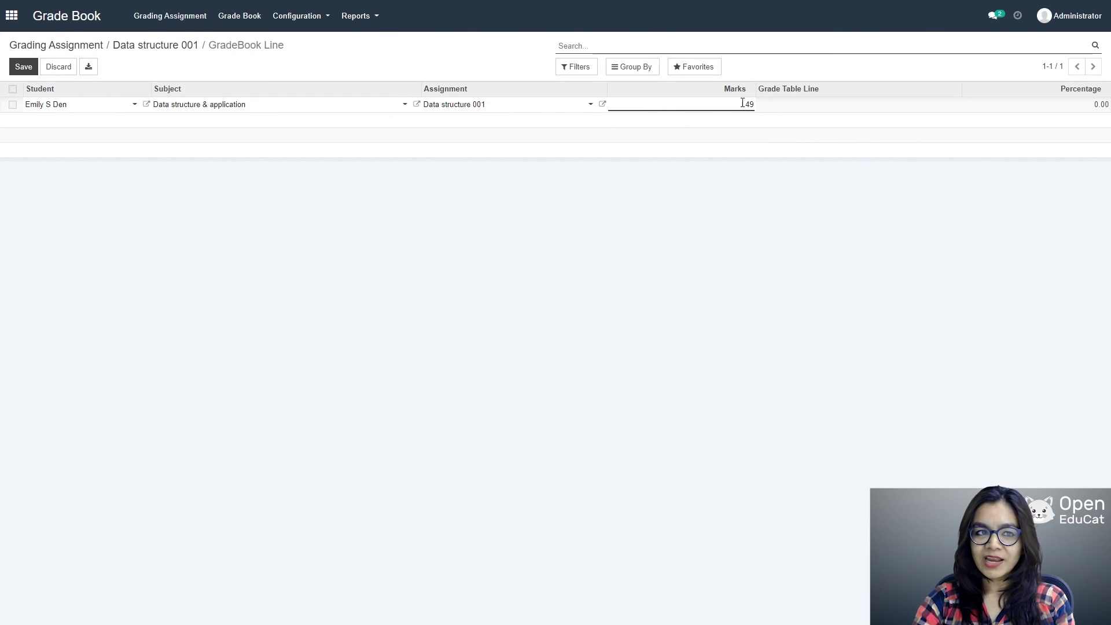
{"action": "left_click", "coordinate": [21, 71]}
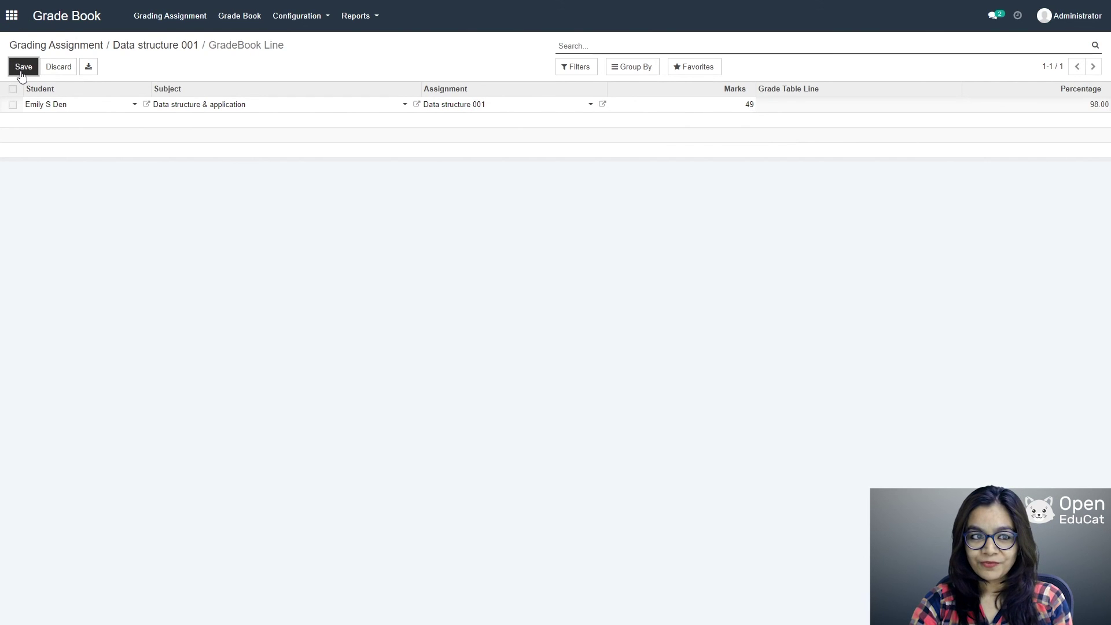
{"action": "left_click", "coordinate": [282, 20]}
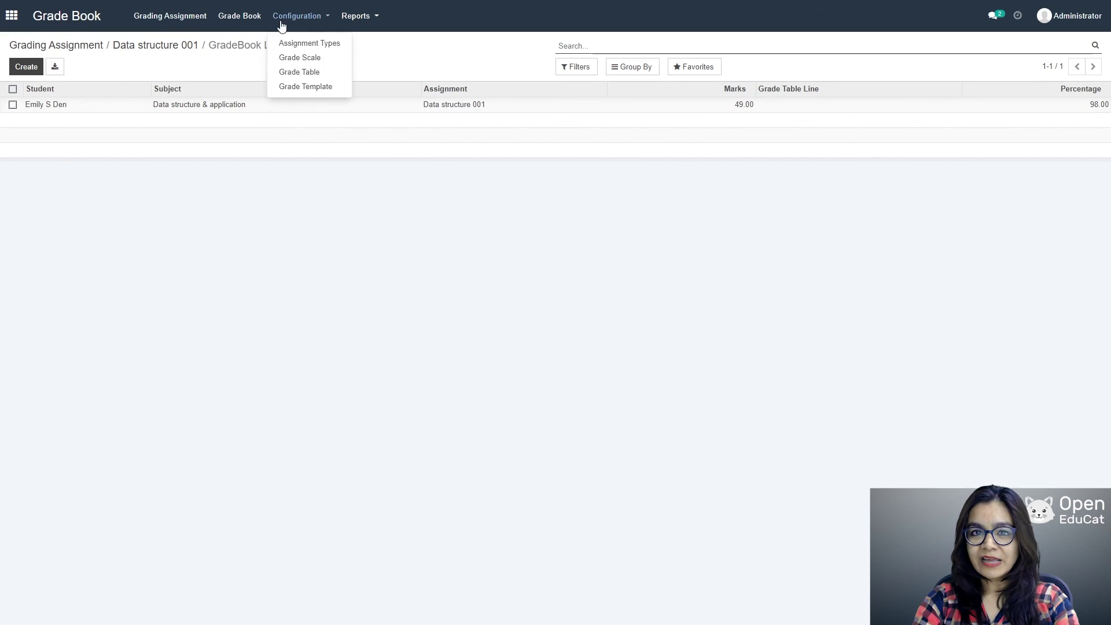
Step: Move grade book GB01 to In Progress, publish it, and generate its final grade
{"action": "left_click", "coordinate": [237, 18]}
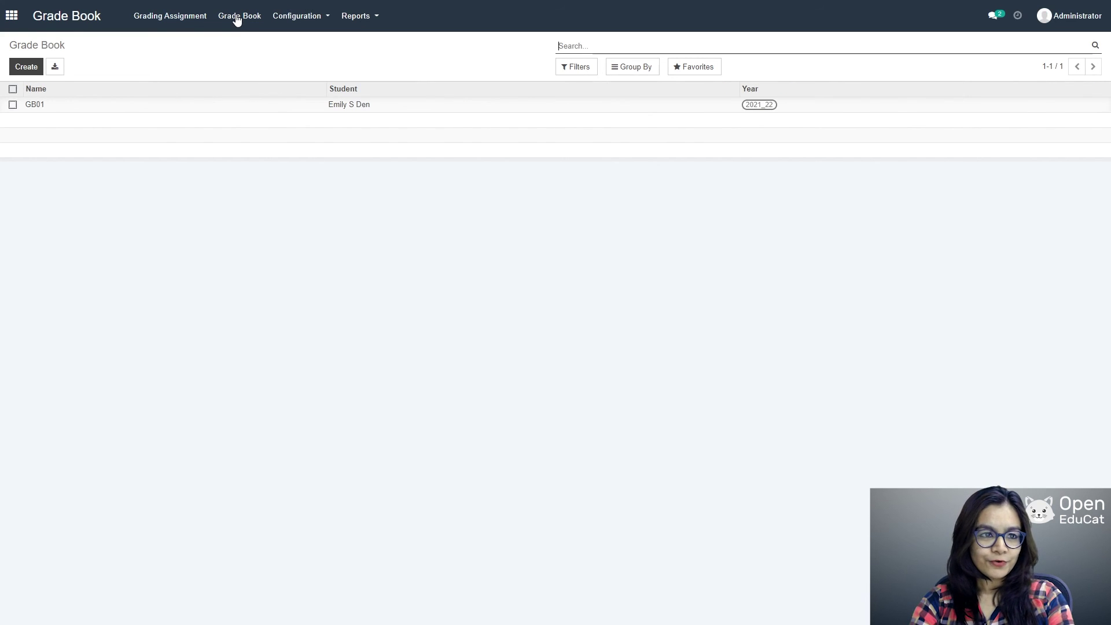
{"action": "left_click", "coordinate": [306, 108]}
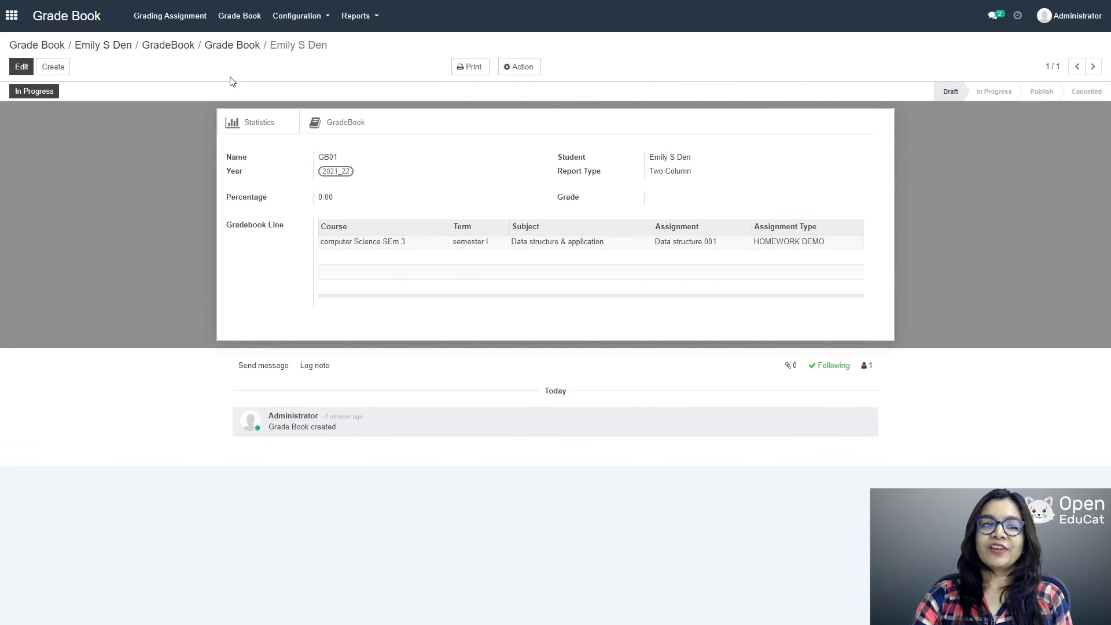
{"action": "left_click", "coordinate": [26, 93]}
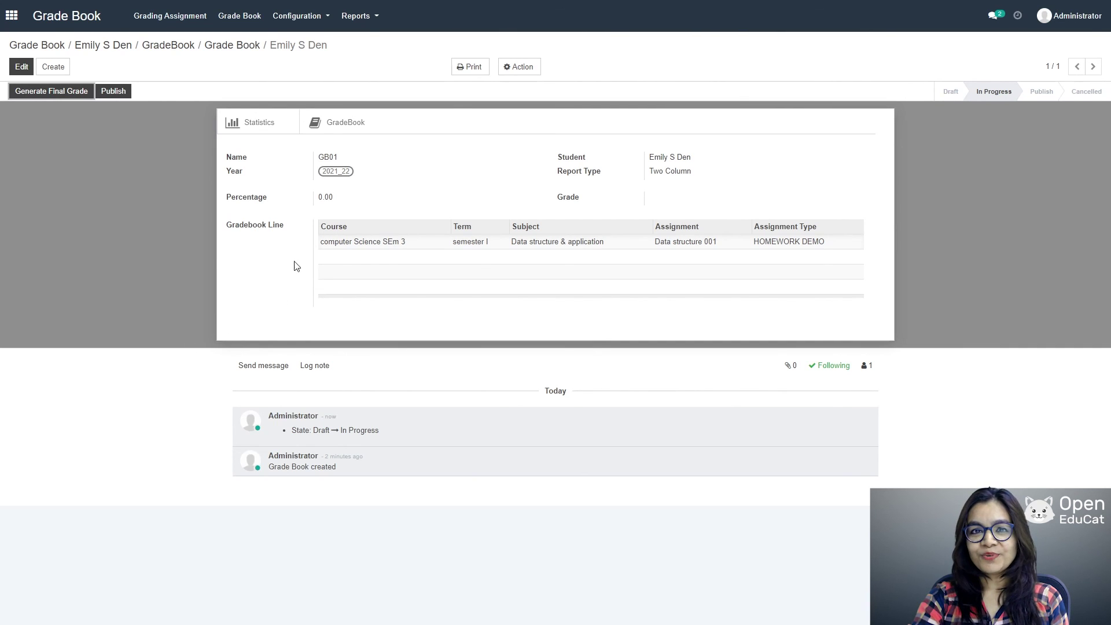
{"action": "left_click", "coordinate": [119, 91]}
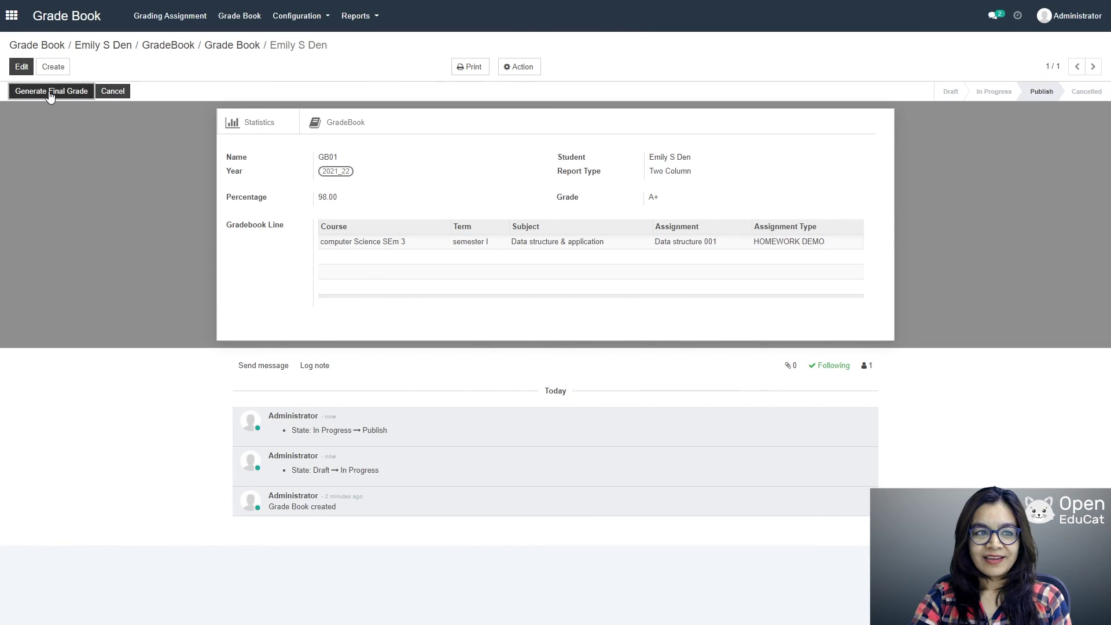
{"action": "left_click", "coordinate": [50, 93]}
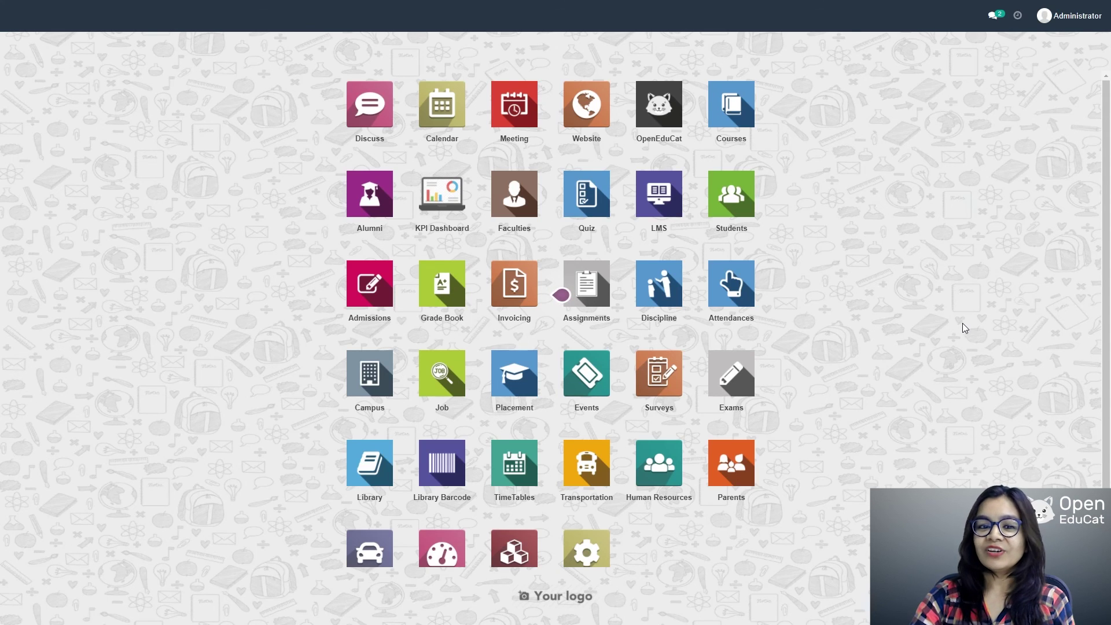
Step: Create a new dashboard with name and menu name 'Educational Dashboard'
{"action": "left_click", "coordinate": [442, 214]}
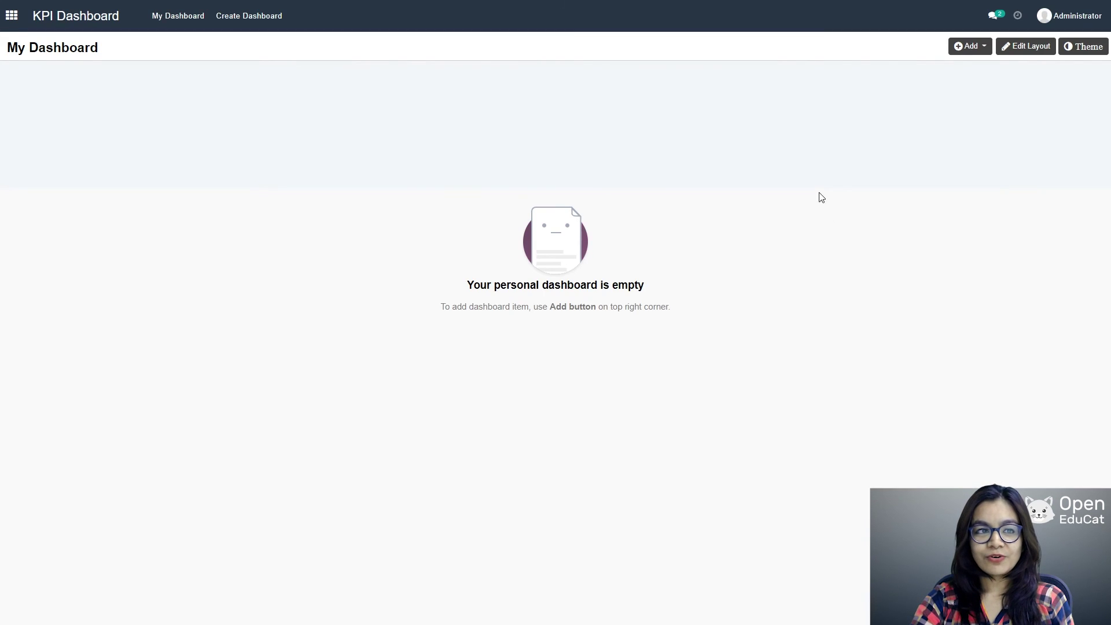
{"action": "left_click", "coordinate": [246, 17]}
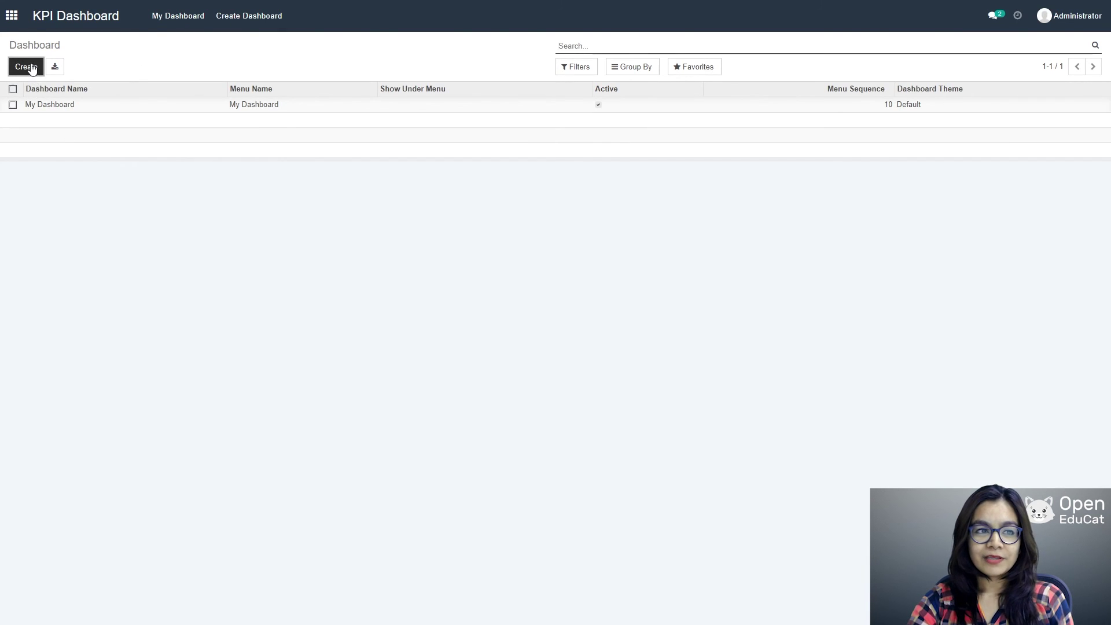
{"action": "left_click", "coordinate": [26, 67]}
{"action": "type", "text": "Ed"}
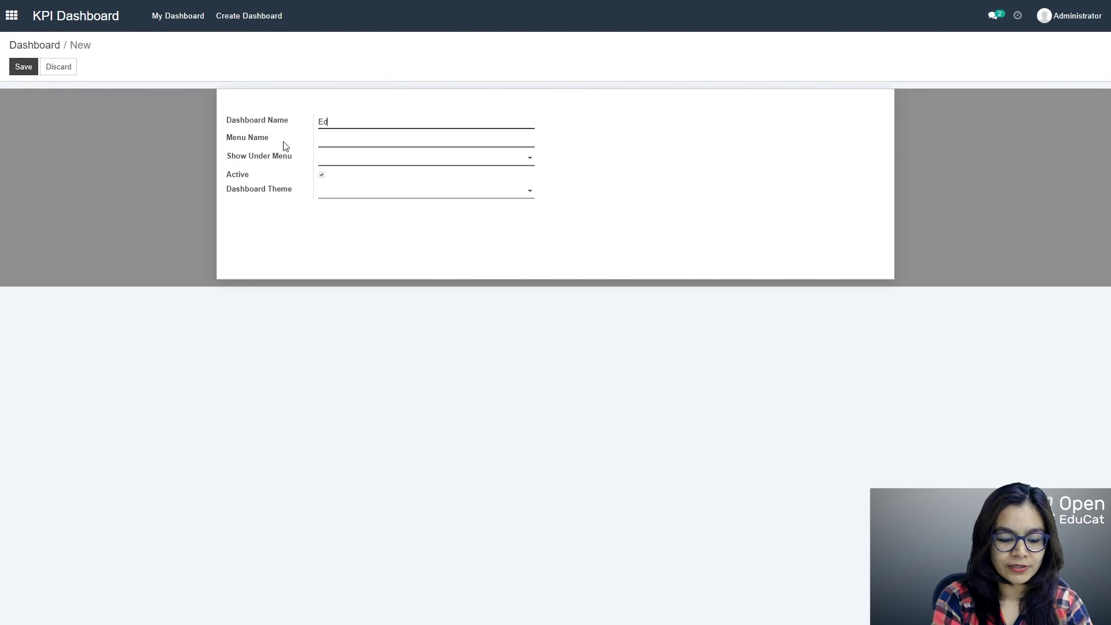
{"action": "type", "text": "ucationa"}
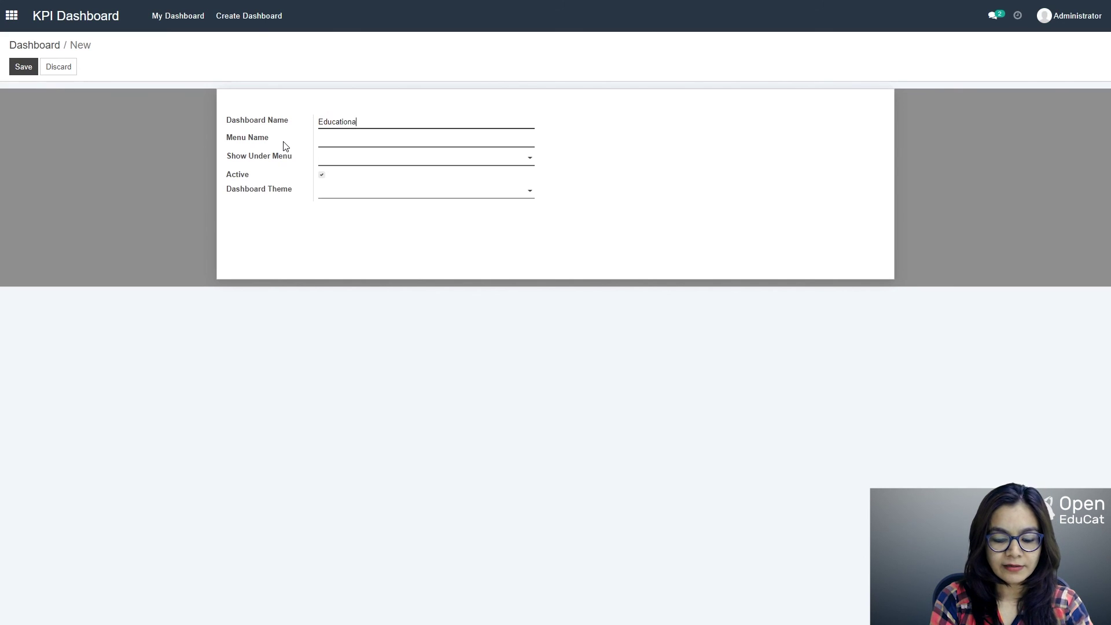
{"action": "type", "text": "l Das"}
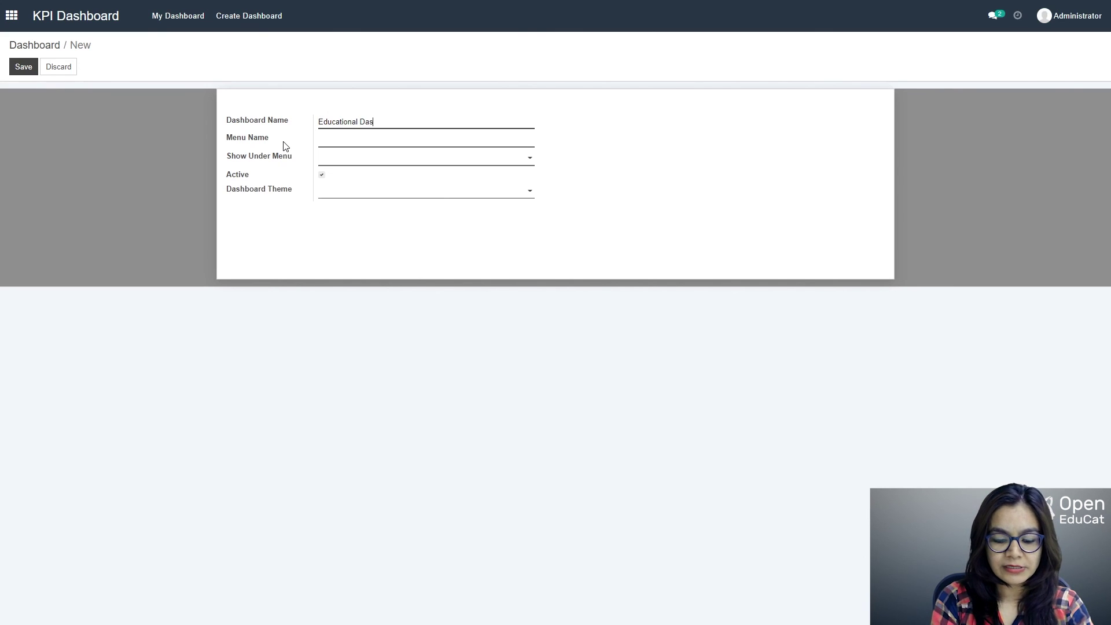
{"action": "type", "text": "hboard"}
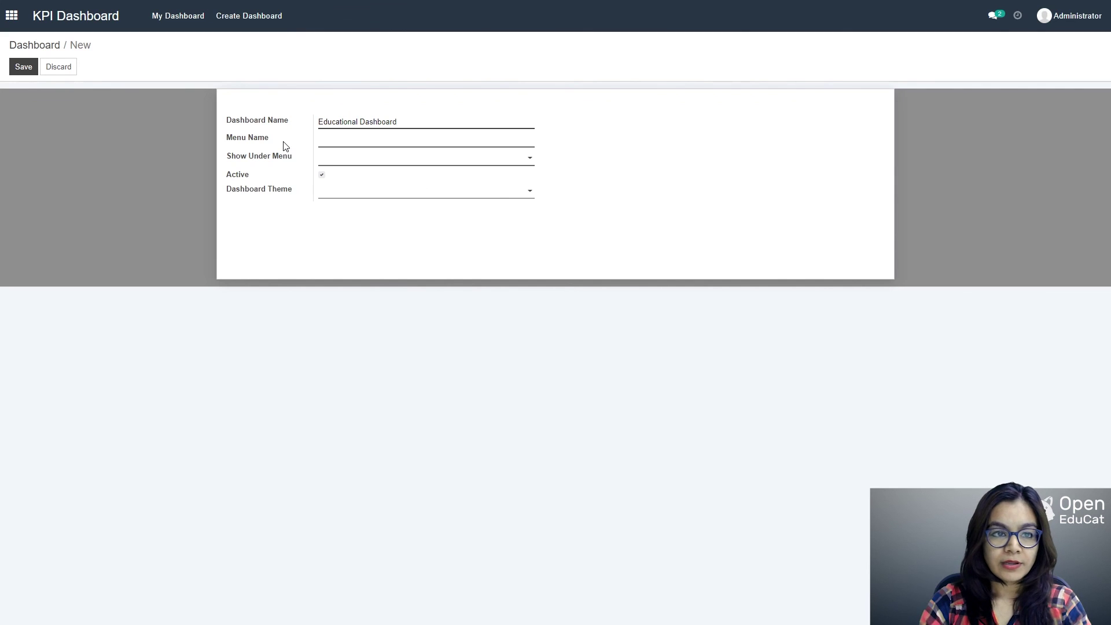
{"action": "left_click", "coordinate": [345, 140]}
{"action": "type", "text": "ed"}
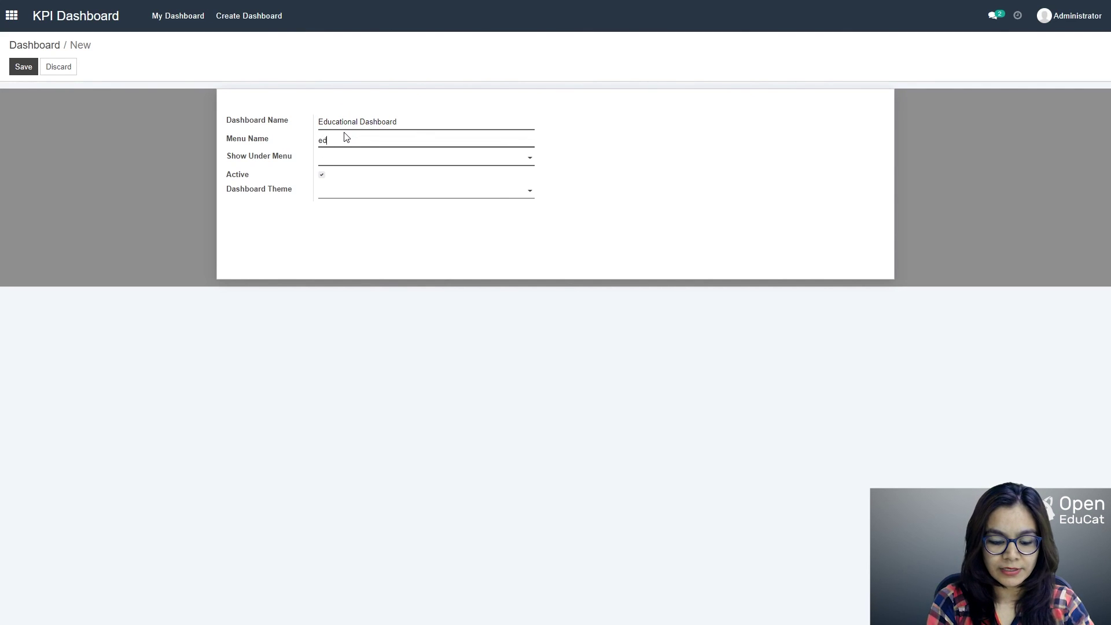
{"action": "type", "text": "u"}
{"action": "key", "text": "BackSpace"}
{"action": "key", "text": "BackSpace"}
{"action": "key", "text": "BackSpace"}
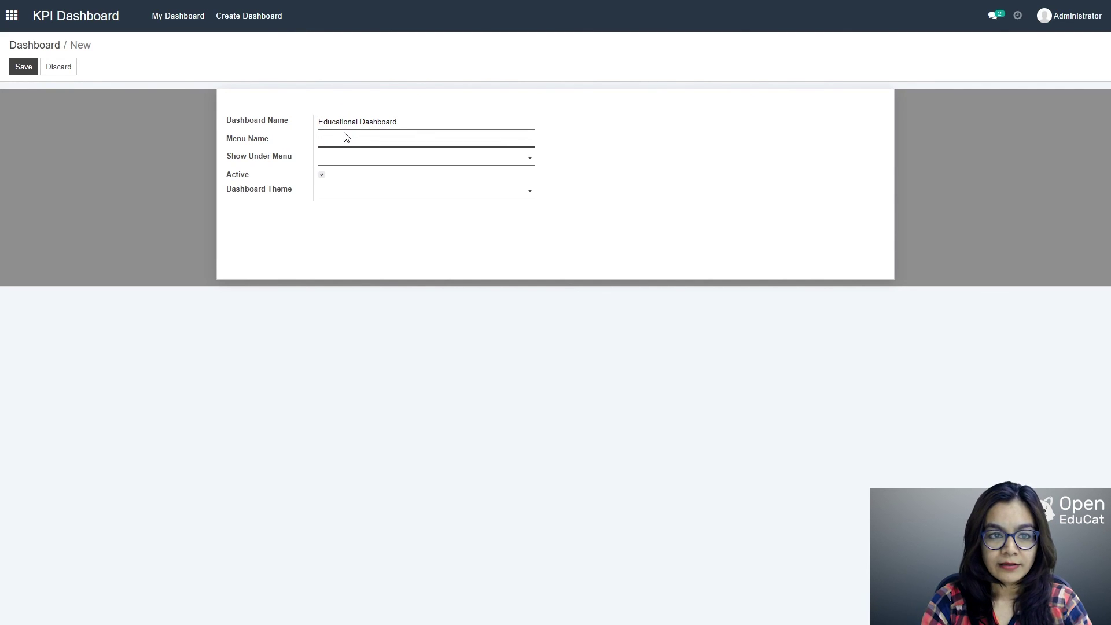
{"action": "type", "text": "Educat"}
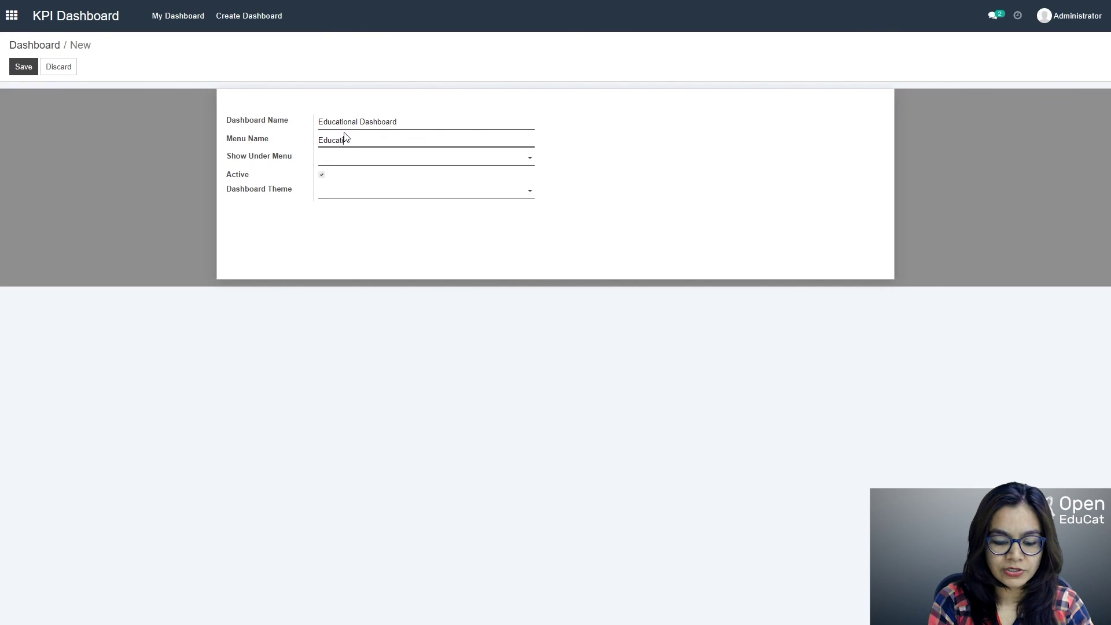
{"action": "type", "text": "ional Da"}
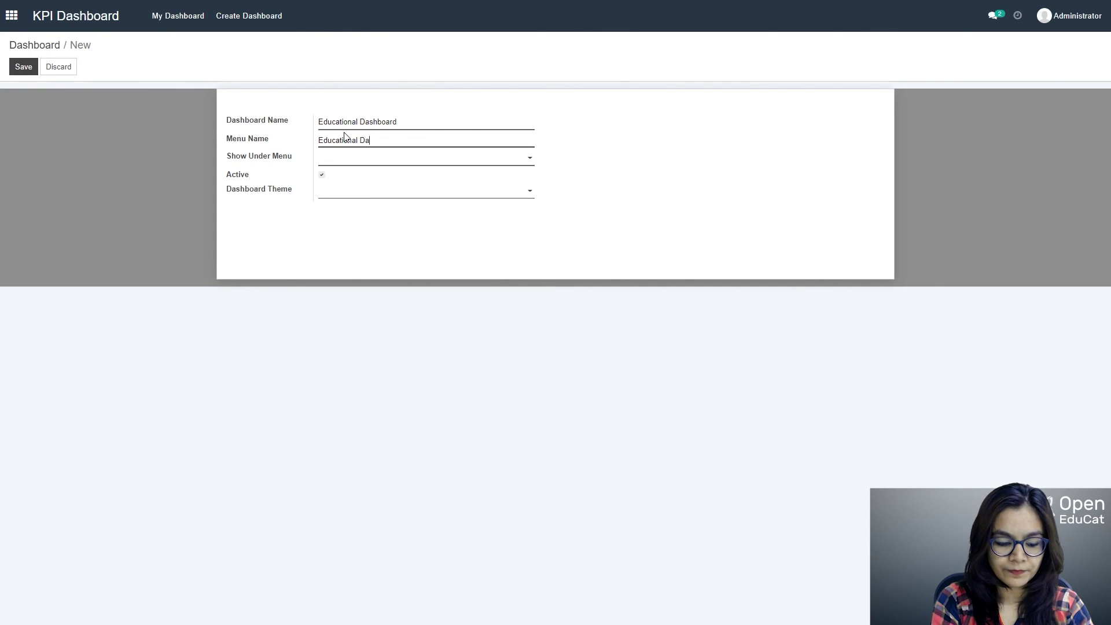
{"action": "type", "text": "shboard"}
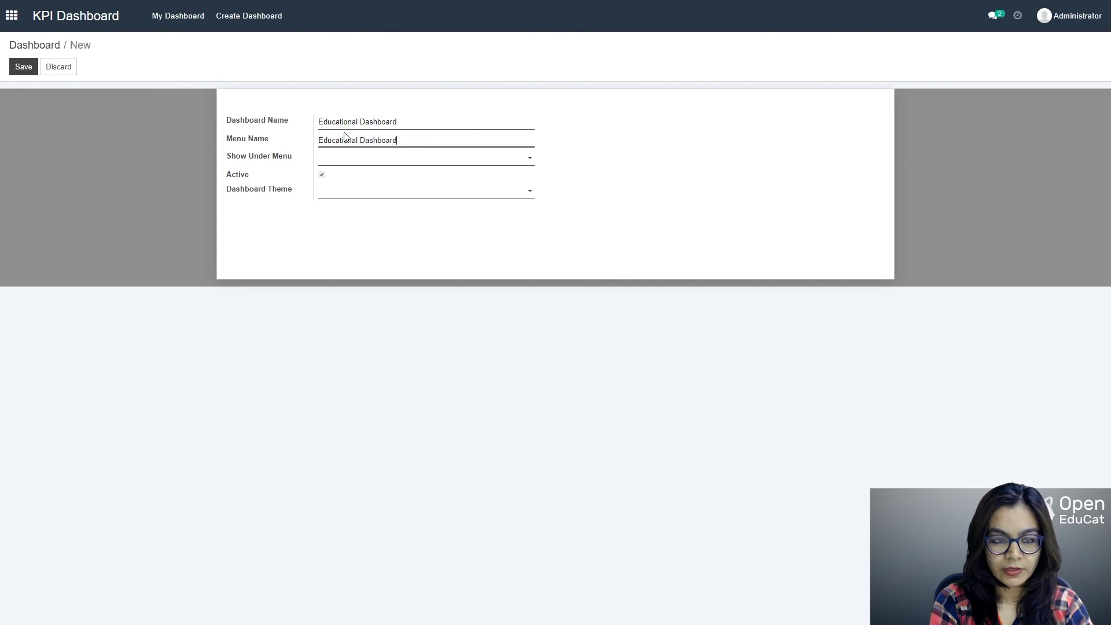
Step: Show the dashboard under the KPI Dashboard menu with the Default theme
{"action": "left_click", "coordinate": [463, 157]}
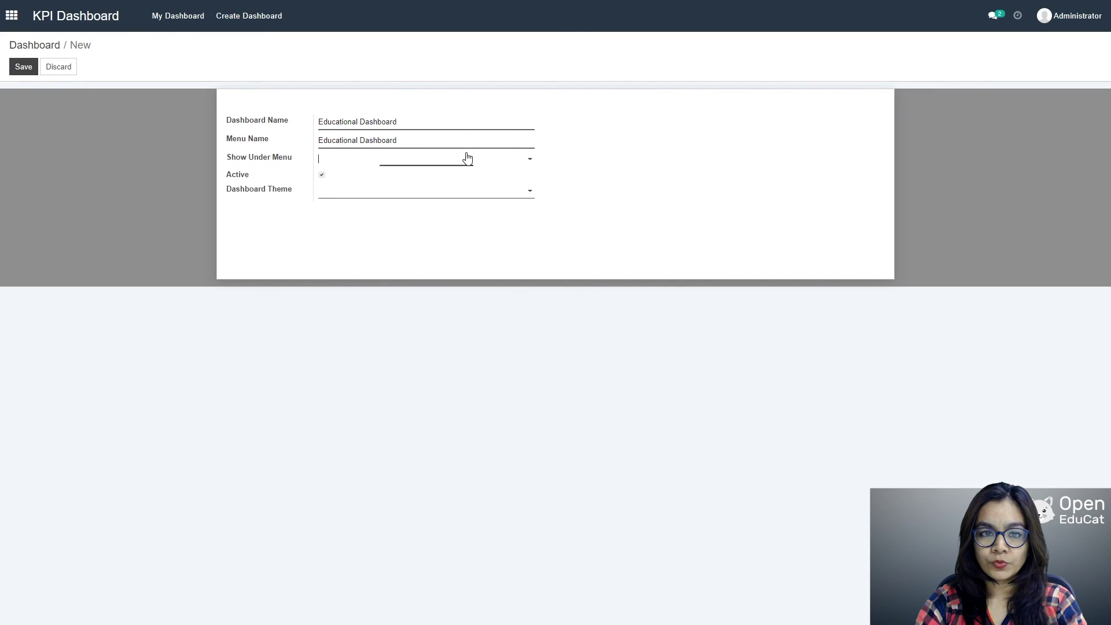
{"action": "type", "text": "kpi"}
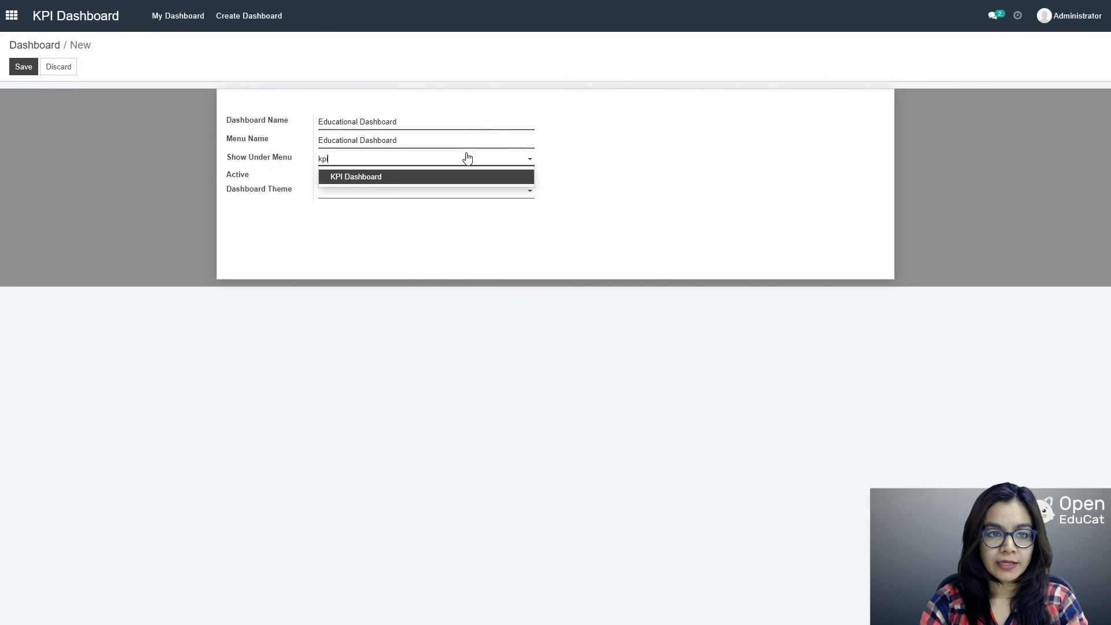
{"action": "left_click", "coordinate": [377, 176]}
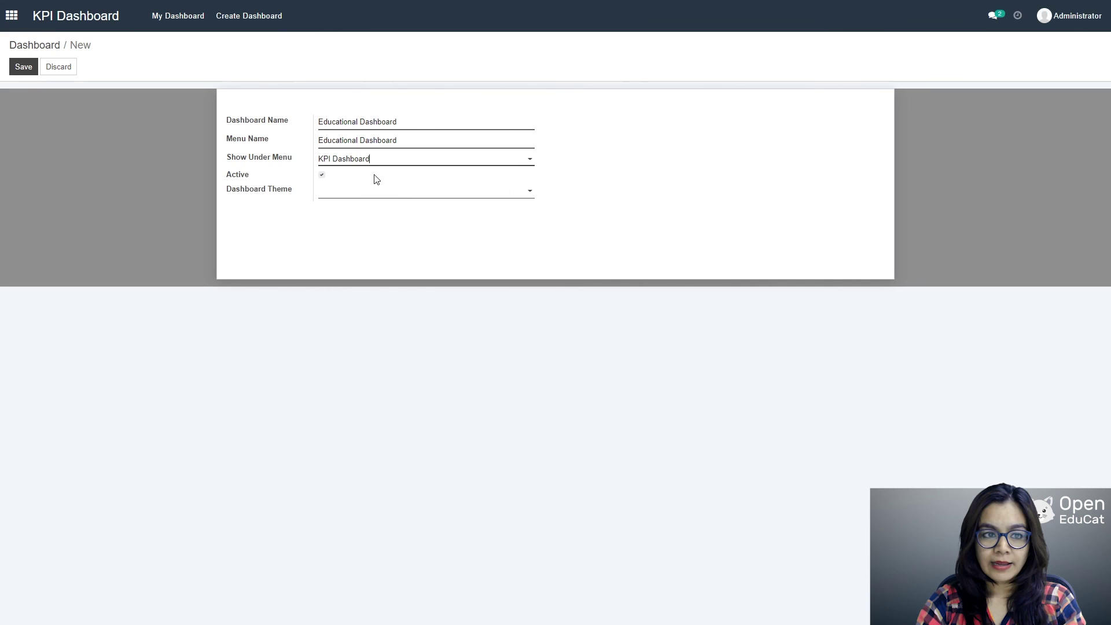
{"action": "left_click", "coordinate": [434, 189]}
{"action": "left_click", "coordinate": [372, 208]}
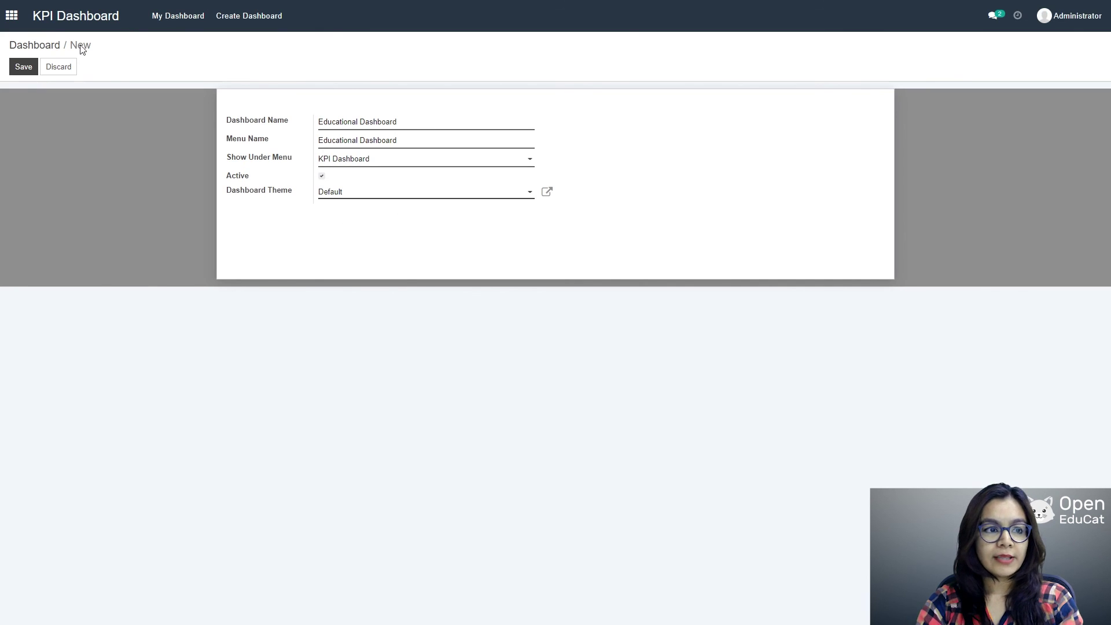
Step: Save the Educational Dashboard and open its still-empty page
{"action": "left_click", "coordinate": [24, 68]}
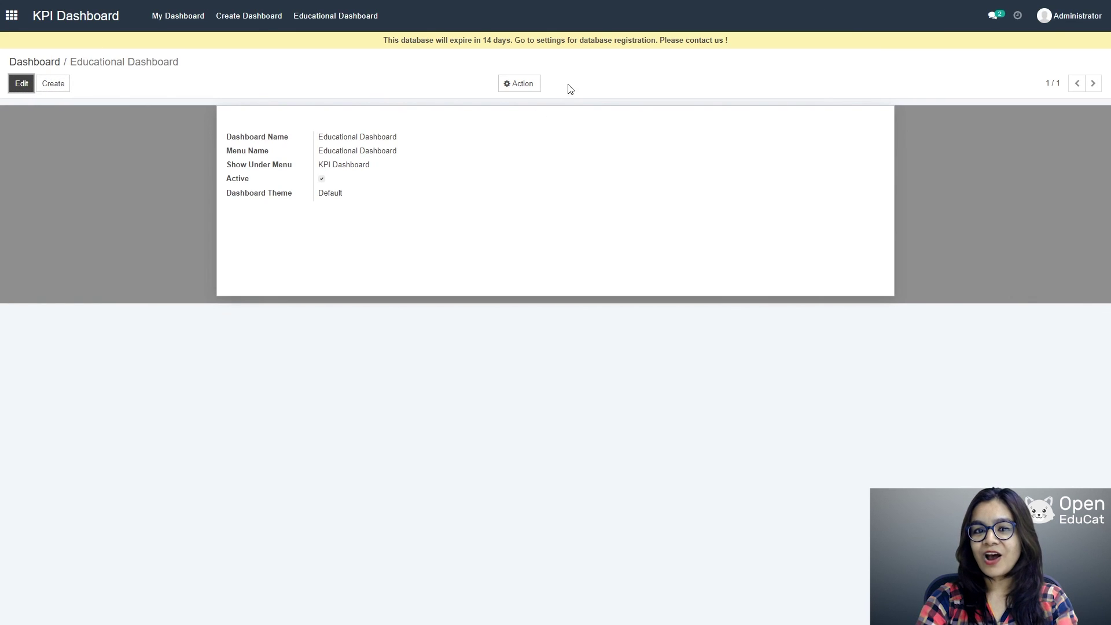
{"action": "left_click", "coordinate": [328, 19]}
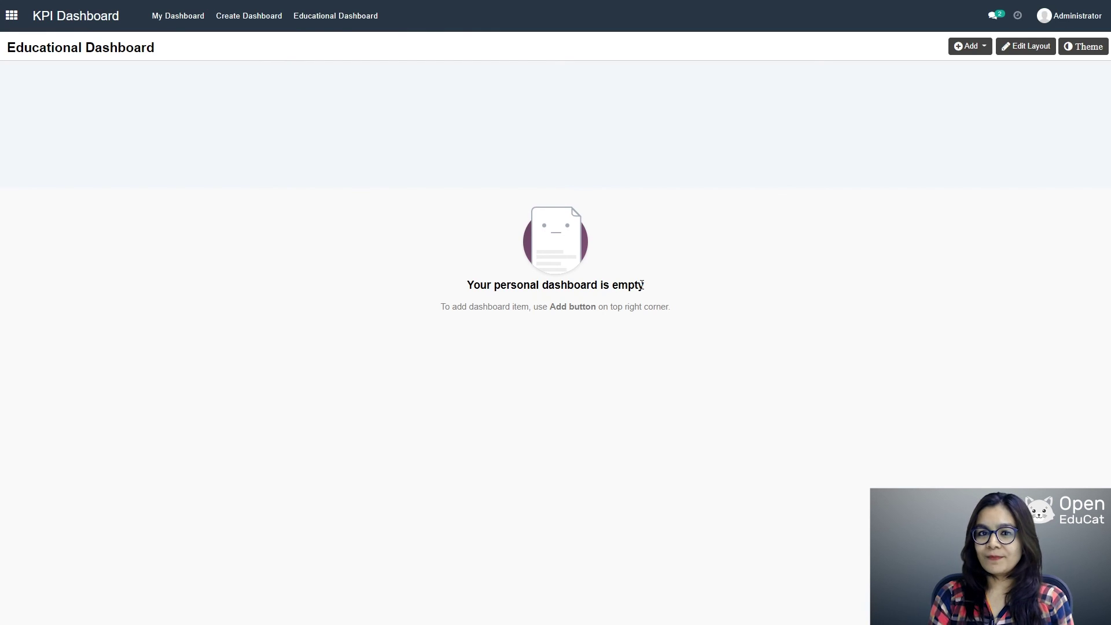
{"action": "left_click", "coordinate": [970, 45]}
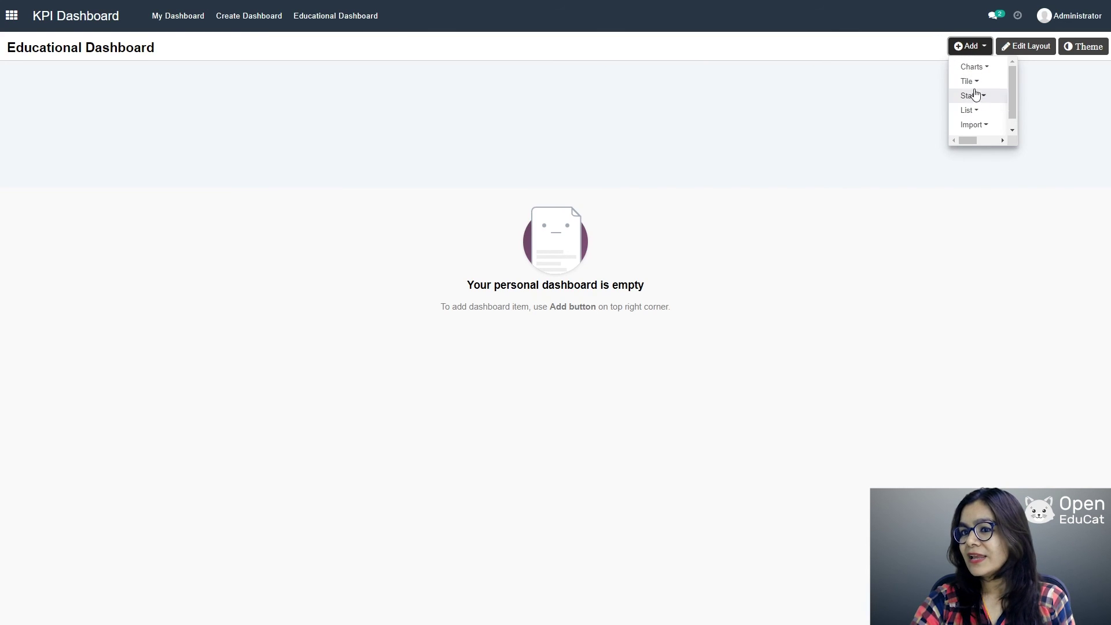
{"action": "left_click", "coordinate": [977, 67]}
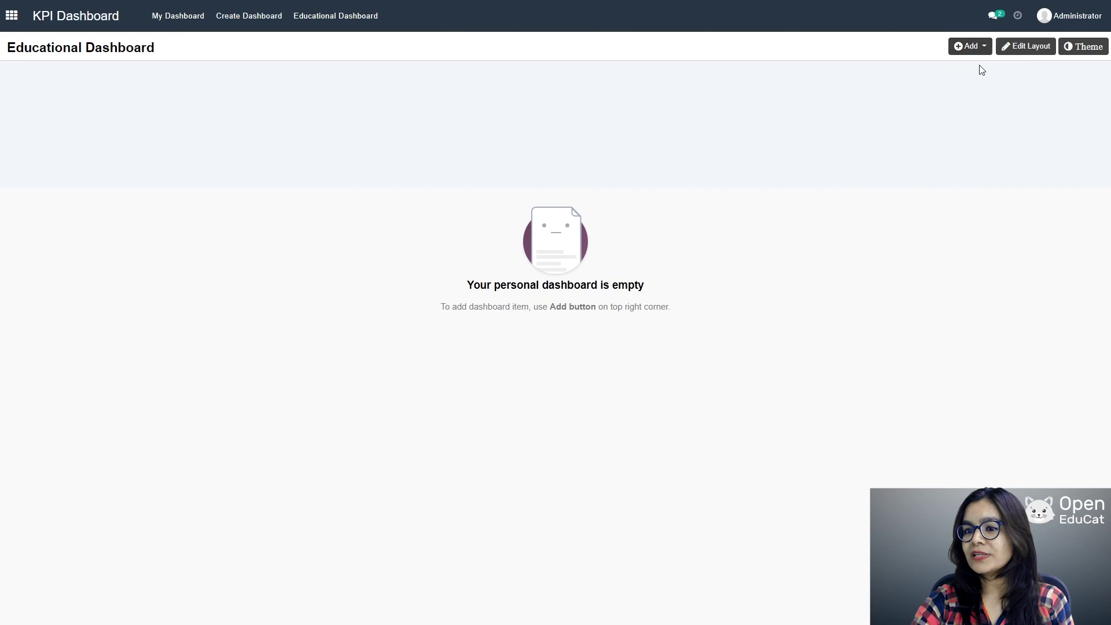
{"action": "left_click", "coordinate": [978, 51]}
{"action": "left_click", "coordinate": [972, 67]}
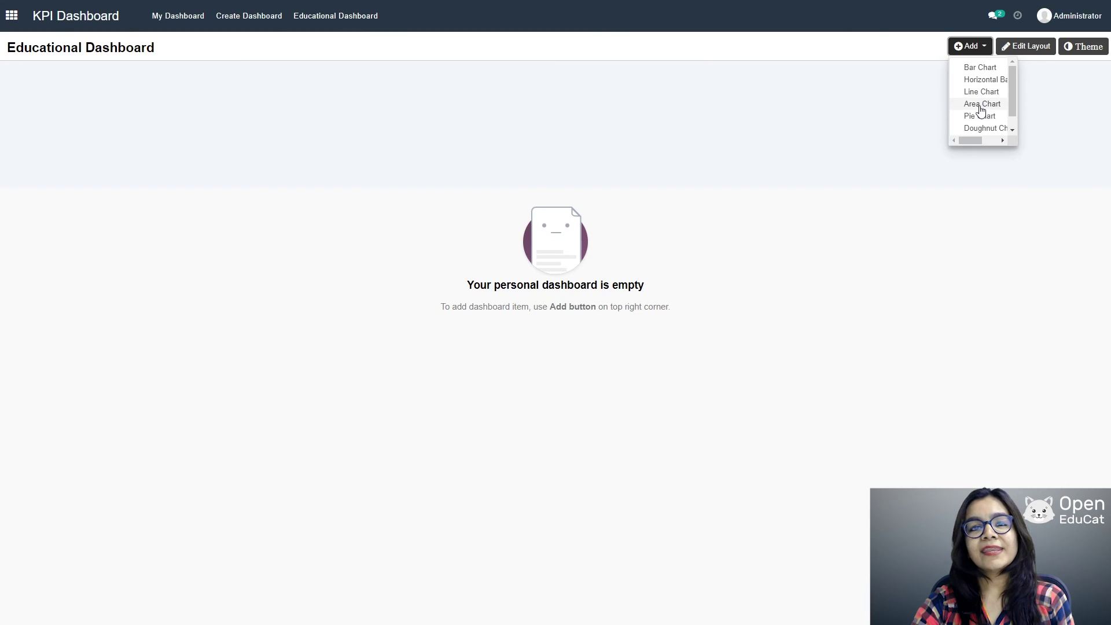
{"action": "left_click", "coordinate": [982, 105]}
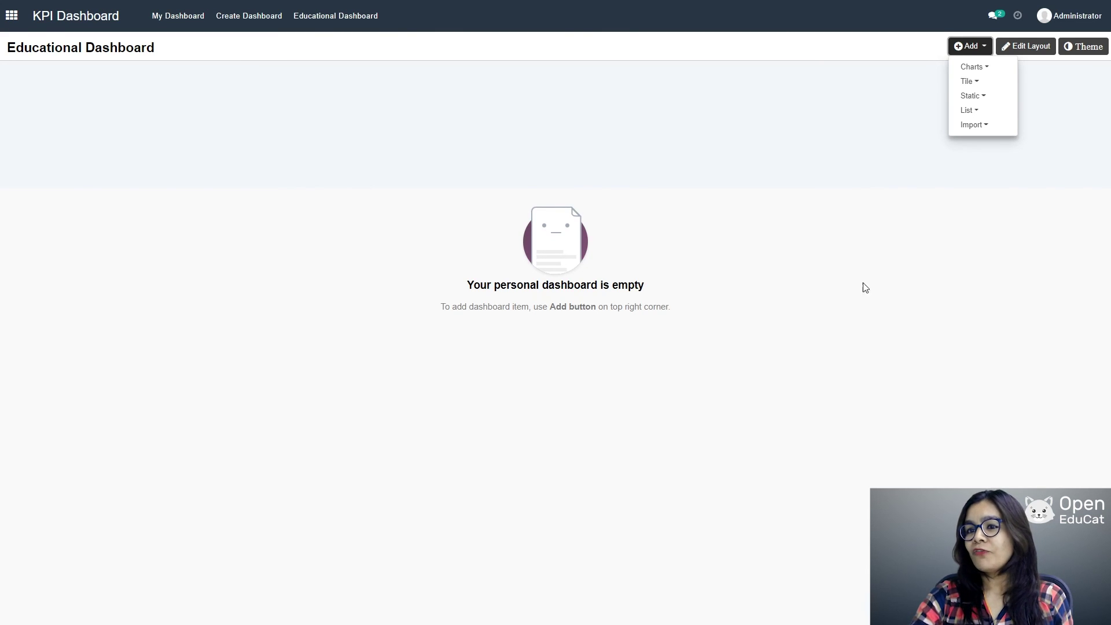
{"action": "left_click", "coordinate": [967, 48]}
{"action": "left_click", "coordinate": [968, 47]}
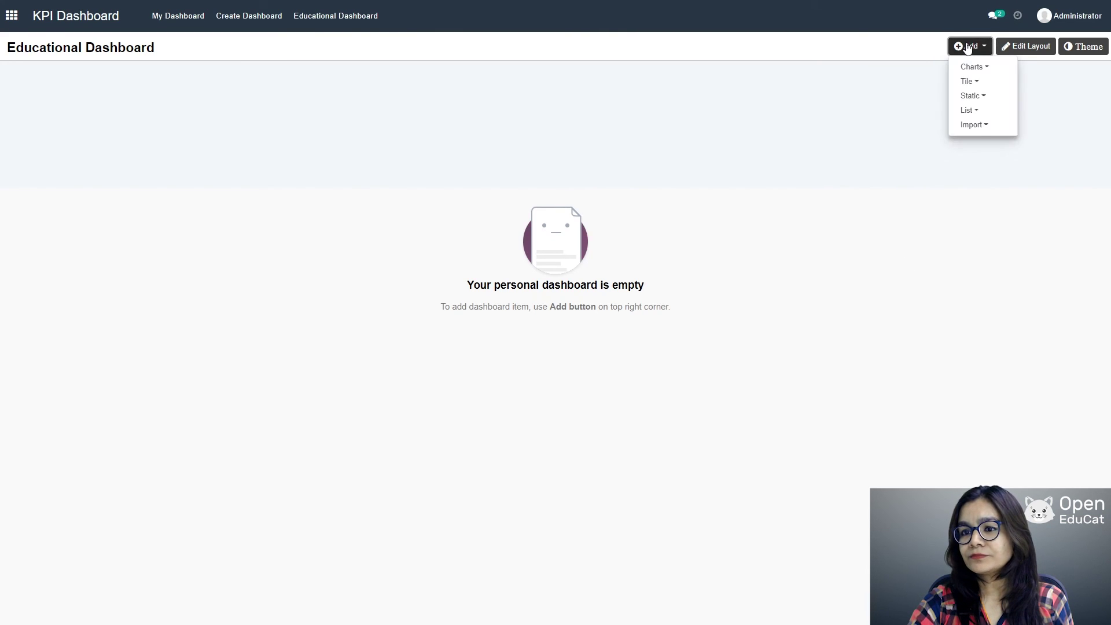
{"action": "left_click", "coordinate": [969, 67]}
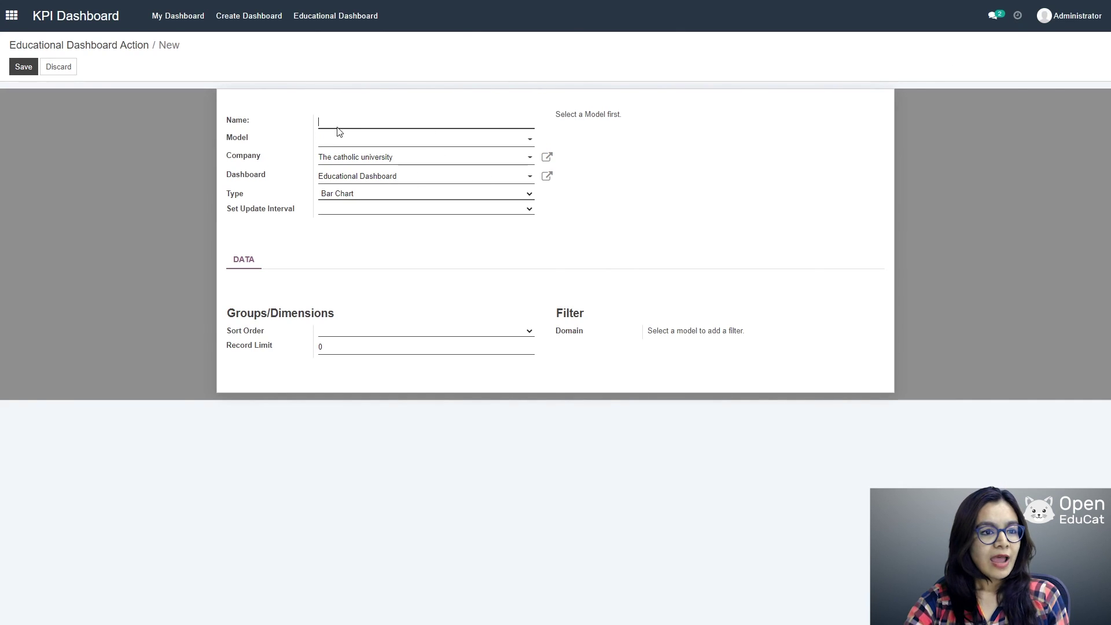
Step: Define the 'Enrollment data' chart counting Admission records grouped by Course
{"action": "type", "text": "En"}
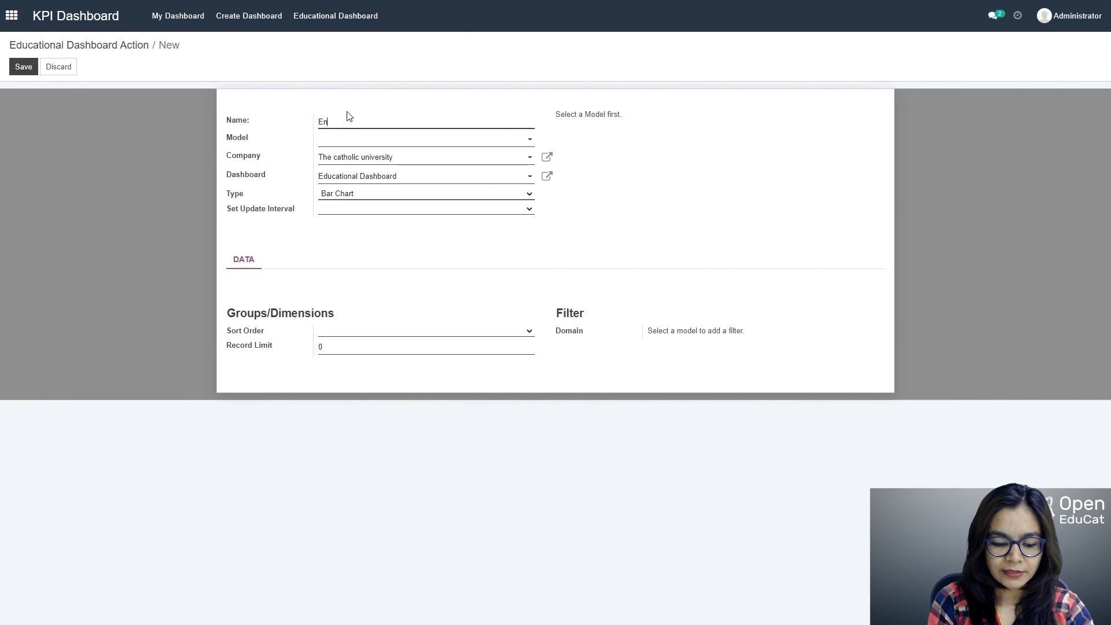
{"action": "type", "text": "rollment"}
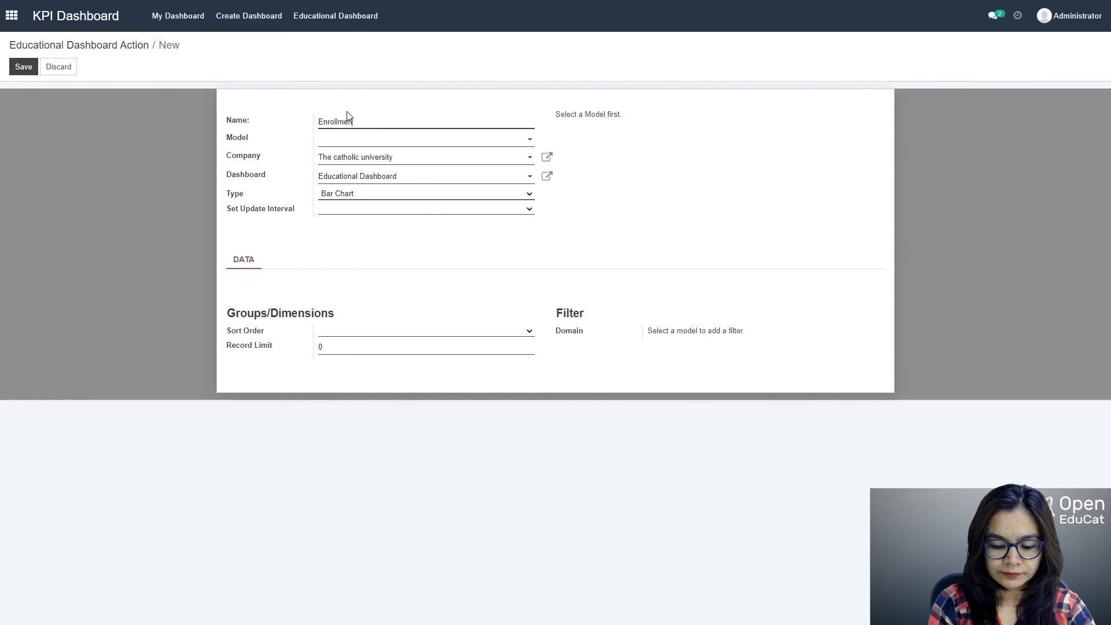
{"action": "type", "text": " data"}
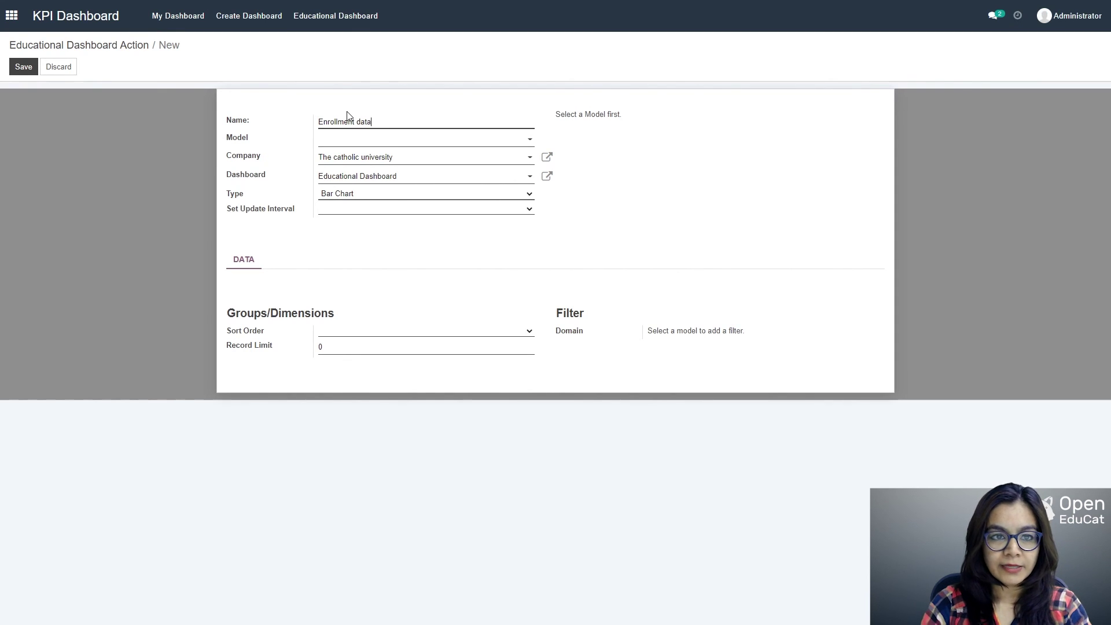
{"action": "left_click", "coordinate": [474, 141]}
{"action": "type", "text": "ad"}
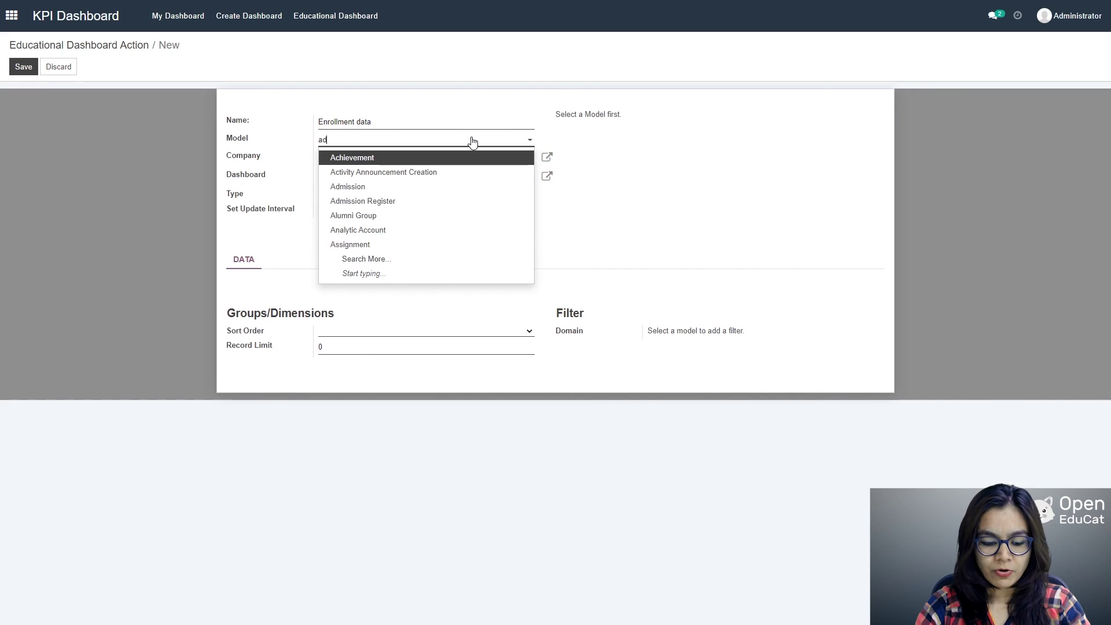
{"action": "type", "text": "m"}
{"action": "left_click", "coordinate": [382, 157]}
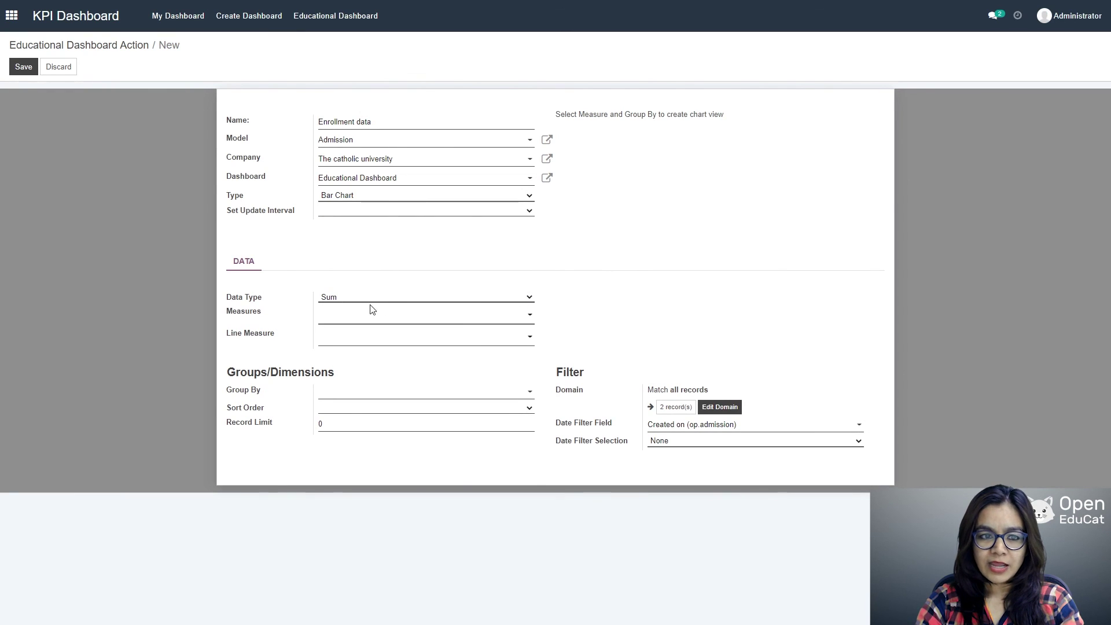
{"action": "left_click", "coordinate": [349, 316]}
{"action": "left_click", "coordinate": [518, 347]}
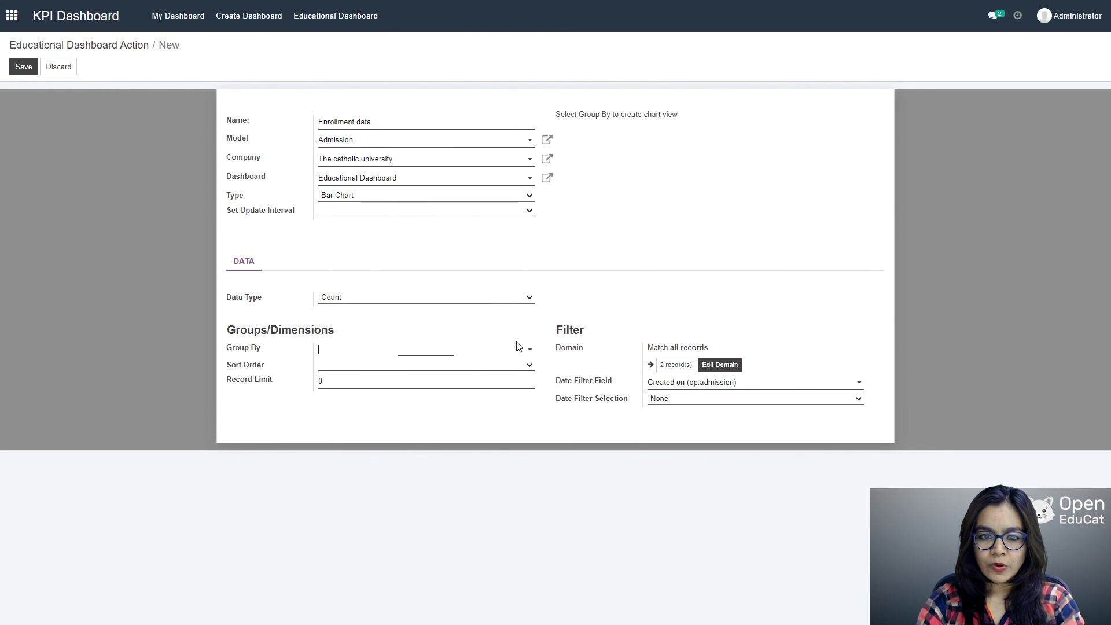
{"action": "type", "text": "cou"}
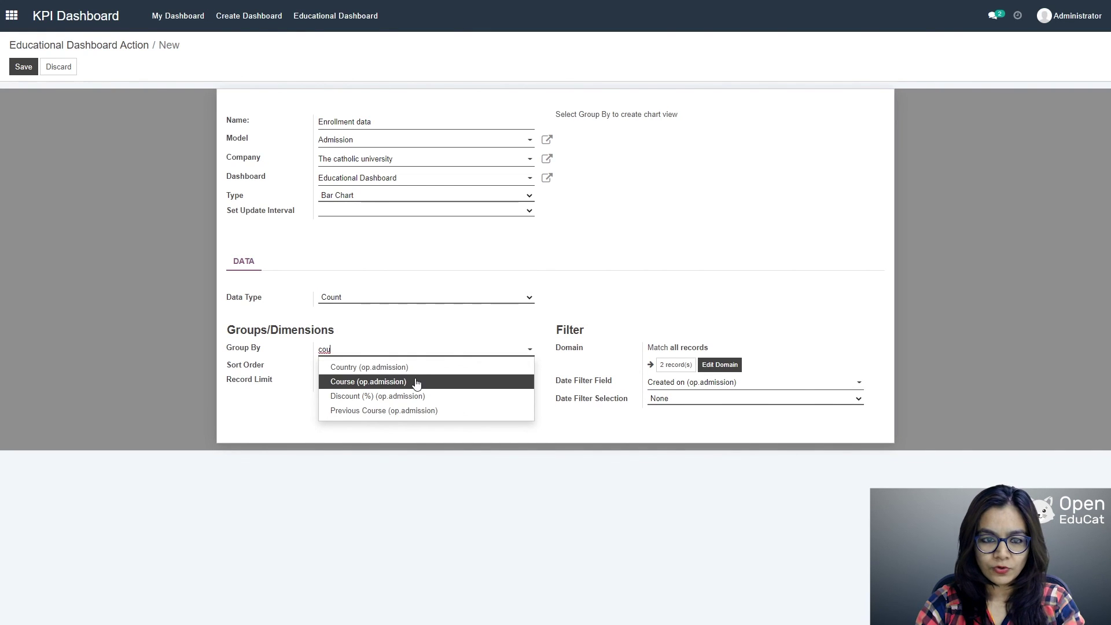
{"action": "left_click", "coordinate": [416, 383]}
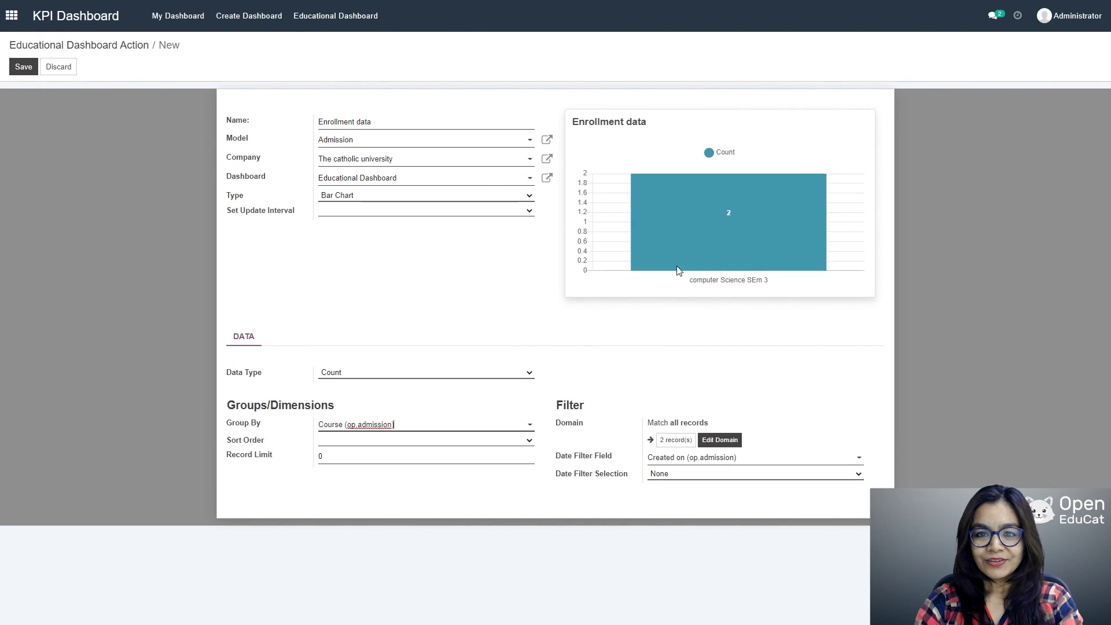
Step: Save the chart and view it on the Educational Dashboard with its export options
{"action": "mouse_move", "coordinate": [764, 255]}
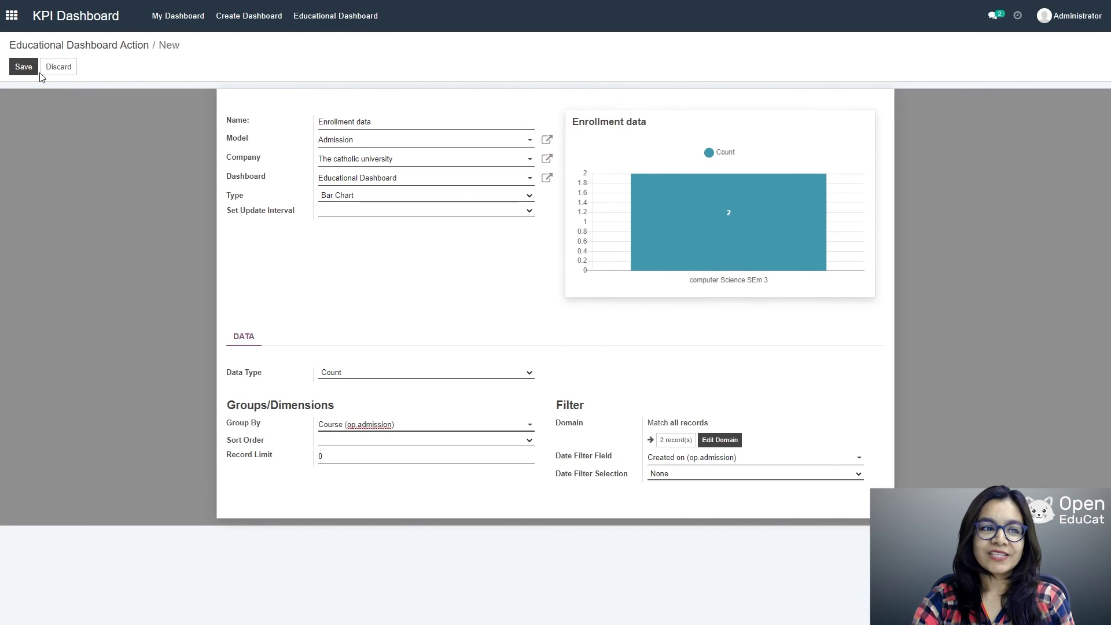
{"action": "left_click", "coordinate": [25, 68]}
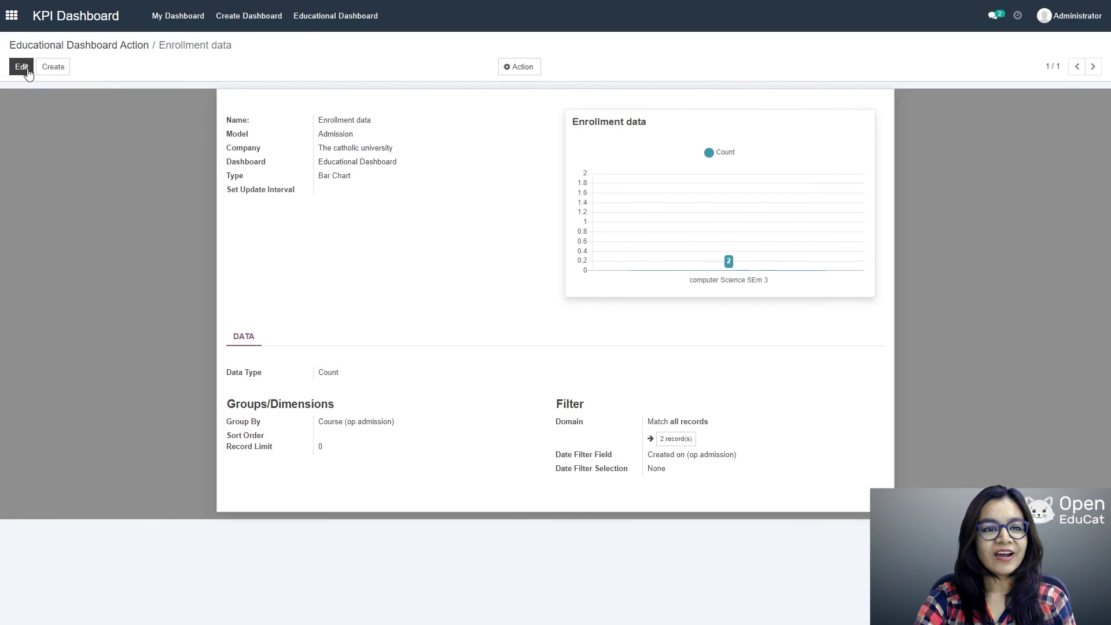
{"action": "left_click", "coordinate": [322, 17]}
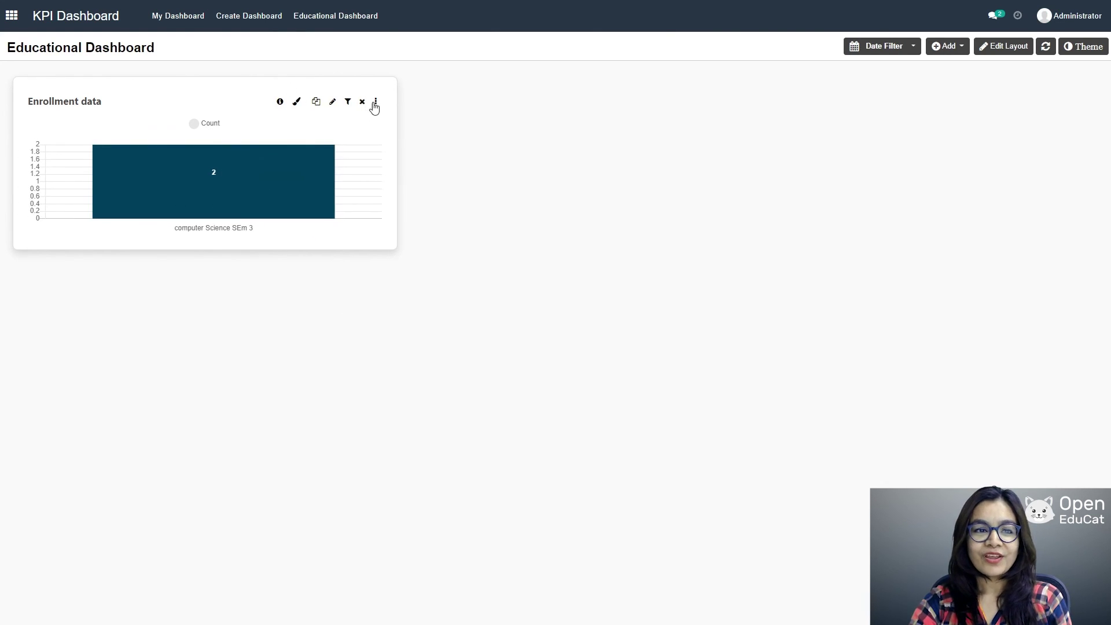
{"action": "left_click", "coordinate": [376, 102]}
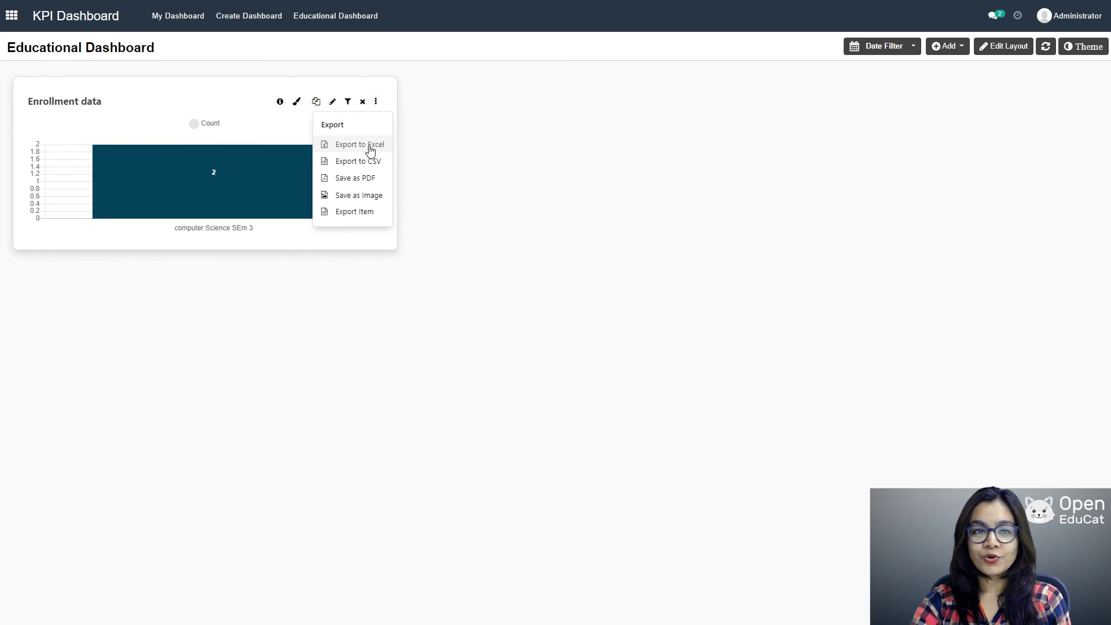